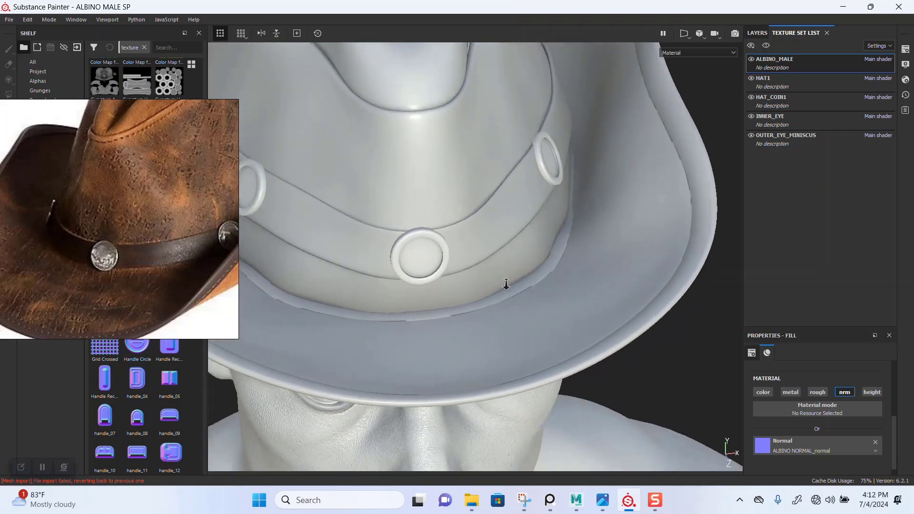
Select the HAT1 texture set and isolate it so only the hat is shown in the viewport.
alt+right_drag(507, 286, 528, 433)
scroll(515, 341, up, 1)
alt+drag(515, 341, 507, 370)
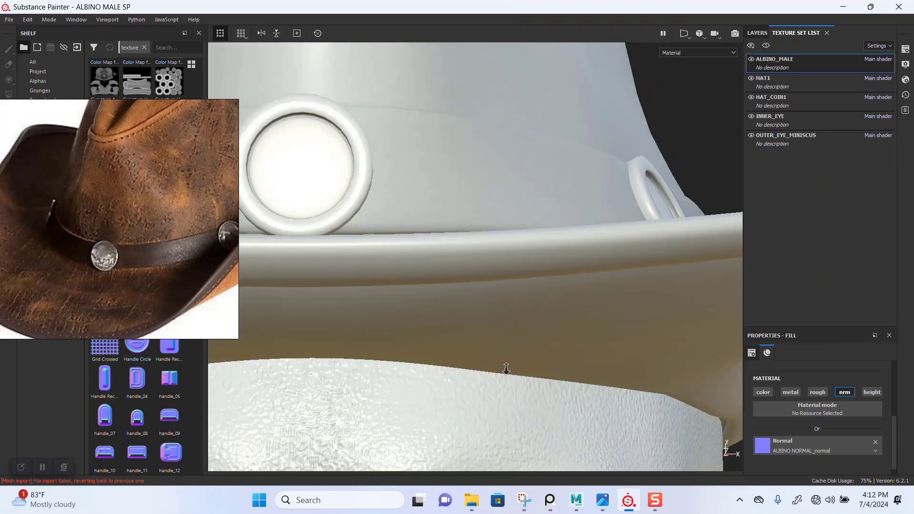
alt+right_drag(507, 369, 520, 270)
alt+drag(520, 270, 528, 291)
click(770, 78)
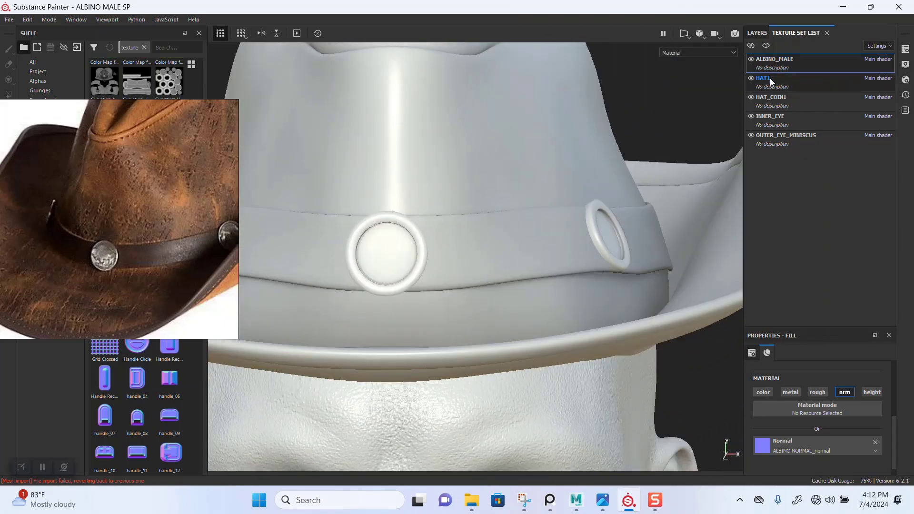
click(766, 45)
scroll(610, 255, down, 2)
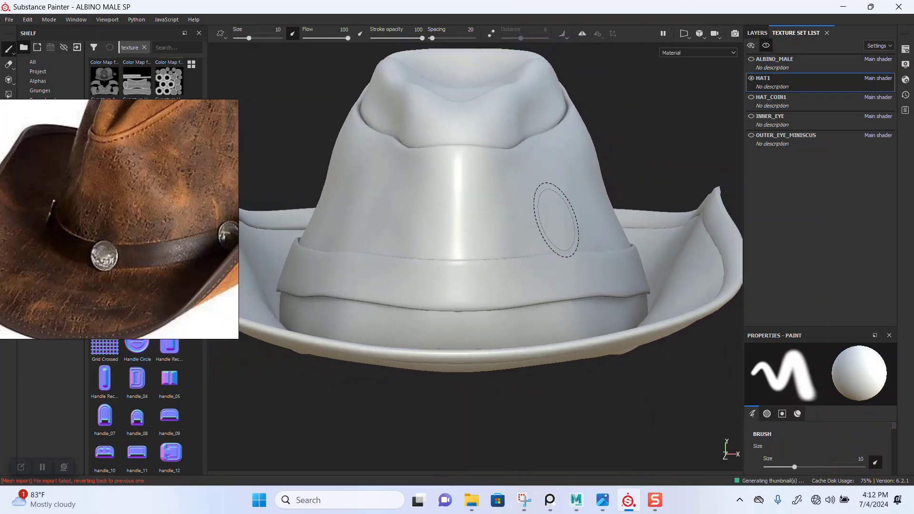
Inspect the hat's crown, band and brim from above and open the texture set settings for HAT1.
alt+drag(555, 218, 553, 272)
alt+right_drag(553, 272, 559, 253)
alt+drag(559, 252, 551, 300)
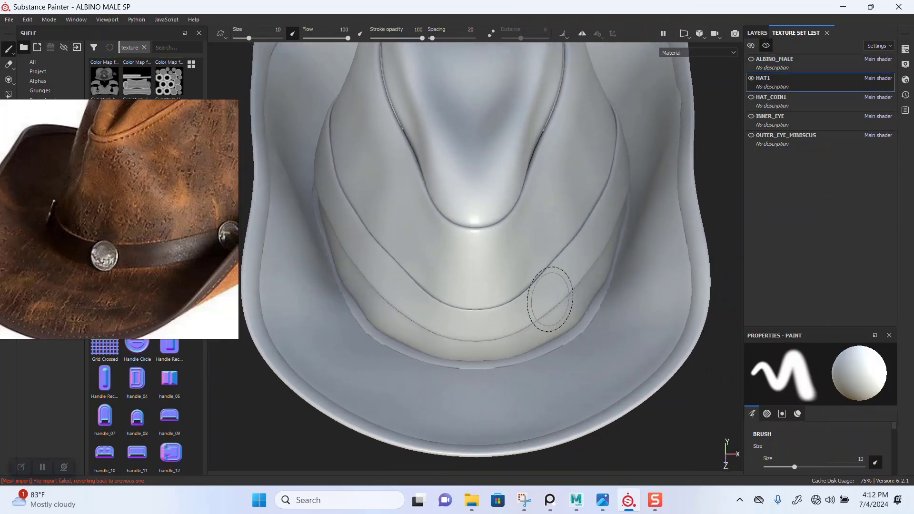
alt+middle_drag(551, 300, 526, 249)
alt+right_drag(526, 250, 572, 410)
alt+drag(571, 410, 543, 319)
click(906, 80)
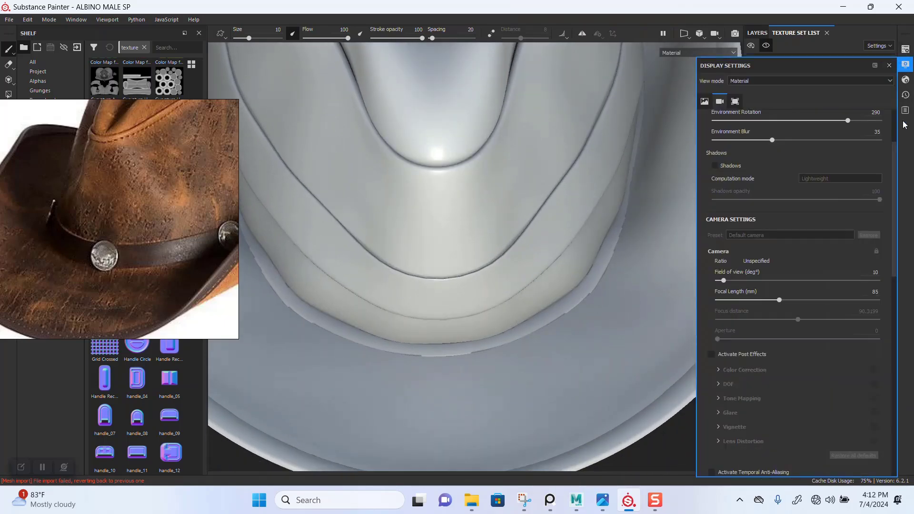
click(889, 66)
click(907, 49)
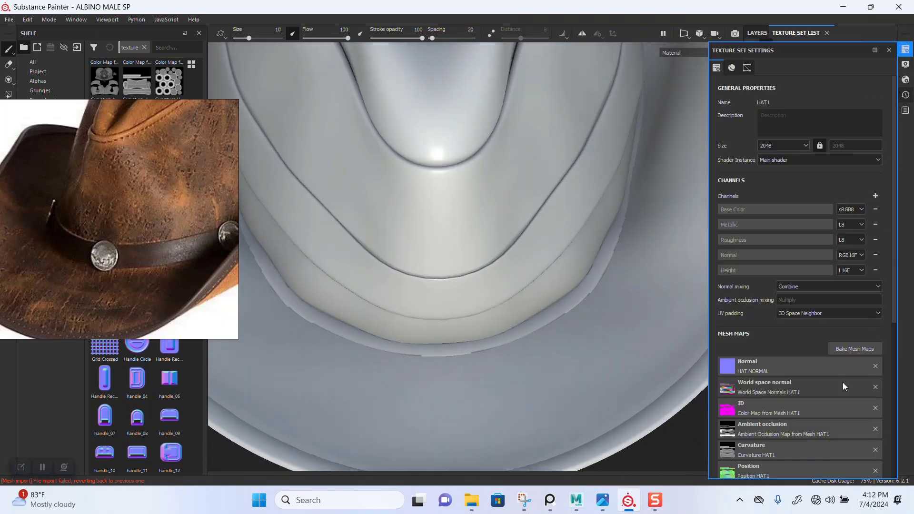
Try removing the ambient occlusion map from HAT1 to compare the shading, and undo the removal.
click(875, 429)
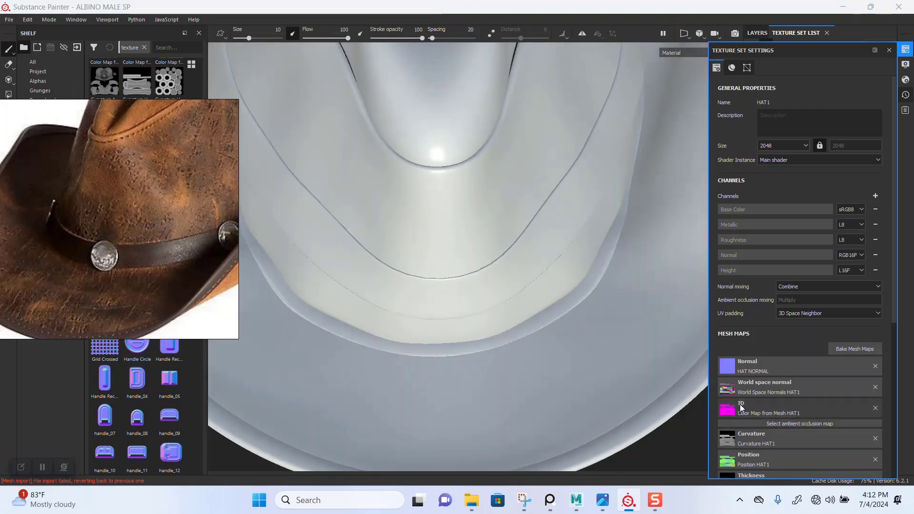
alt+drag(506, 347, 577, 294)
key(ctrl+z)
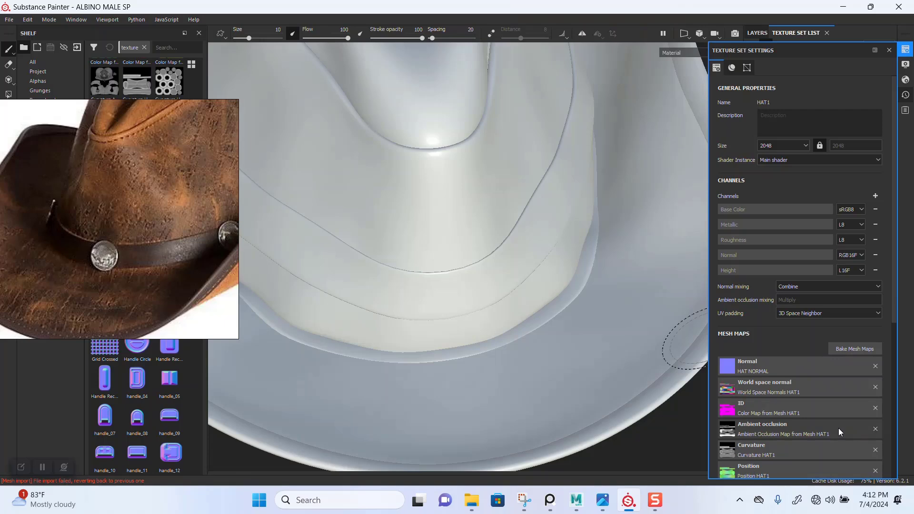
click(841, 347)
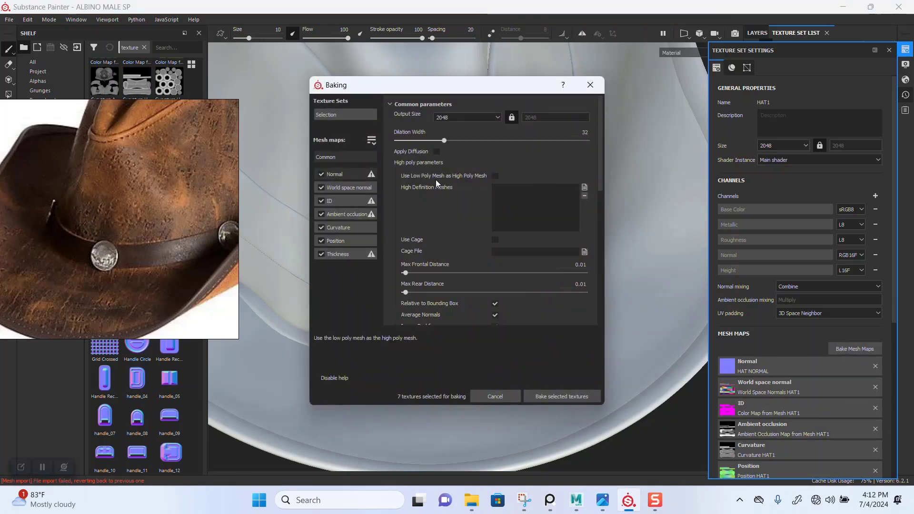
click(590, 89)
scroll(557, 274, down, 2)
alt+drag(538, 268, 535, 279)
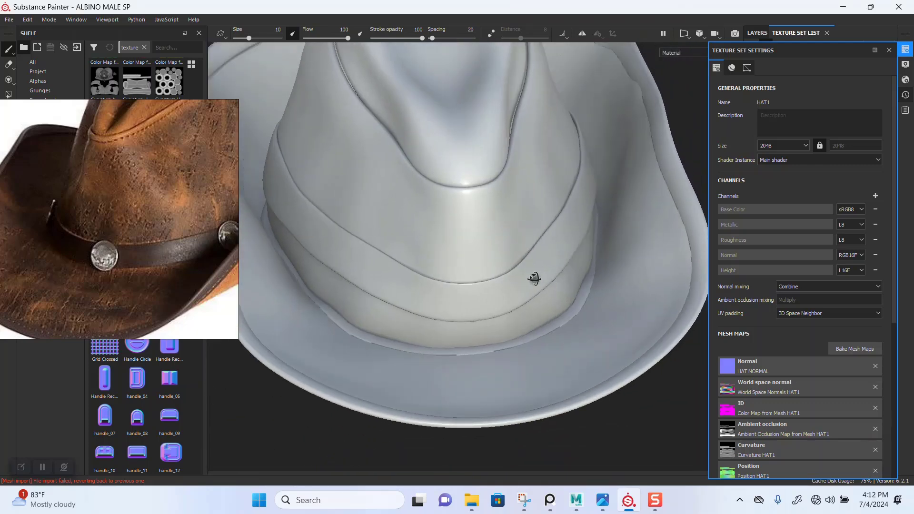
scroll(659, 337, up, 1)
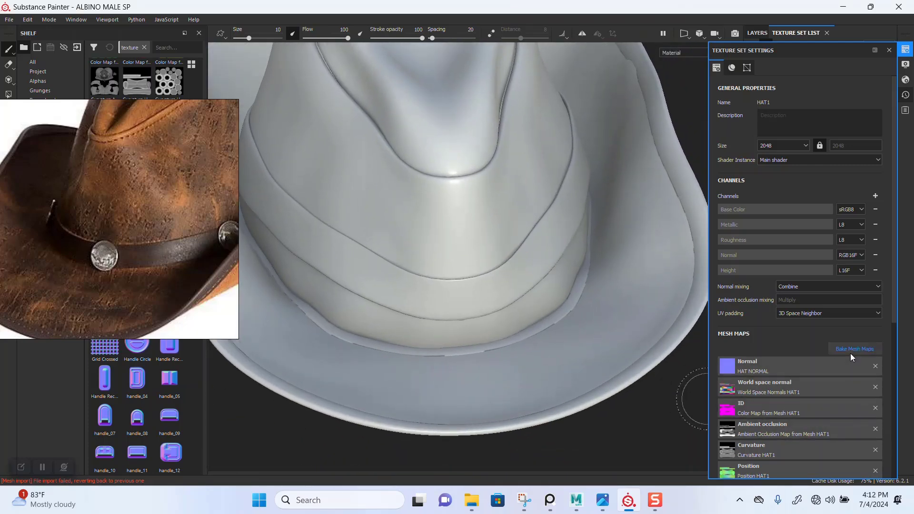
Remove HAT1's ambient occlusion map and limit the mesh map bake to ambient occlusion only.
click(876, 428)
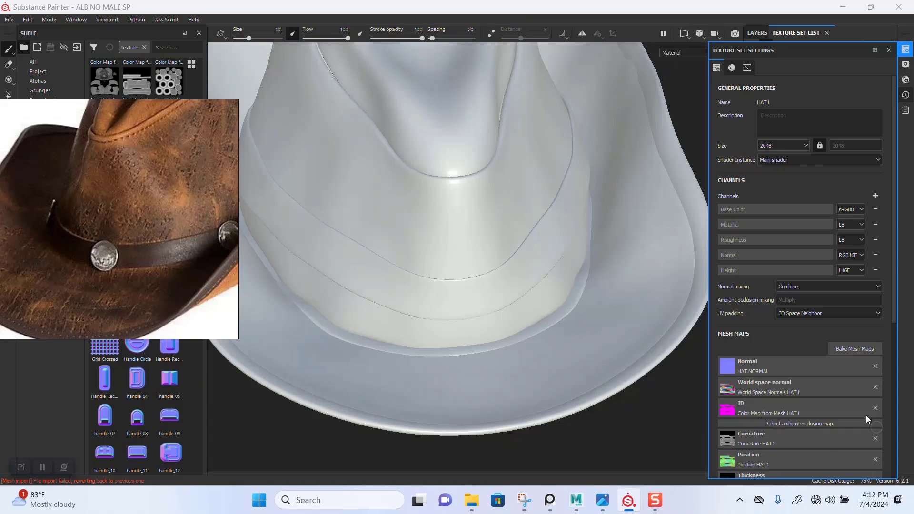
click(850, 349)
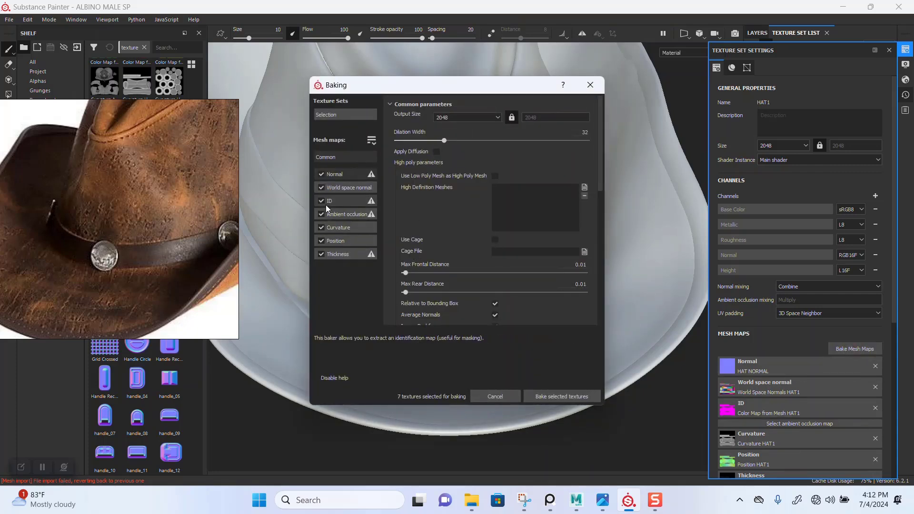
click(322, 175)
click(321, 188)
click(321, 201)
click(321, 228)
click(321, 241)
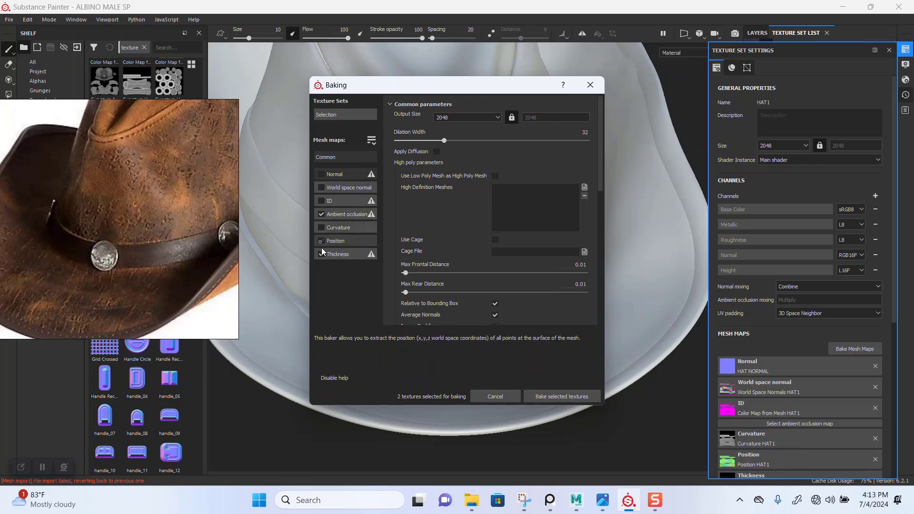
click(321, 254)
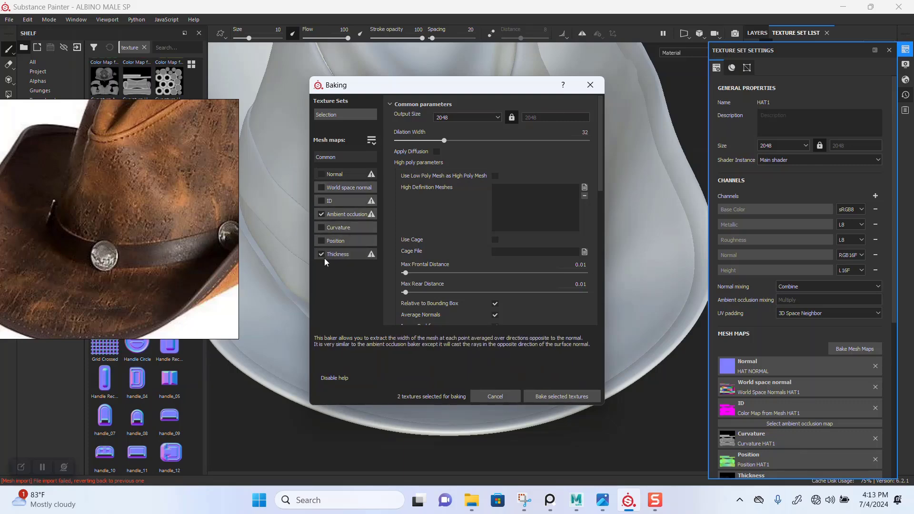
Set Self Occlusion to Always in the ambient occlusion baker parameters for HAT1.
click(348, 214)
click(493, 246)
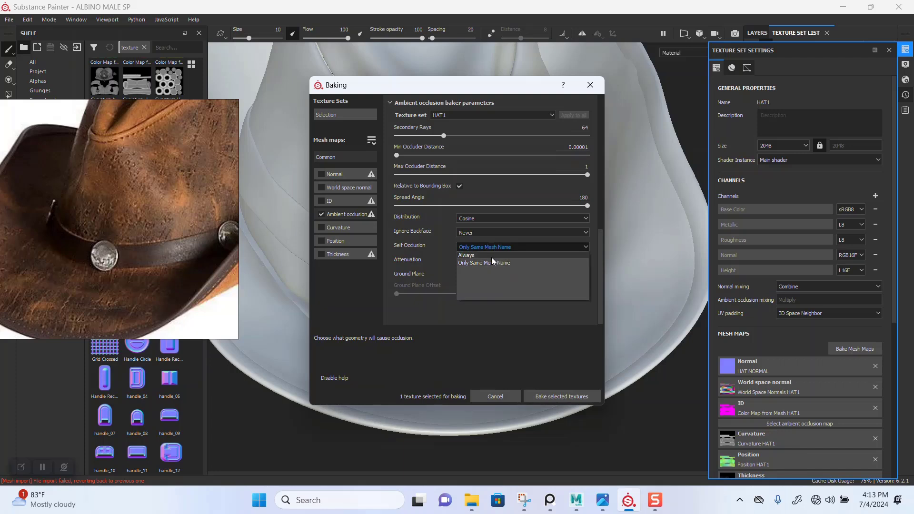
click(479, 254)
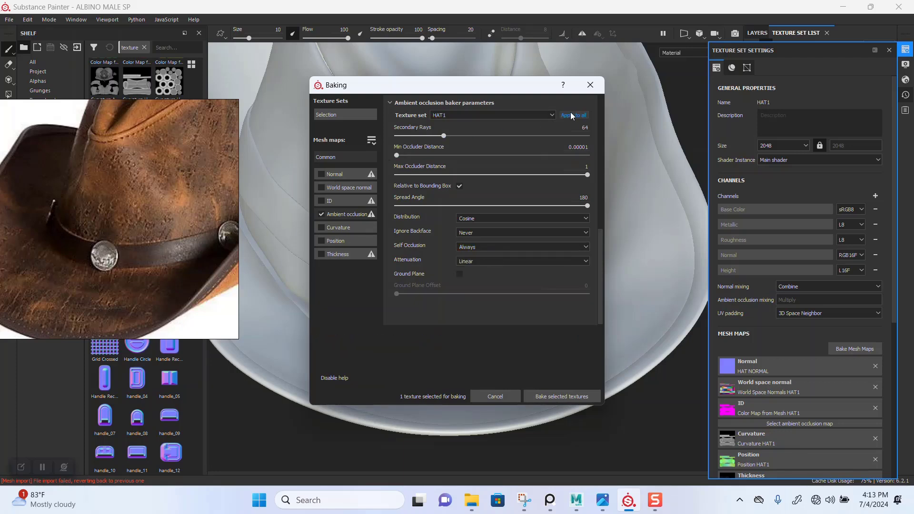
Restrict the bake to the HAT1 texture set by excluding OUTER_EYE_MINISCUS, and bake its ambient occlusion map.
click(338, 115)
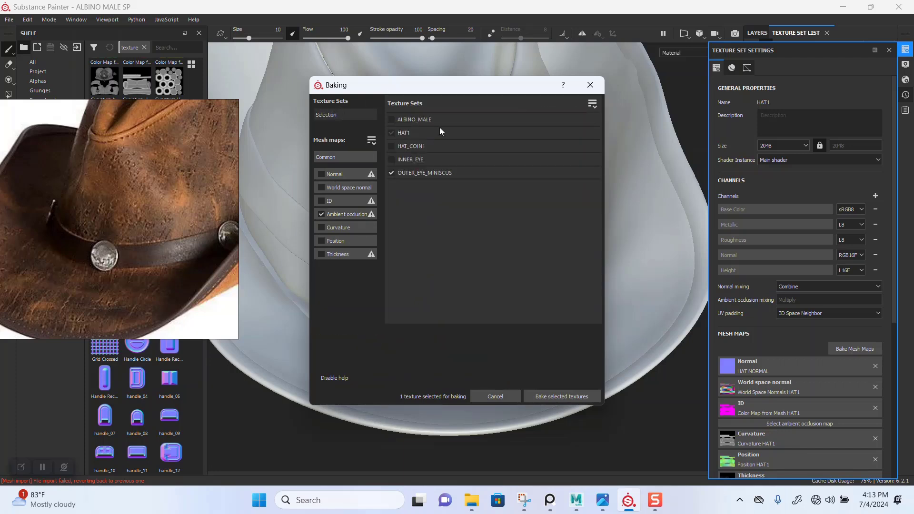
click(395, 172)
click(395, 133)
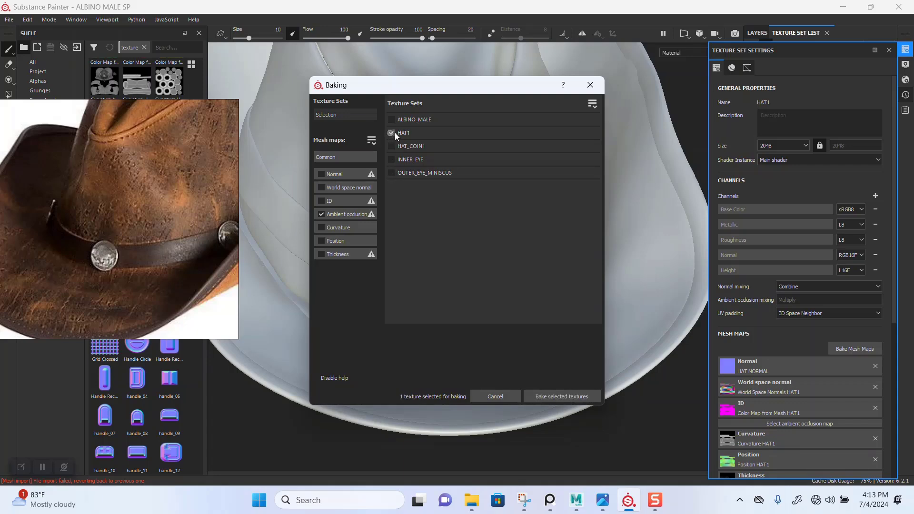
click(565, 398)
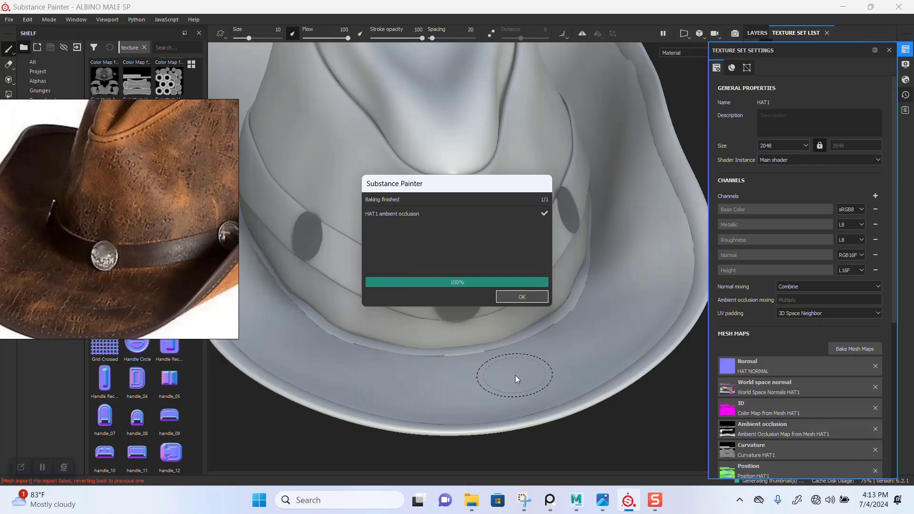
click(522, 296)
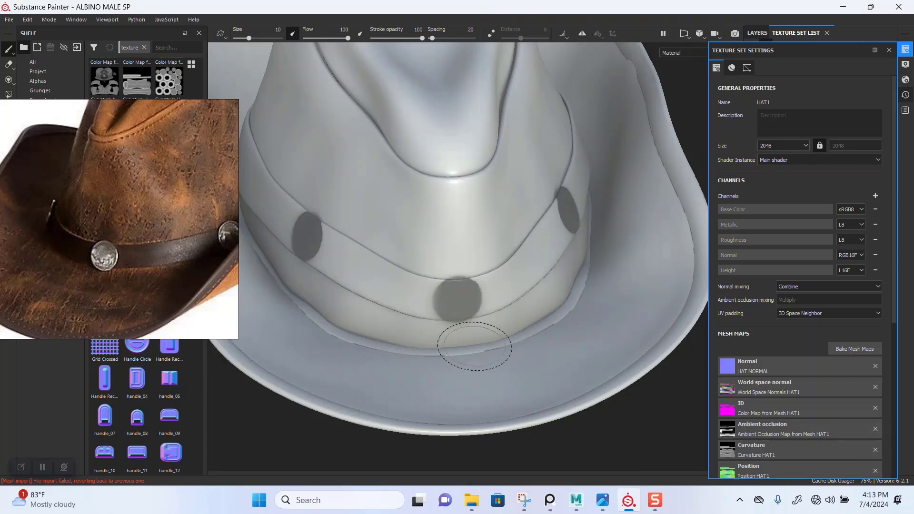
Remove HAT1's newly baked ambient occlusion map and set the baker's Self Occlusion to Only Same Mesh Name.
alt+drag(473, 332, 520, 350)
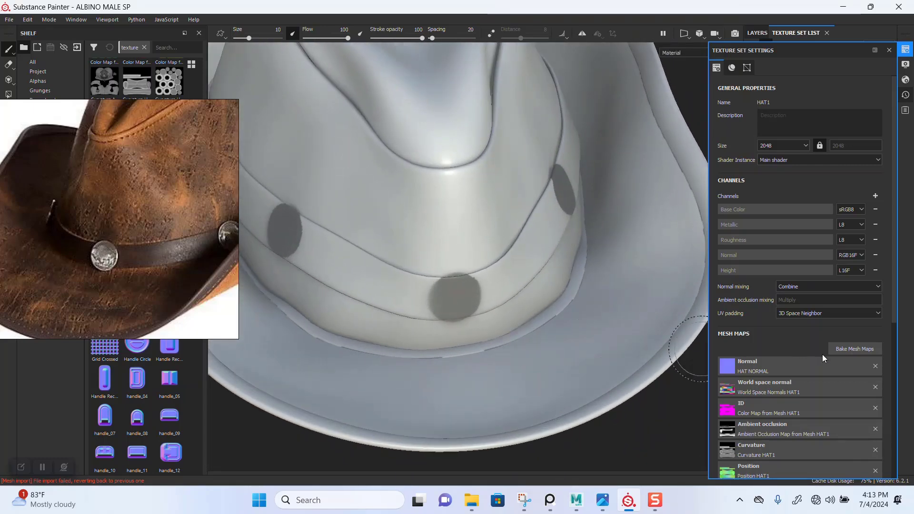
click(876, 430)
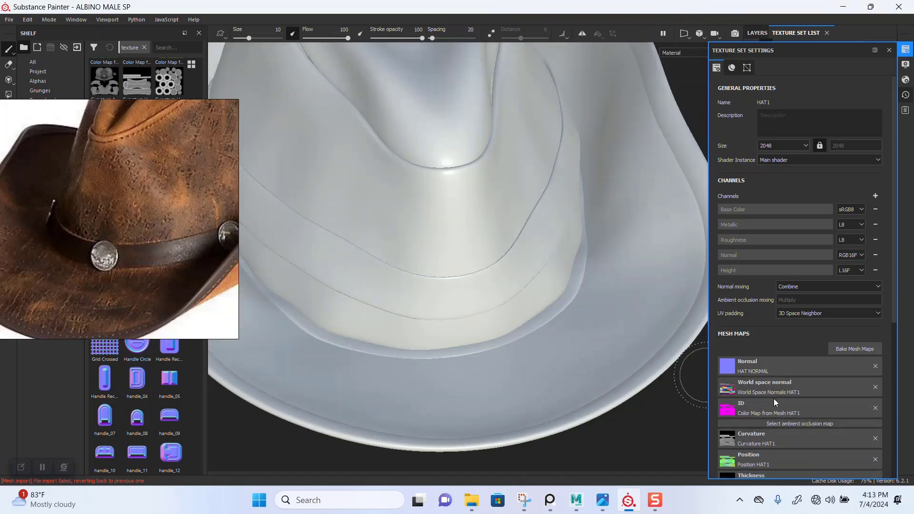
click(843, 348)
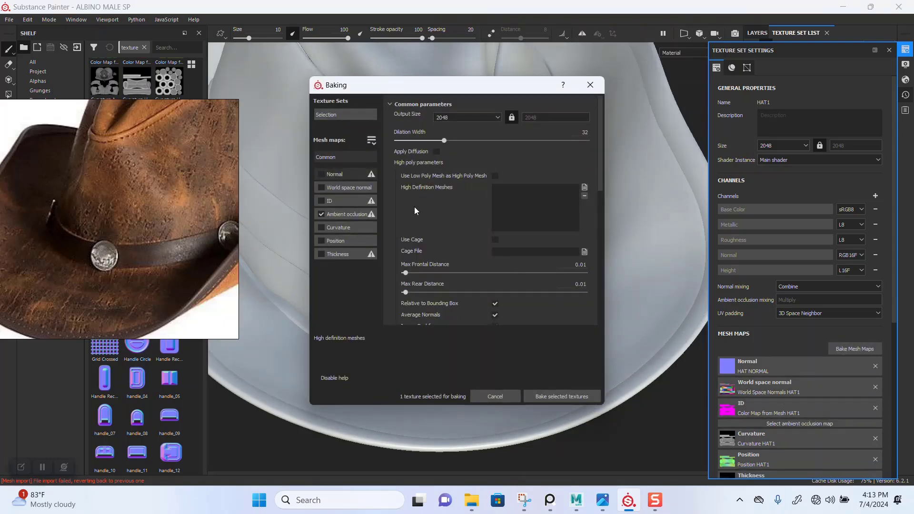
click(357, 217)
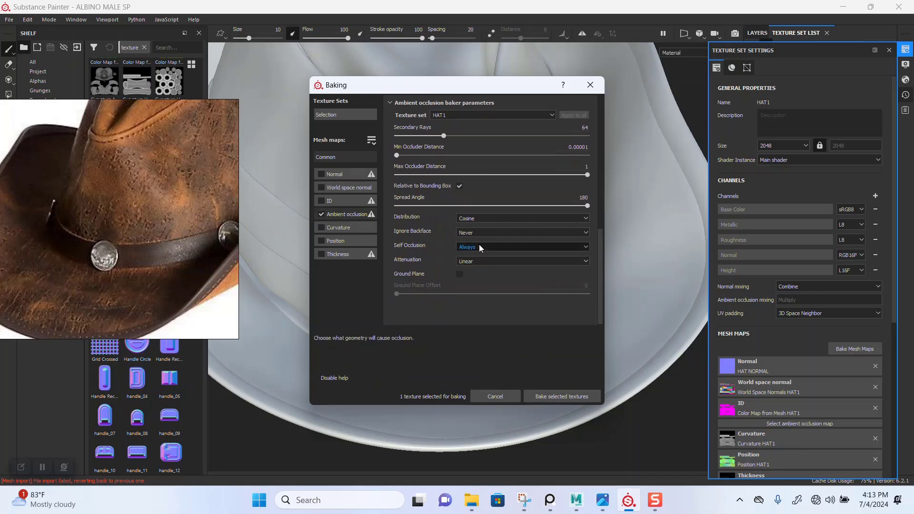
click(479, 246)
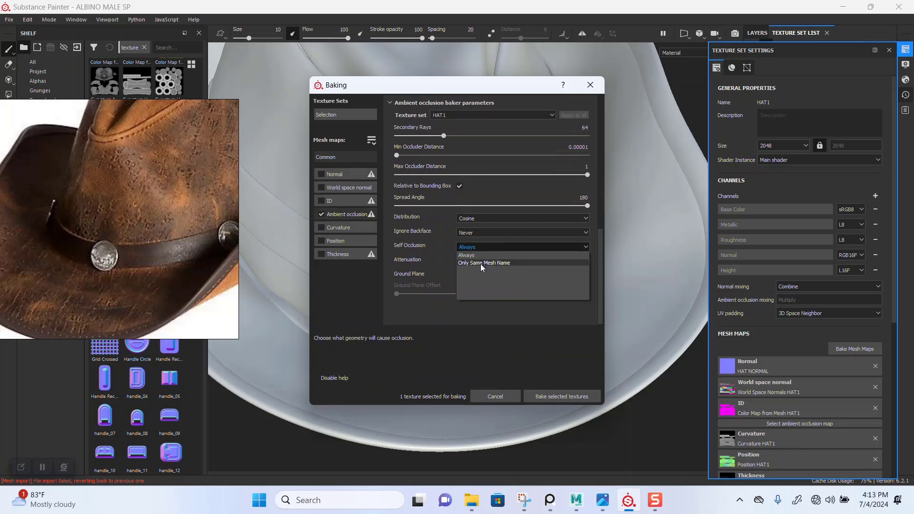
click(481, 263)
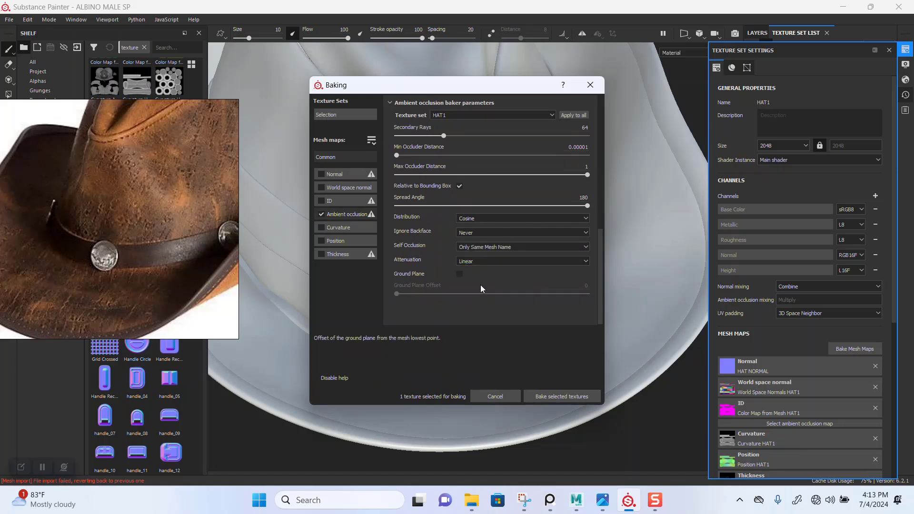
Set the ambient occlusion Ignore Backface option to By Mesh Name and rebake HAT1's ambient occlusion map.
click(472, 233)
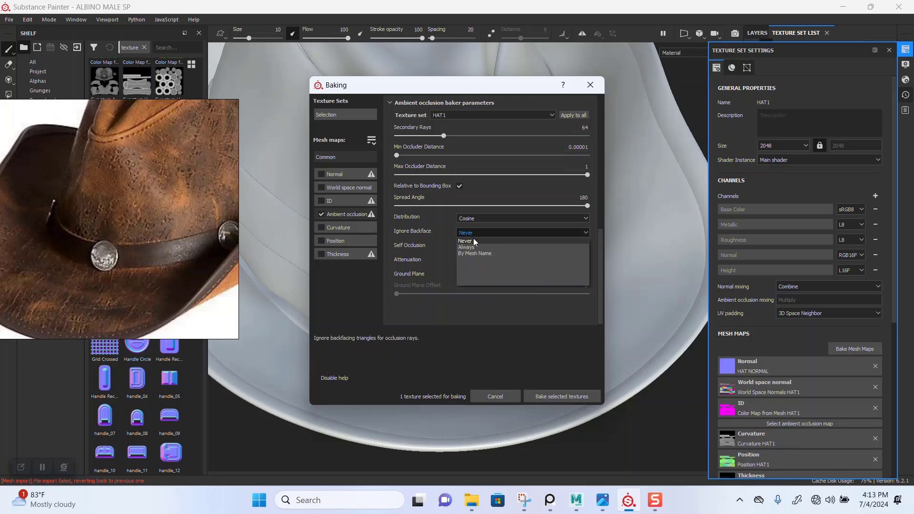
click(474, 253)
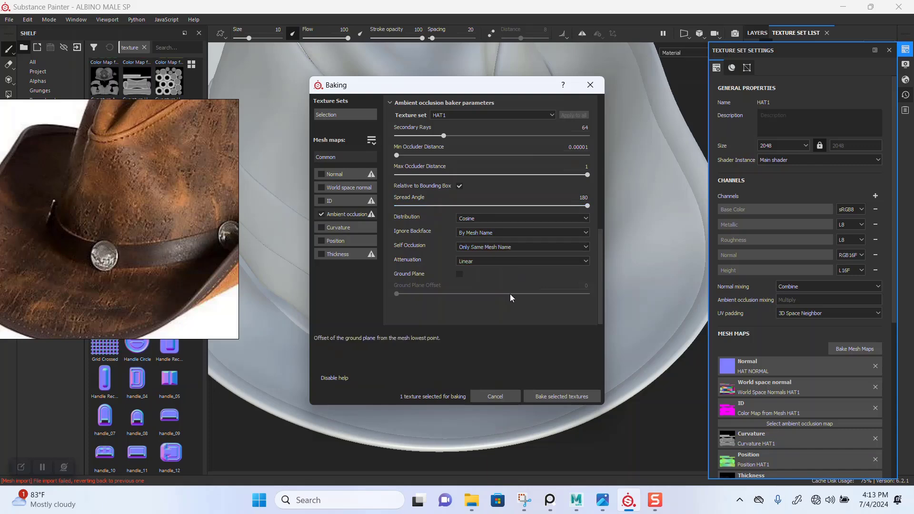
click(545, 395)
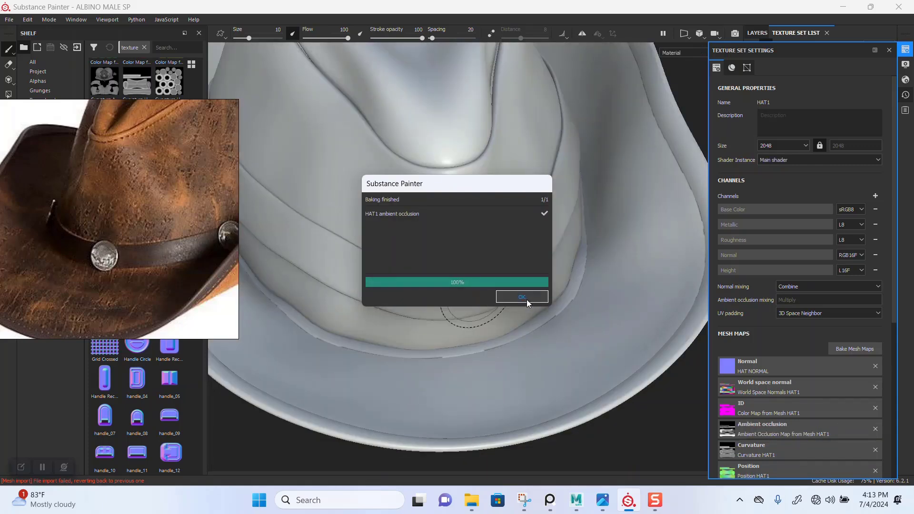
click(526, 300)
Set the ambient occlusion Ignore Backface option to Always and rebake HAT1's ambient occlusion map.
click(855, 349)
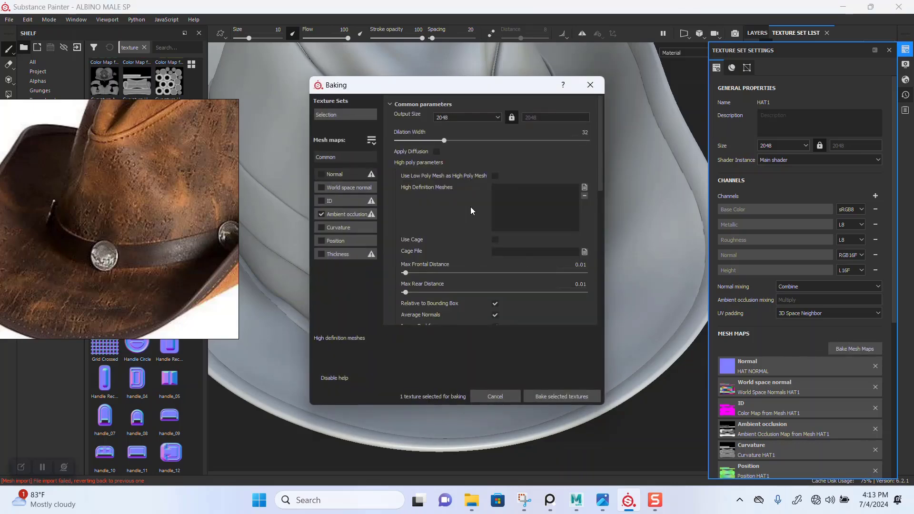
scroll(473, 267, down, 10)
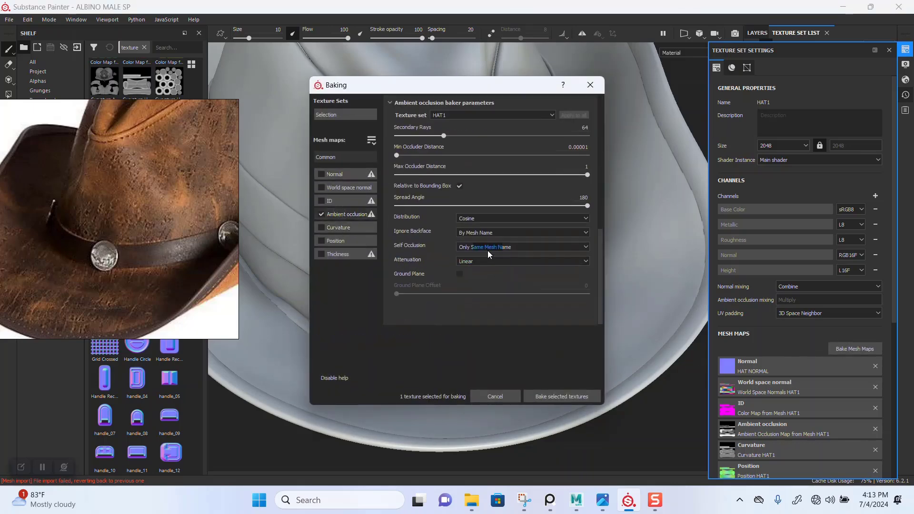
click(488, 232)
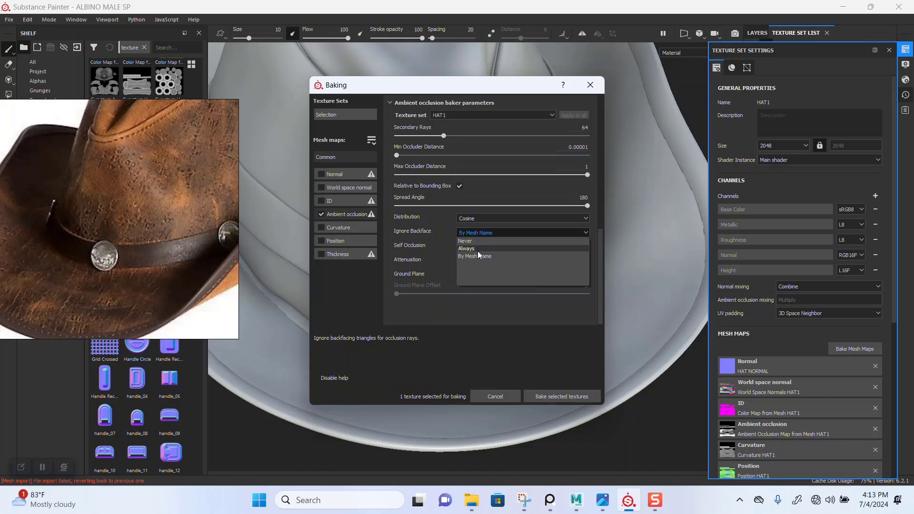
click(476, 241)
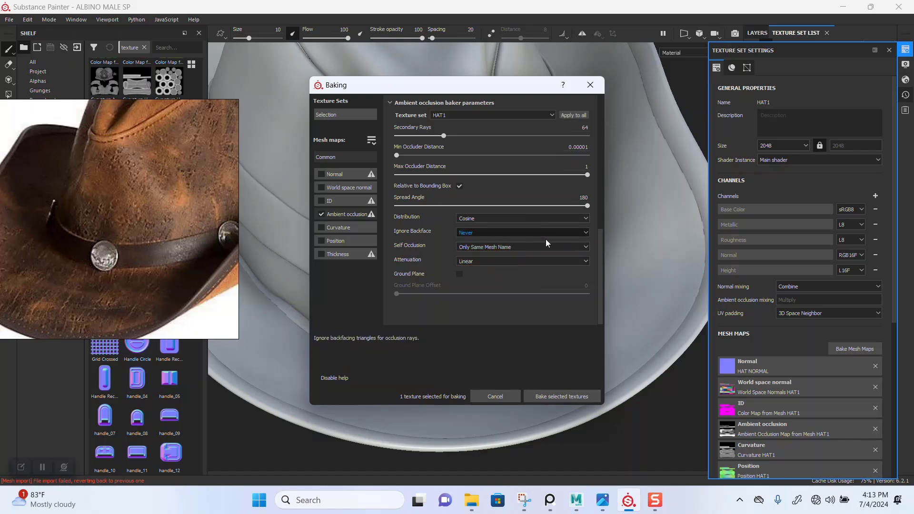
click(500, 234)
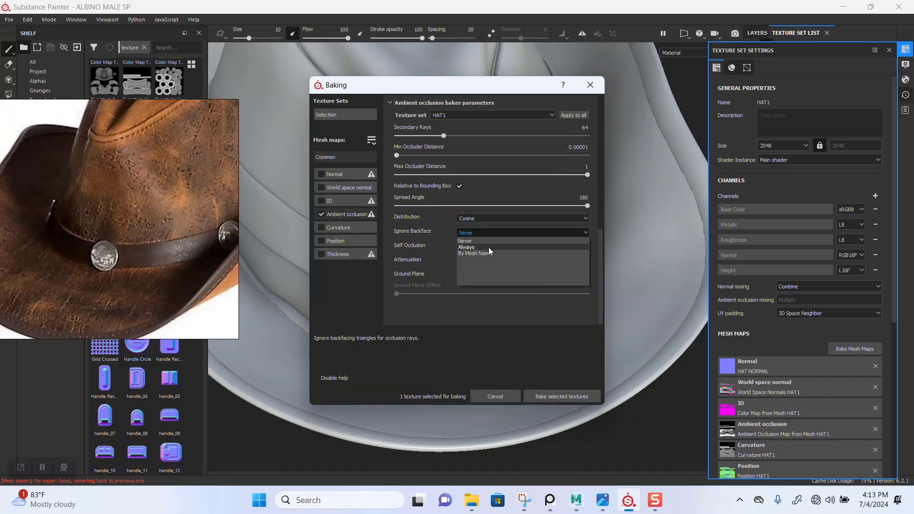
click(488, 247)
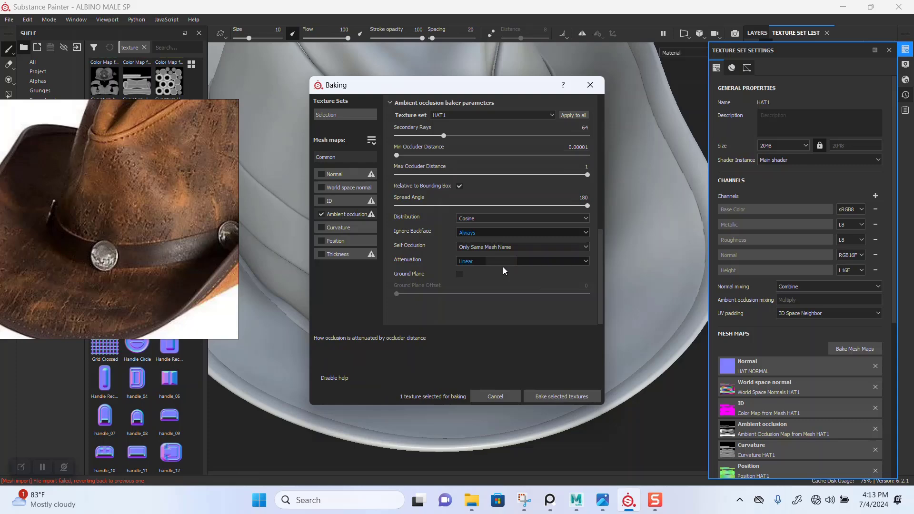
click(551, 394)
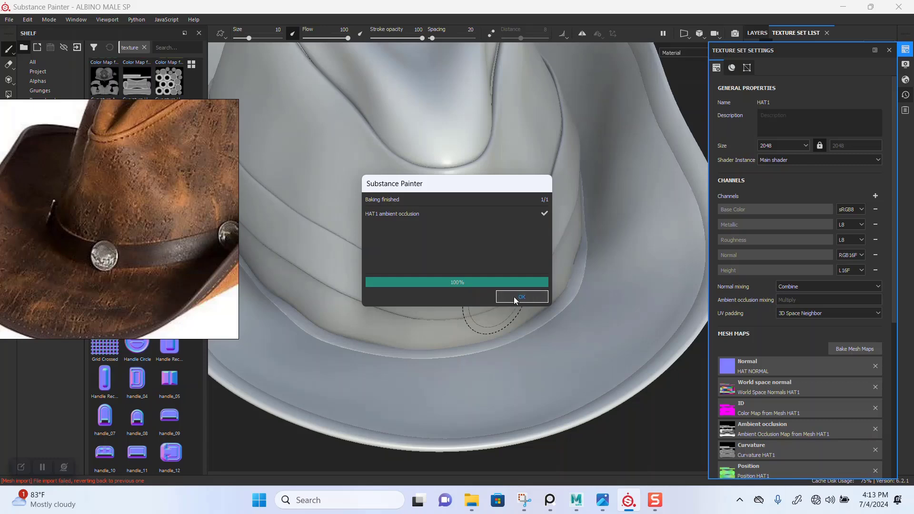
click(521, 298)
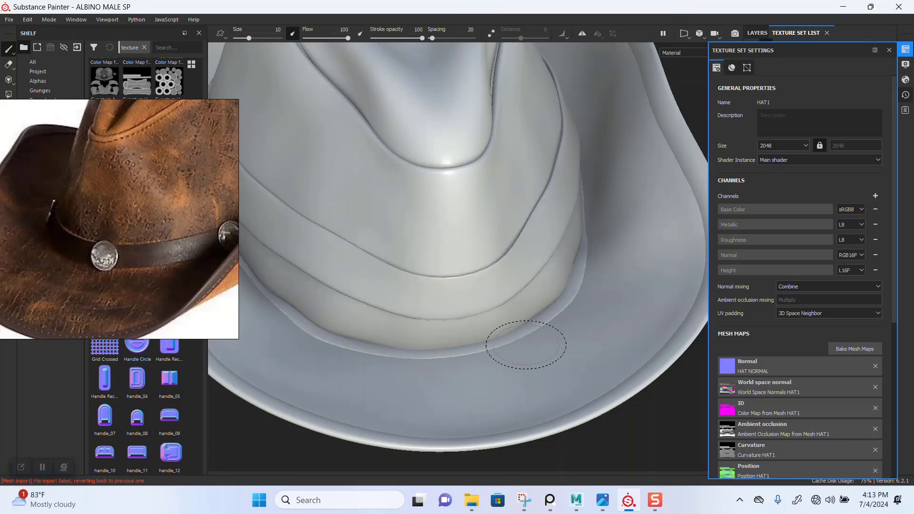
Examine the rebaked ambient occlusion shading around the hat's crown, band and brim.
alt+drag(523, 342, 502, 281)
alt+middle_drag(510, 309, 514, 297)
alt+right_drag(515, 298, 532, 350)
mouse_move(533, 350)
alt+mouse_down()
mouse_move(538, 329)
mouse_move(547, 359)
mouse_move(608, 259)
mouse_move(593, 161)
mouse_move(540, 288)
alt+mouse_up()
alt+right_drag(539, 288, 541, 254)
alt+middle_drag(541, 254, 525, 326)
alt+right_drag(526, 326, 524, 312)
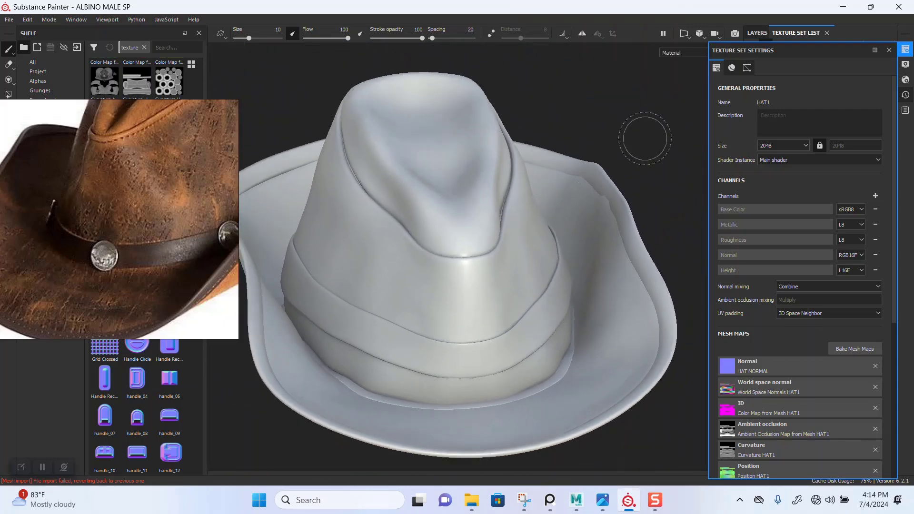
Close HAT1's texture set settings and delete Layer 1 from its layer stack.
click(888, 50)
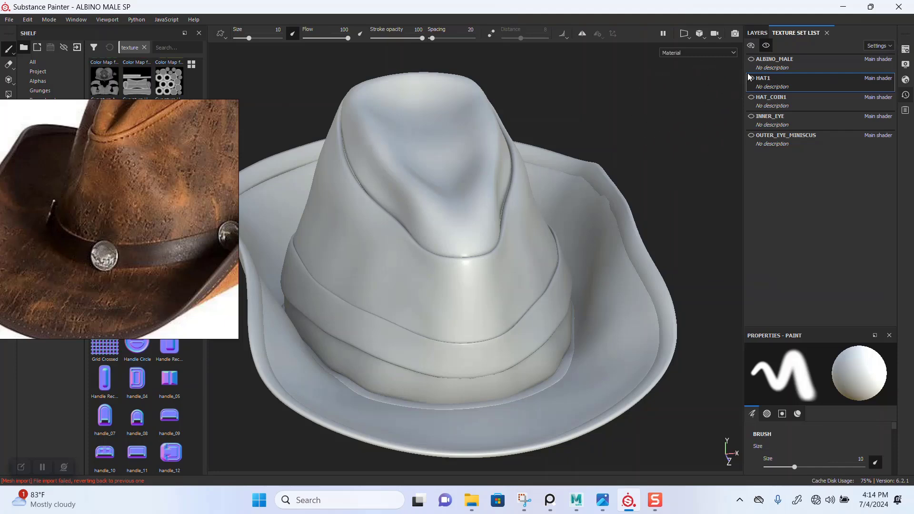
click(757, 34)
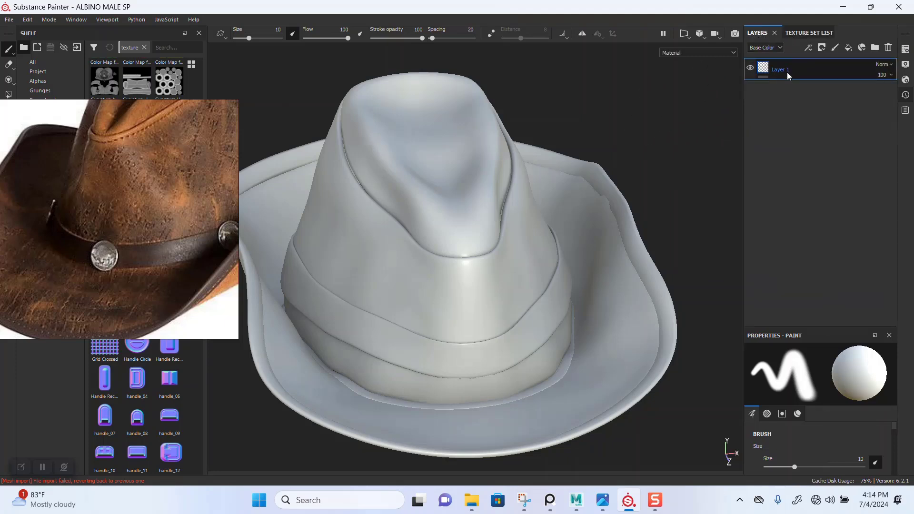
key(Delete)
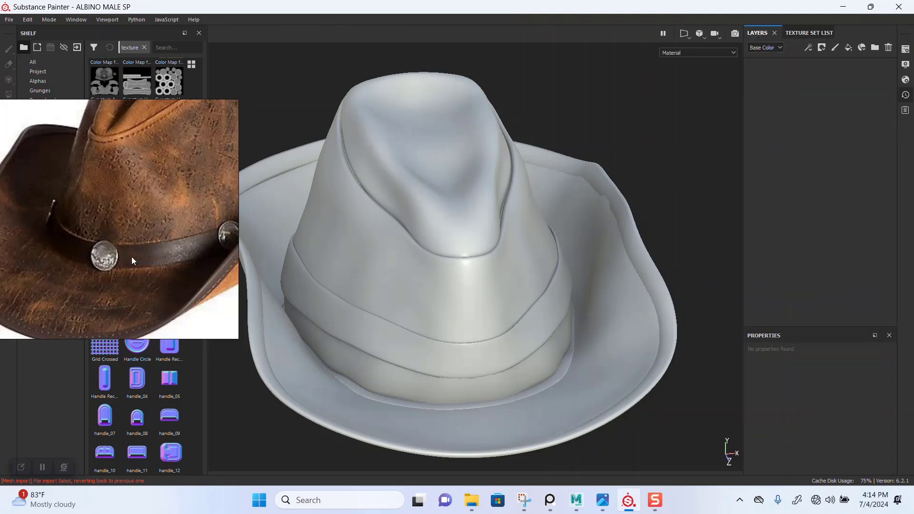
Move the reference photo off the shelf and examine its leather crown, band and underside of the brim against the hat model.
drag(133, 261, 746, 166)
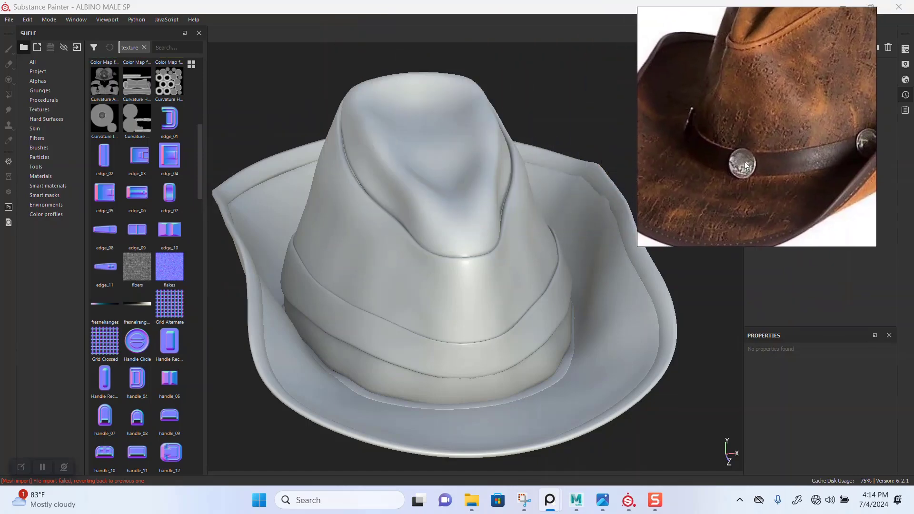
scroll(746, 166, down, 3)
scroll(776, 150, up, 3)
scroll(776, 150, down, 3)
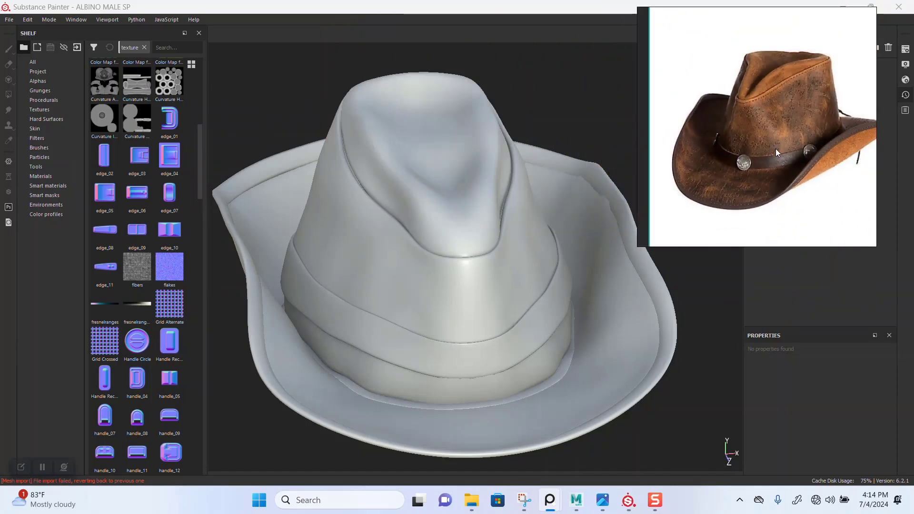
mouse_move(502, 228)
alt+mouse_down()
mouse_move(503, 291)
mouse_move(473, 205)
mouse_move(461, 229)
mouse_move(512, 218)
alt+mouse_up()
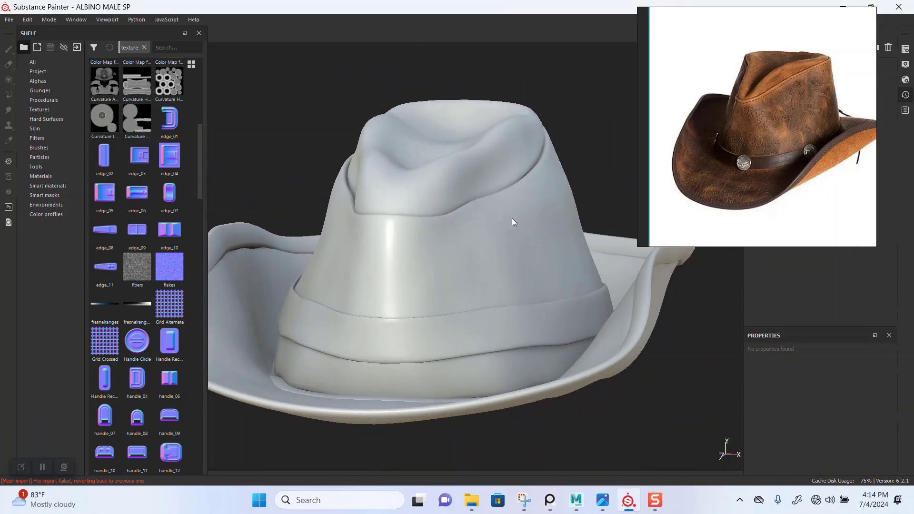
scroll(857, 198, up, 3)
scroll(758, 133, up, 3)
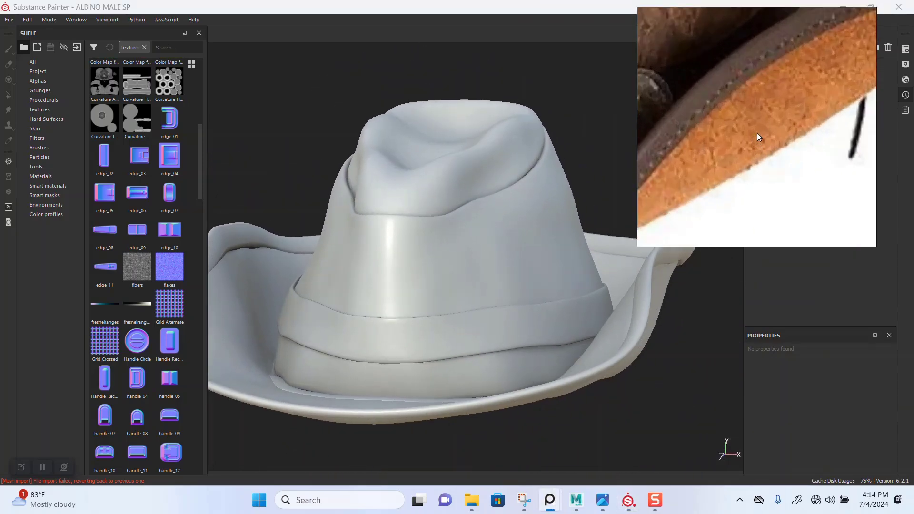
scroll(757, 133, down, 2)
scroll(785, 152, down, 3)
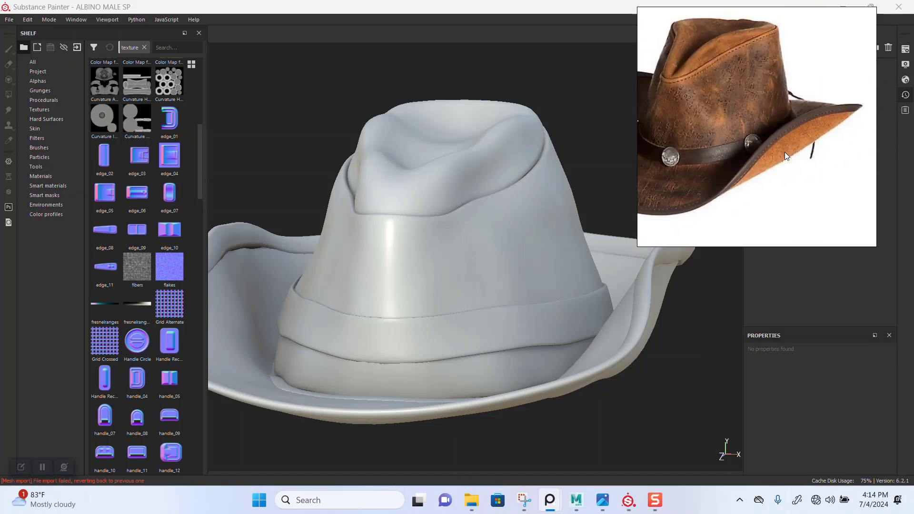
scroll(785, 152, down, 3)
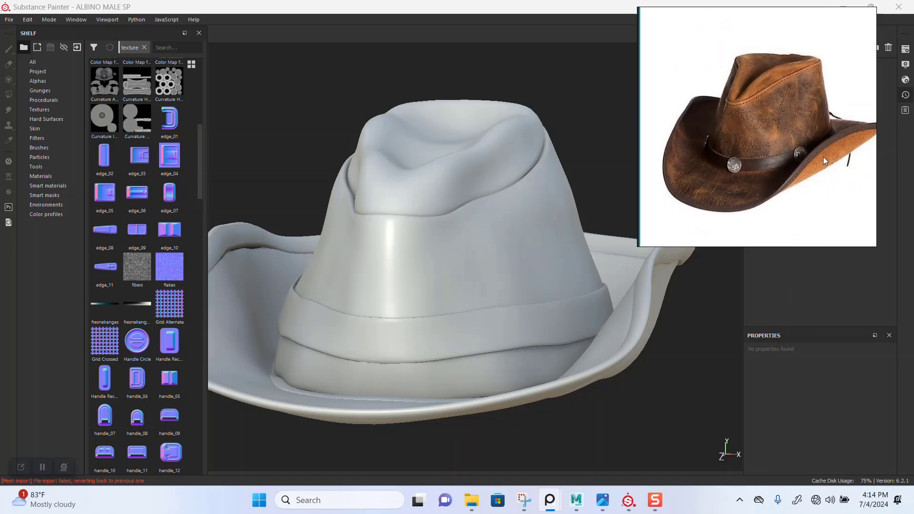
mouse_move(358, 259)
alt+mouse_down()
mouse_move(362, 327)
mouse_move(441, 259)
mouse_move(351, 245)
mouse_move(416, 271)
mouse_move(373, 257)
alt+mouse_up()
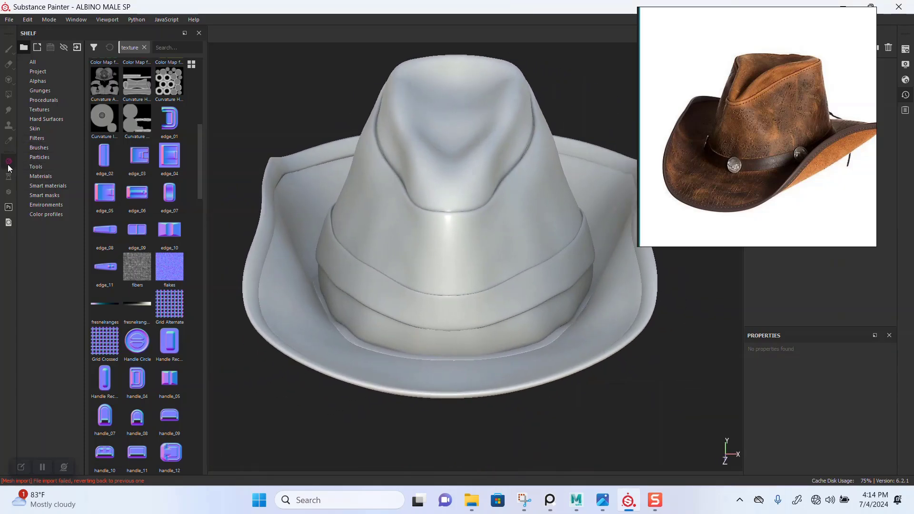
alt+drag(372, 145, 390, 193)
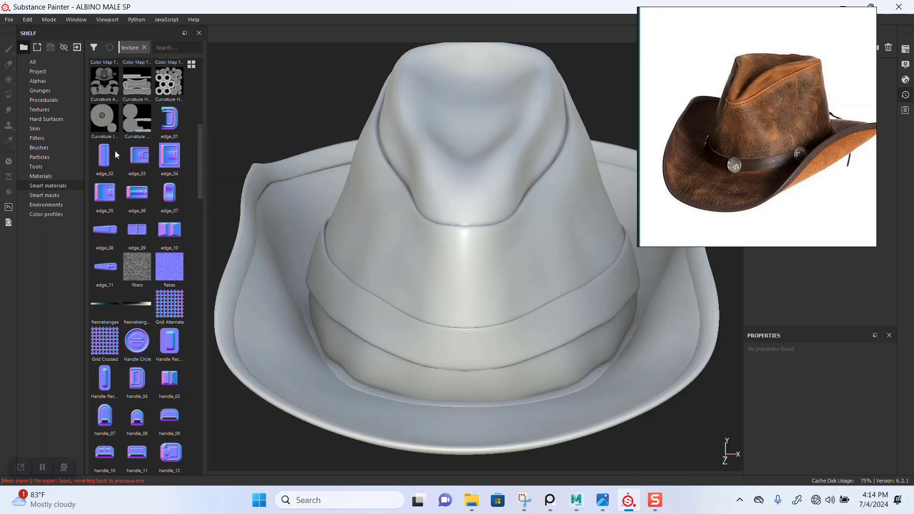
Limit the shelf to smart materials and search them for LEATHER.
click(48, 185)
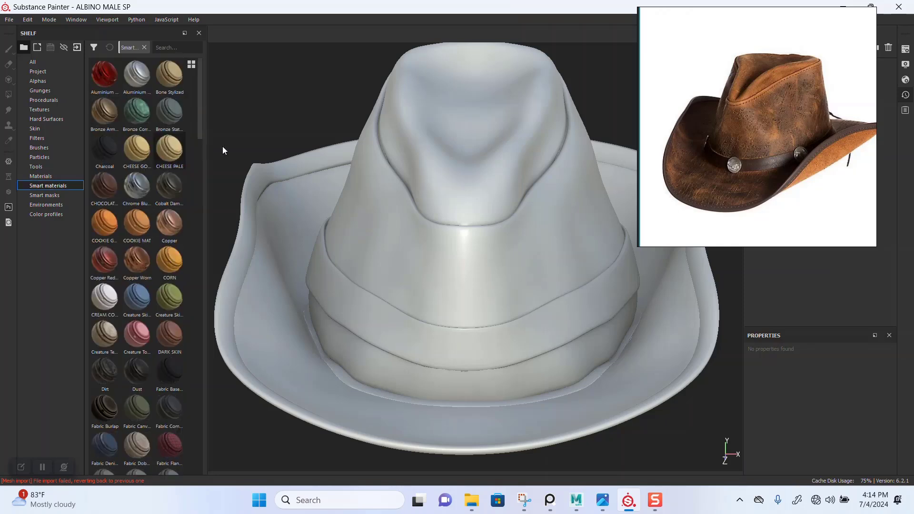
click(161, 47)
text(LEATH)
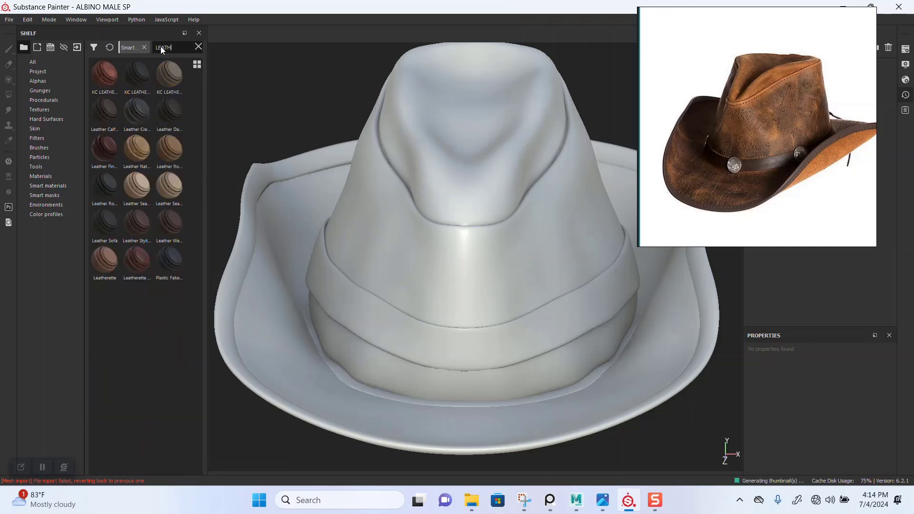
text(ER)
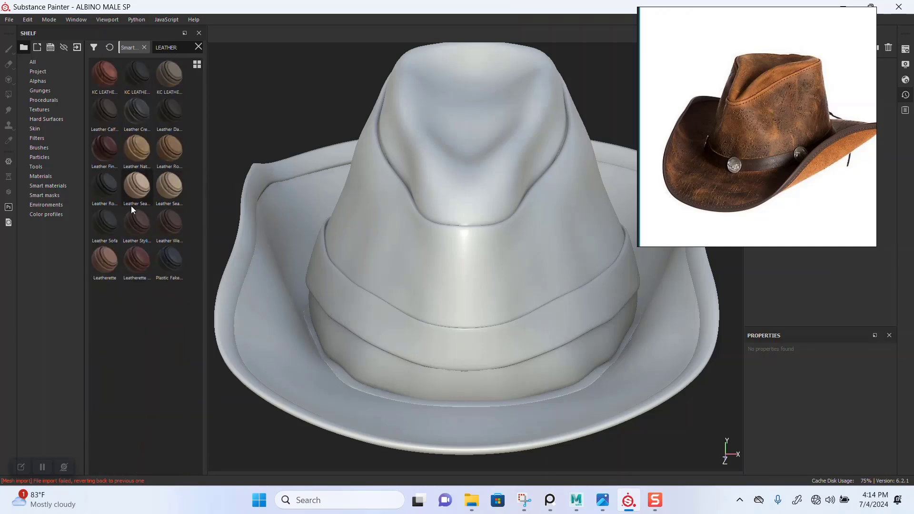
Compare the leather smart material previews and apply Leather Rough to the hat.
mouse_move(132, 209)
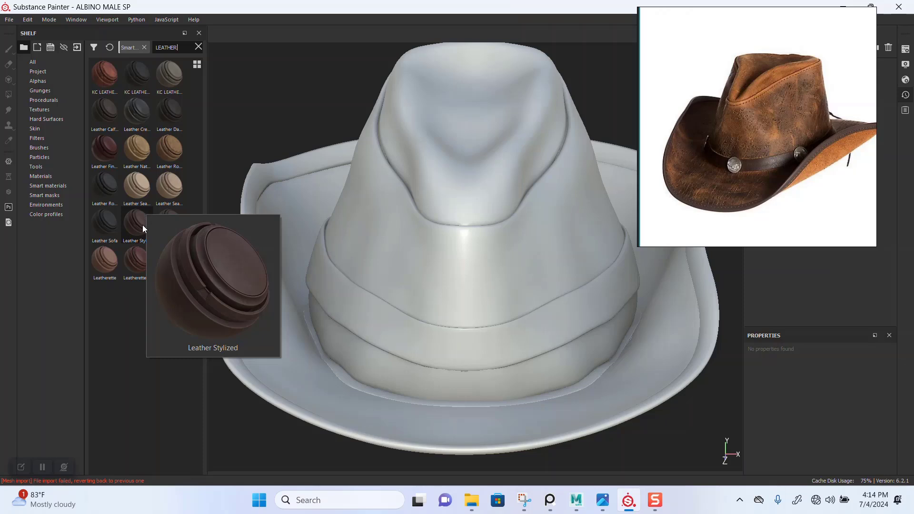
mouse_move(124, 271)
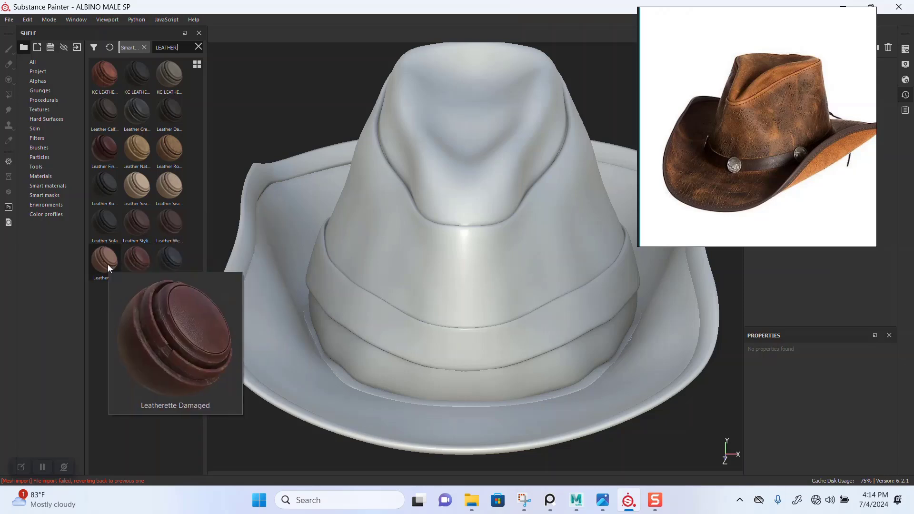
mouse_move(161, 224)
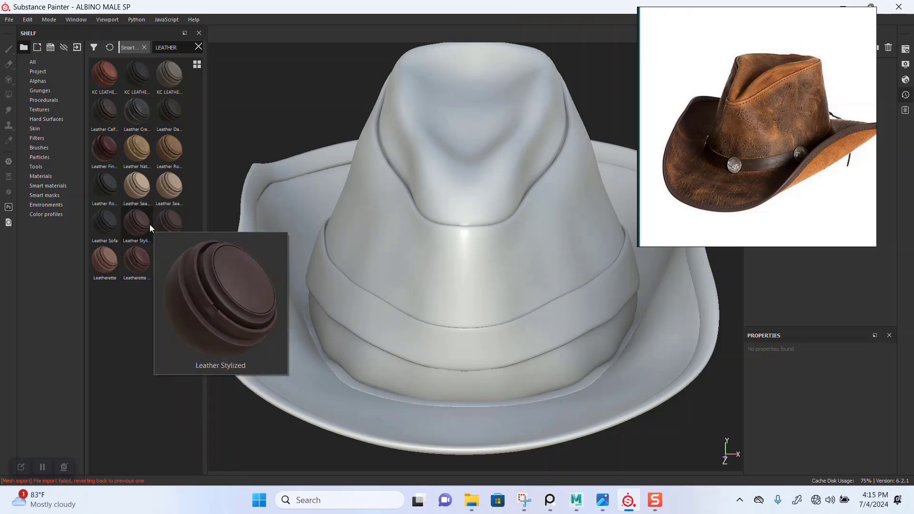
mouse_move(109, 186)
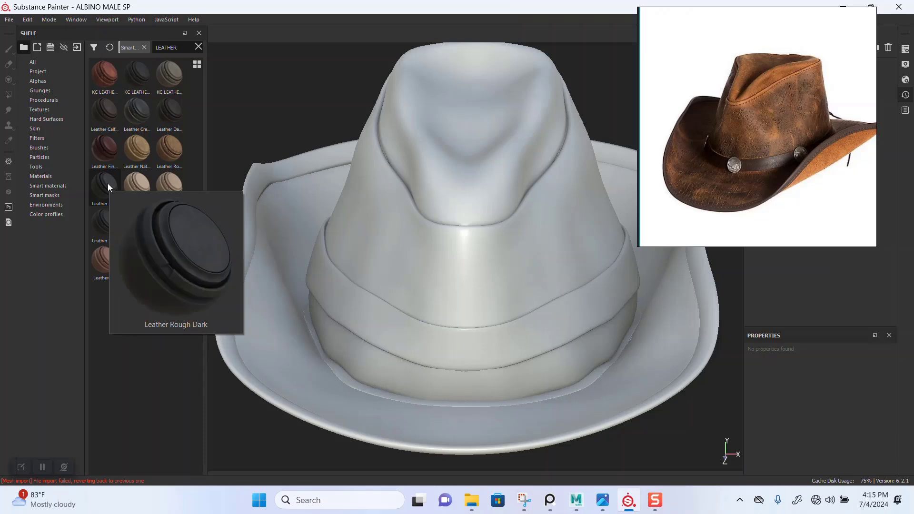
mouse_move(102, 211)
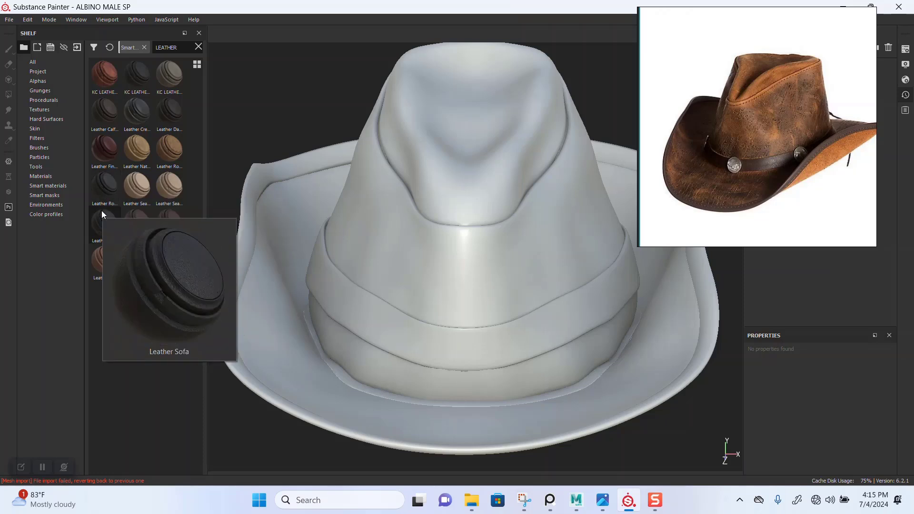
mouse_move(102, 127)
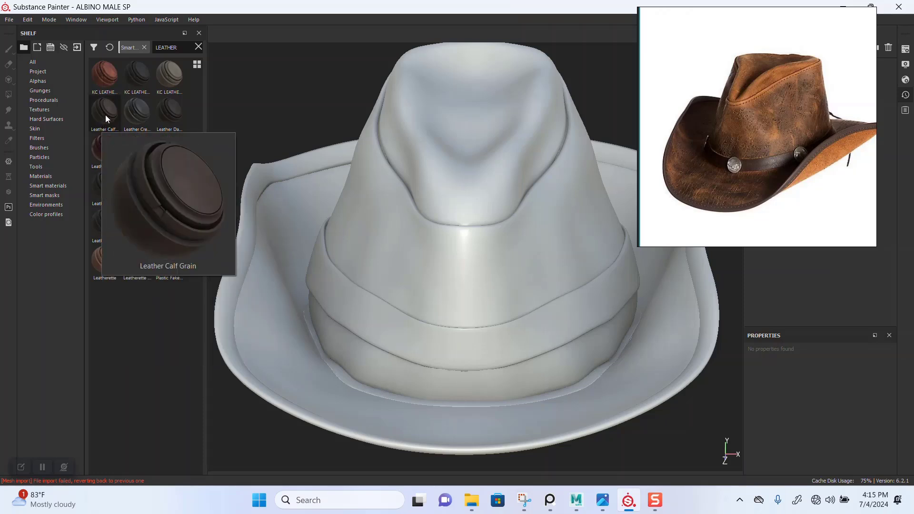
mouse_move(108, 78)
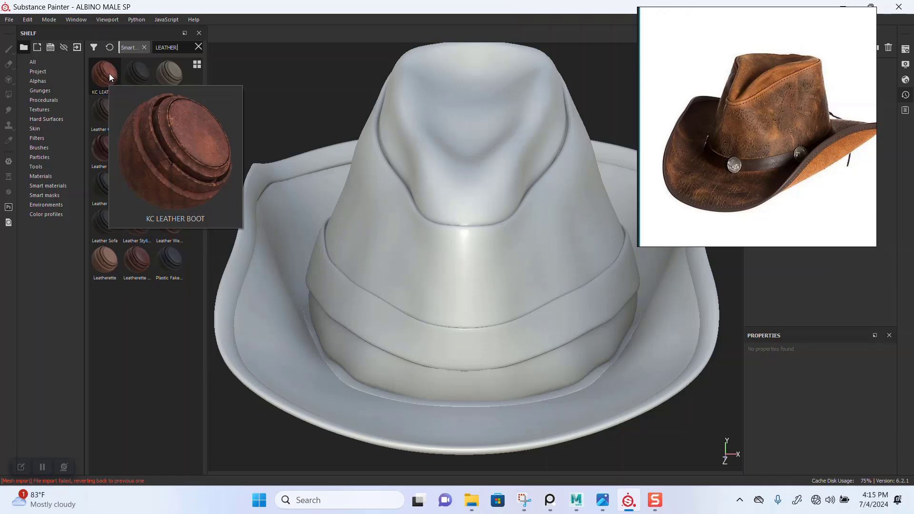
mouse_move(149, 86)
mouse_move(170, 76)
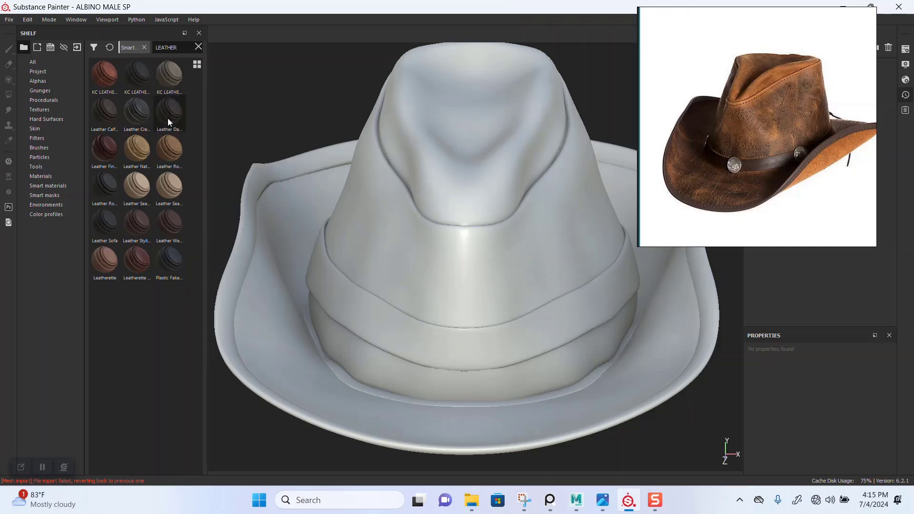
mouse_move(168, 122)
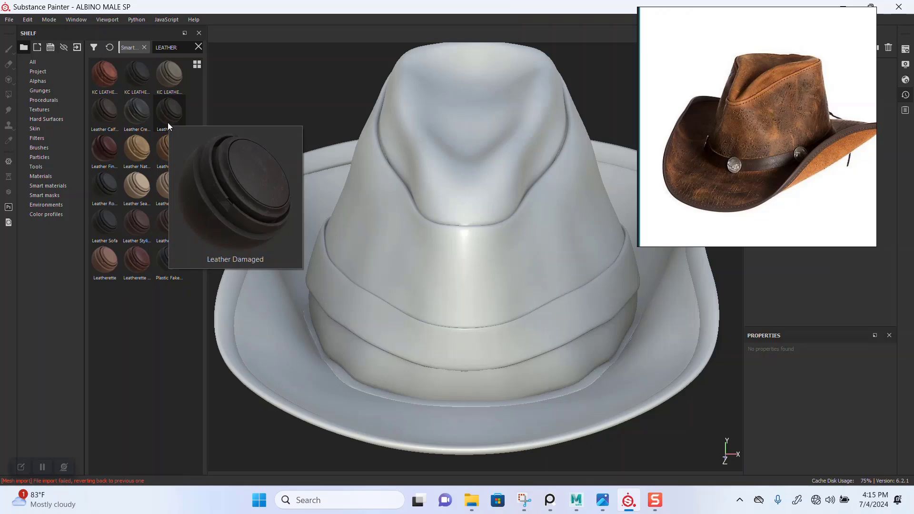
mouse_move(174, 150)
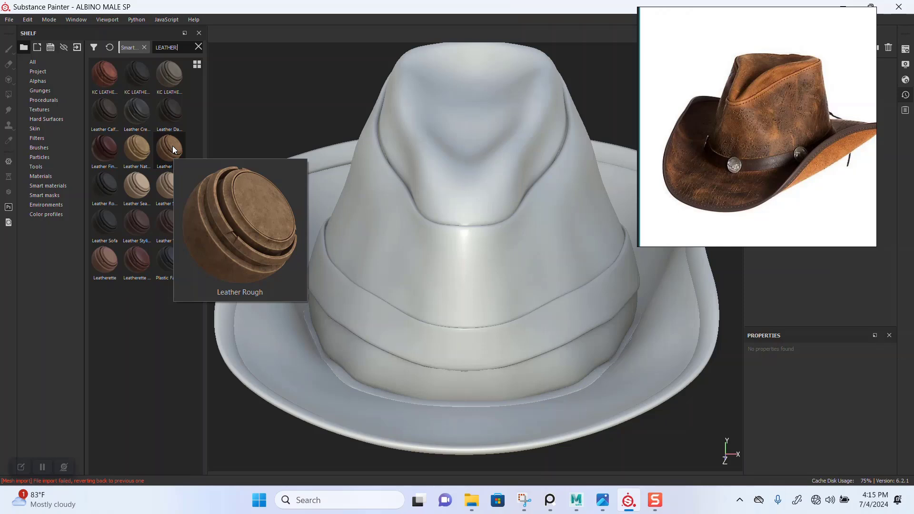
drag(169, 149, 473, 253)
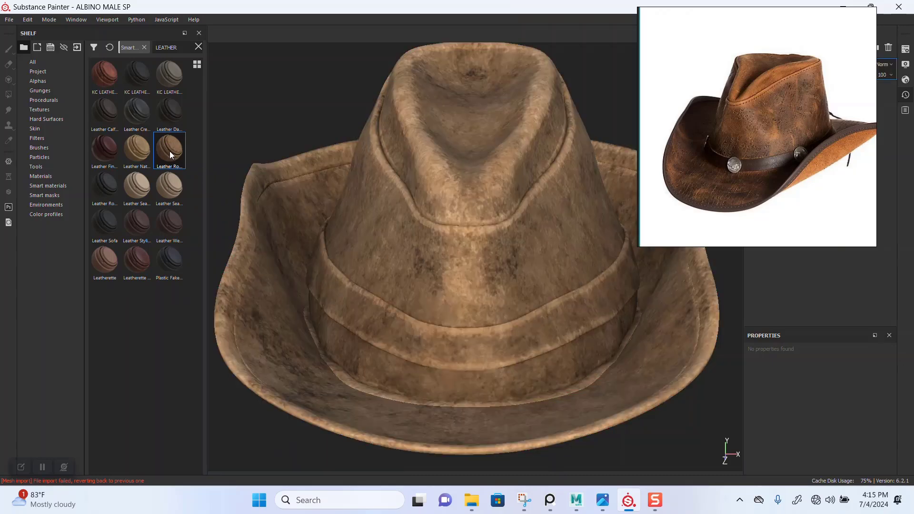
Move the reference photo away from the layer stack so the Leather Rough layer is accessible.
mouse_move(170, 150)
right_drag(788, 158, 178, 178)
scroll(596, 238, down, 2)
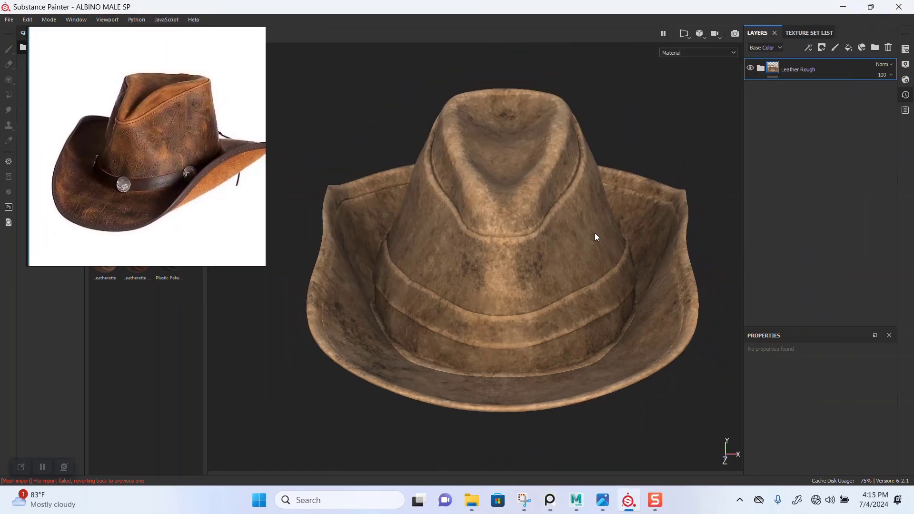
Switch the viewport's environment map from panorama to Mondarrain 3 and check the hat under the new lighting.
alt+drag(595, 233, 545, 211)
alt+right_drag(544, 212, 538, 278)
alt+drag(510, 164, 582, 262)
scroll(480, 316, up, 3)
scroll(480, 316, down, 1)
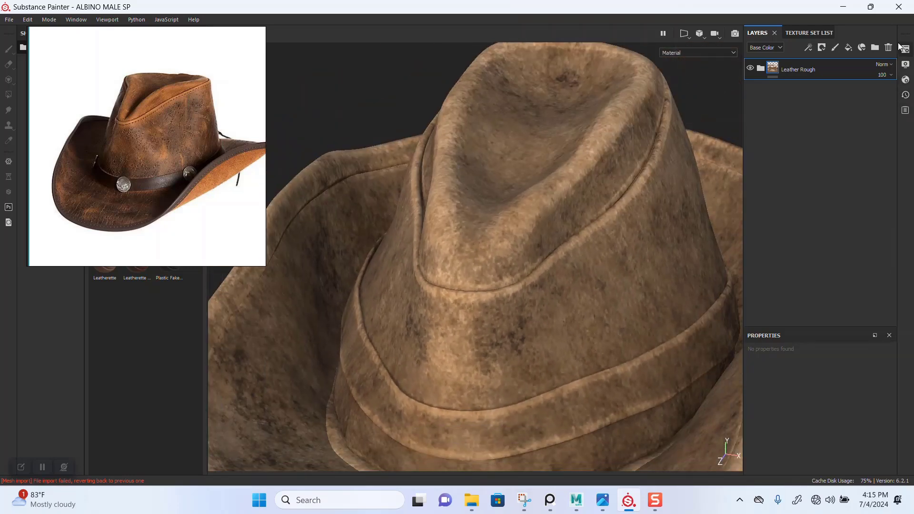
click(906, 50)
click(904, 65)
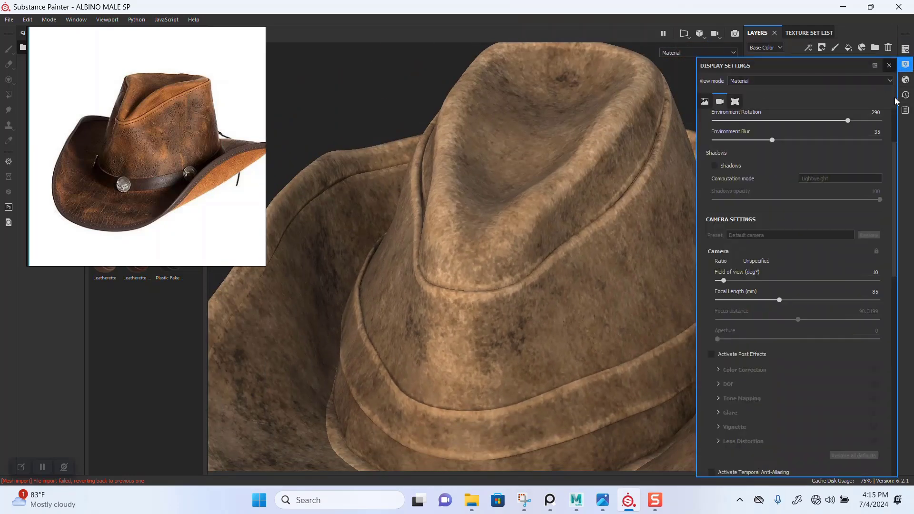
click(905, 81)
click(907, 71)
click(906, 64)
scroll(842, 142, up, 1)
click(838, 144)
click(891, 203)
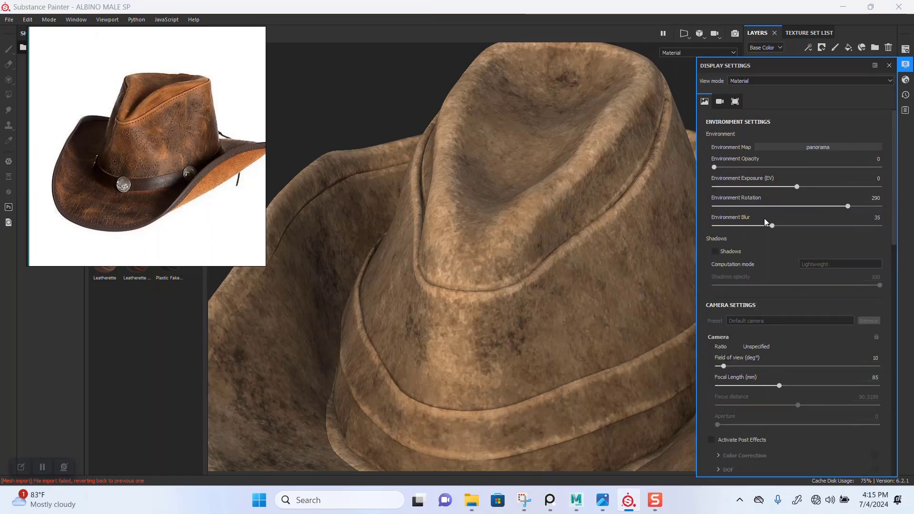
alt+drag(565, 184, 596, 200)
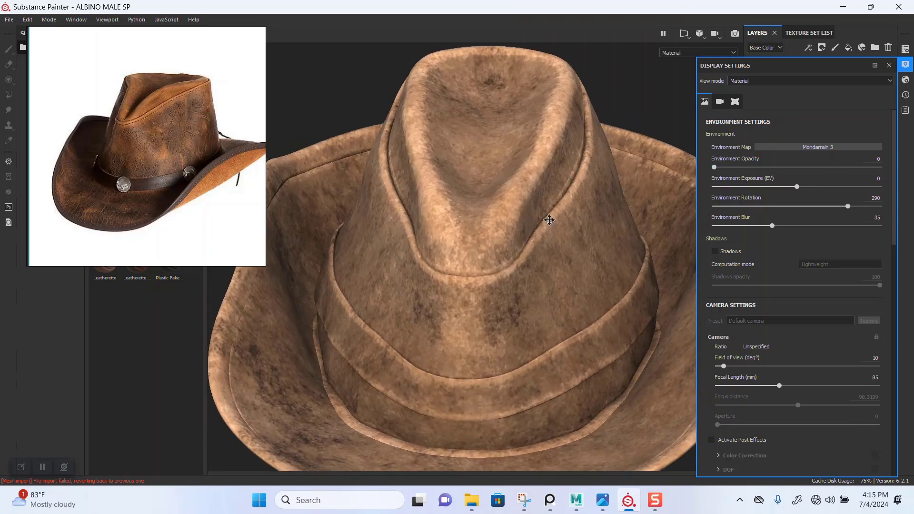
scroll(545, 222, up, 2)
alt+drag(671, 167, 675, 191)
click(889, 66)
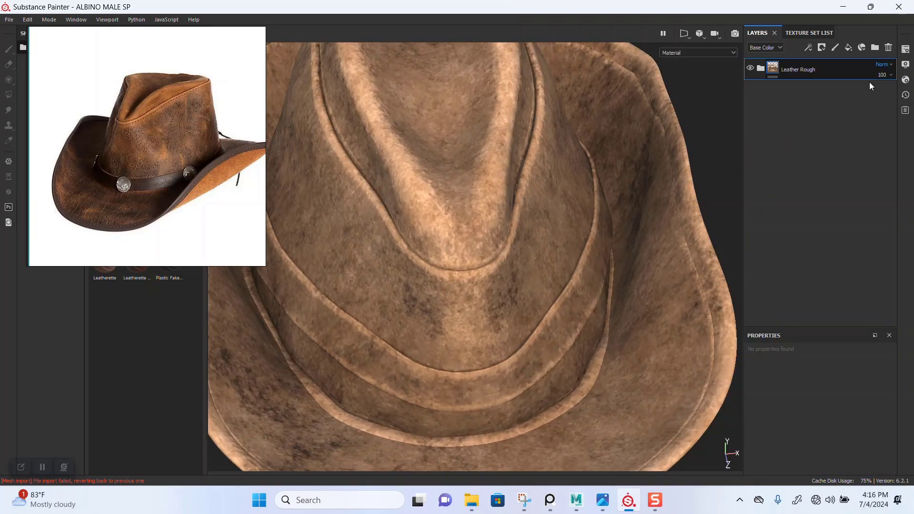
Expand the Leather Rough group and hide its Dust, Dirt and Edges layers, leaving only Leather Base visible.
alt+drag(572, 200, 533, 267)
alt+drag(502, 222, 512, 247)
click(761, 69)
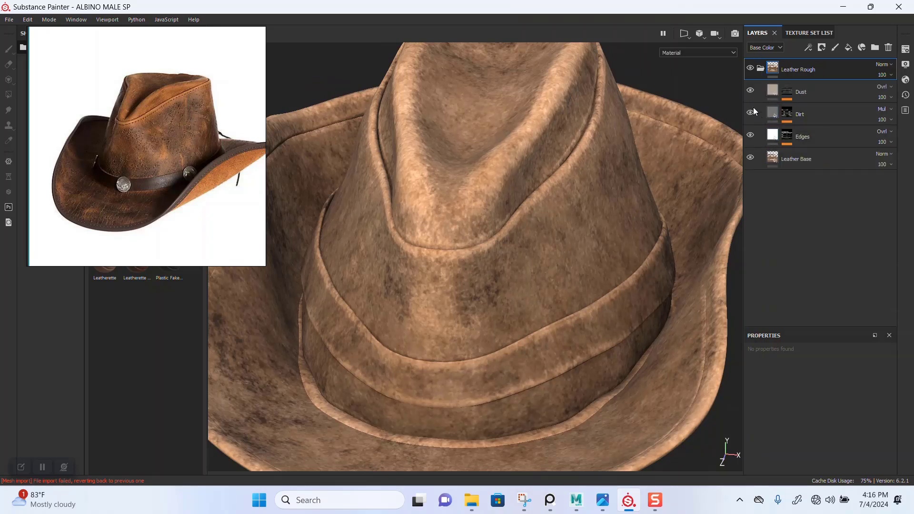
click(750, 158)
click(751, 158)
click(751, 136)
click(751, 135)
click(751, 113)
click(751, 113)
click(751, 114)
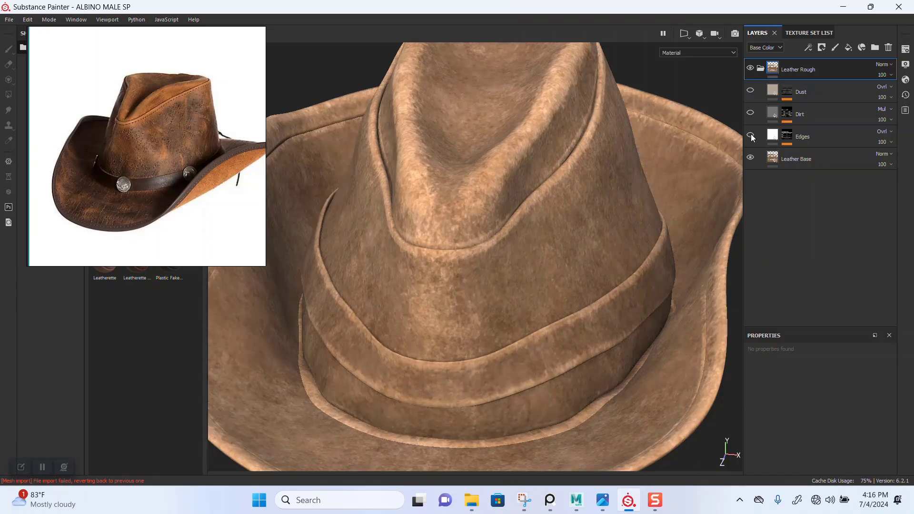
click(751, 136)
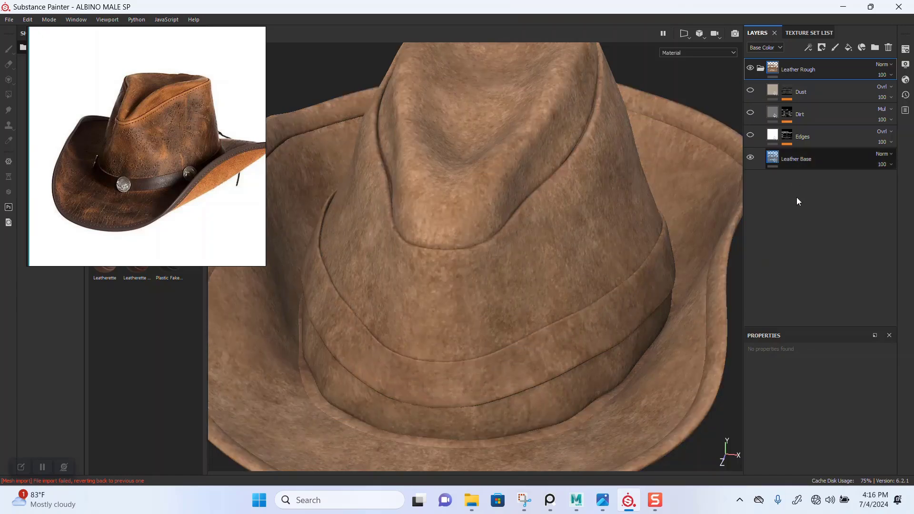
Sample the Leather Base color from the brown crown leather in the enlarged hat reference photo.
click(796, 165)
scroll(812, 405, down, 5)
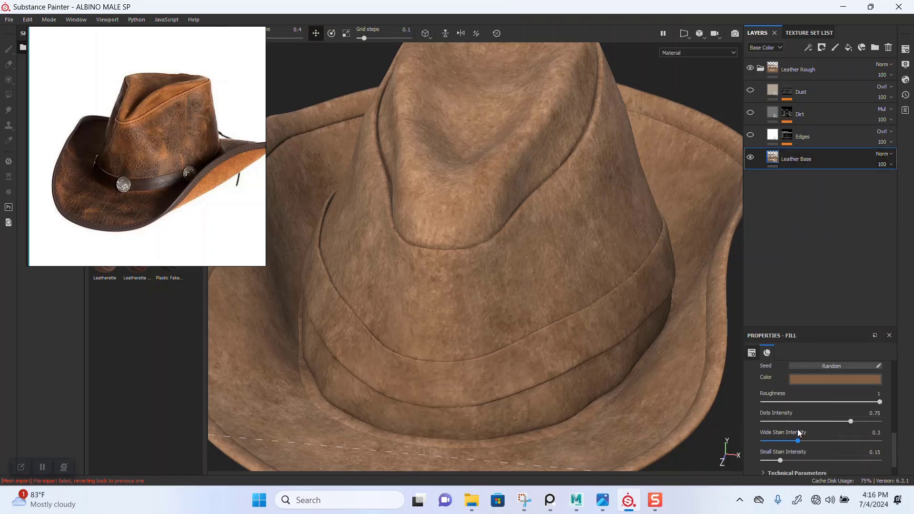
click(813, 379)
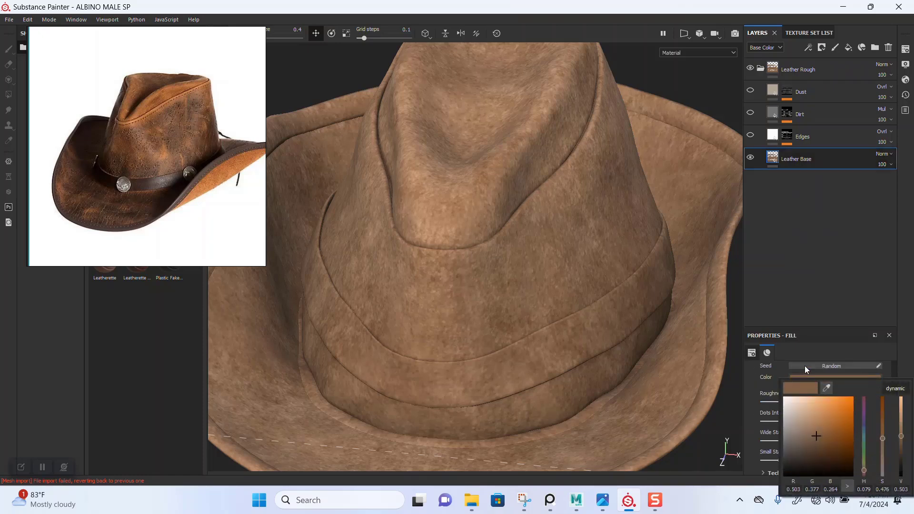
click(827, 388)
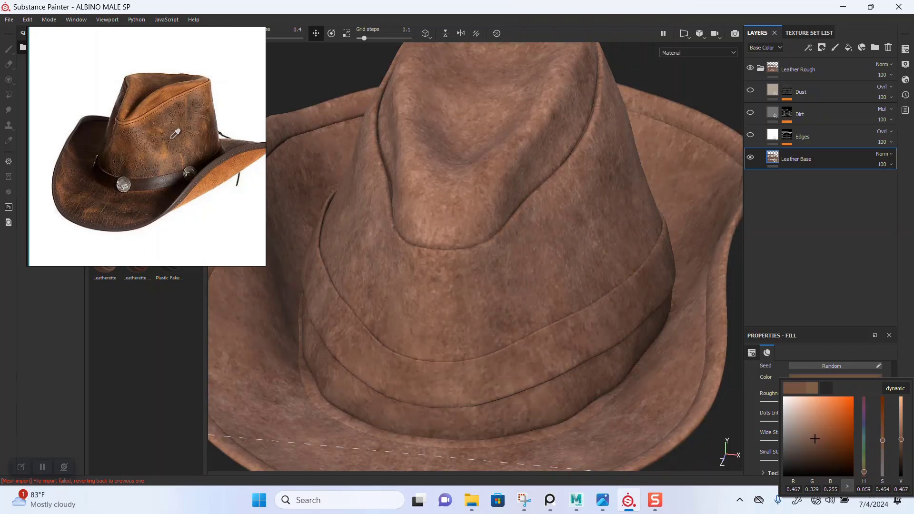
click(172, 138)
scroll(171, 139, up, 5)
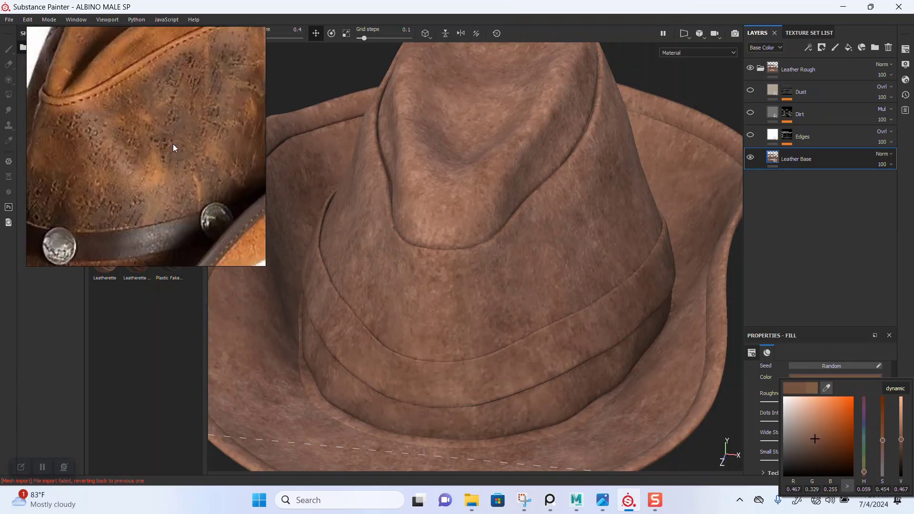
click(826, 389)
click(187, 151)
Darken the sampled Leather Base color to a deep brown, about R 0.263, G 0.178, B 0.118.
click(901, 458)
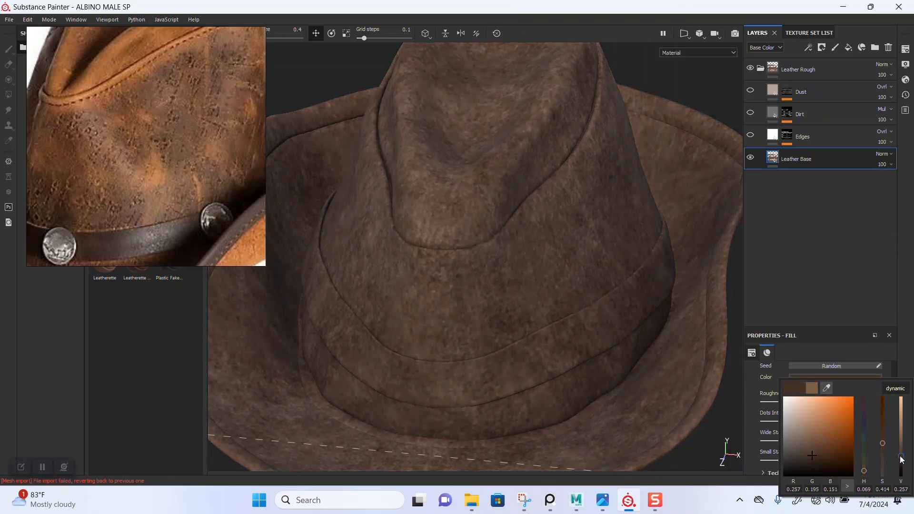
drag(903, 456, 903, 455)
click(828, 452)
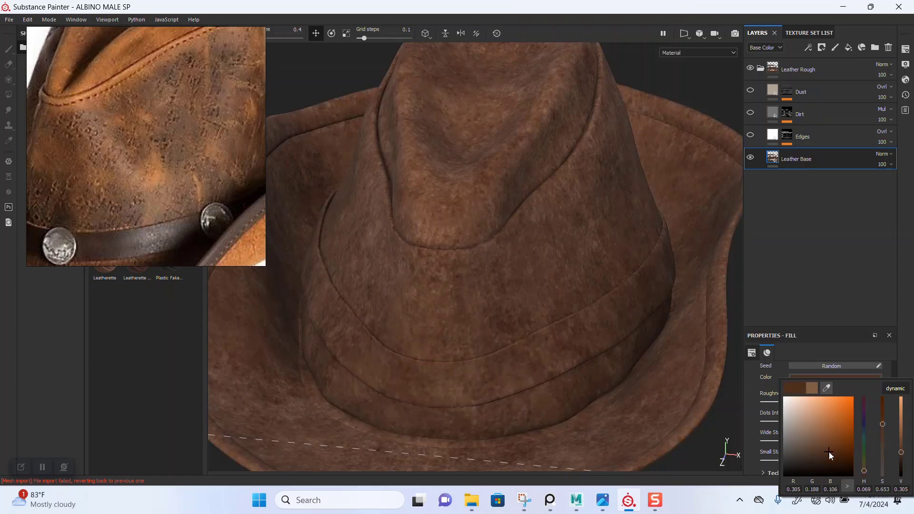
mouse_move(829, 452)
mouse_down()
mouse_move(813, 453)
mouse_move(822, 454)
mouse_up()
alt+right_drag(582, 329, 530, 231)
alt+middle_drag(531, 230, 518, 181)
alt+right_drag(524, 190, 580, 253)
alt+drag(580, 253, 526, 237)
alt+right_drag(525, 234, 524, 255)
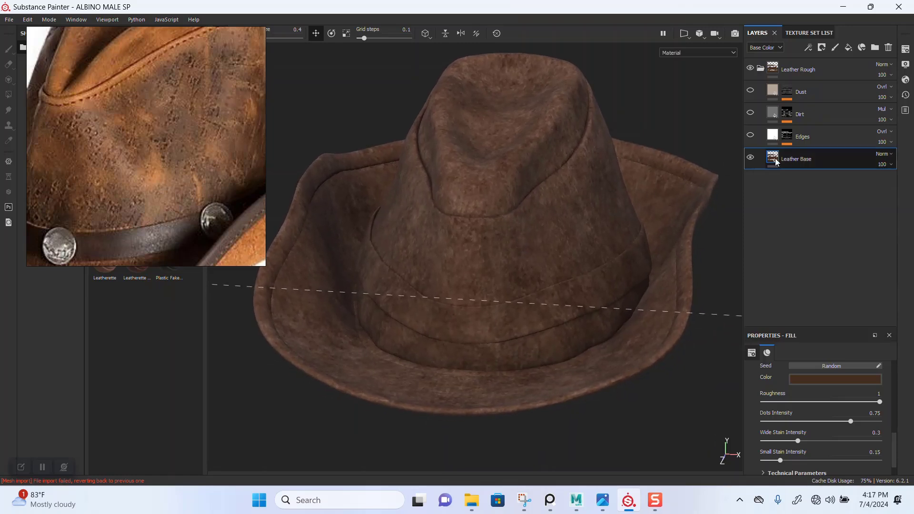
Try a lower roughness on Leather Base, return it to 1, and set Dots Intensity to 0.
drag(813, 402, 881, 402)
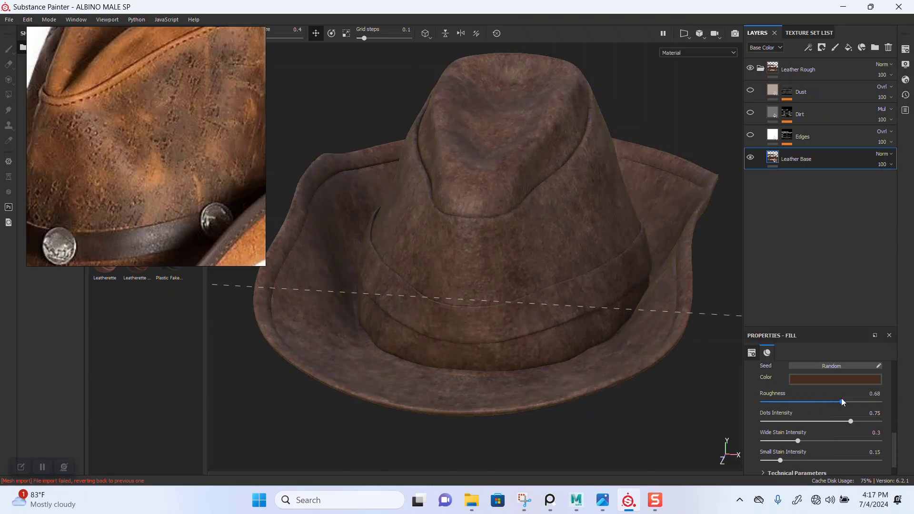
drag(832, 422, 759, 421)
scroll(514, 351, up, 6)
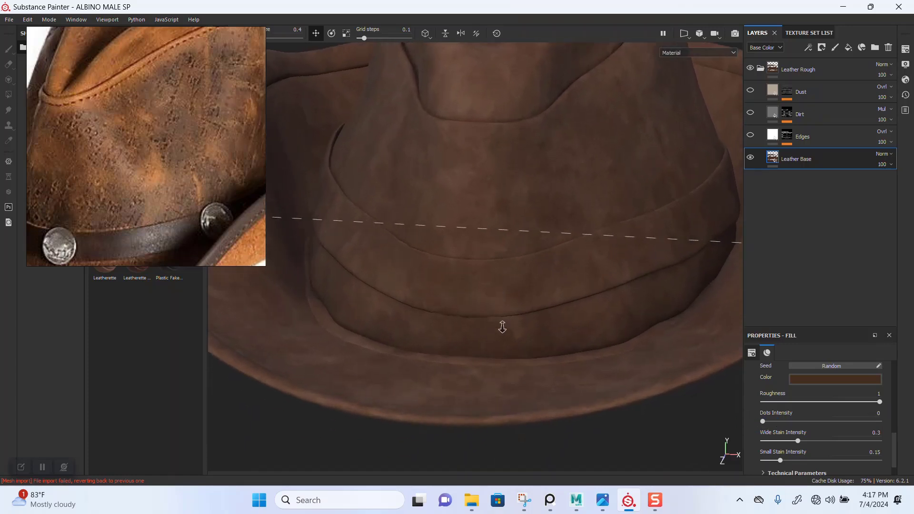
alt+drag(502, 327, 565, 288)
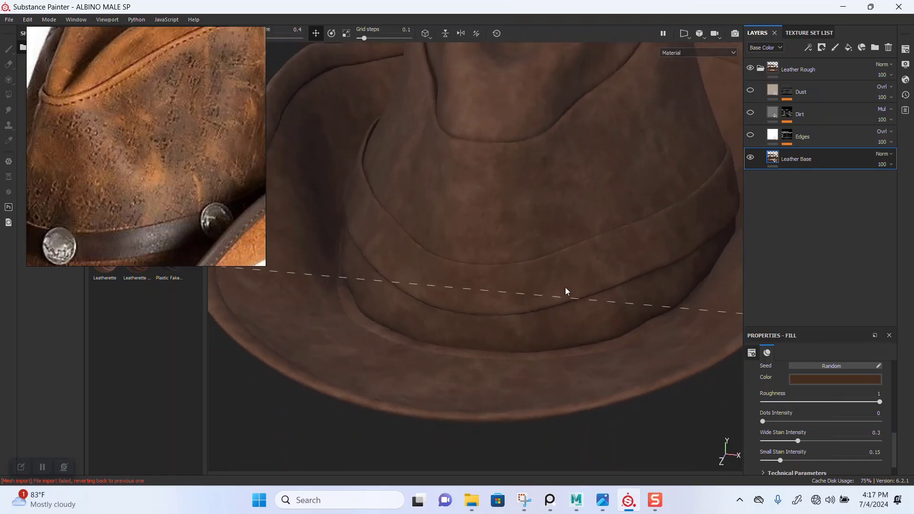
Try a higher Wide Stain Intensity on Leather Base, undo it, and set Small Stain Intensity to 0.45.
drag(802, 441, 841, 441)
key(ctrl+z)
scroll(789, 435, down, 1)
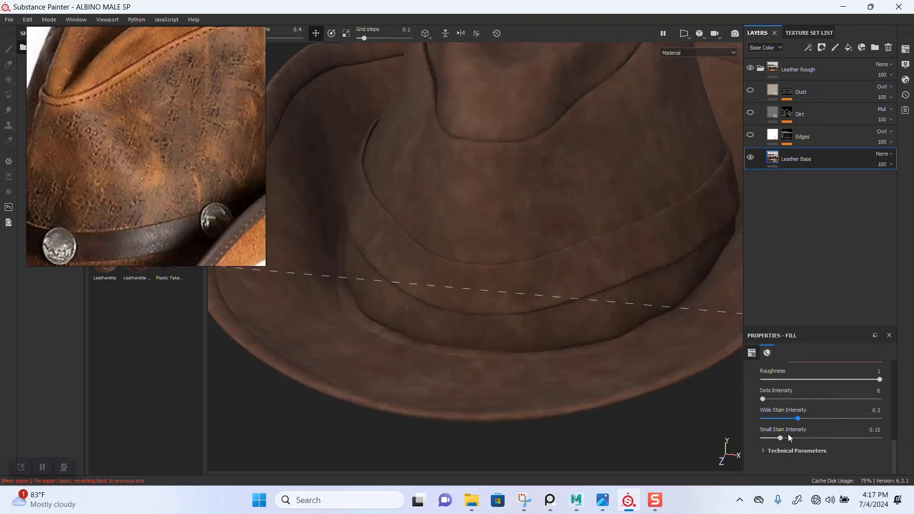
drag(785, 436, 815, 438)
alt+right_drag(491, 244, 516, 246)
alt+drag(517, 245, 520, 310)
Change the texture size of the HAT1 texture set and check the leather detail on the hat.
click(906, 49)
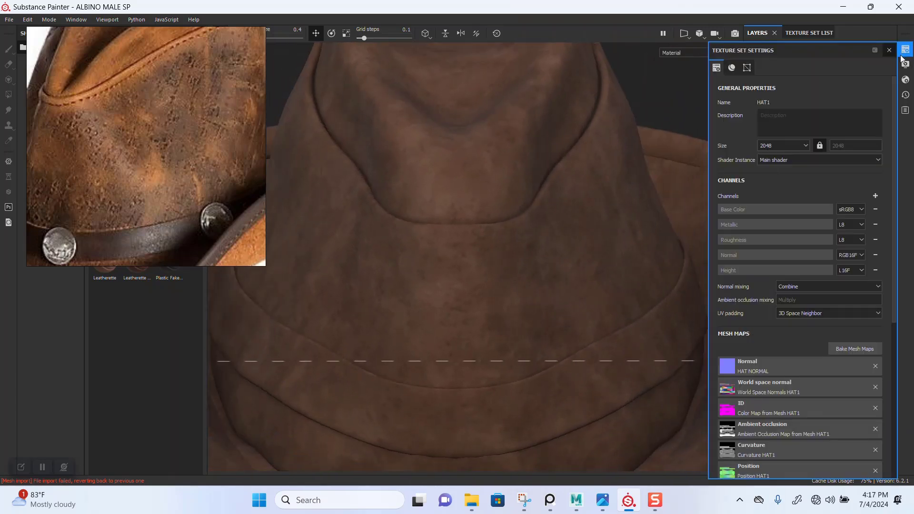
click(787, 149)
click(782, 184)
click(889, 50)
scroll(534, 253, down, 5)
scroll(539, 257, up, 4)
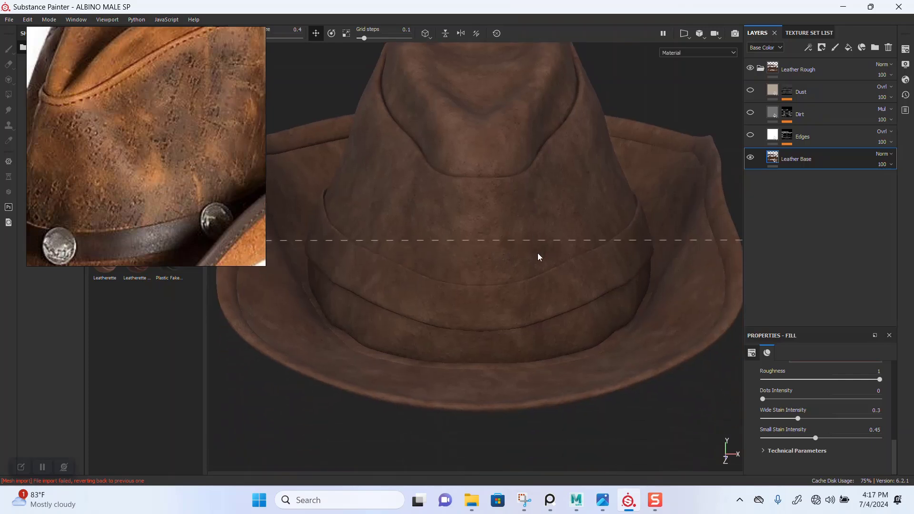
alt+drag(539, 257, 619, 248)
scroll(804, 391, up, 2)
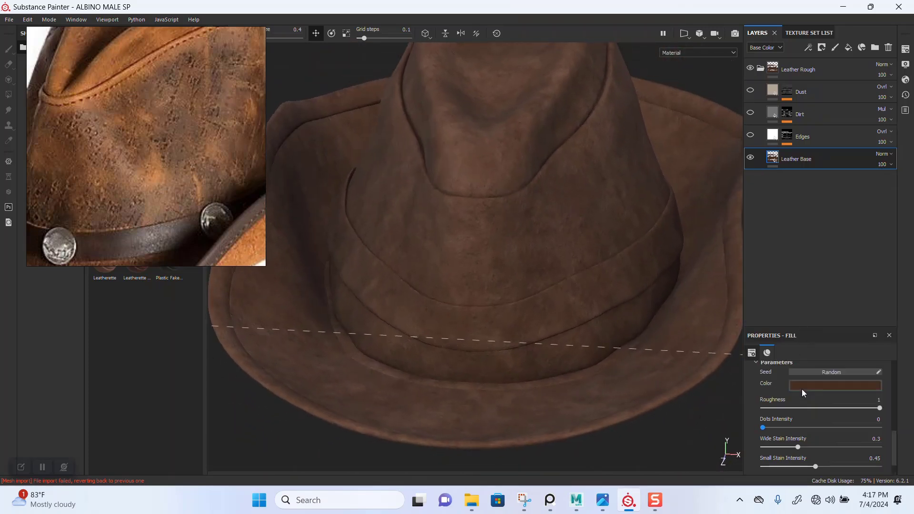
Try a larger UV scale on Leather Base, then set the scale to 1.
scroll(802, 389, down, 6)
scroll(802, 389, up, 2)
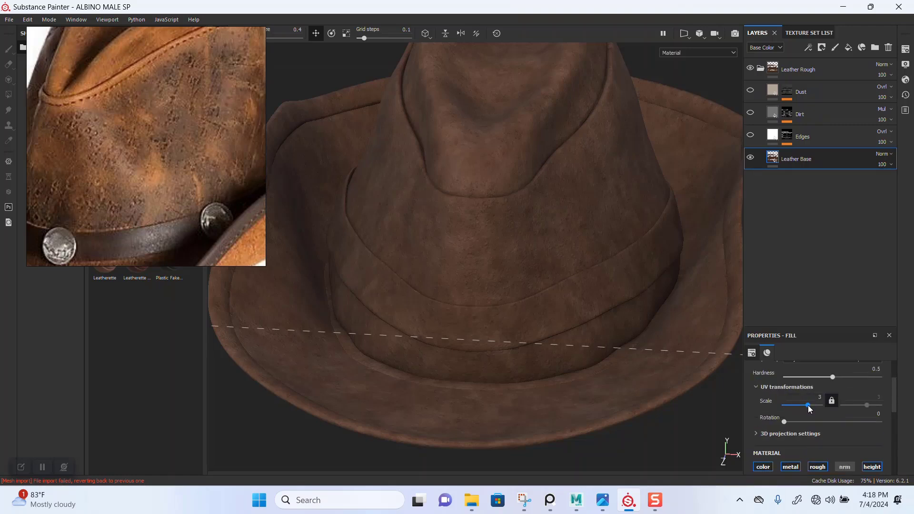
drag(809, 409, 811, 410)
double_click(813, 397)
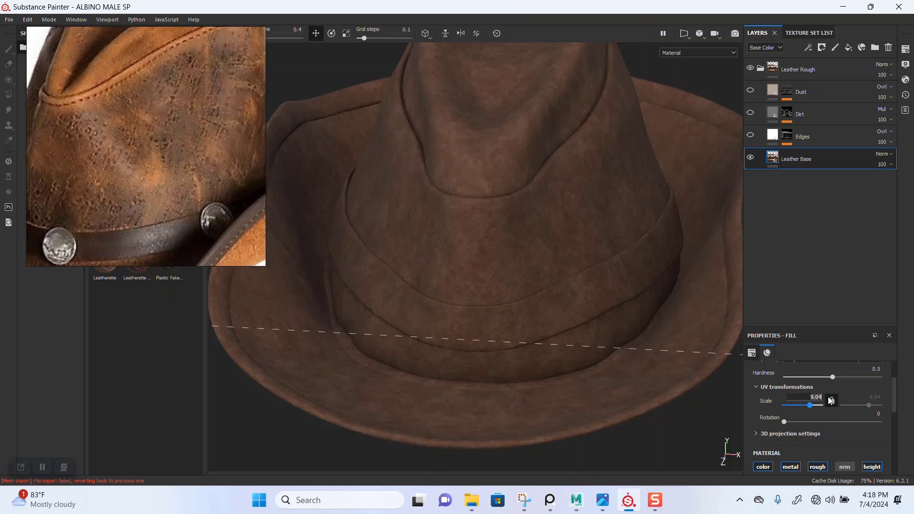
text(1)
key(Return)
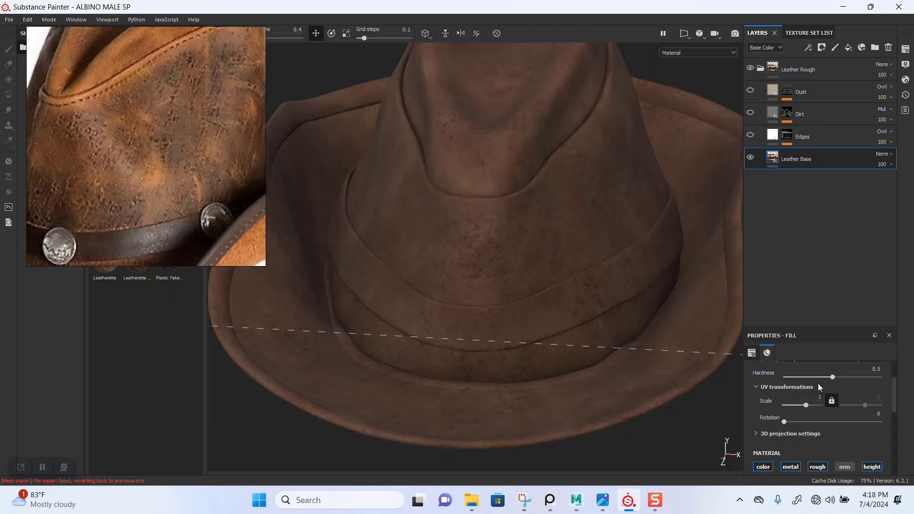
Set the UV scale of Leather Base to 0.1 and inspect the enlarged leather pattern on the hat.
scroll(819, 394, up, 2)
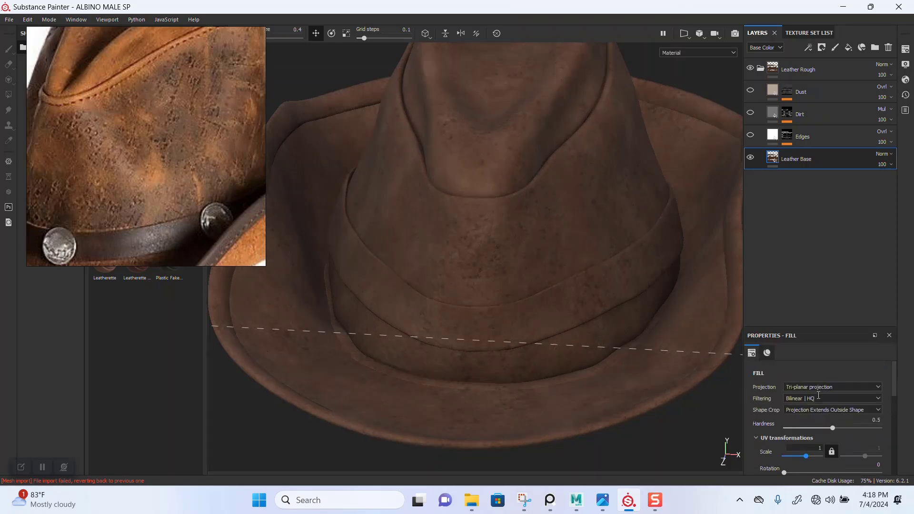
scroll(804, 425, down, 2)
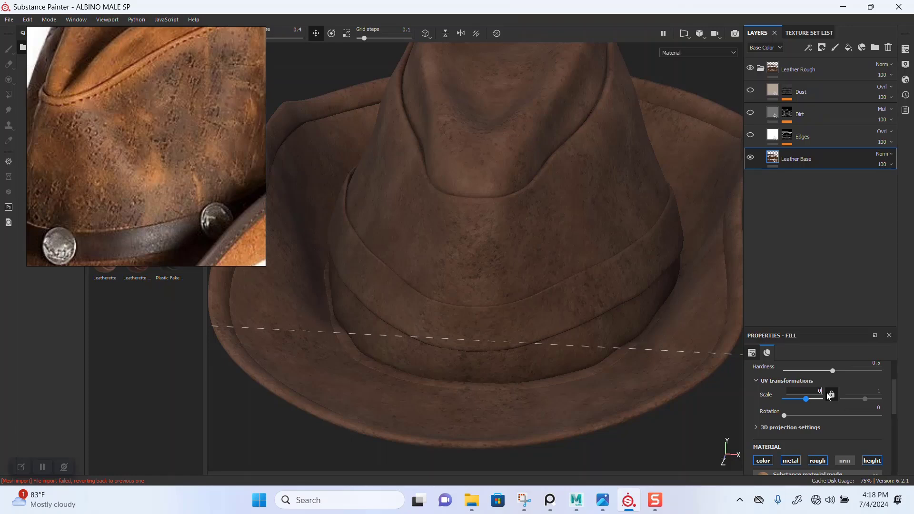
key(Return)
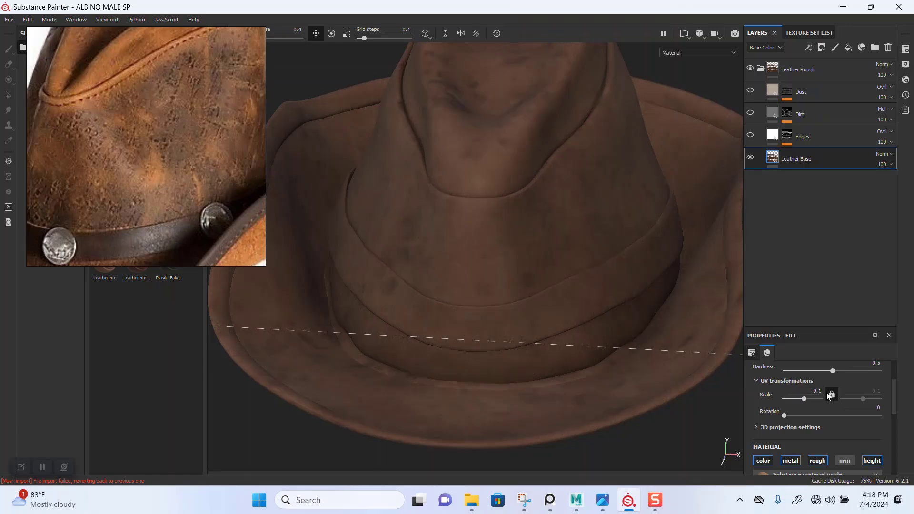
alt+drag(554, 281, 604, 332)
alt+drag(514, 272, 467, 244)
scroll(578, 305, down, 5)
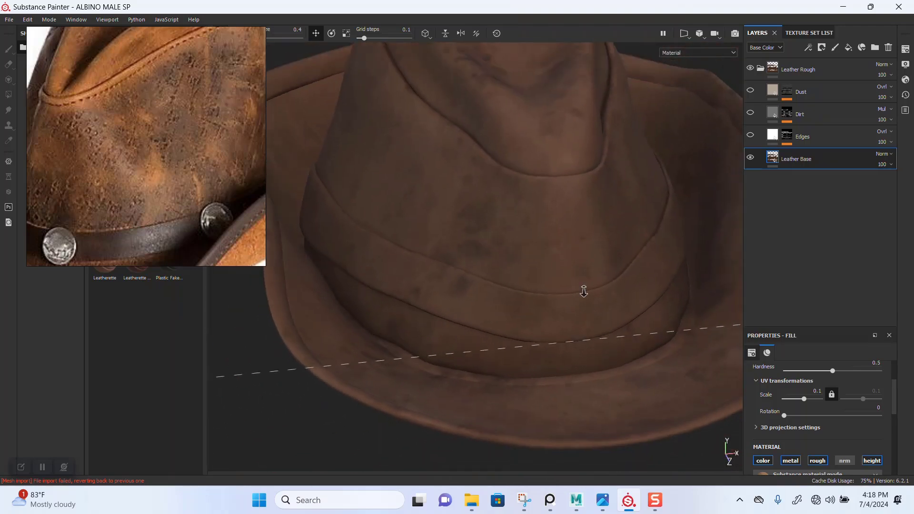
Look through Leather Base's technical parameters and set its UV scale back to 3.
scroll(796, 435, down, 3)
scroll(797, 437, down, 8)
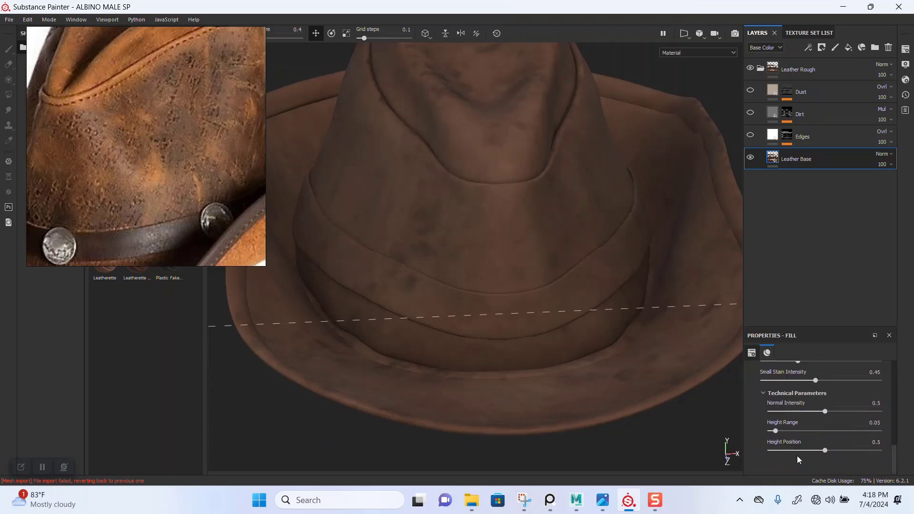
scroll(798, 457, up, 8)
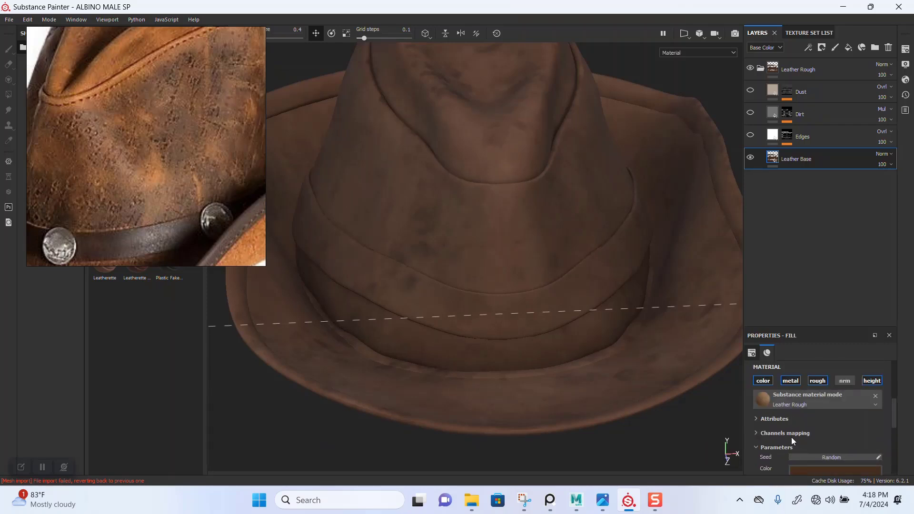
scroll(793, 429, up, 5)
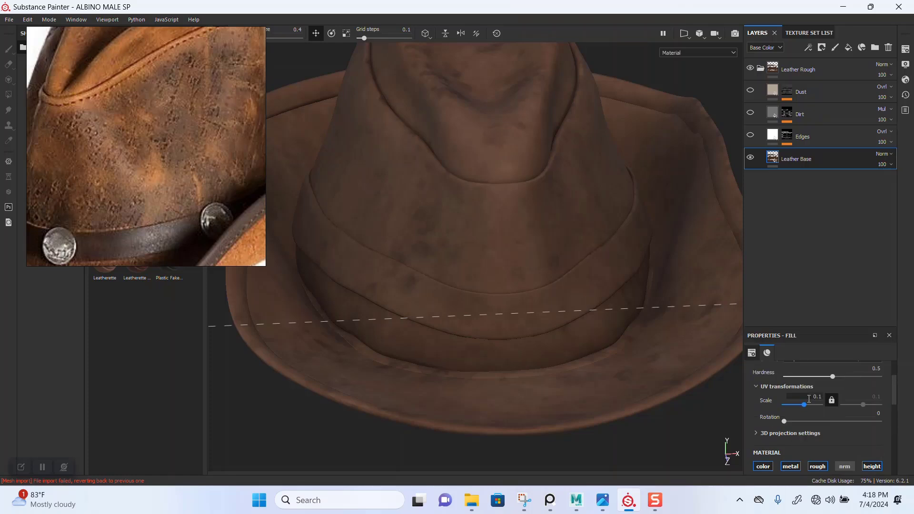
click(809, 399)
text(3)
key(Return)
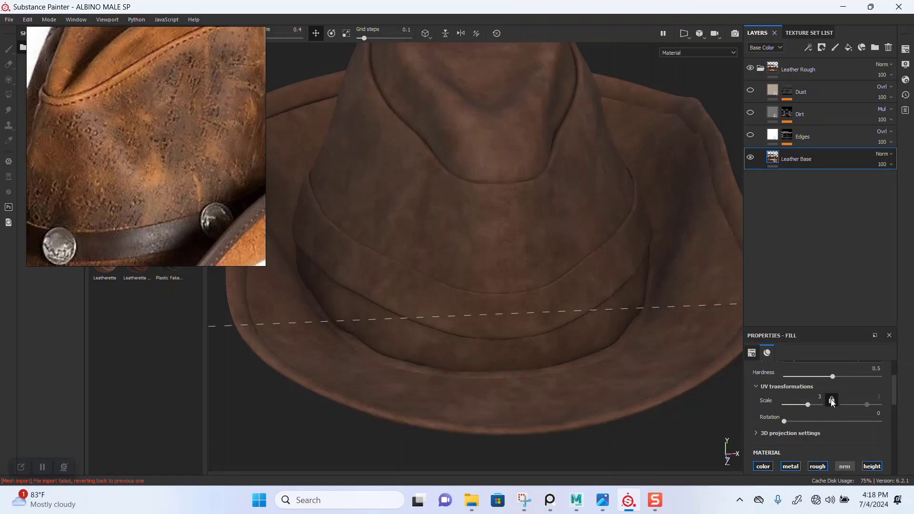
Duplicate the Leather Base layer and toggle the copy's visibility to compare the hat with and without it.
alt+drag(570, 328, 533, 302)
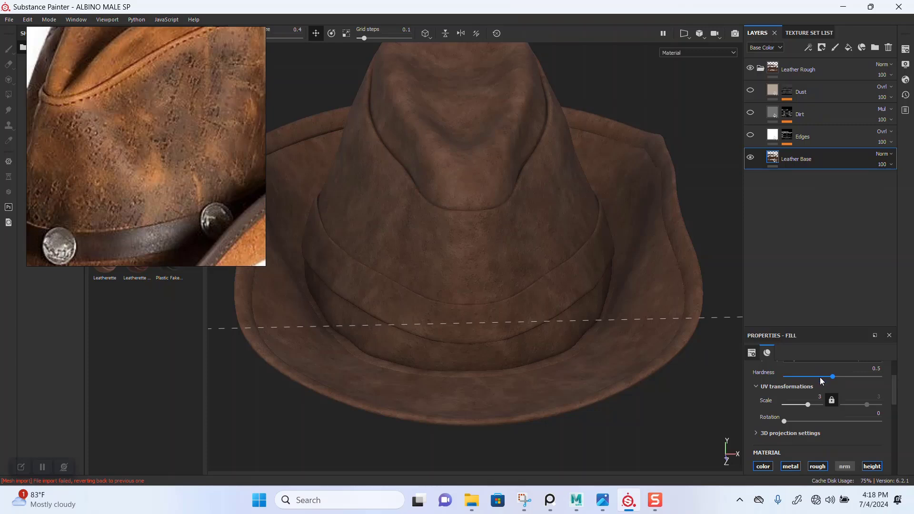
scroll(821, 381, down, 6)
click(824, 414)
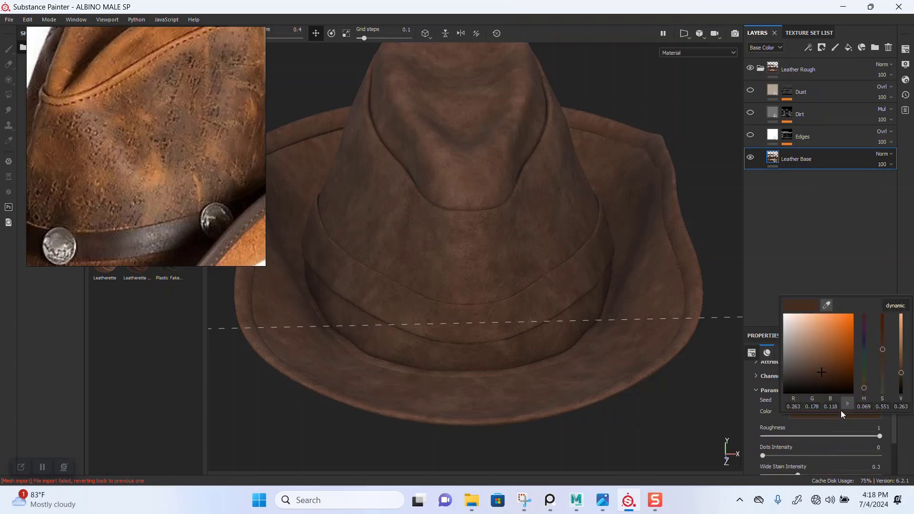
key(ctrl+d)
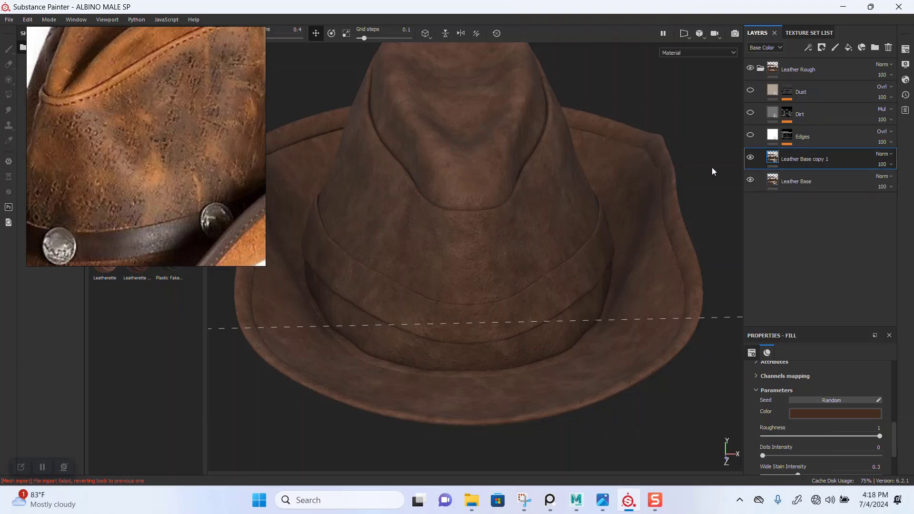
click(750, 157)
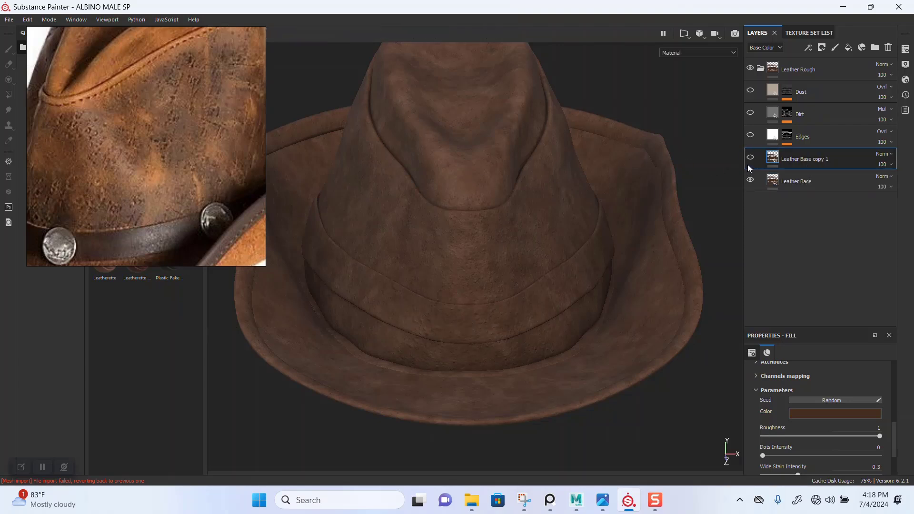
click(748, 158)
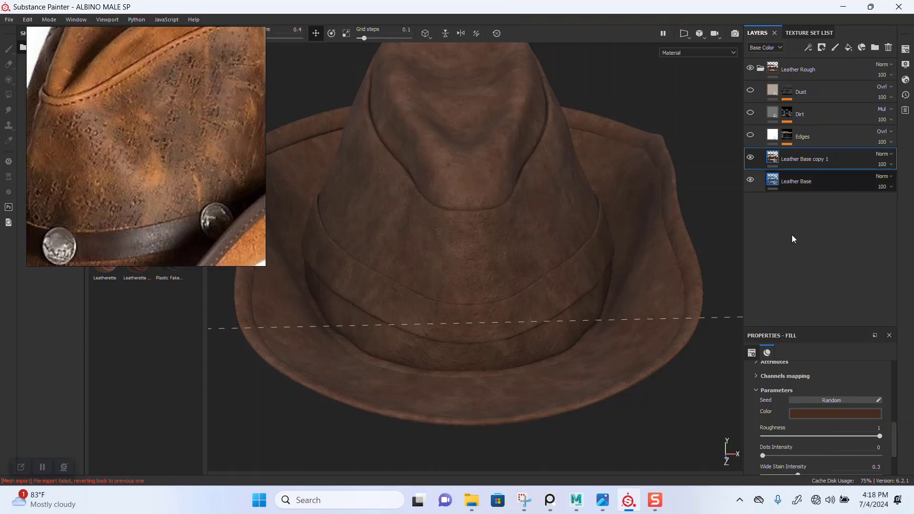
Brighten the color of the original Leather Base layer to a light tan with a value of 0.659.
click(810, 181)
click(825, 414)
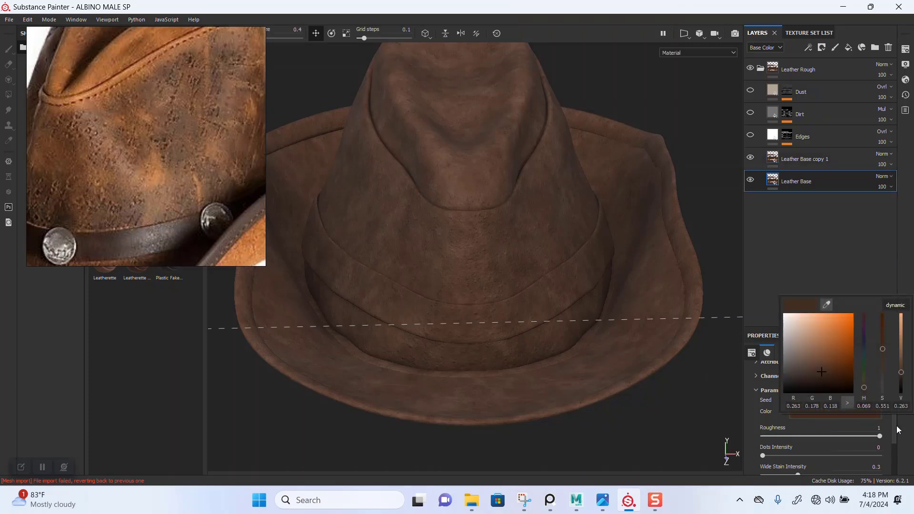
click(901, 370)
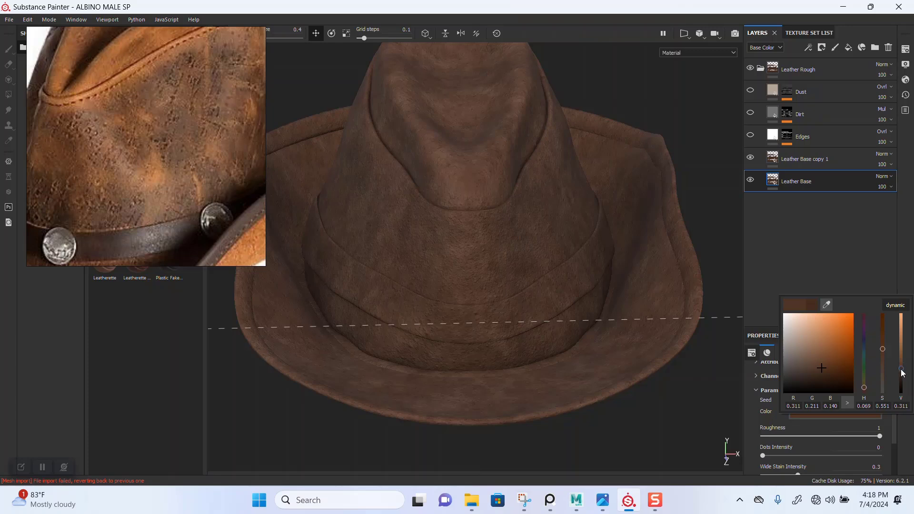
drag(902, 370, 902, 328)
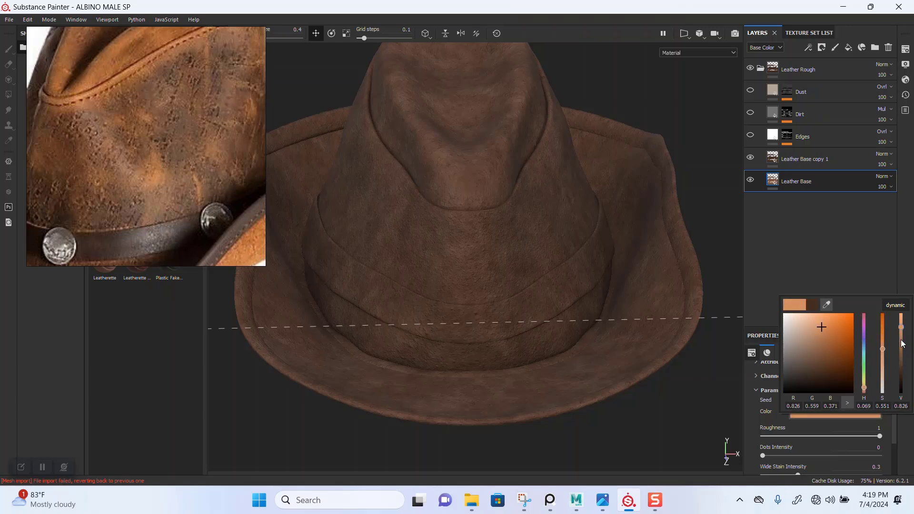
click(903, 341)
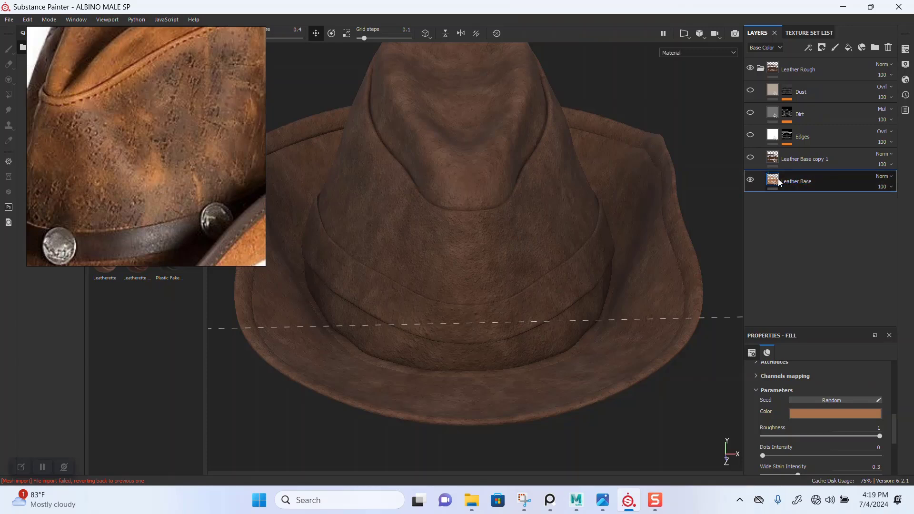
mouse_move(547, 281)
alt+right_down()
mouse_move(549, 270)
mouse_move(552, 293)
alt+right_up()
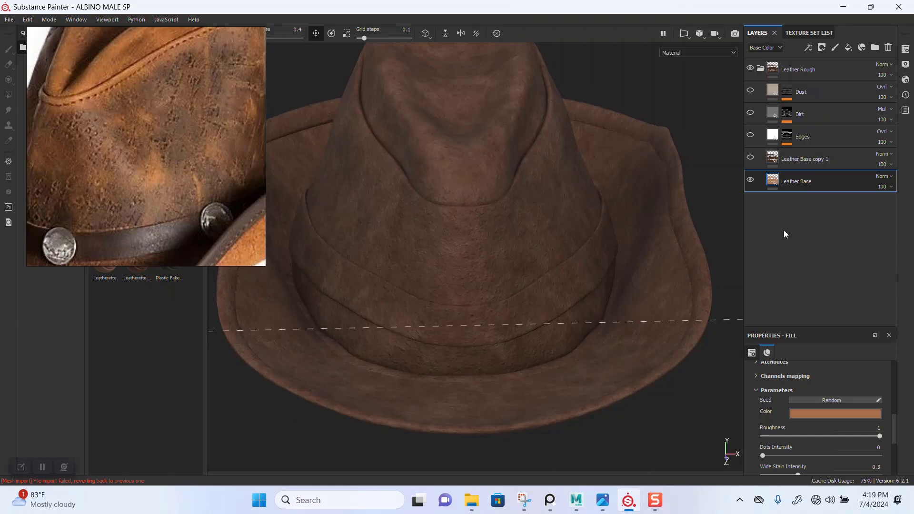
Try darkening Leather Base's color to a value of 0.102, and undo the change.
click(829, 415)
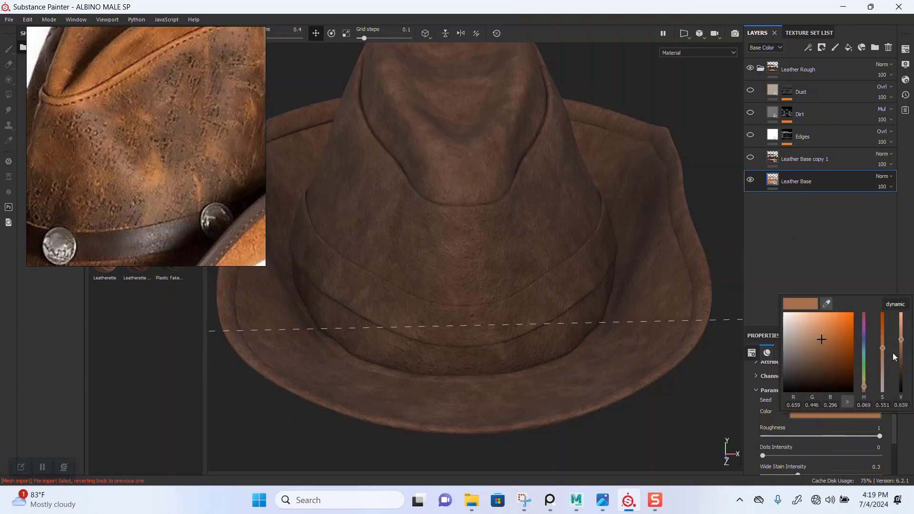
drag(901, 340, 901, 383)
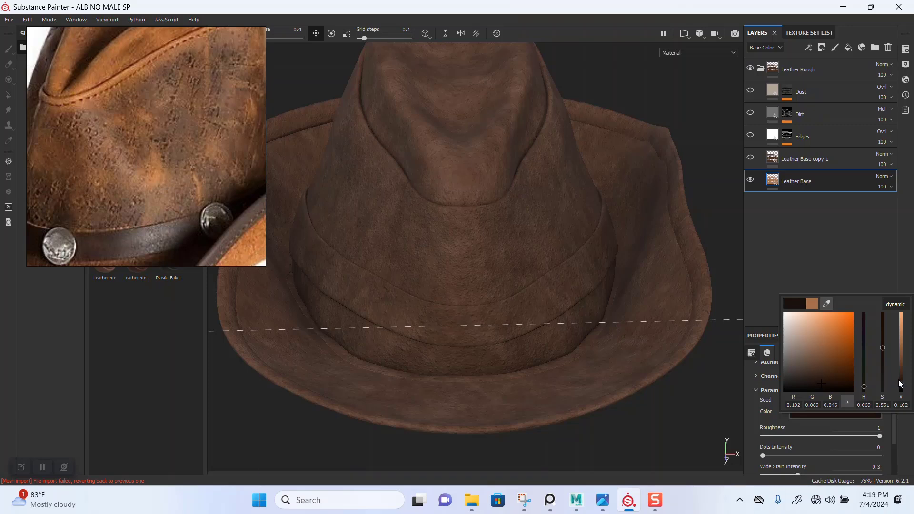
key(ctrl+z)
alt+drag(604, 318, 611, 282)
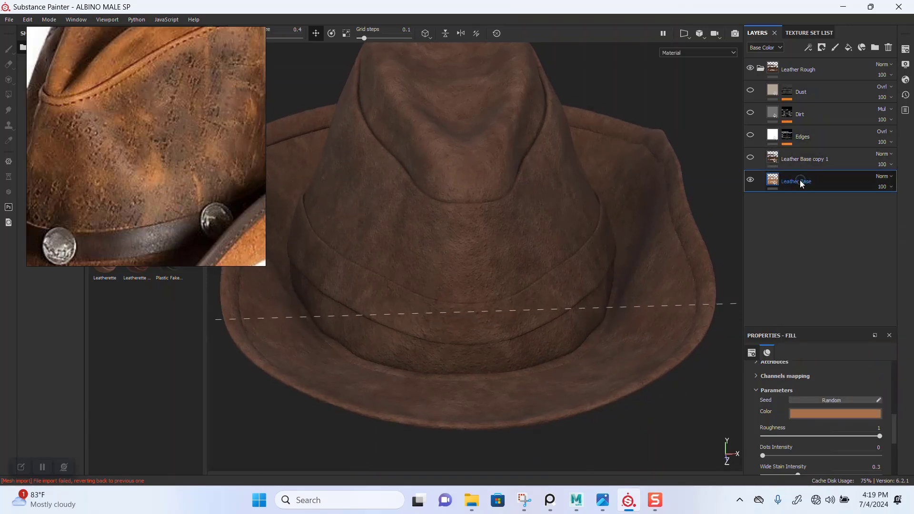
Toggle Leather Base's visibility and inspect the hat from a higher angle, keeping roughness at 1.
click(750, 181)
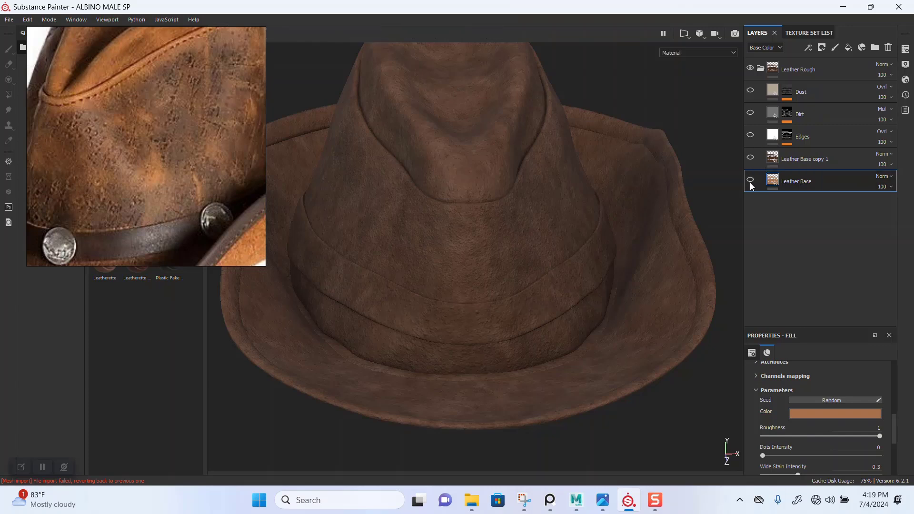
click(750, 180)
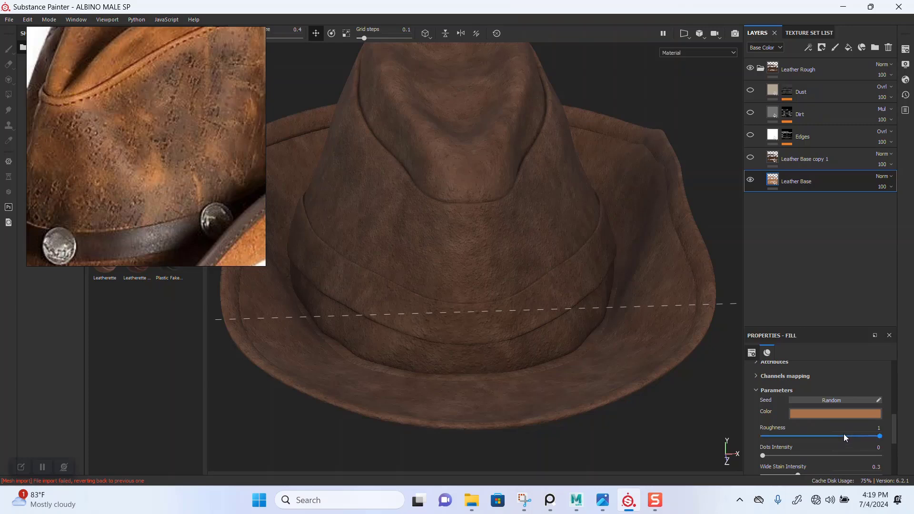
drag(844, 437, 880, 437)
alt+right_drag(589, 237, 562, 228)
alt+drag(562, 228, 581, 267)
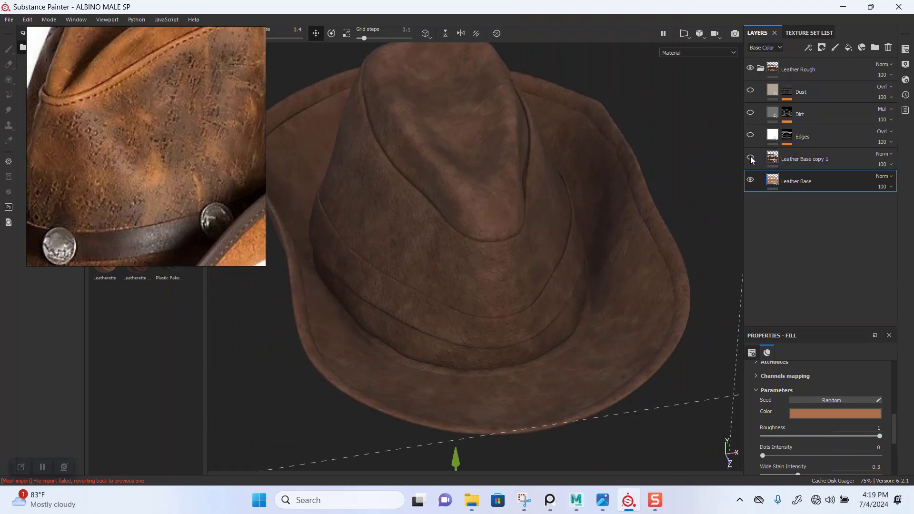
Compare the hat with and without Leather Base copy 1, leaving the copy hidden.
click(787, 159)
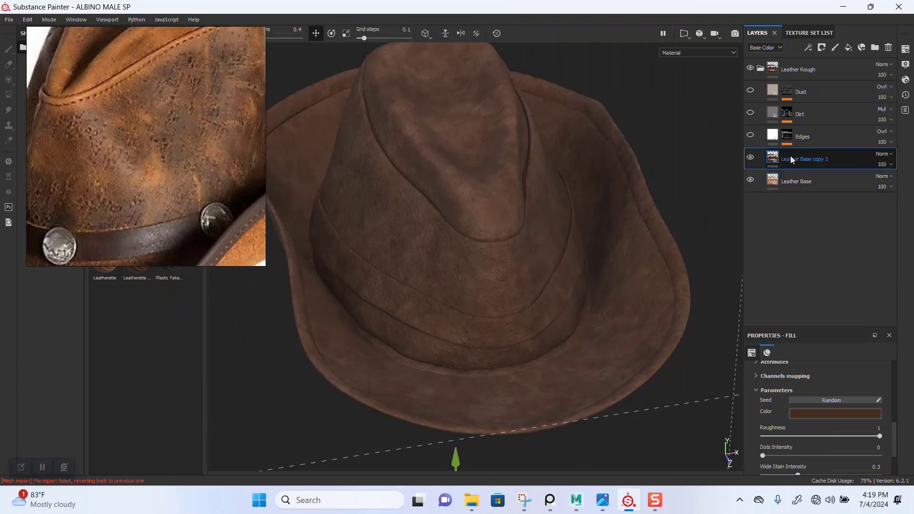
click(751, 158)
click(750, 158)
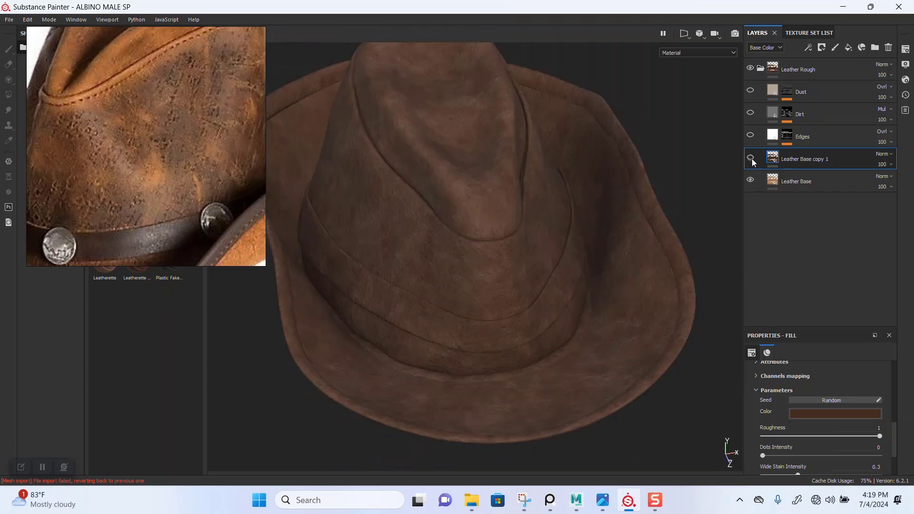
click(751, 158)
alt+drag(582, 276, 590, 265)
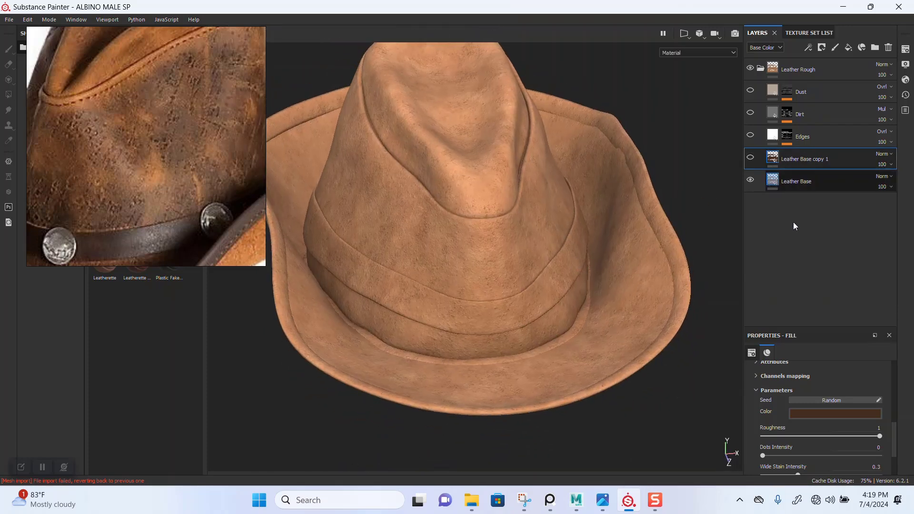
Darken the original Leather Base layer's color to a medium brown with a value of 0.341.
click(795, 182)
click(854, 415)
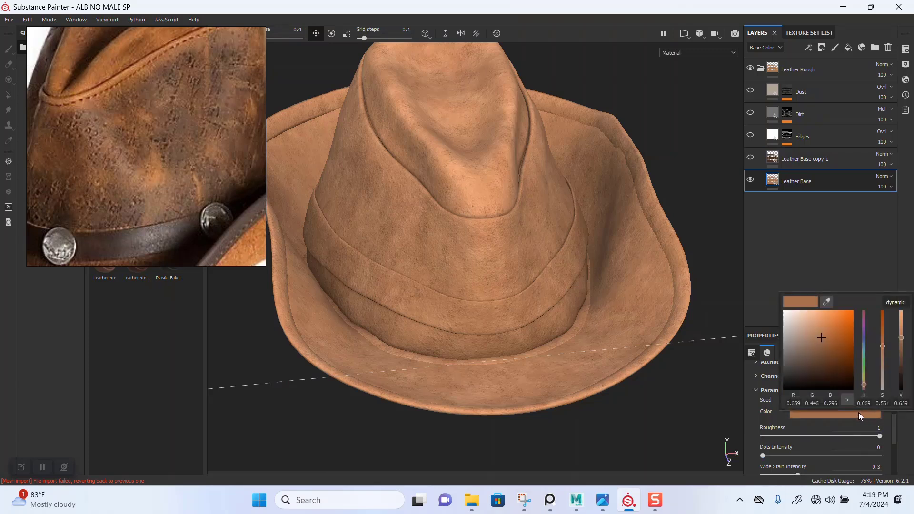
click(821, 258)
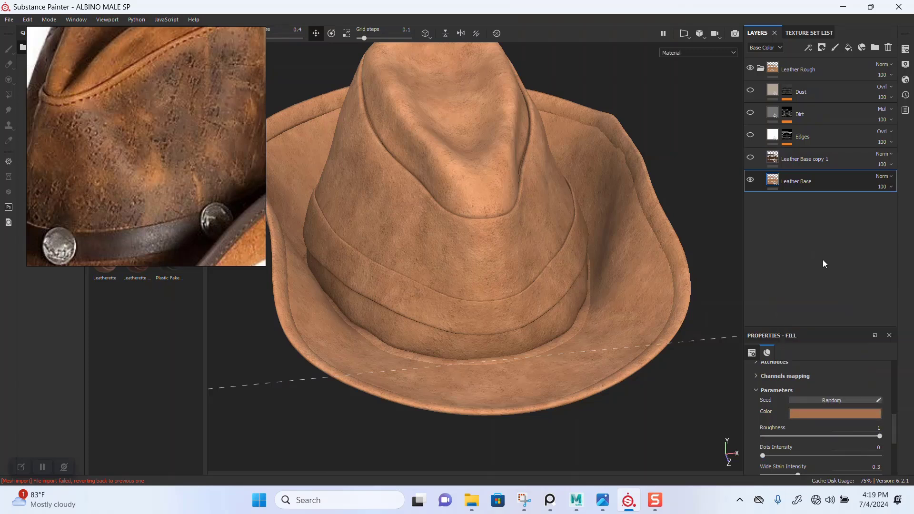
click(847, 412)
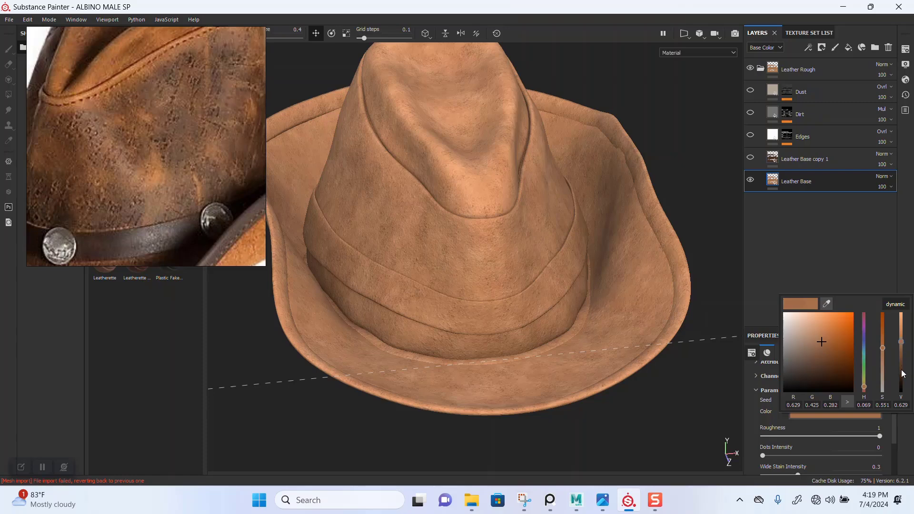
click(904, 373)
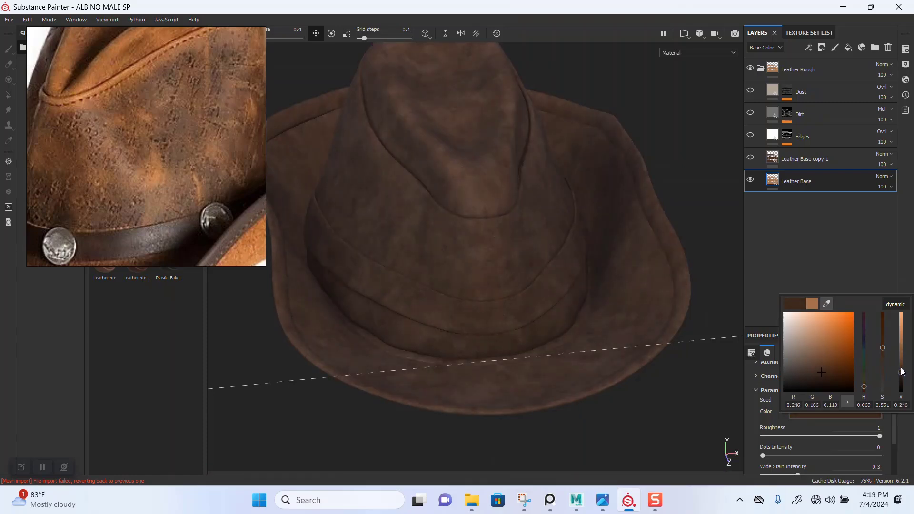
drag(904, 374, 903, 369)
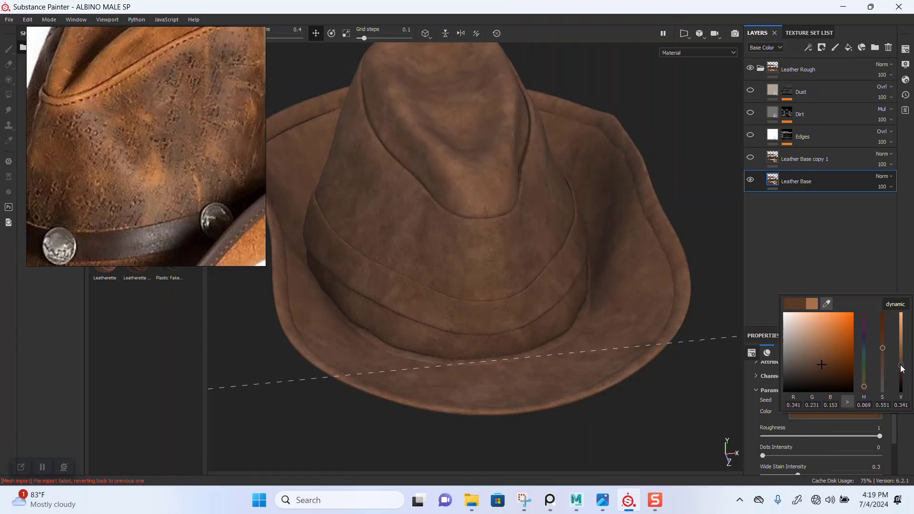
Show Leather Base copy 1 and darken its color to a near-black brown with a value of 0.078.
alt+drag(620, 312, 556, 286)
alt+middle_drag(556, 286, 561, 335)
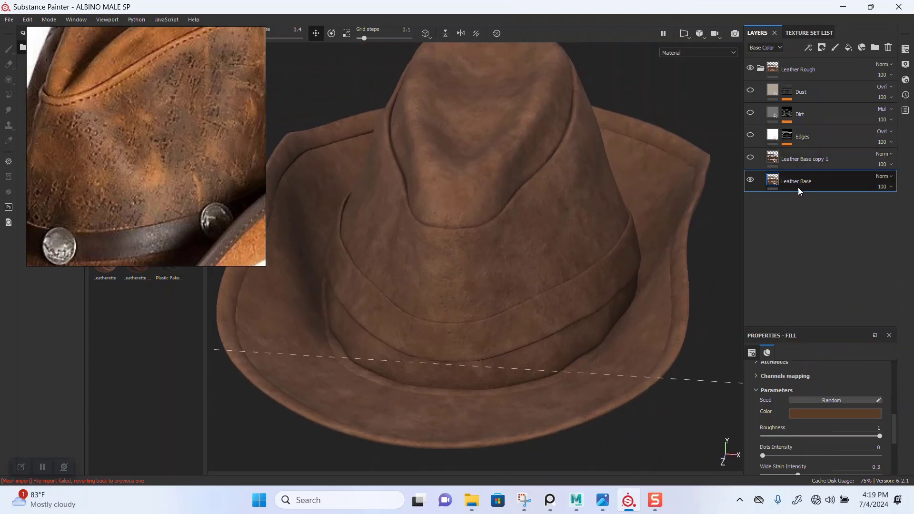
alt+drag(582, 199, 544, 223)
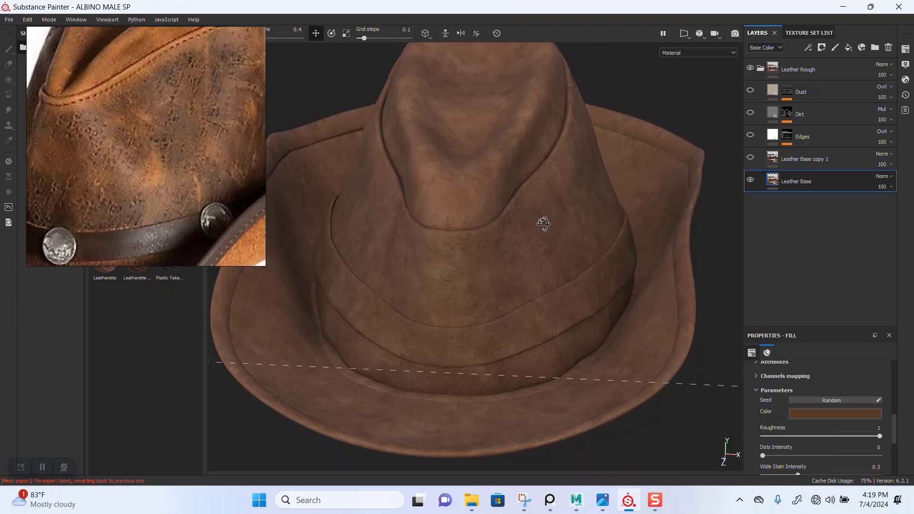
click(750, 157)
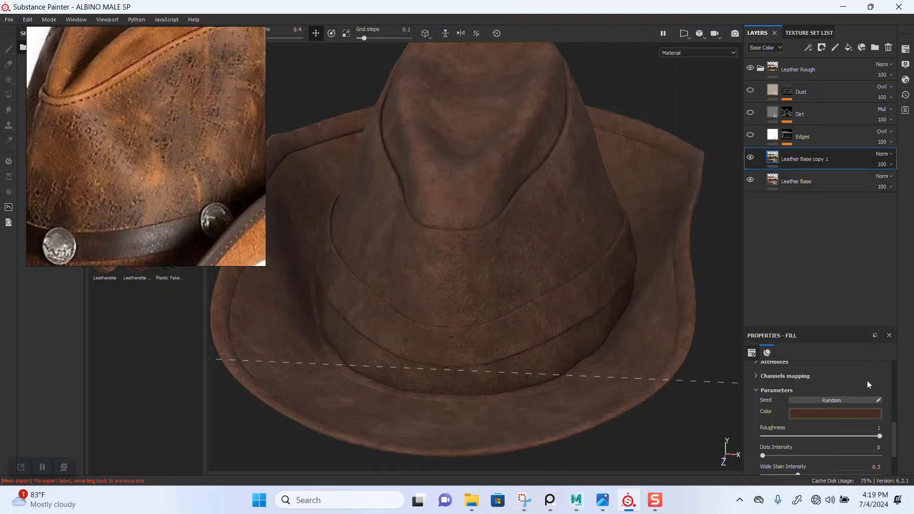
click(856, 414)
drag(901, 377, 904, 397)
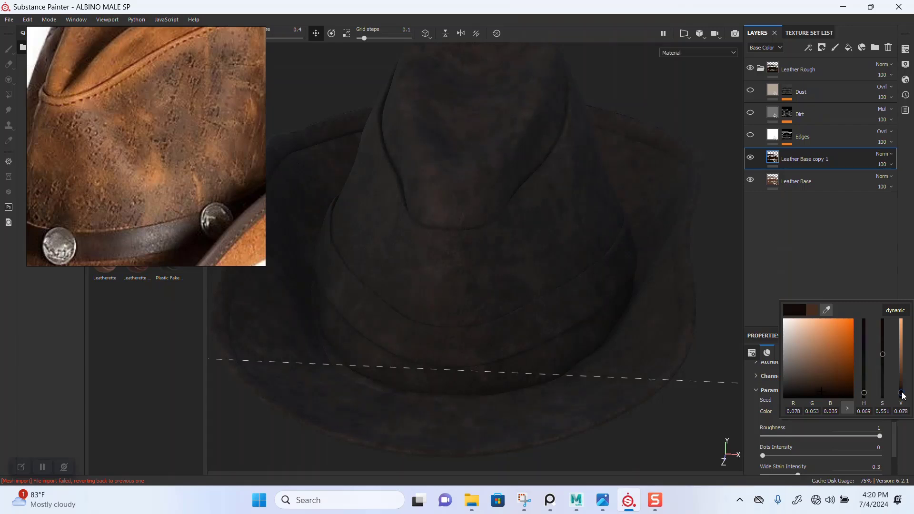
click(630, 256)
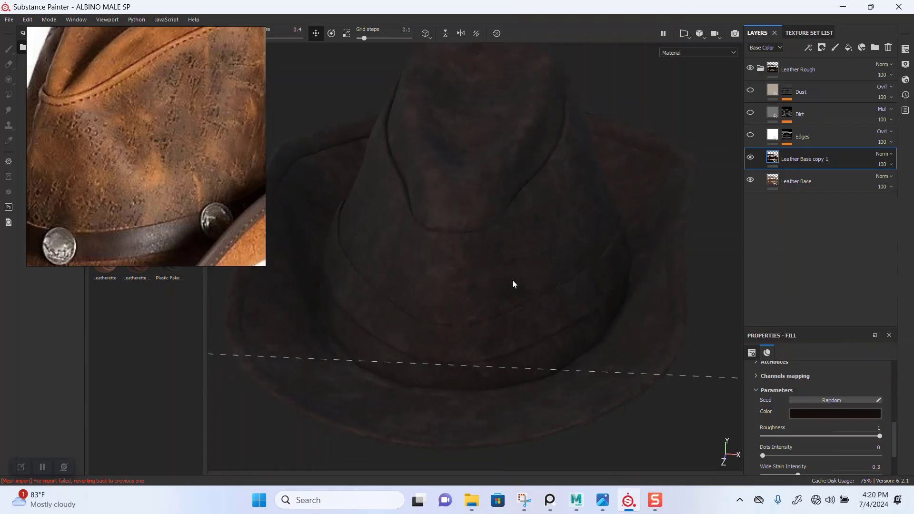
Add a black mask to Leather Base copy 1 and put a fill on that mask.
right_click(774, 158)
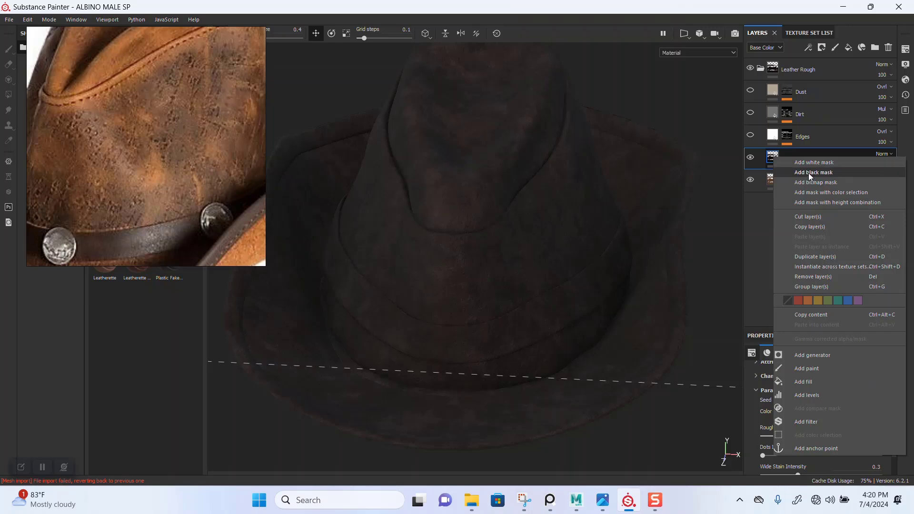
click(811, 173)
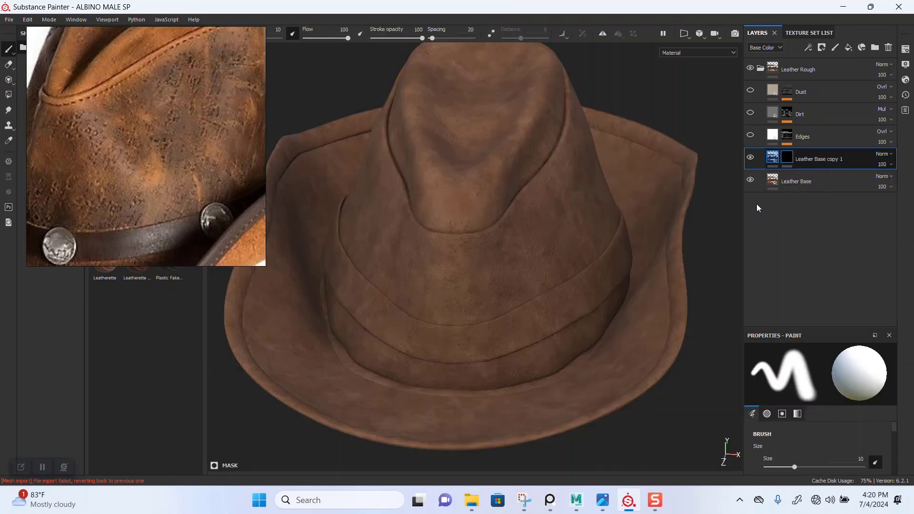
right_click(787, 158)
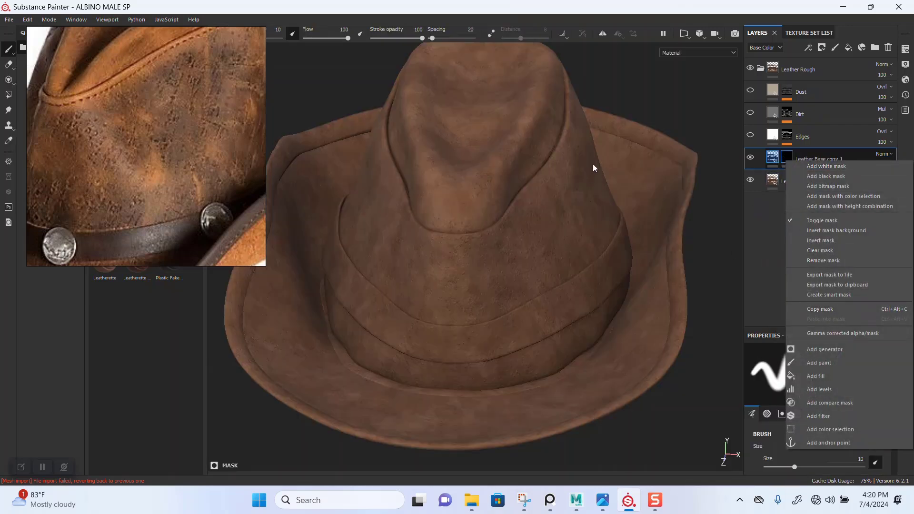
click(826, 376)
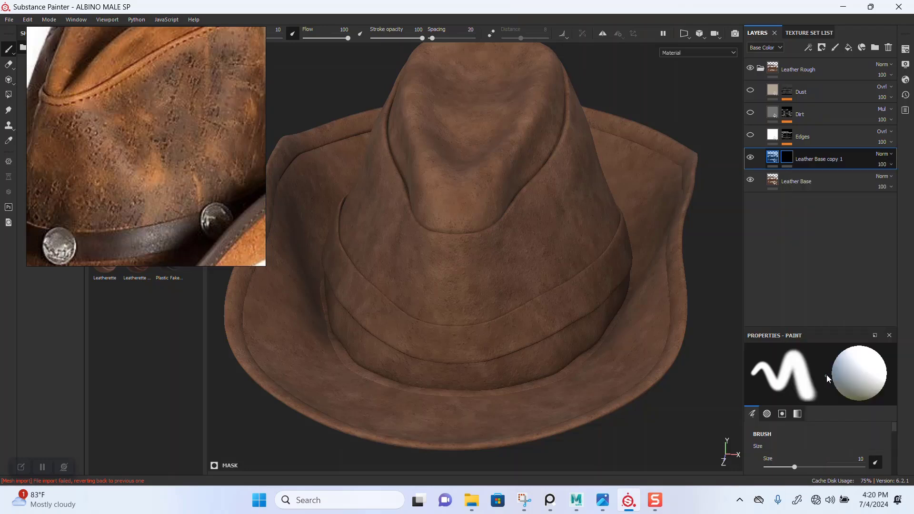
click(808, 383)
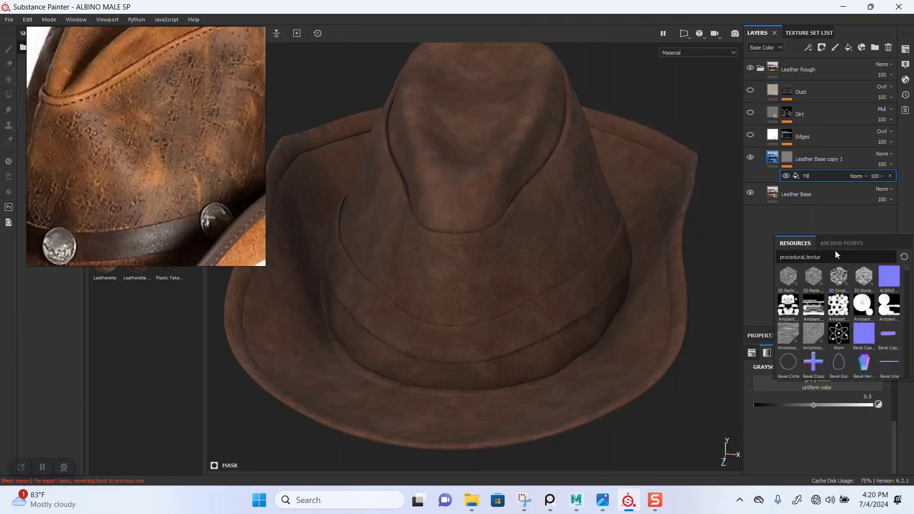
text(R)
key(BackSpace)
text(e gr)
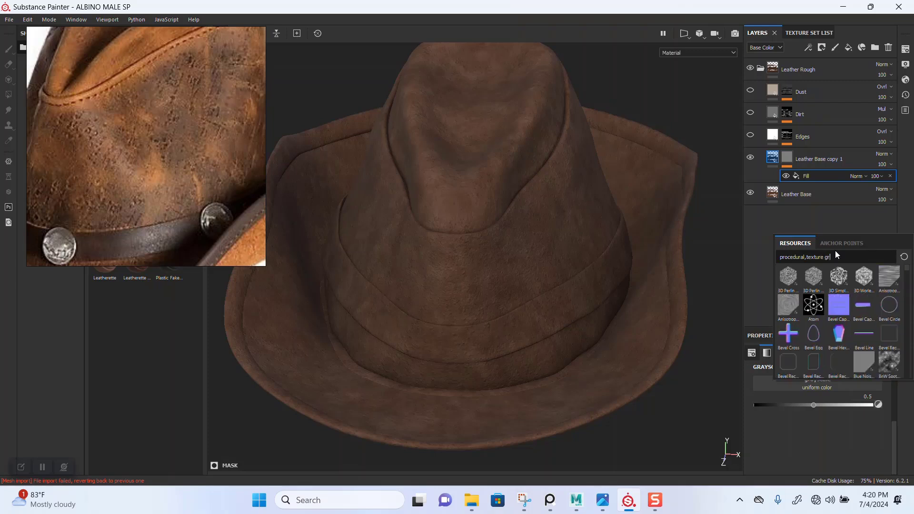
text(un)
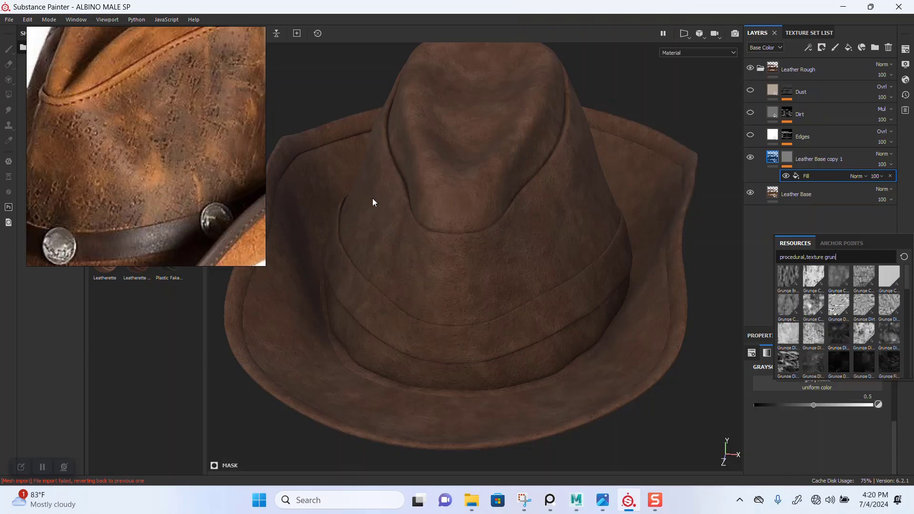
Assign the Grunge Map 004 texture to the grayscale fill on Leather Base copy 1's mask.
drag(227, 187, 592, 128)
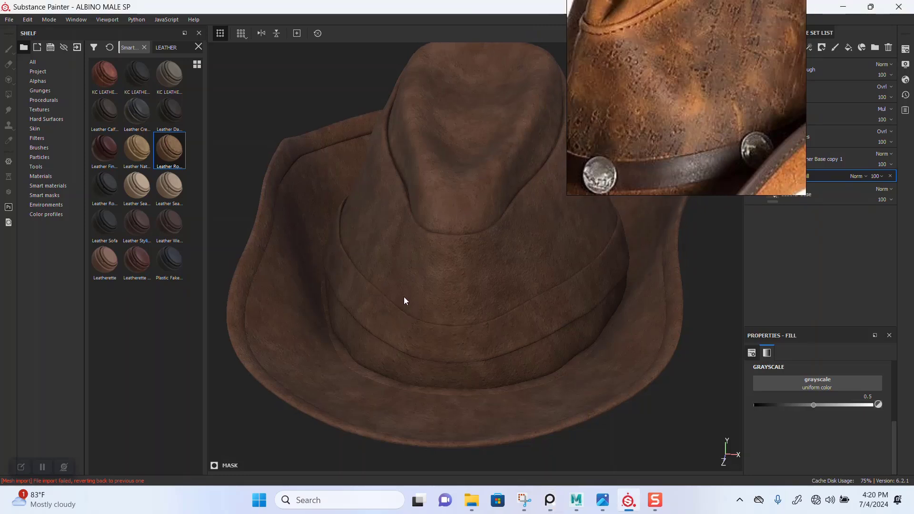
alt+drag(404, 300, 381, 286)
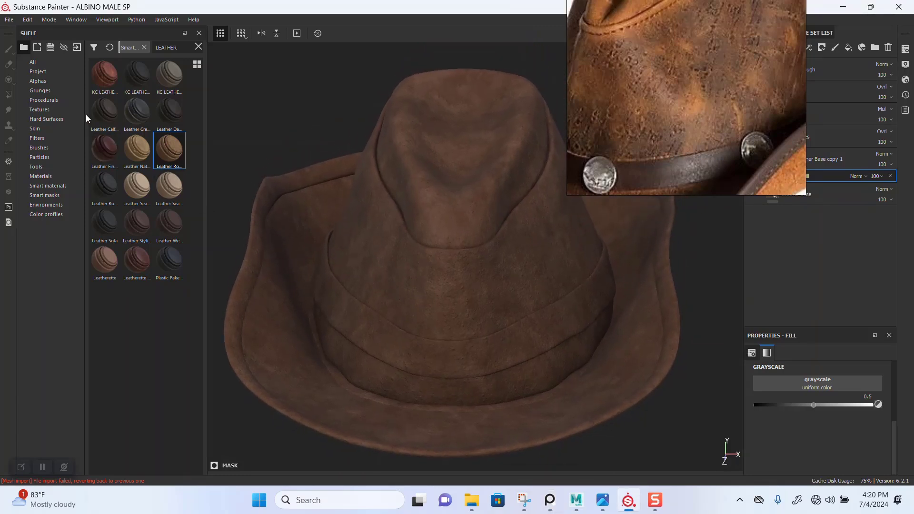
click(44, 92)
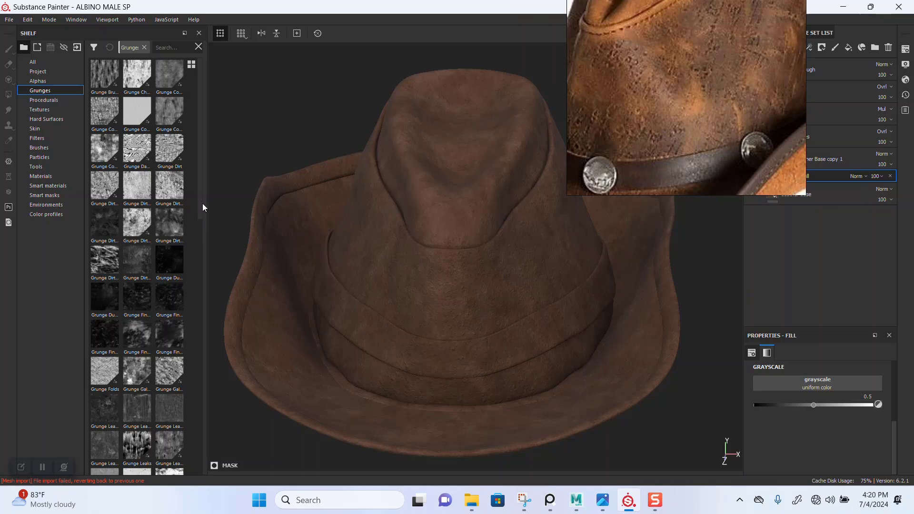
scroll(200, 222, down, 1)
drag(200, 222, 198, 312)
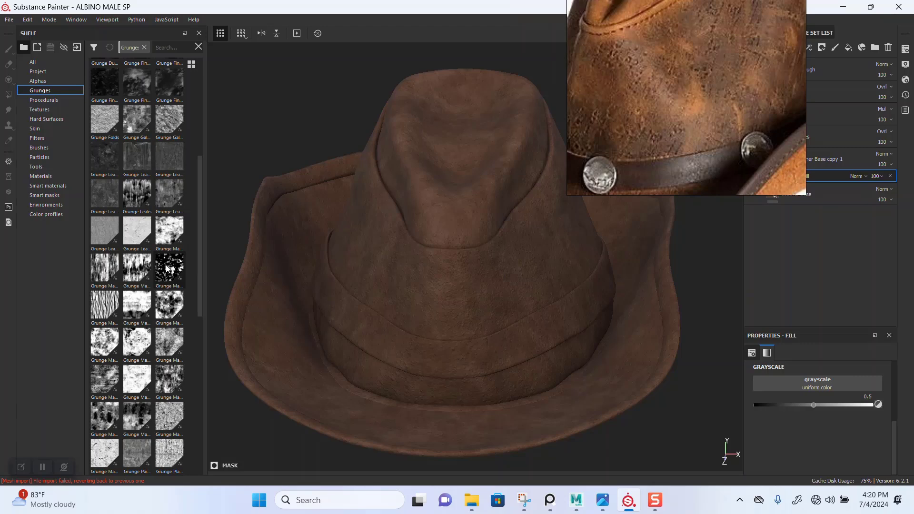
mouse_move(167, 269)
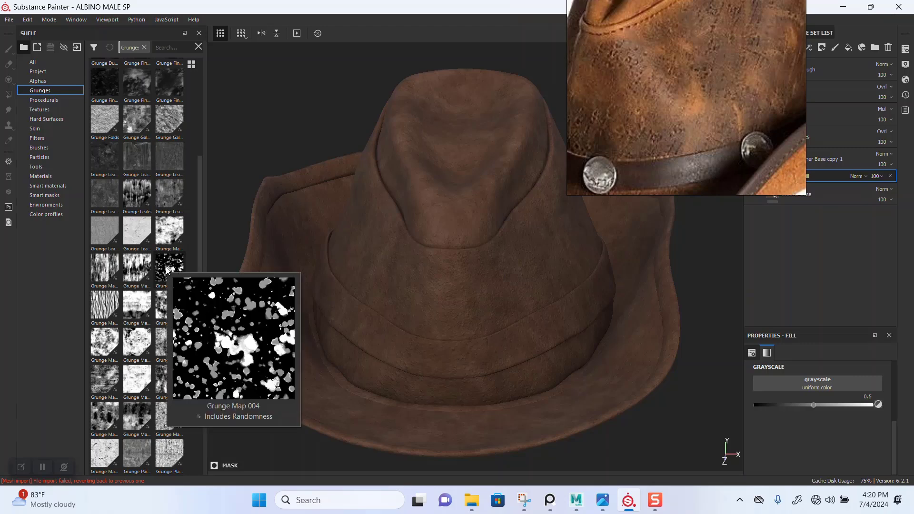
drag(169, 269, 804, 382)
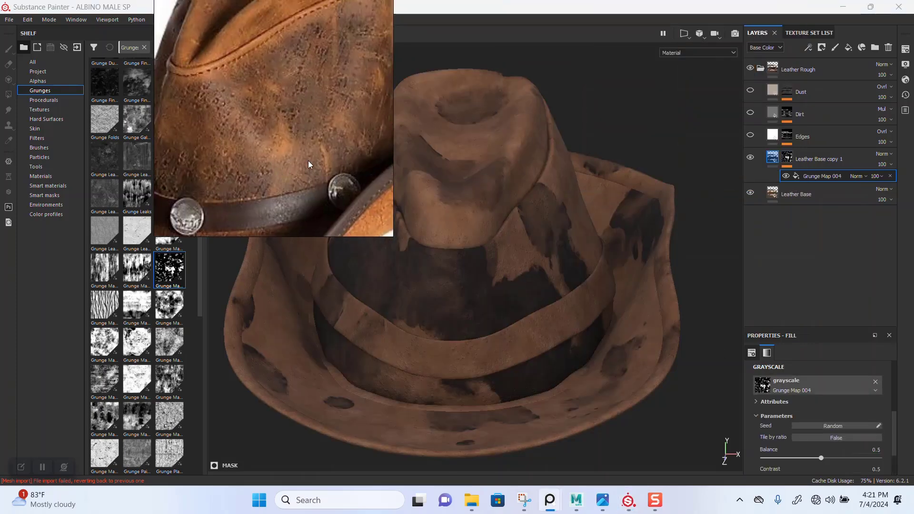
Change the Grunge Map 004 fill's projection to Tri-planar projection.
alt+drag(567, 302, 566, 257)
drag(893, 439, 890, 390)
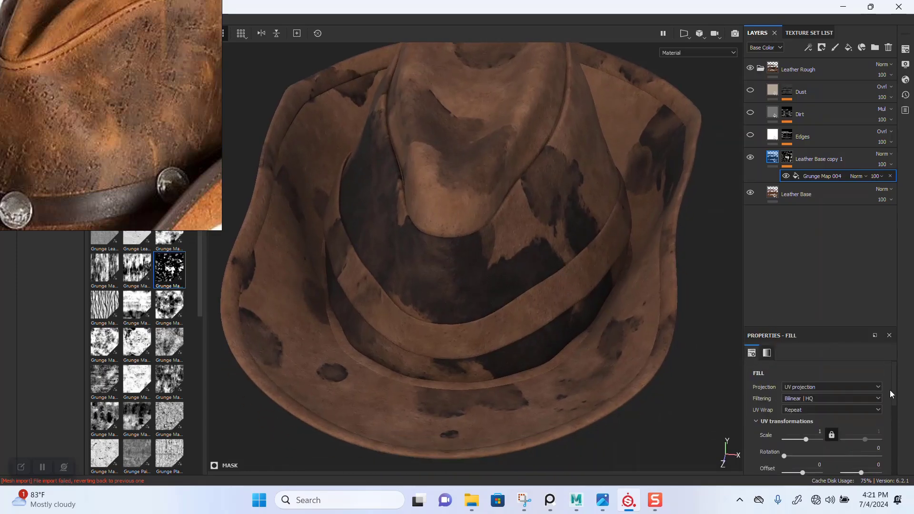
click(840, 387)
click(821, 411)
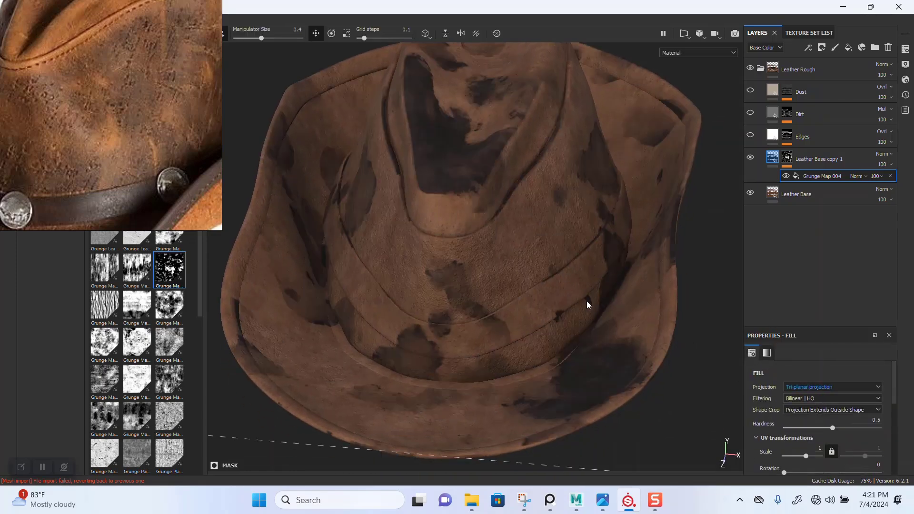
Set the UV scale of the Grunge Map 004 fill to 5.
drag(808, 458, 805, 456)
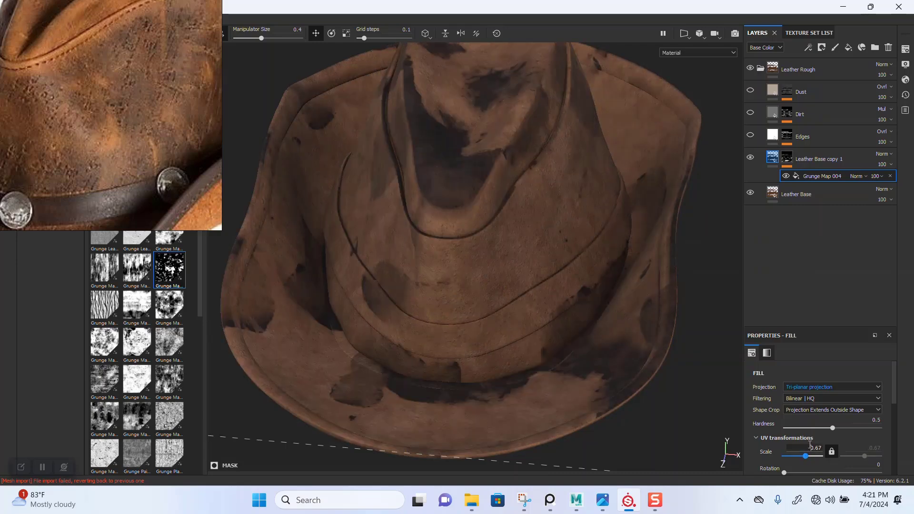
text(1)
key(Return)
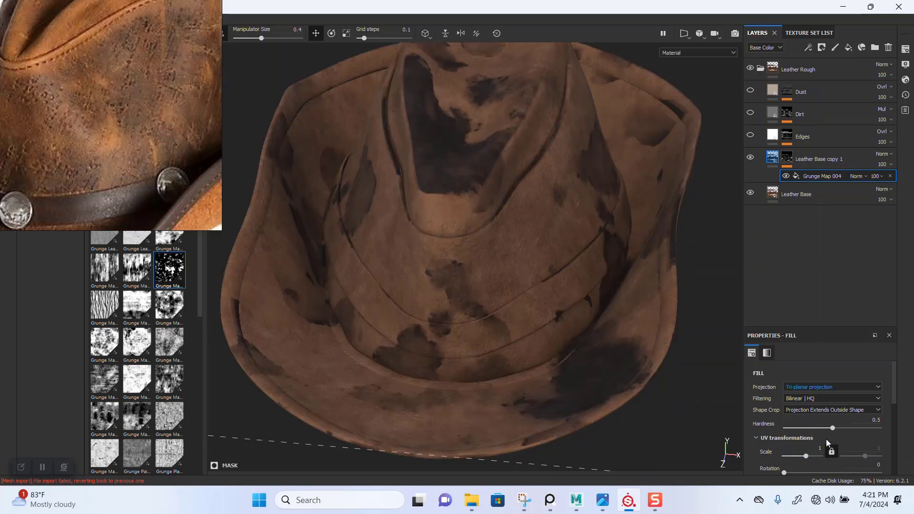
drag(792, 448, 829, 450)
key(Return)
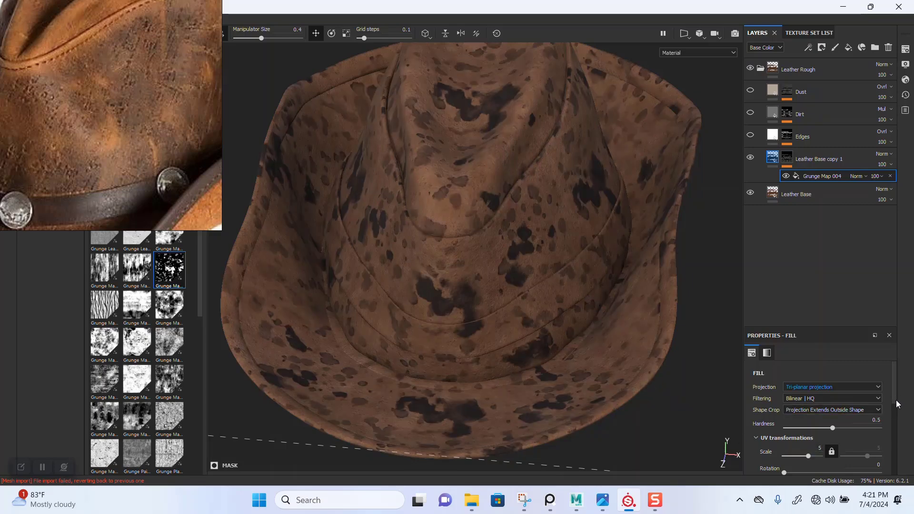
Raise the Balance of the Grunge Map 004 fill to 0.83.
scroll(892, 414, down, 3)
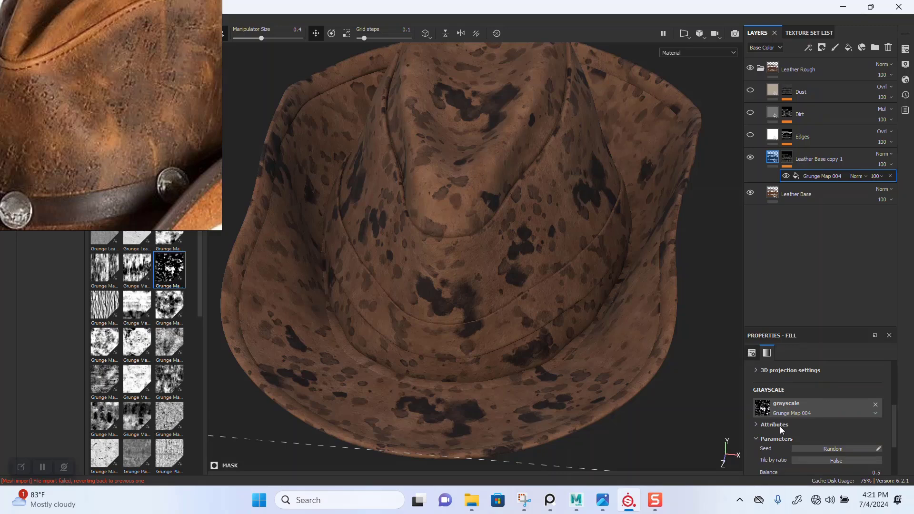
scroll(889, 447, down, 3)
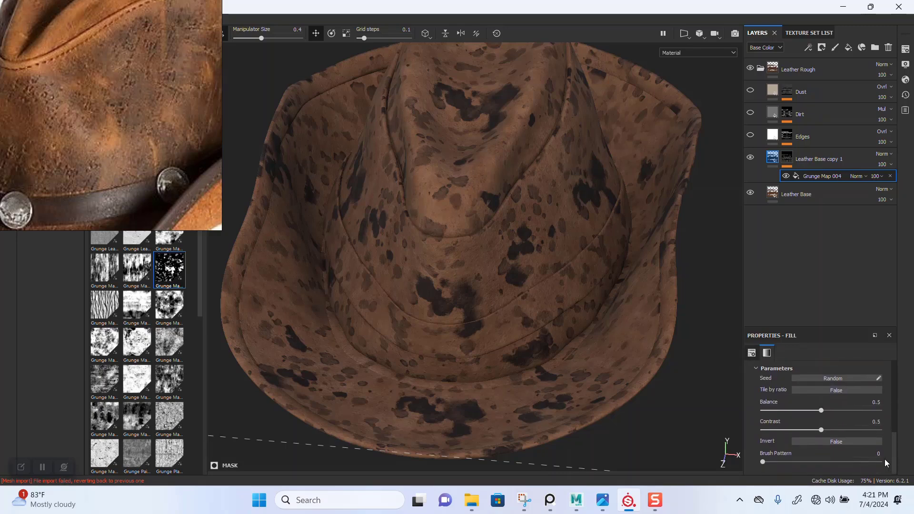
drag(847, 416, 861, 415)
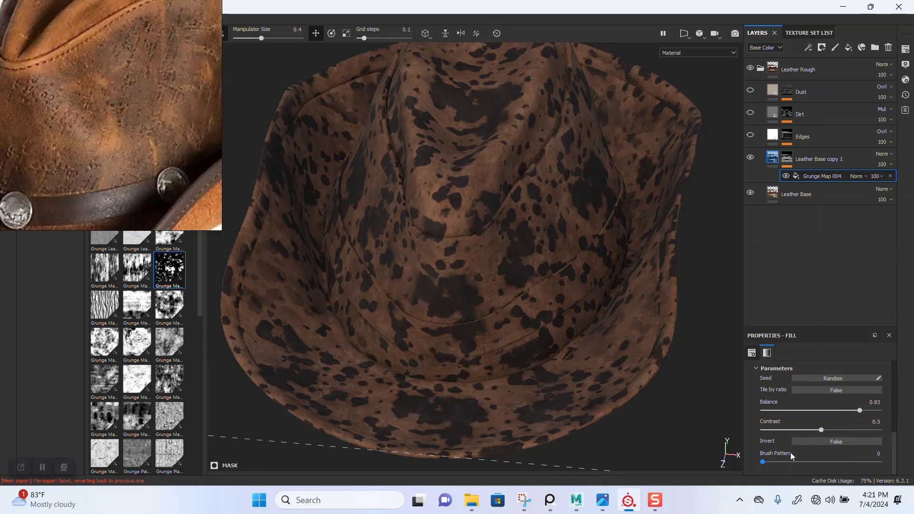
drag(894, 448, 892, 409)
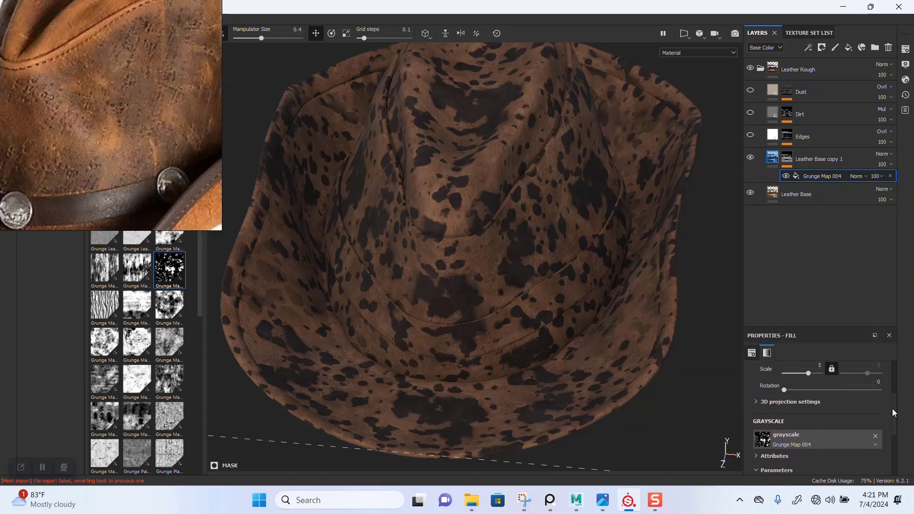
Lighten Leather Base copy 1's material color to a dark brown with a value of 0.156.
click(774, 161)
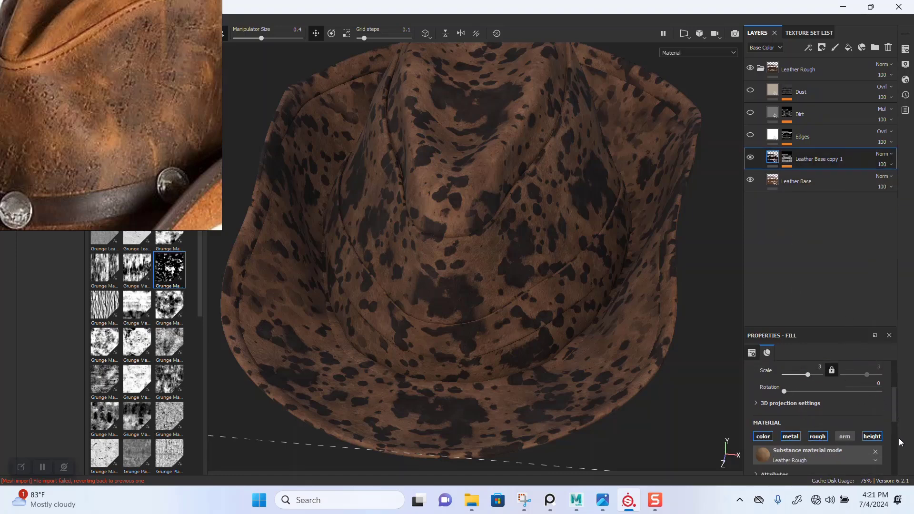
scroll(894, 425, down, 5)
click(839, 435)
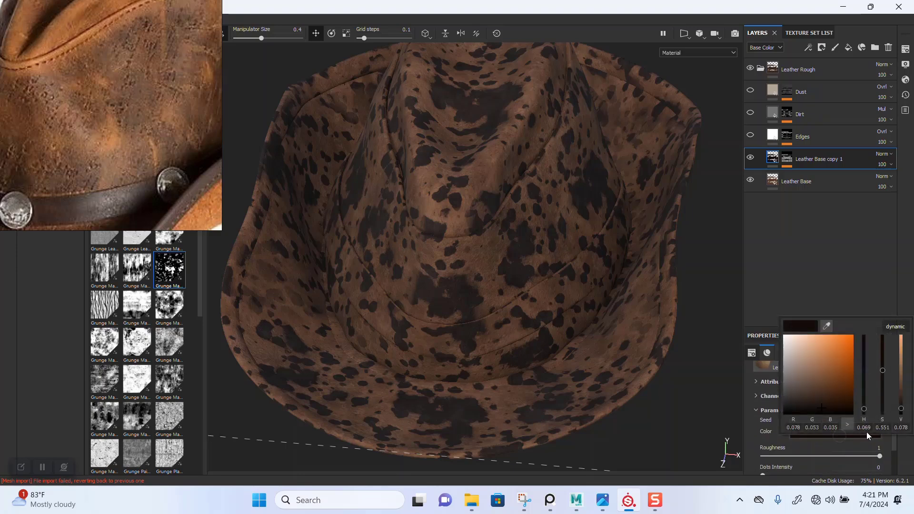
drag(901, 410, 904, 402)
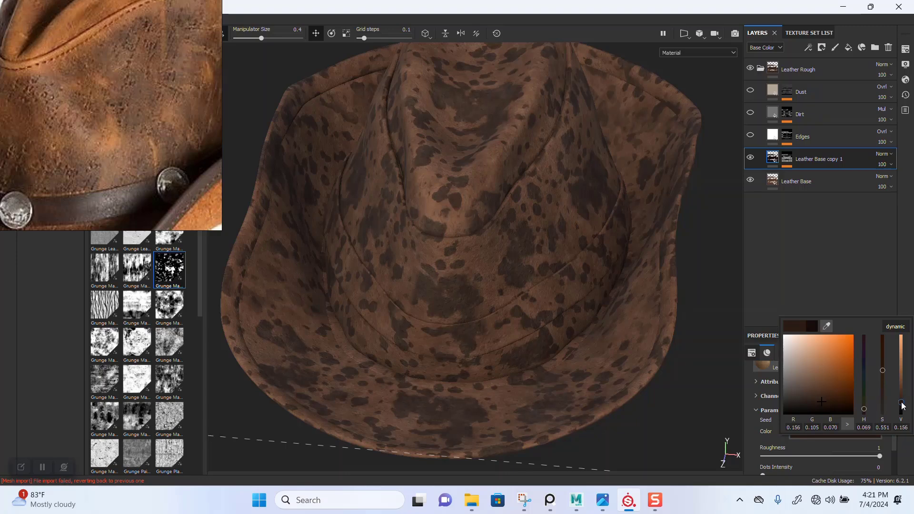
click(779, 264)
Add a Blur filter above Grunge Map 004 on Leather Base copy 1's mask.
mouse_move(471, 298)
alt+mouse_down()
mouse_move(473, 306)
mouse_move(479, 274)
mouse_move(473, 280)
mouse_move(586, 208)
alt+mouse_up()
click(787, 159)
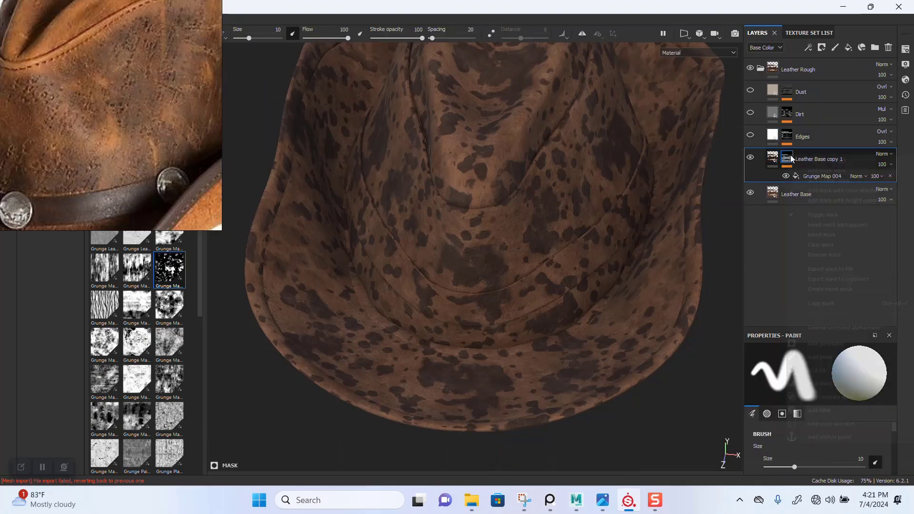
right_click(787, 159)
click(824, 410)
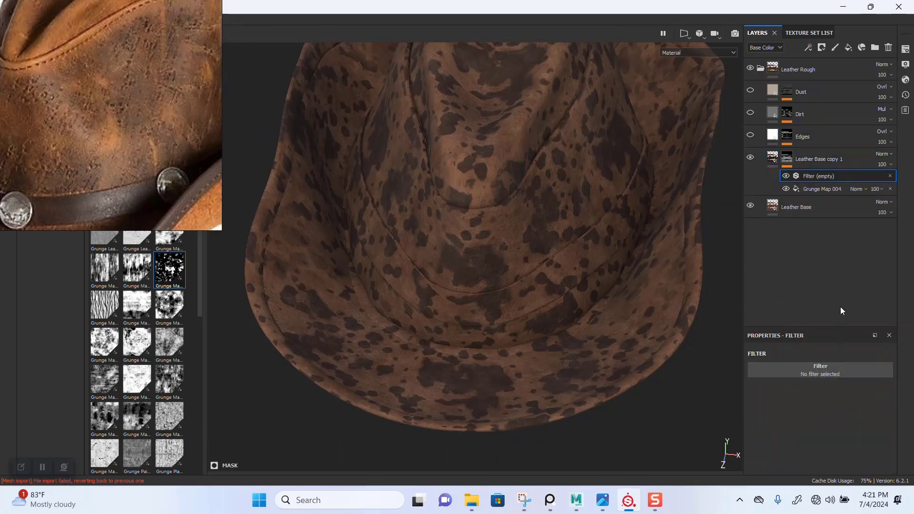
click(845, 368)
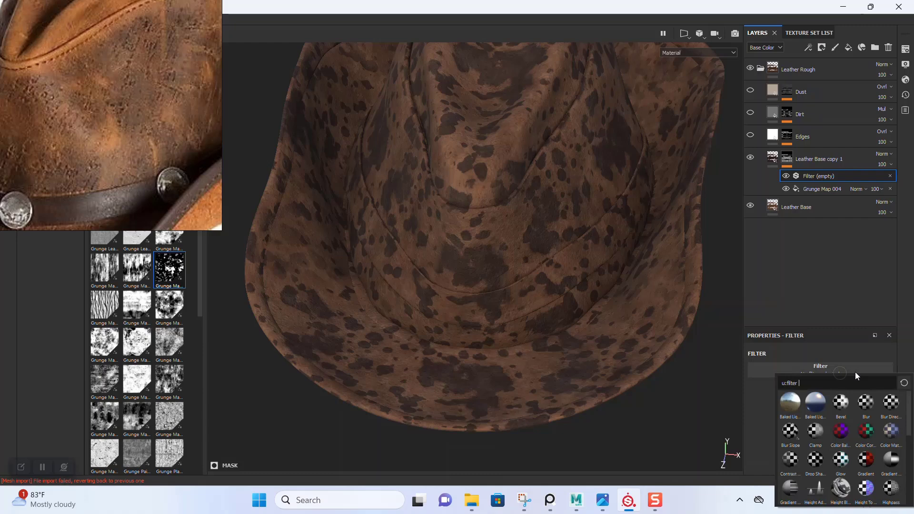
click(871, 403)
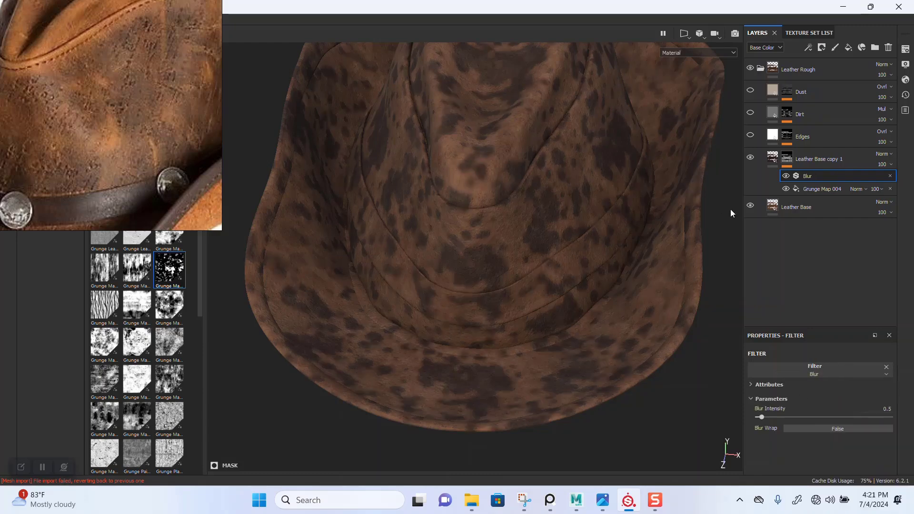
Increase the Blur Intensity on Leather Base copy 1's mask to 2.65.
click(766, 160)
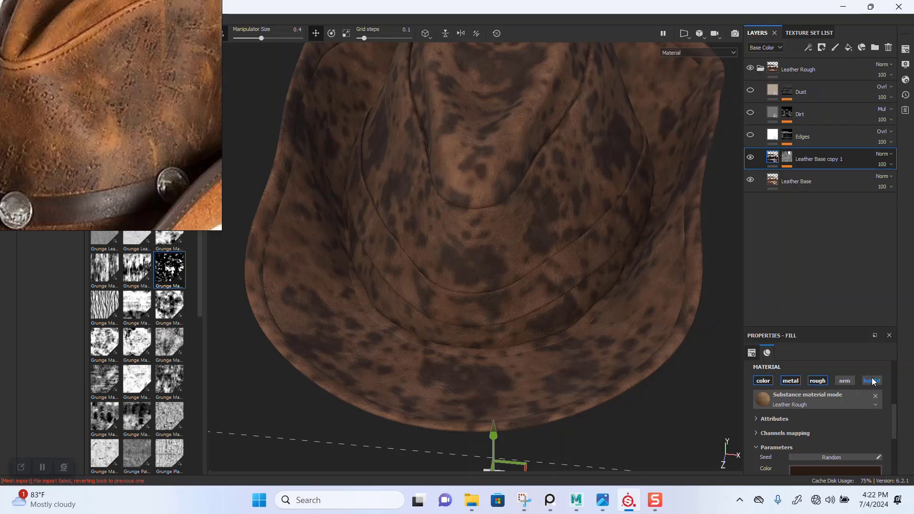
click(787, 157)
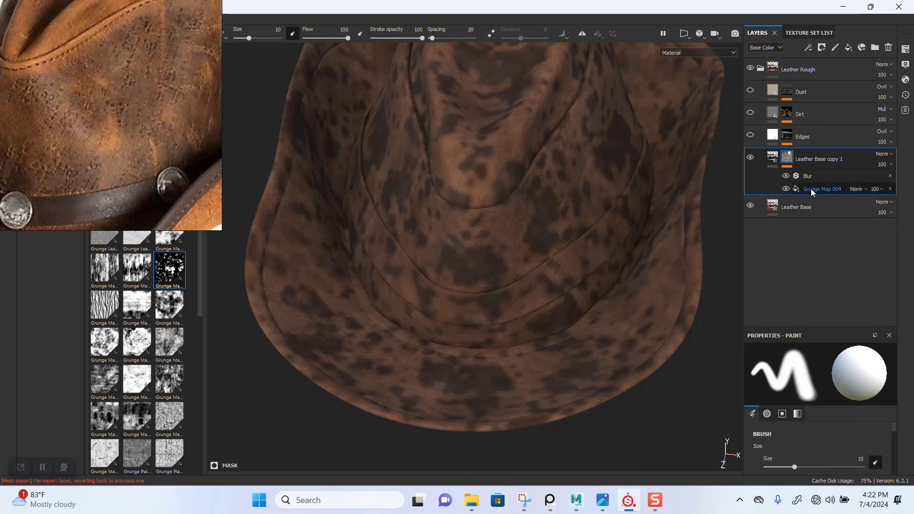
click(812, 176)
drag(759, 418, 779, 418)
Compare the blurred hat with the reference image and browse the grunge textures for another suitable map.
scroll(146, 138, down, 3)
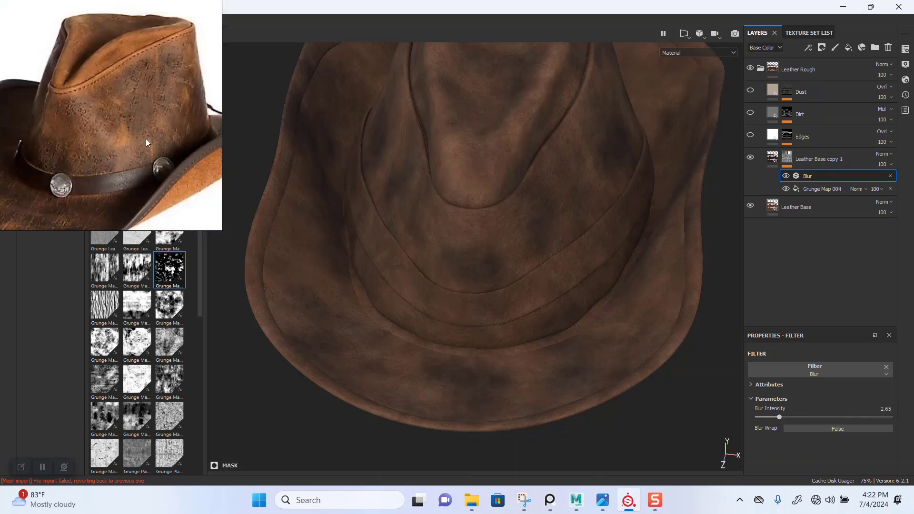
alt+drag(495, 321, 515, 300)
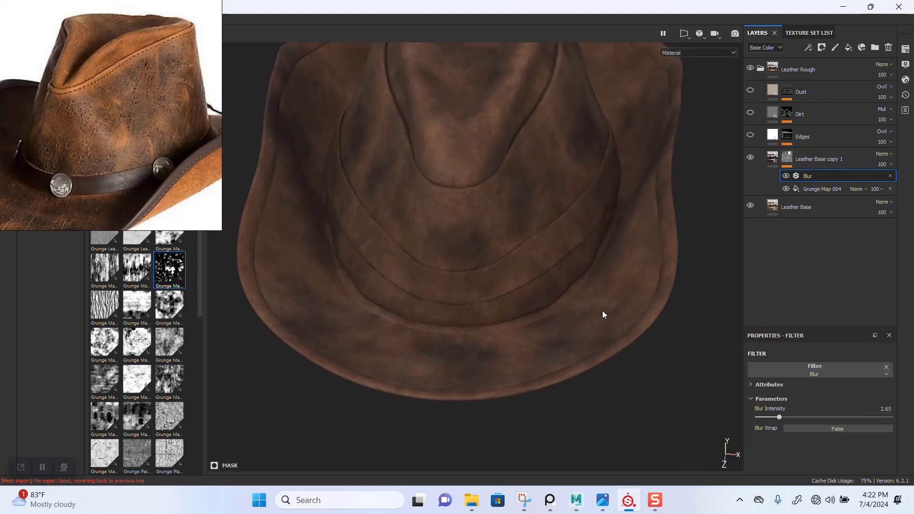
right_drag(143, 196, 255, 98)
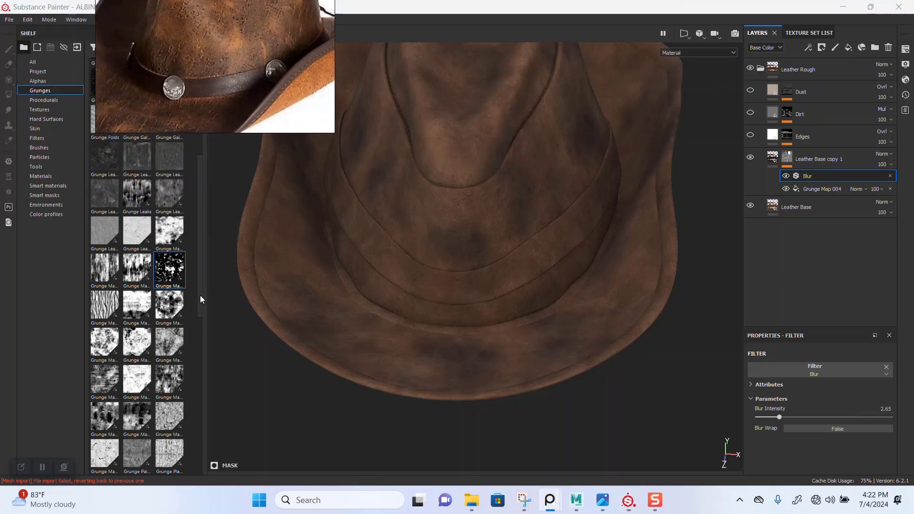
drag(200, 298, 201, 384)
drag(200, 399, 196, 452)
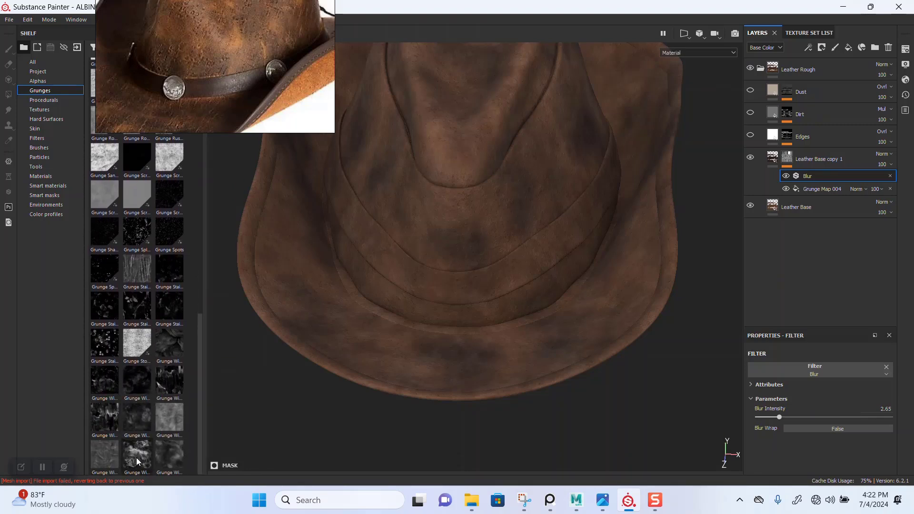
mouse_move(136, 458)
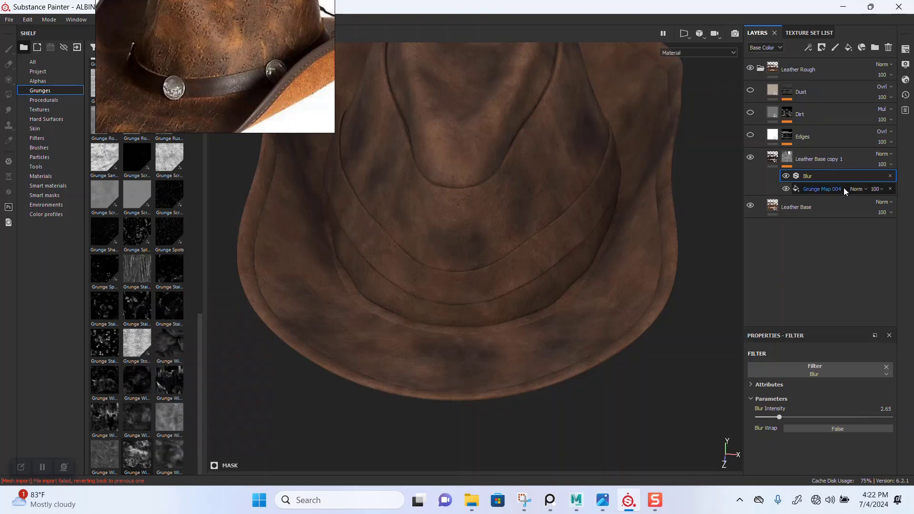
Duplicate Leather Base copy 1, hide the original copy, and select the duplicate's Grunge Map 004 fill.
click(824, 188)
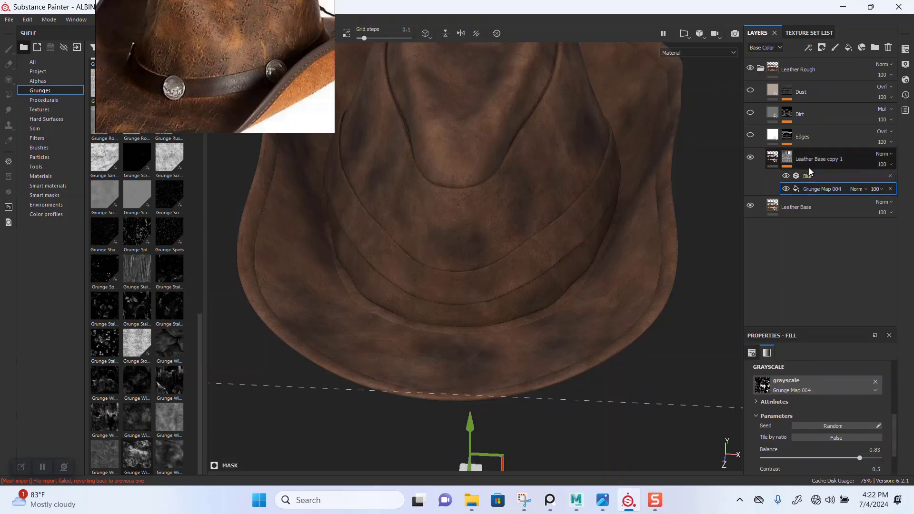
click(816, 157)
key(ctrl+d)
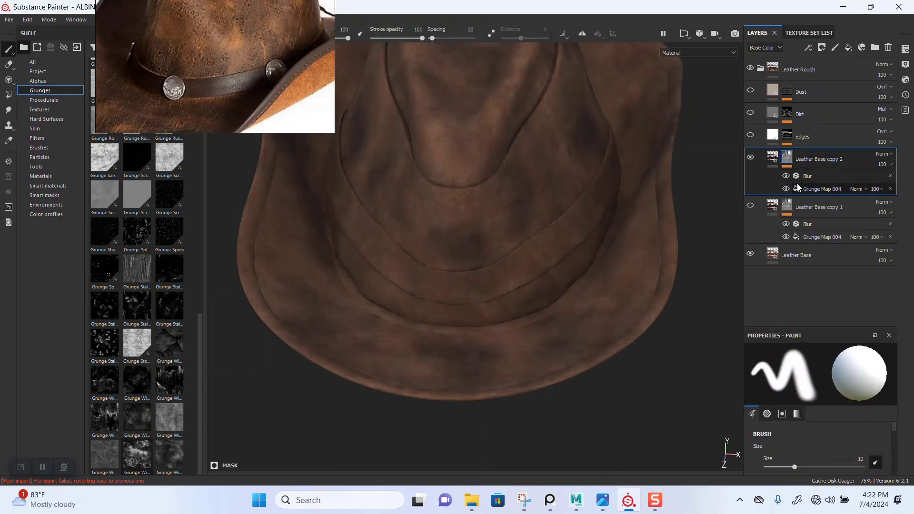
click(805, 189)
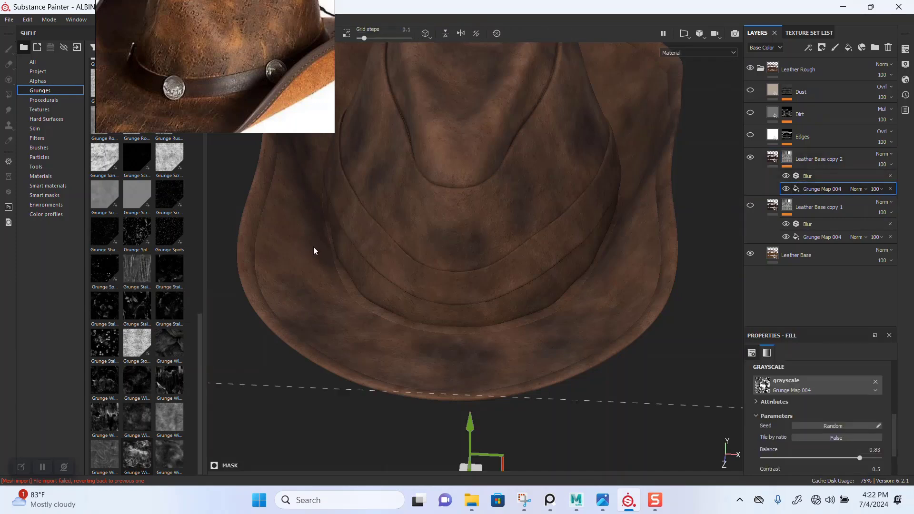
Replace the grunge fill in Leather Base copy 2's mask with Grunge Wipe Smudgy Heavy and raise its Balance.
mouse_move(137, 455)
mouse_down()
mouse_move(203, 434)
mouse_move(803, 406)
mouse_move(820, 384)
mouse_up()
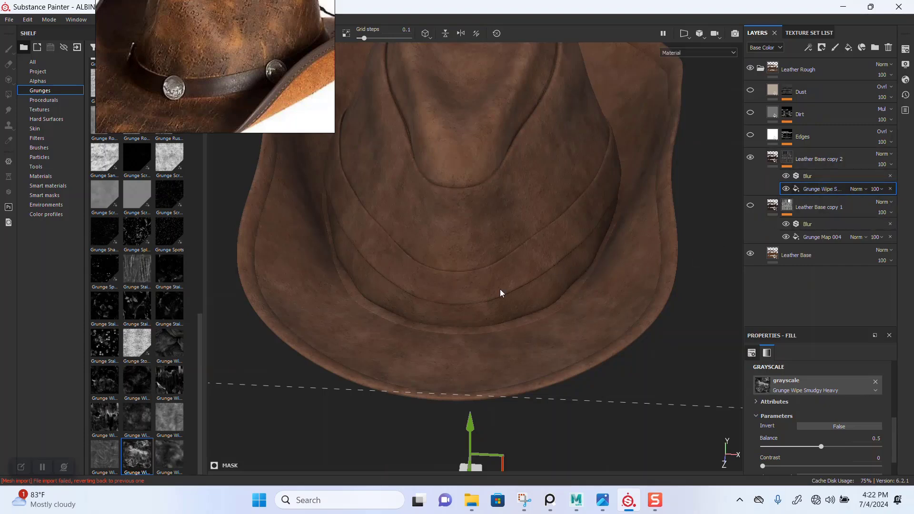
alt+right_drag(494, 314, 639, 346)
drag(821, 446, 825, 447)
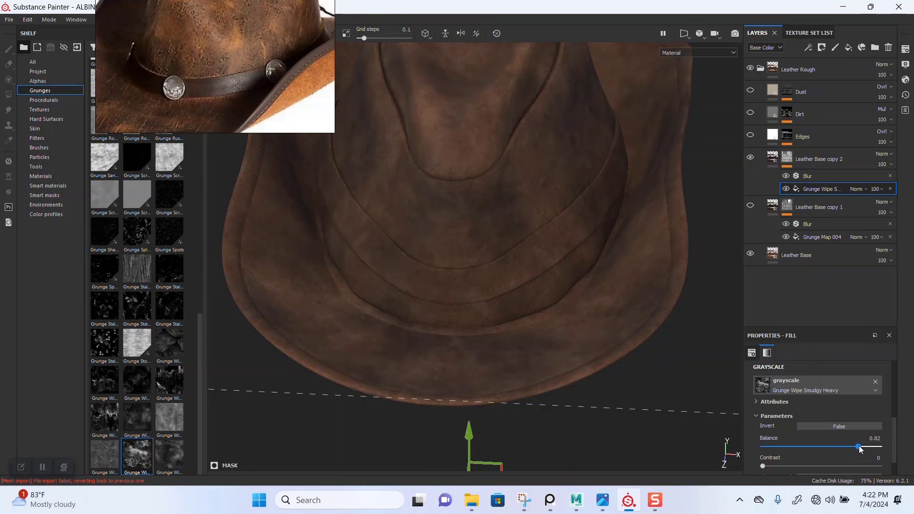
drag(875, 448, 869, 447)
alt+drag(547, 321, 522, 217)
alt+drag(526, 268, 559, 237)
shift+right_drag(558, 236, 570, 238)
scroll(612, 249, up, 1)
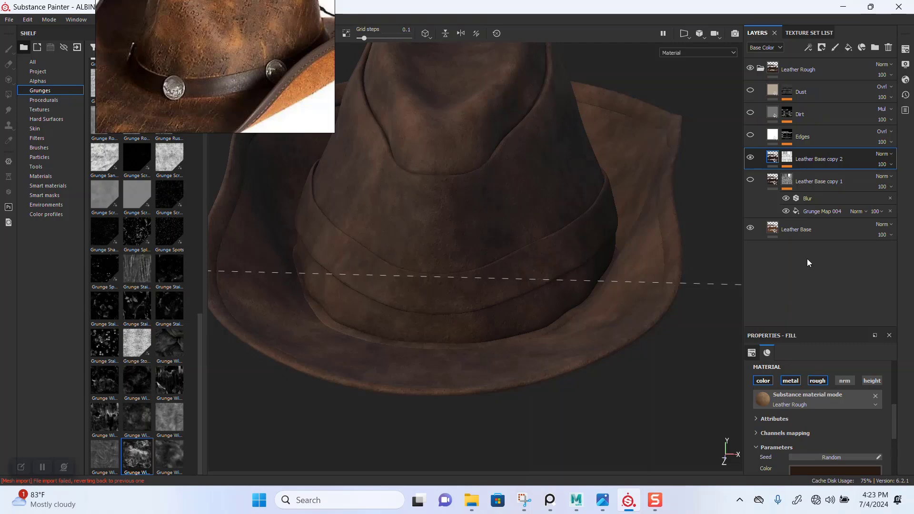
Lower the Roughness of the Leather Base layer's Leather Rough material.
click(796, 235)
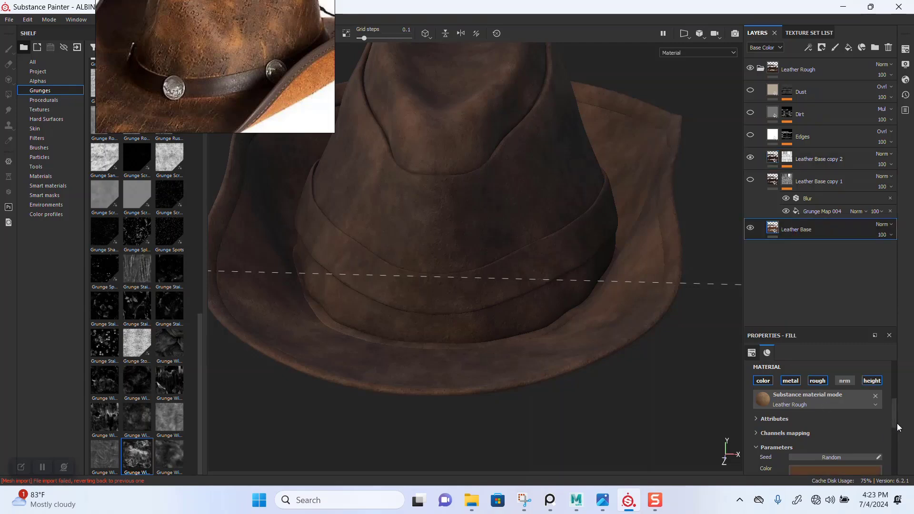
drag(892, 424, 892, 447)
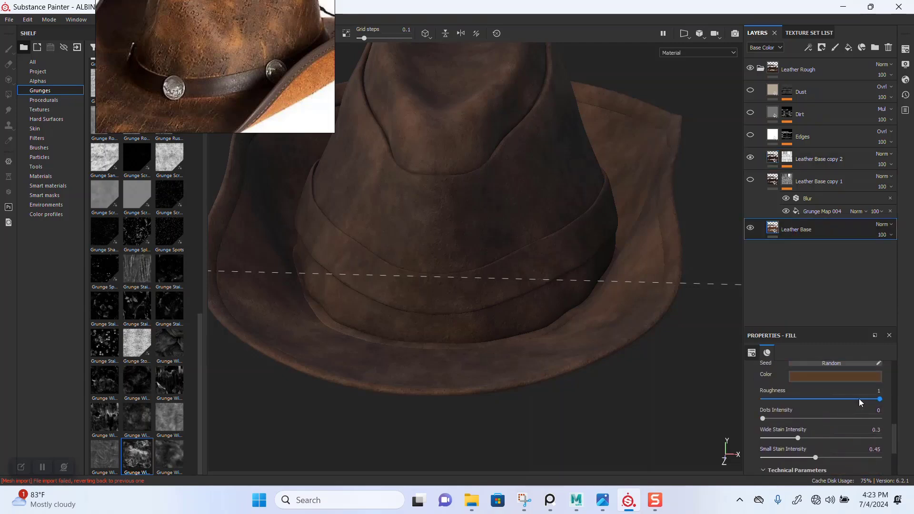
drag(861, 399, 857, 399)
drag(827, 406, 826, 406)
Set the Roughness of Leather Base copy 2's material to 0.61, checking how the hat catches the light.
click(775, 158)
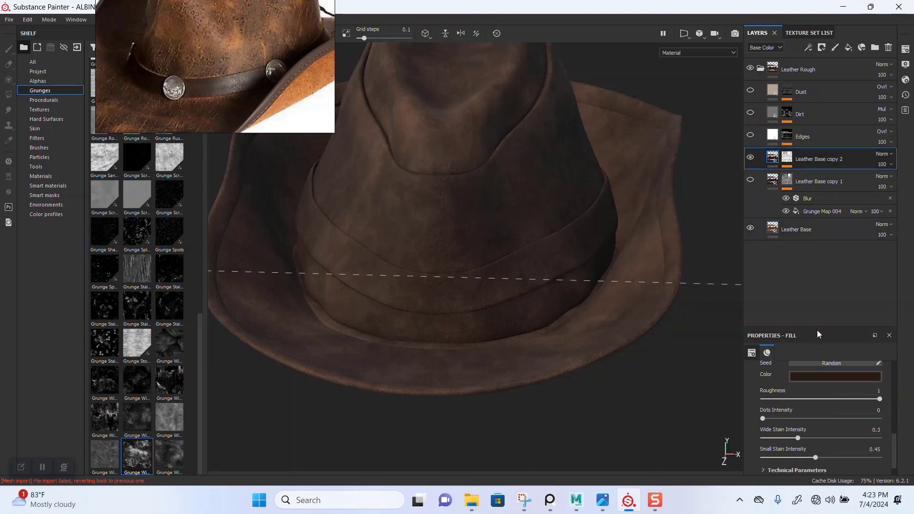
drag(799, 399, 832, 399)
alt+middle_drag(590, 290, 569, 327)
alt+drag(569, 327, 587, 301)
mouse_move(609, 287)
shift+right_down()
mouse_move(586, 286)
mouse_move(602, 284)
shift+right_up()
alt+drag(617, 303, 650, 298)
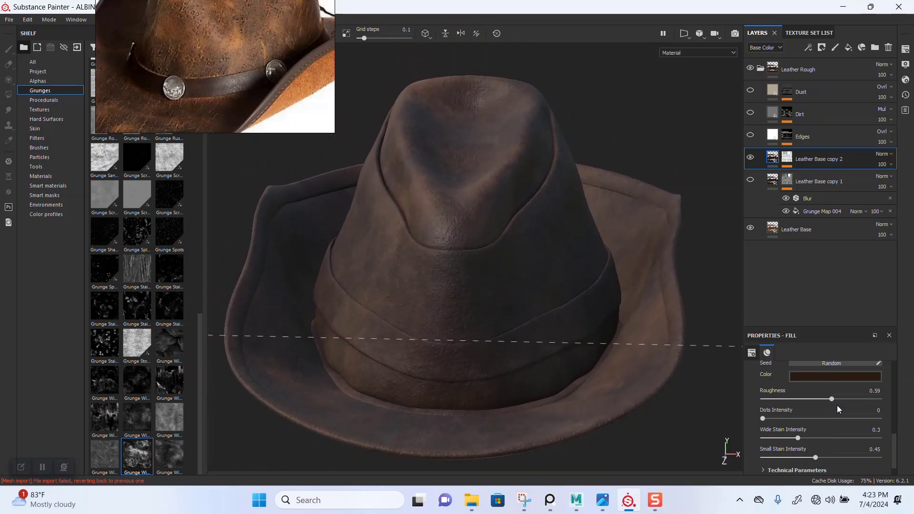
drag(843, 403, 846, 402)
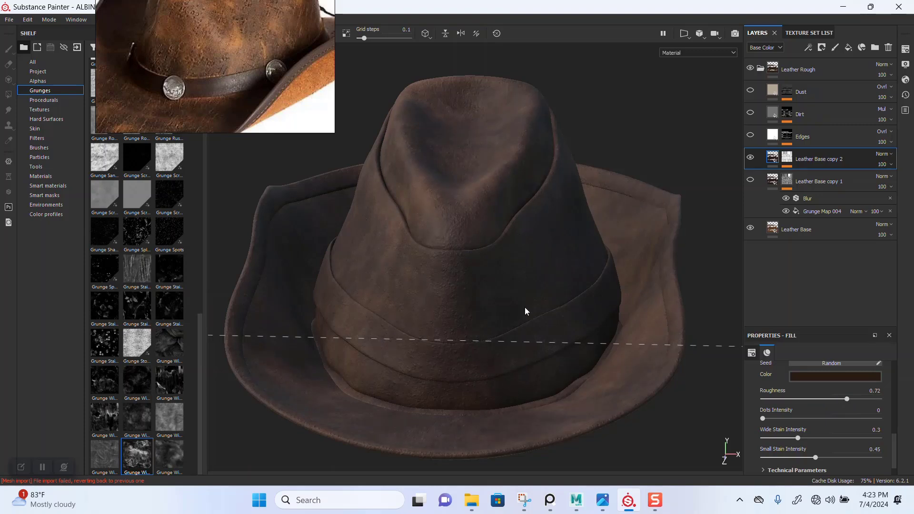
alt+drag(525, 311, 651, 308)
mouse_move(833, 397)
mouse_down()
mouse_move(881, 398)
mouse_move(818, 403)
mouse_move(833, 403)
mouse_up()
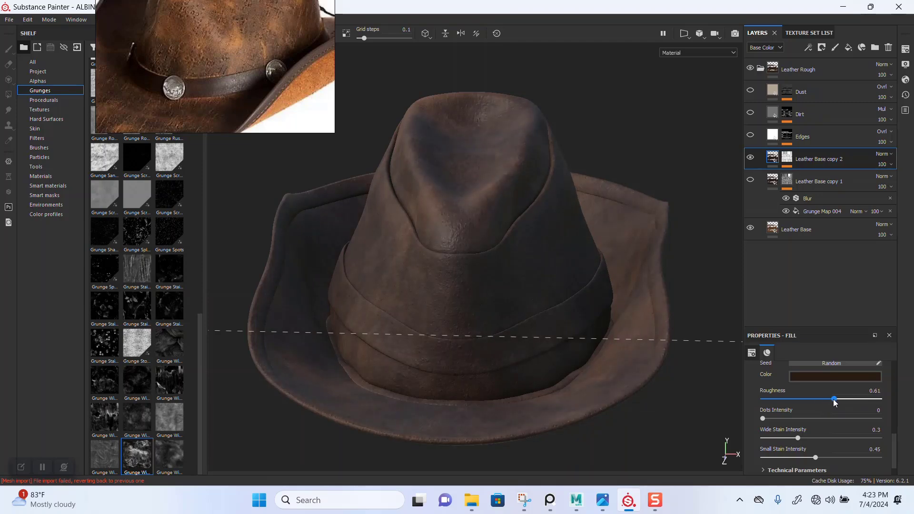
alt+drag(537, 290, 535, 306)
mouse_move(546, 306)
shift+right_down()
mouse_move(539, 296)
mouse_move(581, 271)
mouse_move(470, 290)
shift+right_up()
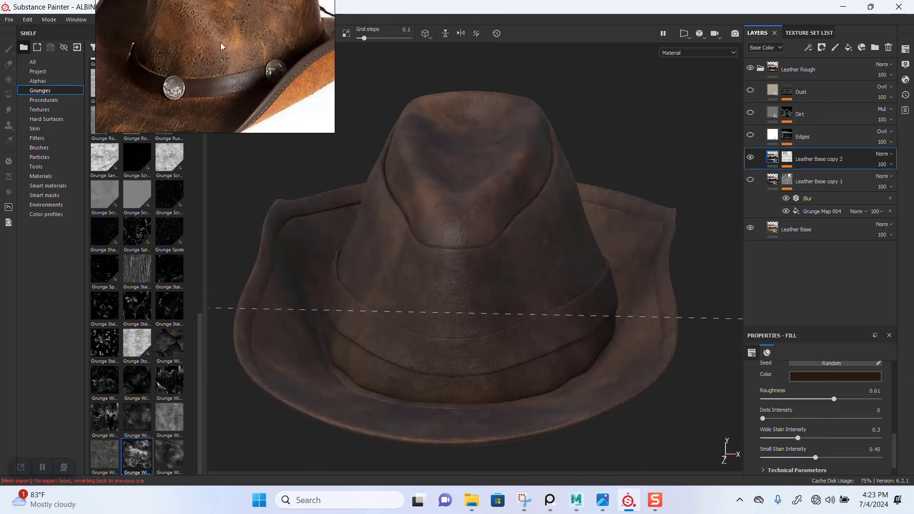
Bring the full reference hat into view and compare it with the model, toggling Leather Base copy 1 on and off.
right_drag(221, 43, 206, 184)
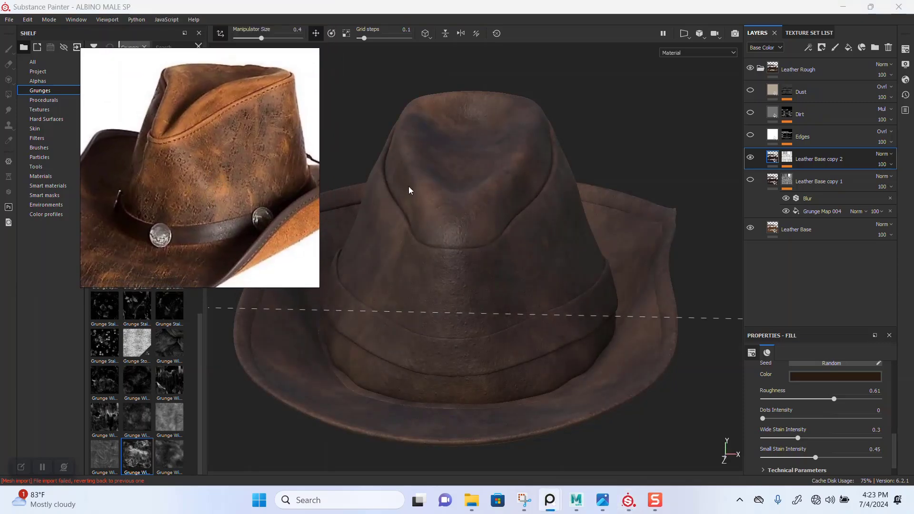
mouse_move(501, 301)
alt+mouse_down()
mouse_move(510, 255)
mouse_move(466, 211)
mouse_move(486, 250)
mouse_move(527, 272)
mouse_move(510, 245)
mouse_move(523, 240)
mouse_move(524, 220)
mouse_move(517, 257)
mouse_move(571, 229)
mouse_move(476, 276)
mouse_move(490, 273)
mouse_move(504, 245)
mouse_move(519, 270)
mouse_move(557, 243)
mouse_move(559, 266)
mouse_move(497, 277)
mouse_move(505, 262)
alt+mouse_up()
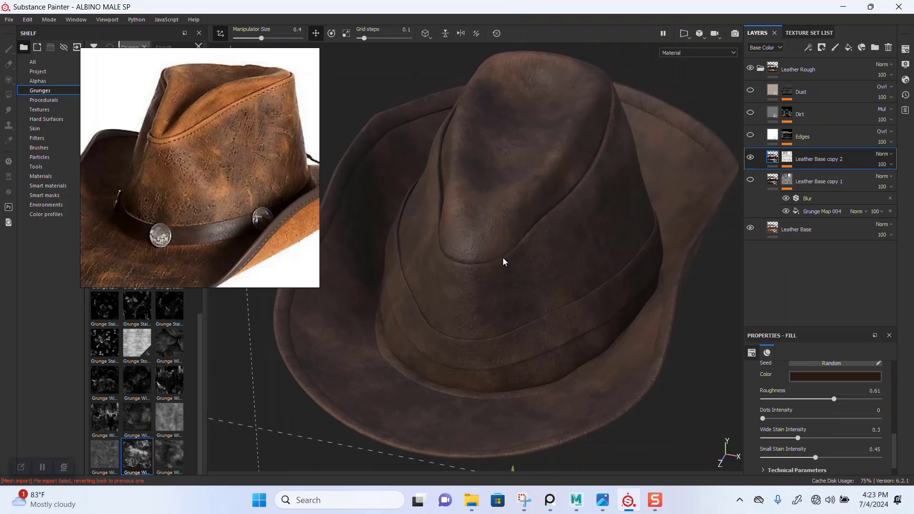
click(750, 181)
click(750, 181)
click(750, 181)
click(750, 181)
Show the Edges layer and check its edge wear around the hat.
click(751, 136)
alt+drag(550, 299, 557, 249)
scroll(546, 257, up, 5)
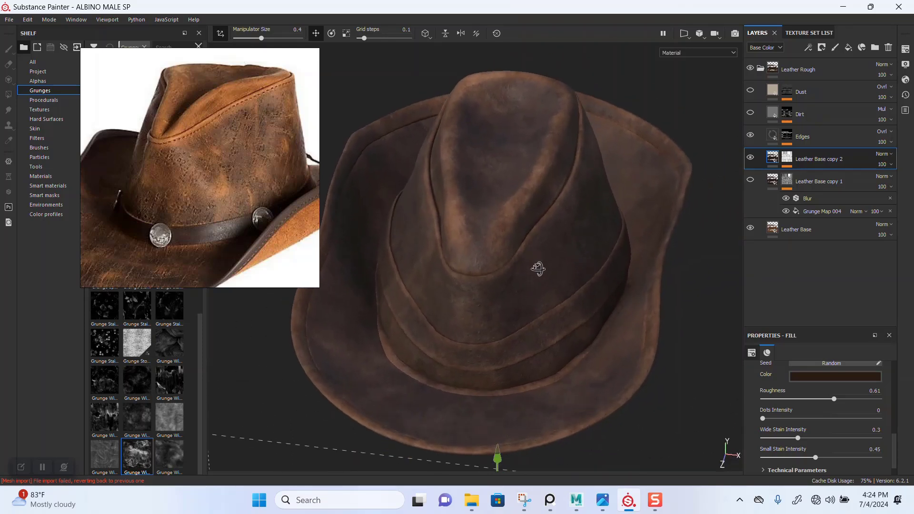
alt+drag(548, 319, 584, 217)
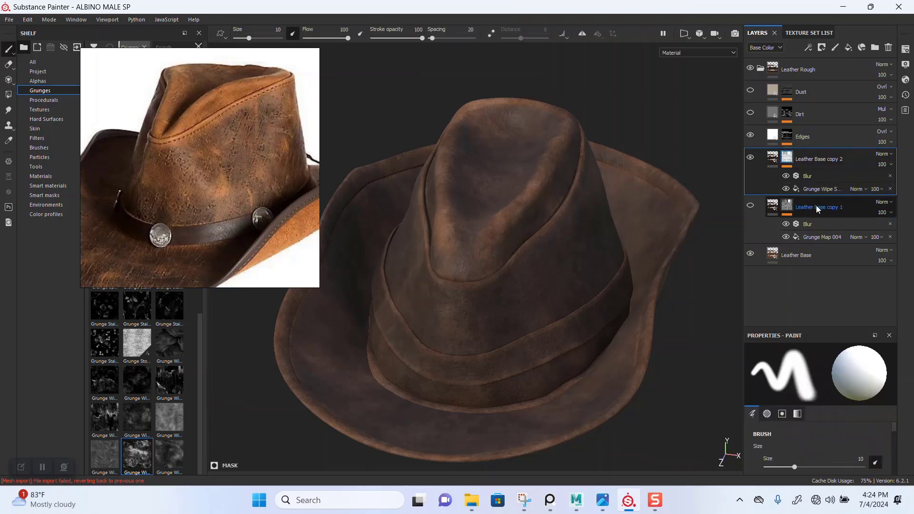
Raise the Wear Level of the Metal Edge Wear generator in the Edges mask to 0.92.
click(787, 157)
click(810, 188)
click(787, 137)
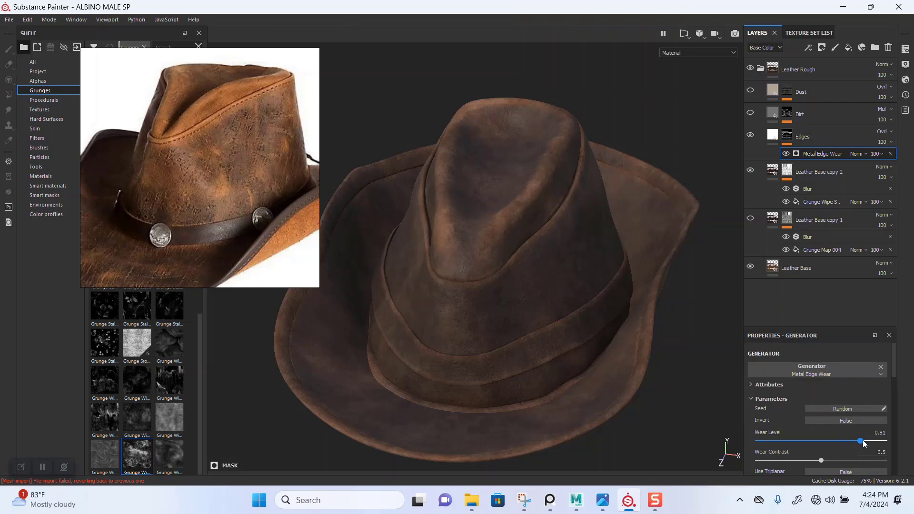
drag(865, 442, 874, 441)
alt+drag(545, 335, 543, 294)
scroll(557, 308, up, 3)
scroll(558, 308, down, 1)
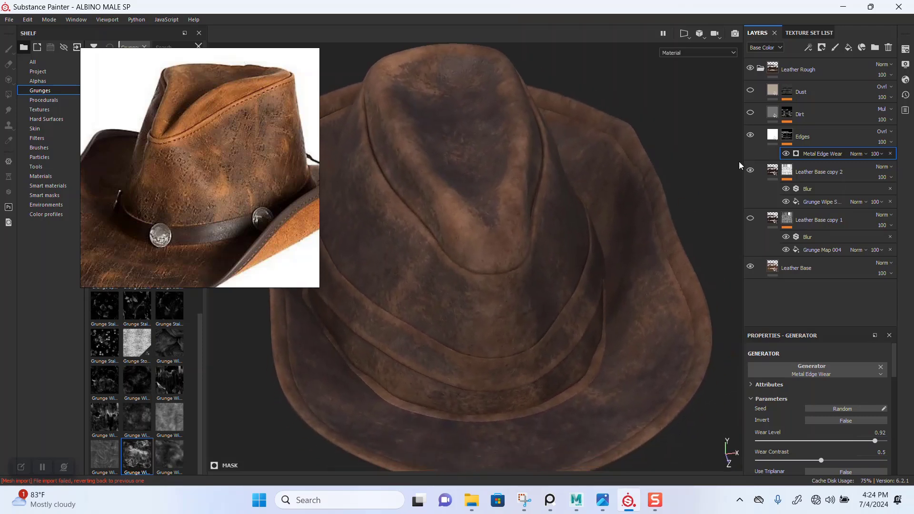
Add a Paint effect above Metal Edge Wear in the Edges layer's mask.
right_click(788, 139)
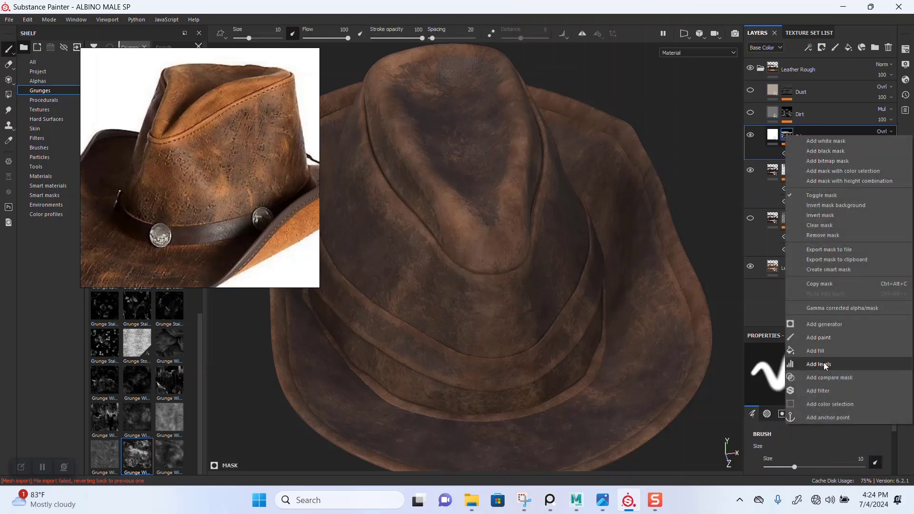
click(821, 339)
scroll(547, 314, down, 2)
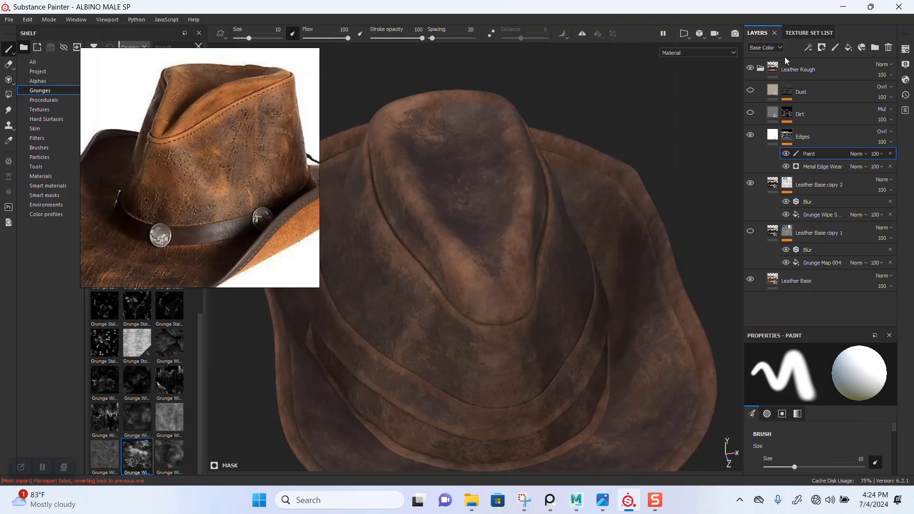
Add a black mask to the Leather Rough folder and shift the reference image clear of the hat.
right_click(776, 71)
click(794, 81)
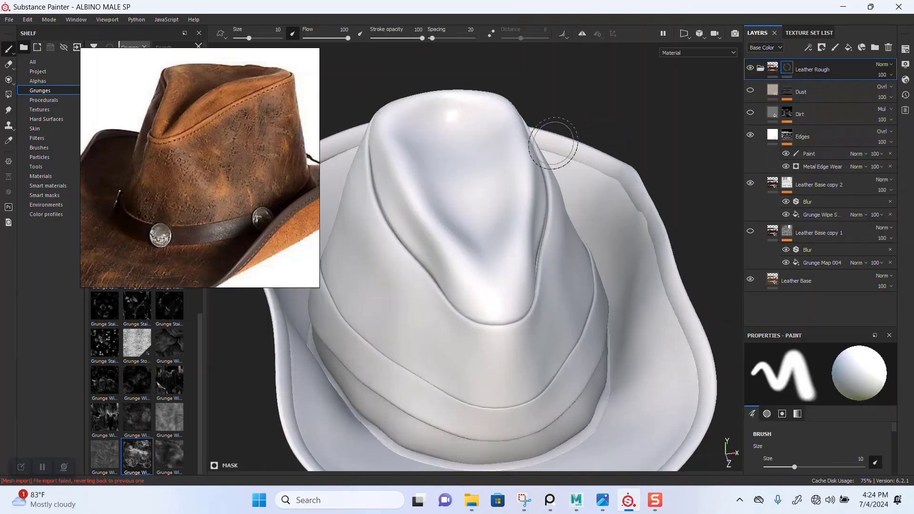
scroll(461, 189, down, 1)
alt+drag(482, 202, 452, 200)
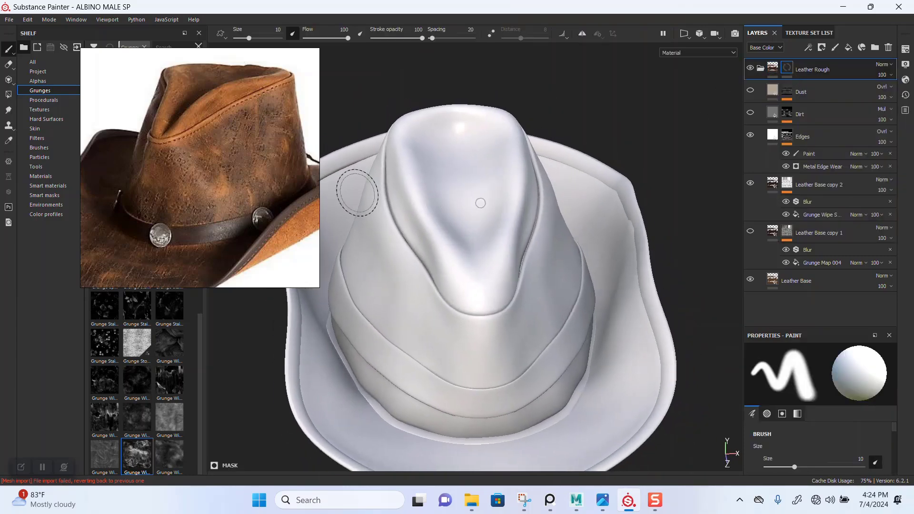
right_drag(225, 205, 643, 65)
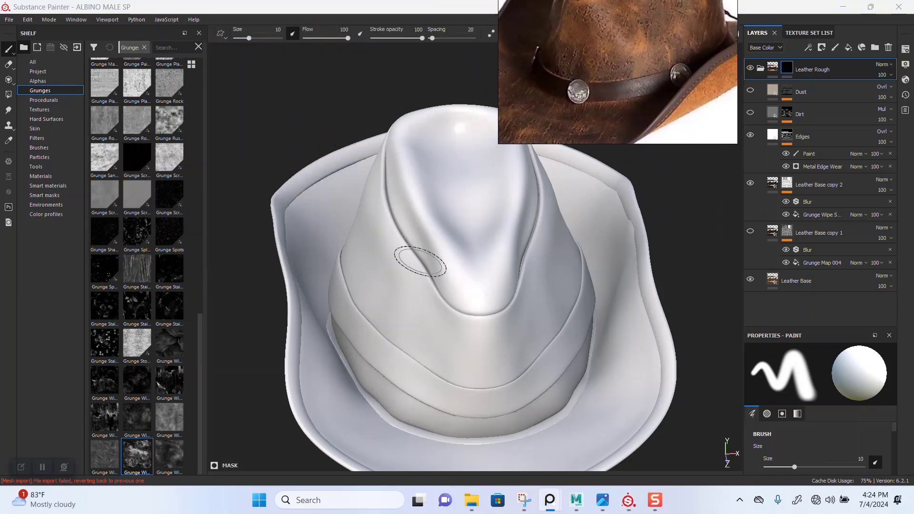
scroll(415, 261, down, 1)
alt+drag(423, 235, 404, 214)
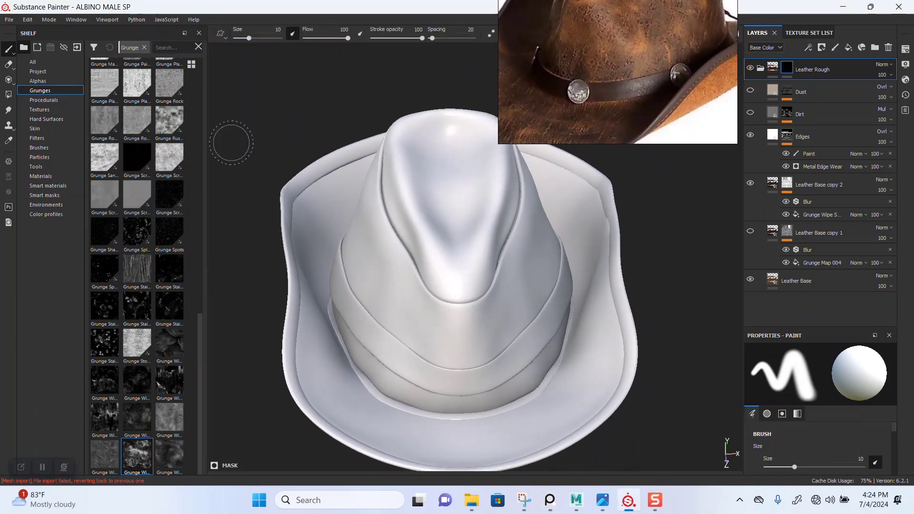
Fill the crown and brim meshes in the Leather Rough mask with Polygon Fill in mesh mode at color value 1.
click(9, 94)
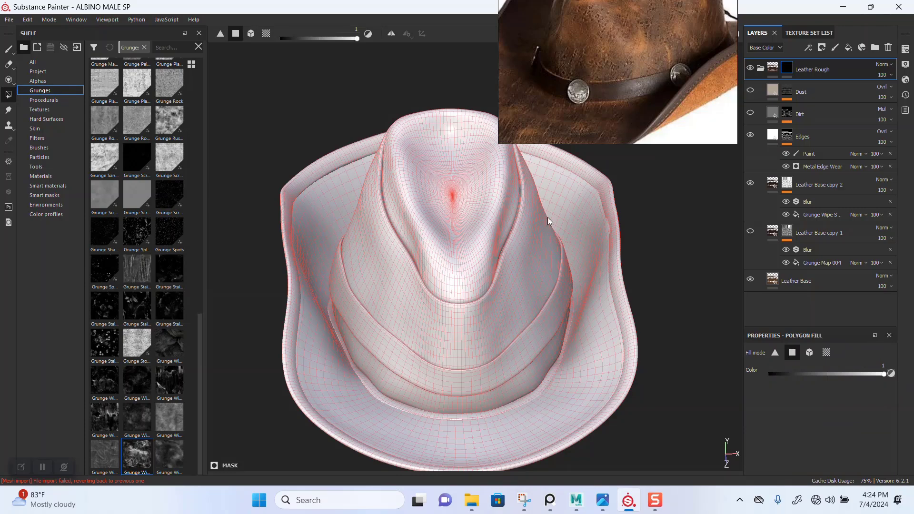
click(809, 353)
alt+right_drag(549, 315, 543, 336)
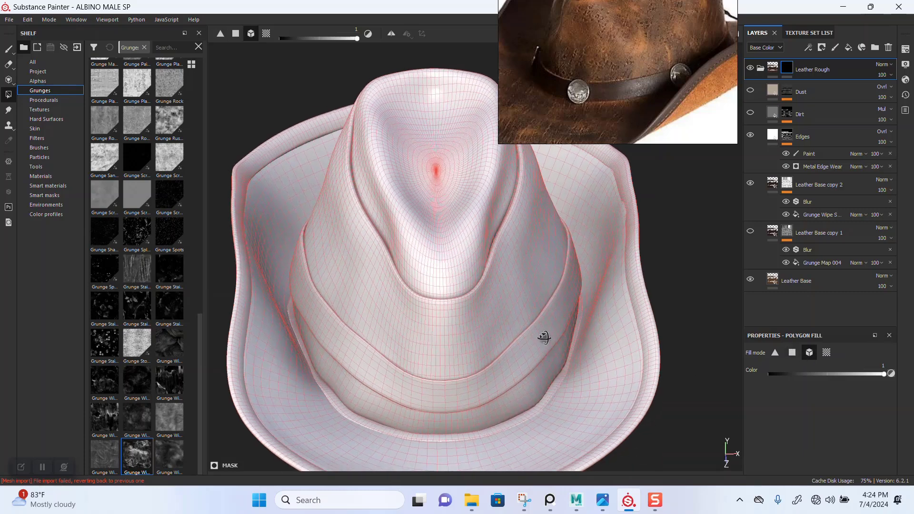
click(479, 303)
click(443, 246)
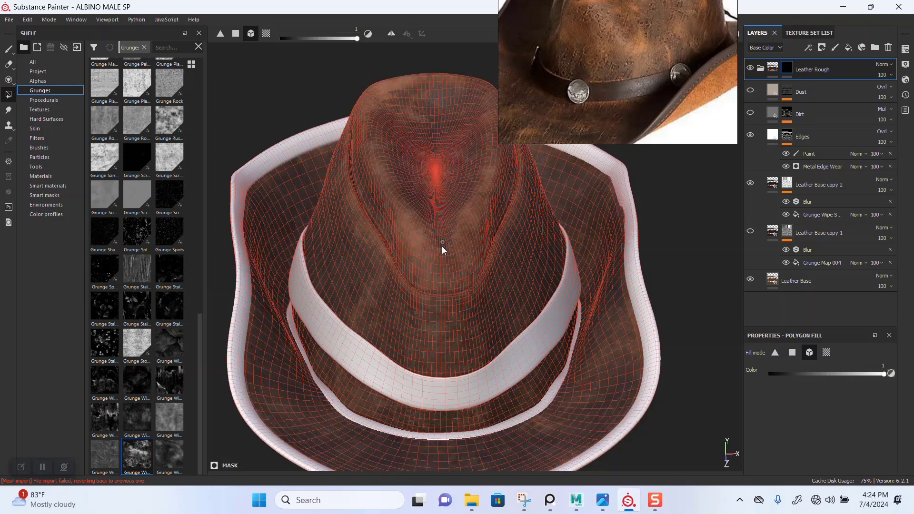
Switch Polygon Fill to UV chunk mode with color 0 and compare the brim's underside and trim with the reference image.
alt+drag(587, 373, 638, 333)
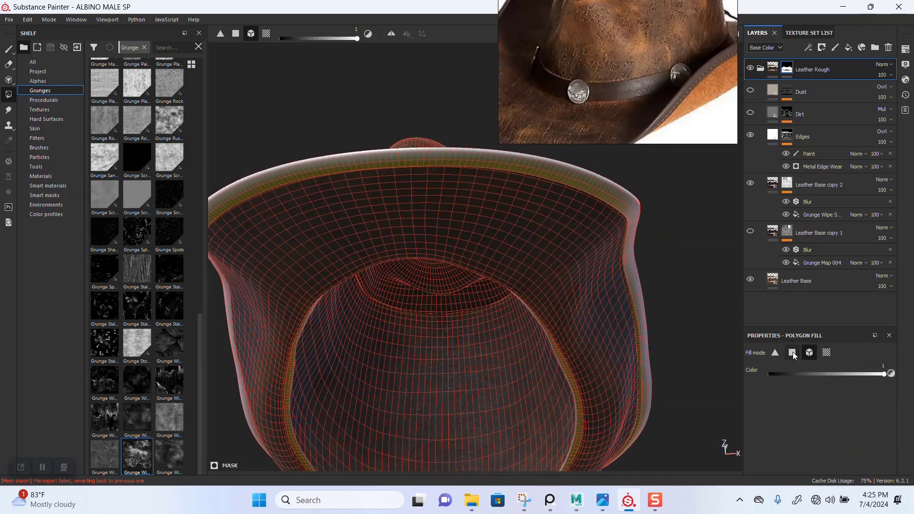
click(827, 352)
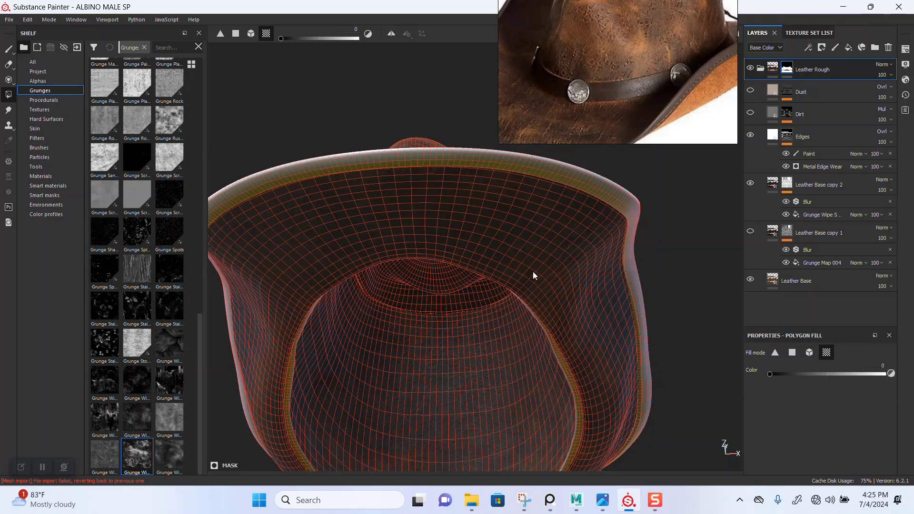
alt+drag(533, 273, 559, 291)
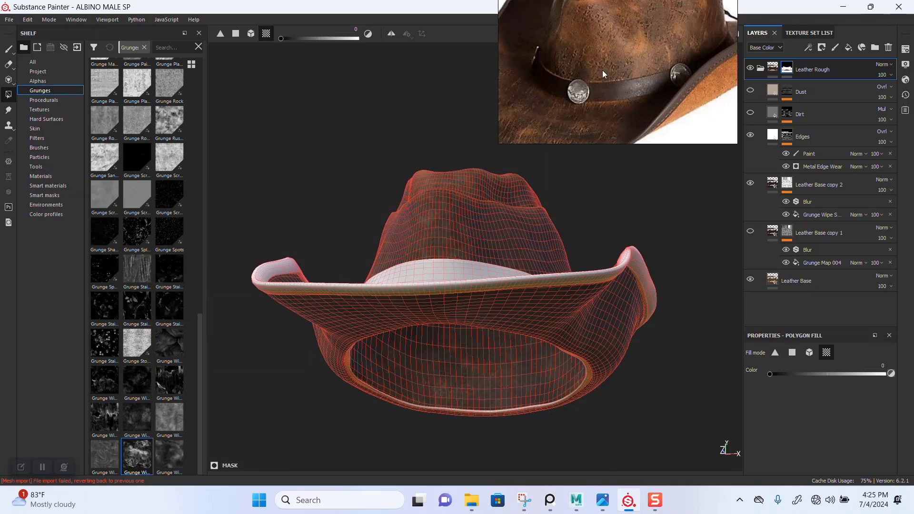
drag(602, 70, 219, 123)
alt+drag(459, 164, 464, 305)
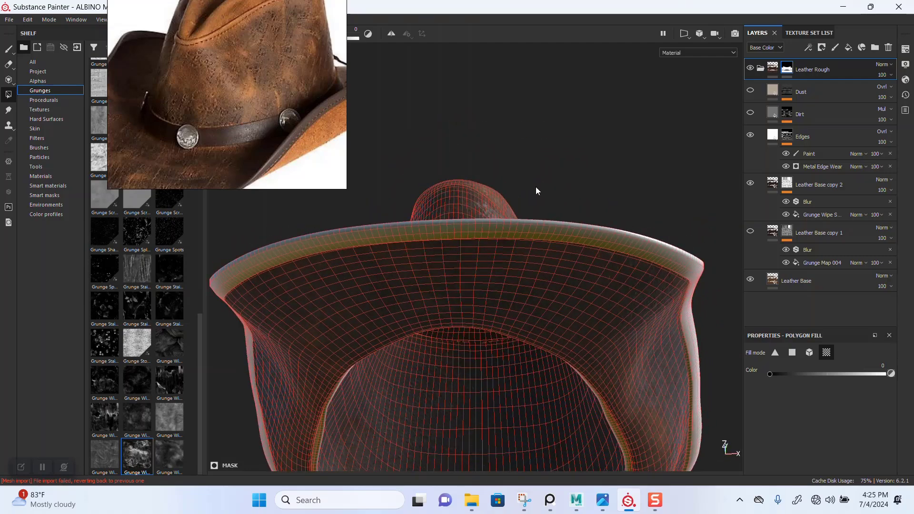
Show the 3D and 2D views side by side, activate the Paint brush, and examine the masked hat and its UV layout.
click(699, 35)
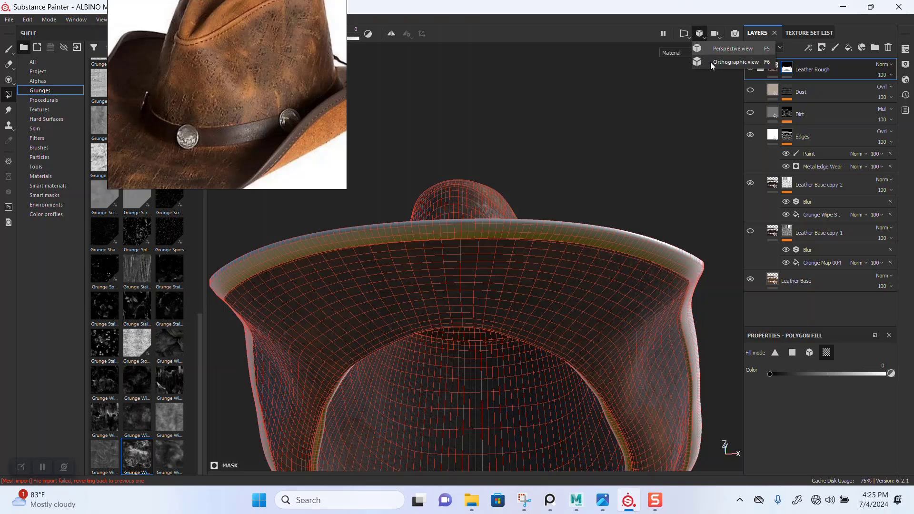
click(690, 36)
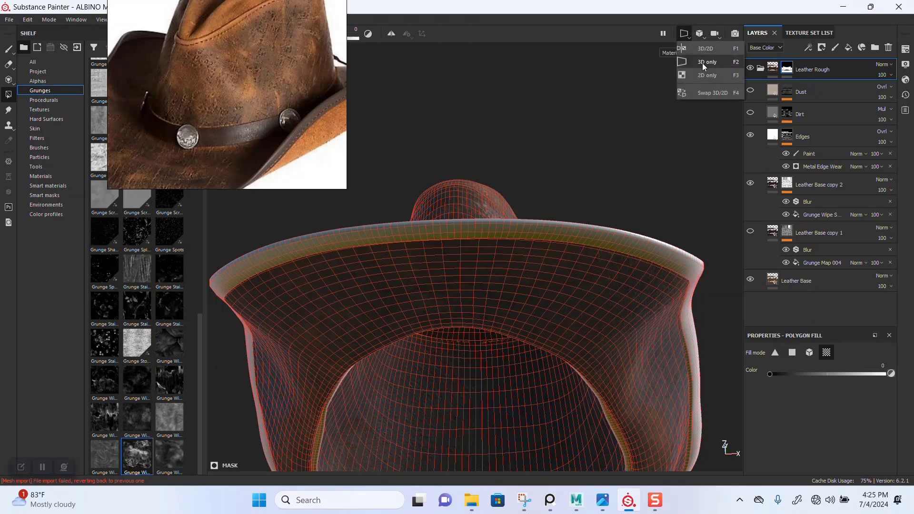
click(704, 49)
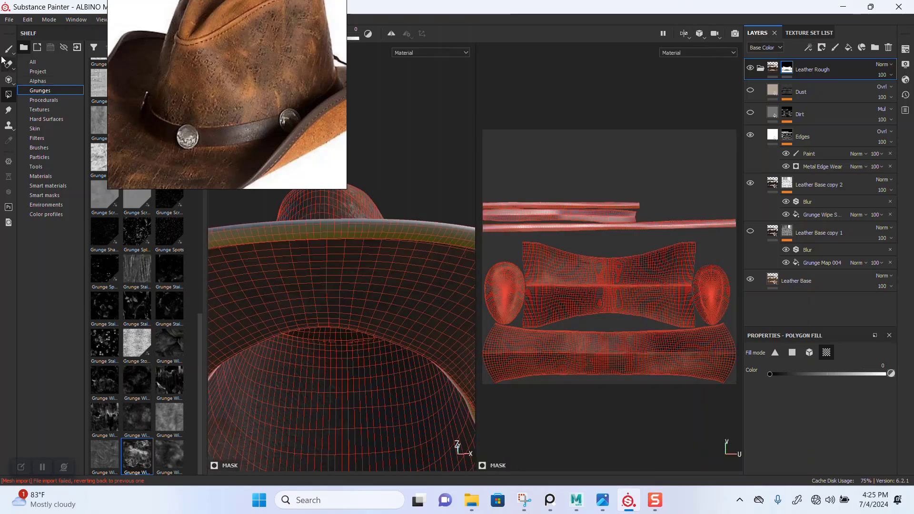
click(8, 48)
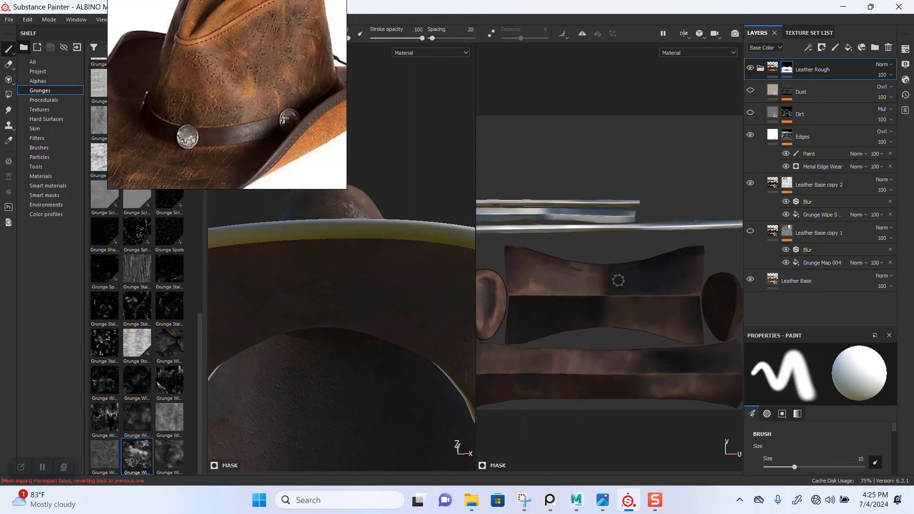
scroll(618, 280, down, 3)
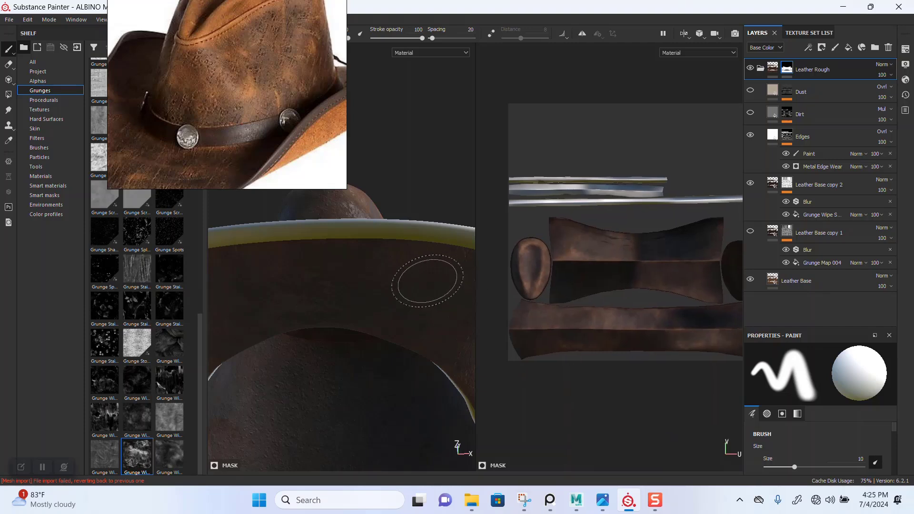
alt+right_drag(427, 281, 381, 253)
alt+drag(382, 253, 375, 332)
alt+middle_drag(376, 332, 373, 383)
alt+middle_drag(371, 234, 369, 272)
alt+right_drag(370, 271, 367, 264)
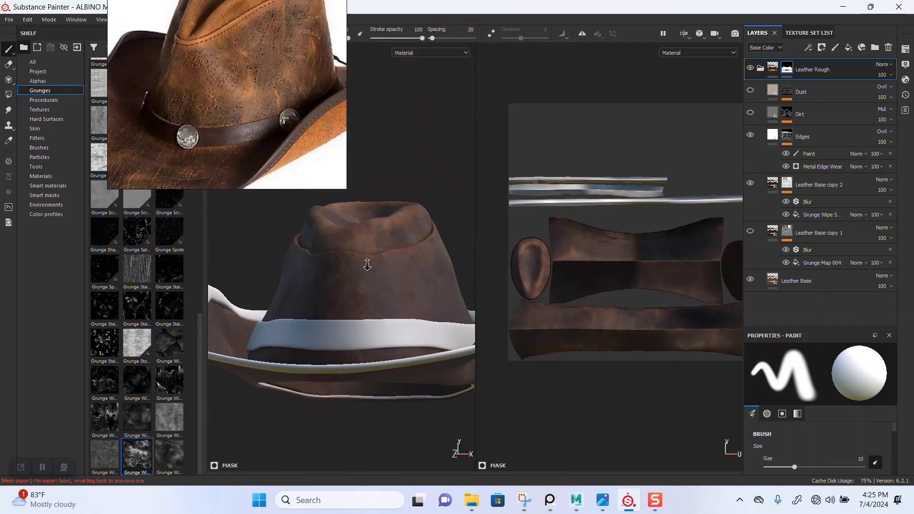
Inspect the leather on the crown and brim in the 3D view and on their UV islands in the 2D view.
alt+drag(368, 264, 377, 285)
alt+middle_drag(378, 285, 373, 267)
alt+drag(373, 267, 386, 273)
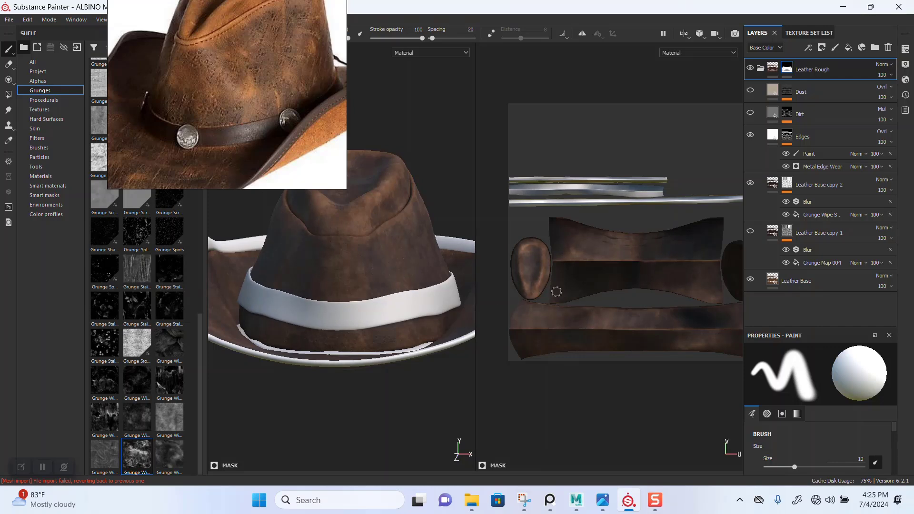
mouse_move(616, 302)
alt+right_down()
mouse_move(624, 286)
mouse_move(619, 296)
mouse_move(630, 308)
alt+right_up()
alt+middle_drag(650, 279, 654, 264)
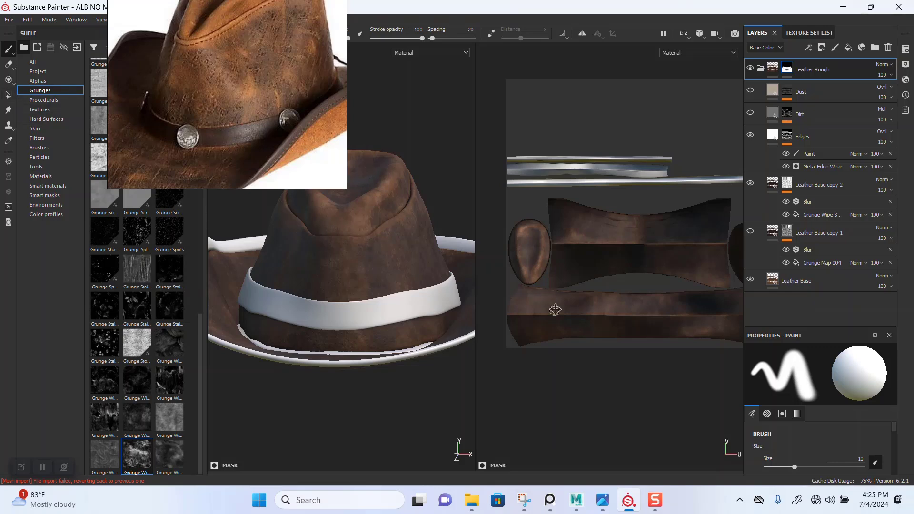
alt+middle_drag(555, 310, 578, 284)
mouse_move(571, 266)
alt+right_down()
mouse_move(586, 402)
mouse_move(563, 273)
alt+right_up()
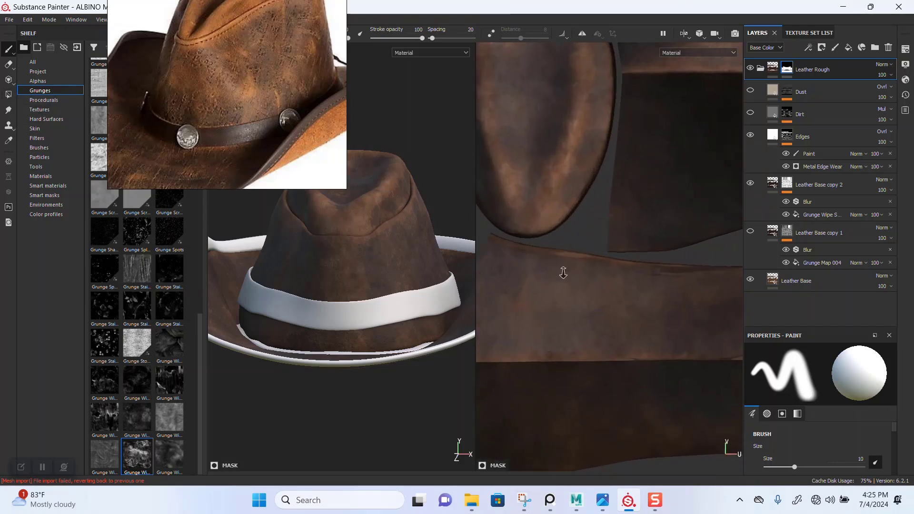
scroll(563, 273, down, 4)
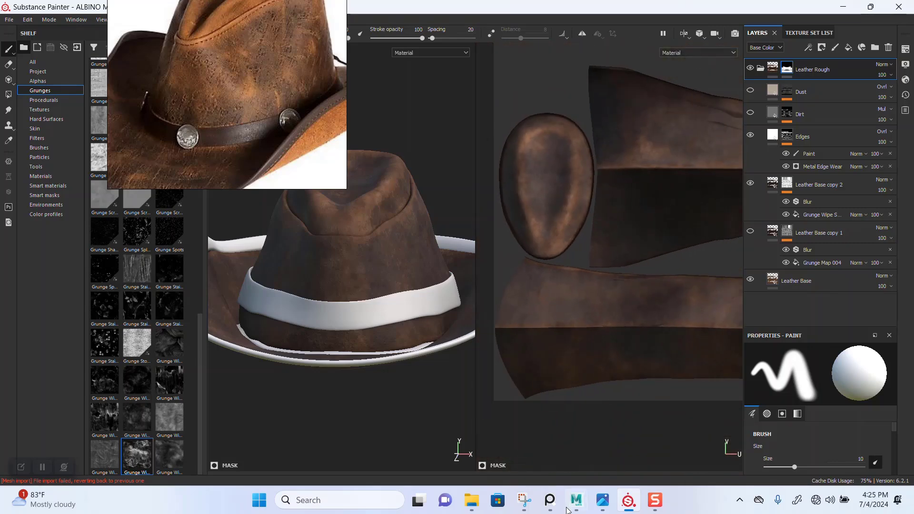
Switch to the Maya scene with the character, select the HAT mesh and isolate it in the viewport.
mouse_move(571, 509)
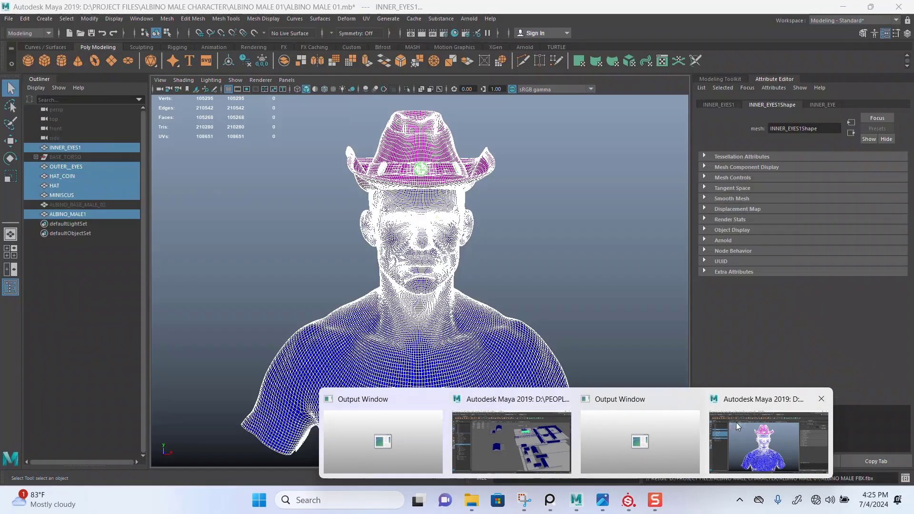
click(742, 434)
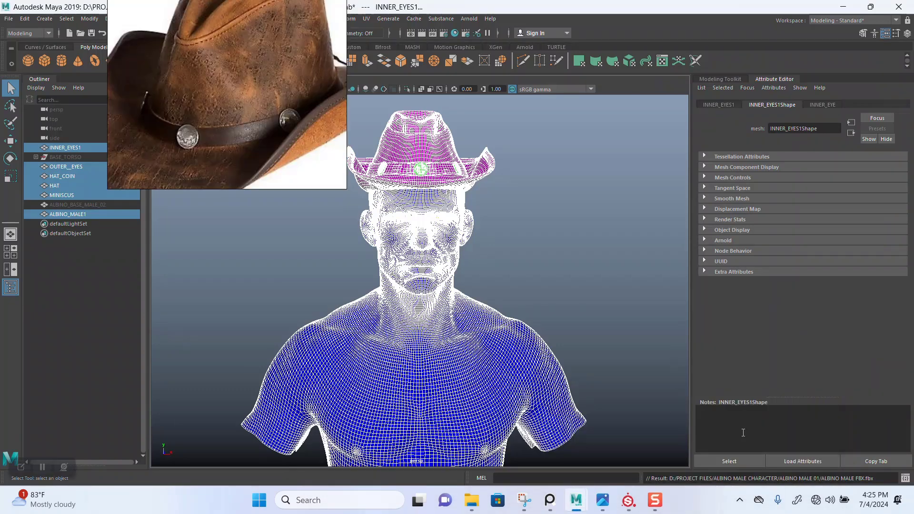
click(567, 266)
alt+middle_drag(535, 233, 524, 343)
click(412, 243)
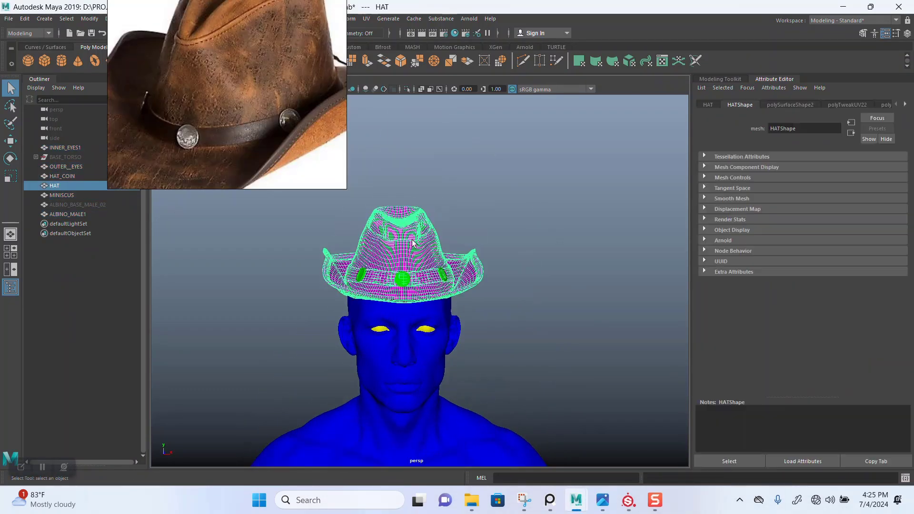
key(ctrl+1)
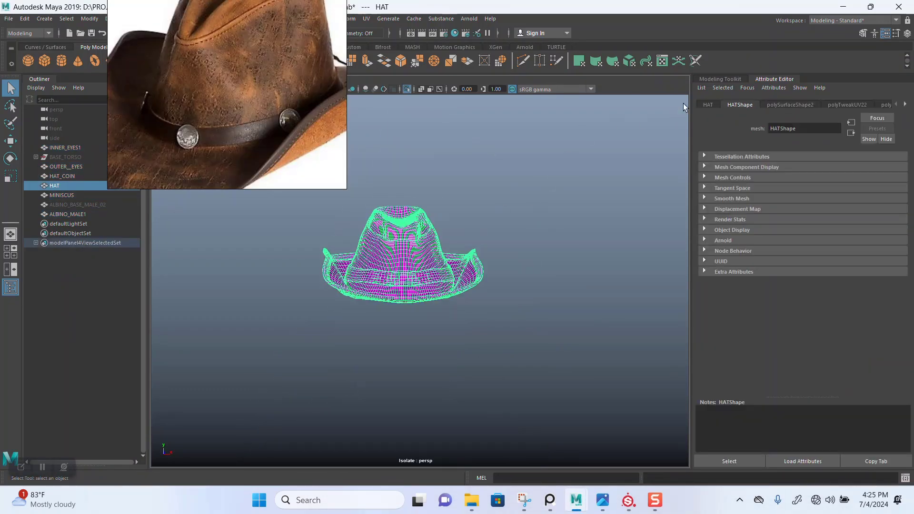
Change the workspace to UV Editing and frame the hat alongside its UV shells.
click(832, 22)
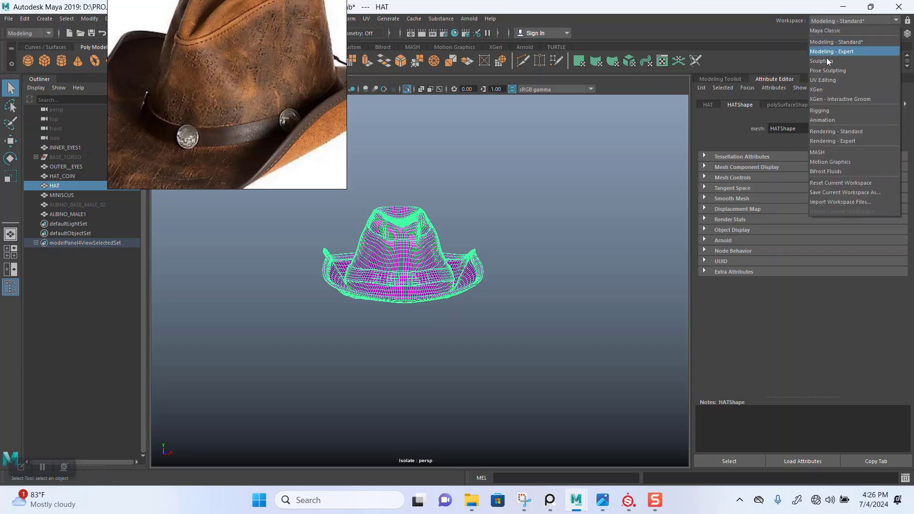
click(827, 81)
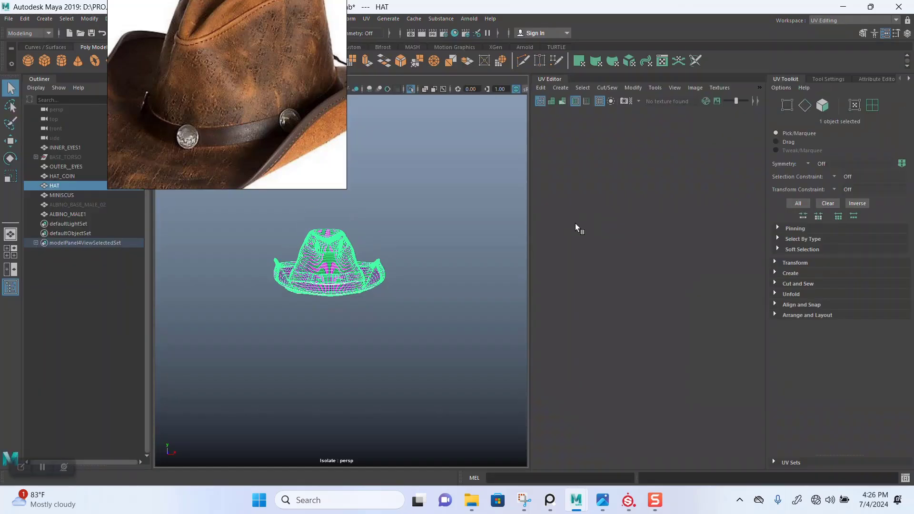
alt+right_drag(640, 303, 649, 314)
alt+middle_drag(649, 315, 683, 273)
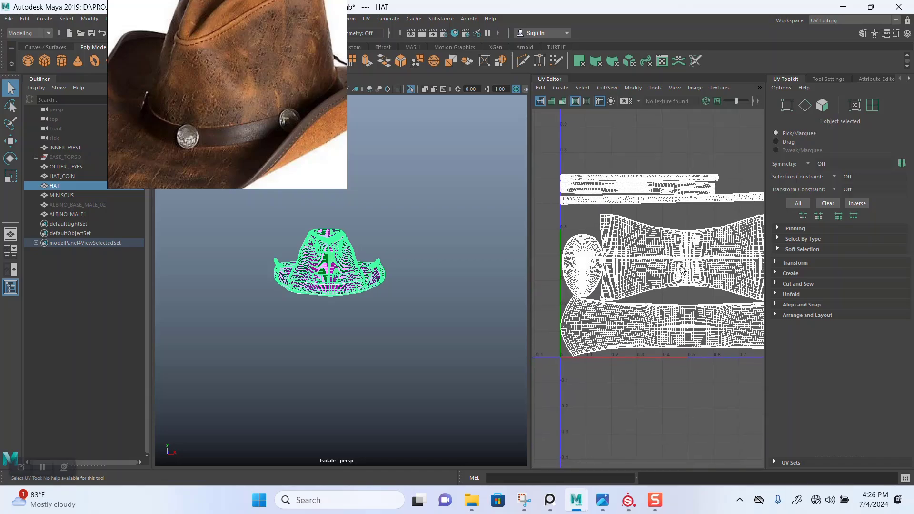
alt+right_drag(684, 274, 612, 302)
alt+middle_drag(612, 302, 642, 287)
alt+right_drag(642, 288, 591, 340)
alt+middle_drag(373, 262, 383, 295)
alt+right_drag(383, 295, 384, 329)
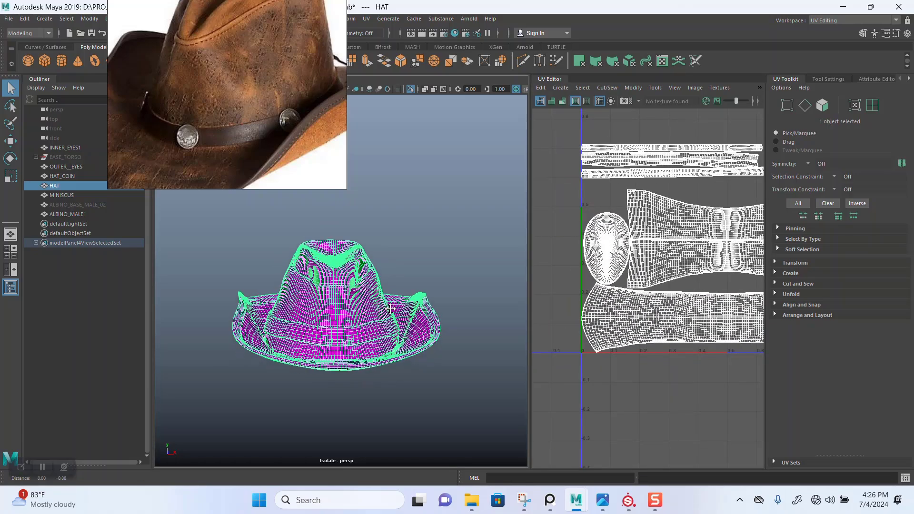
alt+middle_drag(384, 329, 382, 304)
mouse_move(382, 305)
alt+right_down()
mouse_move(371, 322)
mouse_move(369, 308)
alt+right_up()
alt+drag(368, 307, 460, 257)
Enable UV shell selection and check which part of the hat the lowest, widest shell covers.
right_drag(636, 277, 608, 307)
right_click(637, 318)
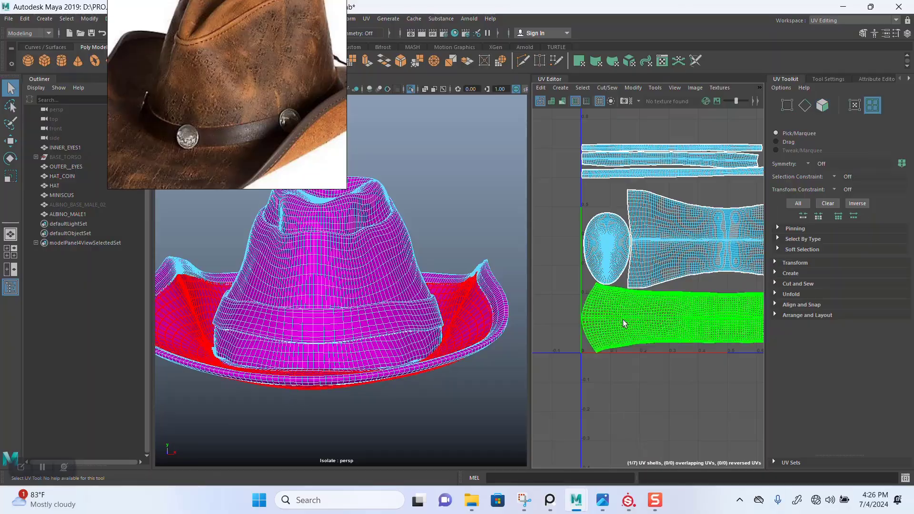
click(624, 323)
mouse_move(422, 332)
alt+mouse_down()
mouse_move(425, 343)
mouse_move(434, 289)
mouse_move(434, 316)
mouse_move(415, 342)
alt+mouse_up()
scroll(655, 301, down, 2)
alt+middle_drag(655, 303, 599, 295)
click(583, 190)
click(587, 164)
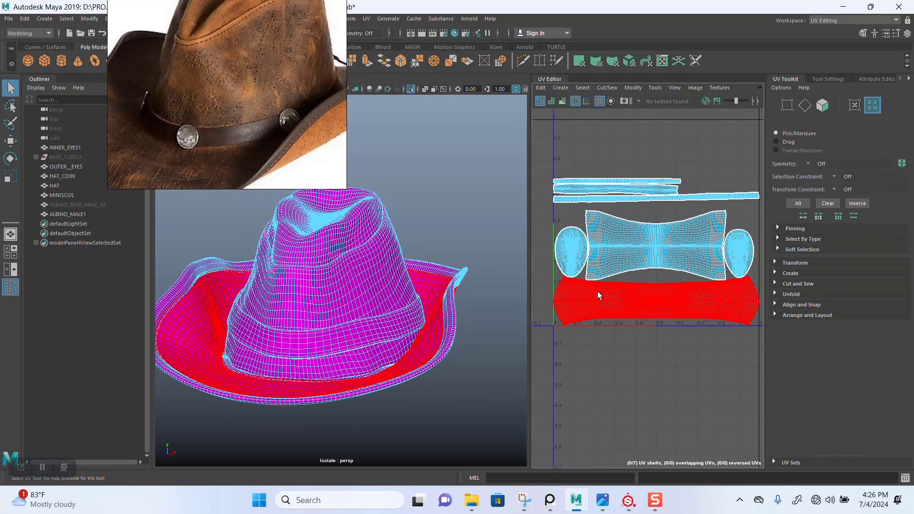
Widen the UV Editor and select the lengthwise edge loop through the middle of the brim's UV shell.
drag(527, 251, 483, 254)
alt+right_drag(657, 335, 630, 335)
alt+middle_drag(631, 335, 637, 303)
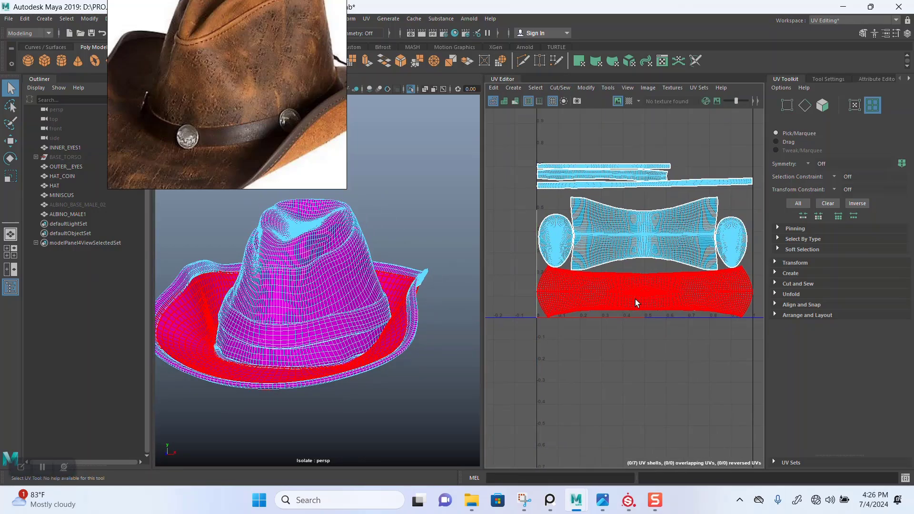
alt+right_drag(637, 303, 682, 219)
right_click(686, 246)
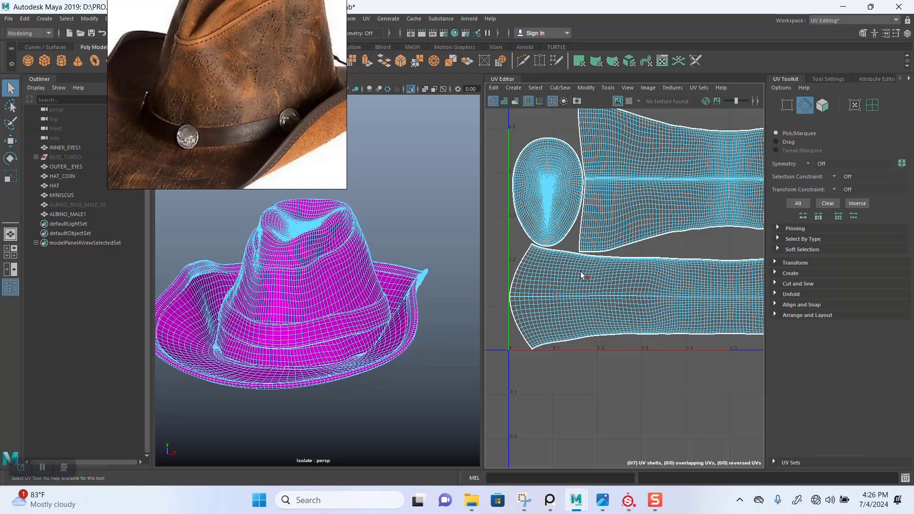
alt+right_drag(584, 274, 511, 341)
alt+middle_drag(510, 341, 615, 309)
alt+right_drag(593, 255, 576, 304)
alt+middle_drag(578, 294, 614, 275)
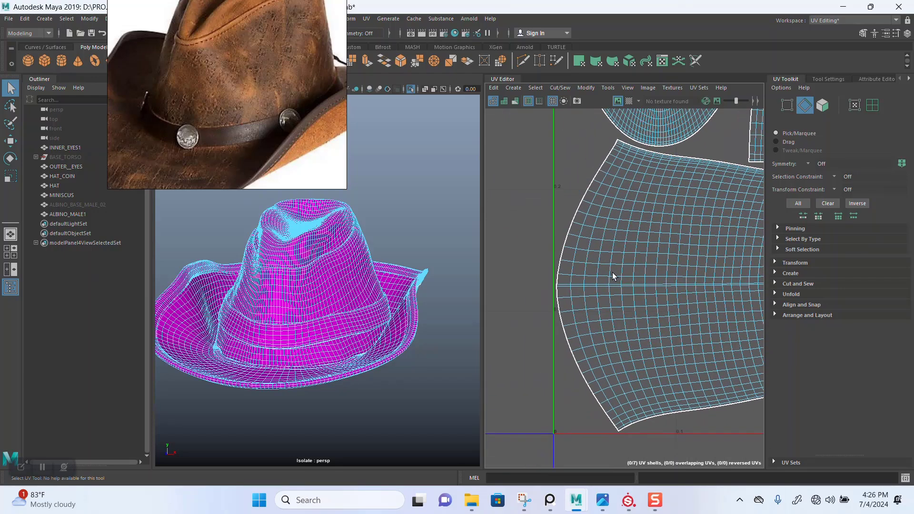
alt+right_drag(589, 276, 558, 323)
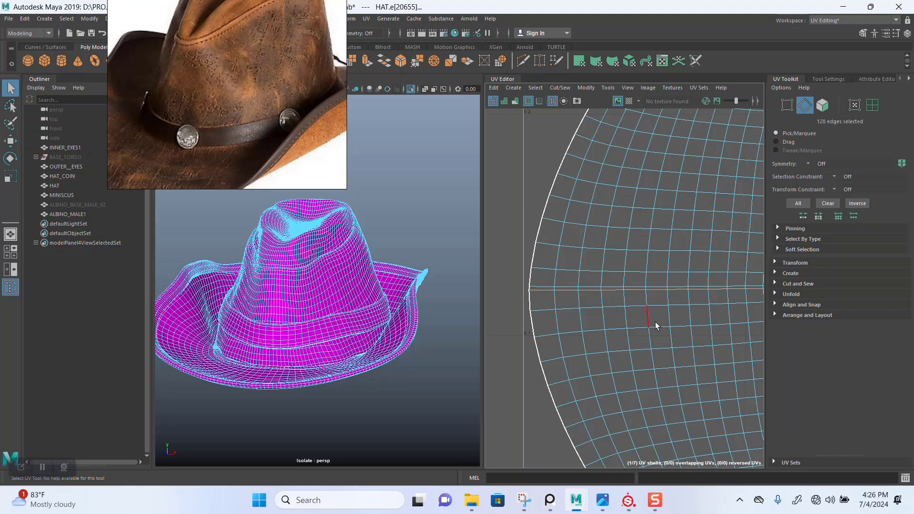
alt+drag(389, 290, 404, 286)
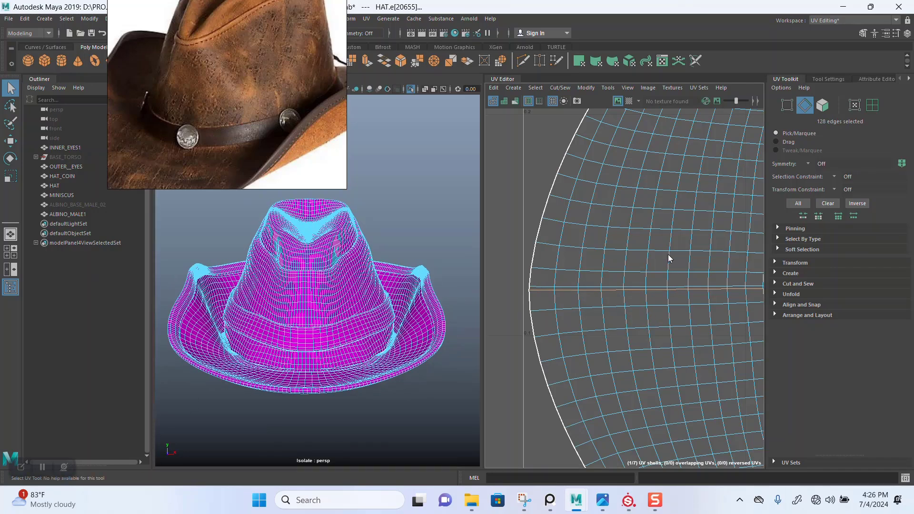
Select the brim's whole UV shell and isolate its faces in the viewport.
right_drag(668, 255, 627, 241)
click(663, 259)
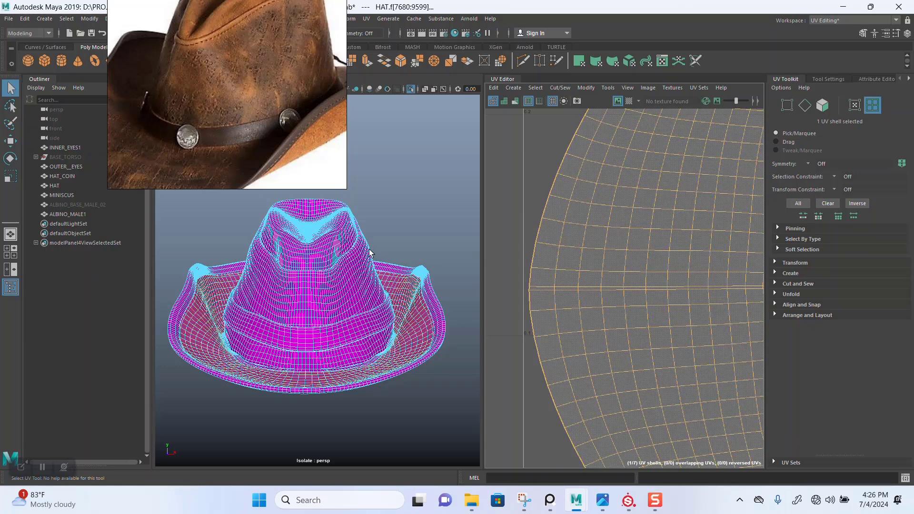
key(ctrl+1)
key(ctrl+1)
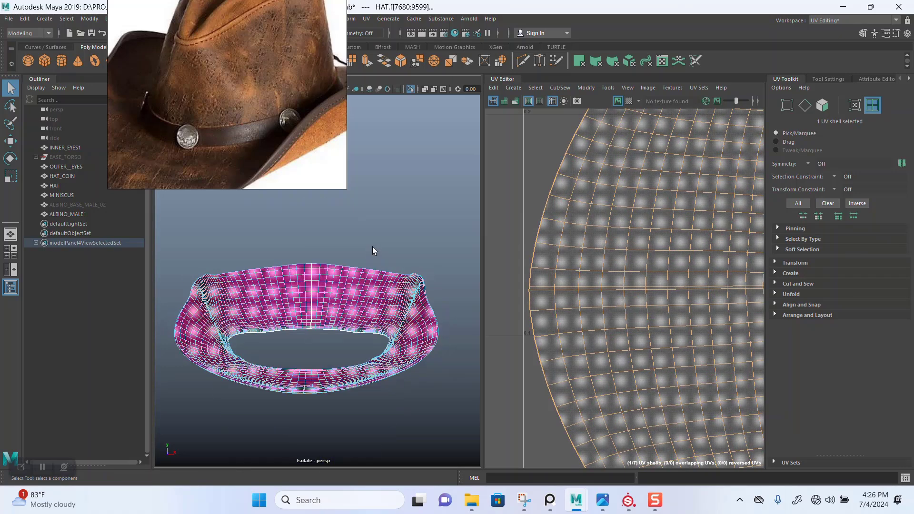
click(373, 251)
alt+drag(385, 262, 384, 272)
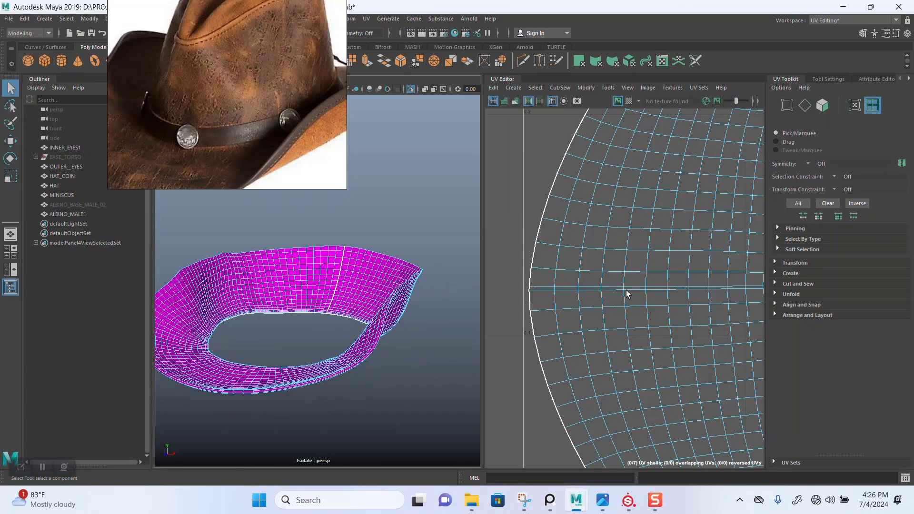
Cut the brim's UV shell along the lengthwise edge loop through its middle.
right_drag(608, 290, 602, 273)
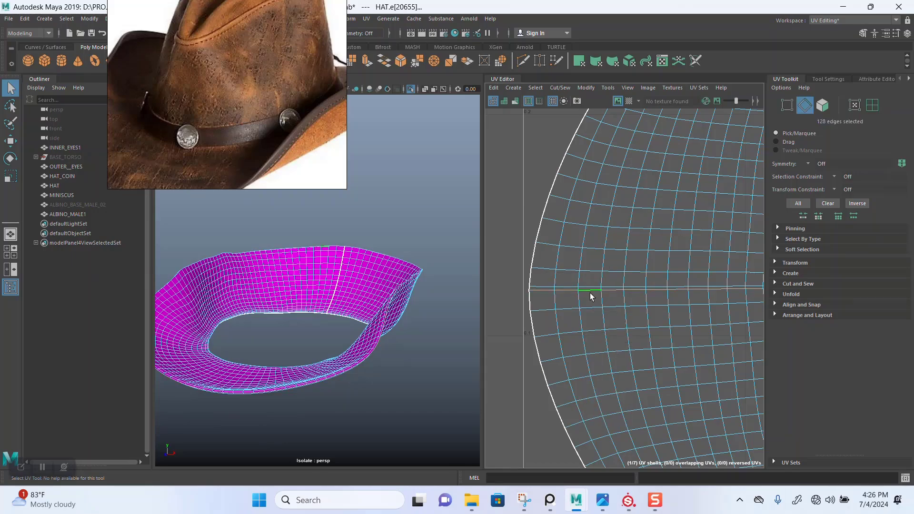
mouse_move(388, 298)
alt+mouse_down()
mouse_move(387, 323)
mouse_move(404, 306)
mouse_move(383, 271)
mouse_move(407, 310)
mouse_move(384, 286)
mouse_move(401, 267)
mouse_move(373, 305)
mouse_move(353, 281)
mouse_move(378, 304)
alt+mouse_up()
alt+right_drag(380, 307, 357, 285)
alt+right_drag(676, 331, 610, 157)
alt+middle_drag(704, 284, 593, 270)
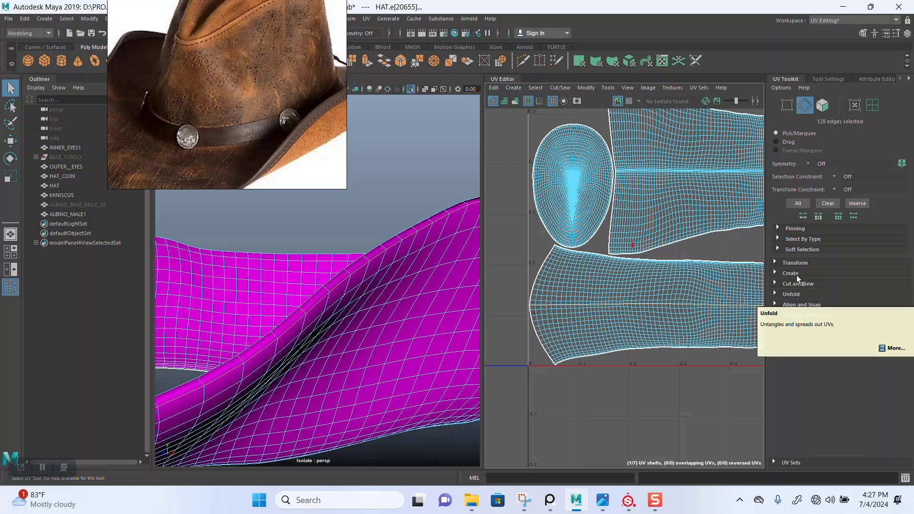
click(793, 283)
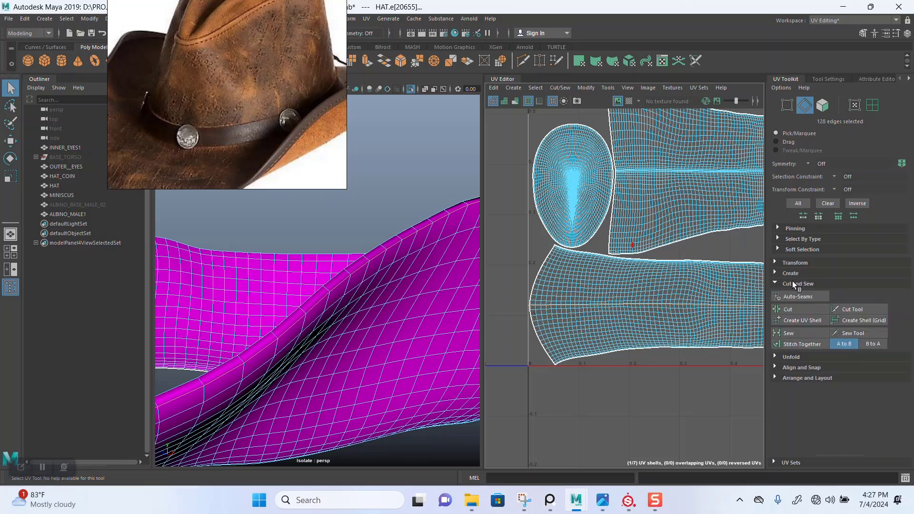
click(795, 310)
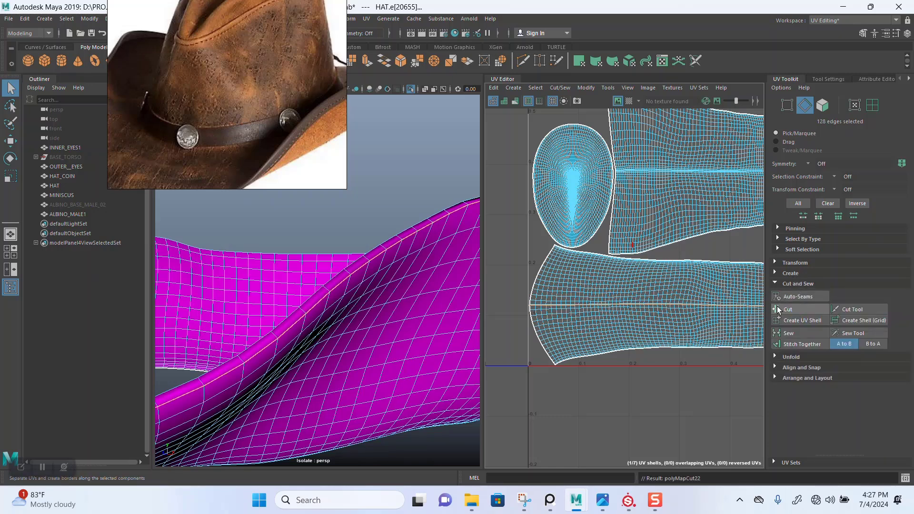
Check the cut by selecting the lower half of the brim as its own UV shell and inspecting the seam.
right_click(734, 246)
click(708, 233)
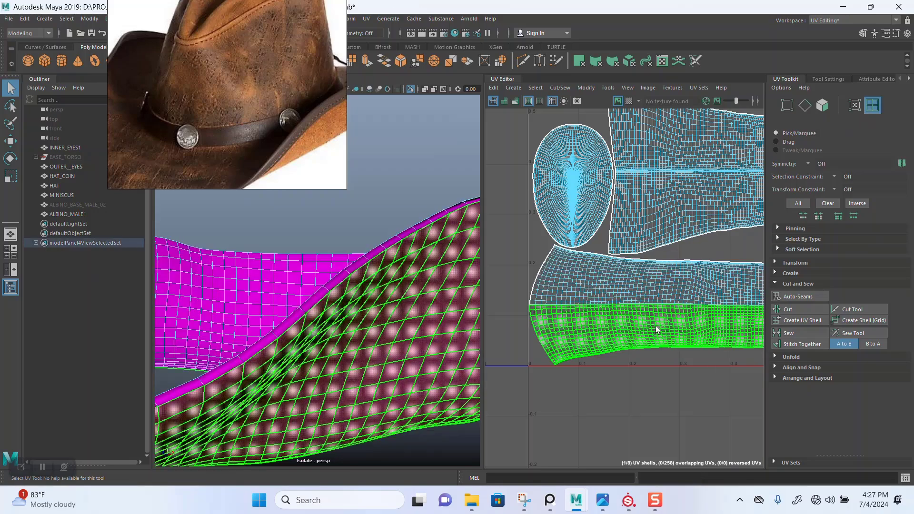
click(656, 325)
scroll(667, 388, down, 3)
key(a)
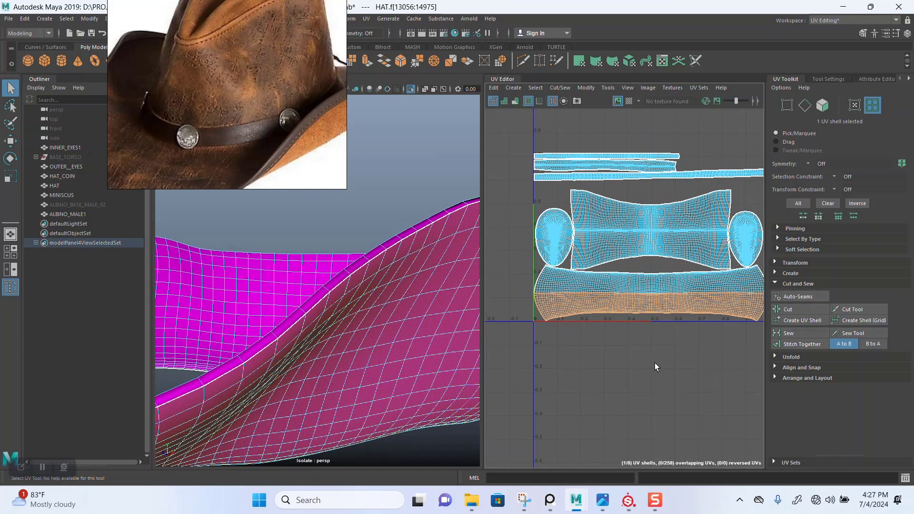
scroll(592, 312, up, 10)
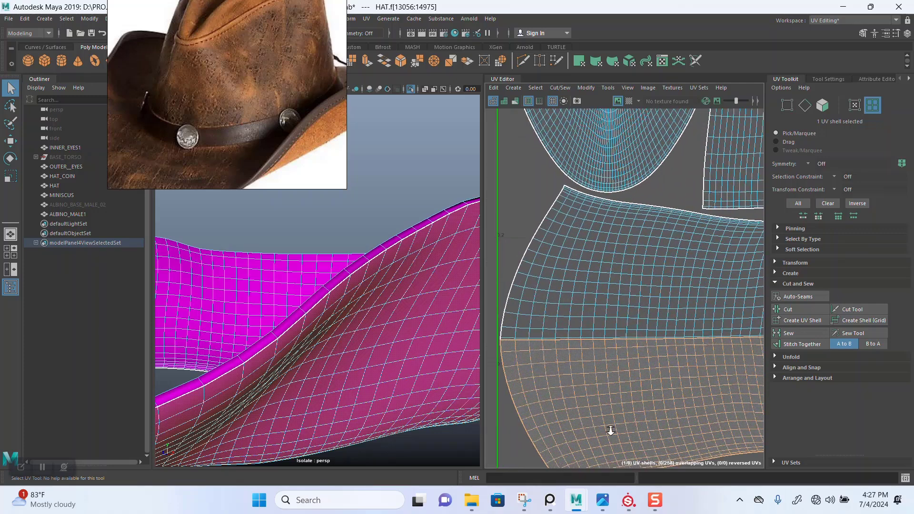
scroll(611, 430, up, 8)
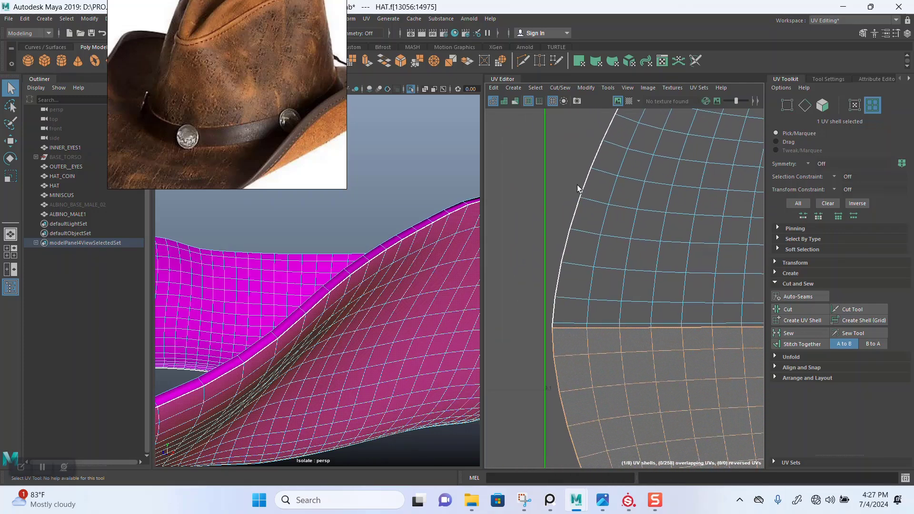
click(559, 163)
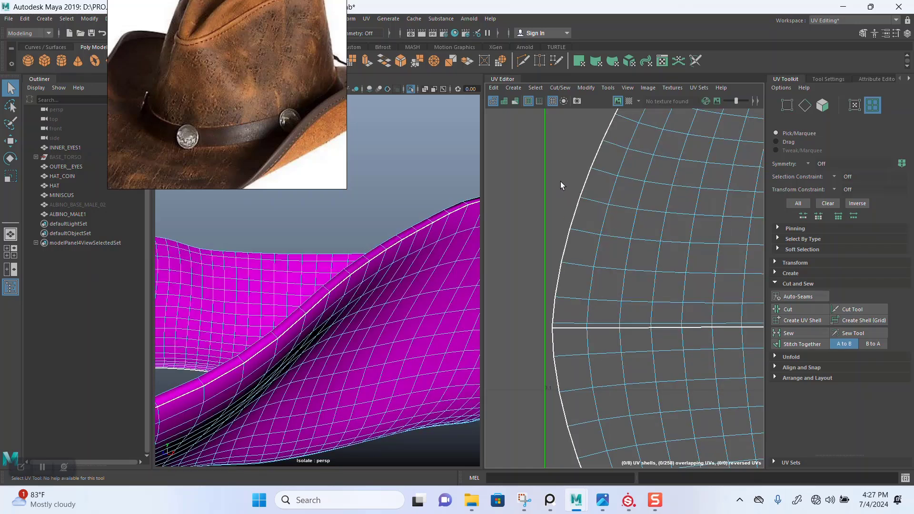
scroll(578, 217, down, 6)
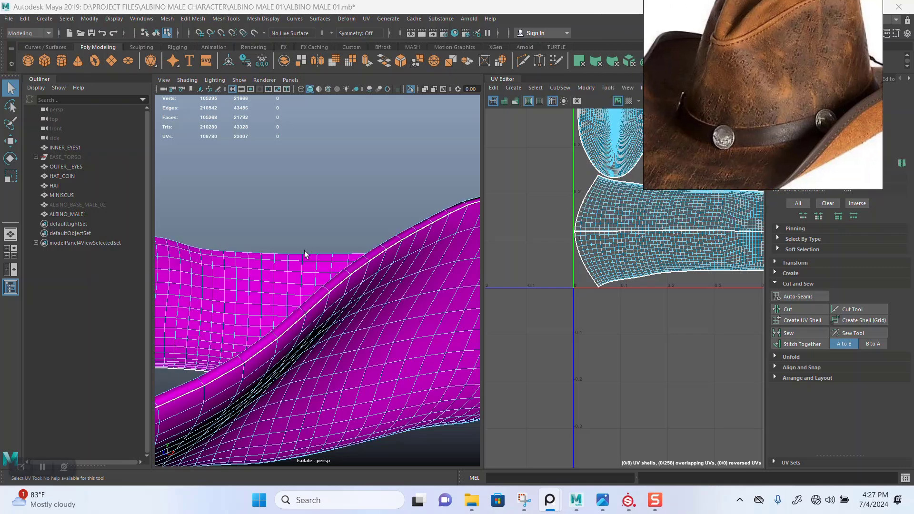
Turn off isolation, return to object mode and select all the visible character and hat meshes.
scroll(365, 162, down, 3)
key(ctrl+1)
right_click(387, 158)
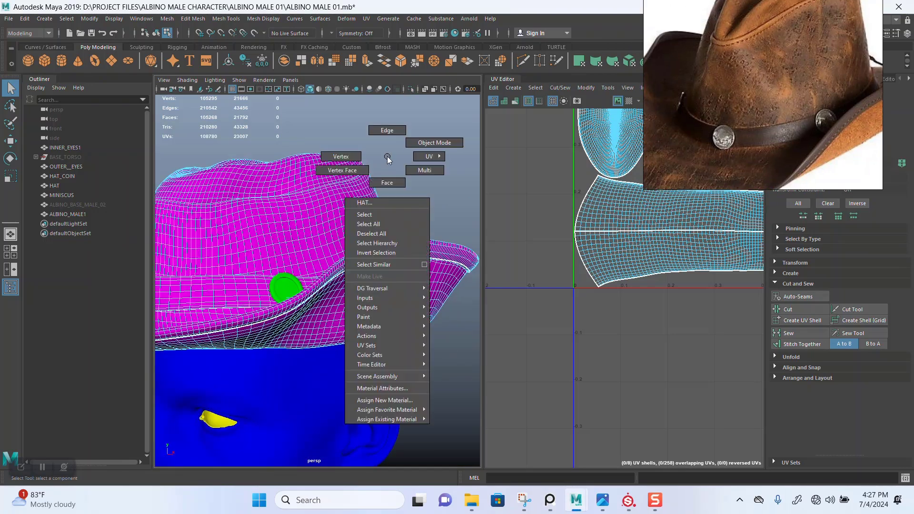
click(413, 144)
scroll(286, 157, down, 5)
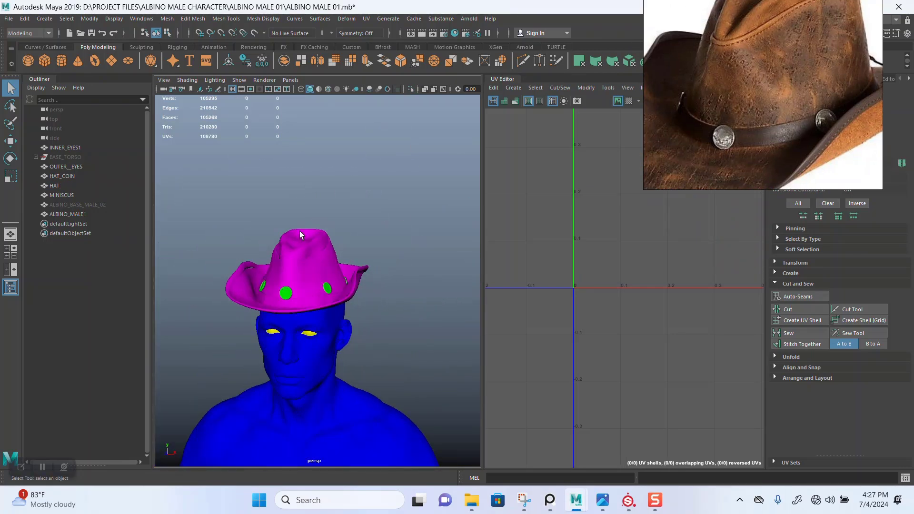
drag(261, 152, 409, 466)
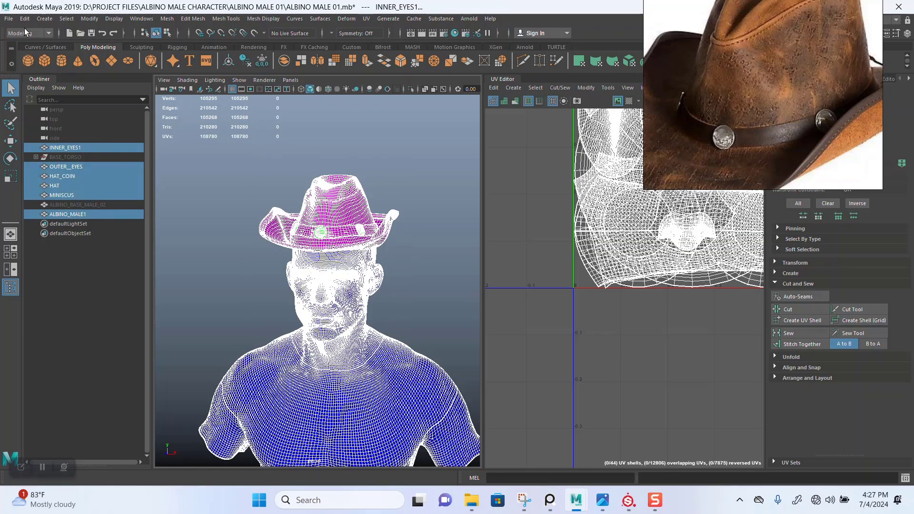
Export the selected meshes as FBX, overwriting ALBINO MALE FBX.fbx in the ALBINO MALE 01 folder.
click(11, 22)
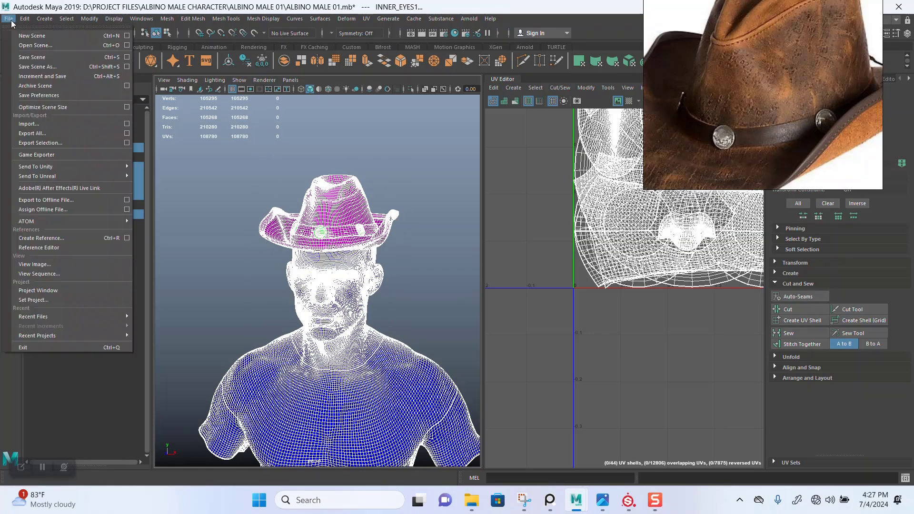
click(52, 145)
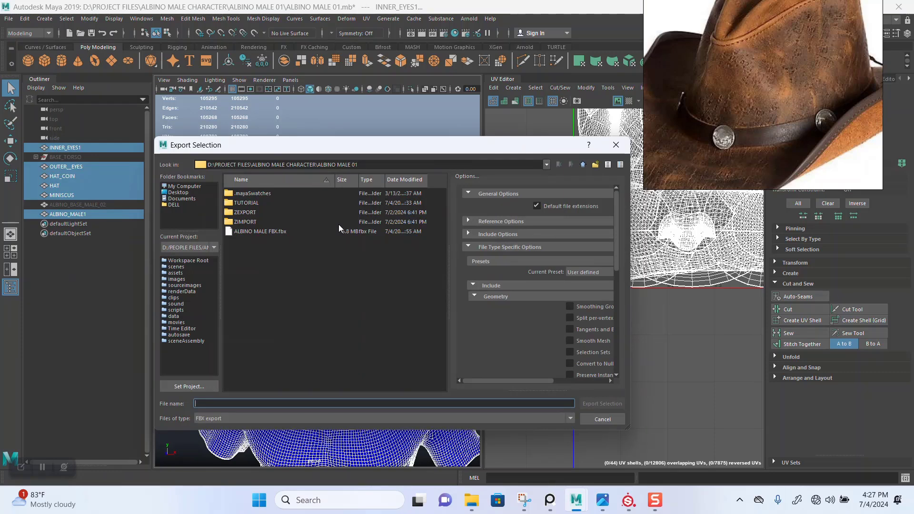
click(272, 233)
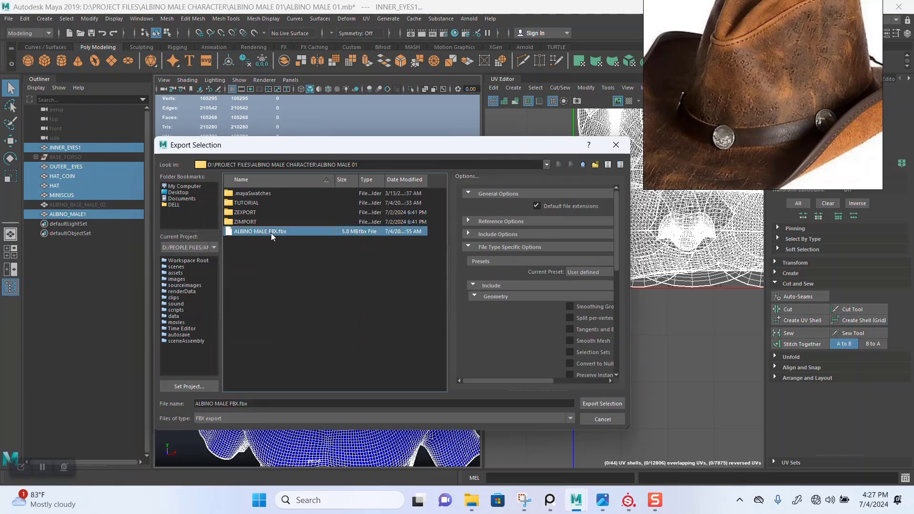
click(584, 407)
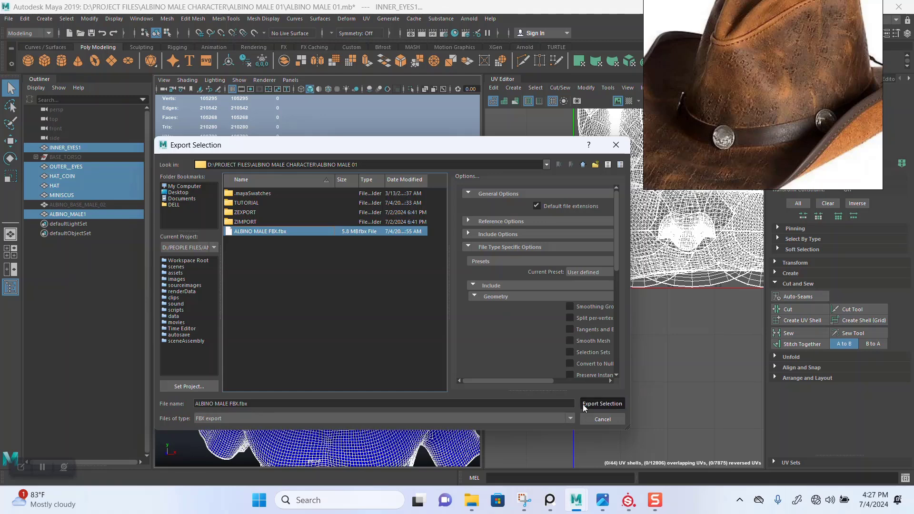
click(376, 304)
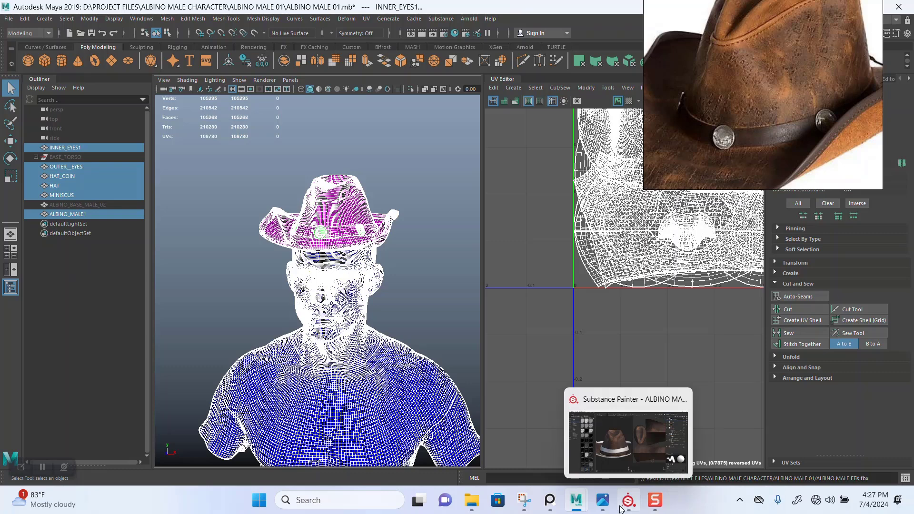
Switch to Substance Painter and show all texture sets again, moving the hat reference image aside.
click(621, 509)
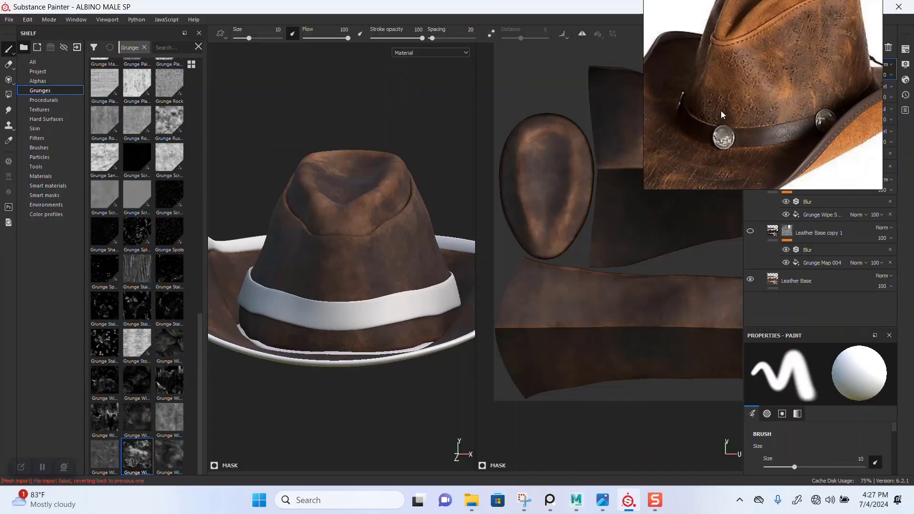
drag(722, 114, 286, 70)
click(812, 33)
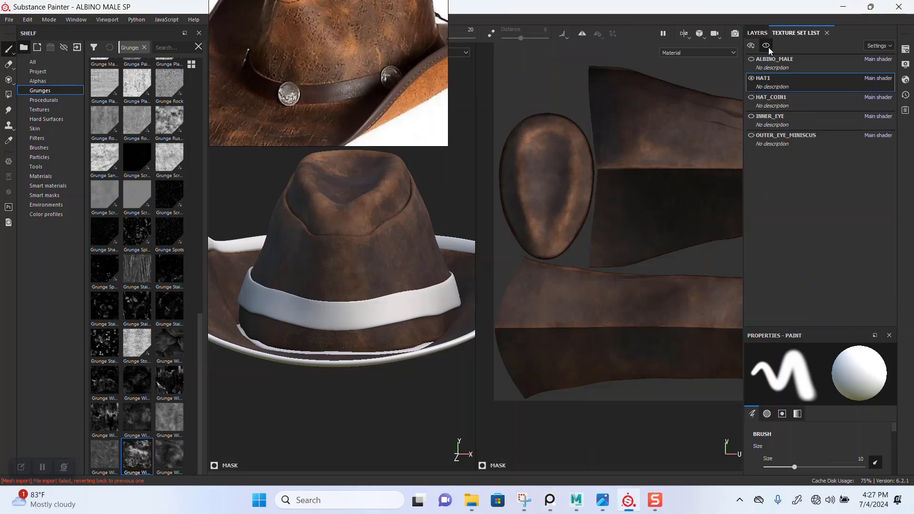
click(767, 47)
drag(269, 93, 789, 158)
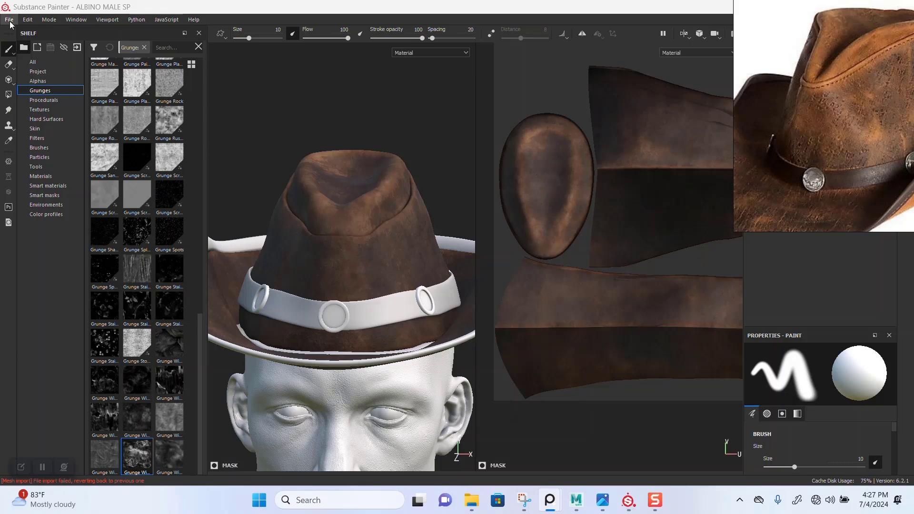
drag(802, 136, 682, 136)
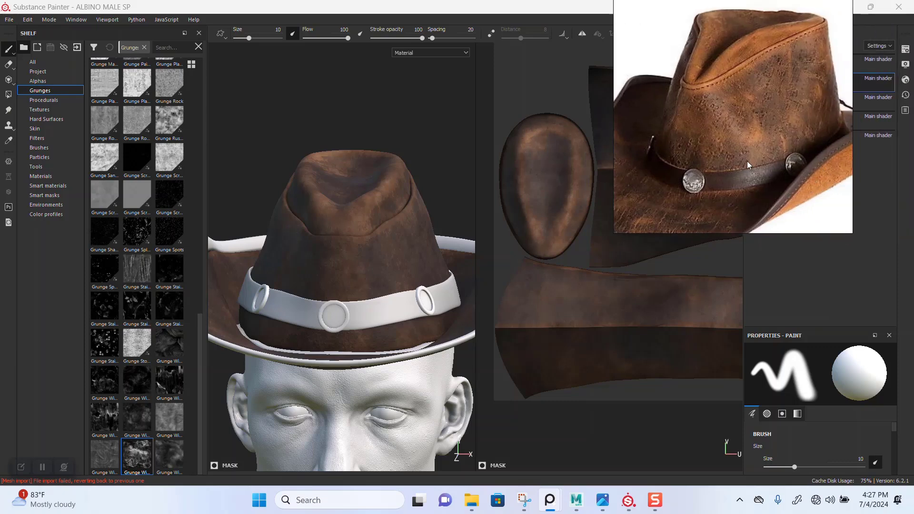
drag(747, 161, 844, 165)
Reload the project mesh from ALBINO MALE FBX.fbx in the ALBINO MALE 01 folder through the project configuration.
click(6, 20)
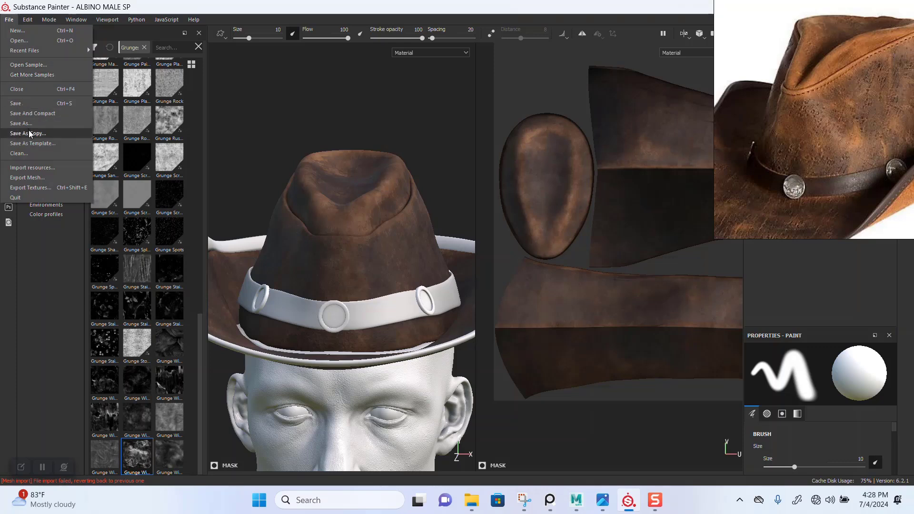
mouse_move(32, 20)
click(42, 51)
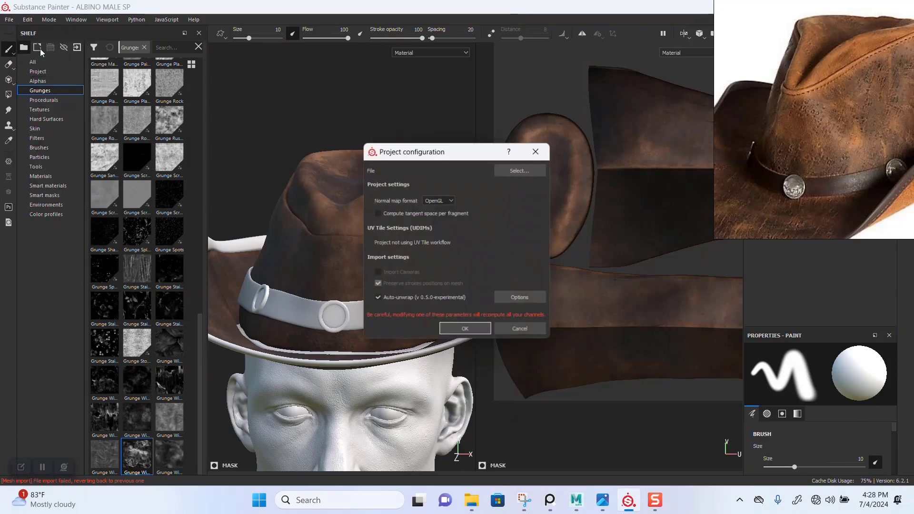
click(510, 171)
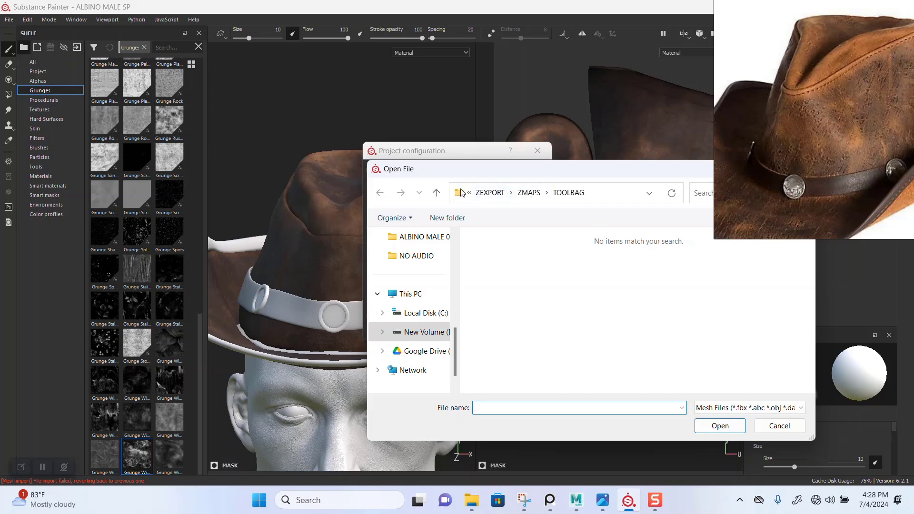
click(492, 193)
click(497, 194)
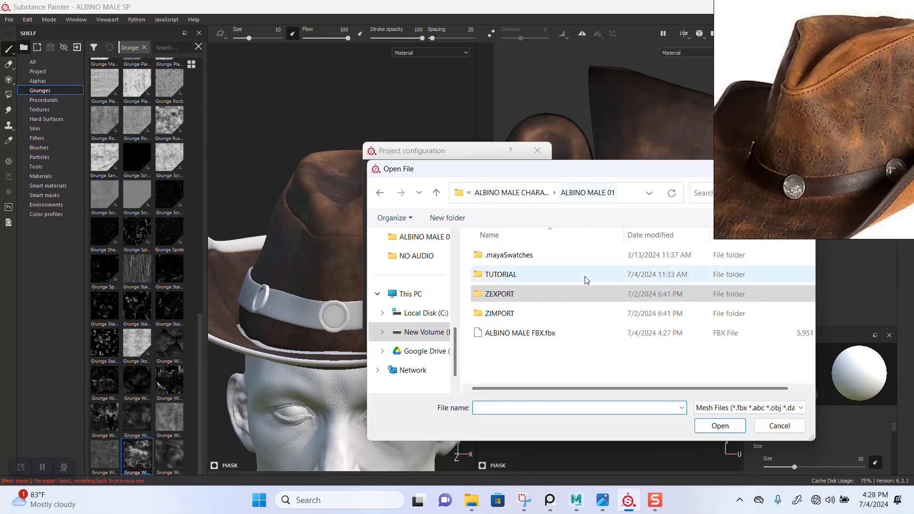
double_click(538, 334)
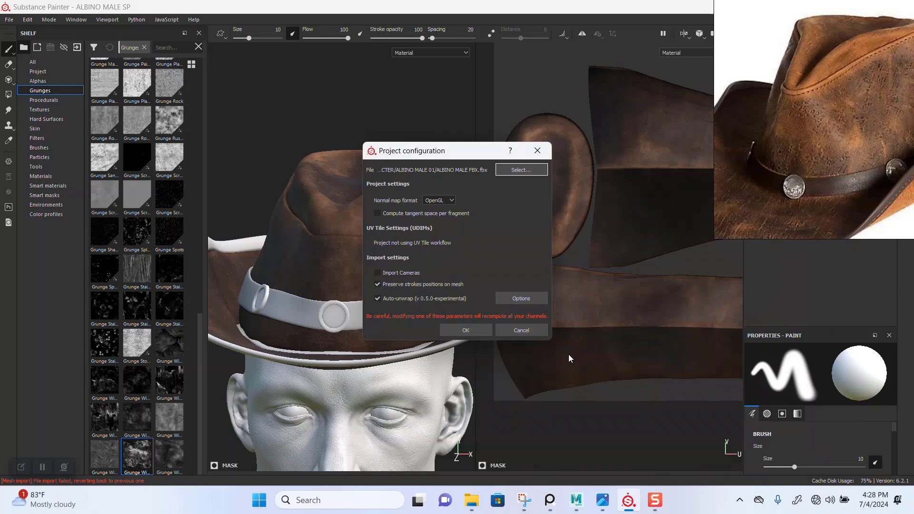
click(468, 332)
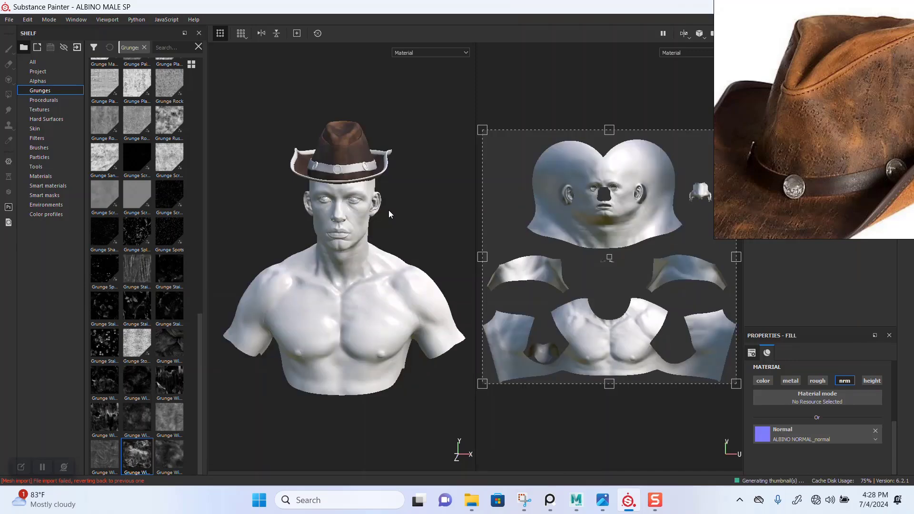
Make HAT1 the active texture set and show only that set, framing the hat in the 3D view.
scroll(389, 210, up, 2)
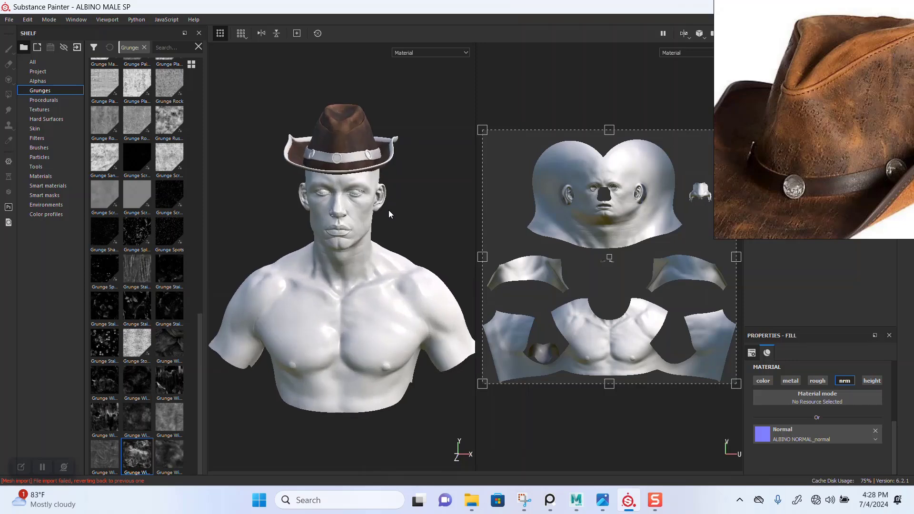
ctrl+alt+right_click(351, 127)
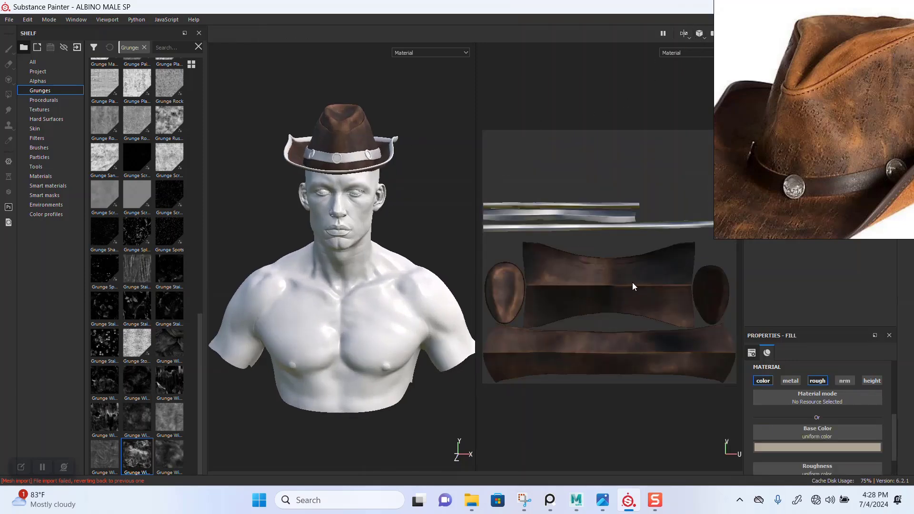
drag(789, 192, 51, 155)
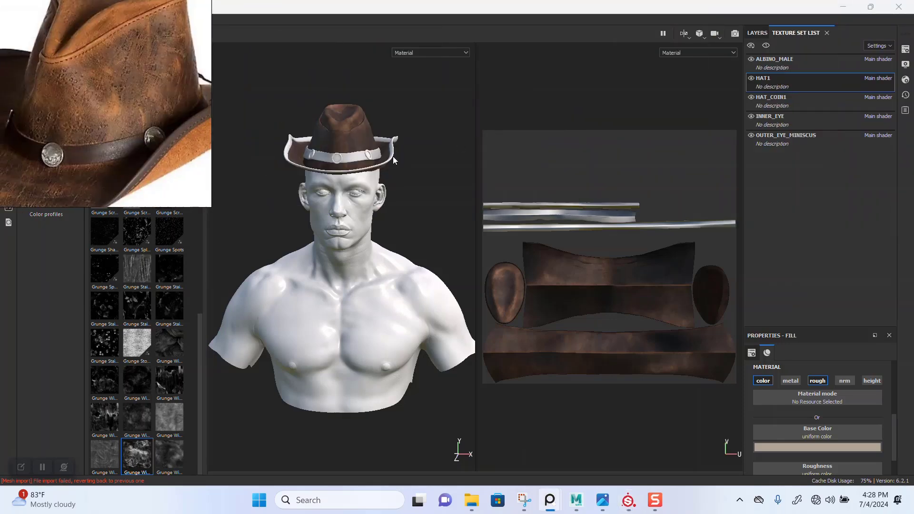
click(764, 33)
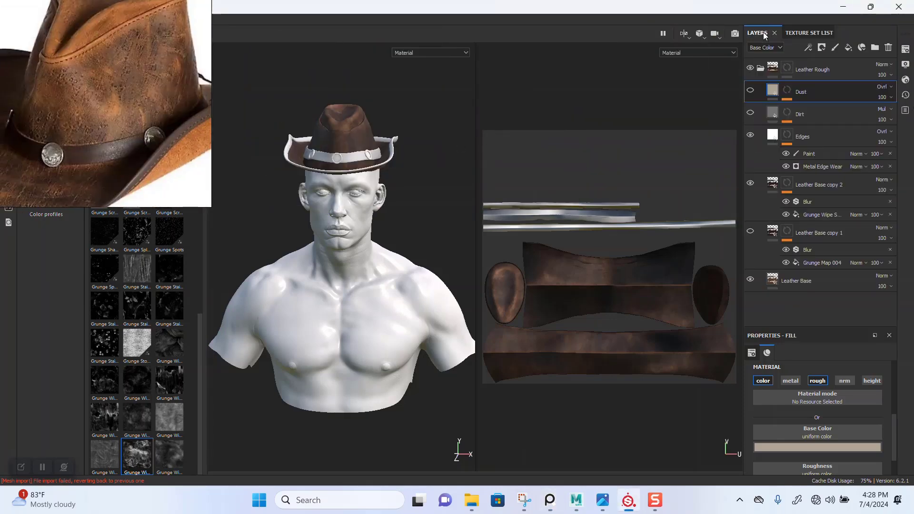
click(809, 32)
click(767, 45)
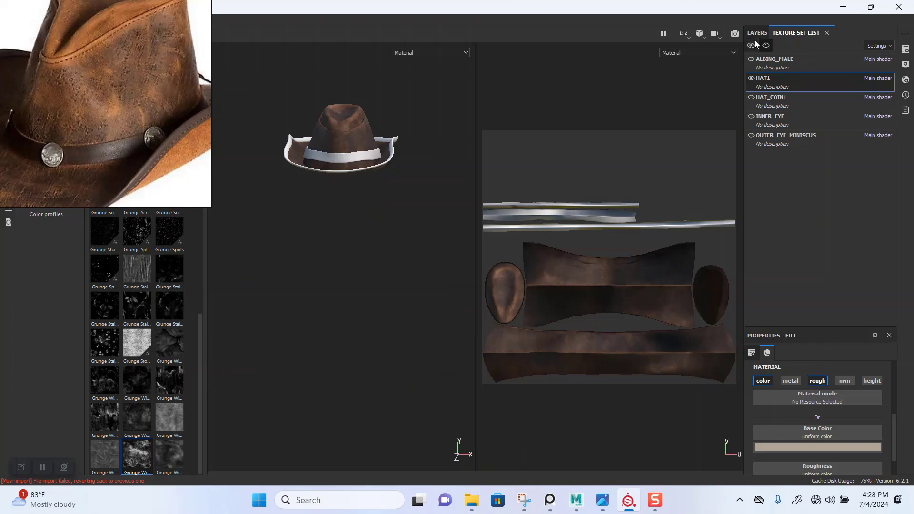
scroll(332, 303, down, 2)
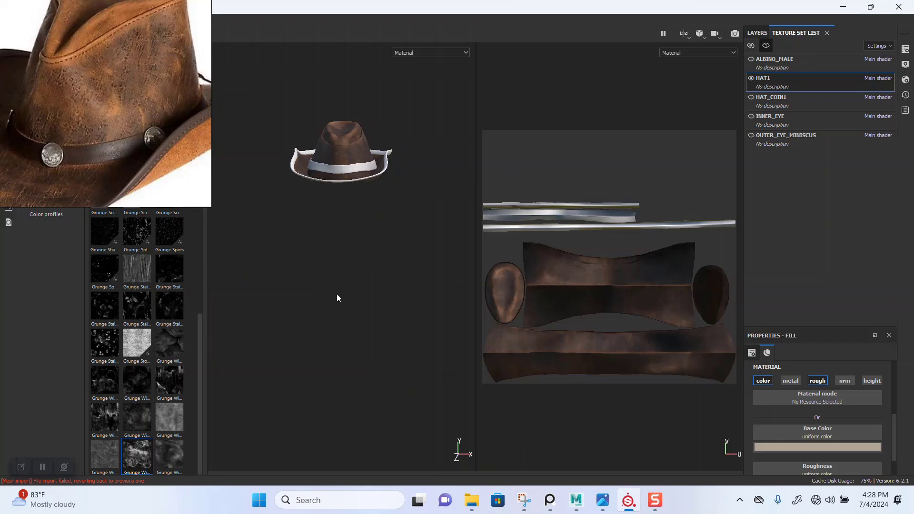
alt+right_drag(339, 272, 342, 342)
alt+middle_drag(333, 267, 320, 403)
alt+right_drag(343, 279, 359, 402)
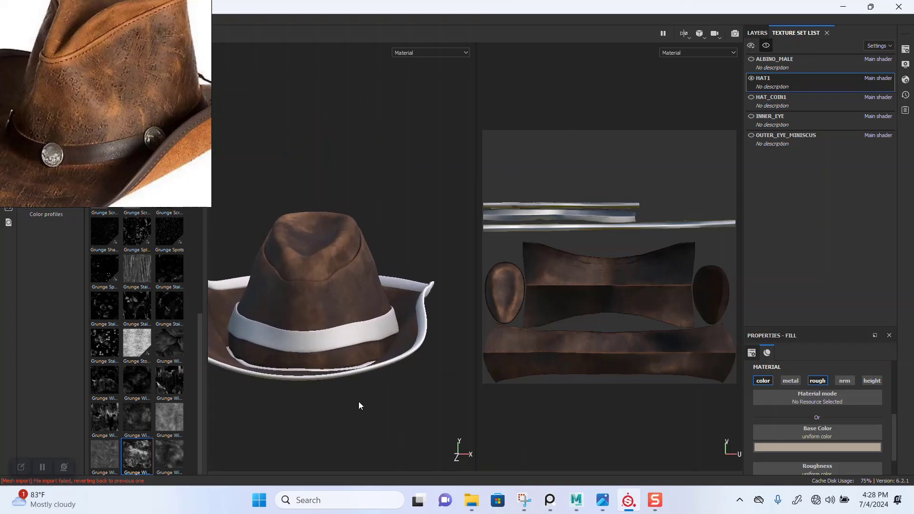
alt+drag(359, 406, 395, 402)
Mask the brim out of the Leather Rough folder with a UV-chunk Polygon Fill of colour 0.
click(757, 33)
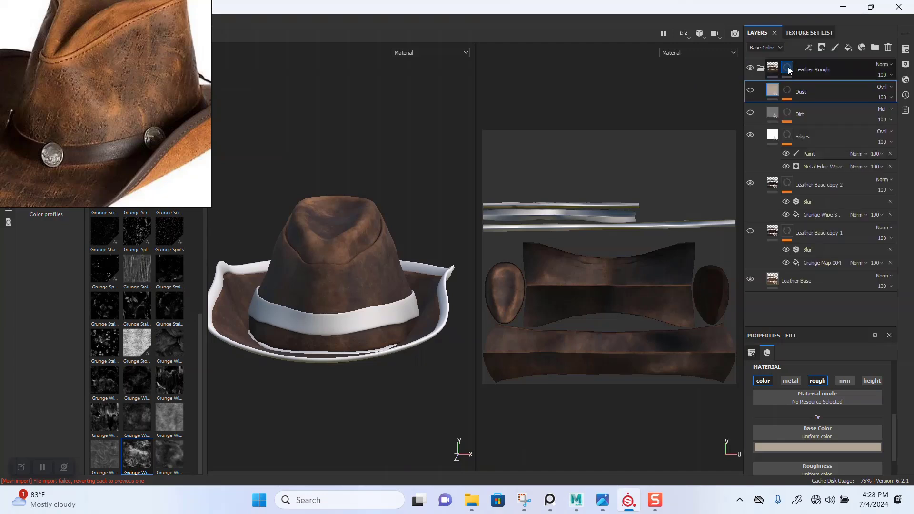
click(787, 70)
mouse_move(133, 118)
right_down()
mouse_move(365, 89)
mouse_move(467, 54)
right_up()
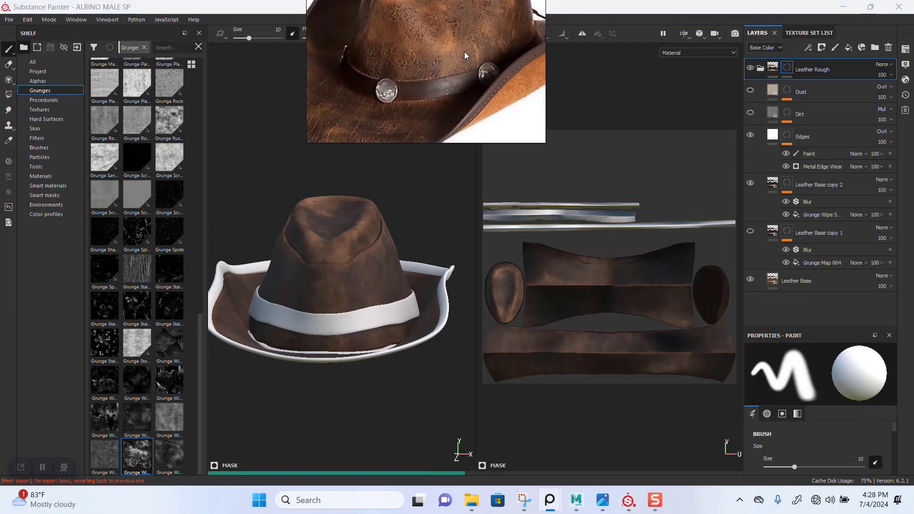
click(9, 95)
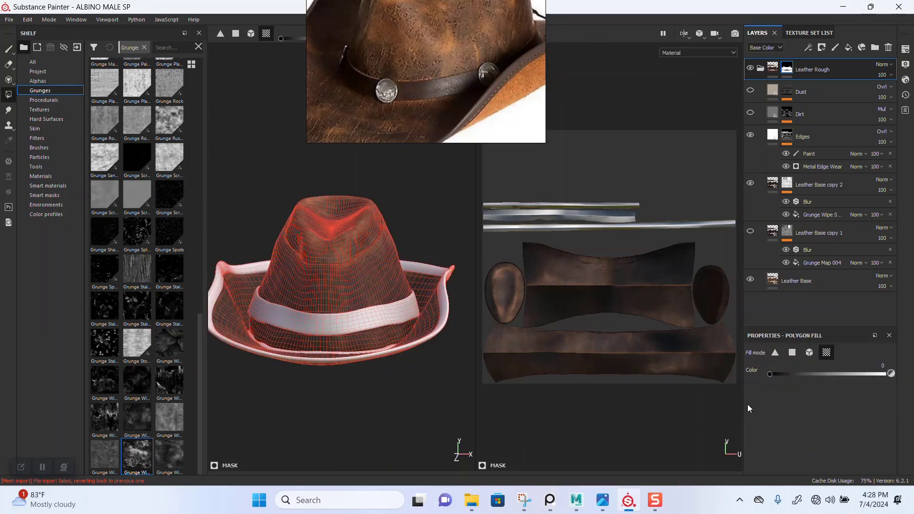
click(570, 361)
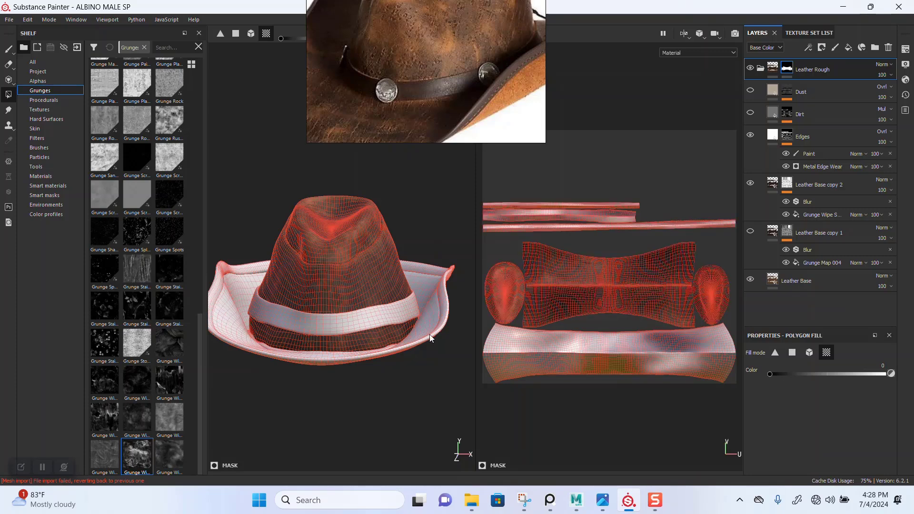
Undo and repeat the mask fill on the brim's lower UV half, and inspect the seam between the halves.
alt+right_drag(353, 302, 348, 380)
key(ctrl+z)
alt+right_drag(609, 382, 629, 474)
click(589, 325)
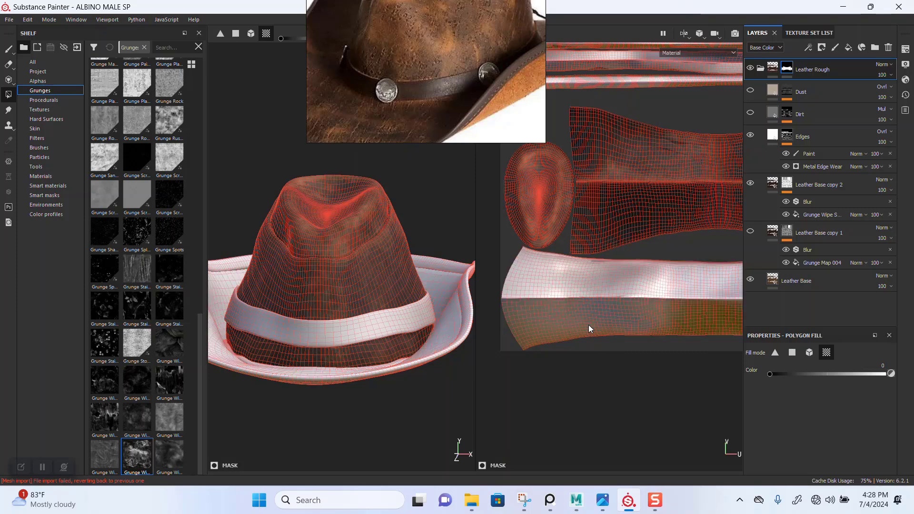
alt+right_drag(589, 325, 562, 419)
alt+middle_drag(557, 400, 647, 358)
alt+right_drag(580, 297, 545, 320)
alt+middle_drag(544, 320, 617, 317)
alt+right_drag(610, 299, 623, 342)
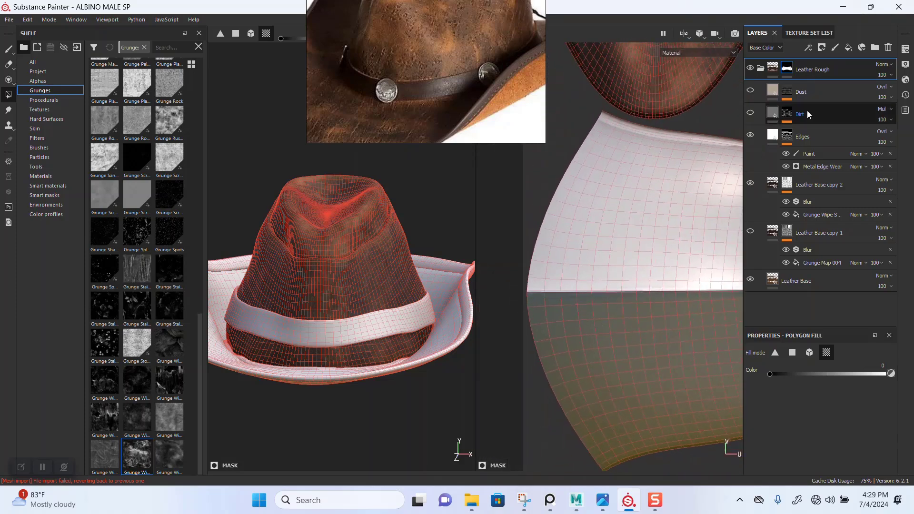
Set up a mesh map bake for the HAT1 texture set with every map selected except Normal.
click(905, 50)
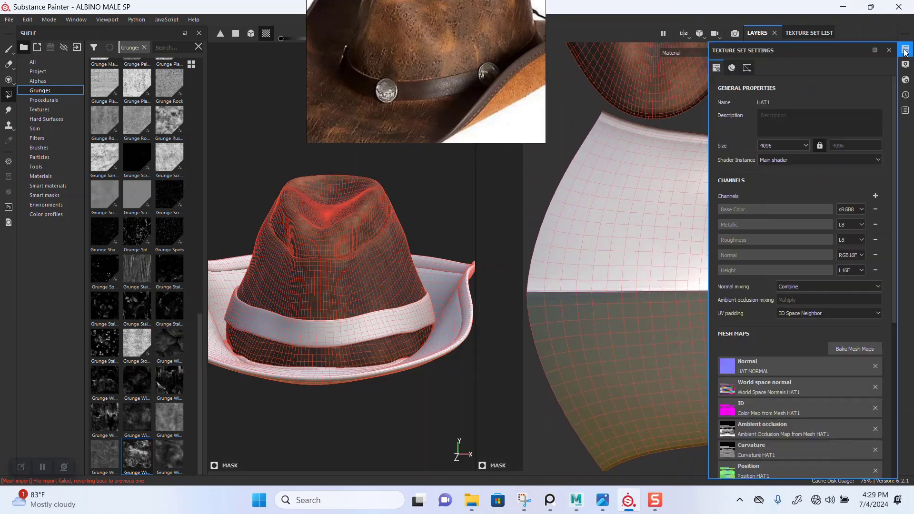
click(848, 348)
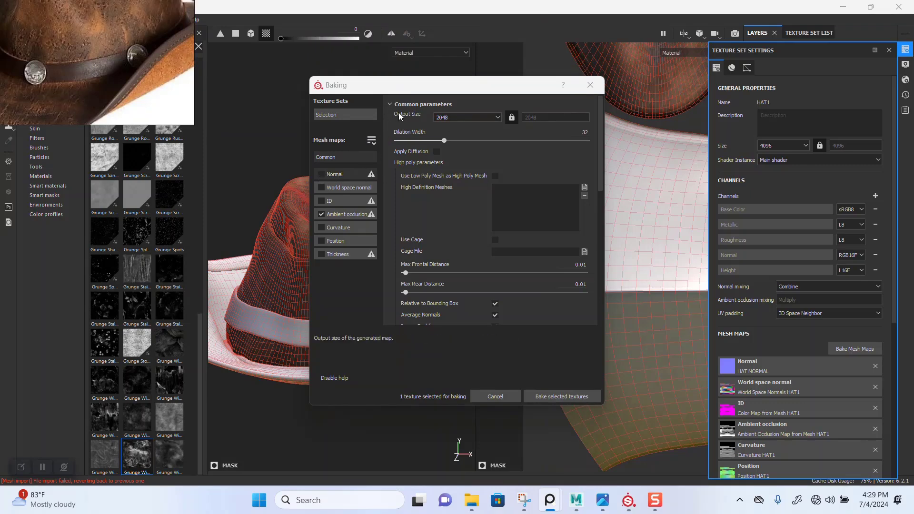
click(321, 174)
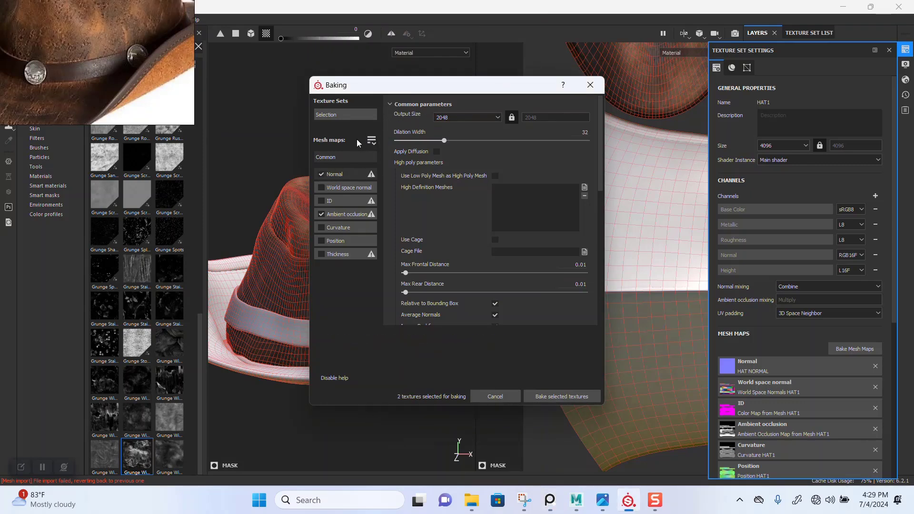
click(343, 115)
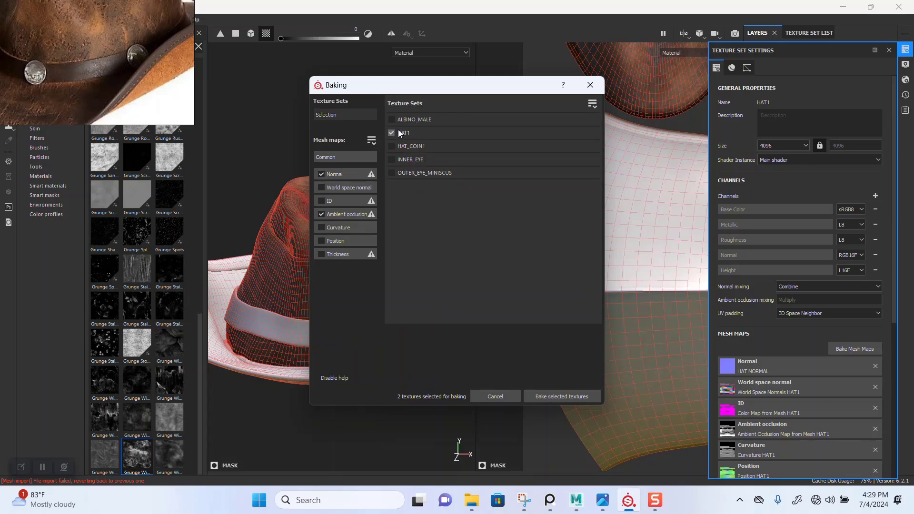
click(321, 188)
click(322, 200)
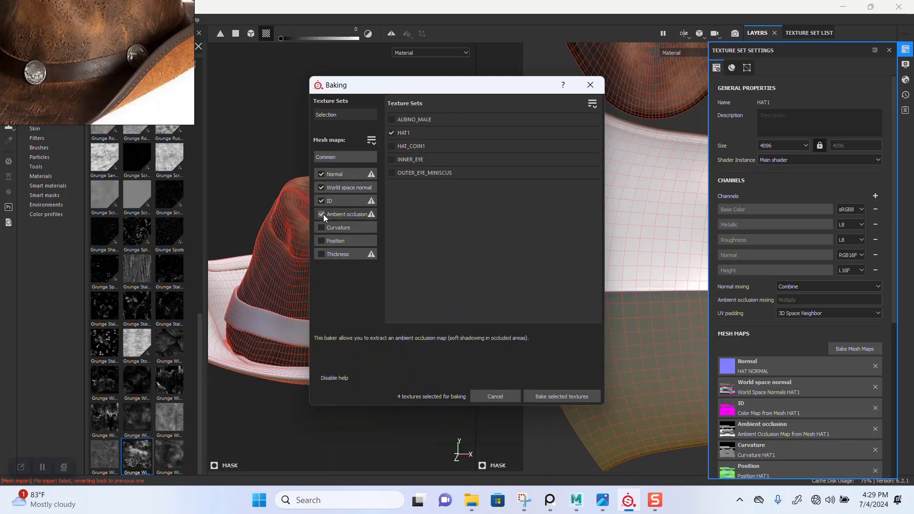
click(322, 227)
click(322, 241)
click(322, 254)
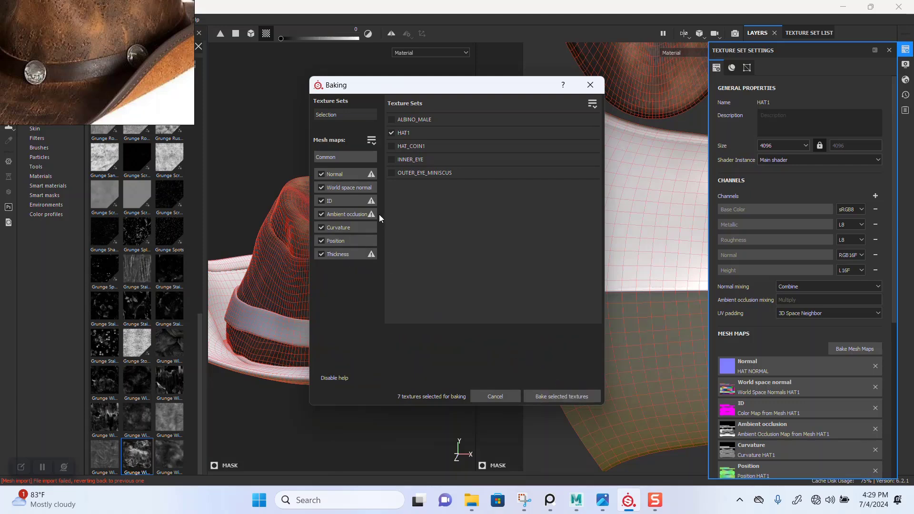
click(322, 175)
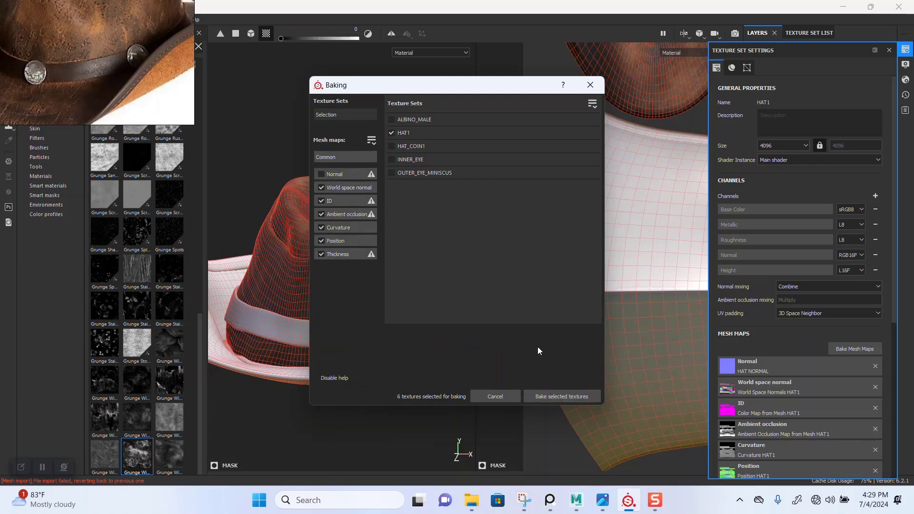
Bake the selected HAT1 mesh maps and close the texture set settings.
click(547, 393)
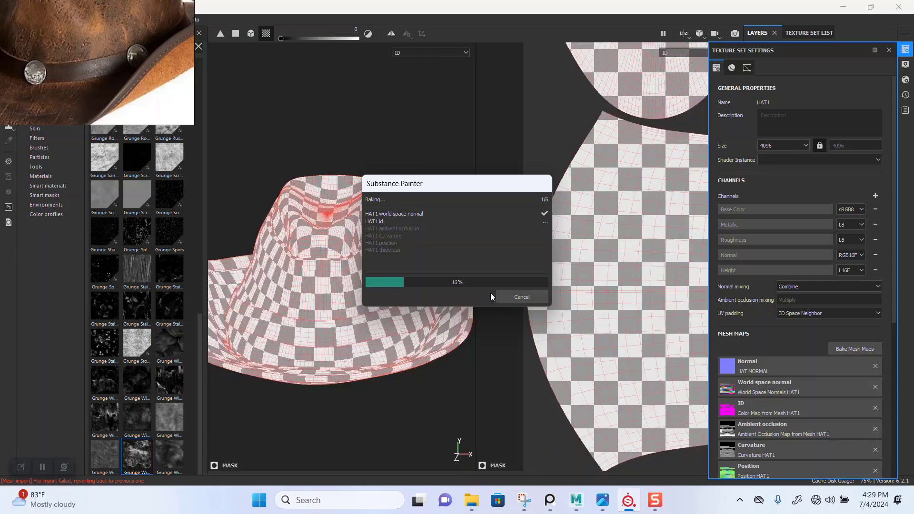
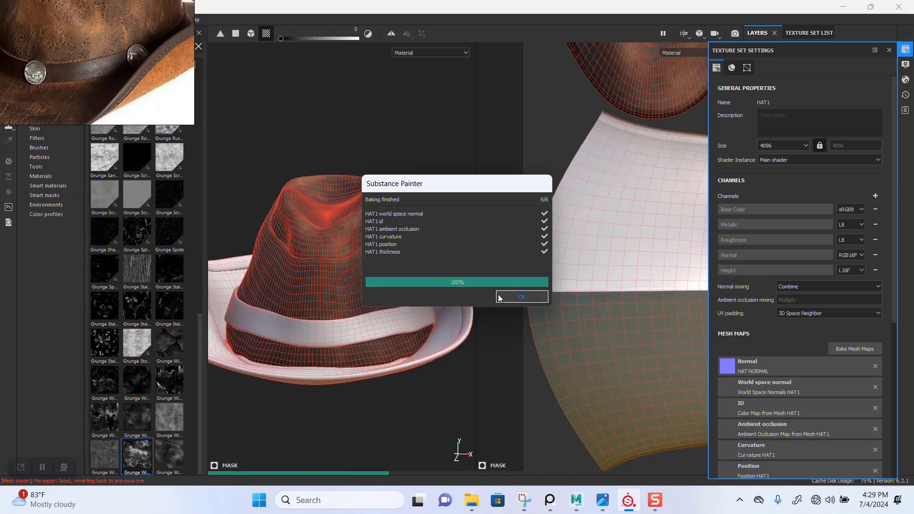
click(522, 297)
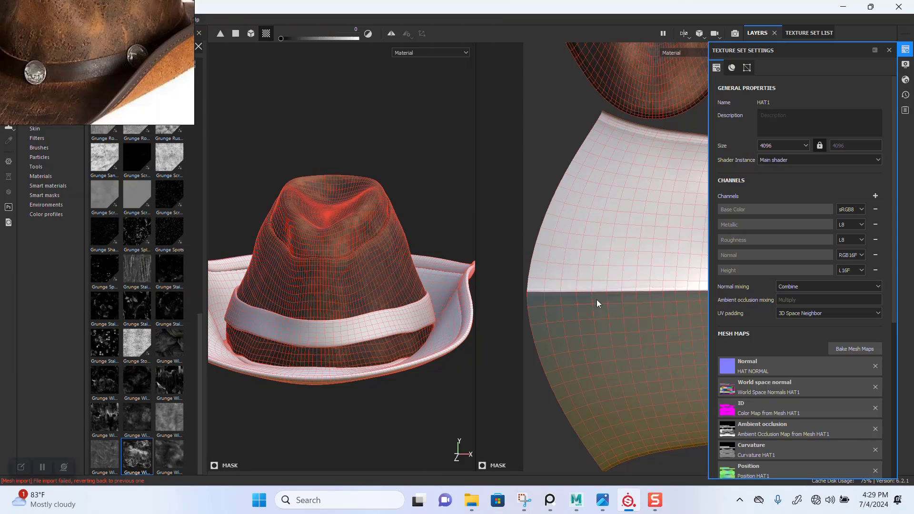
click(890, 51)
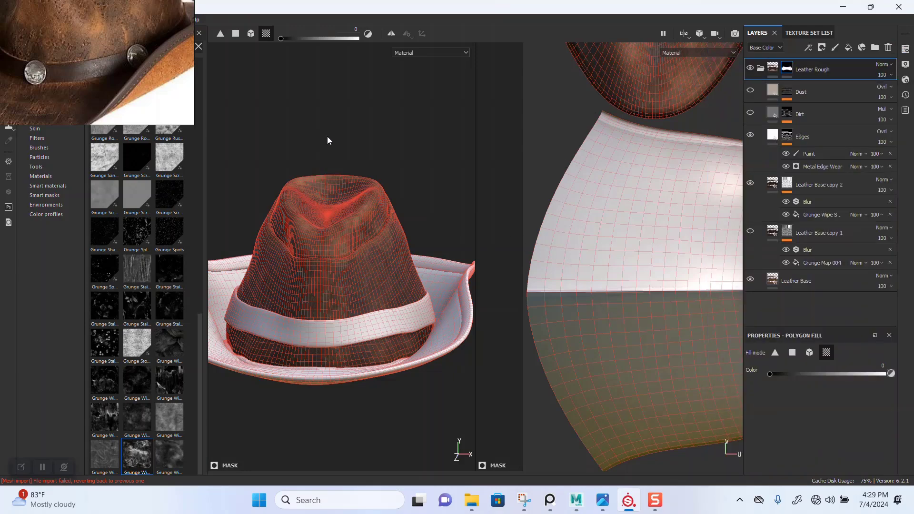
Replace the Leather Rough folder's mask with a black mask and fill the brim's UV chunk with colour 1.
right_drag(51, 68, 81, 72)
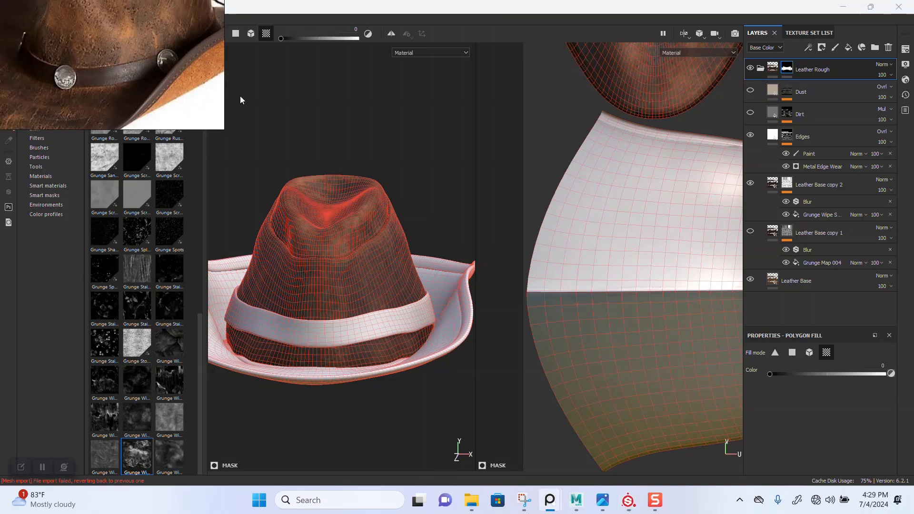
right_click(790, 69)
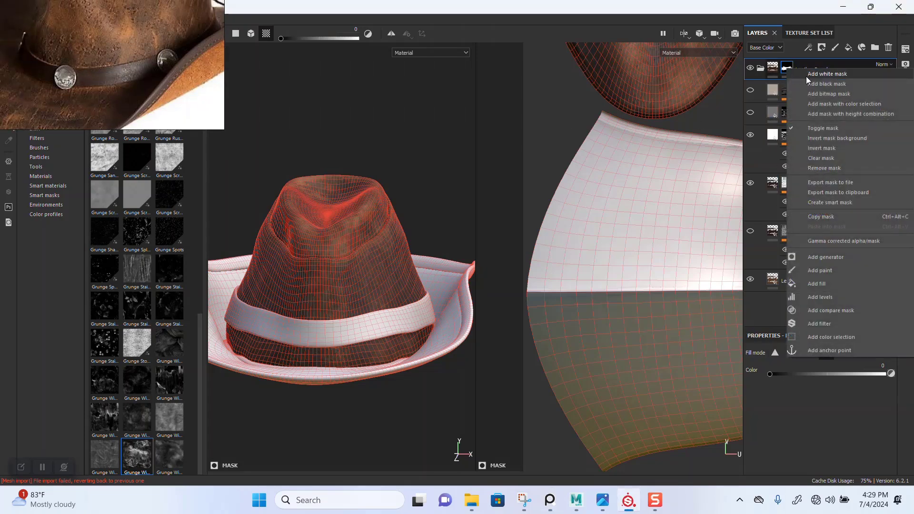
click(811, 74)
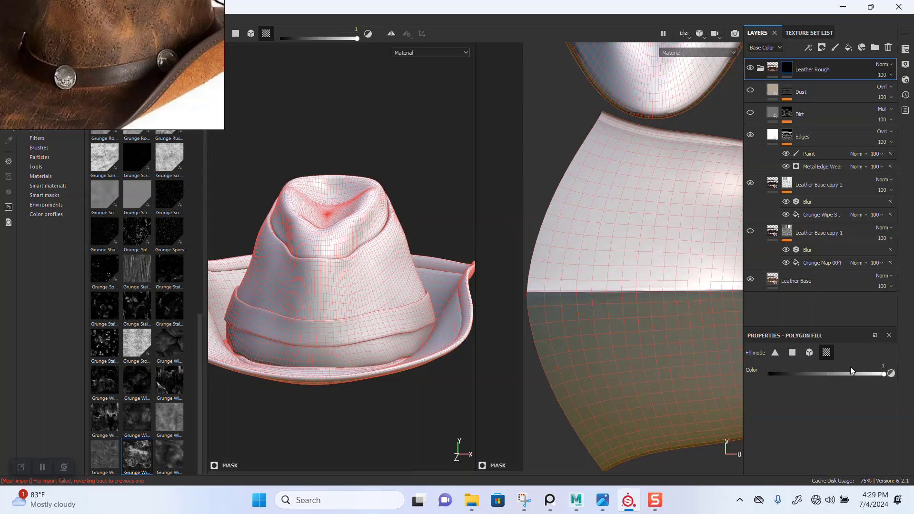
click(827, 353)
click(599, 351)
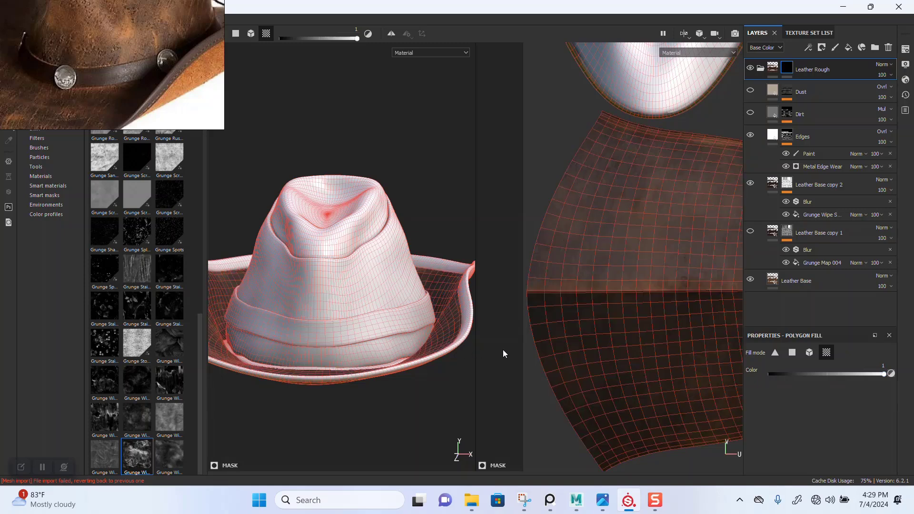
Examine how the mask fill covers the upper and lower brim halves in the 3D and UV views.
alt+right_drag(368, 337, 373, 310)
alt+right_drag(649, 329, 604, 273)
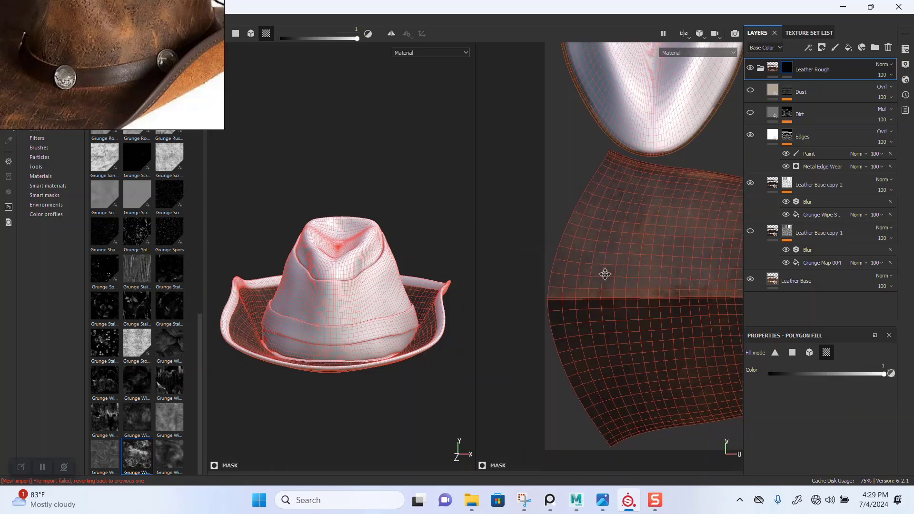
alt+middle_drag(625, 286, 604, 281)
alt+right_drag(604, 281, 583, 270)
alt+middle_drag(682, 287, 622, 271)
alt+right_drag(622, 271, 605, 269)
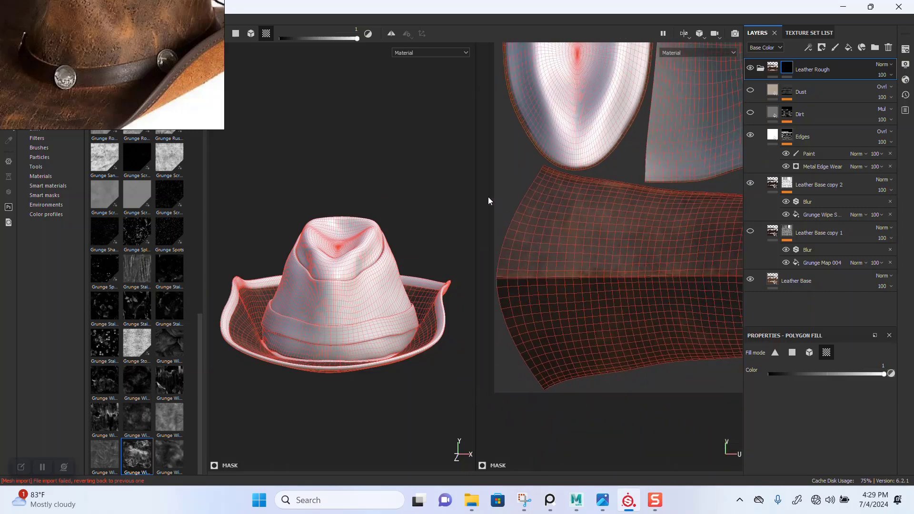
alt+right_drag(565, 339, 572, 369)
alt+middle_drag(561, 320, 587, 300)
alt+right_drag(587, 300, 614, 320)
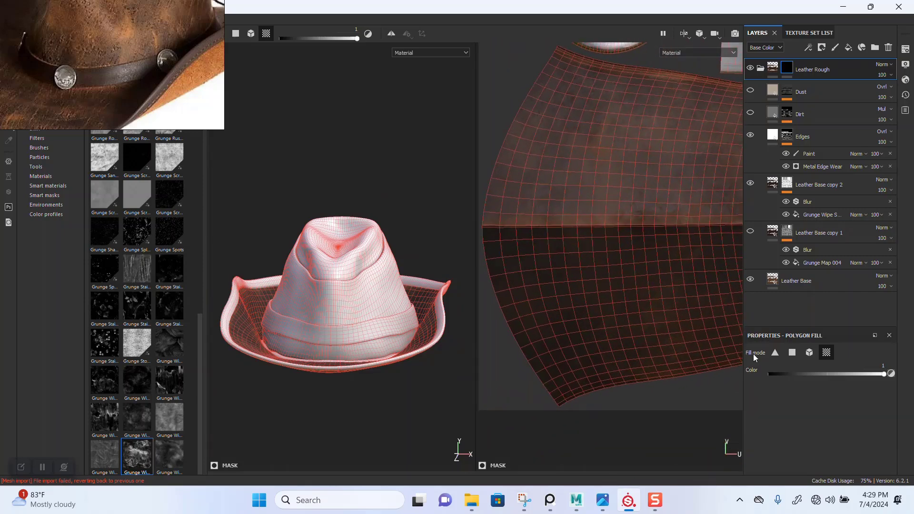
Refill the brim in the Leather Rough mask with a UV-chunk Polygon Fill of colour 0.
click(809, 355)
click(826, 353)
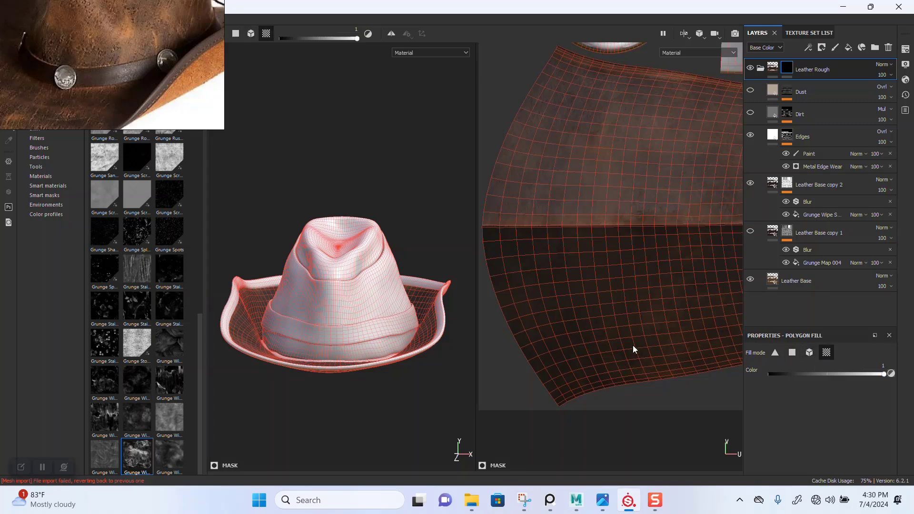
click(613, 331)
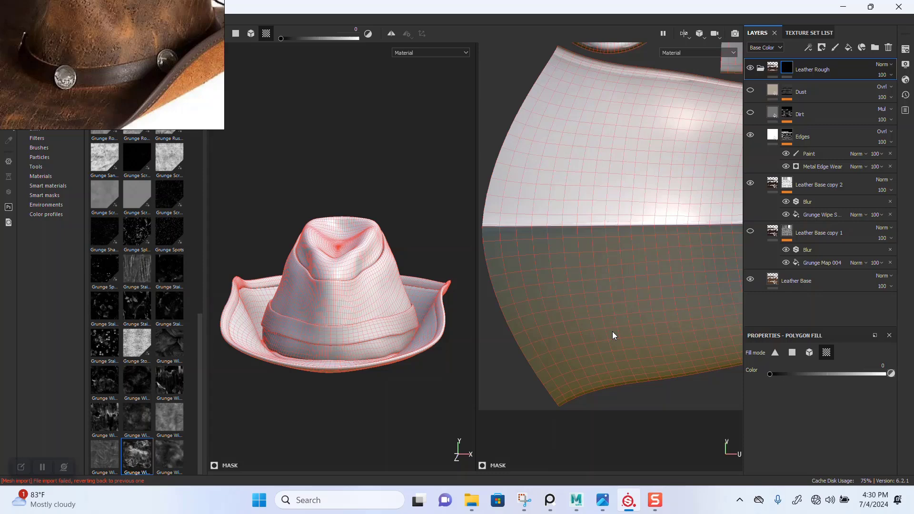
Inspect the brim's UV layout around the seam and bring up the open Maya windows.
alt+middle_drag(608, 293, 703, 353)
alt+right_drag(703, 352, 520, 233)
alt+middle_drag(557, 270, 553, 256)
mouse_move(553, 255)
alt+right_down()
mouse_move(553, 272)
mouse_move(547, 260)
alt+right_up()
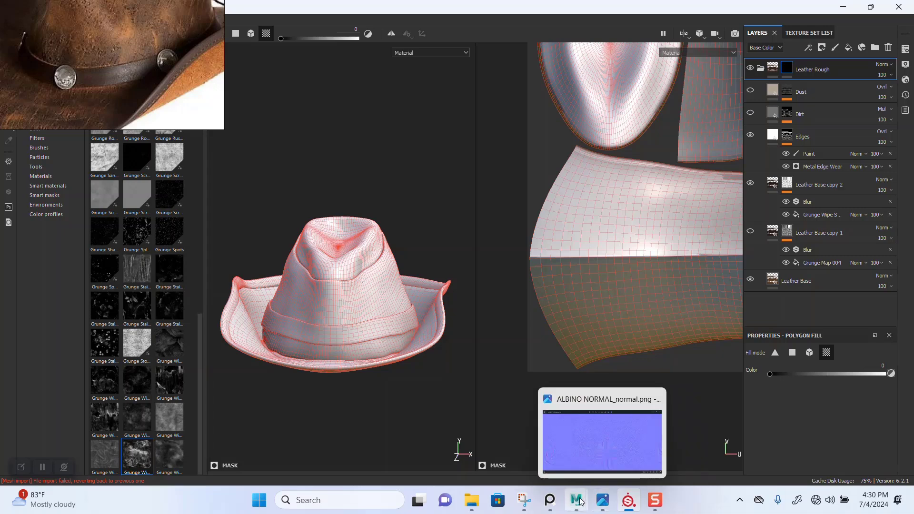
mouse_move(578, 501)
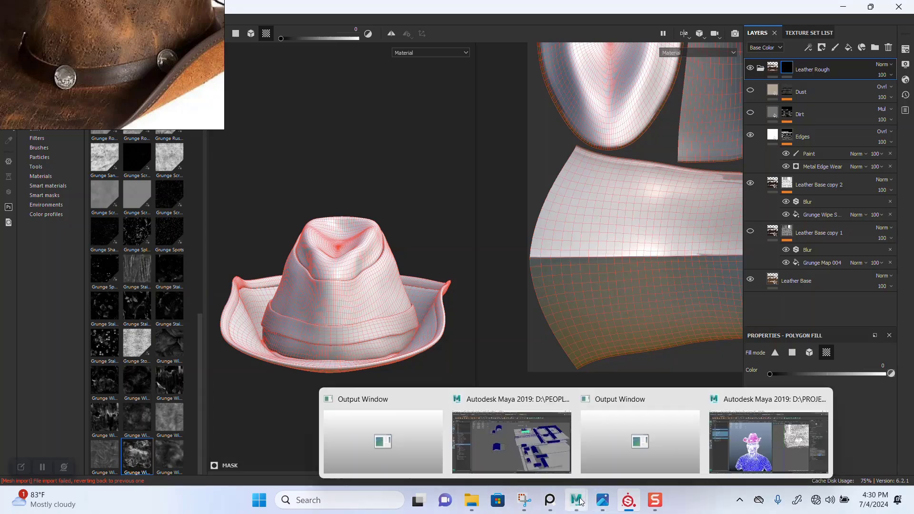
Switch to the Maya scene with the albino male character and select the cowboy hat.
click(721, 453)
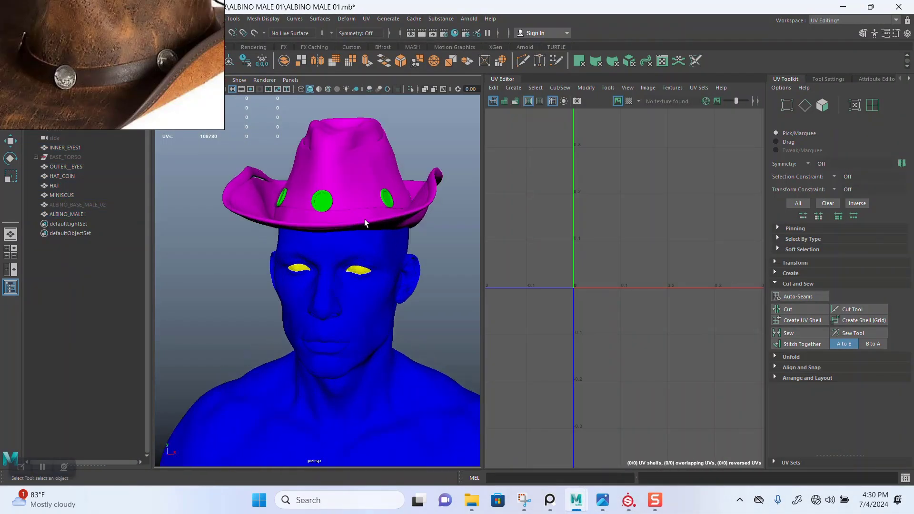
alt+middle_drag(365, 219, 349, 254)
alt+drag(349, 254, 307, 233)
scroll(331, 233, up, 4)
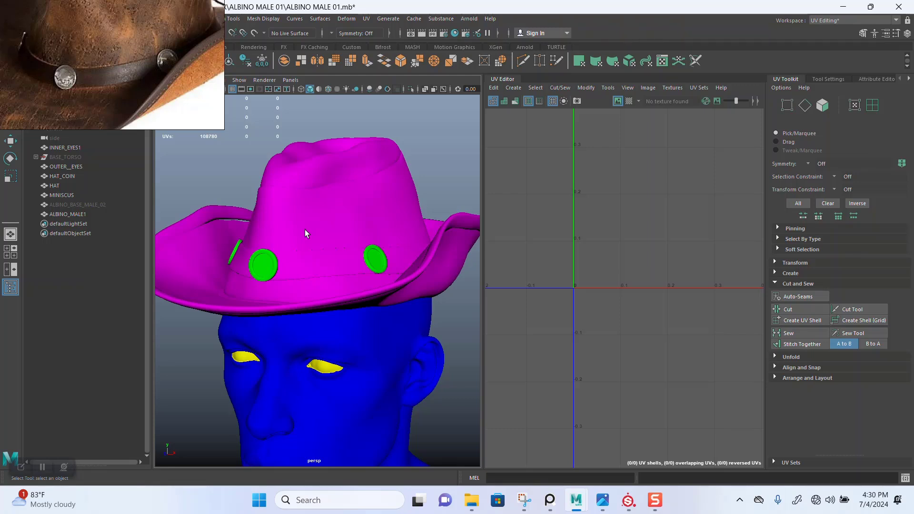
alt+drag(305, 229, 350, 212)
click(359, 239)
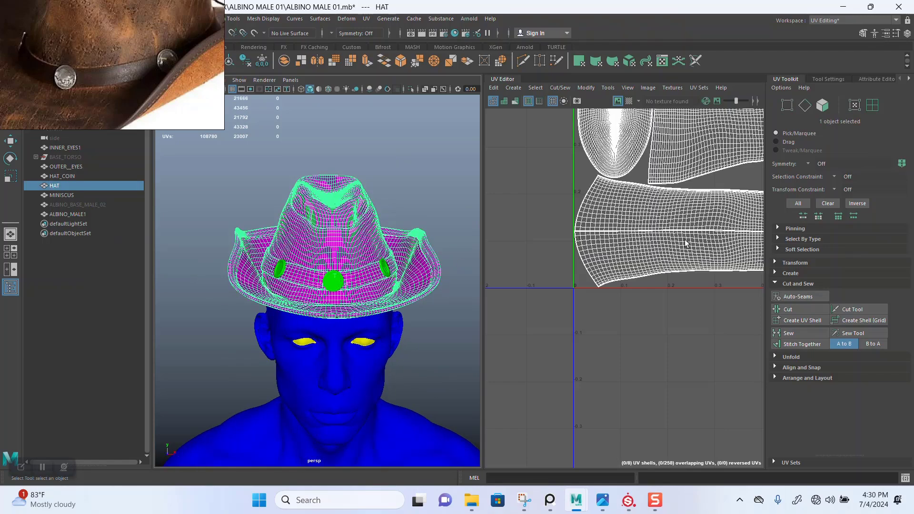
Select all of the hat's UV shells in UV shell mode and expand the Arrange and Layout options.
scroll(666, 247, down, 3)
alt+middle_drag(693, 185, 606, 263)
scroll(662, 250, down, 1)
alt+middle_drag(661, 250, 671, 296)
scroll(652, 209, up, 1)
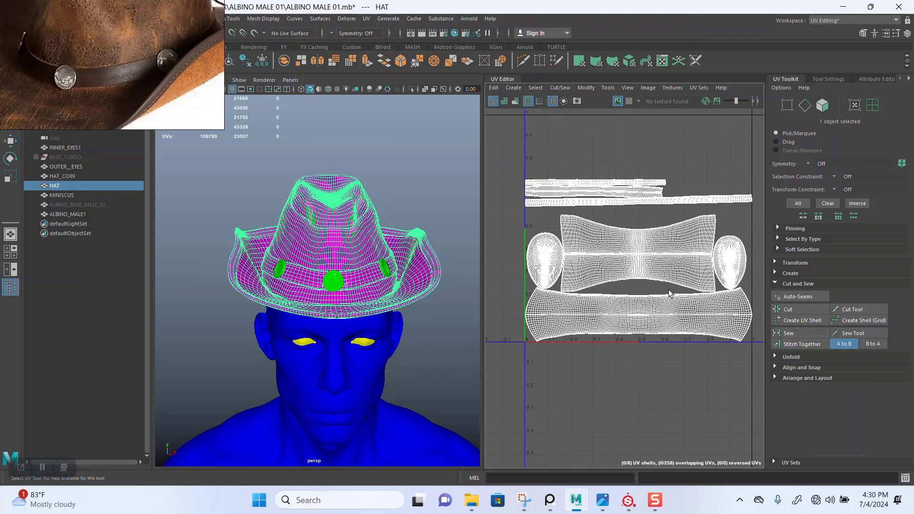
scroll(672, 296, down, 1)
scroll(632, 158, up, 2)
right_drag(664, 136, 625, 123)
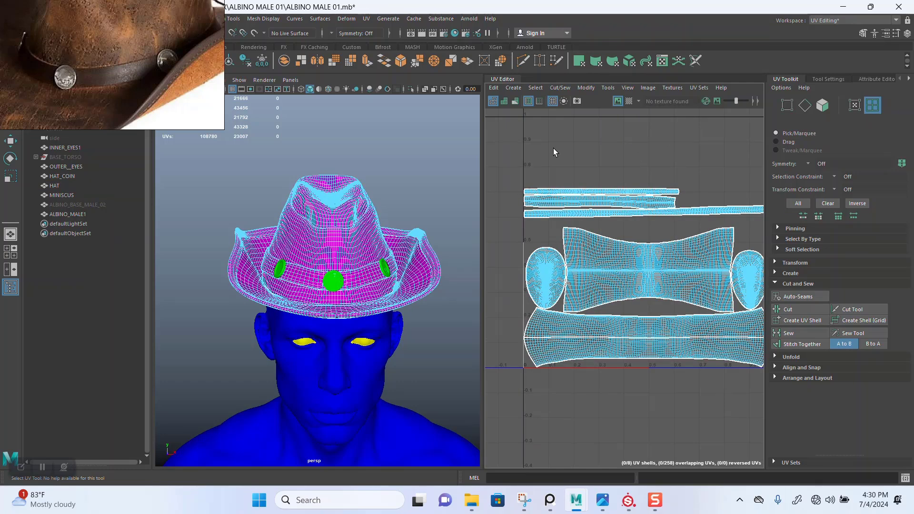
scroll(598, 186, down, 2)
drag(527, 123, 761, 355)
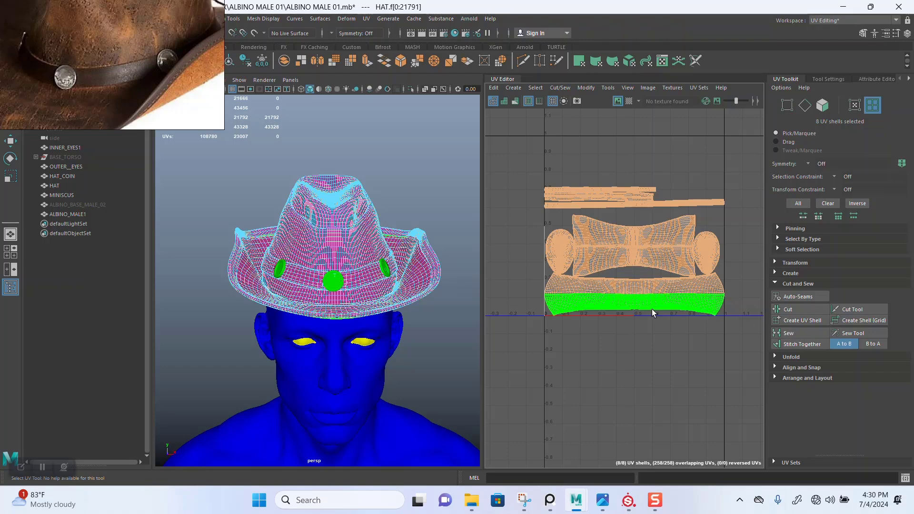
scroll(643, 305, up, 4)
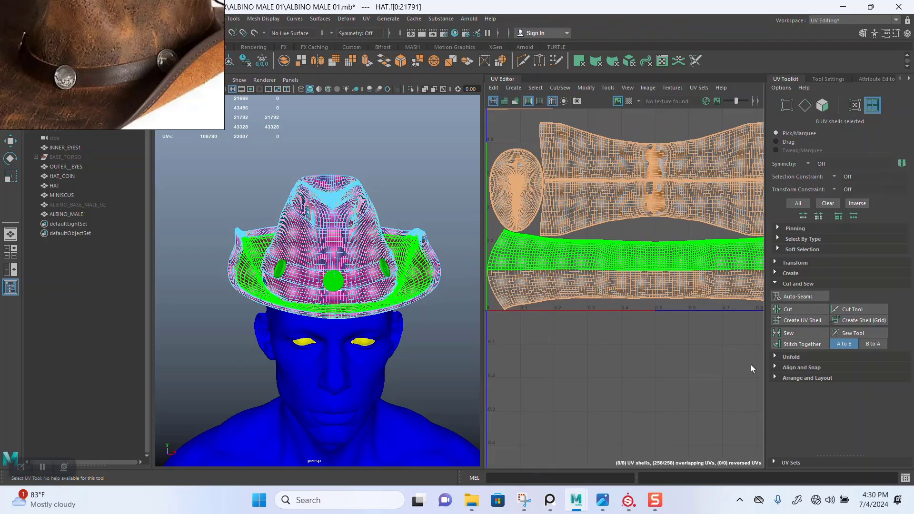
click(808, 378)
scroll(803, 410, down, 1)
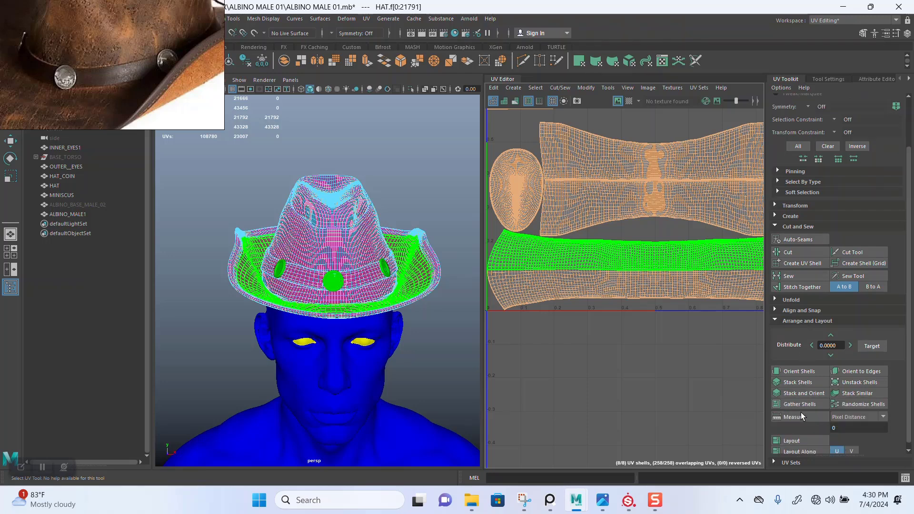
Select only the two long brim shells in the UV Editor and unfold them.
click(660, 236)
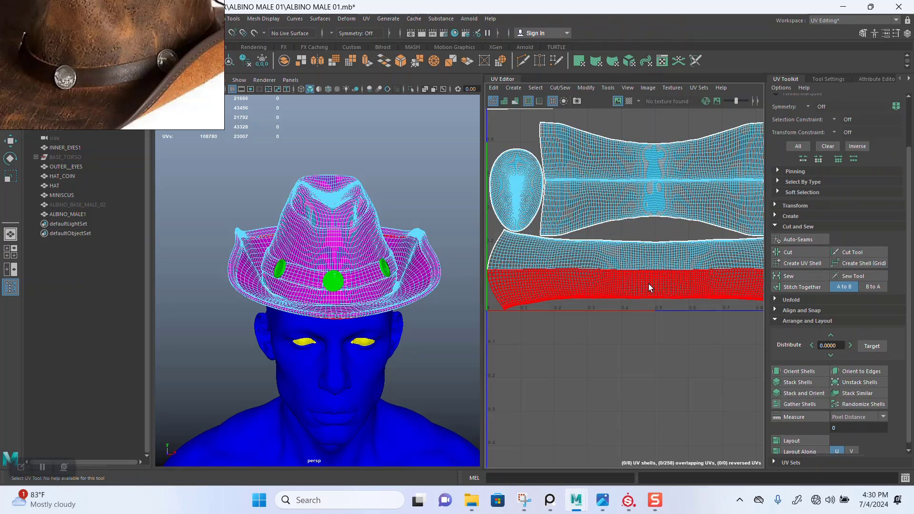
click(649, 284)
click(813, 253)
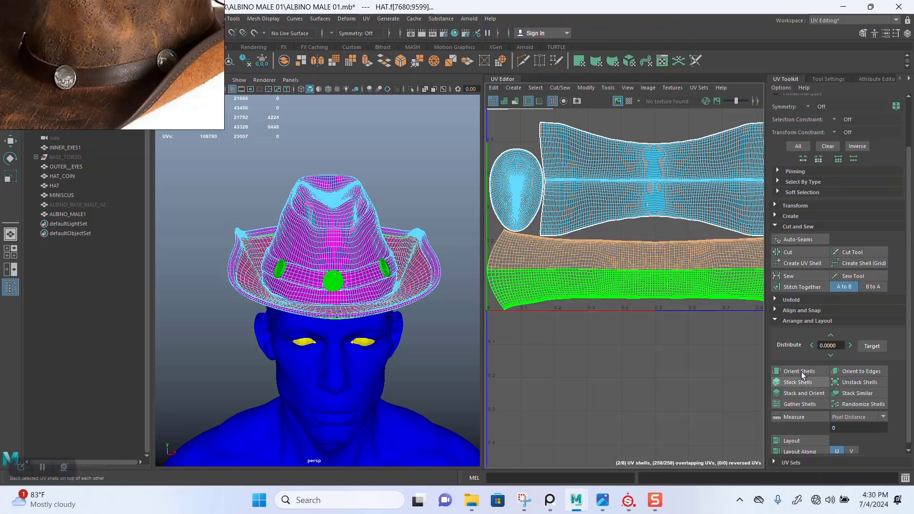
click(796, 300)
click(805, 326)
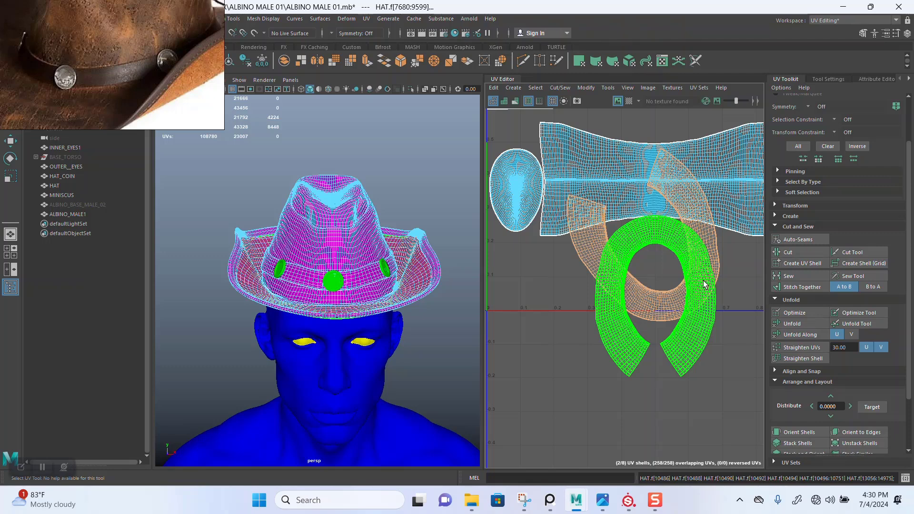
Apply Orient Shells to the two unfolded brim shells.
click(714, 286)
click(737, 286)
scroll(738, 286, down, 2)
alt+middle_drag(744, 276, 694, 316)
scroll(699, 314, down, 1)
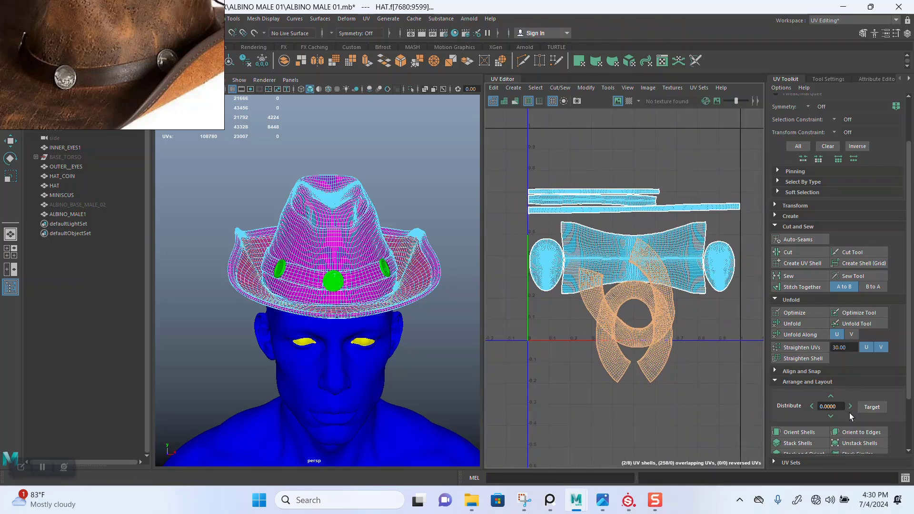
click(805, 434)
Select the sideways-facing brim shell alone and rotate it 90 degrees so it stands upright.
click(671, 306)
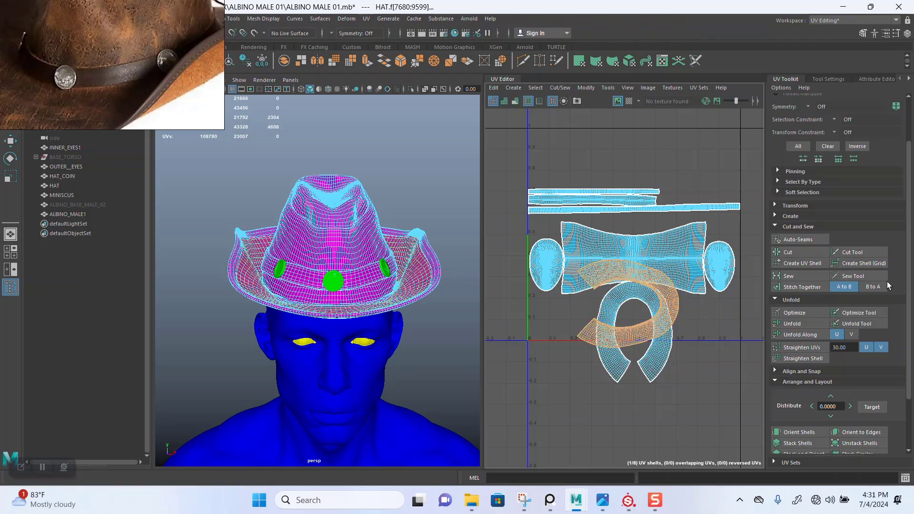
scroll(888, 285, up, 3)
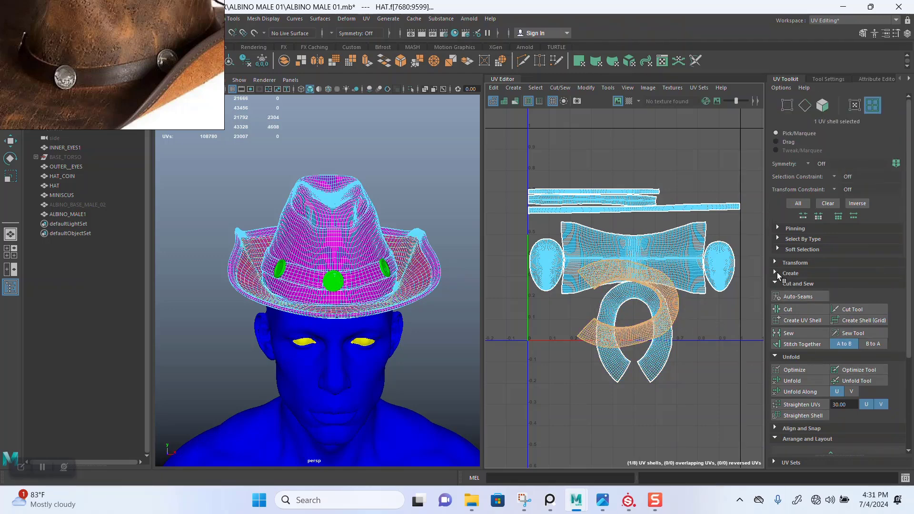
click(781, 274)
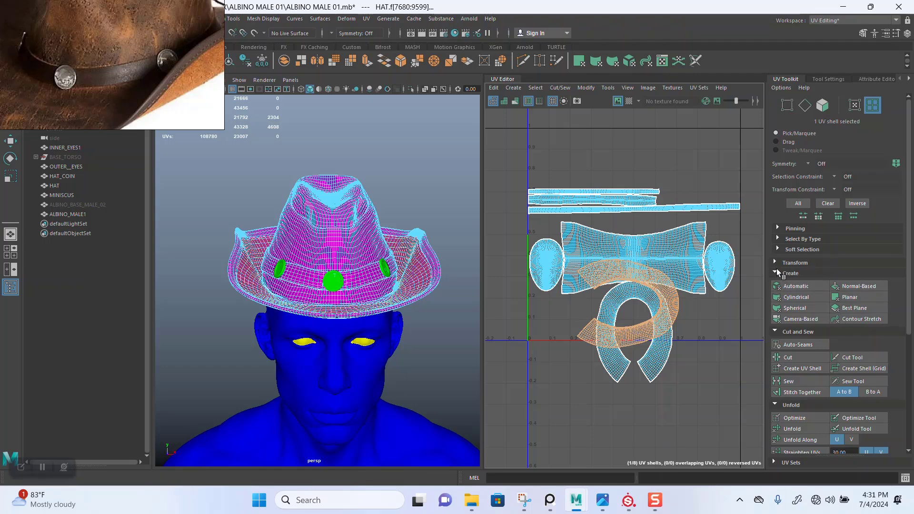
click(777, 263)
scroll(864, 353, down, 1)
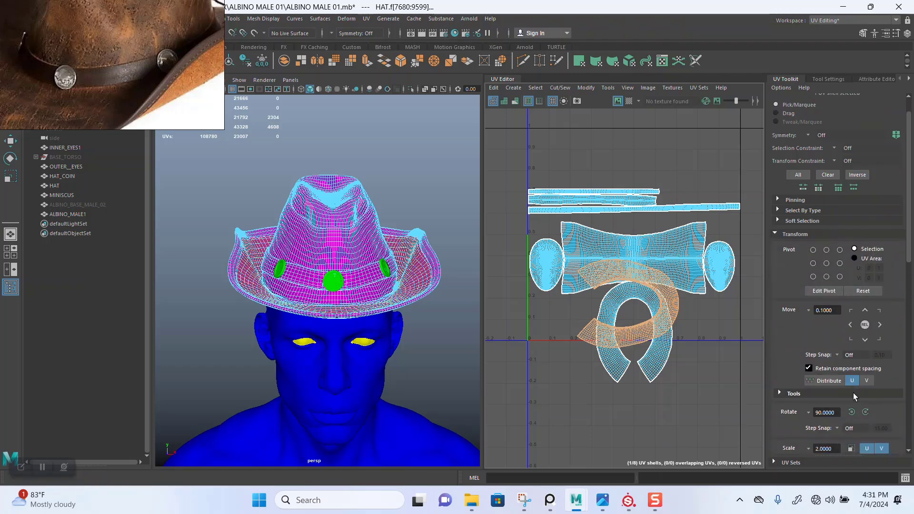
click(667, 267)
Select all of the hat's UV shells and run Layout to pack them into the UV tile.
scroll(668, 272, down, 4)
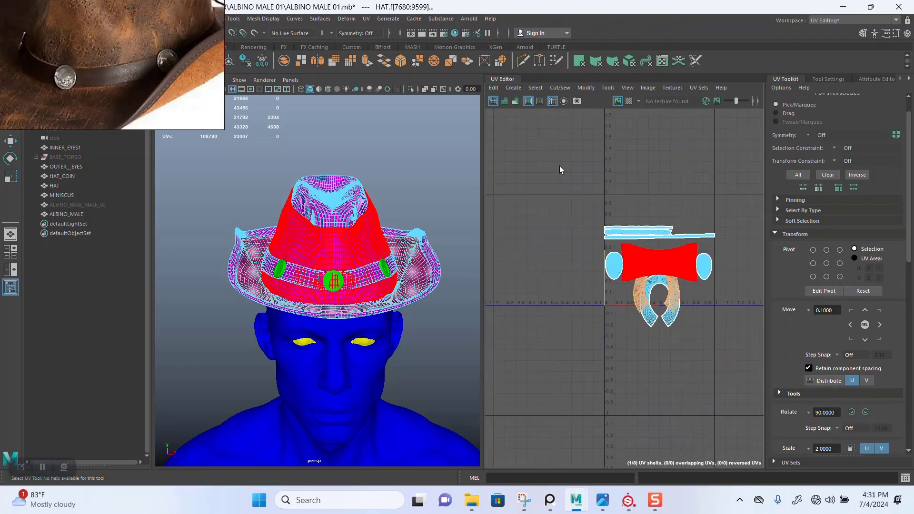
drag(560, 170, 762, 382)
scroll(826, 396, down, 10)
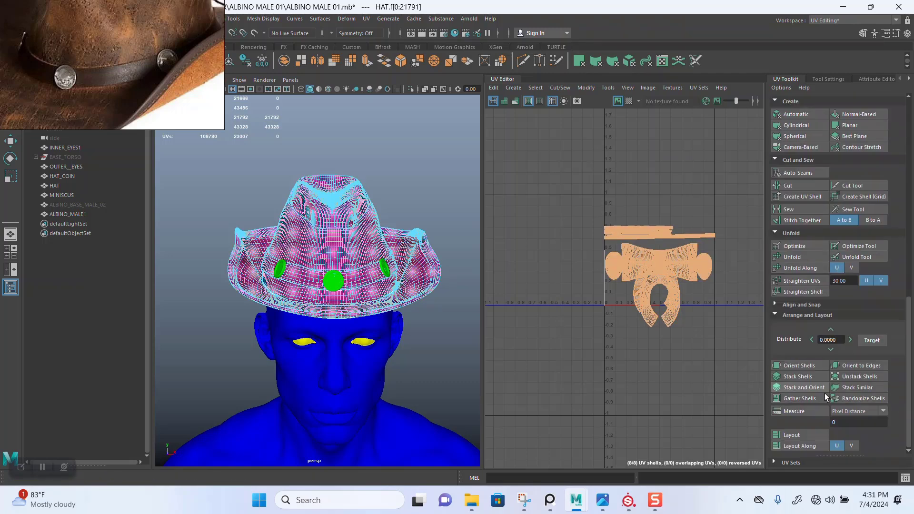
click(800, 435)
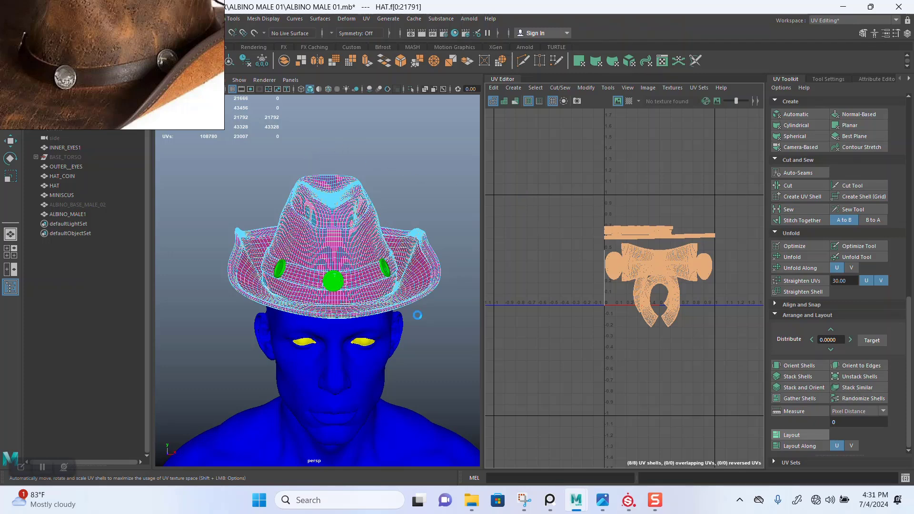
Switch to the ALBINO MALE 01 folder in File Explorer and open the ALBINO MALE 01 ZBrush project.
mouse_move(464, 510)
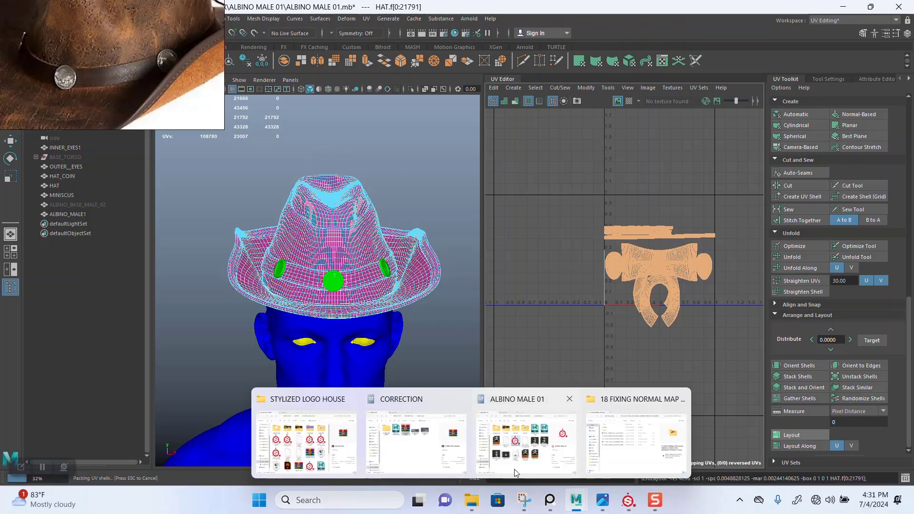
click(509, 426)
click(504, 377)
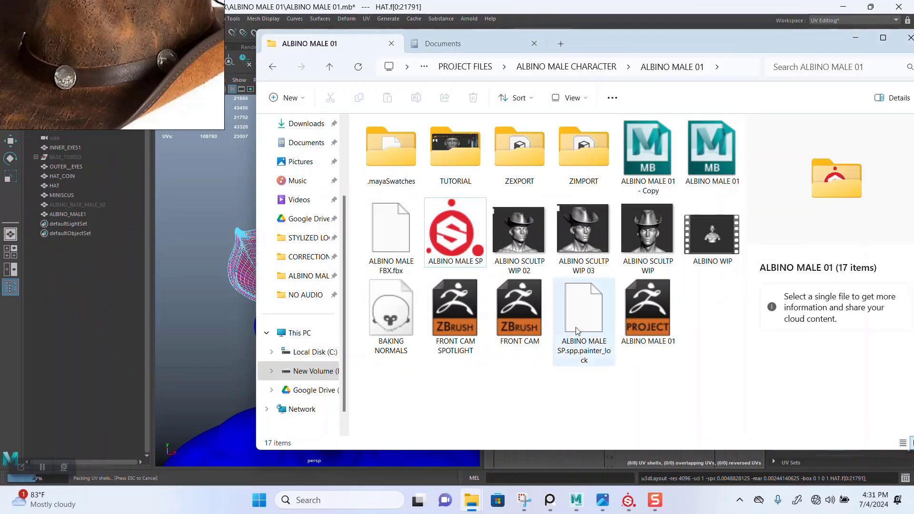
click(639, 307)
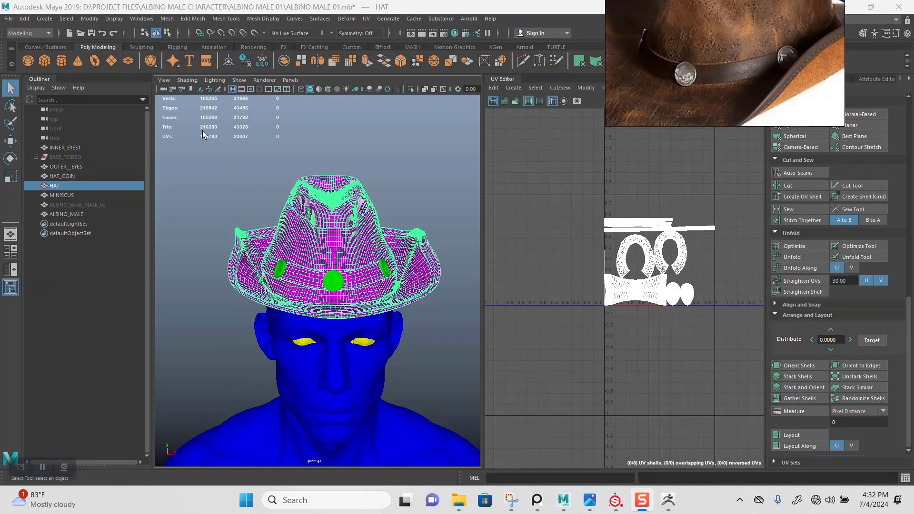
Select the hat in Maya, start Export Selection and set the file type to OBJexport.
click(276, 156)
click(312, 193)
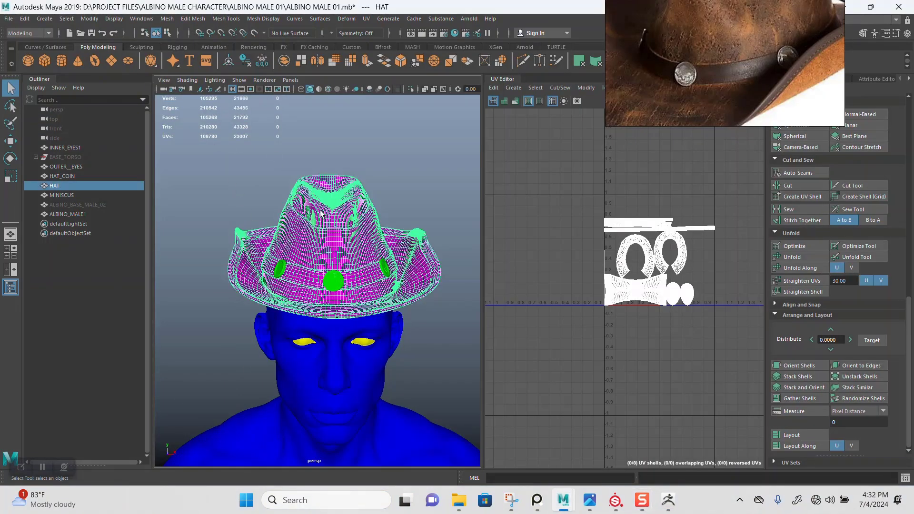
click(13, 22)
click(42, 143)
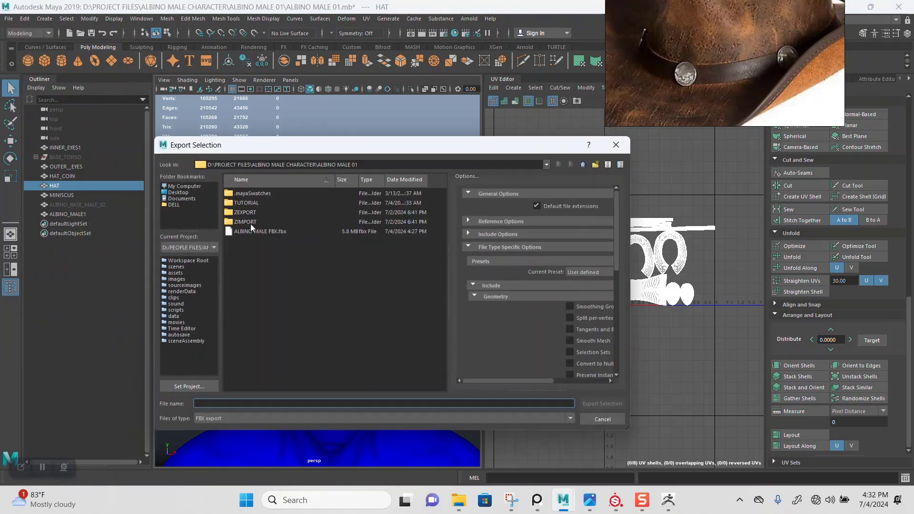
double_click(251, 222)
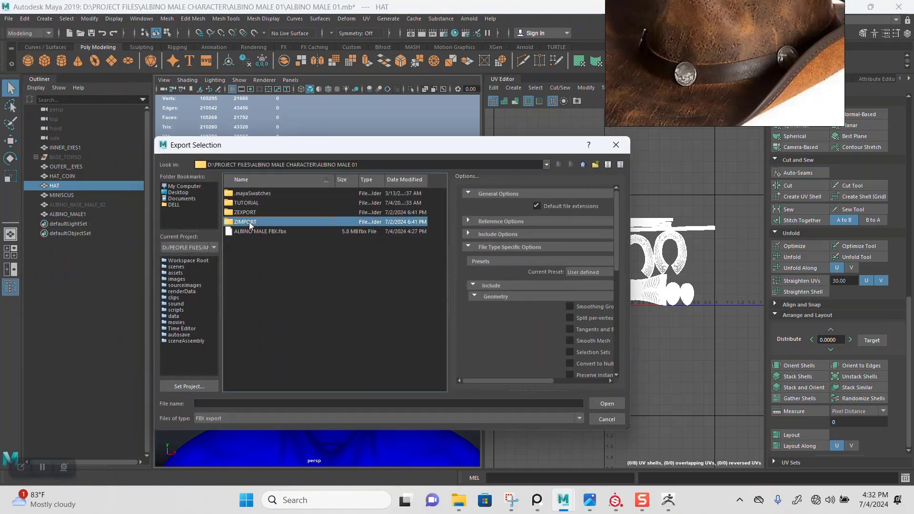
click(233, 421)
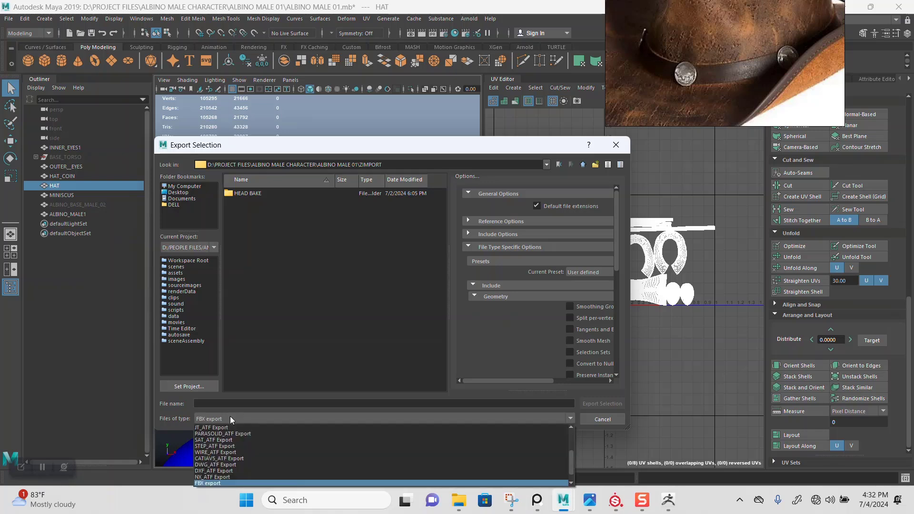
click(218, 484)
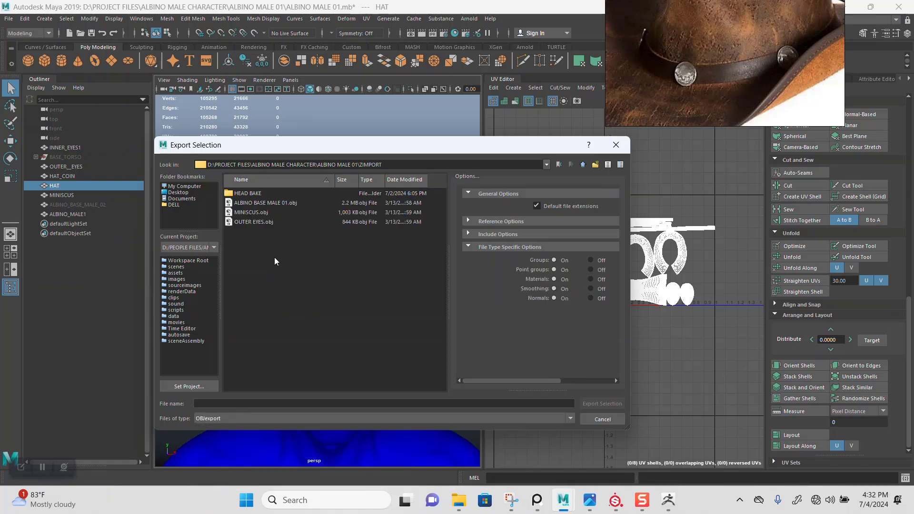
Export the hat into the ZEXPORT folder of ALBINO MALE 01, replacing HAT.obj.
click(583, 164)
click(583, 164)
double_click(268, 193)
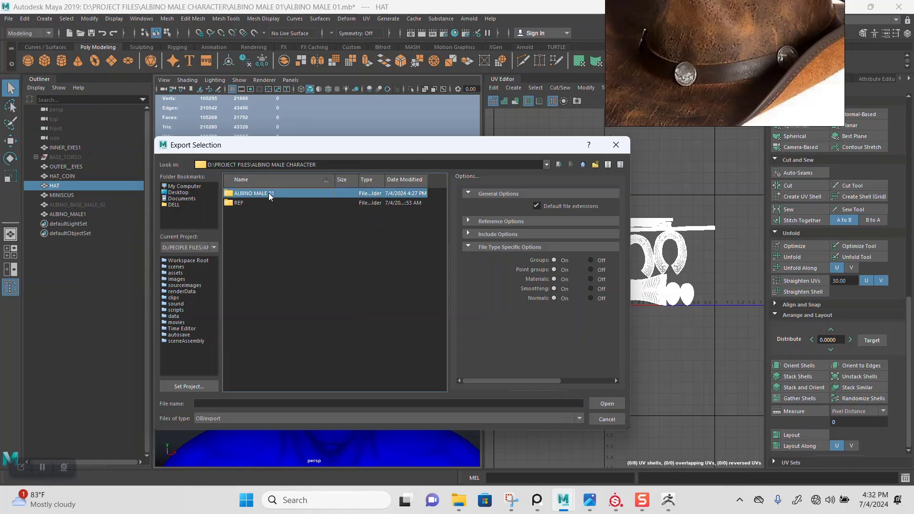
double_click(249, 215)
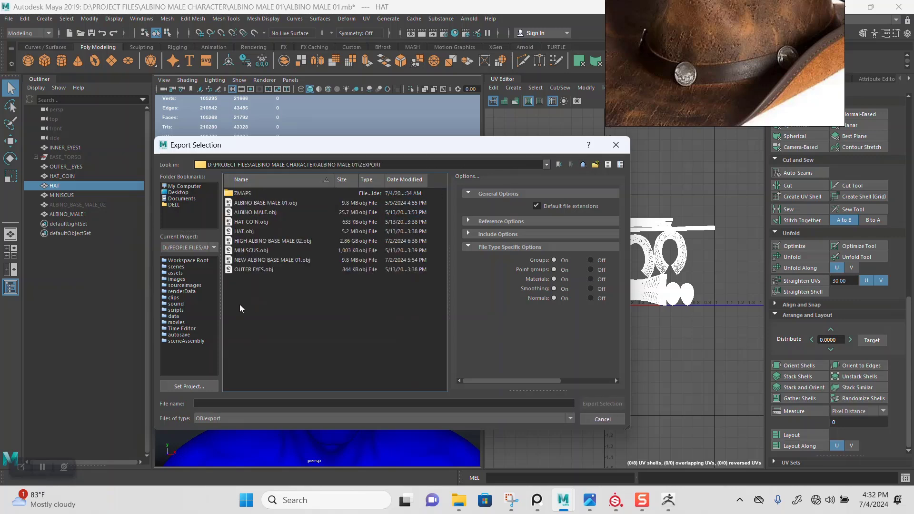
click(241, 232)
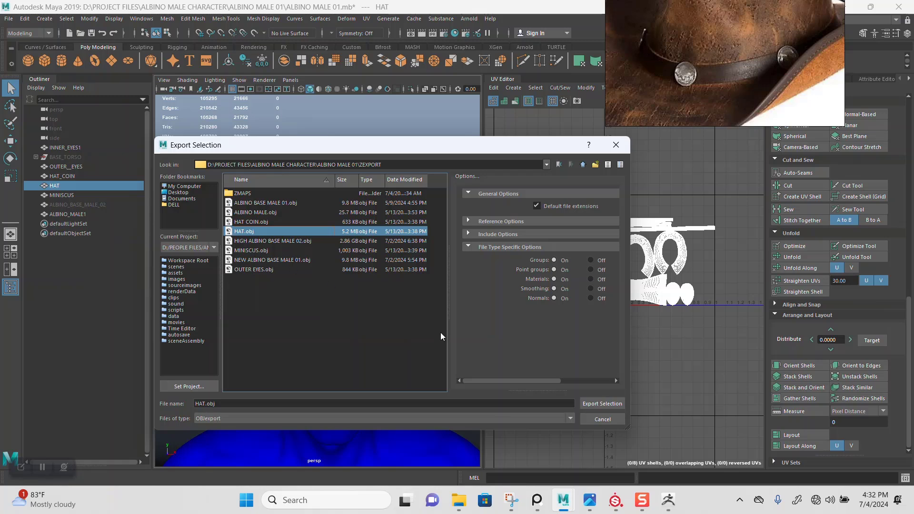
click(589, 403)
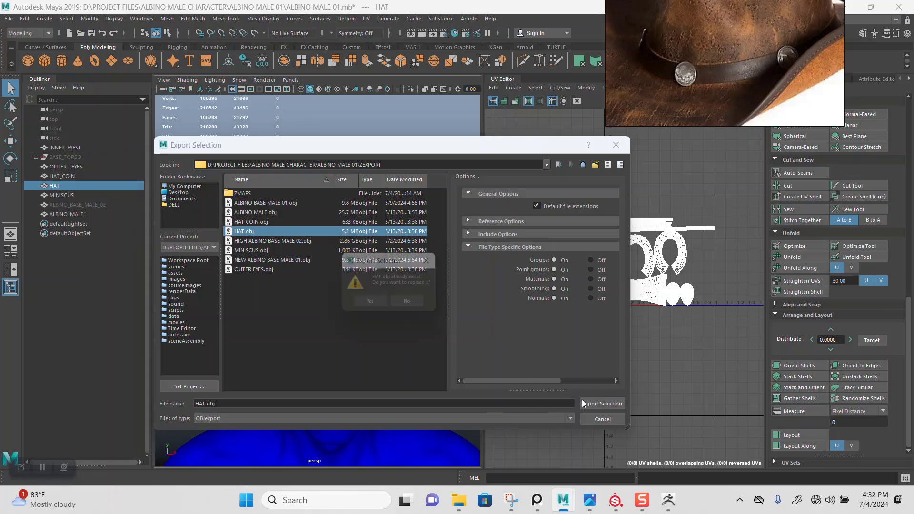
click(367, 304)
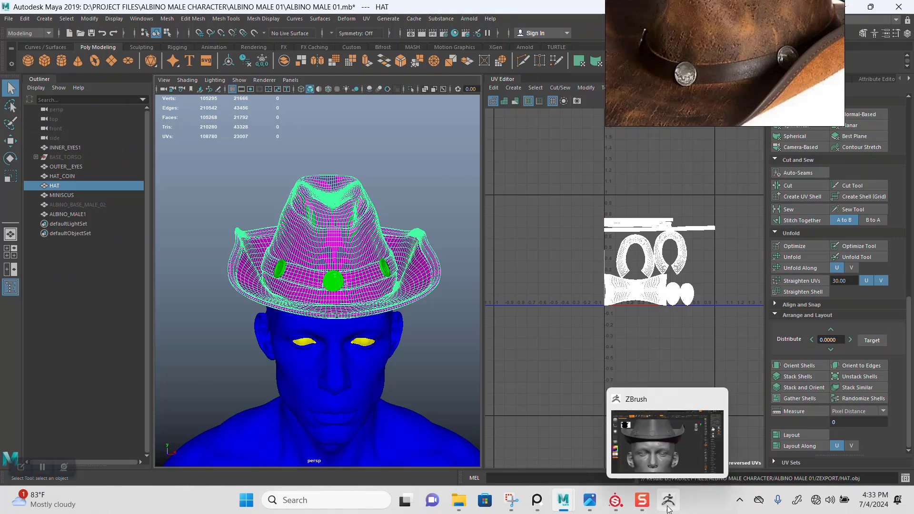
Switch to ZBrush, make the hat the active subtool and expand the Subtool list.
click(668, 507)
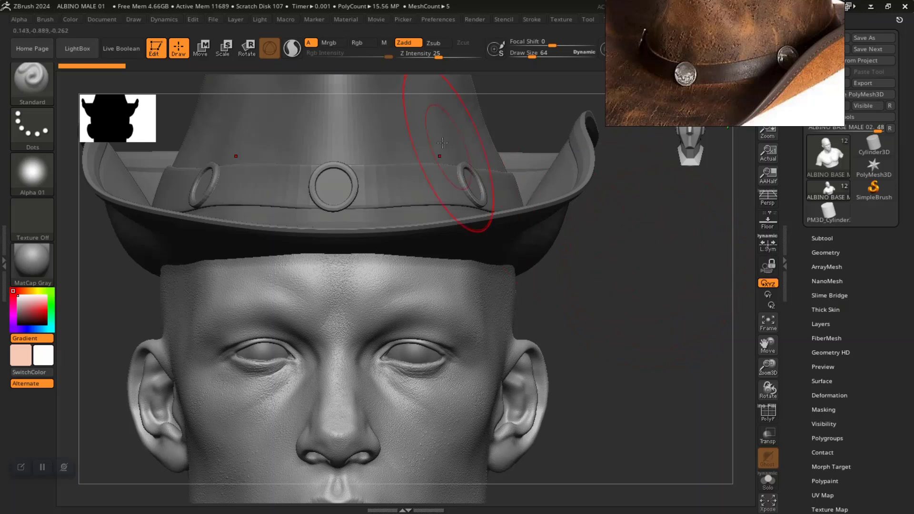
alt+click(417, 126)
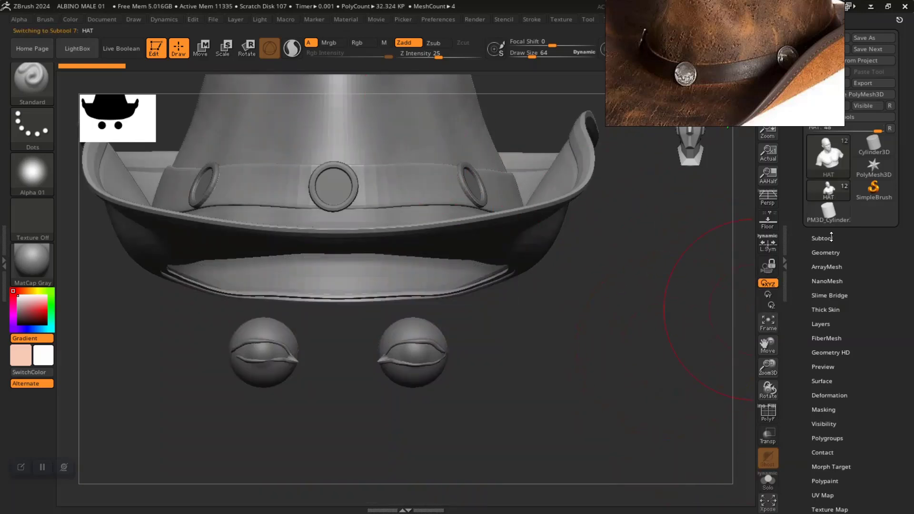
click(830, 237)
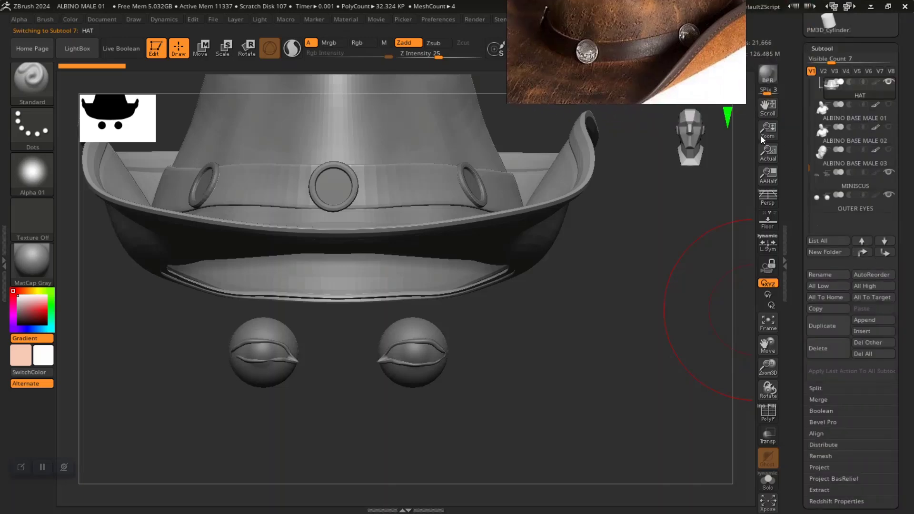
Delete the ALBINO BASE MALE 03 subtool.
drag(790, 148, 790, 183)
click(853, 198)
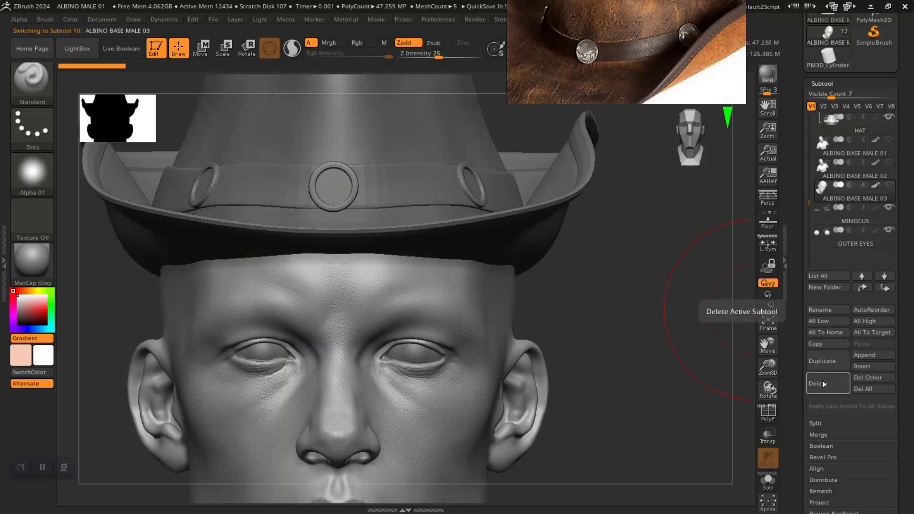
click(822, 381)
click(717, 405)
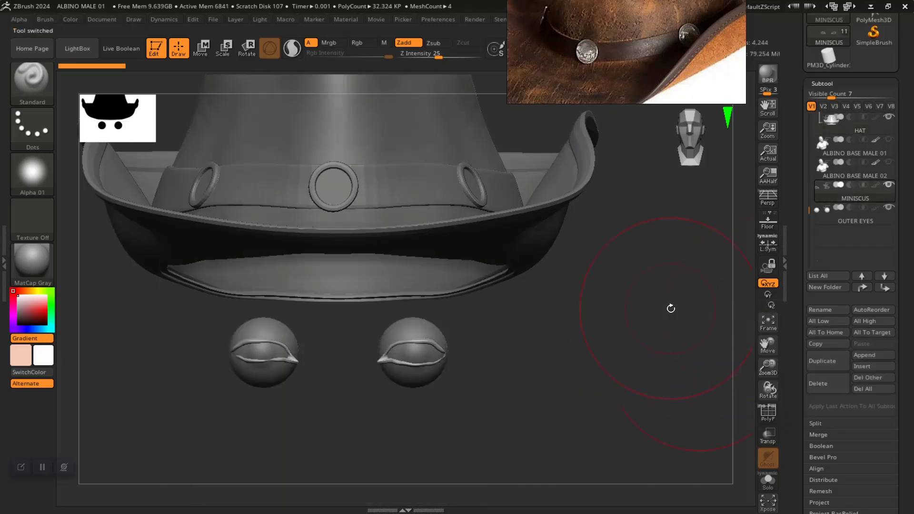
Duplicate the HAT subtool and hide the original hat.
click(847, 129)
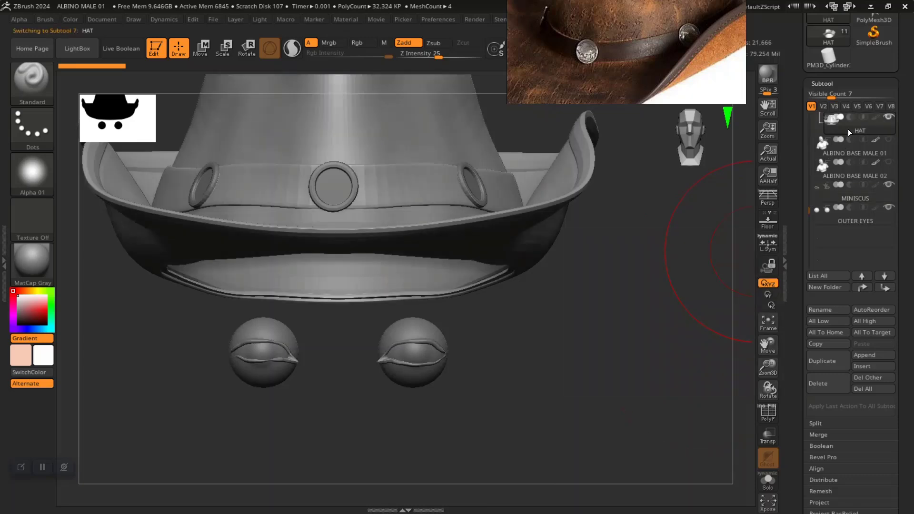
click(826, 361)
click(889, 116)
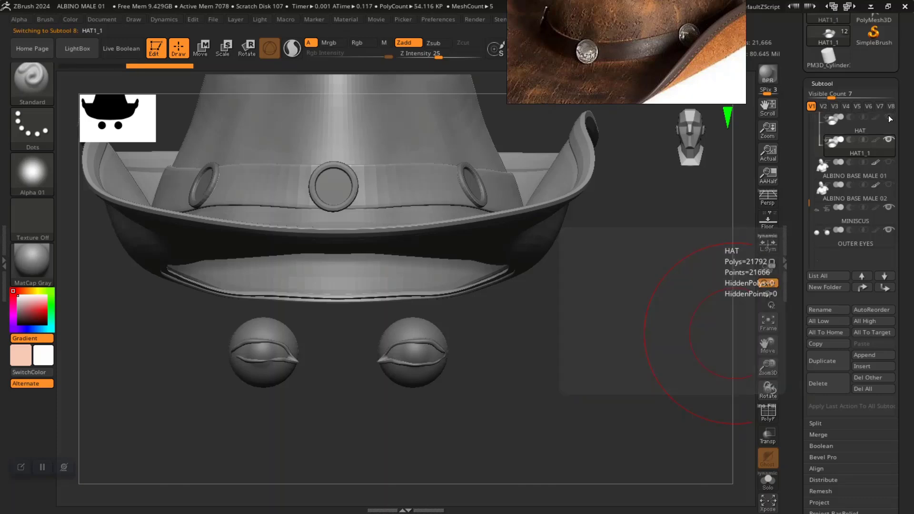
Frame the duplicate hat in view and move the floating reference image clear of it.
key(f)
alt+drag(577, 309, 603, 363)
drag(668, 64, 108, 94)
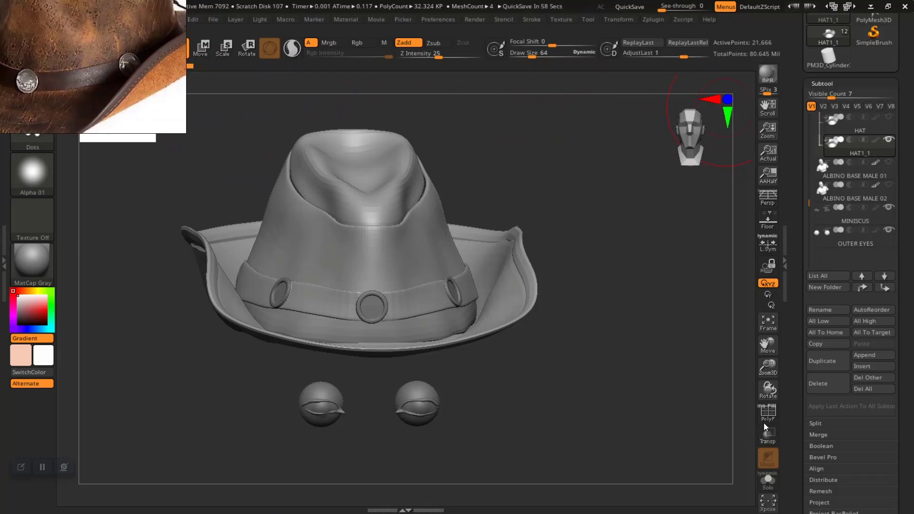
drag(650, 338, 643, 319)
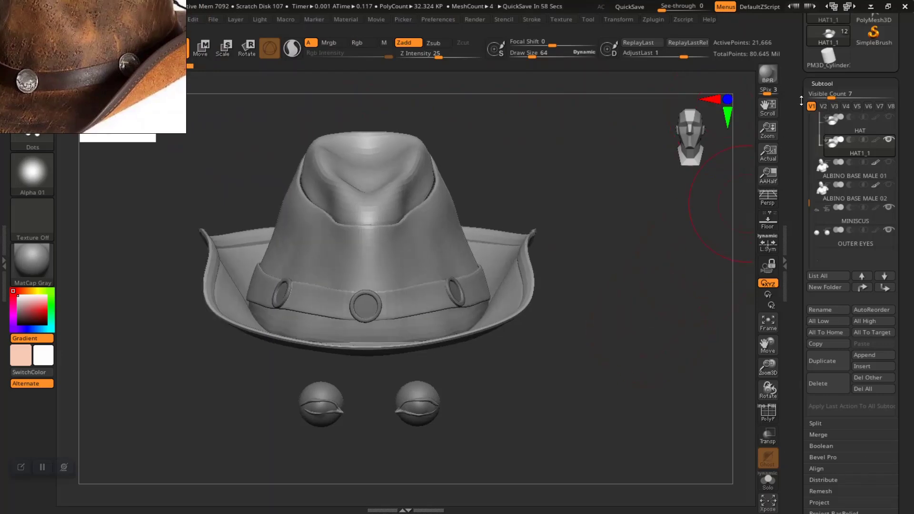
Expand the duplicate hat's Geometry settings and switch to the interface layout with brushes and materials below the canvas.
click(822, 83)
click(825, 75)
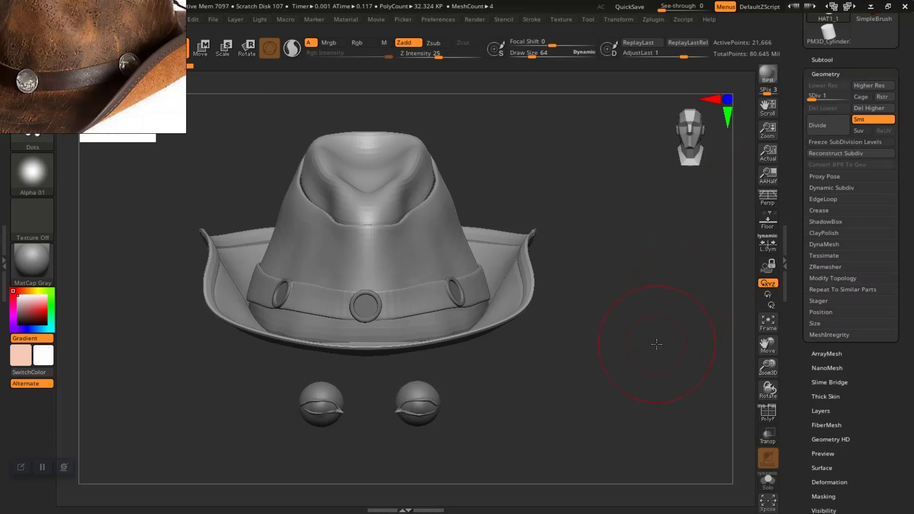
drag(658, 341, 644, 271)
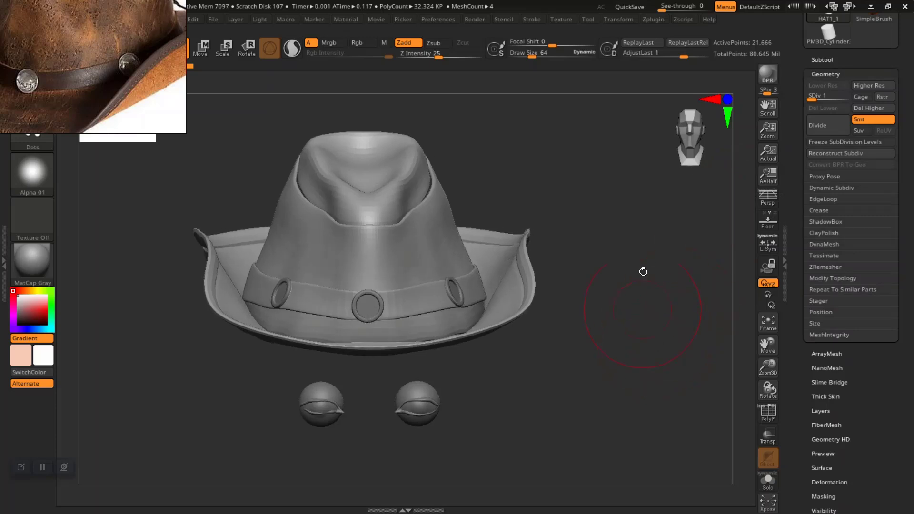
click(851, 6)
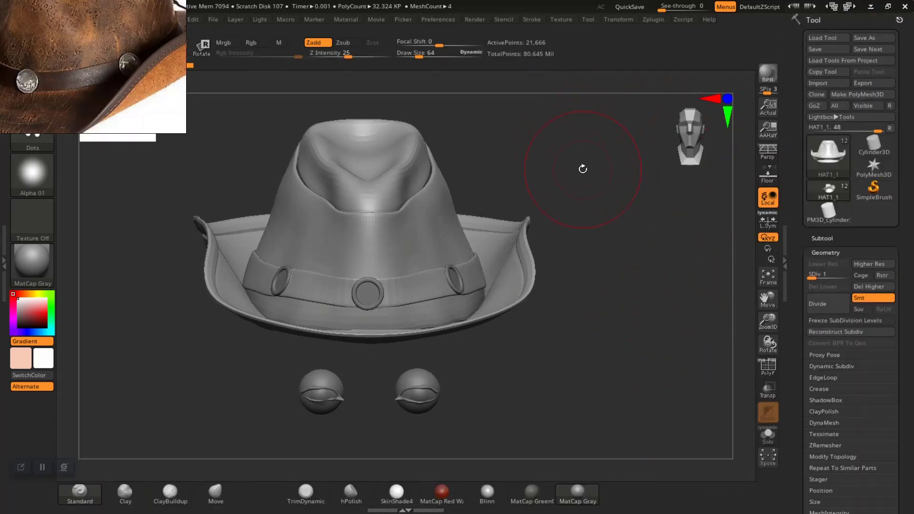
Switch to Maya, select the hat to check its polygon counts, and return to ZBrush.
key(alt+Tab)
click(447, 167)
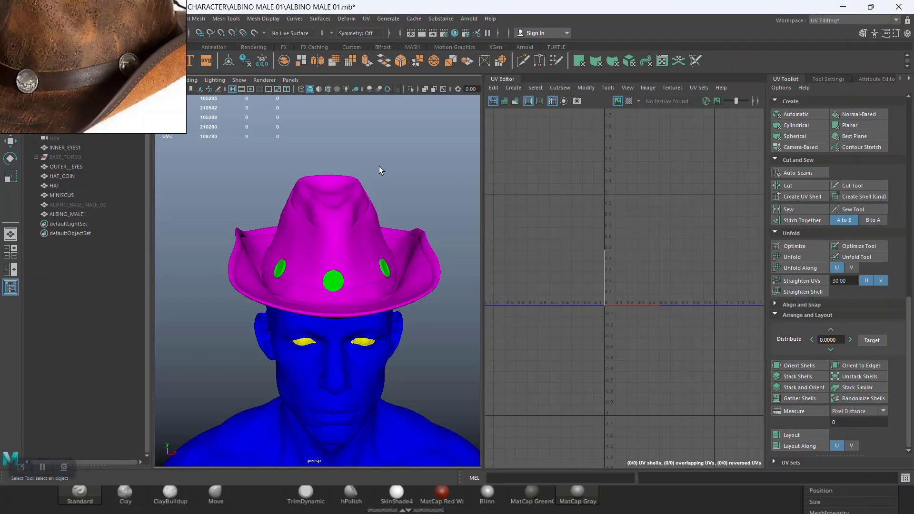
click(311, 226)
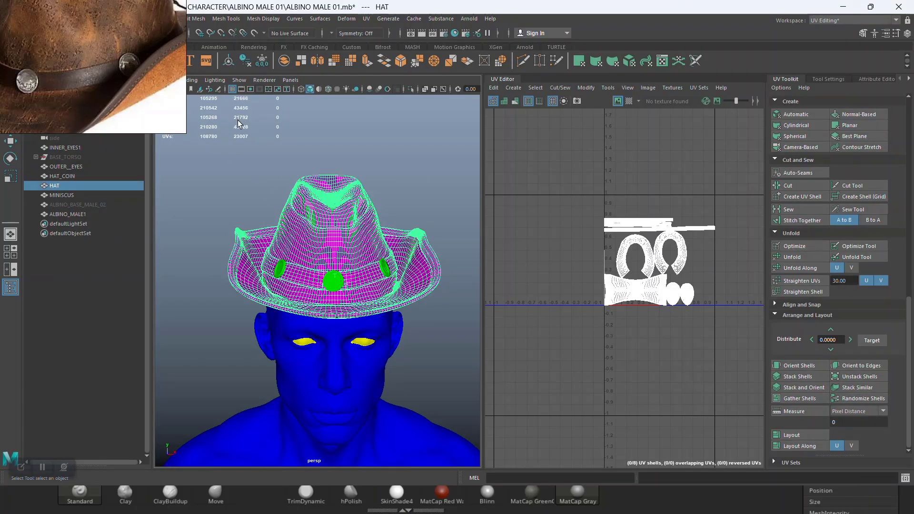
key(alt+Tab)
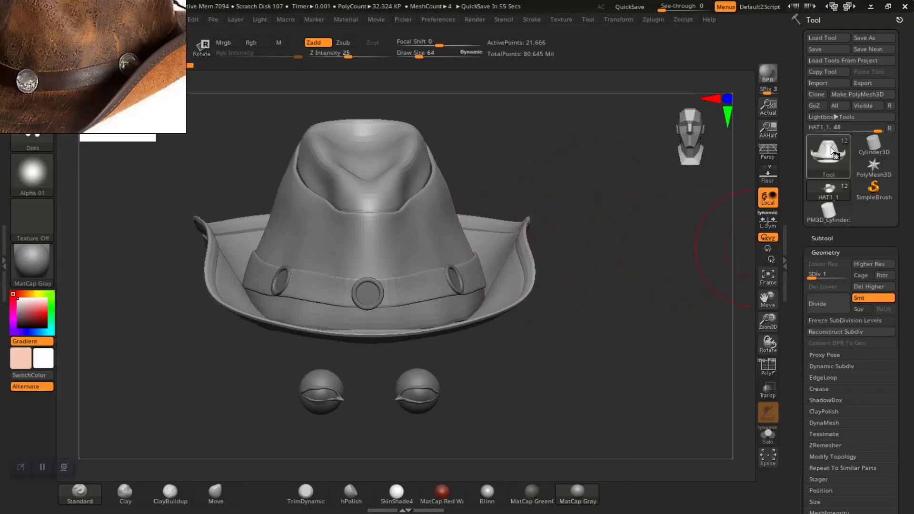
Import HAT.obj from the ZEXPORT folder into the duplicate hat subtool.
click(833, 83)
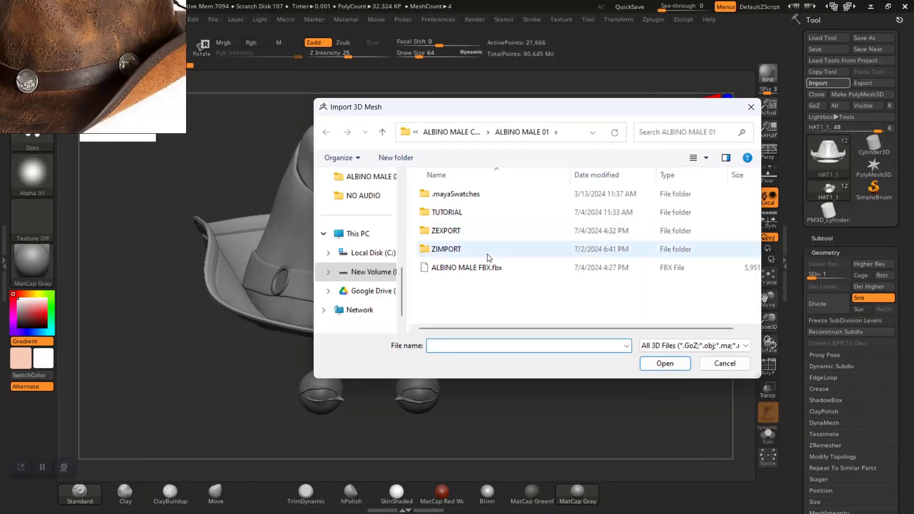
double_click(481, 230)
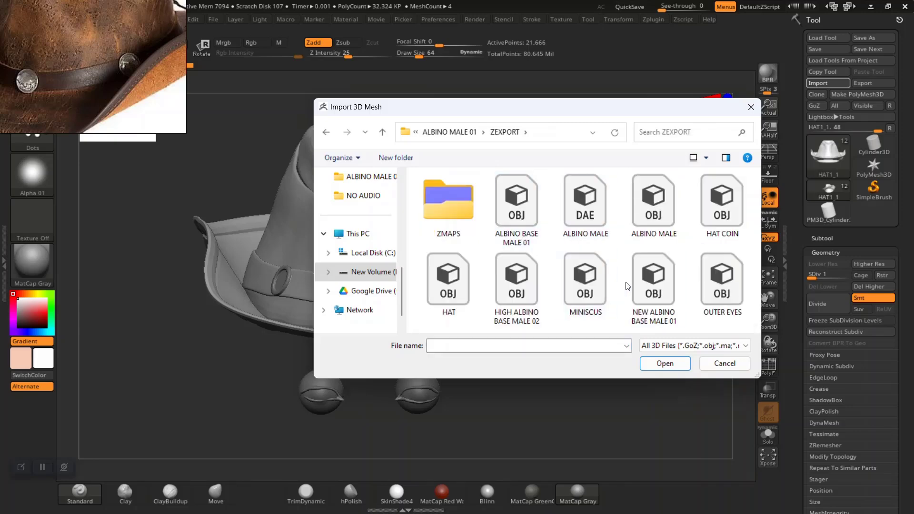
double_click(447, 285)
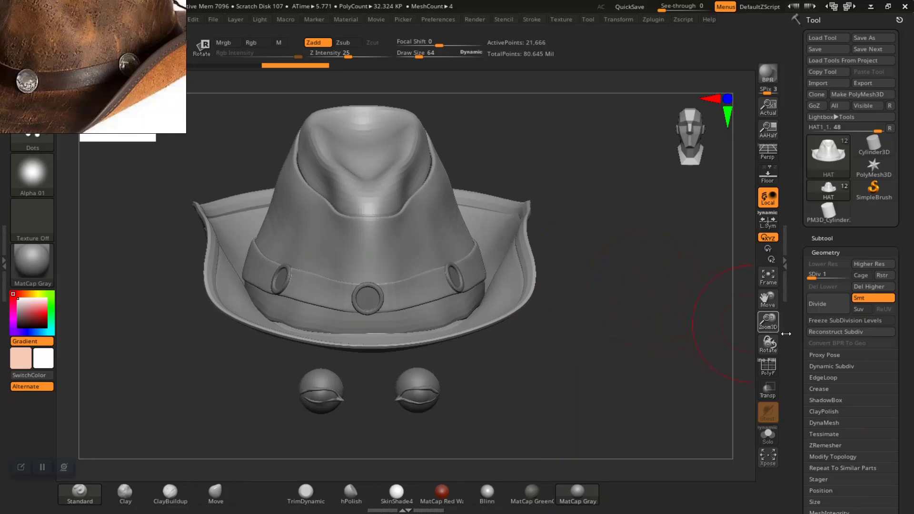
Turn on the polyframe display and split the hat into polygroups with Auto Groups With UV.
scroll(791, 334, down, 3)
key(shift+f)
scroll(794, 371, down, 5)
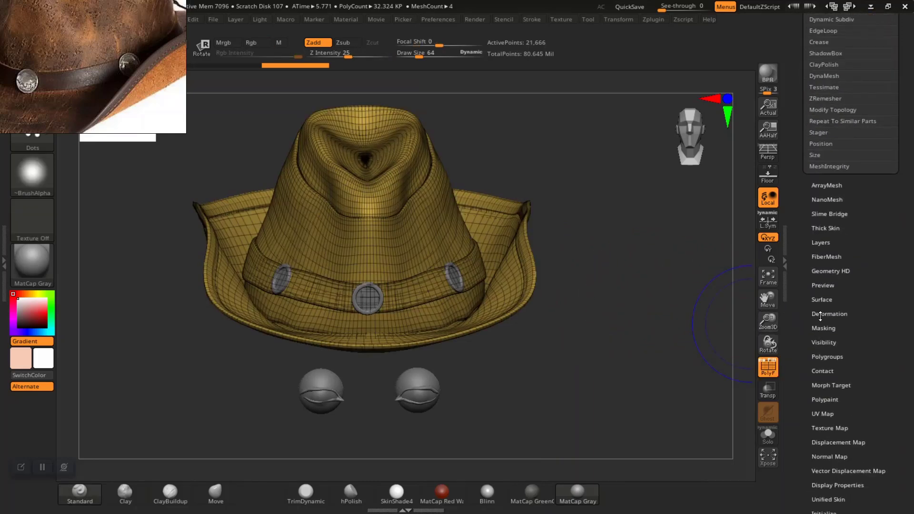
click(825, 357)
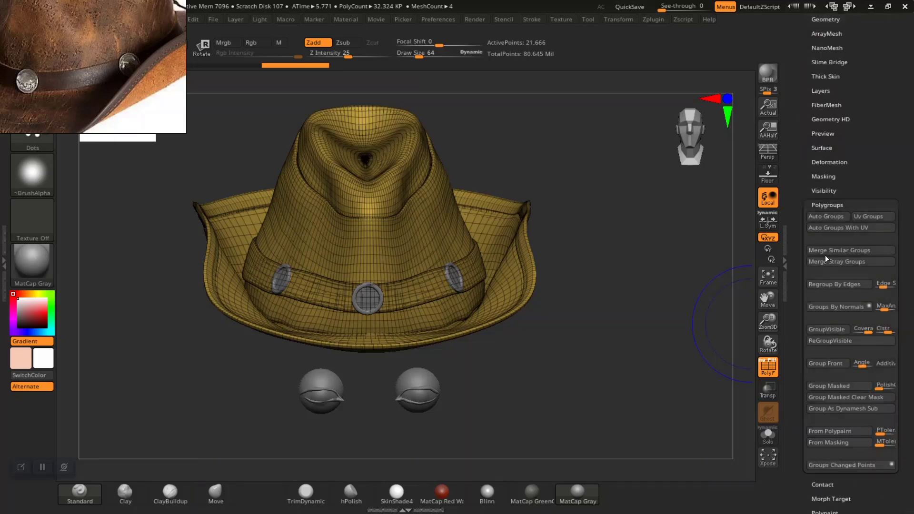
click(830, 227)
mouse_move(650, 357)
mouse_down()
mouse_move(613, 256)
mouse_move(652, 302)
mouse_move(662, 358)
mouse_move(643, 367)
mouse_up()
scroll(807, 285, up, 4)
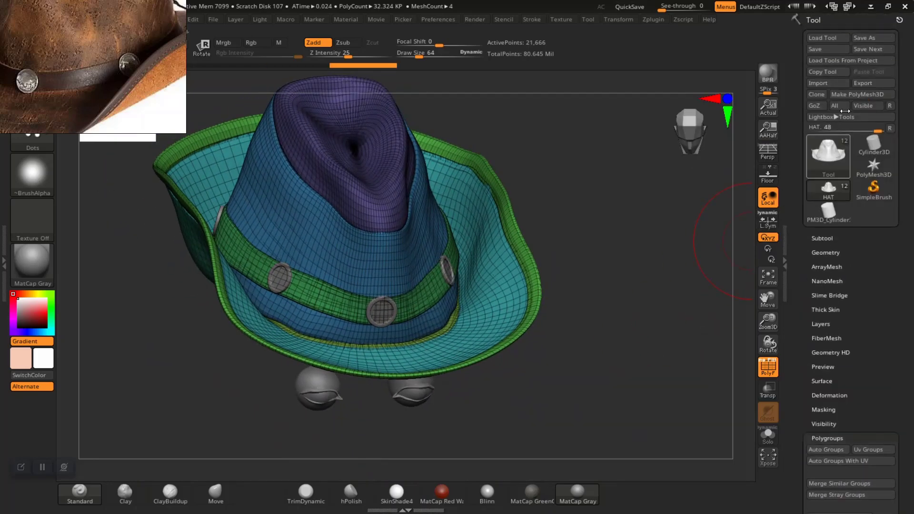
Check the hat's UV map settings and create a tangent normal map from the hat.
scroll(801, 311, down, 10)
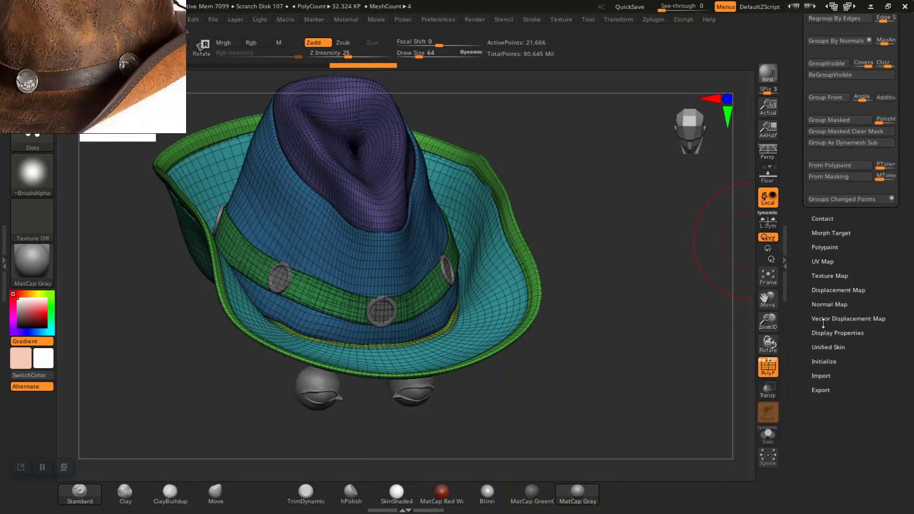
click(823, 261)
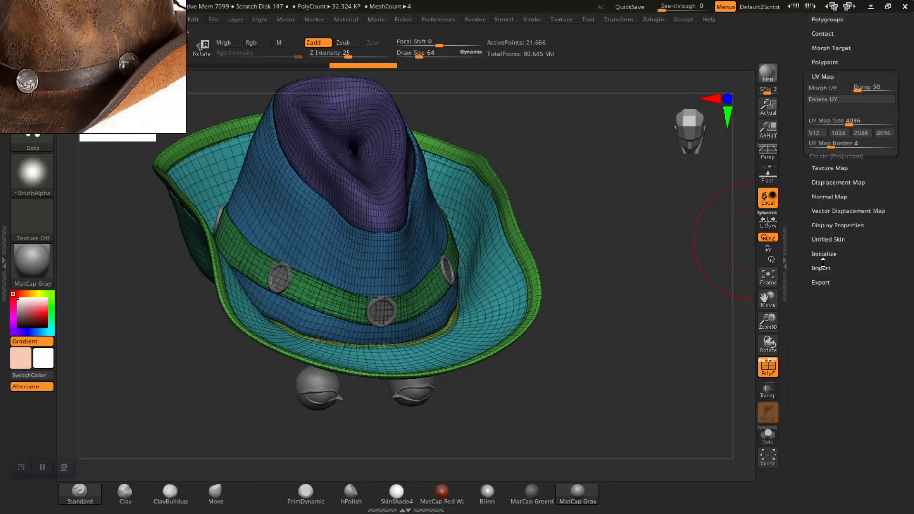
scroll(841, 184, up, 3)
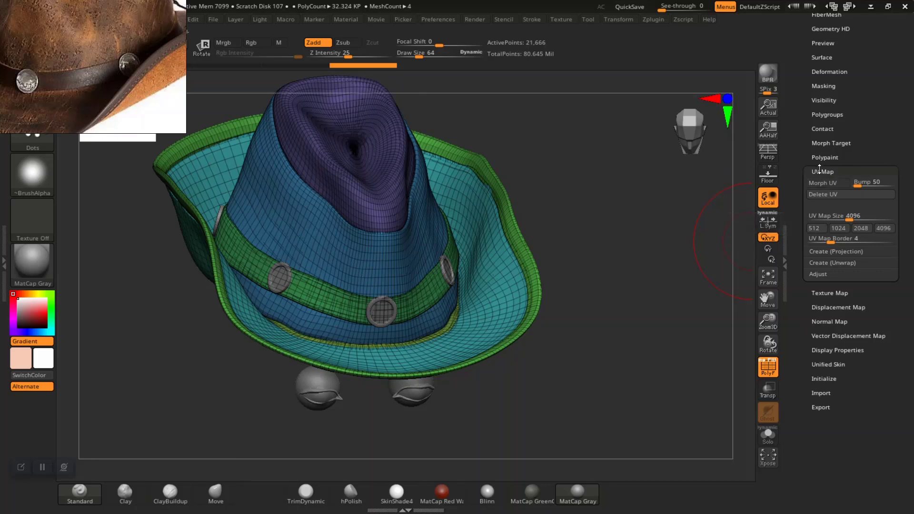
click(822, 172)
click(827, 214)
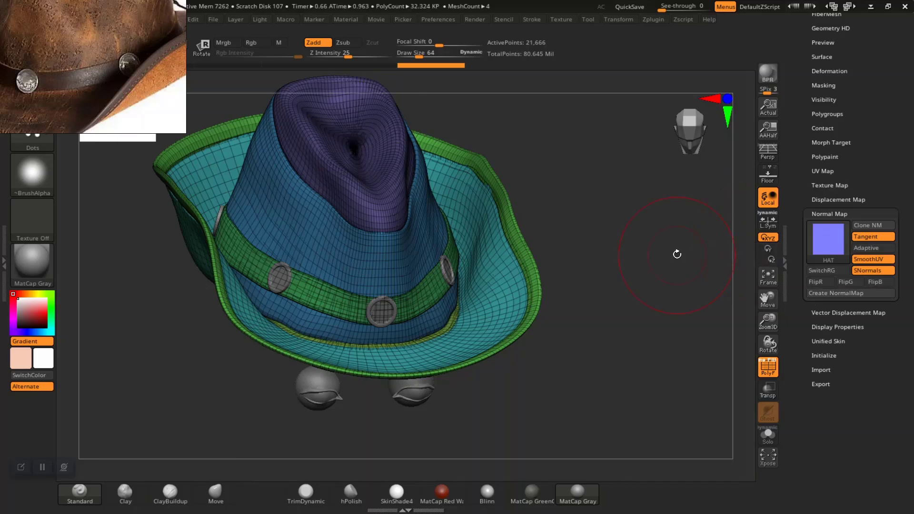
Move the reference image beside the hat and clone the hat's normal map into the textures.
drag(56, 60, 93, 399)
drag(594, 254, 623, 249)
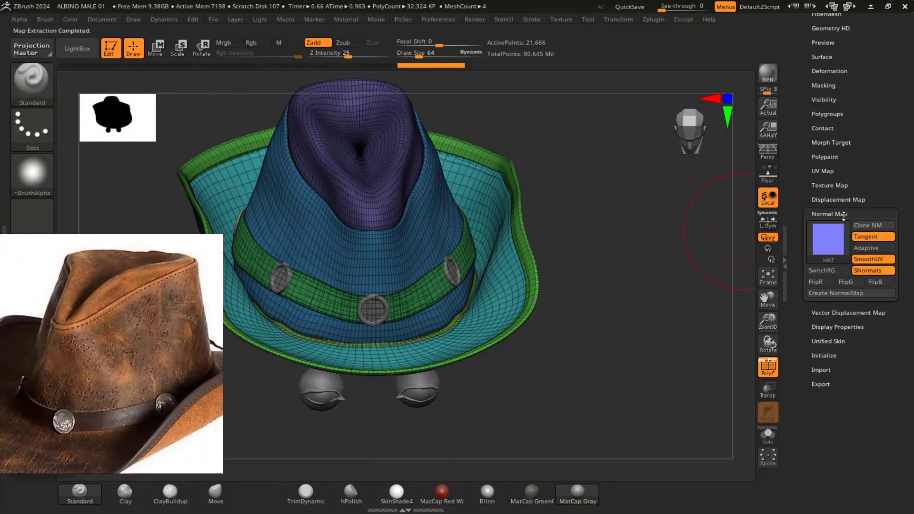
mouse_move(838, 242)
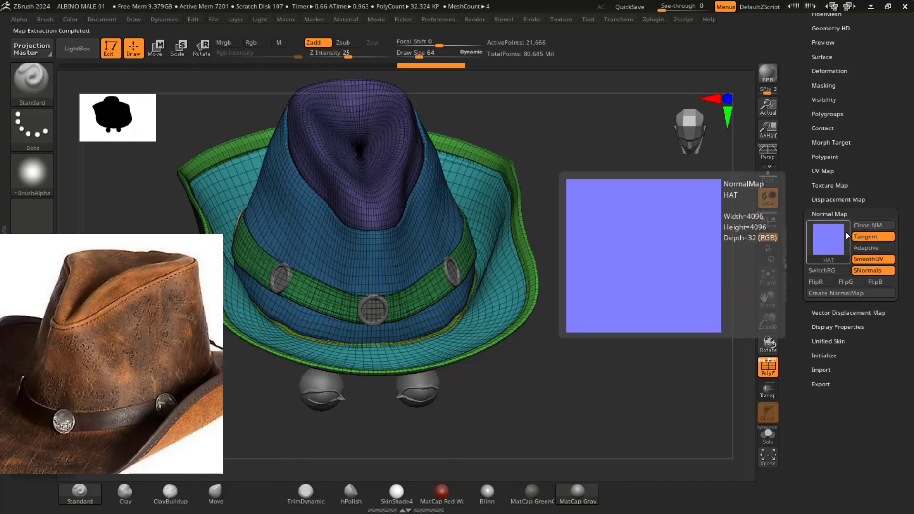
click(865, 226)
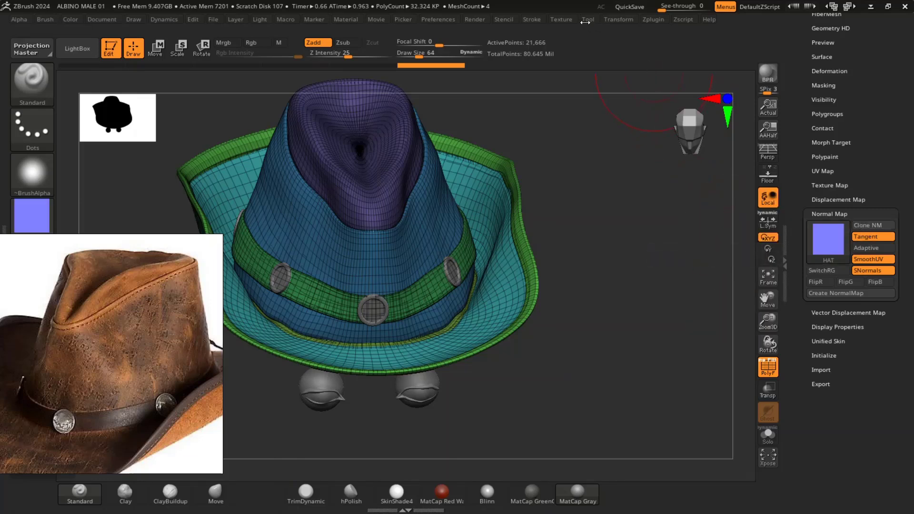
Start exporting the HAT texture, set the file type to PNG and open the ZMAPS folder.
click(562, 20)
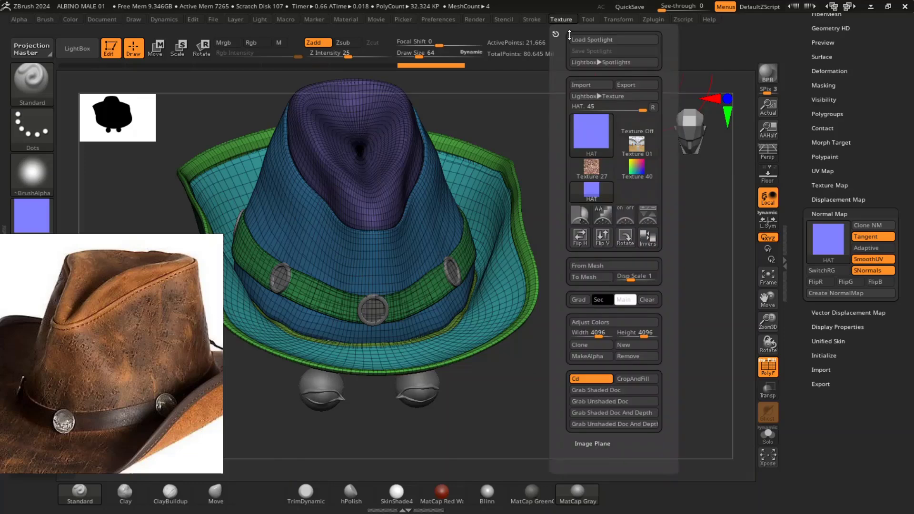
click(626, 85)
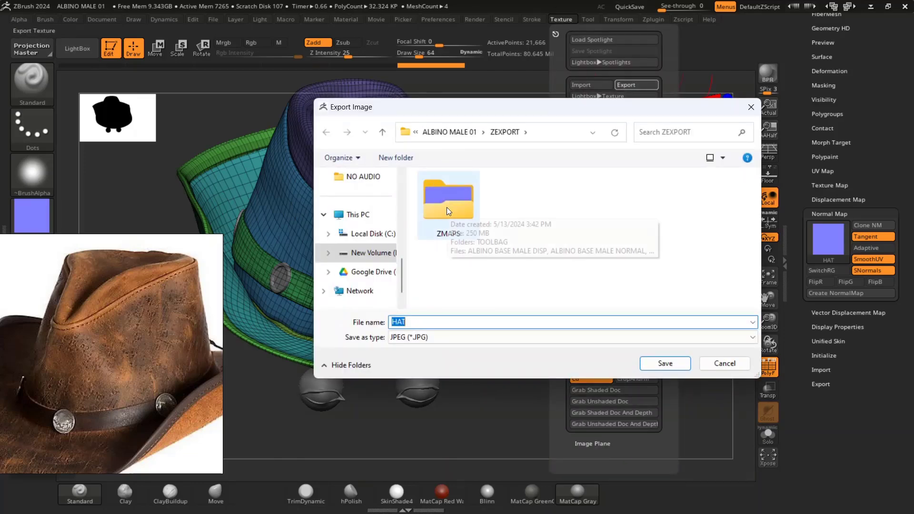
click(419, 337)
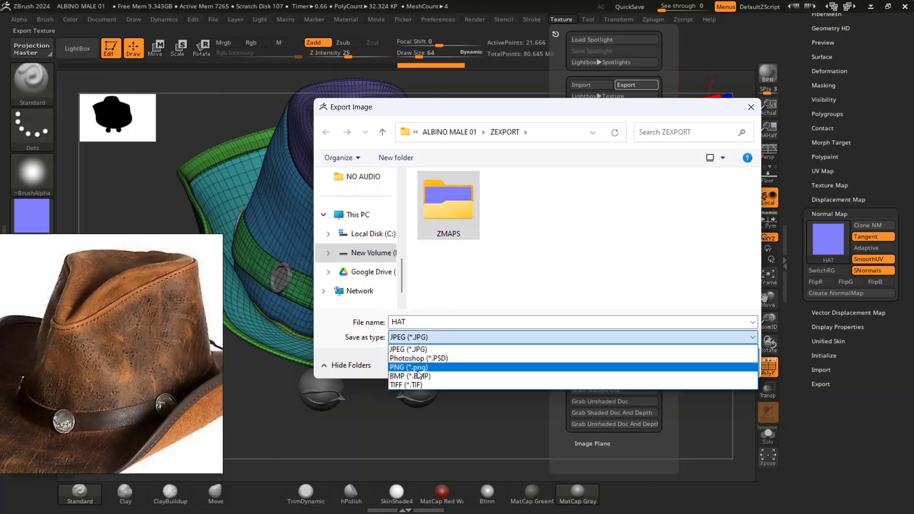
click(419, 367)
double_click(455, 200)
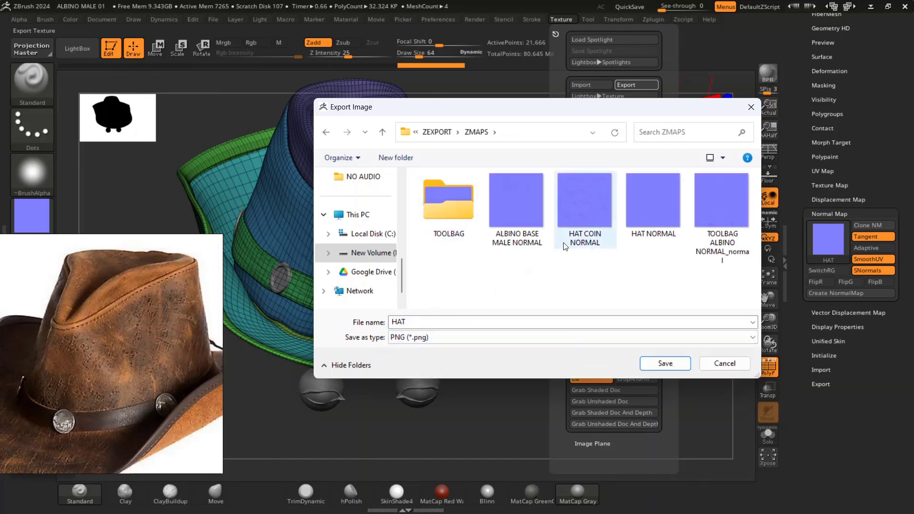
Prefix the file name HAT with NEW and save the normal map image in ZMAPS.
click(391, 323)
click(392, 323)
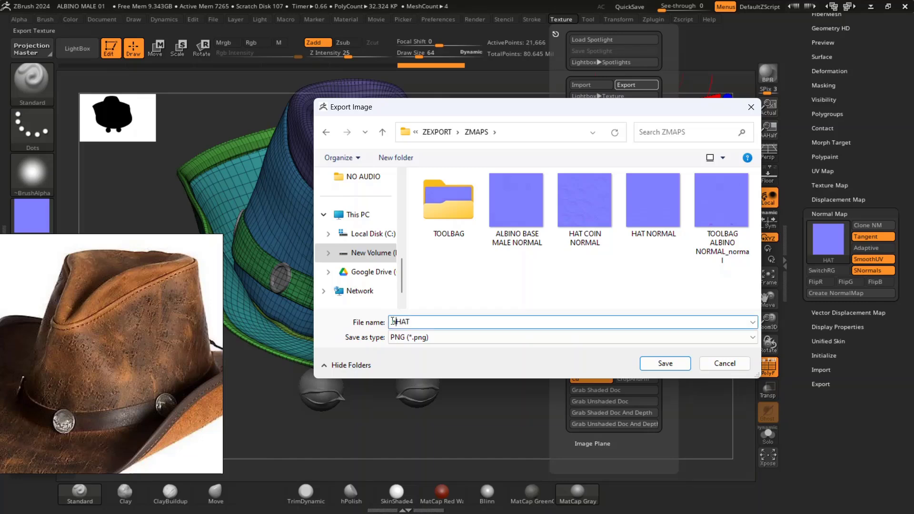
text(new)
key(BackSpace)
key(BackSpace)
key(BackSpace)
key(BackSpace)
text(NEW)
click(677, 363)
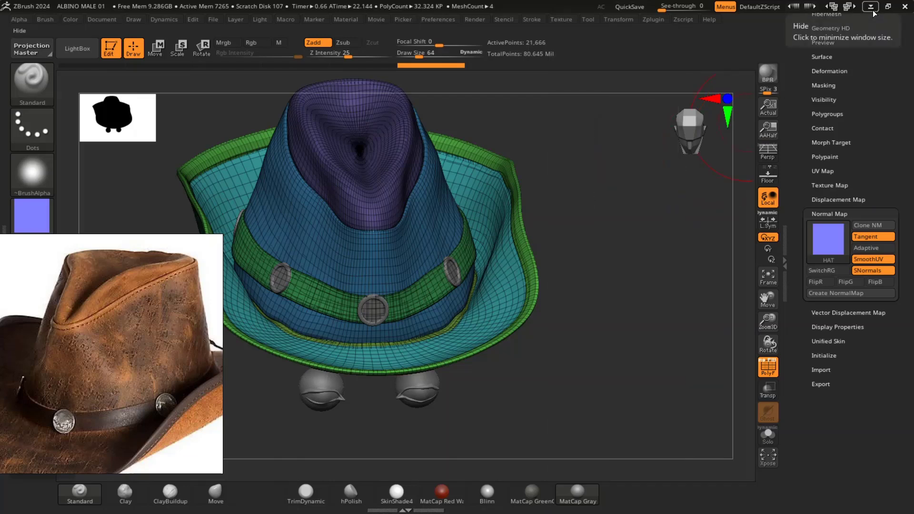
Save the ZBrush project as ALBINO MALE 01, replacing the existing file.
key(ctrl+s)
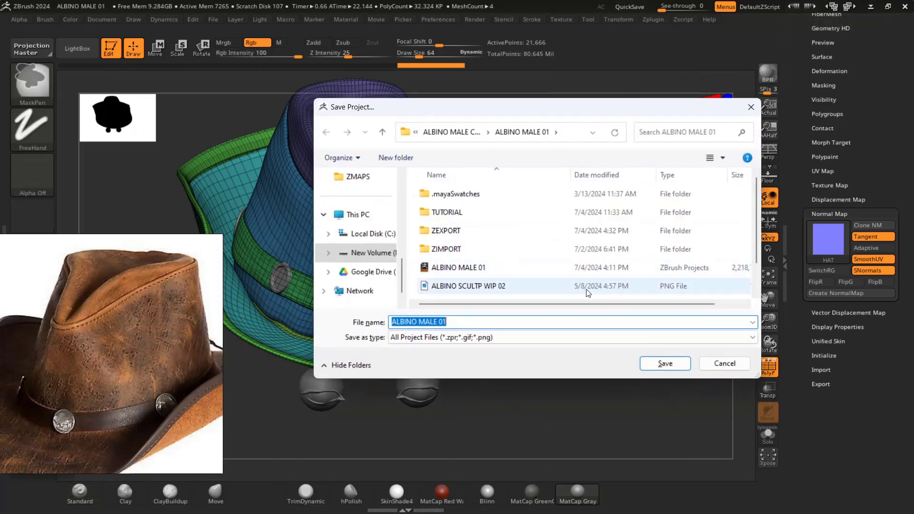
click(646, 363)
click(493, 250)
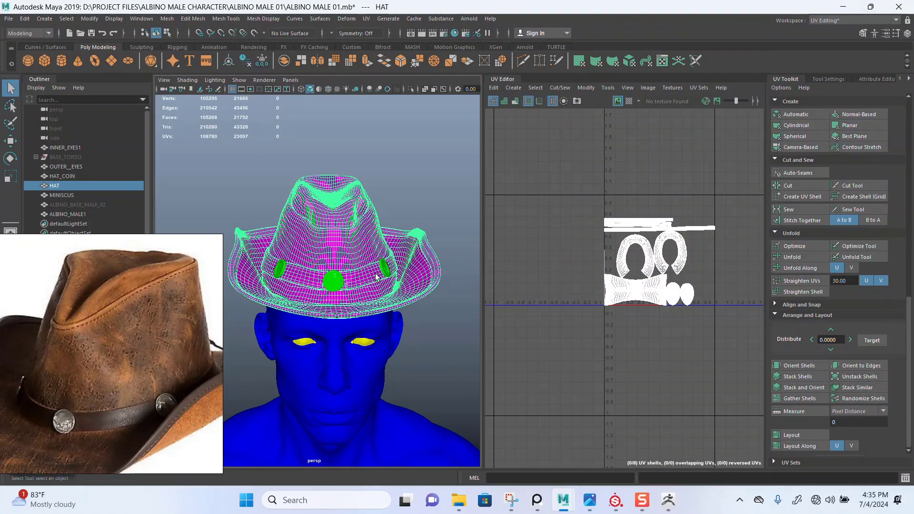
Select all visible character and hat meshes and start exporting the selection.
alt+right_drag(387, 324, 329, 255)
click(373, 188)
drag(238, 184, 403, 406)
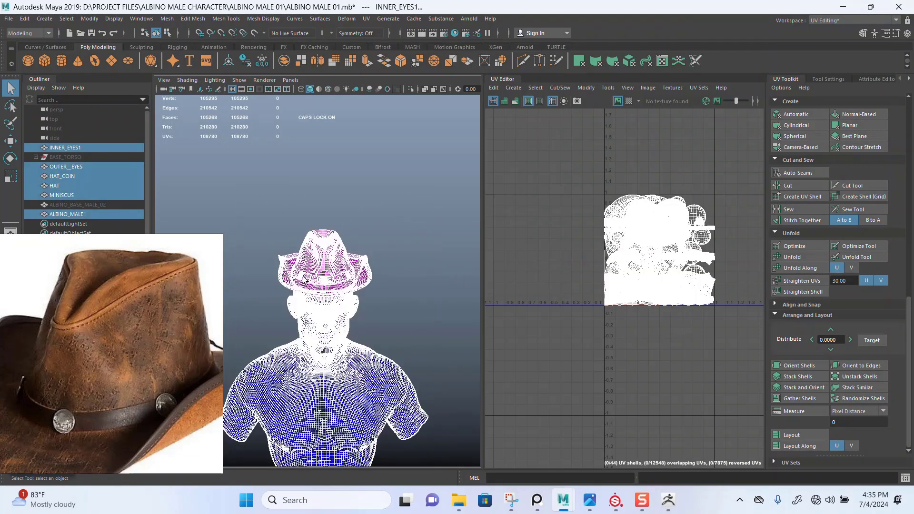
click(8, 19)
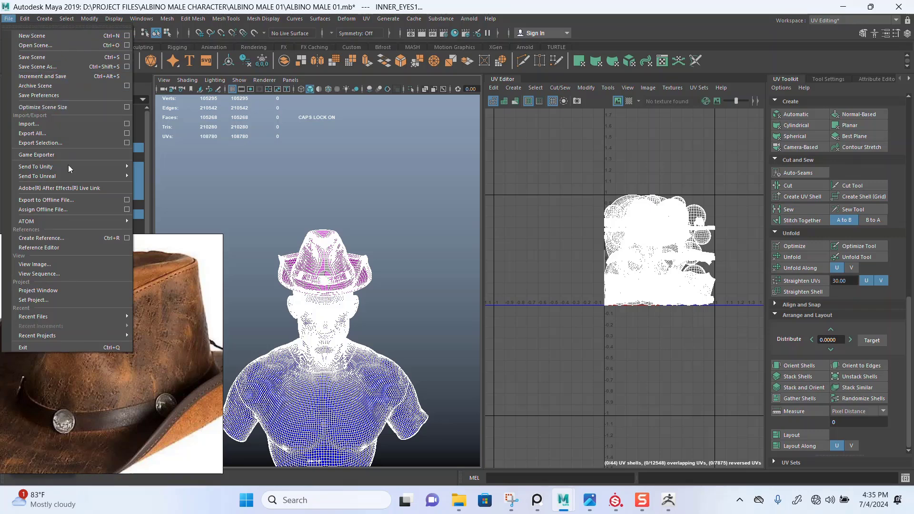
click(69, 143)
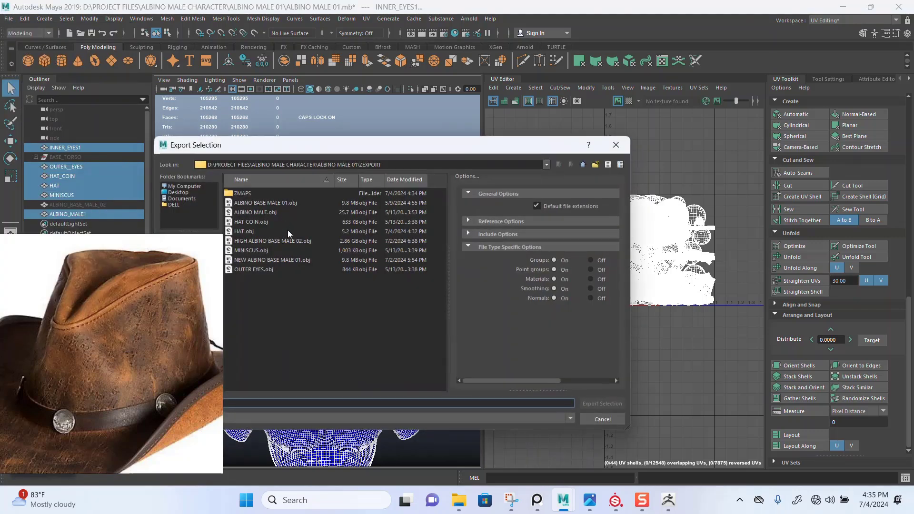
drag(396, 148, 519, 129)
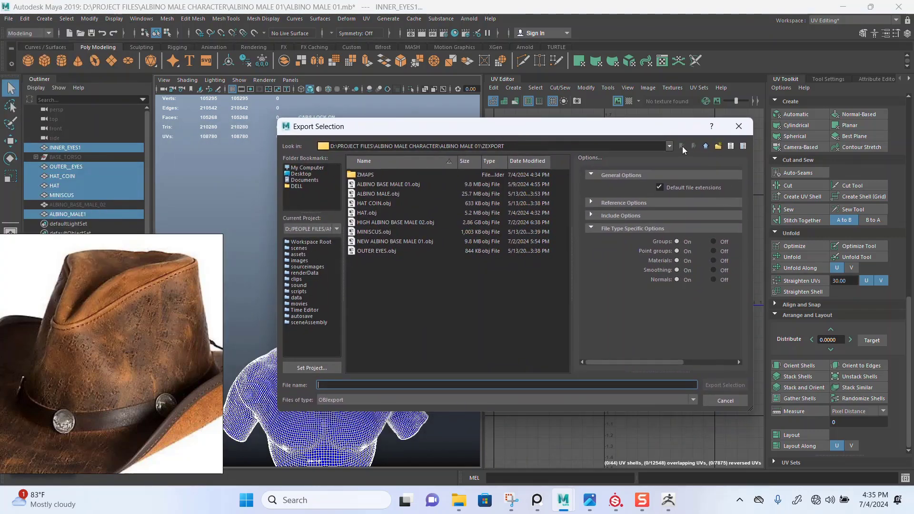
Export the selection as FBX to ALBINO MALE FBX.fbx in the ALBINO MALE 01 folder, replacing the existing file.
click(706, 147)
click(392, 400)
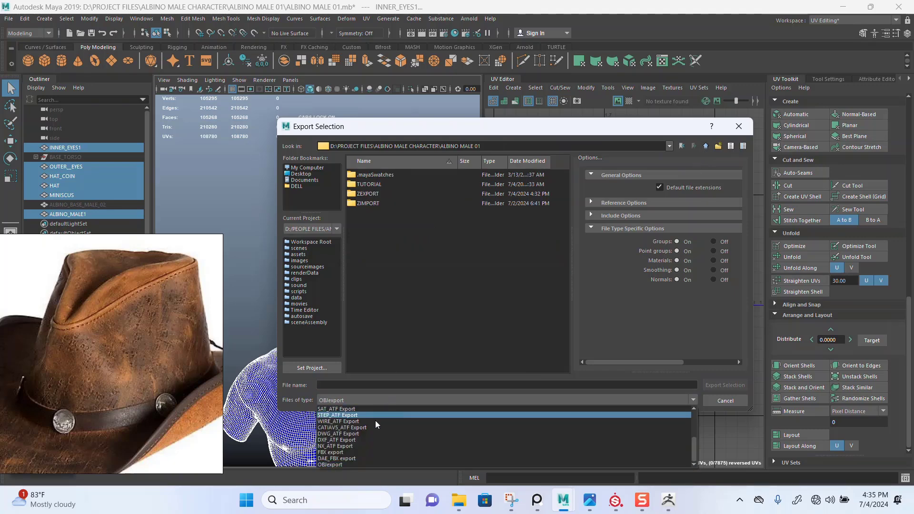
click(345, 458)
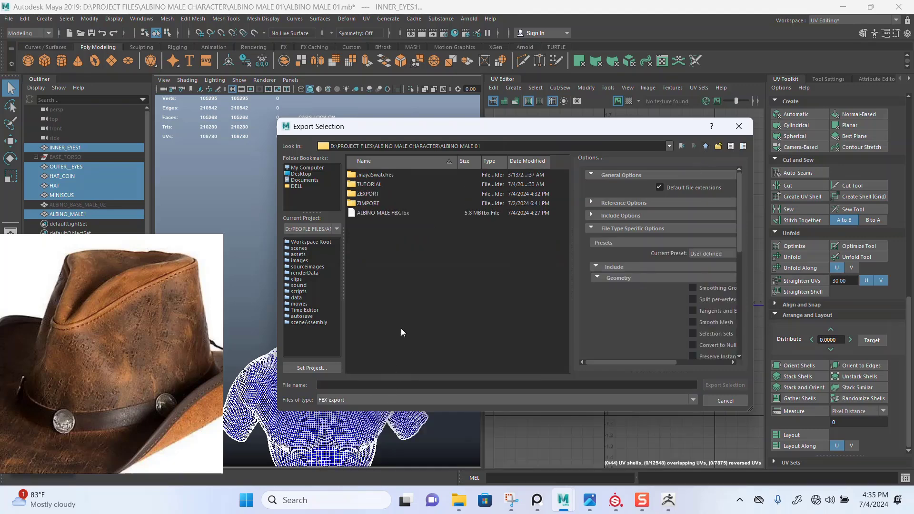
click(397, 213)
click(720, 385)
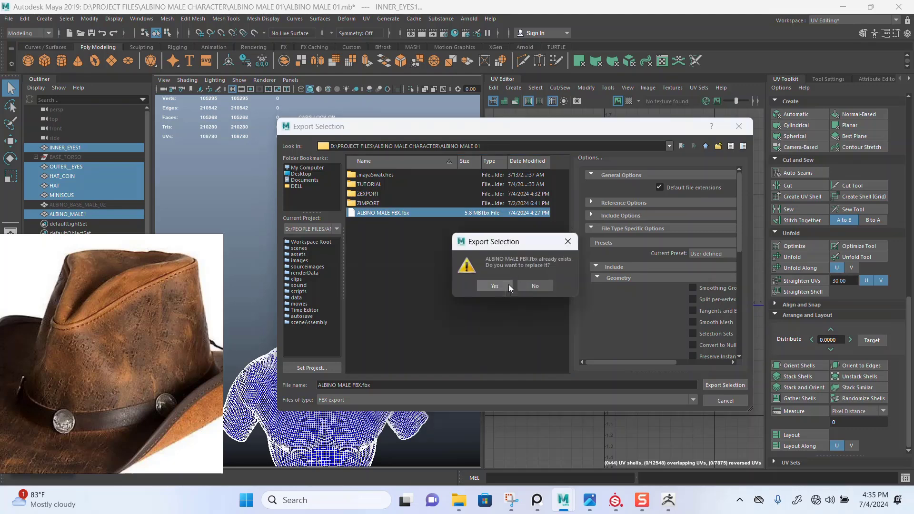
click(501, 289)
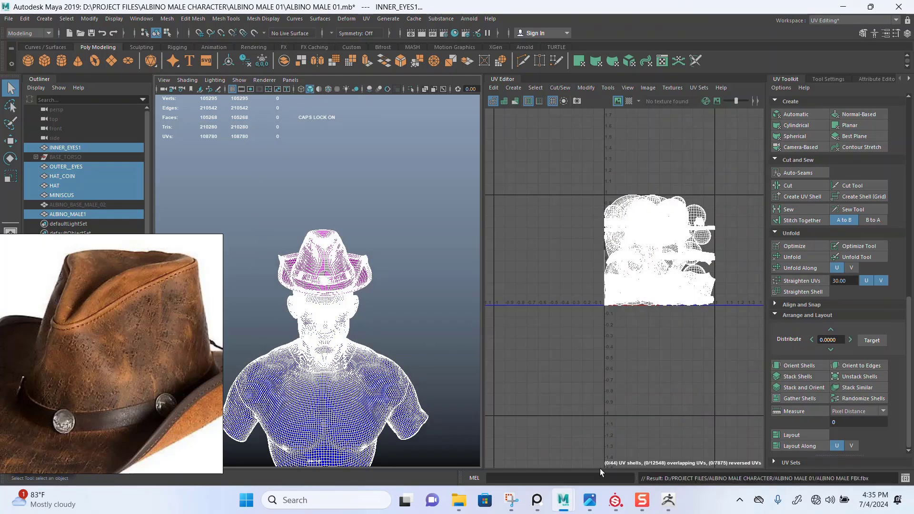
Switch to Substance Painter and reload the project mesh from ALBINO MALE FBX.fbx through the project configuration.
mouse_move(616, 500)
click(599, 445)
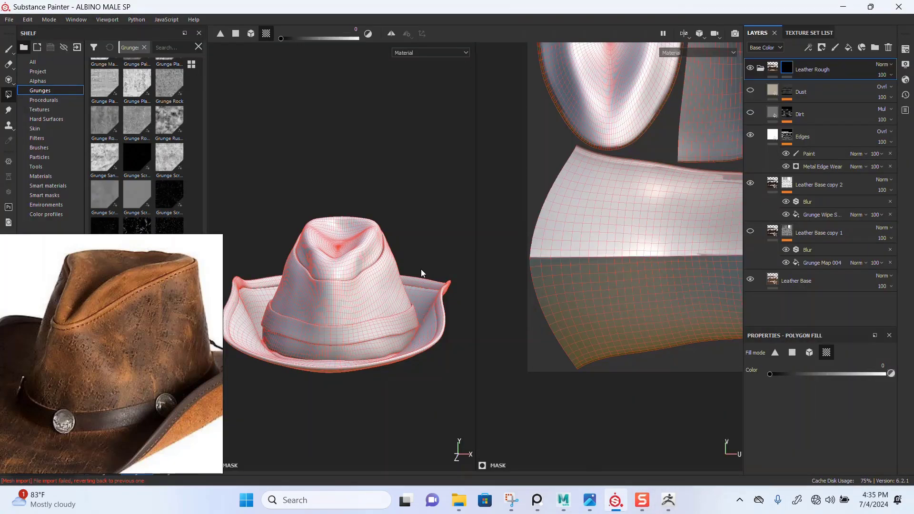
click(29, 20)
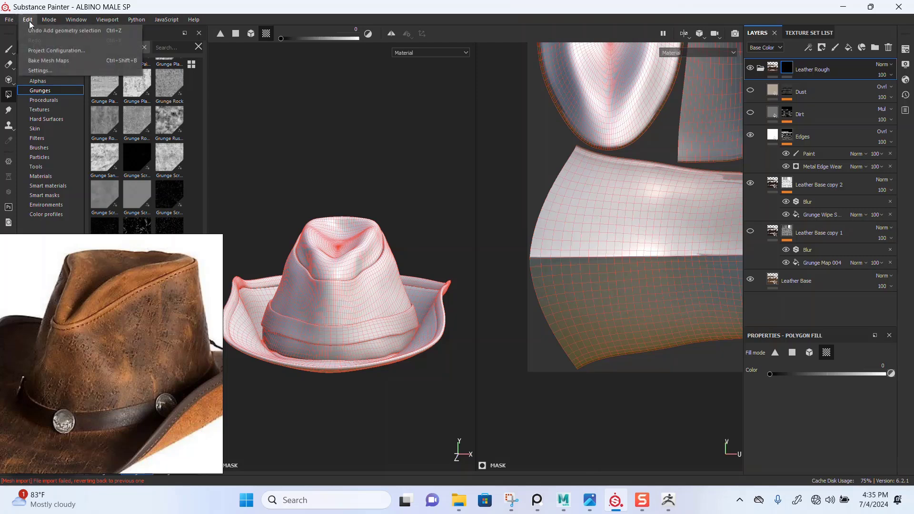
click(46, 48)
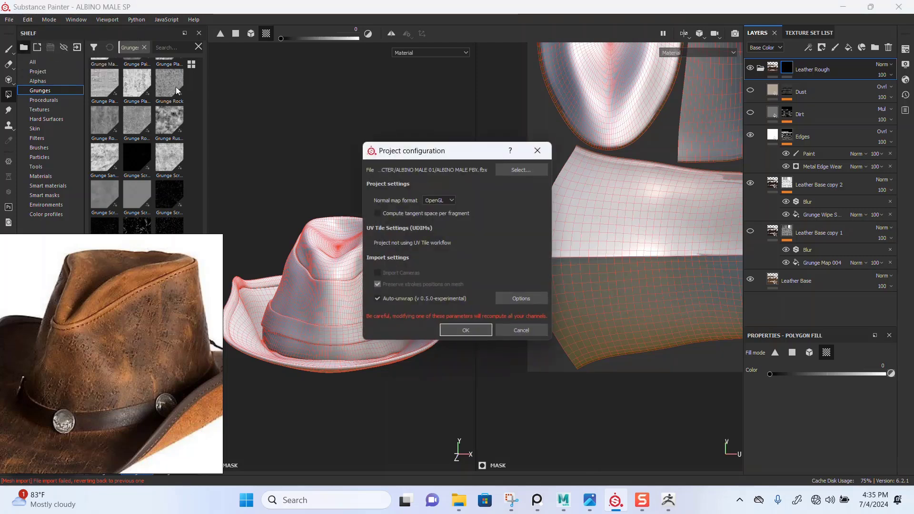
click(514, 174)
double_click(526, 333)
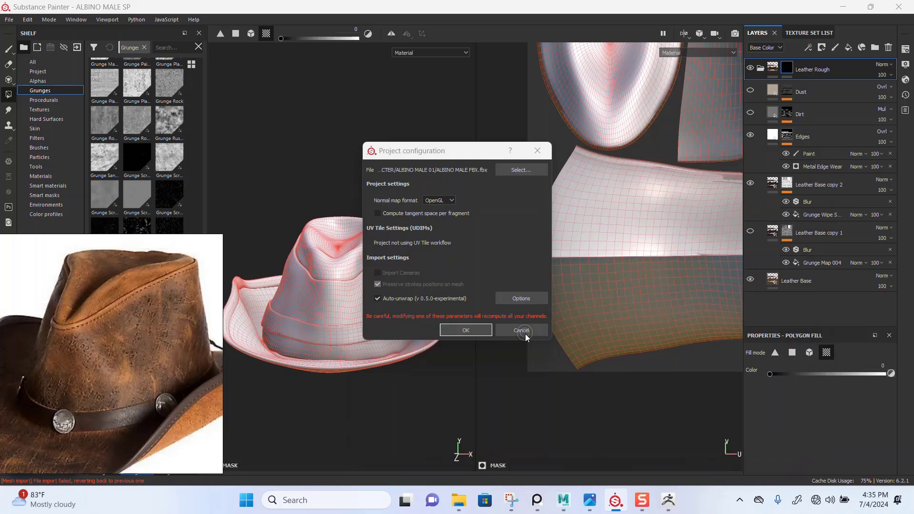
click(473, 332)
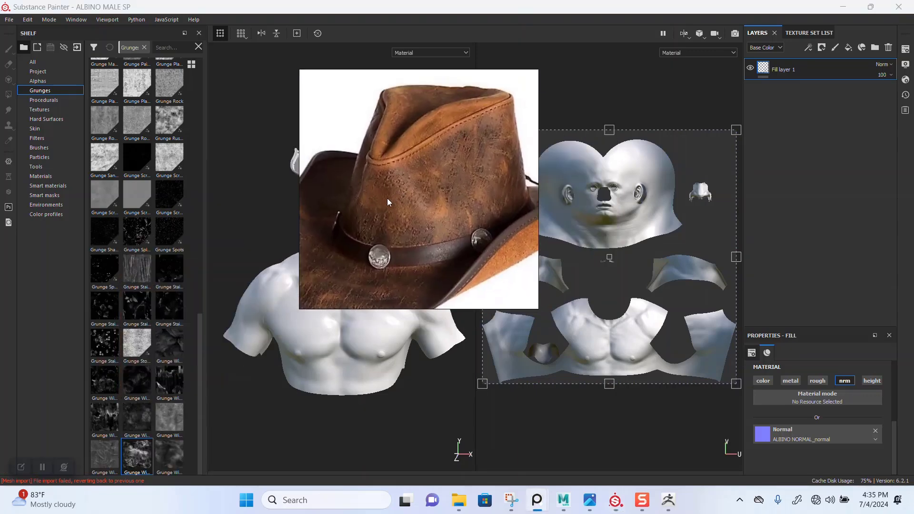
Set the viewport layout to 3D only for a closer view of the character.
click(686, 34)
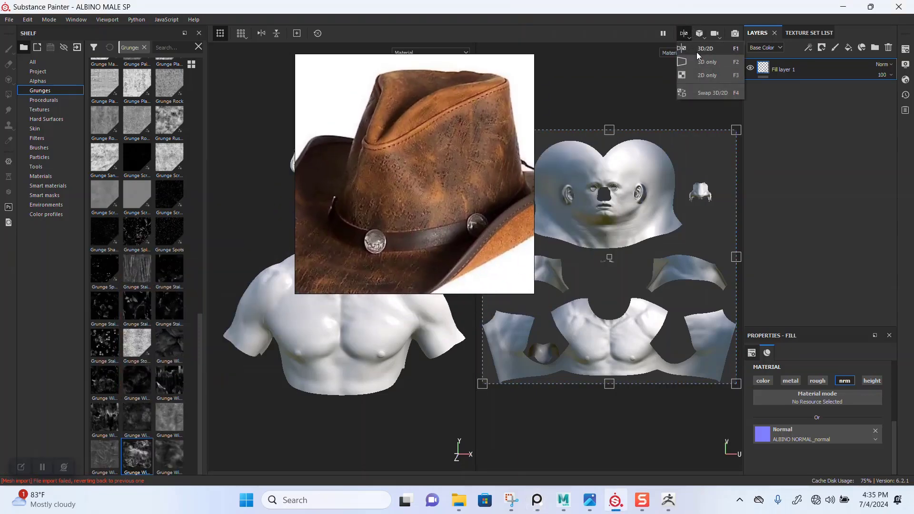
click(699, 62)
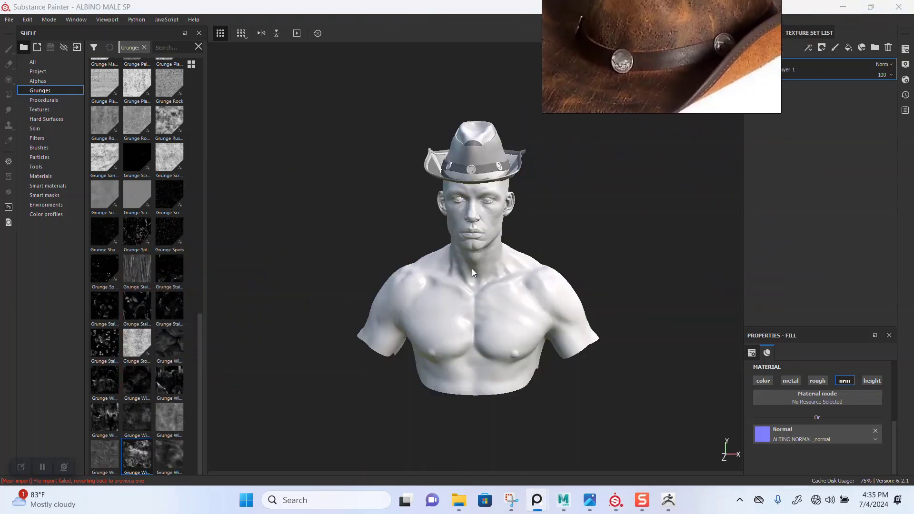
scroll(490, 269, up, 3)
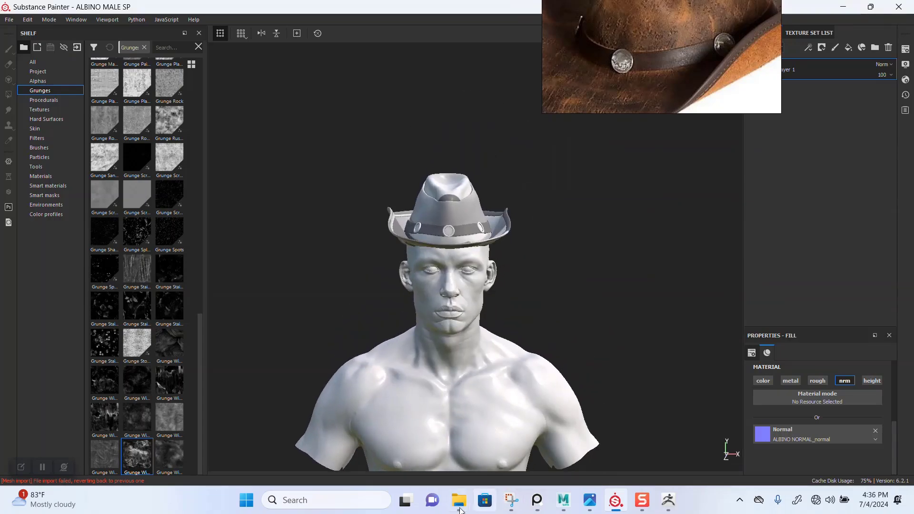
Switch to the ALBINO MALE 01 folder in File Explorer and open ZMAPS inside ZEXPORT.
mouse_move(460, 487)
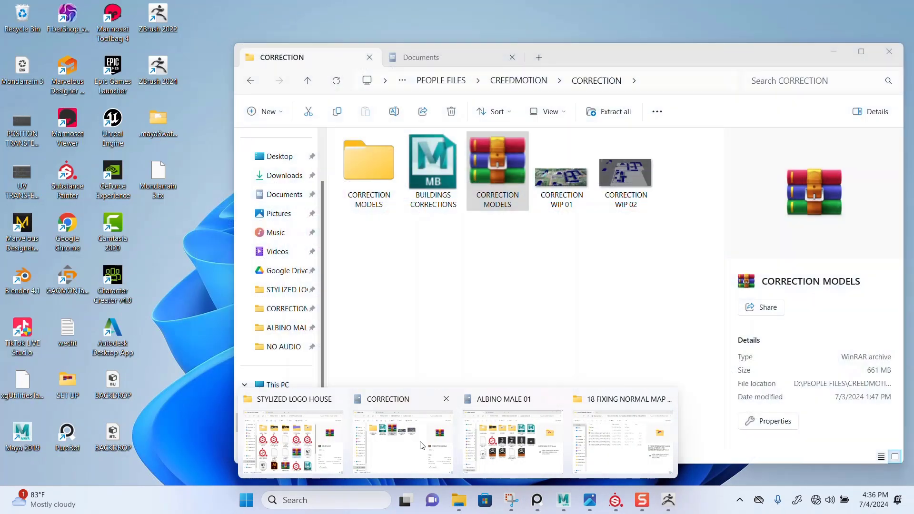
click(505, 440)
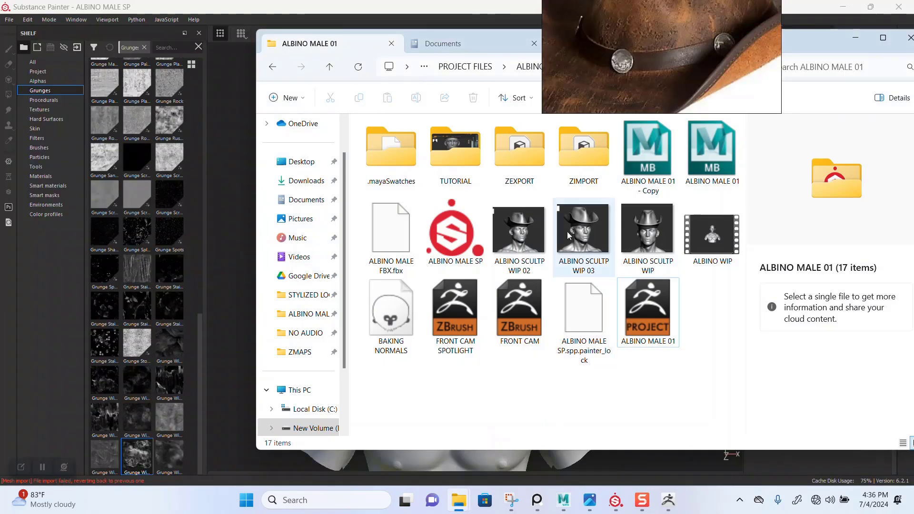
click(571, 152)
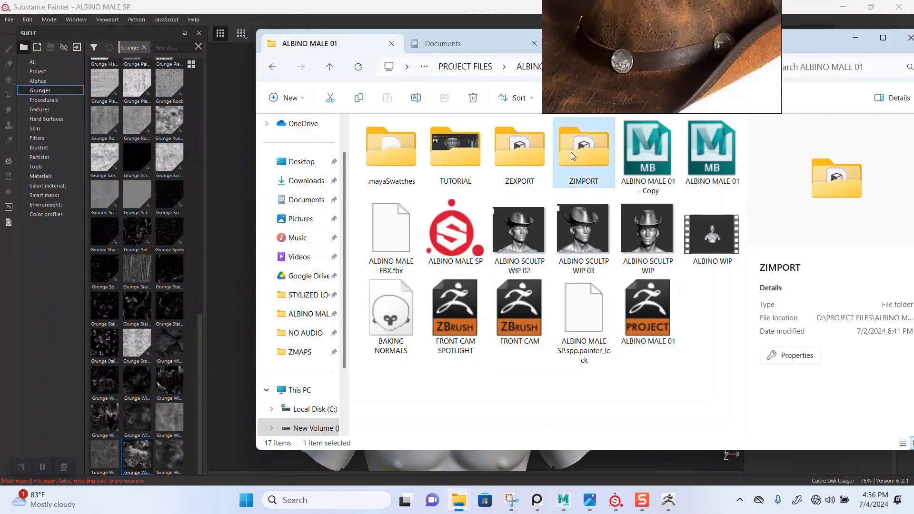
double_click(527, 159)
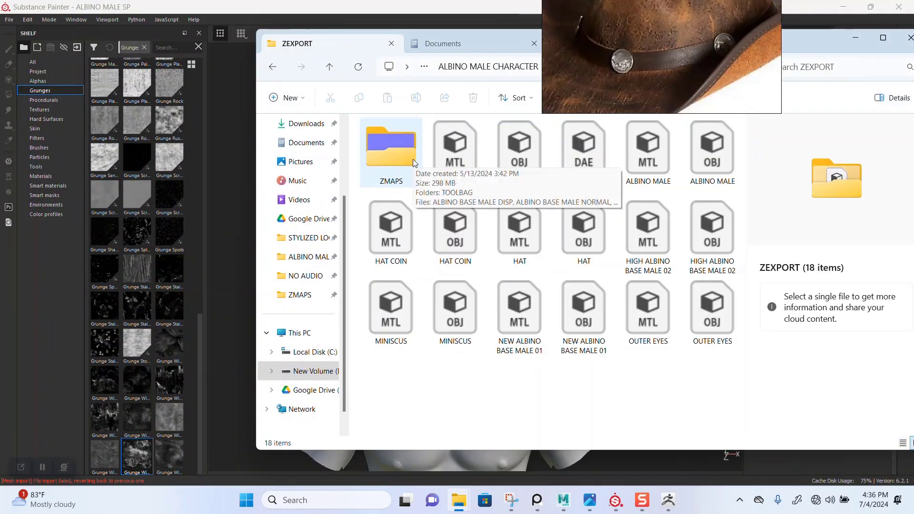
double_click(400, 155)
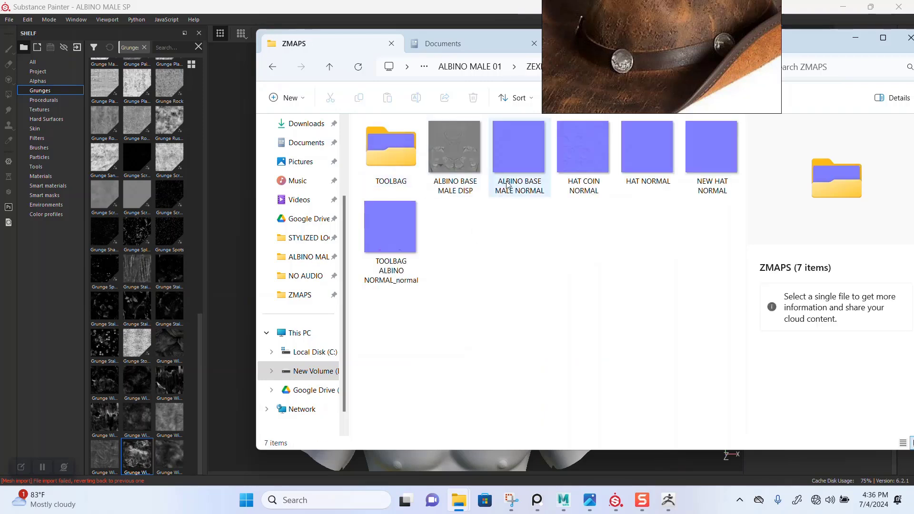
Import NEW HAT NORMAL.png from ZMAPS into the ALBINO MALE SP project as a texture.
mouse_move(712, 187)
mouse_down()
mouse_move(643, 204)
mouse_move(133, 214)
mouse_move(160, 203)
mouse_up()
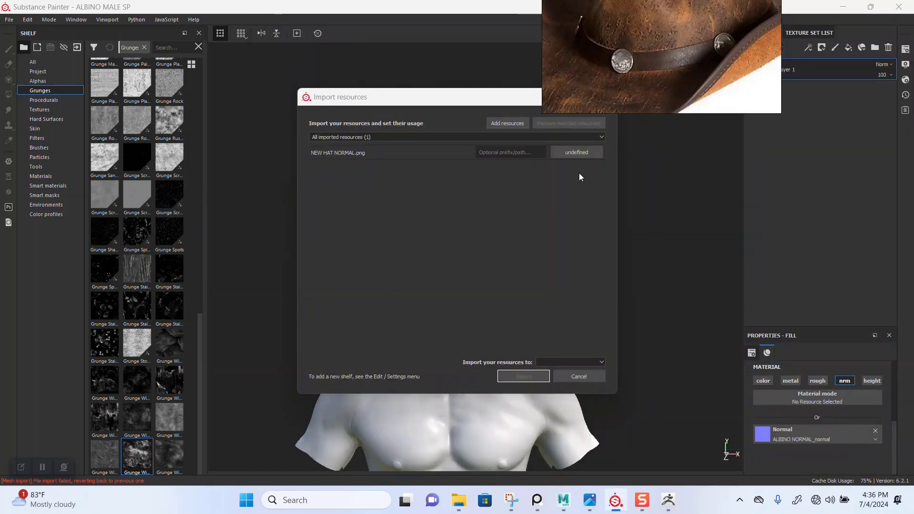
click(585, 153)
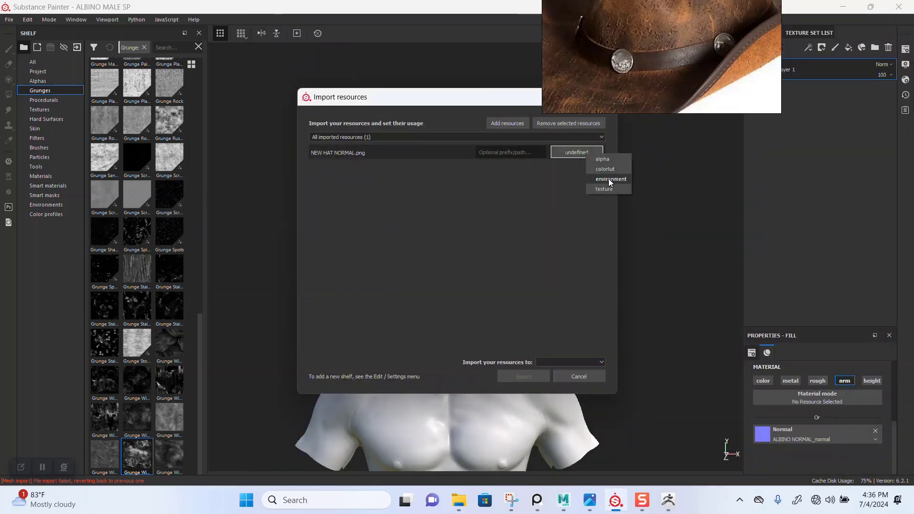
click(604, 188)
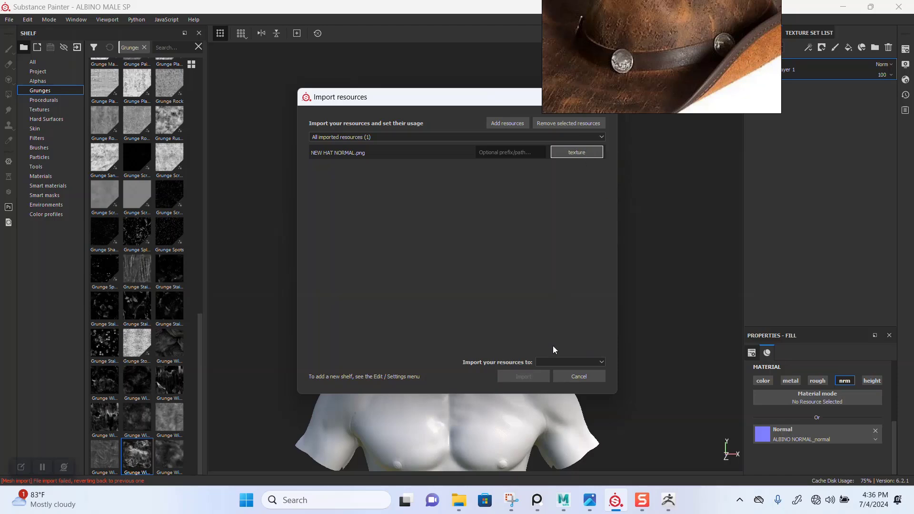
click(552, 361)
click(568, 379)
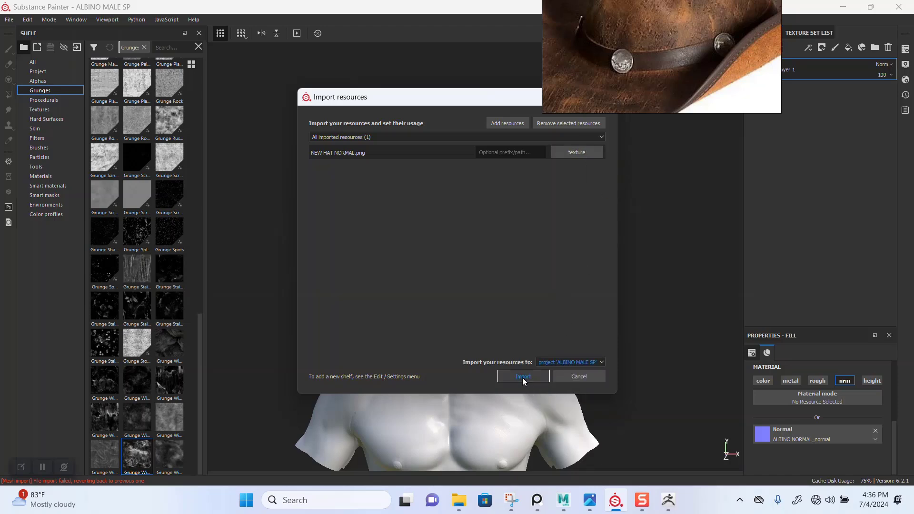
click(524, 379)
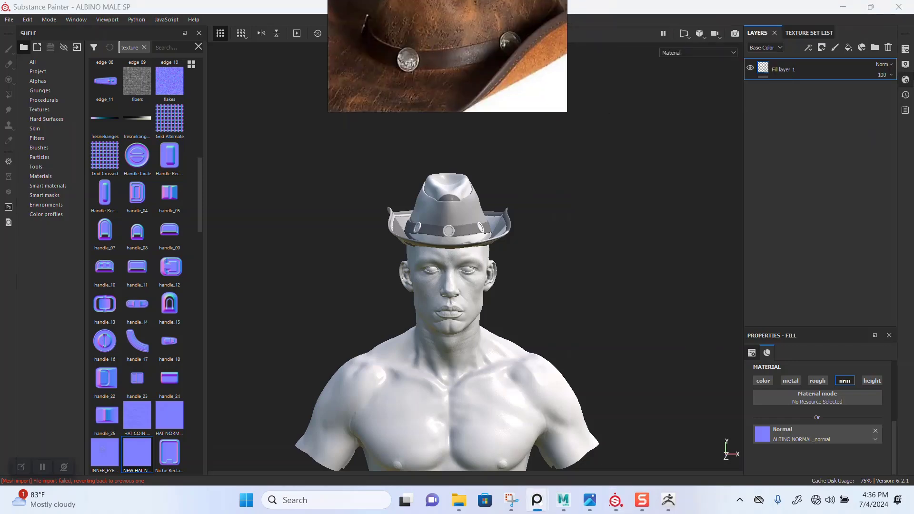
Assign NEW HAT NORMAL as the normal mesh map of the HAT1 texture set.
click(906, 49)
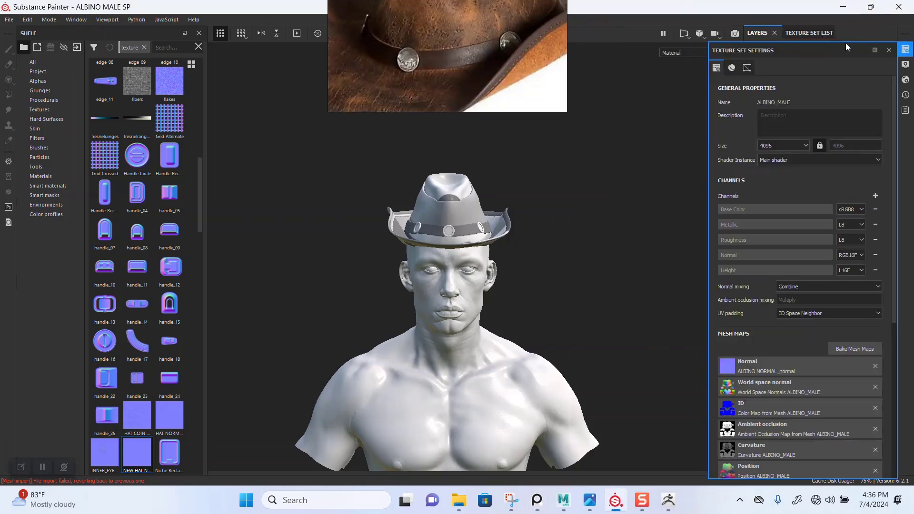
click(889, 50)
click(809, 33)
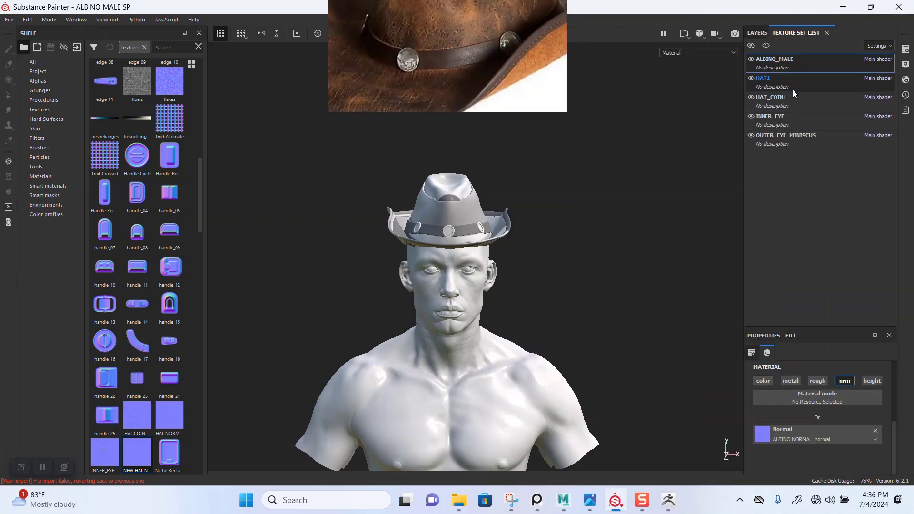
click(792, 88)
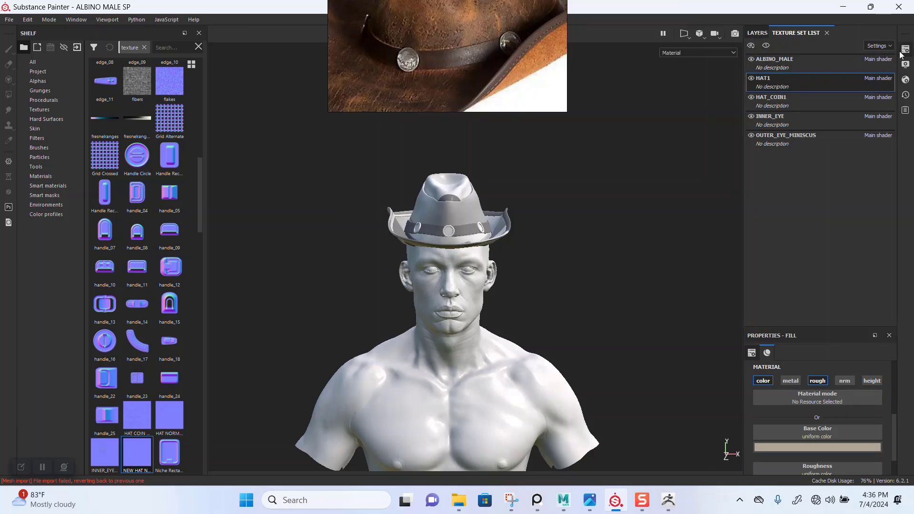
click(905, 49)
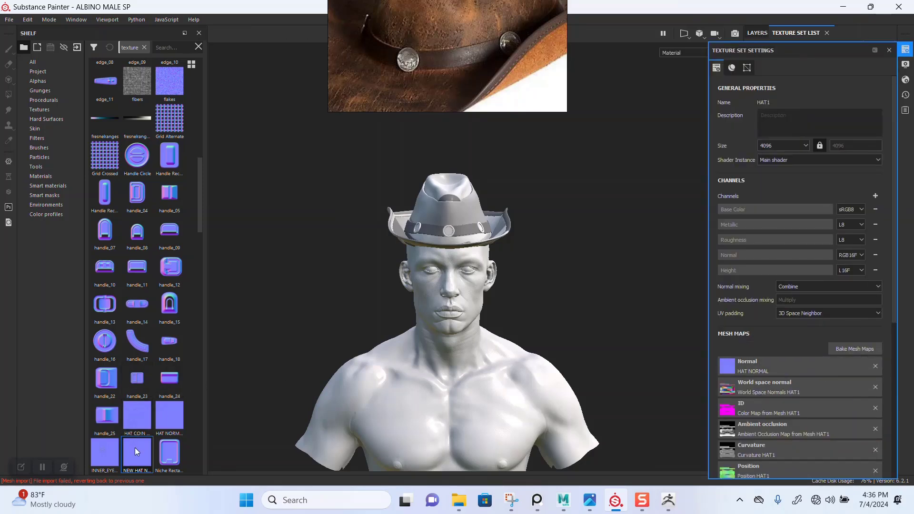
drag(136, 452, 852, 394)
drag(795, 364, 796, 365)
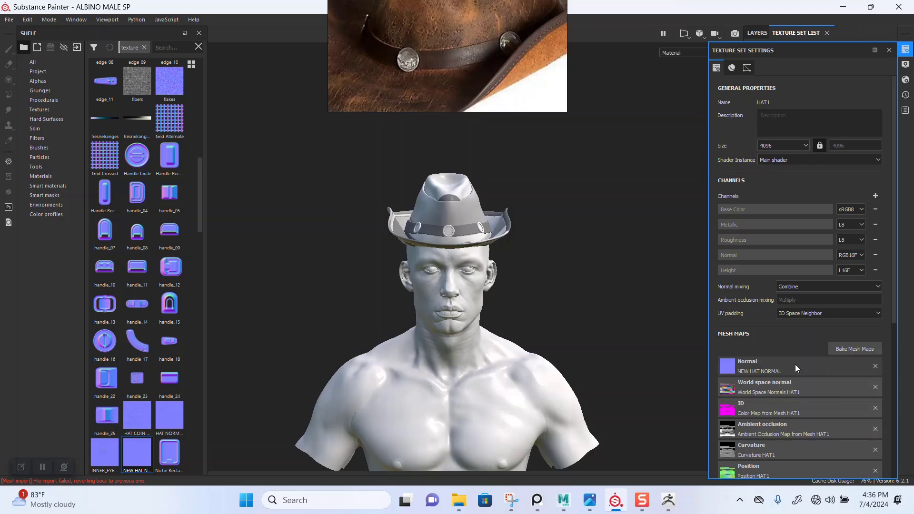
Bake the world space normal, ID, ambient occlusion, curvature, position and thickness maps for the HAT1 texture set only.
click(850, 348)
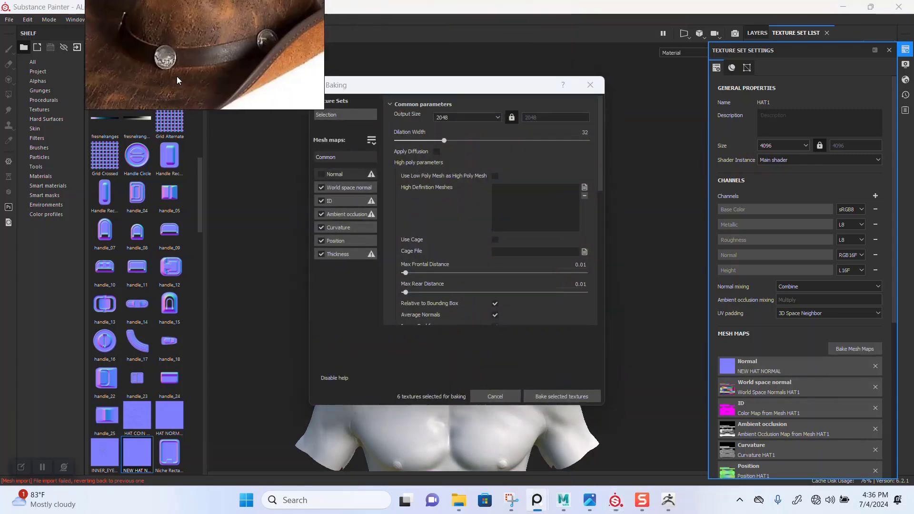
click(347, 121)
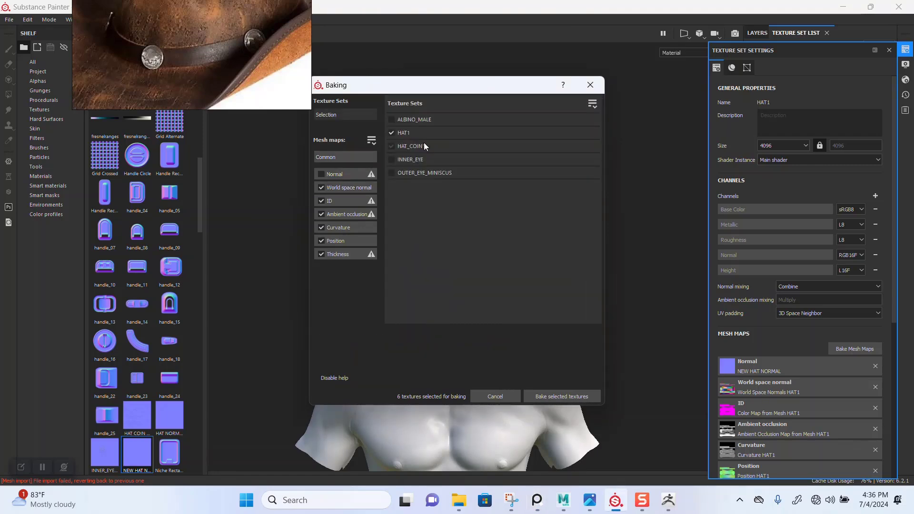
click(551, 398)
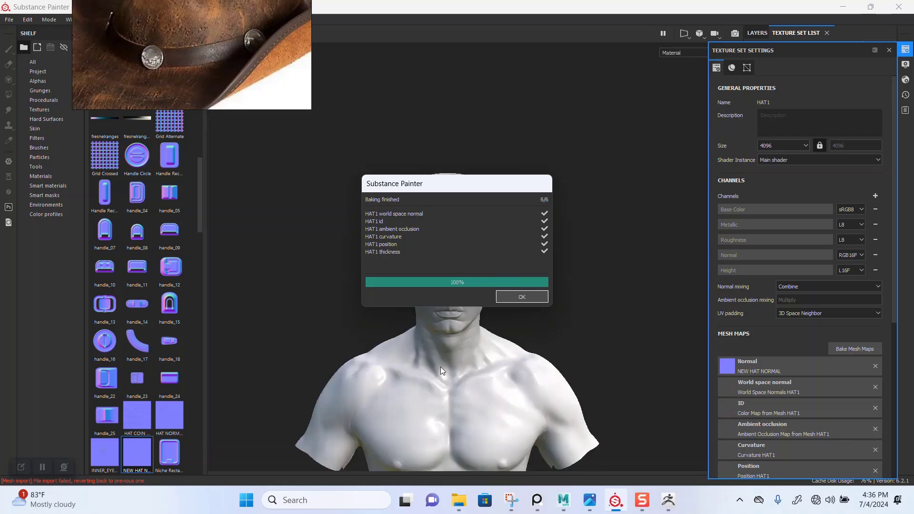
click(528, 296)
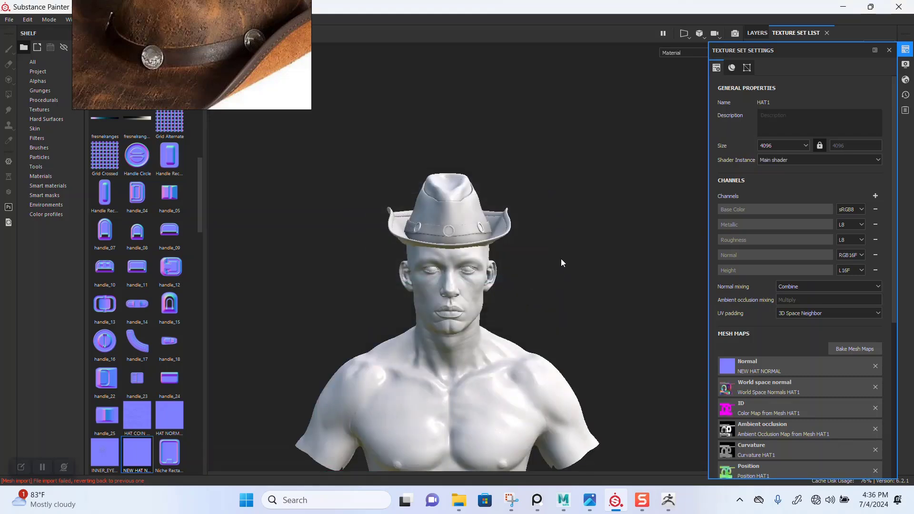
Save the project and close the HAT1 texture set settings.
alt+right_drag(562, 255, 573, 379)
key(ctrl+s)
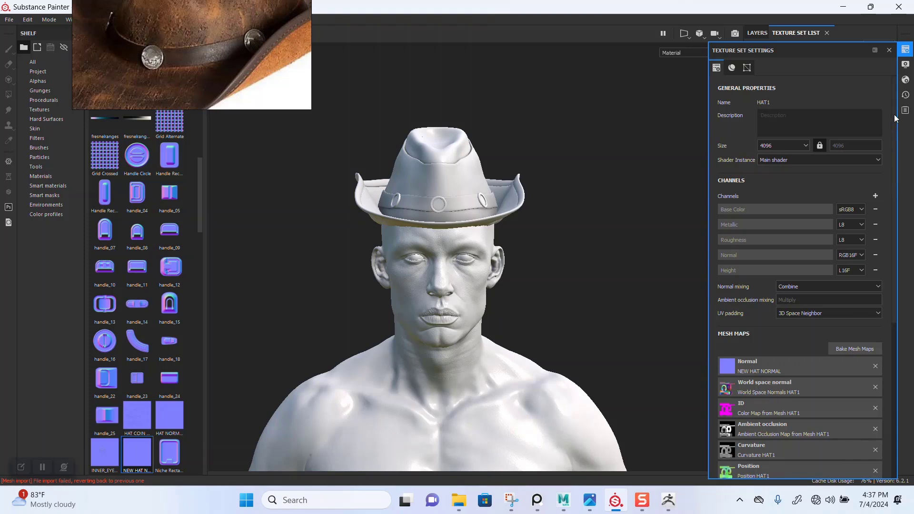
click(889, 50)
Replace the mask on HAT1's Leather Rough folder with a fresh black mask.
scroll(466, 232, up, 5)
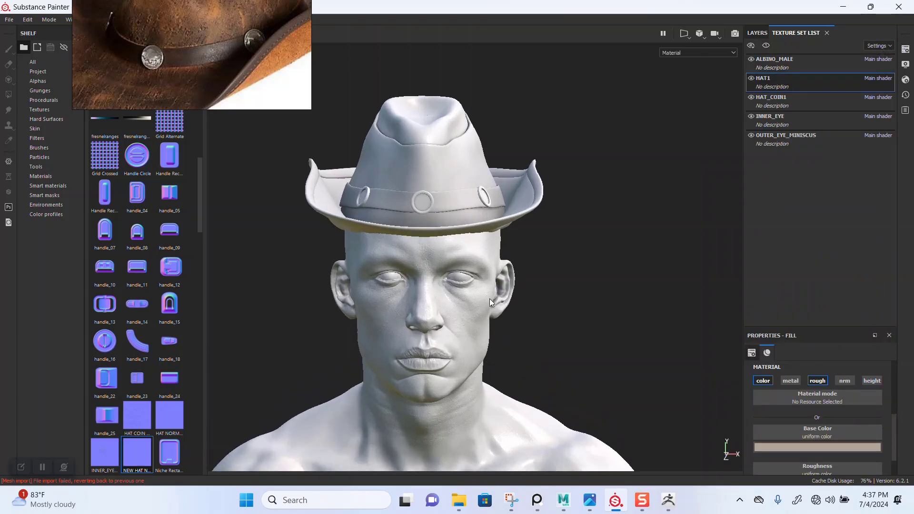
alt+drag(461, 219, 453, 267)
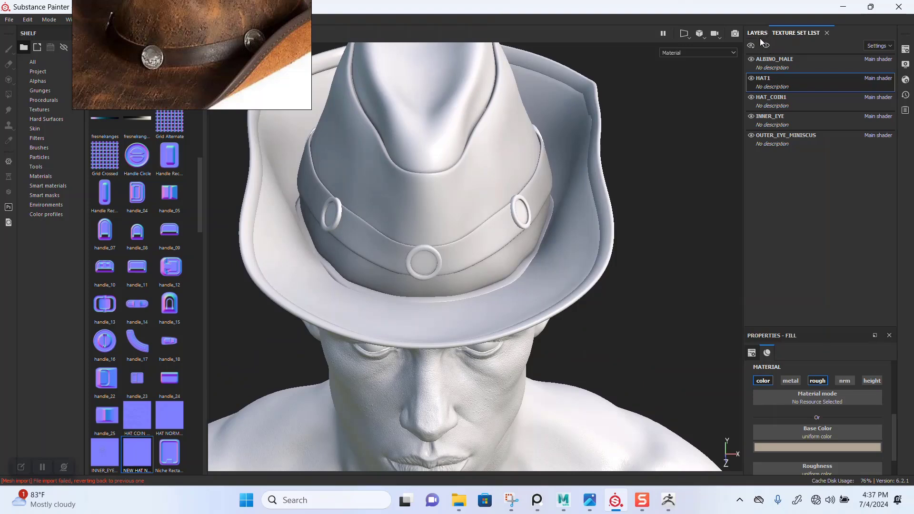
click(757, 33)
click(787, 70)
right_click(788, 70)
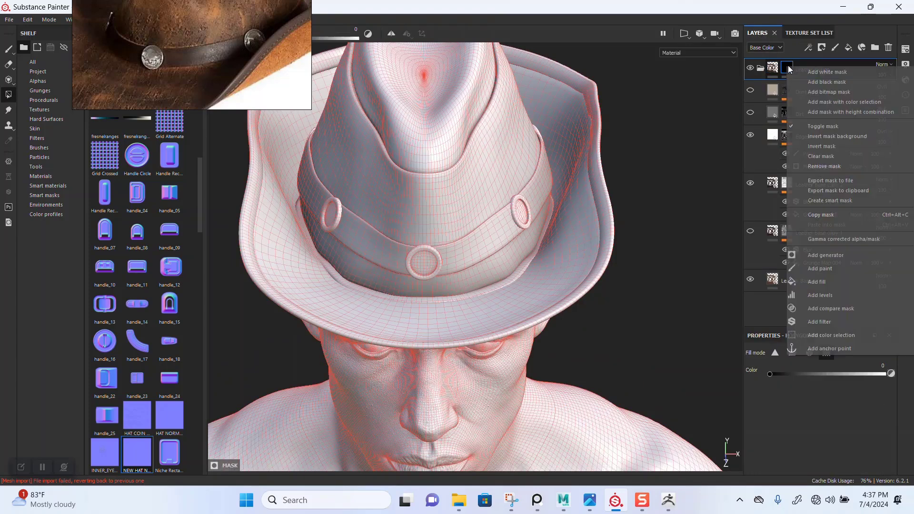
click(812, 82)
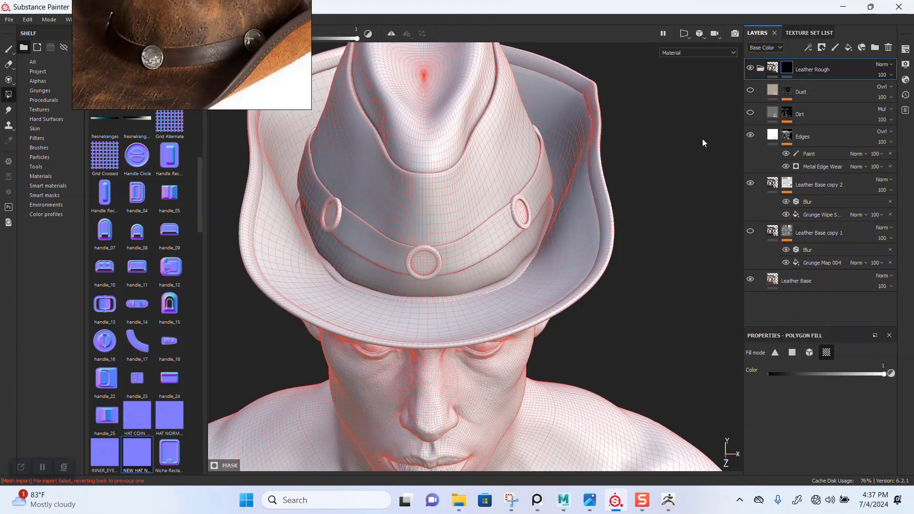
Fill the hat's crown, crown top, band and brim in the Leather Rough mask with mesh fill, leaving out the trim and coins.
scroll(456, 221, down, 2)
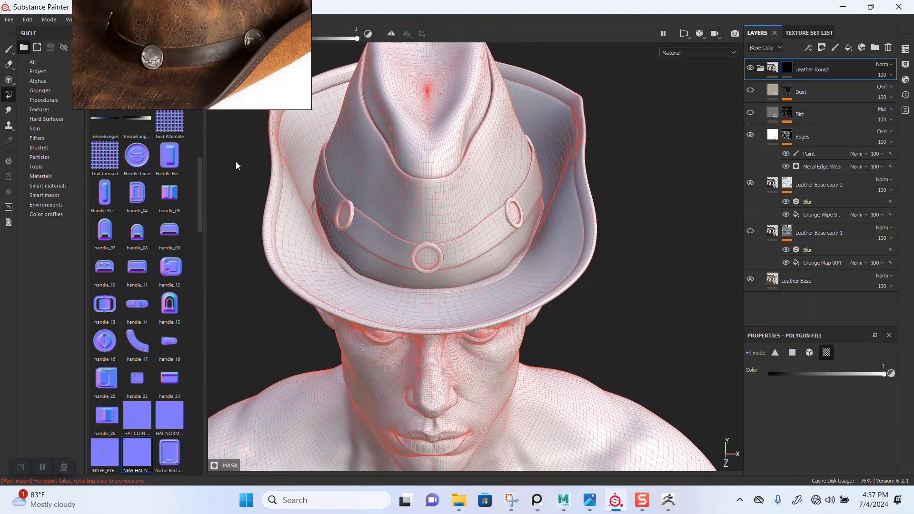
alt+drag(624, 259, 681, 276)
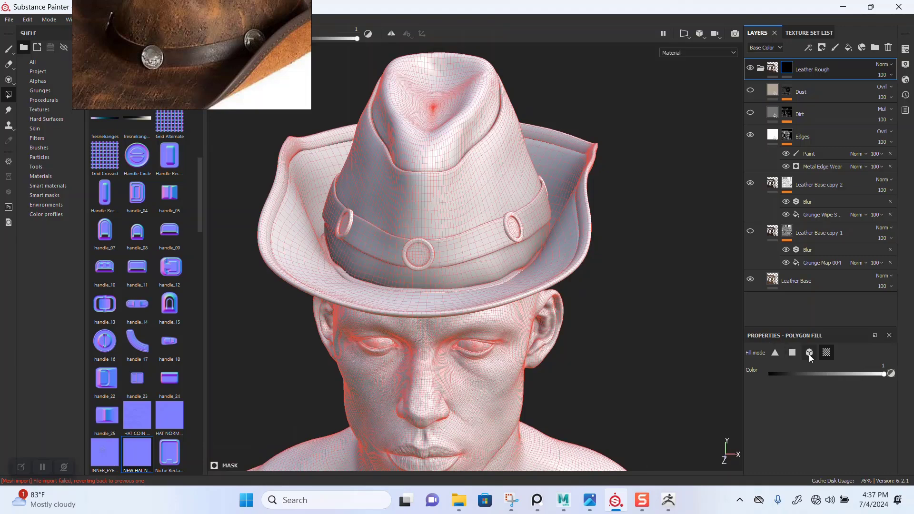
alt+drag(458, 191, 524, 226)
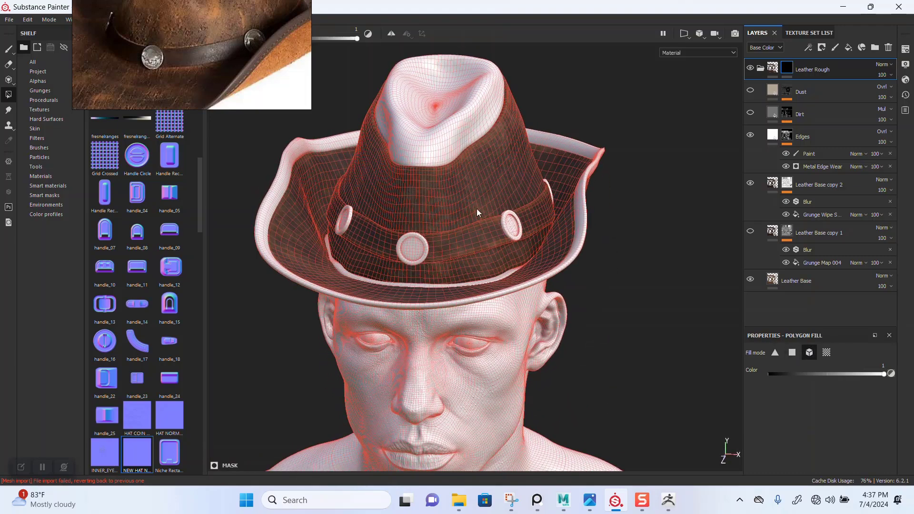
click(443, 135)
alt+right_drag(630, 259, 684, 330)
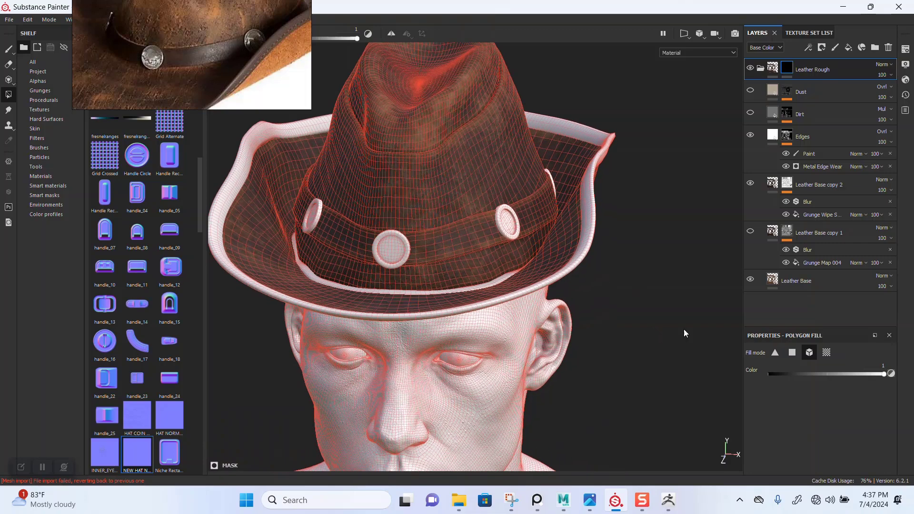
alt+drag(684, 330, 678, 319)
alt+drag(545, 246, 604, 289)
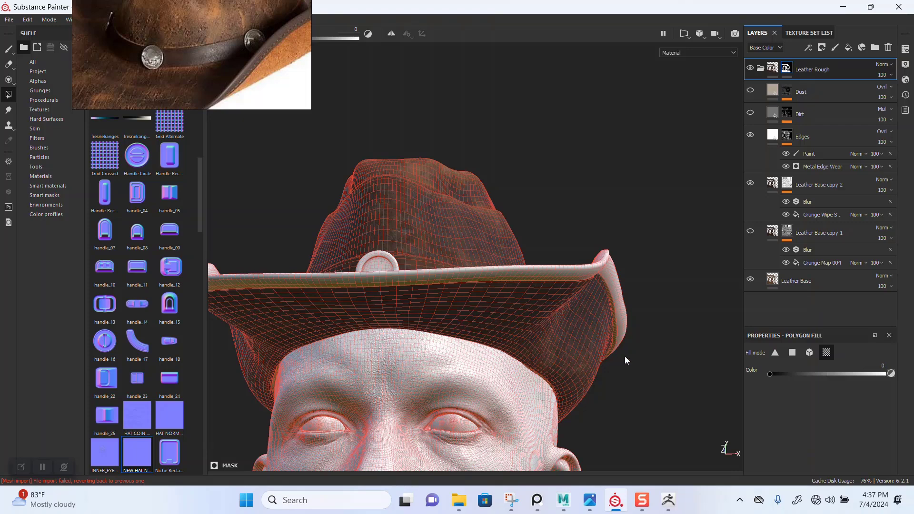
Remove the brim's underside from the Leather Rough mask with a black UV chunk fill on its shell in the combined 3D/2D view.
ctrl+click(533, 328)
click(540, 338)
ctrl+click(539, 342)
click(592, 350)
alt+drag(592, 351, 651, 160)
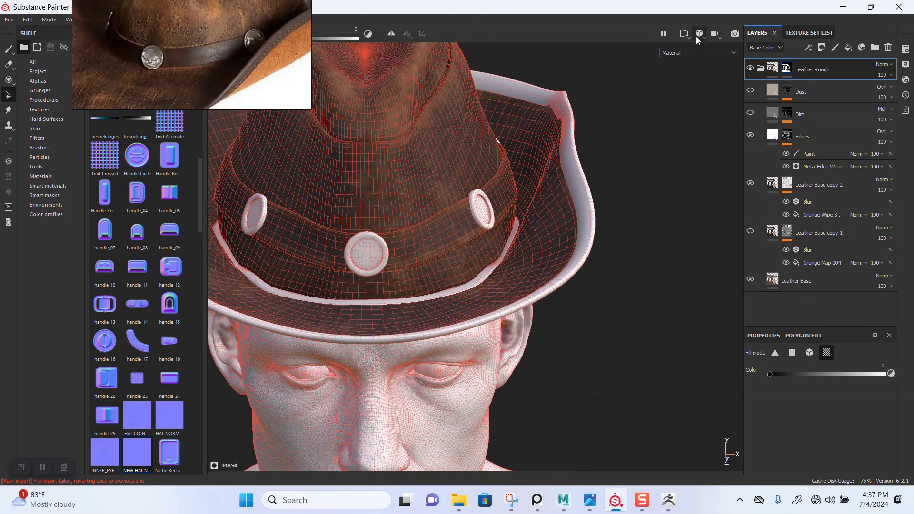
click(684, 33)
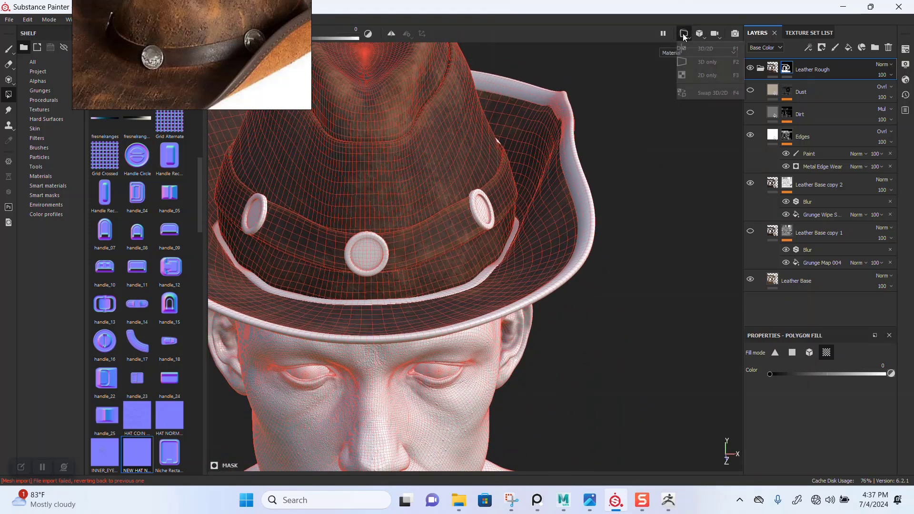
click(707, 49)
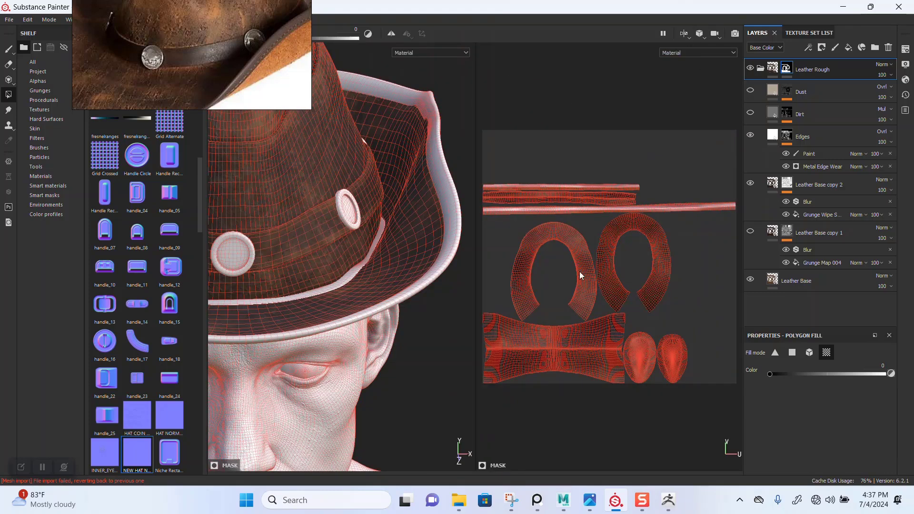
scroll(618, 313, up, 4)
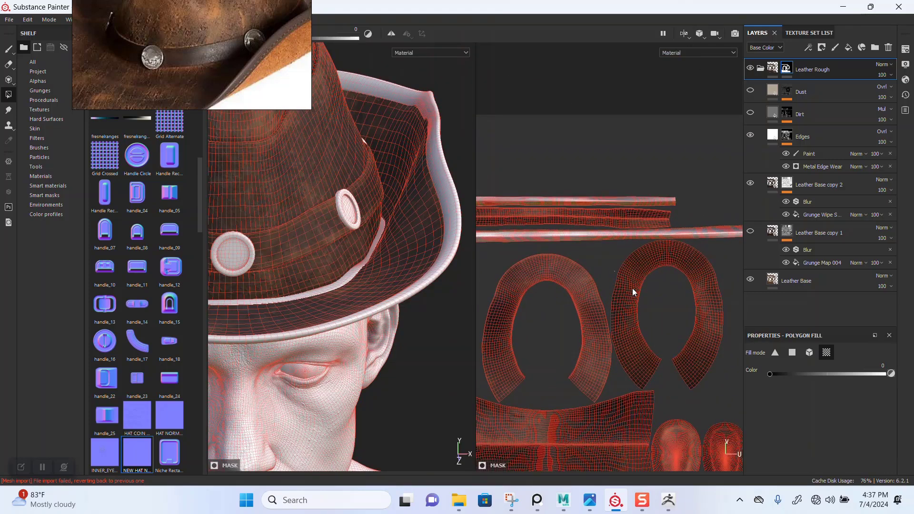
click(632, 292)
mouse_move(439, 279)
alt+mouse_down()
mouse_move(377, 218)
mouse_move(428, 324)
mouse_move(404, 266)
alt+mouse_up()
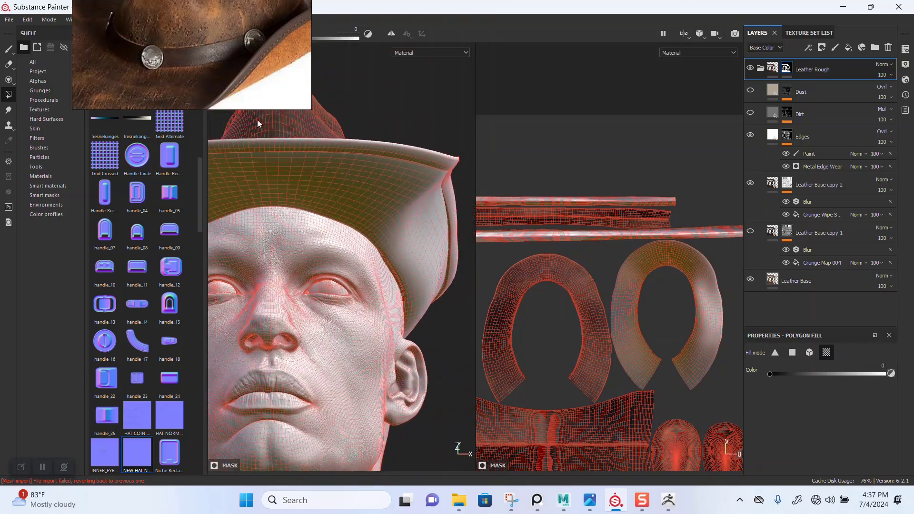
Activate the Paint tool and return to the 3D-only view.
click(8, 49)
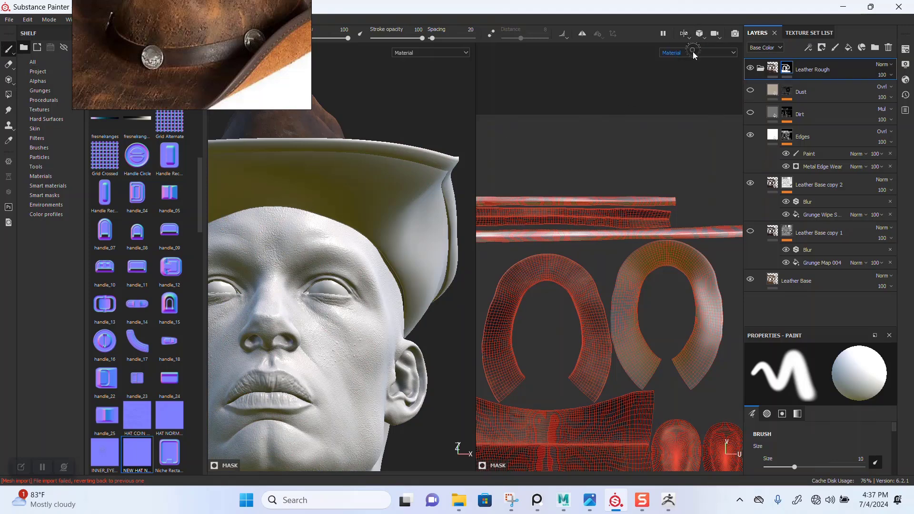
click(684, 34)
click(705, 60)
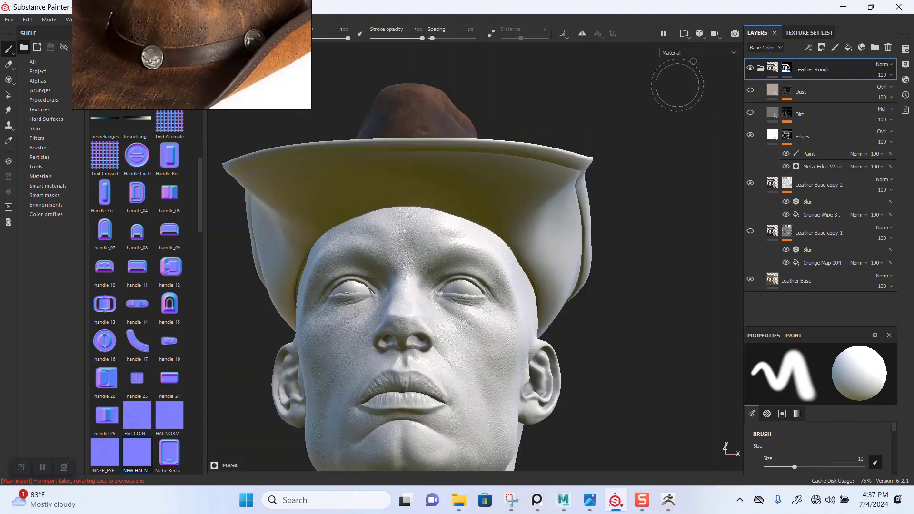
Examine the leather on the hat's crown, band and brim from the front, above and the side.
alt+middle_drag(495, 181, 513, 313)
scroll(513, 312, up, 2)
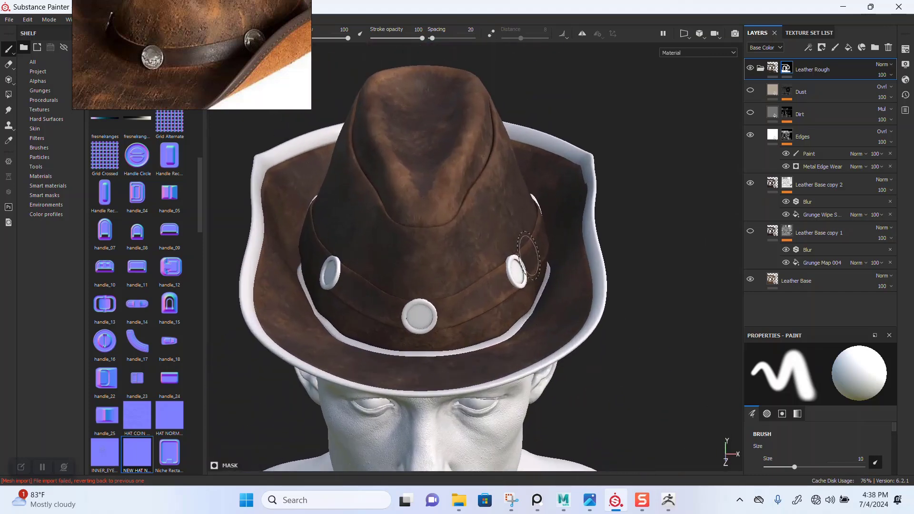
alt+middle_drag(512, 248, 529, 309)
mouse_move(538, 248)
alt+mouse_down()
mouse_move(525, 257)
mouse_move(555, 233)
mouse_move(538, 238)
alt+mouse_up()
scroll(538, 298, down, 2)
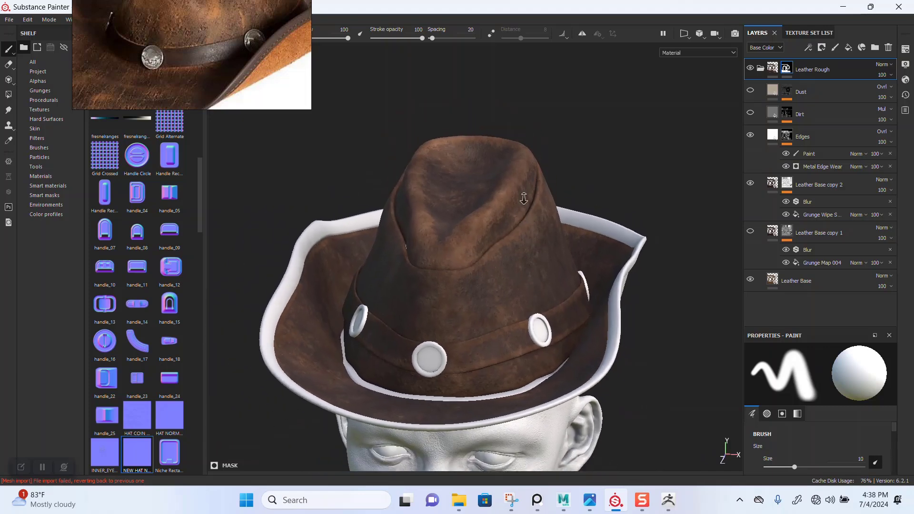
alt+middle_drag(536, 267, 538, 236)
alt+drag(539, 236, 486, 208)
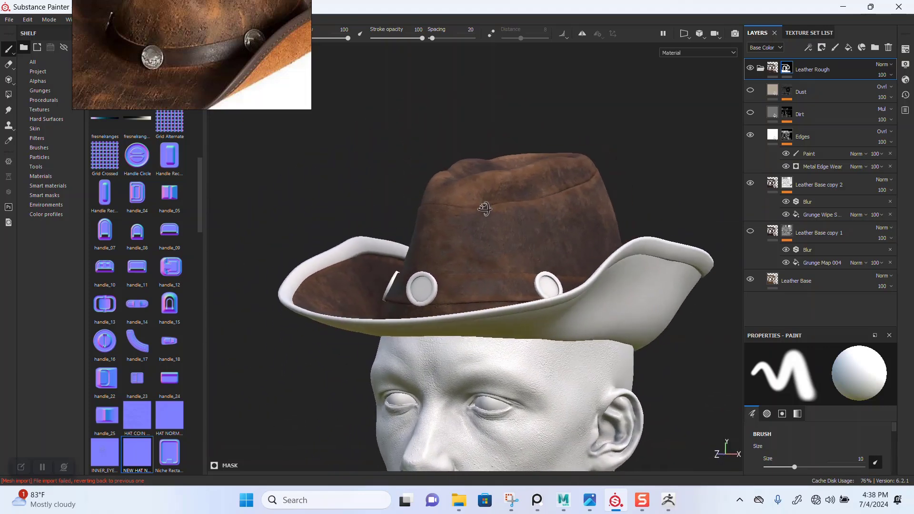
alt+middle_drag(513, 234, 516, 192)
alt+drag(515, 222, 536, 232)
alt+middle_drag(536, 232, 538, 241)
mouse_move(538, 241)
alt+mouse_down()
mouse_move(521, 233)
mouse_move(541, 261)
alt+mouse_up()
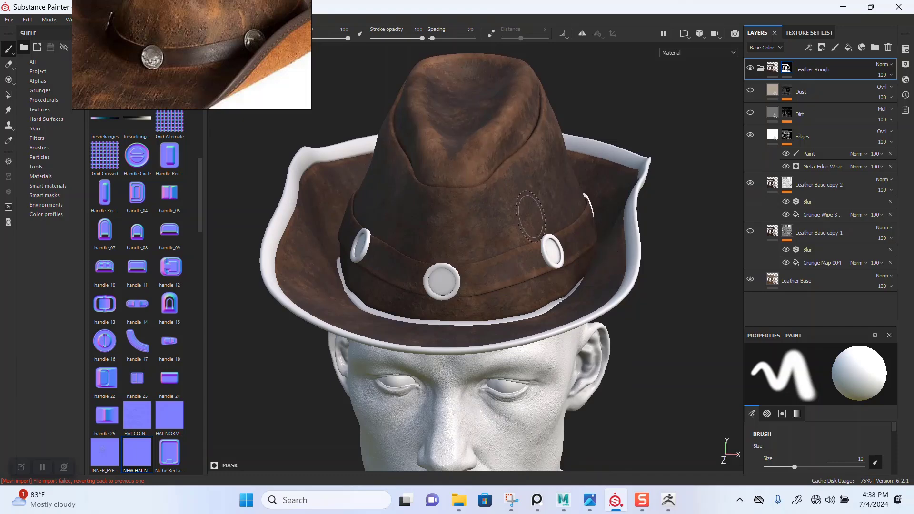
alt+middle_drag(534, 226, 522, 243)
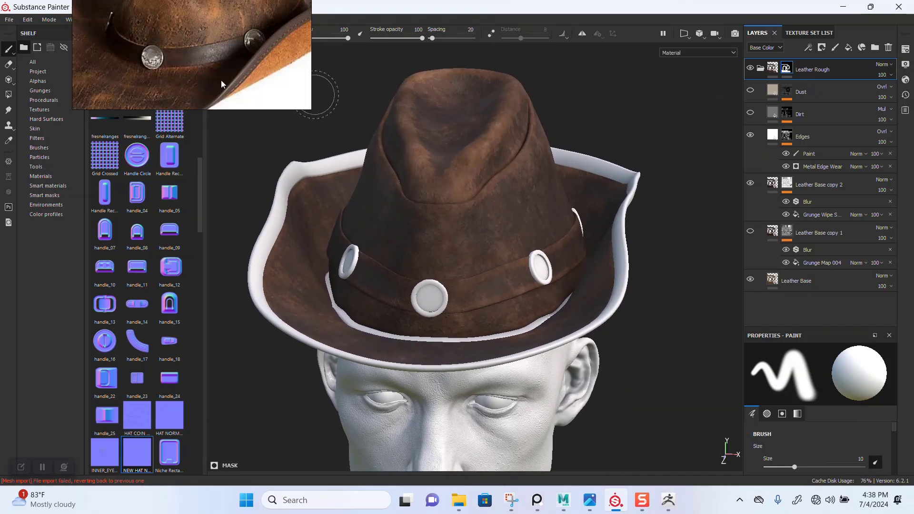
Move the hat reference image fully into view beside the model for comparison.
right_drag(195, 54, 139, 191)
click(620, 161)
alt+middle_drag(603, 123, 615, 148)
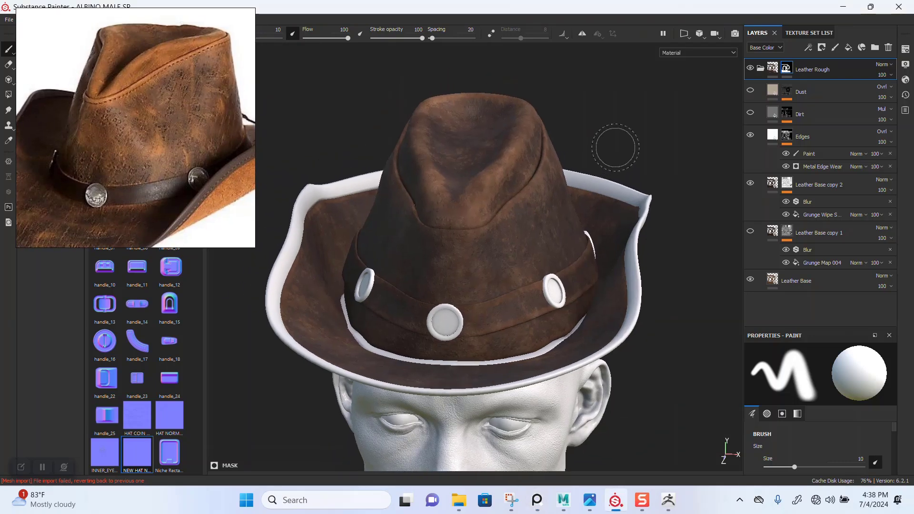
scroll(615, 147, down, 1)
Toggle the Dirt layer of the Leather Rough folder to compare its effect, leaving it visible.
click(751, 111)
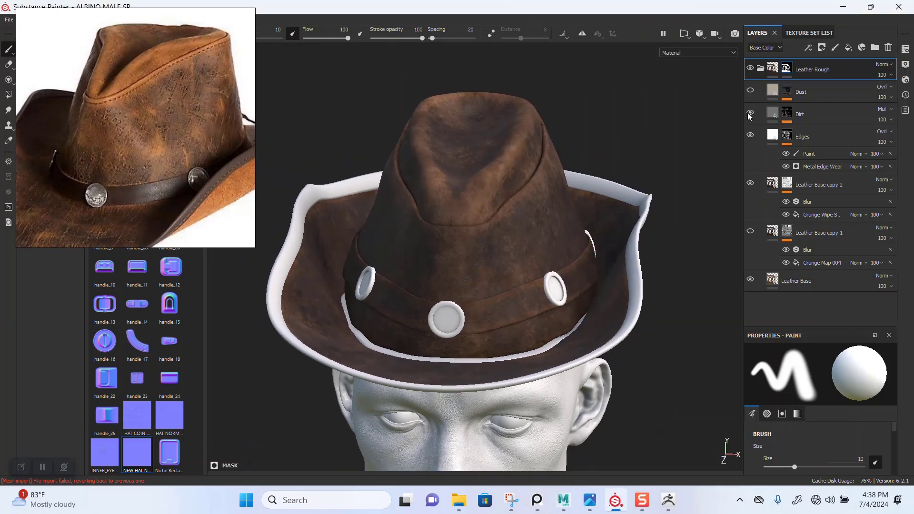
click(750, 114)
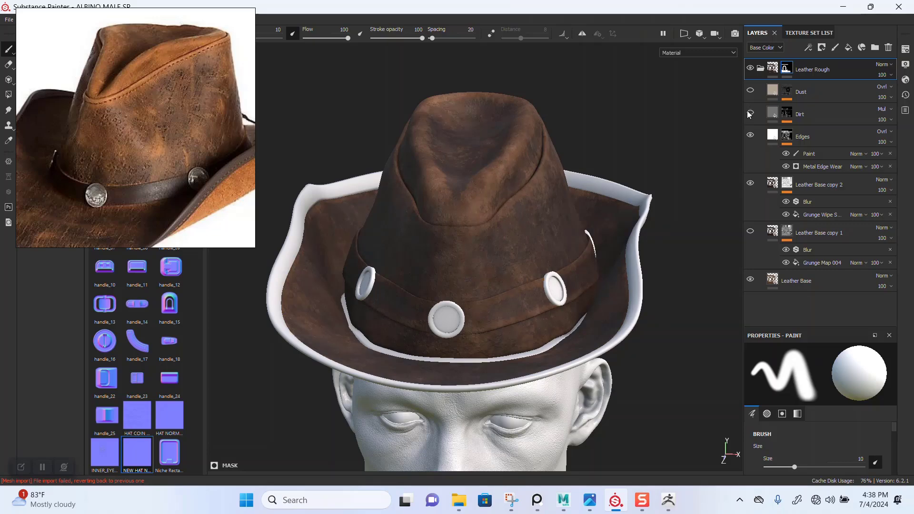
click(751, 113)
alt+middle_drag(568, 190, 589, 162)
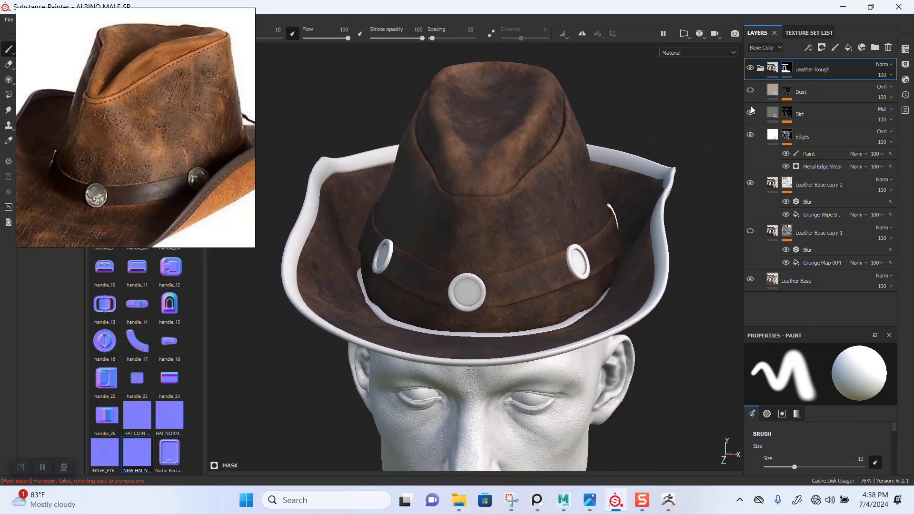
Display the Dirt layer's mask on the model and set the Global Balance of its Mask Editor to 0.23.
click(763, 113)
click(788, 114)
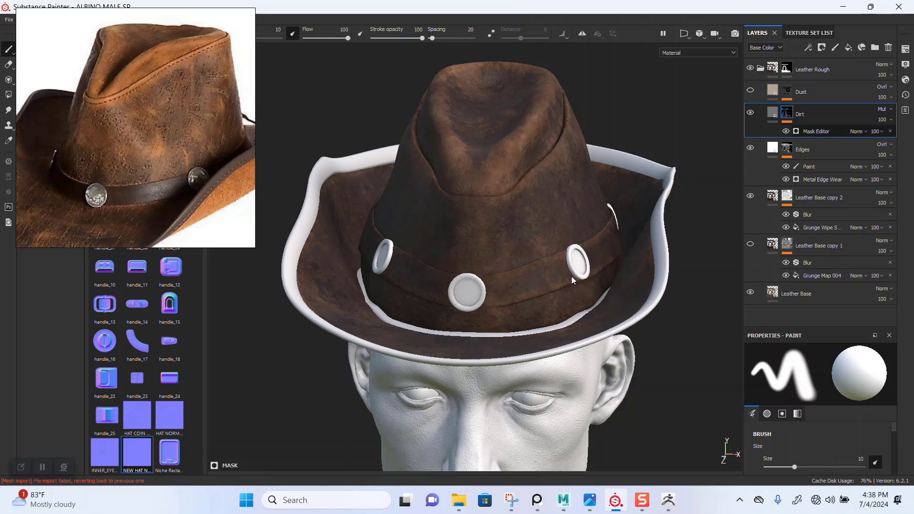
key(c)
key(c)
key(c)
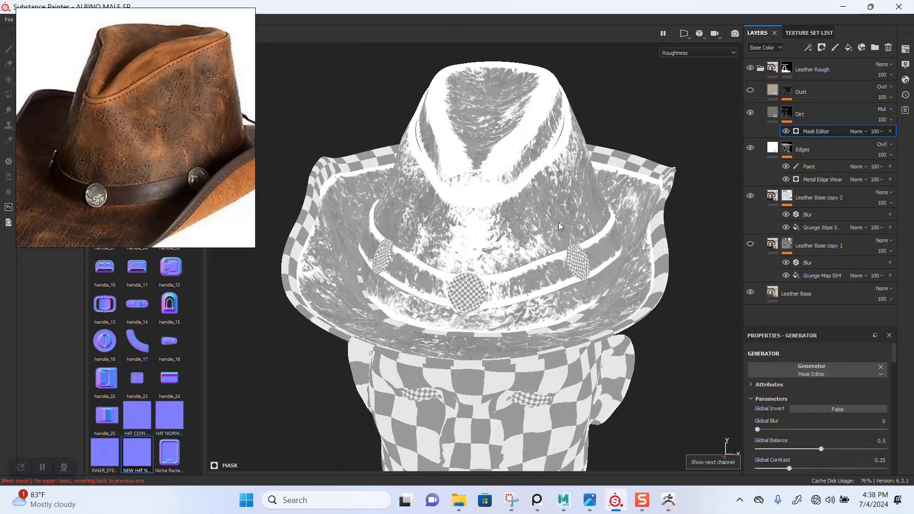
key(c)
key(c)
key(c)
key(c)
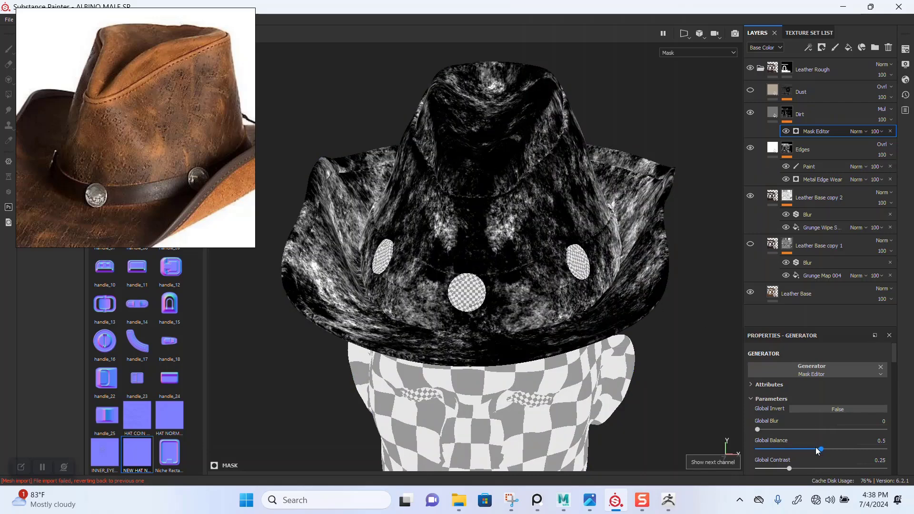
drag(795, 454, 787, 452)
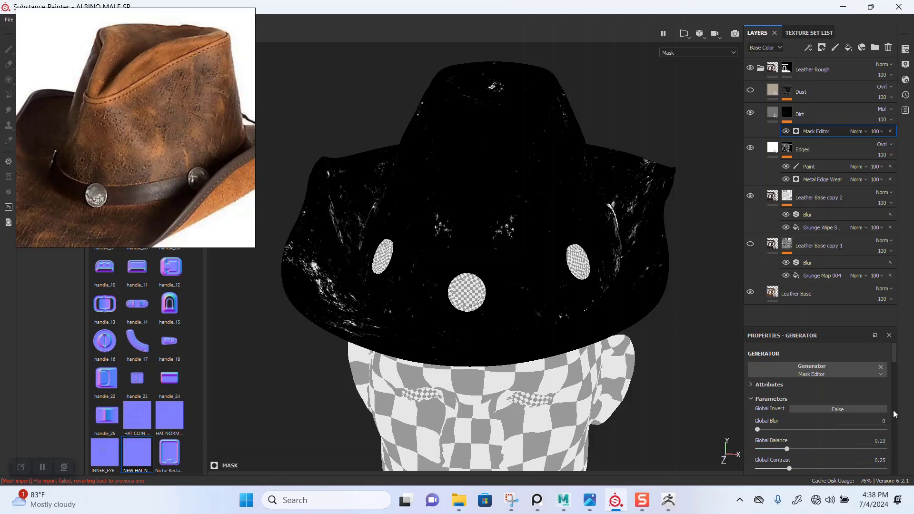
Randomize the seed of the Grunge Map 008 texture in the Dirt mask's Mask Editor several times.
drag(893, 355, 896, 415)
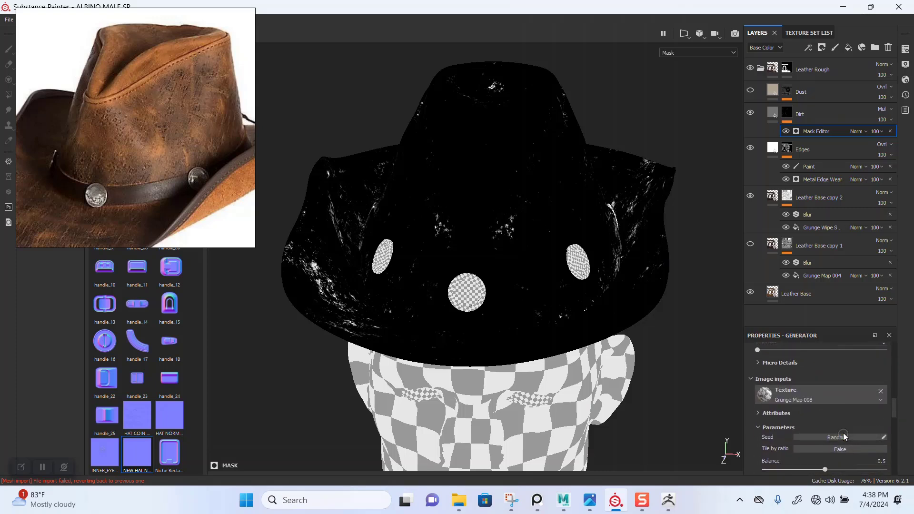
click(841, 435)
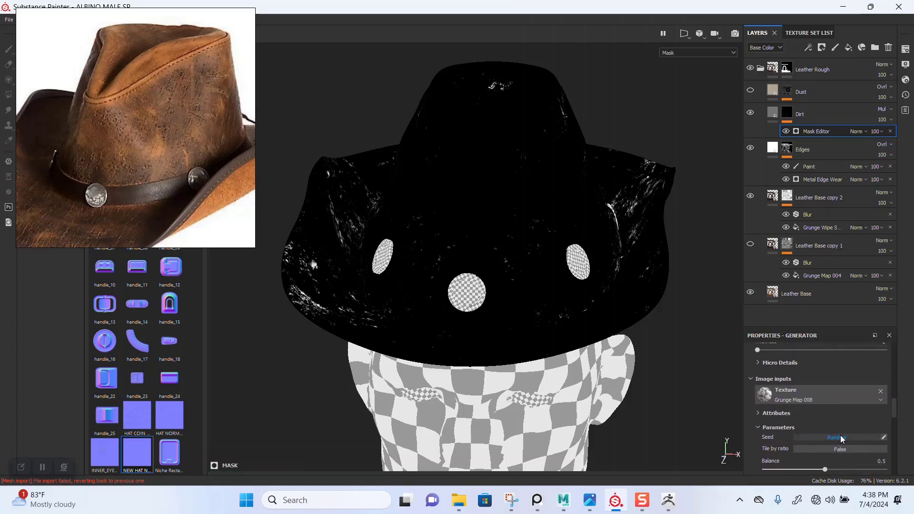
click(841, 437)
click(840, 438)
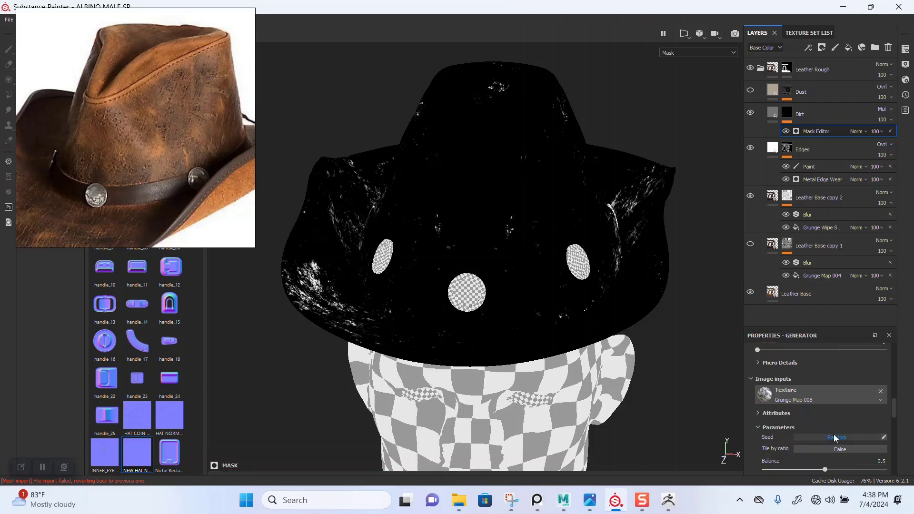
Enable the height channel on the Dirt fill layer and return to the material view.
click(773, 115)
click(870, 380)
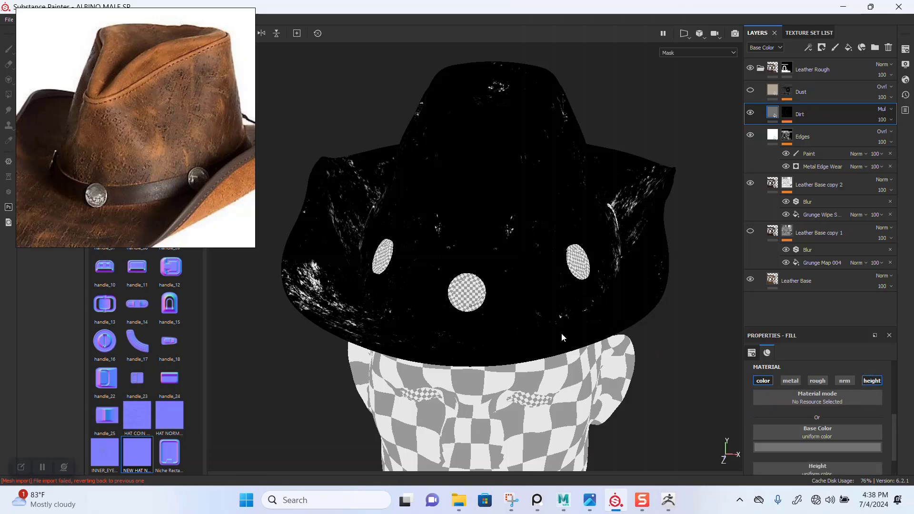
key(m)
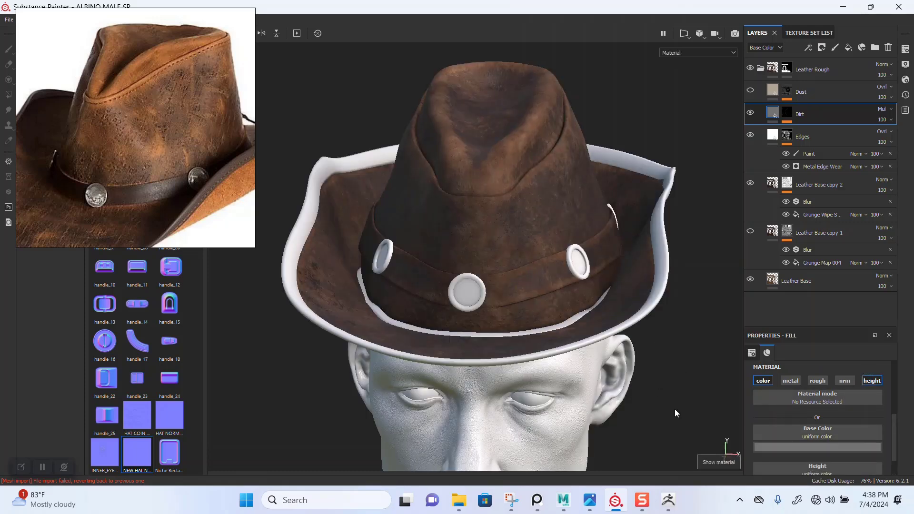
Set the height of the Dirt fill layer to -0.792.
scroll(567, 307, up, 5)
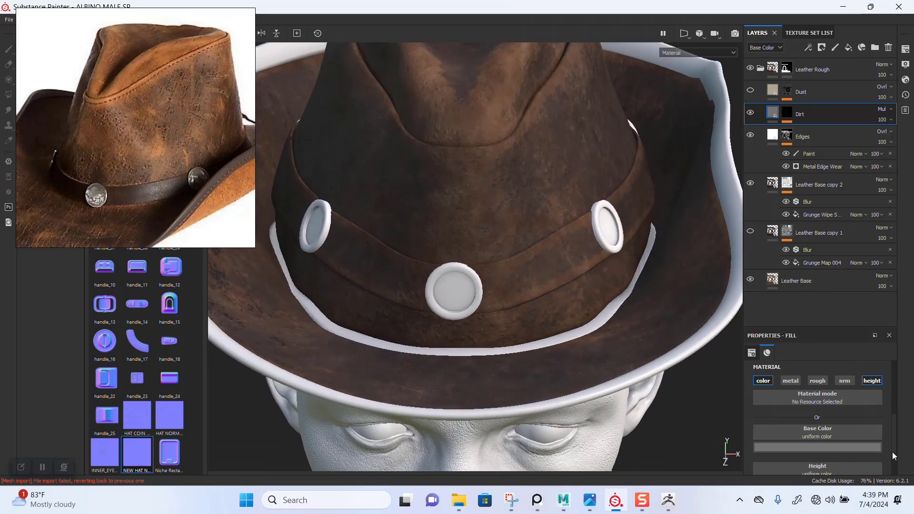
scroll(892, 452, down, 2)
drag(808, 456, 767, 460)
Examine the dirt's height detail on the hat's crown, band and brim from close up and from several angles.
alt+drag(533, 271, 543, 255)
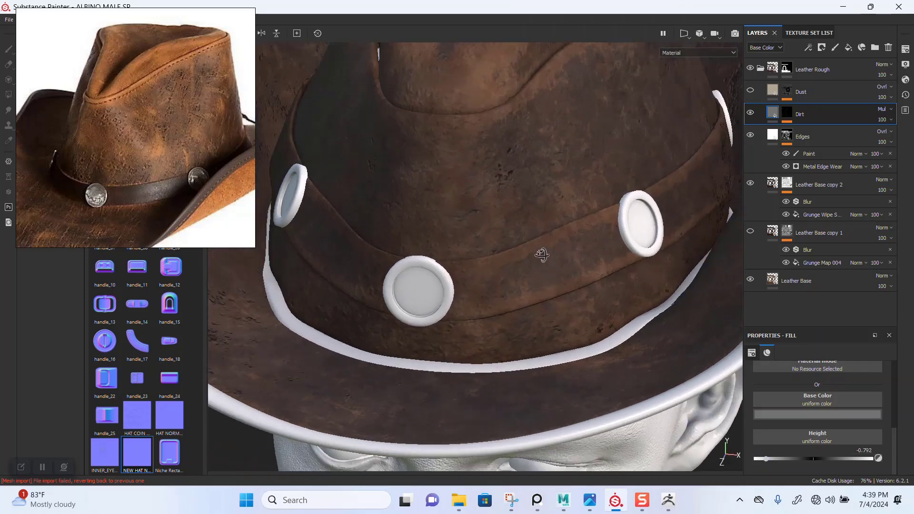
alt+middle_drag(543, 256, 519, 264)
alt+right_drag(518, 263, 538, 316)
alt+drag(538, 316, 526, 296)
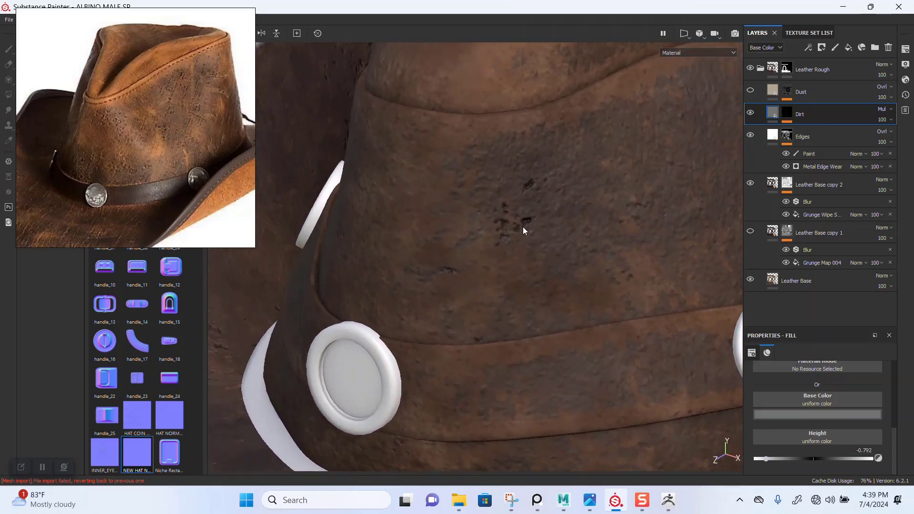
alt+right_drag(523, 272, 535, 253)
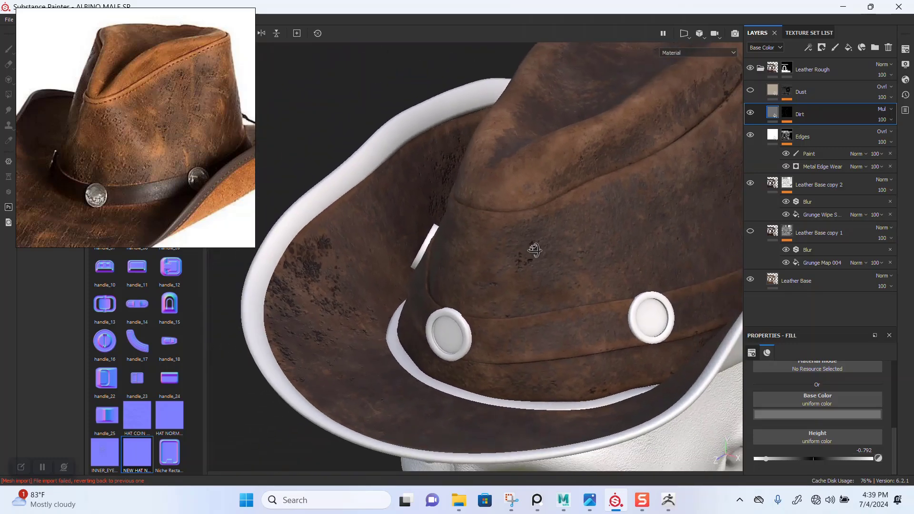
alt+drag(535, 253, 543, 284)
alt+right_drag(543, 283, 549, 248)
mouse_move(549, 247)
alt+mouse_down()
mouse_move(538, 274)
mouse_move(567, 246)
alt+mouse_up()
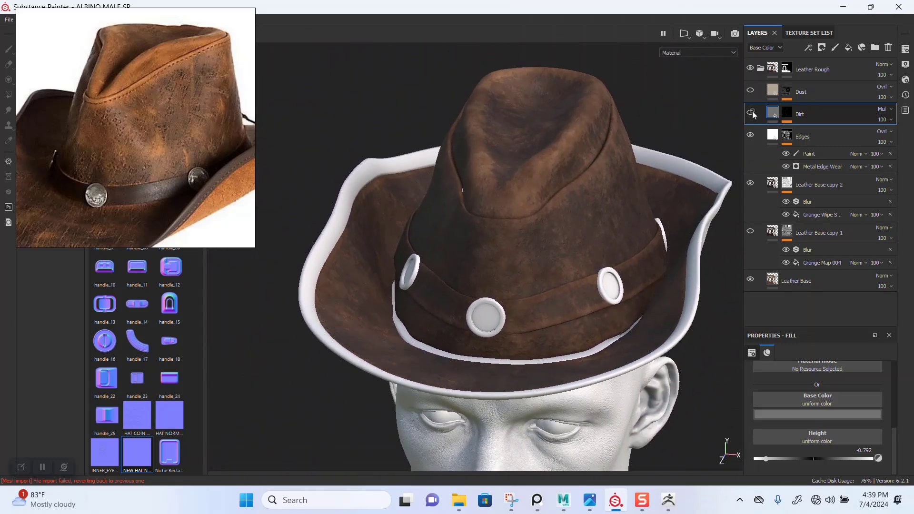
alt+drag(544, 208, 600, 233)
mouse_move(600, 233)
shift+right_down()
mouse_move(557, 239)
mouse_move(602, 224)
mouse_move(571, 280)
mouse_move(586, 223)
mouse_move(597, 222)
shift+right_up()
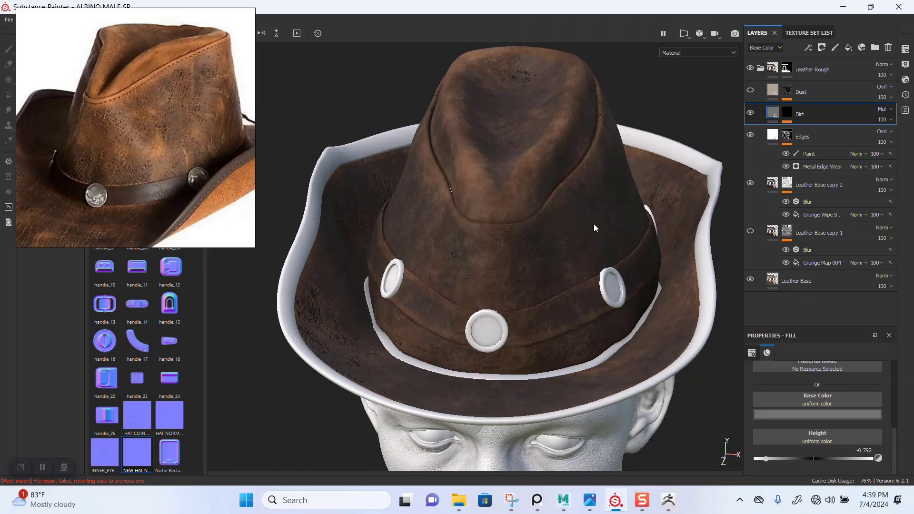
alt+middle_drag(574, 241, 561, 255)
alt+right_drag(561, 255, 570, 247)
alt+drag(569, 247, 503, 201)
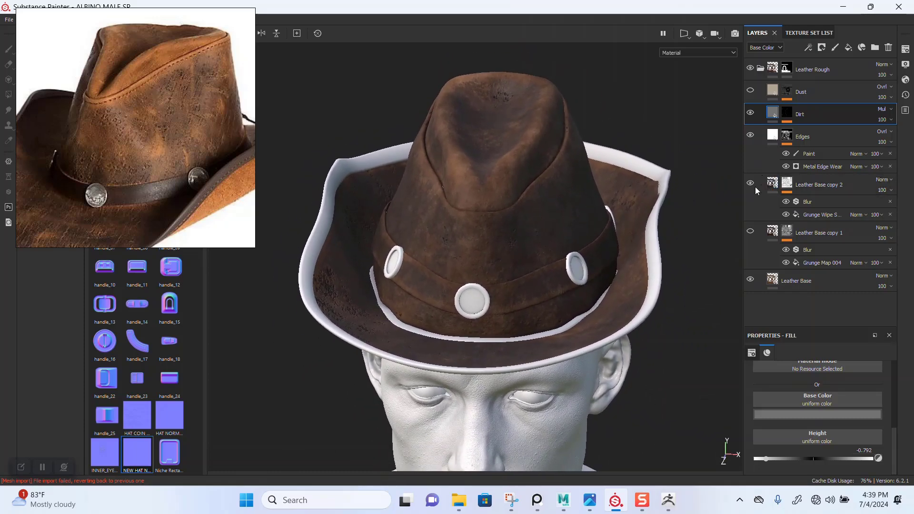
Compare the hat with the Edges layer hidden and shown, and inspect its fill and Metal Edge Wear generator settings.
click(751, 135)
click(751, 135)
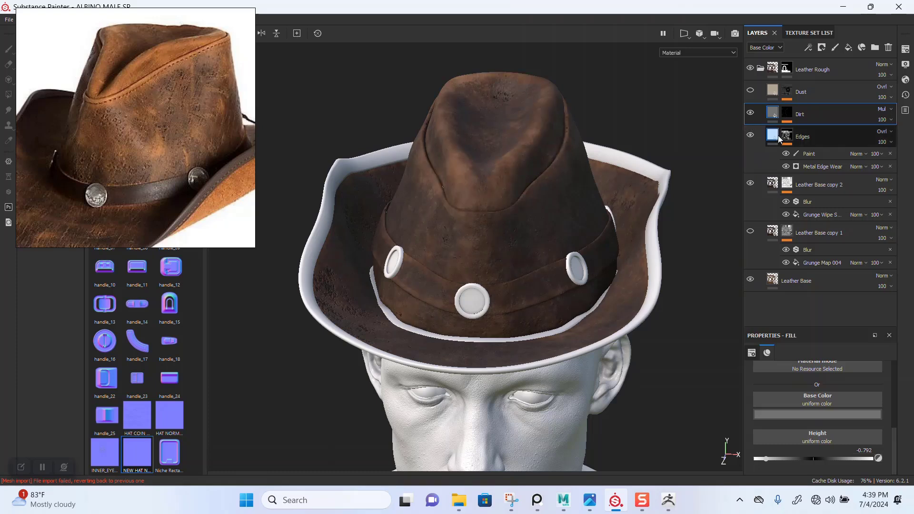
click(776, 136)
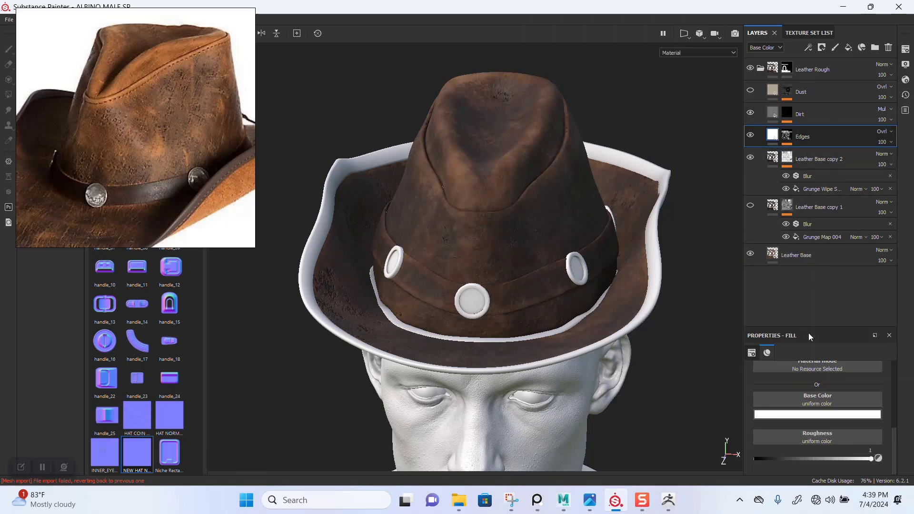
click(787, 136)
click(775, 137)
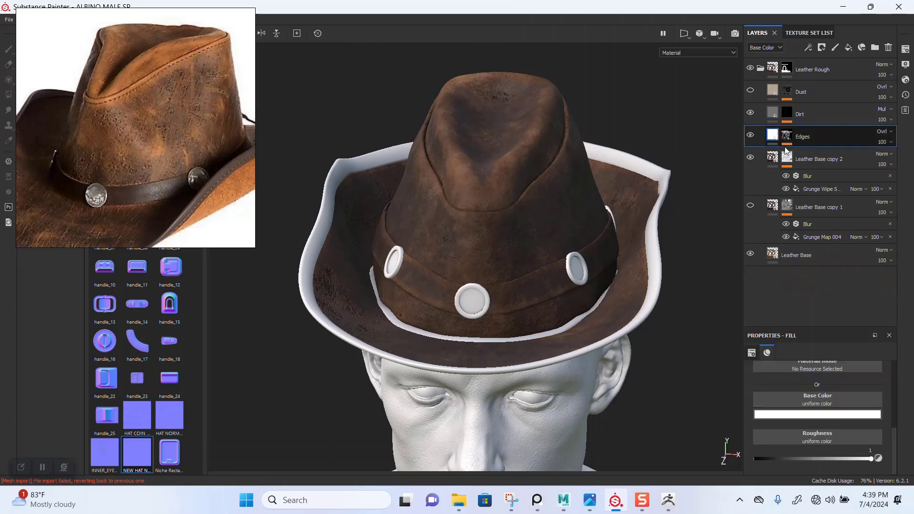
drag(895, 447, 891, 386)
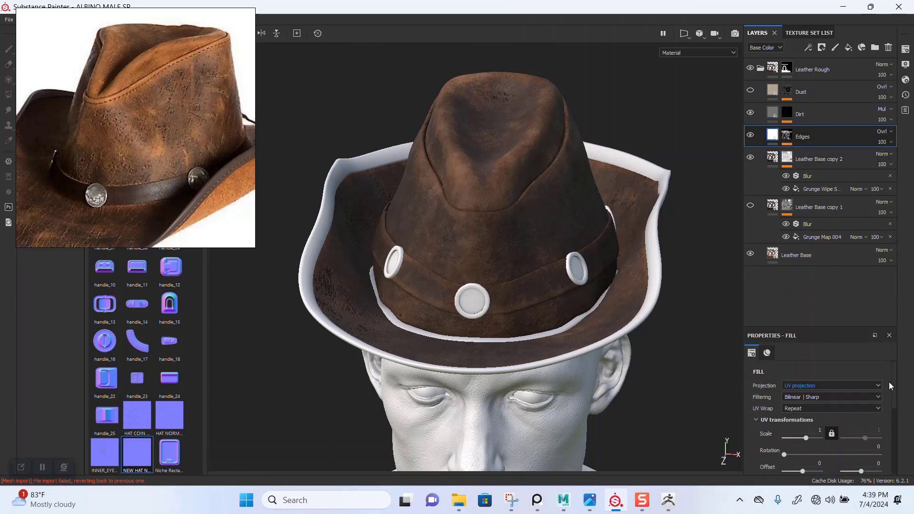
scroll(892, 386, down, 5)
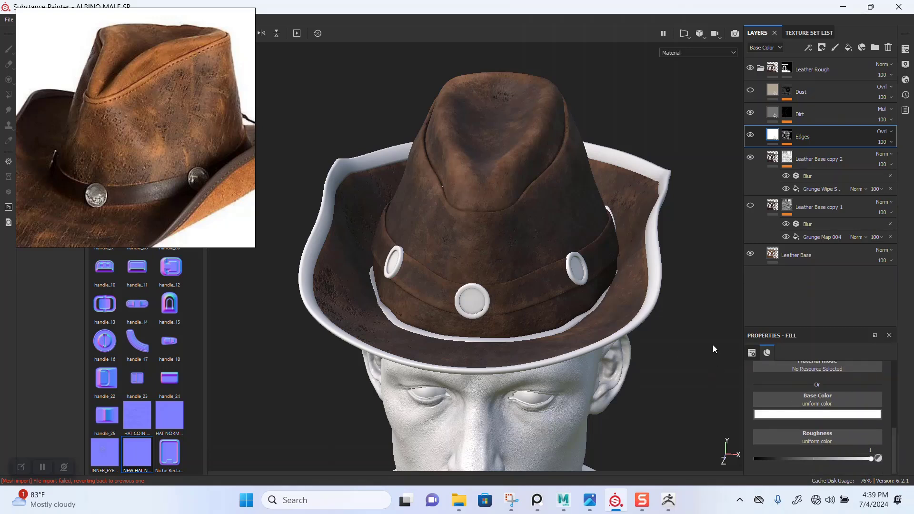
click(751, 135)
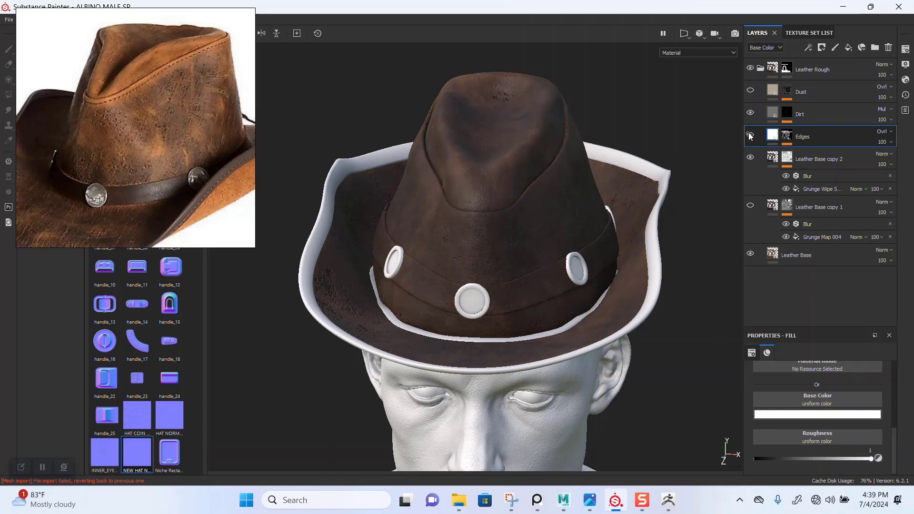
click(751, 135)
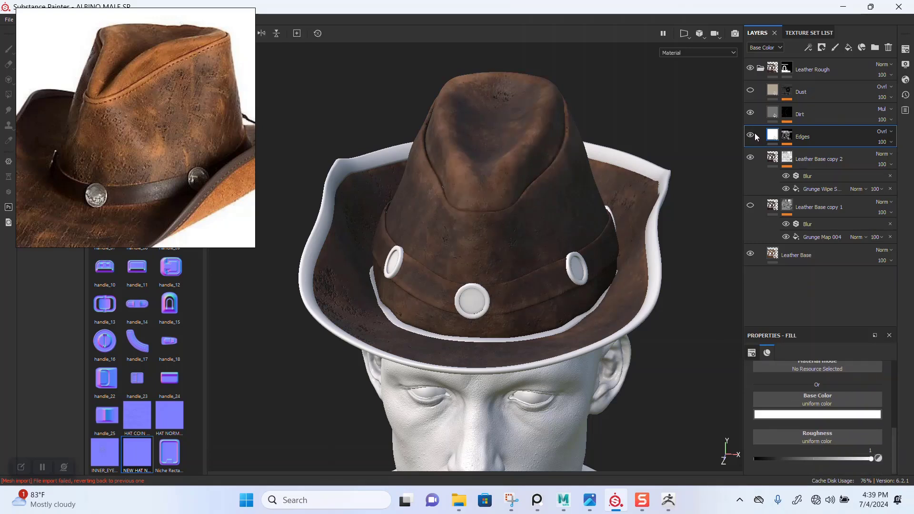
click(787, 135)
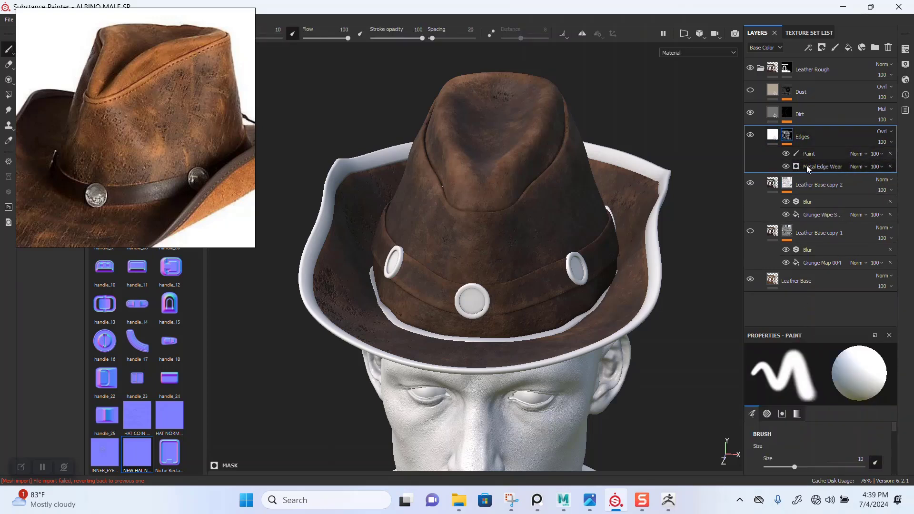
click(797, 167)
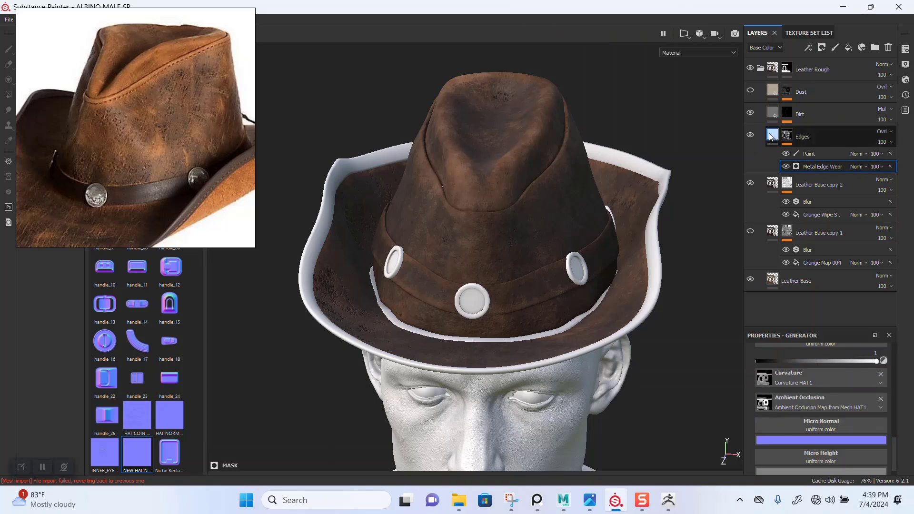
scroll(561, 207, up, 2)
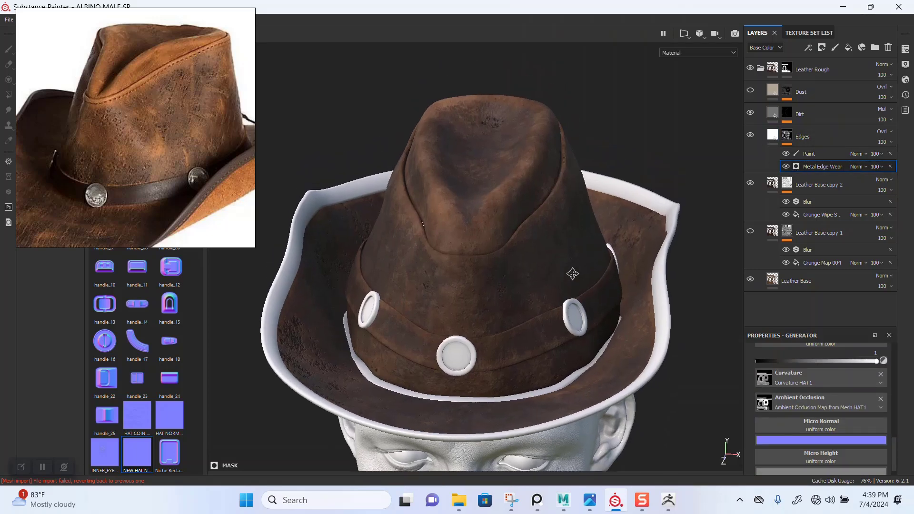
Duplicate the Edges layer, hide the original and select the fill of the copy.
click(816, 138)
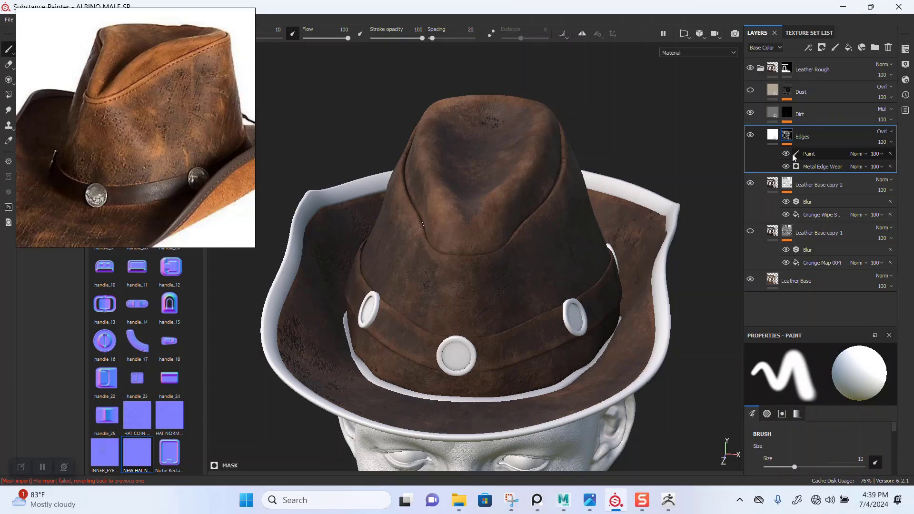
key(ctrl+d)
click(750, 184)
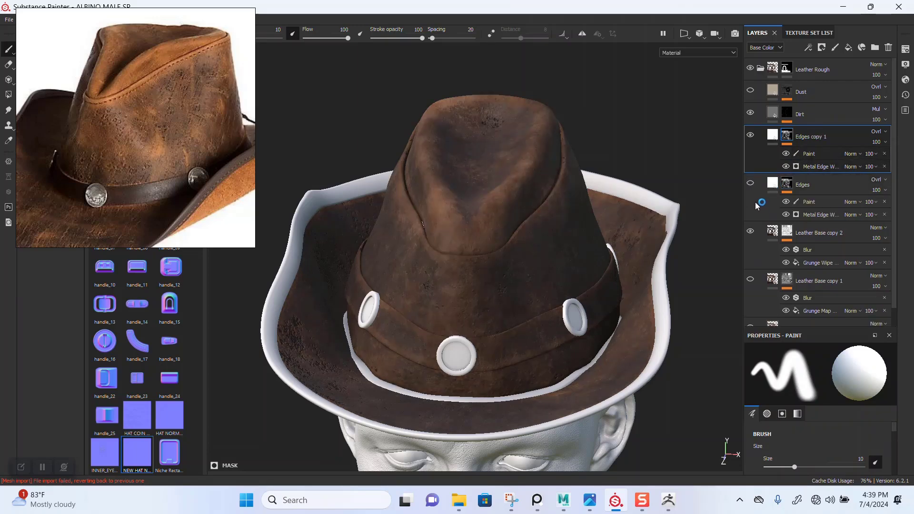
click(773, 135)
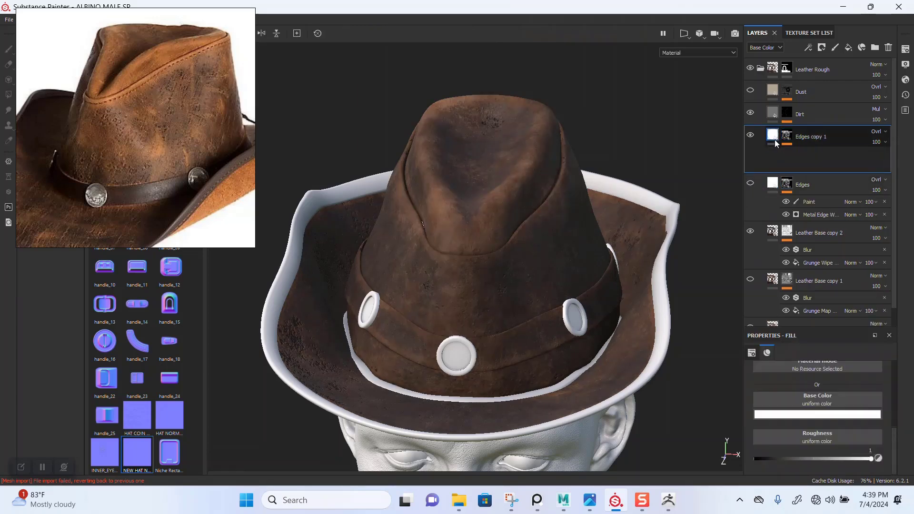
Try a brown sampled from the reference hat's crown as the base color of the Edges copy, and undo it.
click(794, 415)
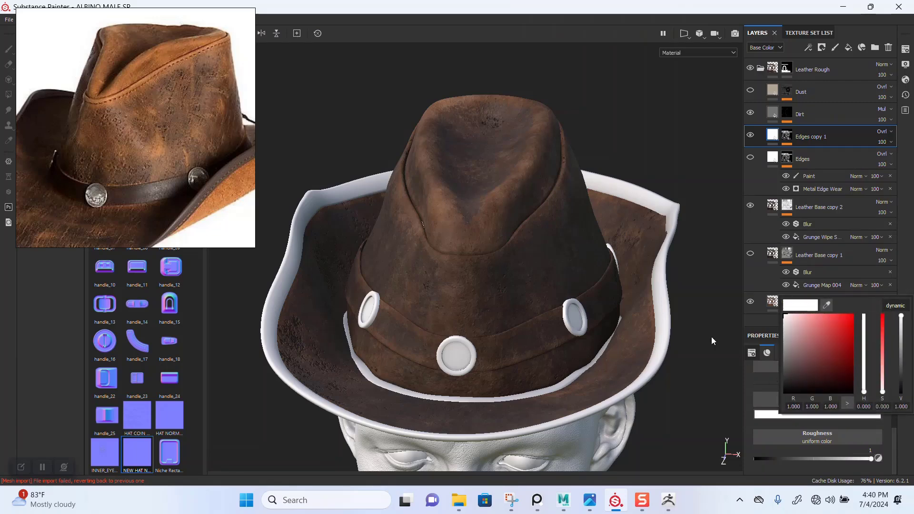
click(826, 306)
click(110, 83)
drag(118, 88, 118, 89)
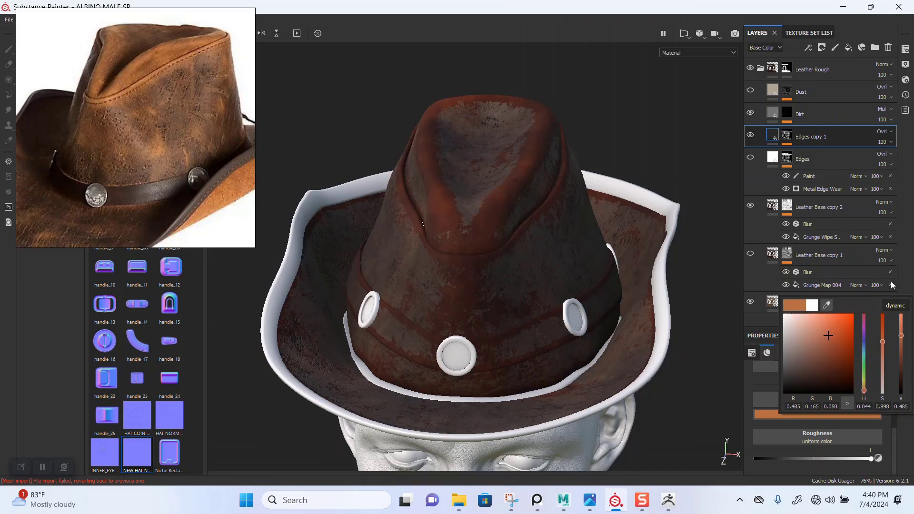
click(913, 279)
key(ctrl+z)
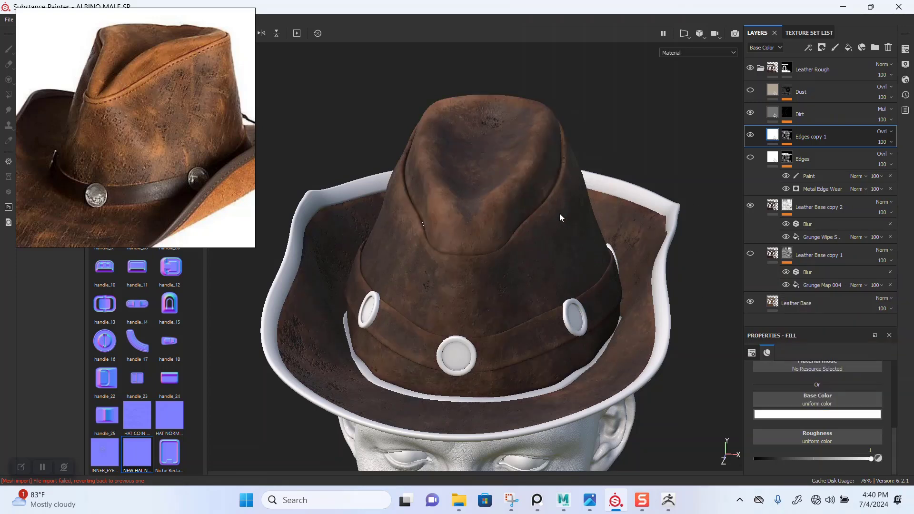
Set the blending mode of the Edges copy to Normal for its base color.
click(887, 132)
click(874, 140)
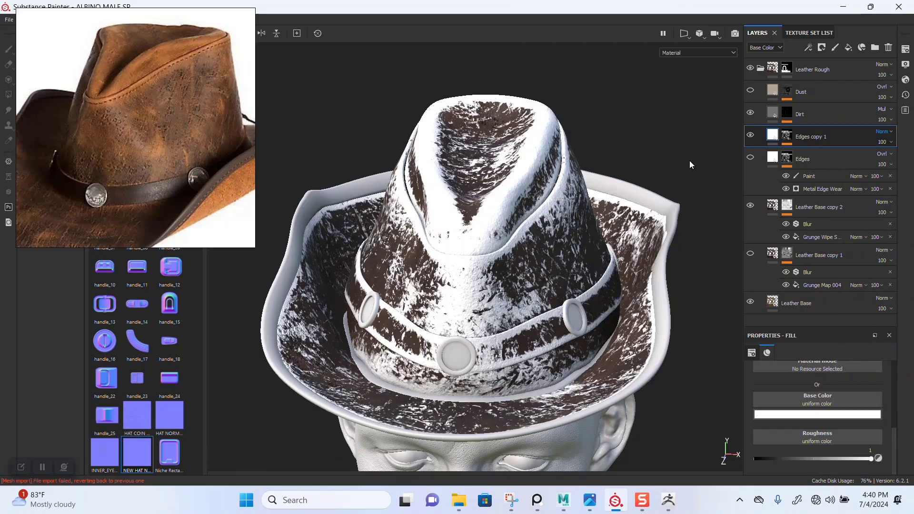
Try a tan sampled from the reference hat's worn leather as the Edges copy's base color, darken it to value 0.290, and undo it.
click(802, 416)
click(825, 307)
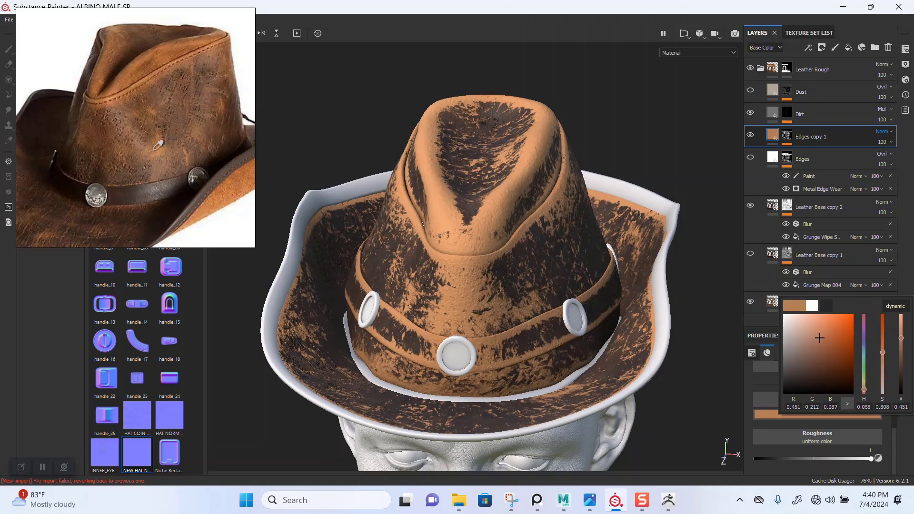
click(154, 149)
drag(899, 344, 900, 348)
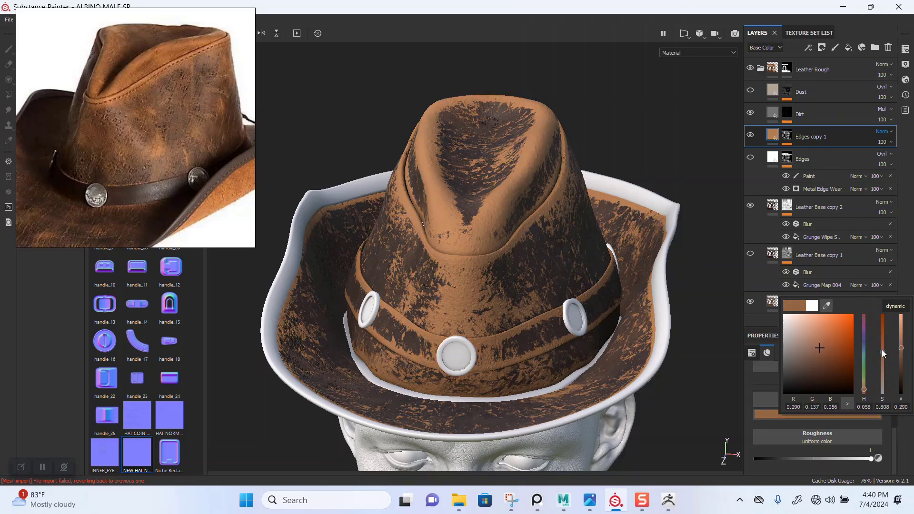
key(ctrl+z)
Try orange tones sampled from the underside of the reference hat's brim as the base color of the Edges copy.
click(823, 308)
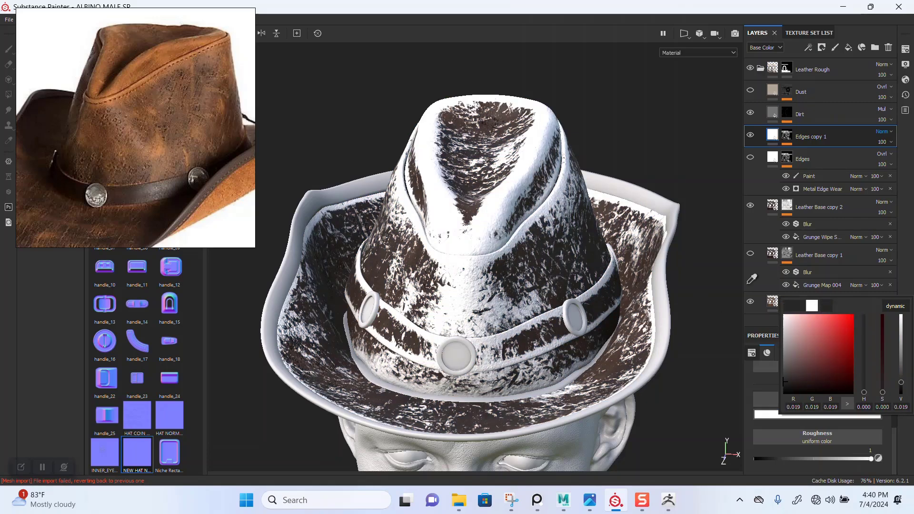
click(222, 194)
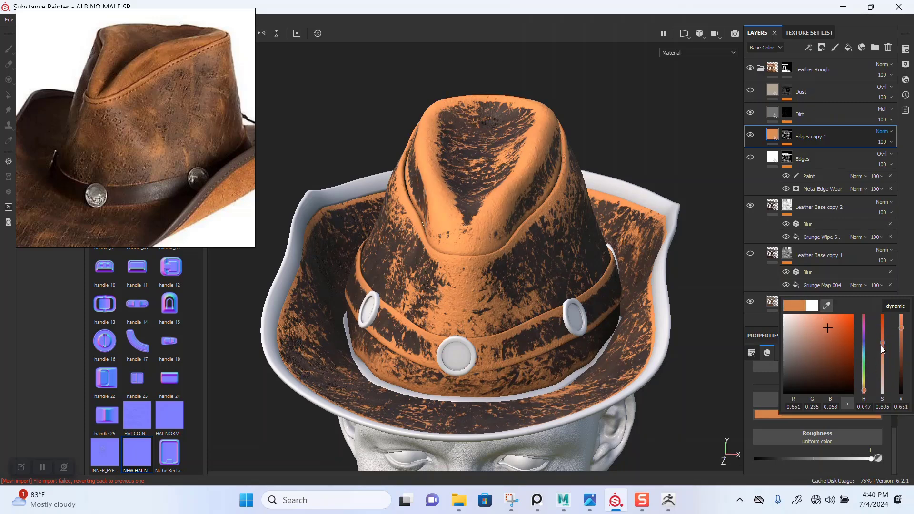
drag(881, 346, 881, 354)
key(ctrl+z)
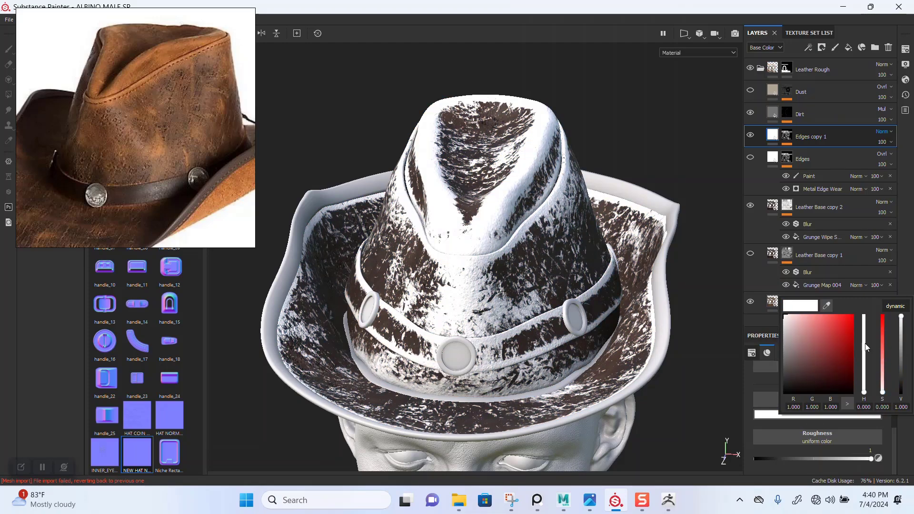
click(827, 306)
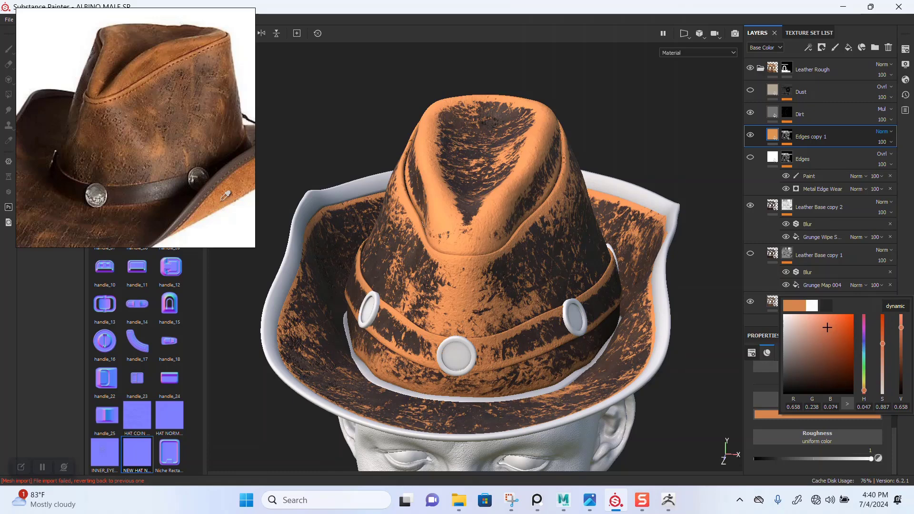
click(225, 195)
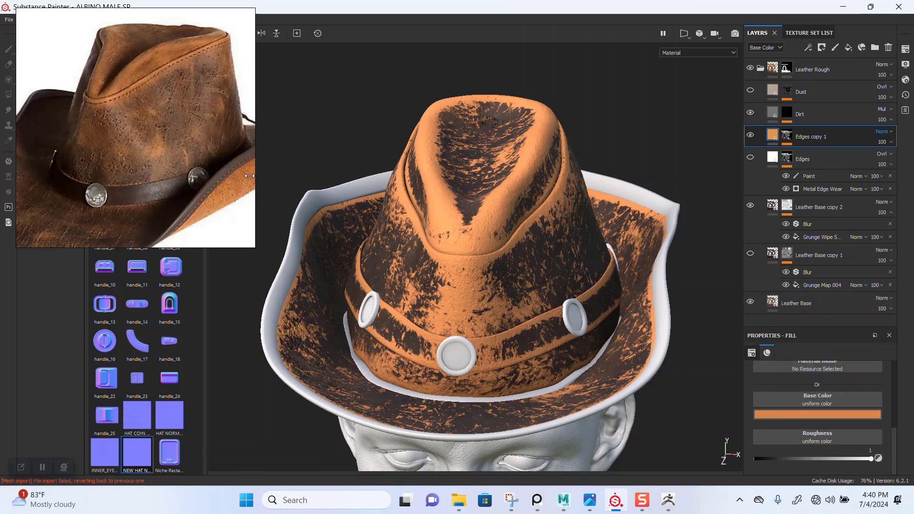
Set the Edges copy's base color to an orange-brown sampled from the enlarged reference photo's crown crease, about RGB 0.509, 0.184, 0.061.
scroll(165, 131, up, 5)
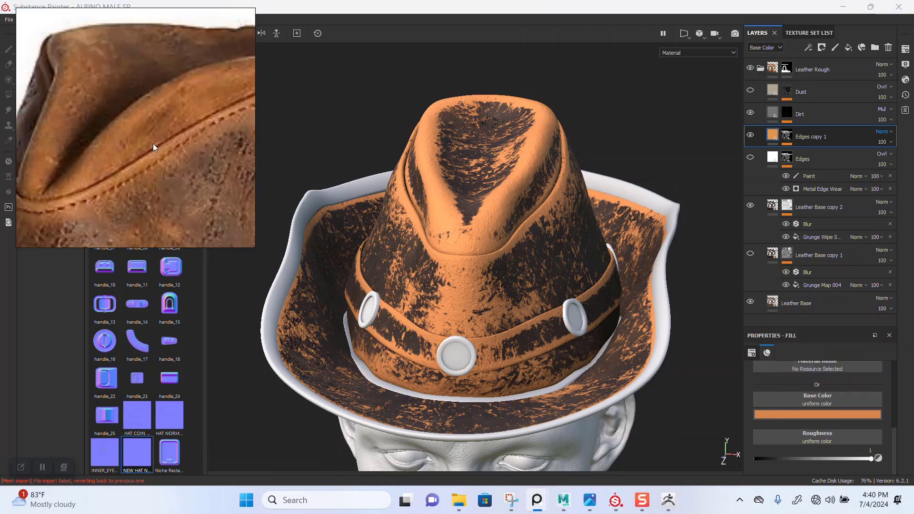
click(813, 415)
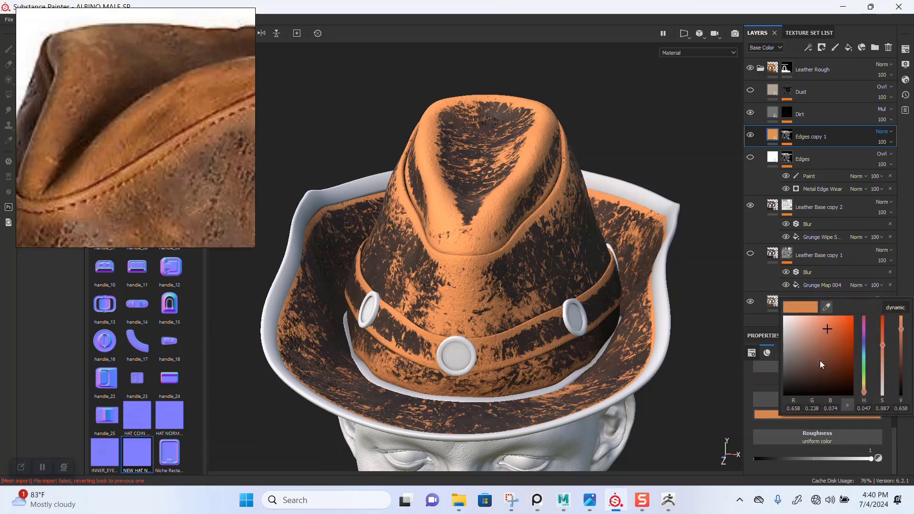
click(827, 307)
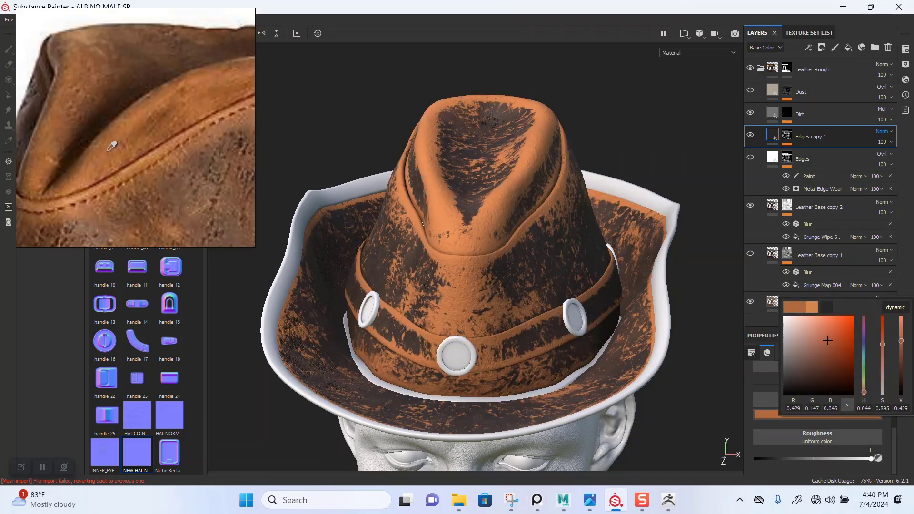
click(102, 185)
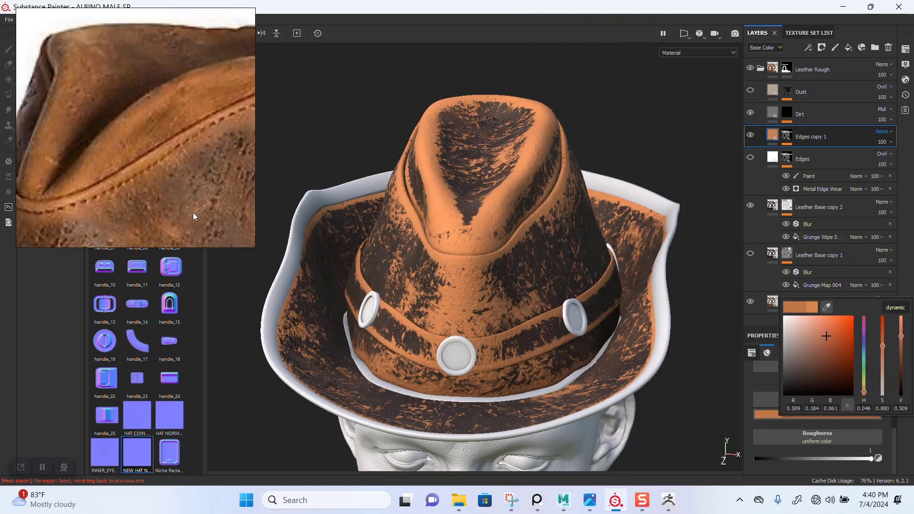
Try lowering the Edges copy's base color opacity to about 41, and restore it to 100.
click(885, 203)
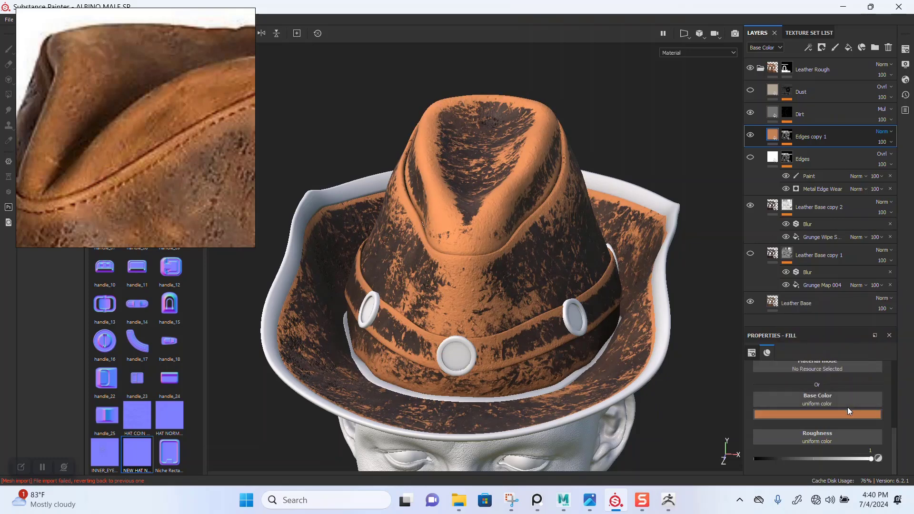
click(883, 142)
click(886, 159)
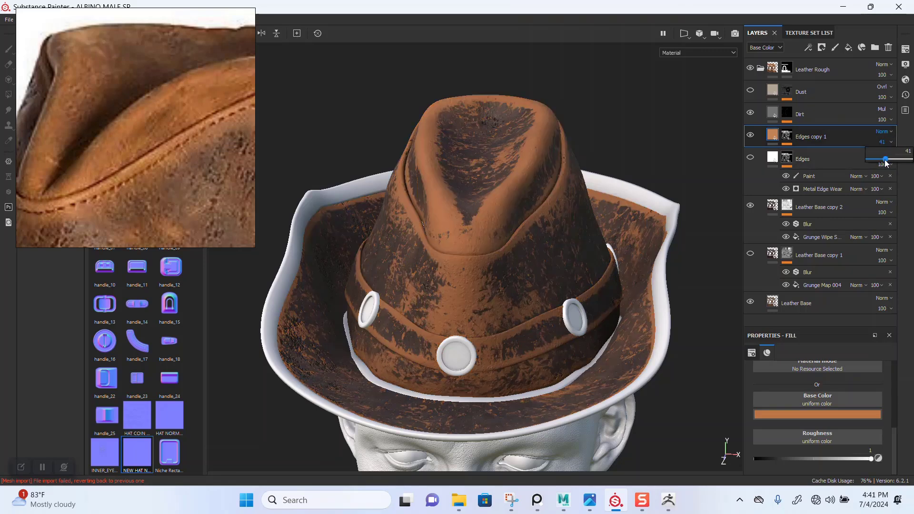
drag(886, 159, 912, 159)
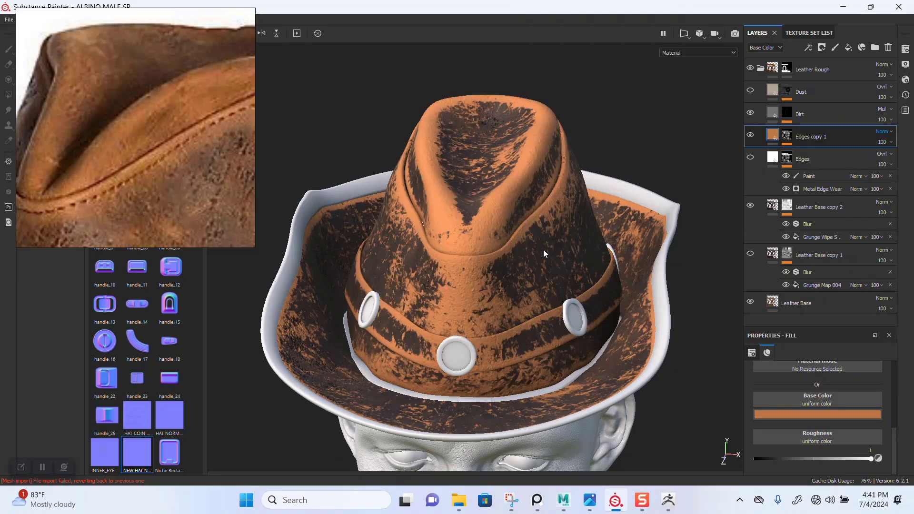
scroll(545, 252, down, 2)
middle_drag(482, 182, 487, 166)
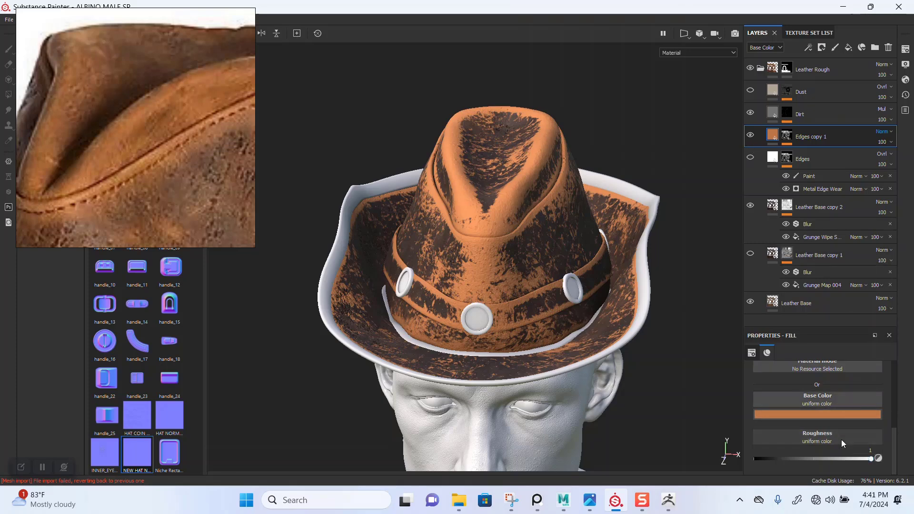
Try darkening the Edges copy's base color to value 0.361, and undo it.
click(830, 415)
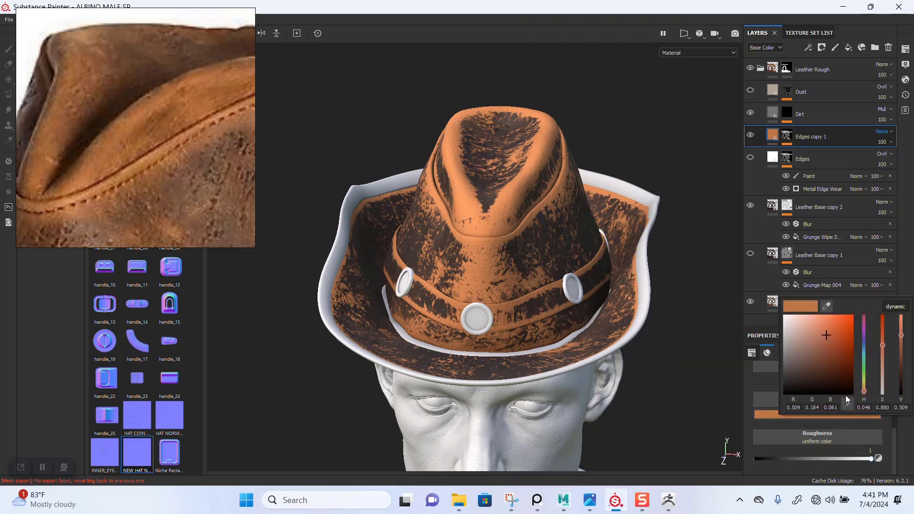
drag(901, 336, 902, 343)
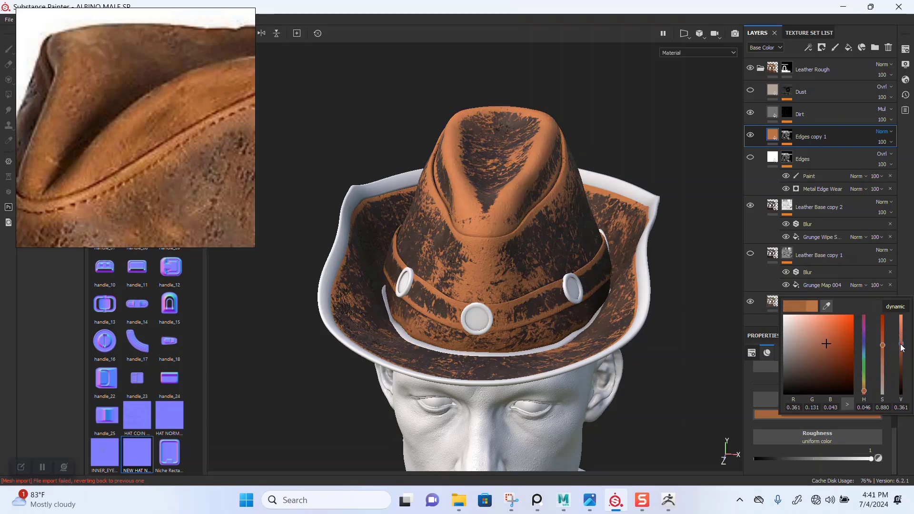
key(ctrl+z)
Set the roughness of the Edges copy to about 0.788.
scroll(827, 385, up, 3)
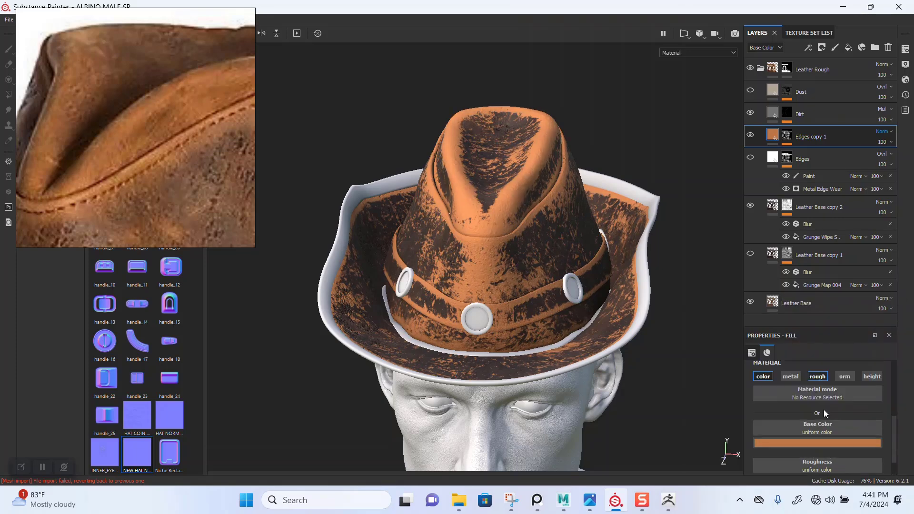
scroll(824, 413, down, 2)
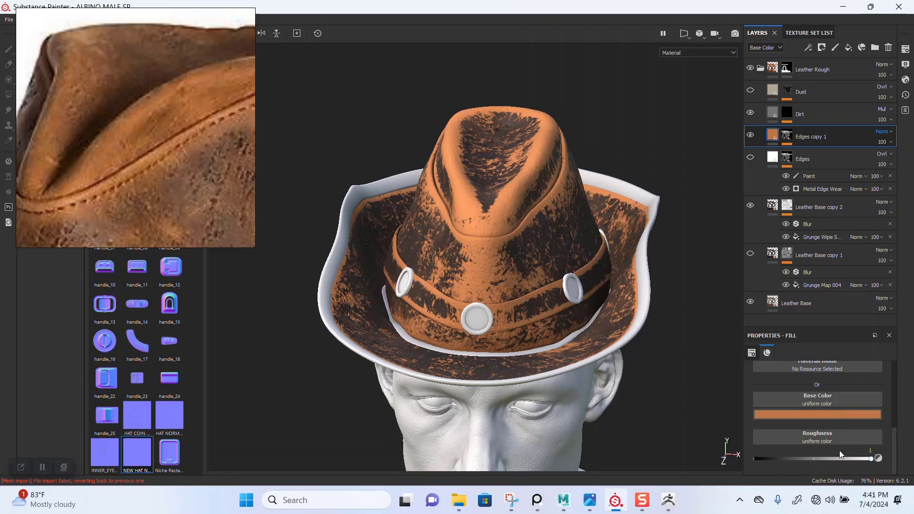
mouse_move(842, 459)
mouse_down()
mouse_move(773, 456)
mouse_move(859, 464)
mouse_up()
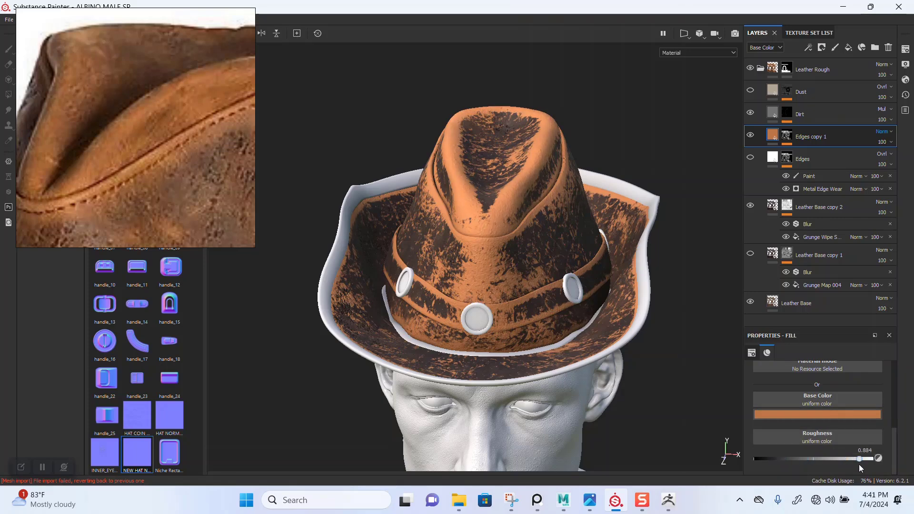
Darken the Edges copy's orange-brown base color to value 0.190.
click(818, 413)
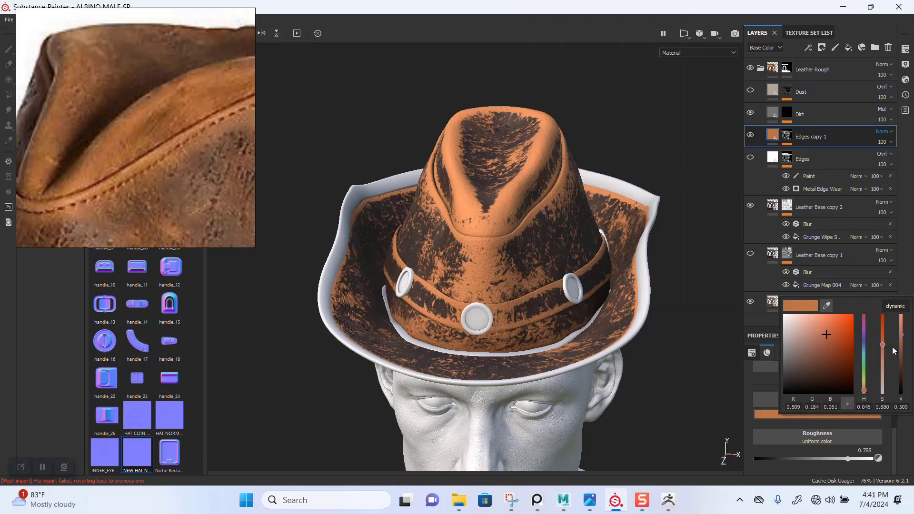
mouse_move(881, 349)
mouse_down()
mouse_move(879, 361)
mouse_move(896, 343)
mouse_up()
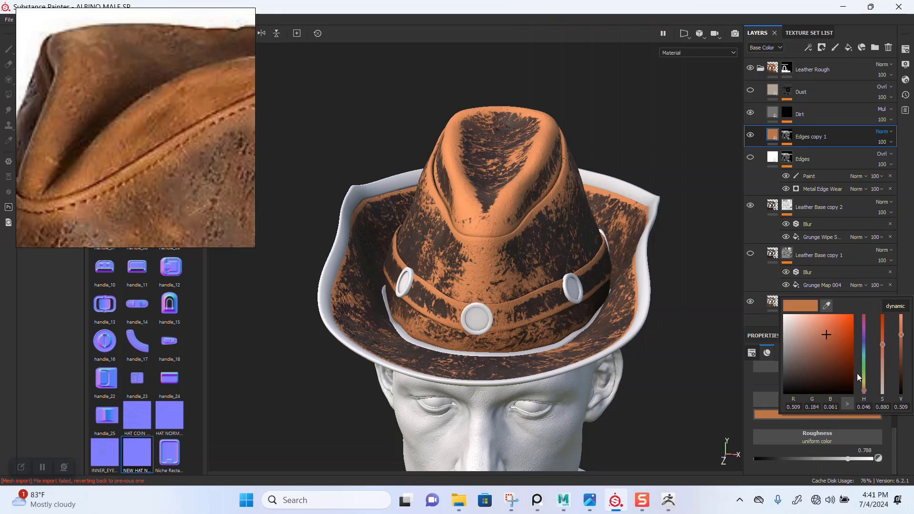
click(864, 388)
click(865, 391)
click(901, 349)
mouse_move(901, 348)
mouse_down()
mouse_move(899, 365)
mouse_move(898, 356)
mouse_up()
scroll(415, 218, down, 1)
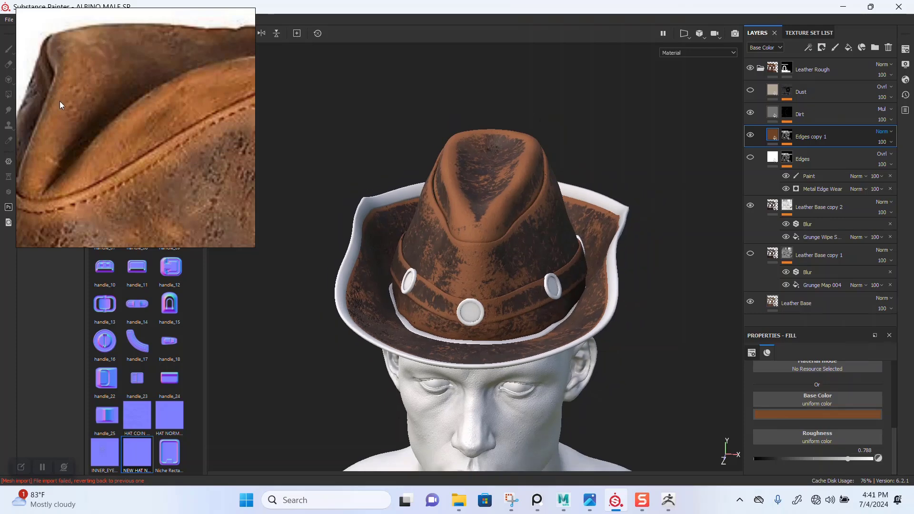
Hide the Edges copy, and show and select the original white Edges layer for comparison with the whole reference hat.
scroll(88, 126, down, 4)
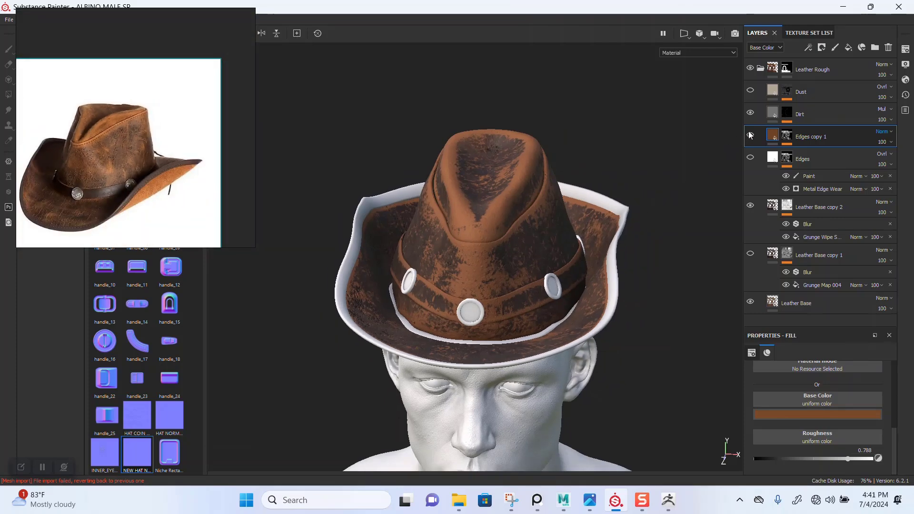
click(751, 135)
alt+right_drag(584, 223, 570, 279)
click(772, 160)
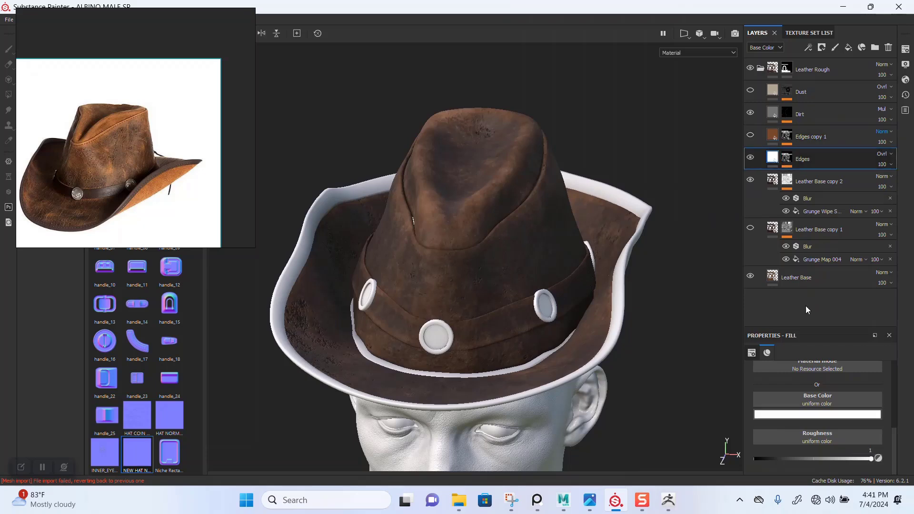
Try Hard light and Soft light as the original Edges layer's blending mode, and return it to Overlay.
click(884, 155)
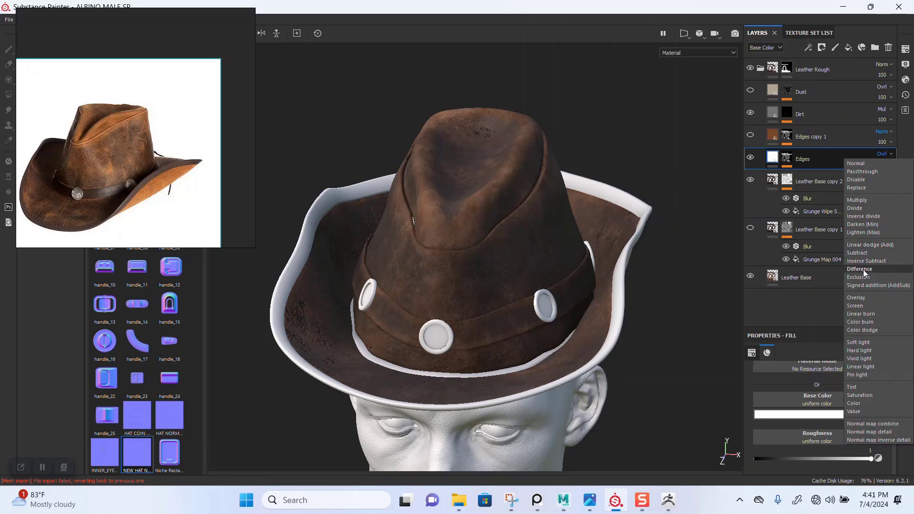
click(861, 297)
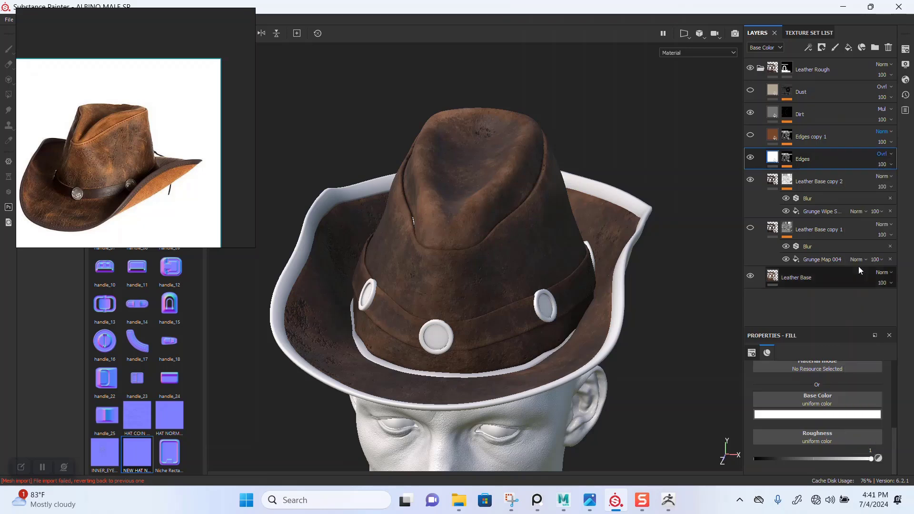
click(887, 154)
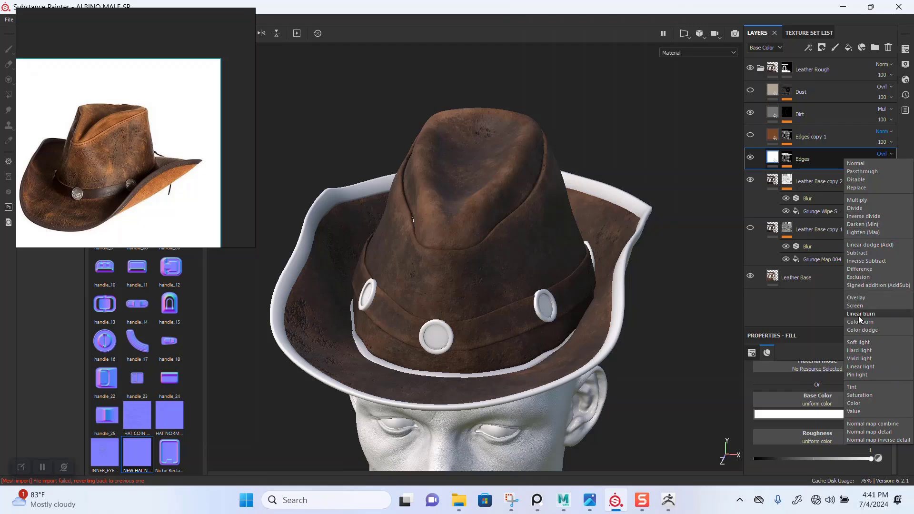
click(860, 347)
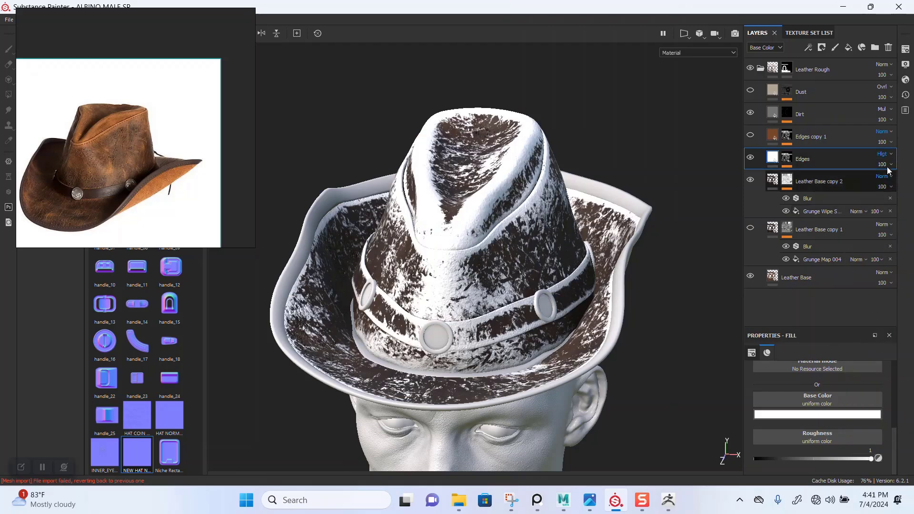
click(887, 154)
click(875, 342)
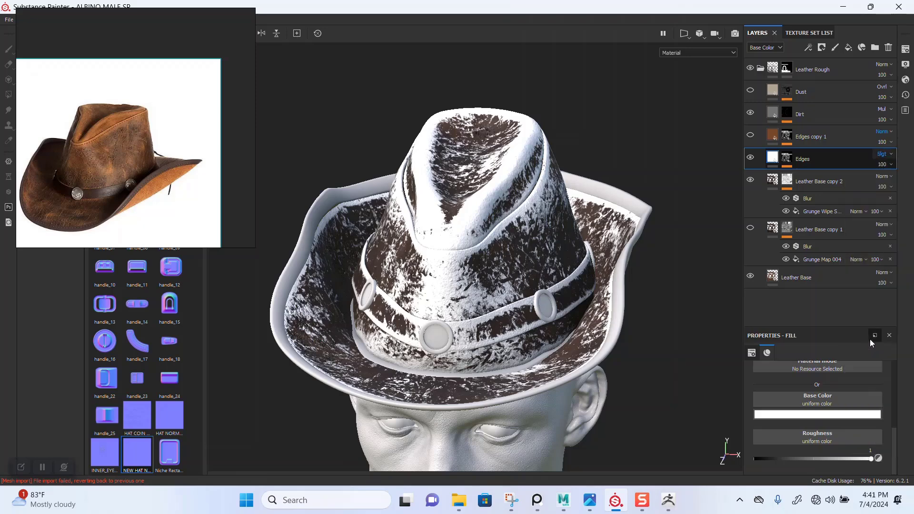
click(887, 154)
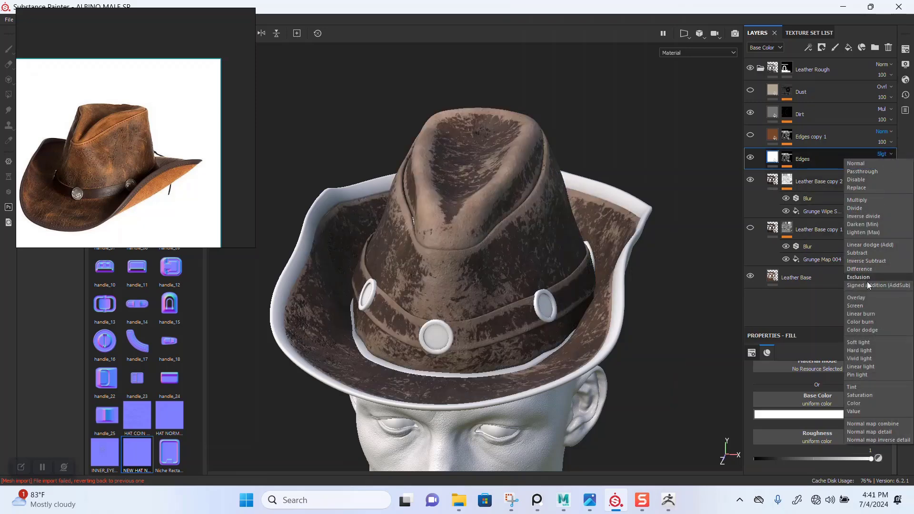
click(867, 297)
Show the Edges copy and set its base color to a tan sampled from the reference hat's crown, RGB 0.356, 0.150, 0.054.
alt+drag(523, 247, 505, 289)
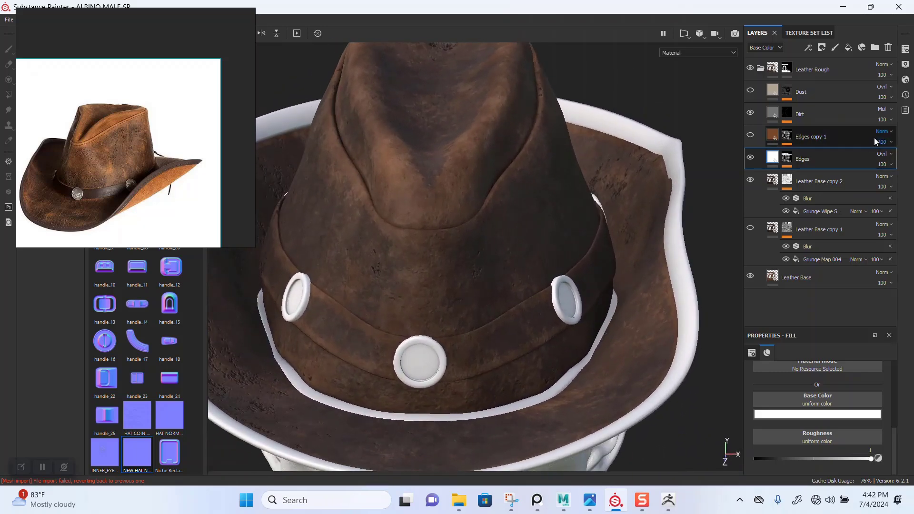
click(750, 136)
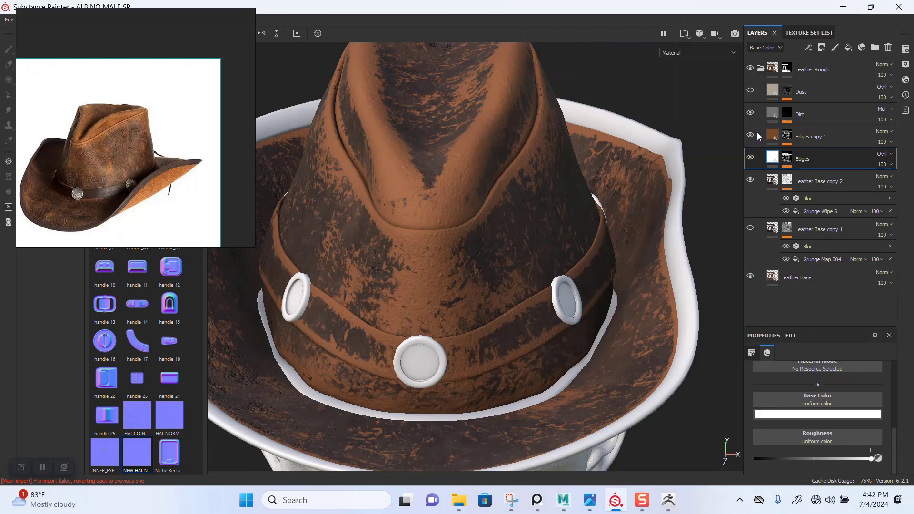
click(762, 138)
click(829, 414)
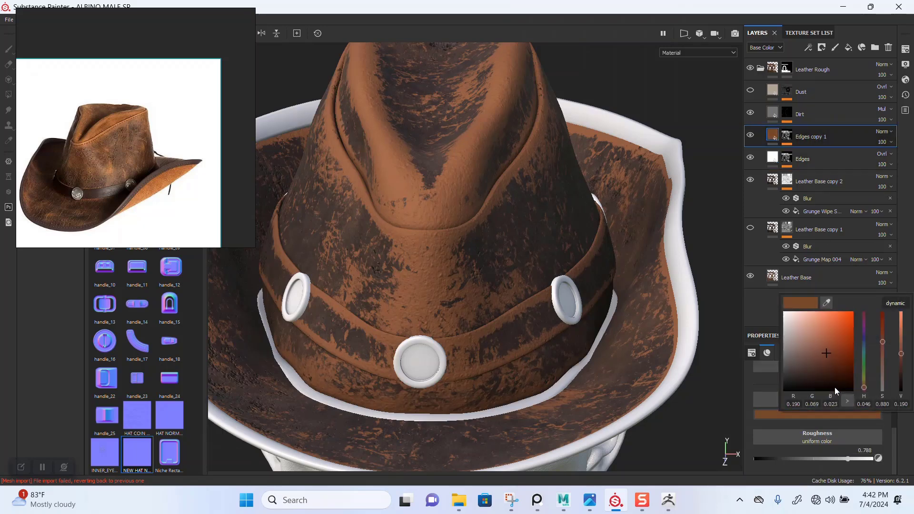
click(827, 303)
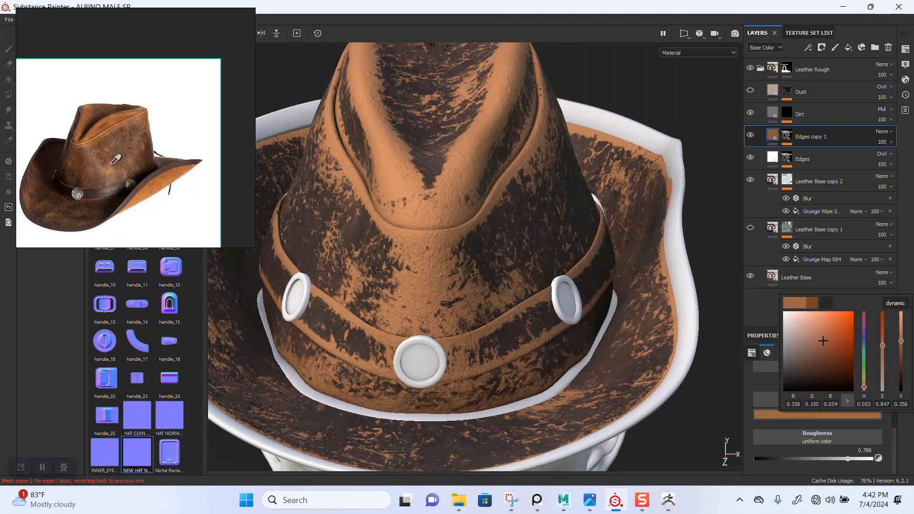
click(112, 162)
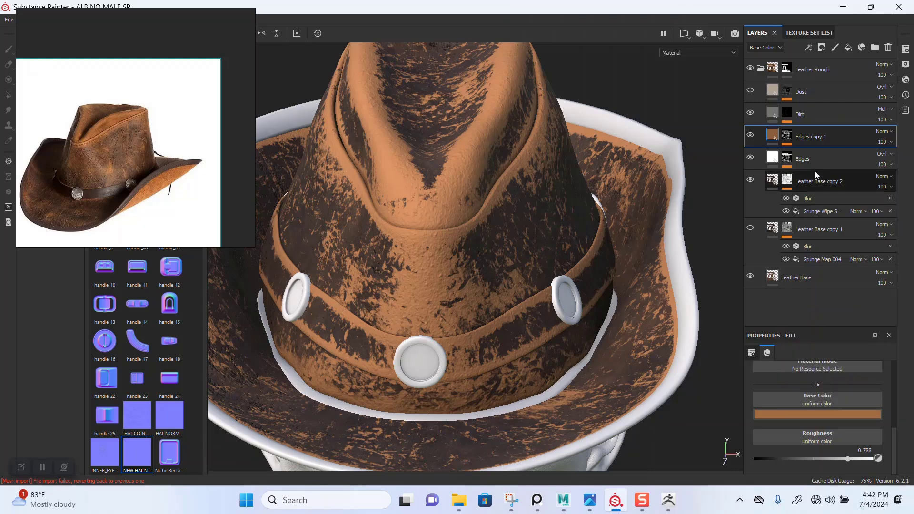
Hide the original Edges layer and set Wear Contrast to 0 in the Edges copy's Metal Edge Wear generator.
click(785, 135)
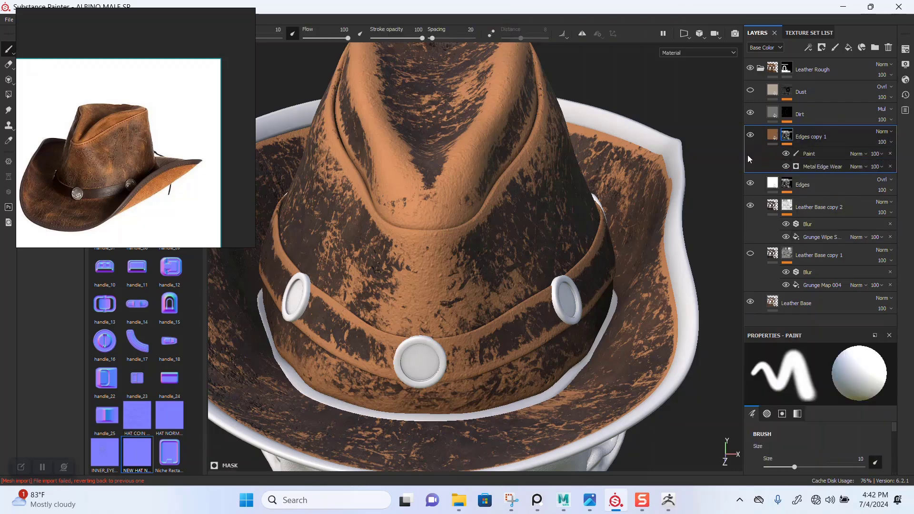
click(751, 182)
click(823, 166)
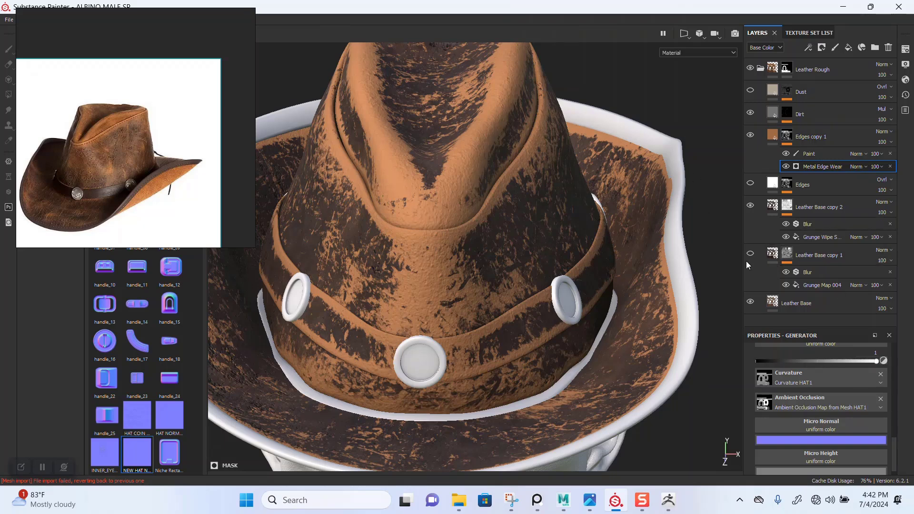
scroll(887, 418, up, 10)
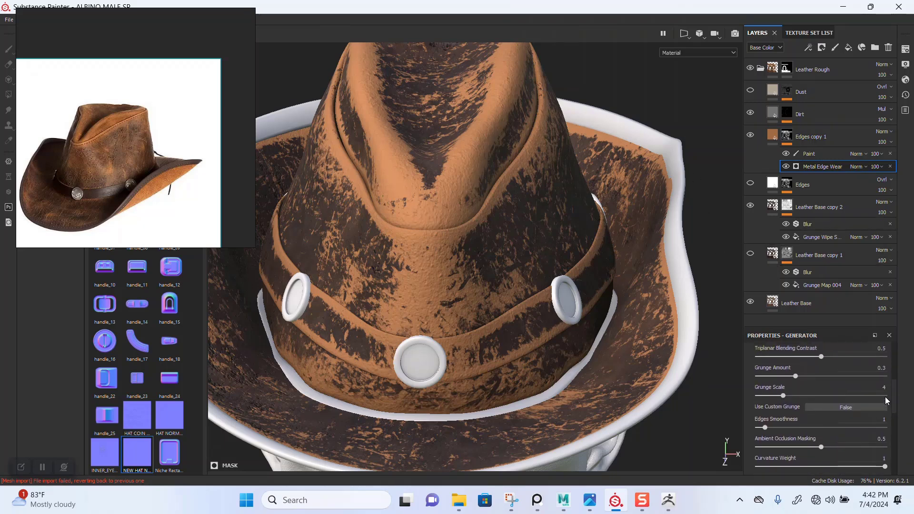
scroll(884, 372, up, 2)
drag(876, 418, 756, 439)
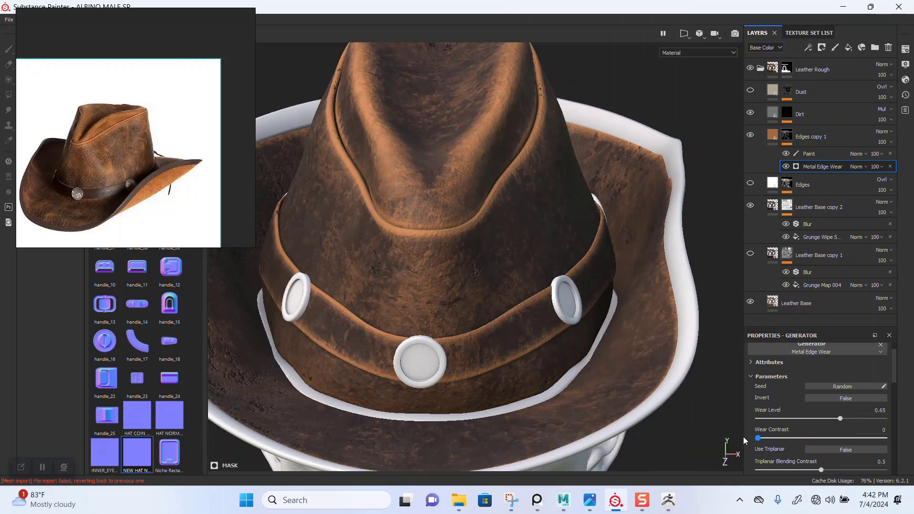
Examine the softened edge wear on the hat's crown, band and brim from several angles against the reference photo.
alt+right_drag(594, 363, 553, 247)
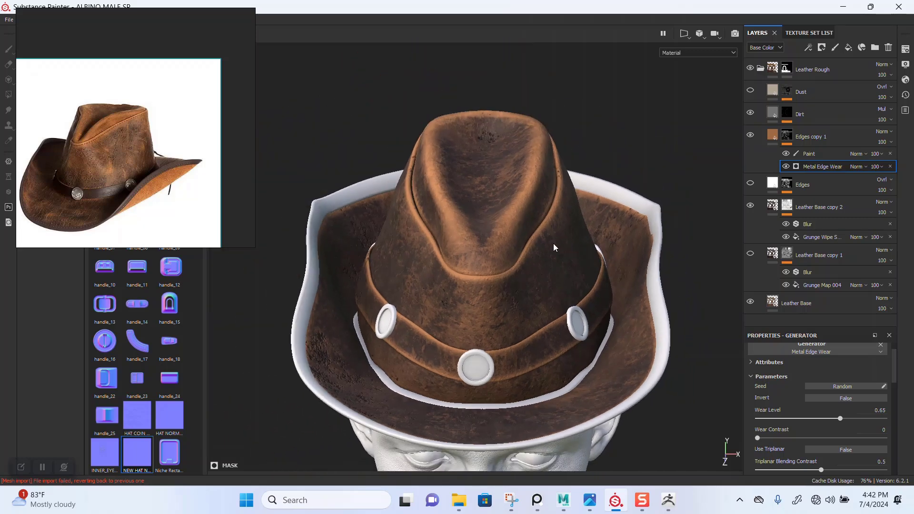
alt+middle_drag(519, 238, 506, 179)
alt+right_drag(506, 183, 521, 240)
alt+drag(521, 241, 537, 268)
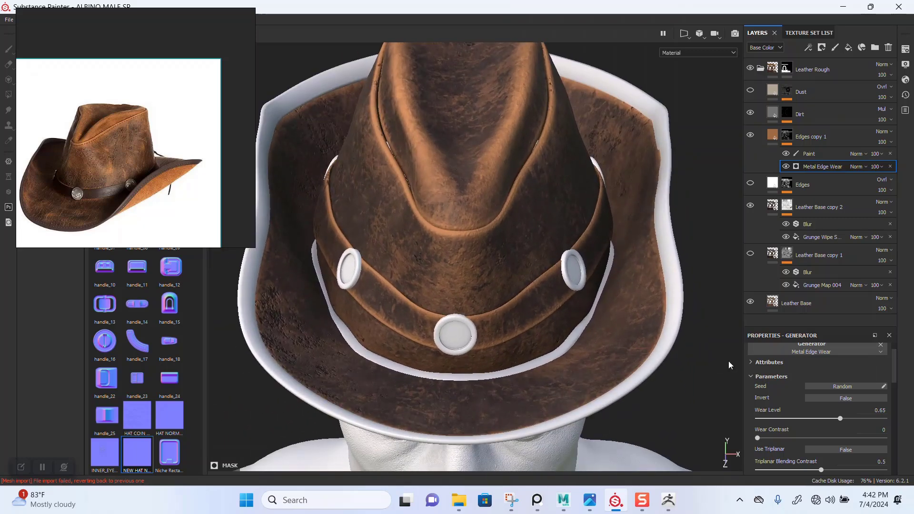
drag(789, 439, 708, 445)
alt+drag(653, 417, 547, 327)
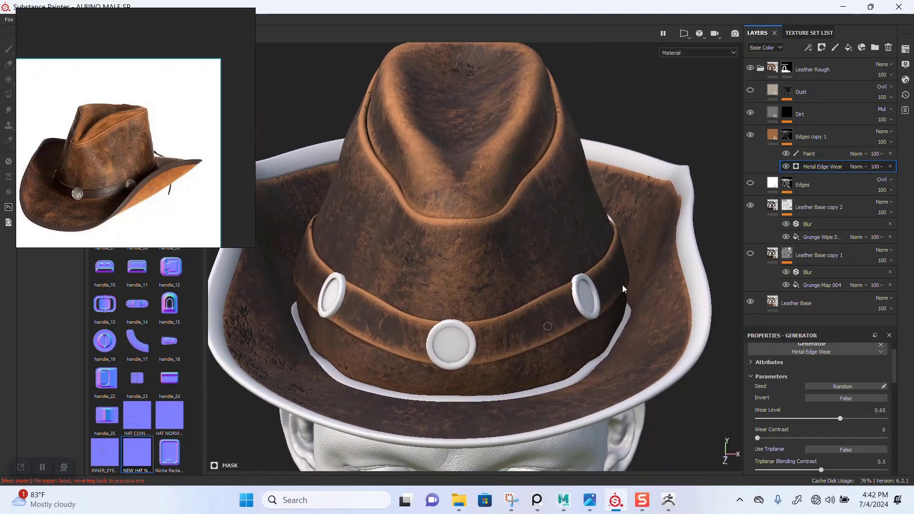
alt+right_drag(609, 337, 557, 308)
alt+drag(557, 308, 551, 305)
alt+middle_drag(559, 323, 556, 315)
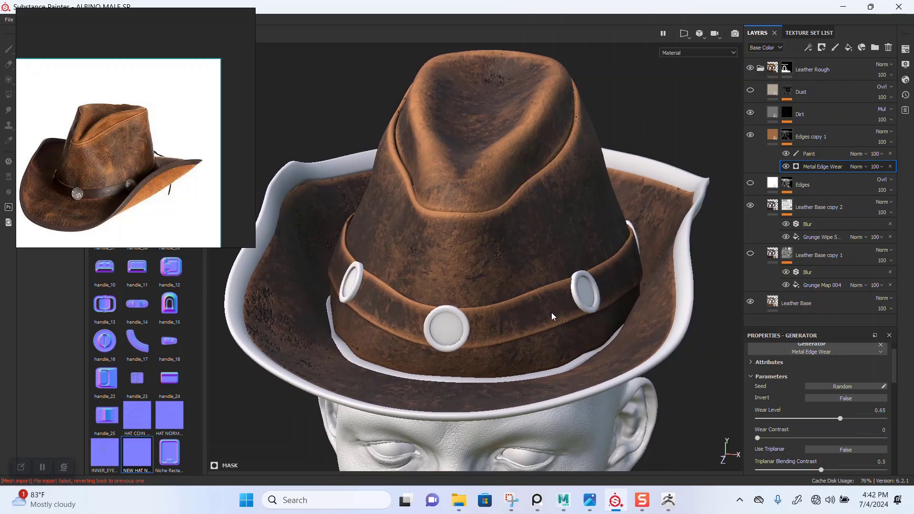
alt+drag(553, 317, 553, 309)
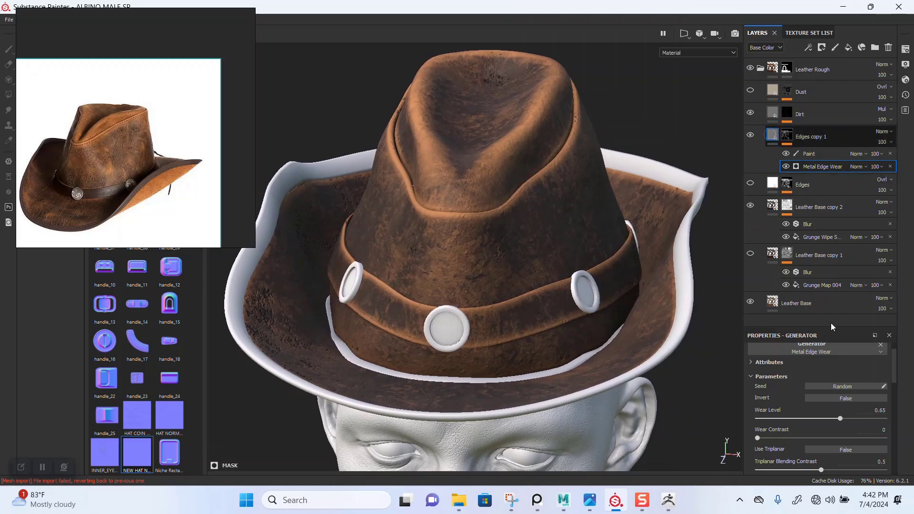
Shift the Edges copy's base color to a more saturated orange, RGB 0.415, 0.141, 0.013.
click(824, 415)
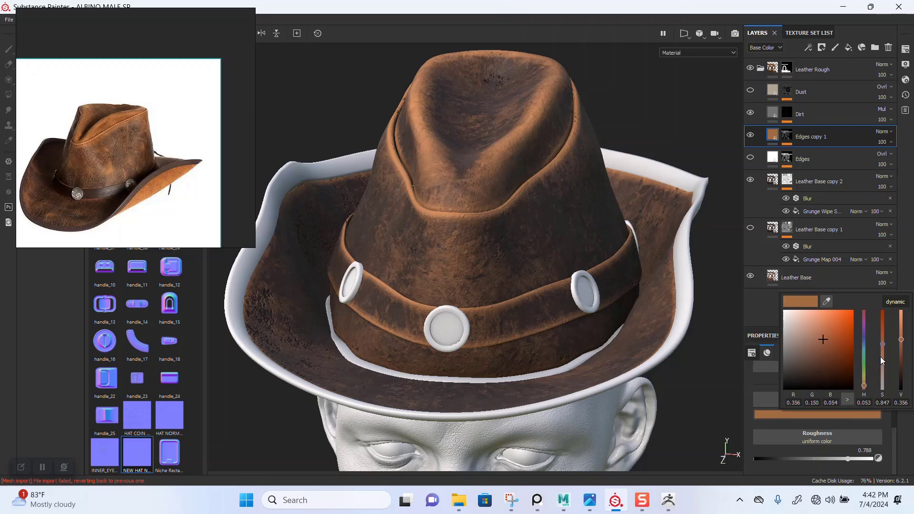
drag(882, 344, 901, 339)
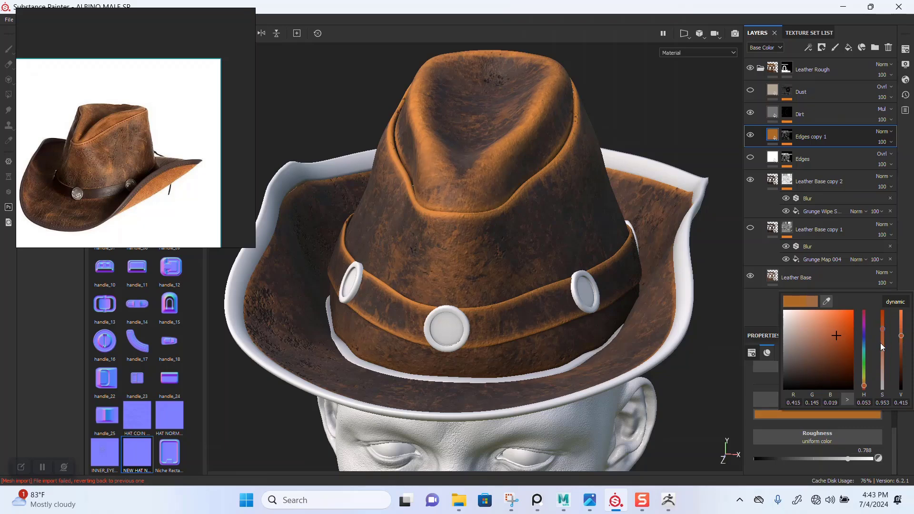
click(881, 339)
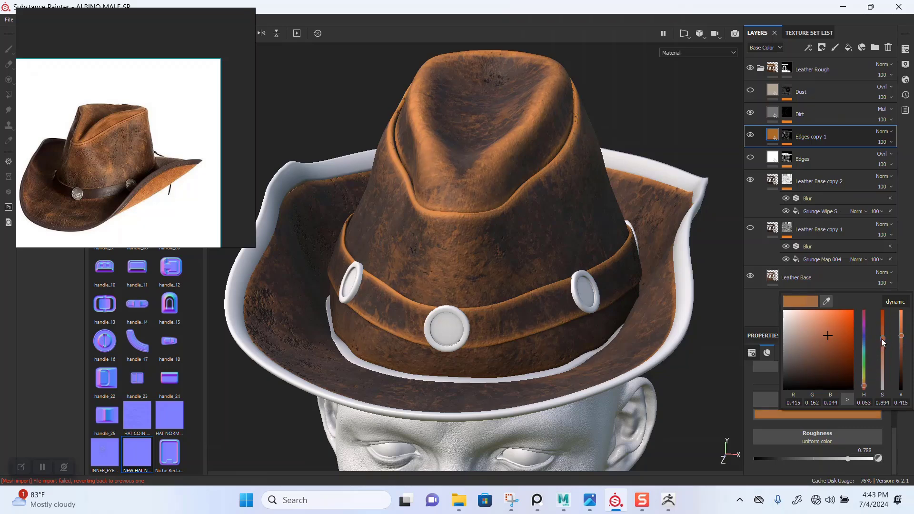
drag(881, 339, 884, 326)
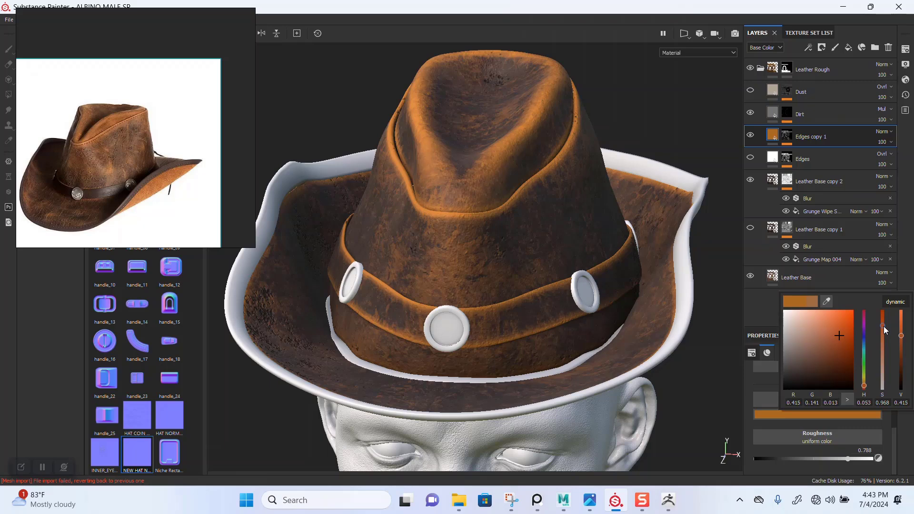
Examine the orange edge wear from several angles and compare it with a close view of the reference hat's crown.
click(788, 136)
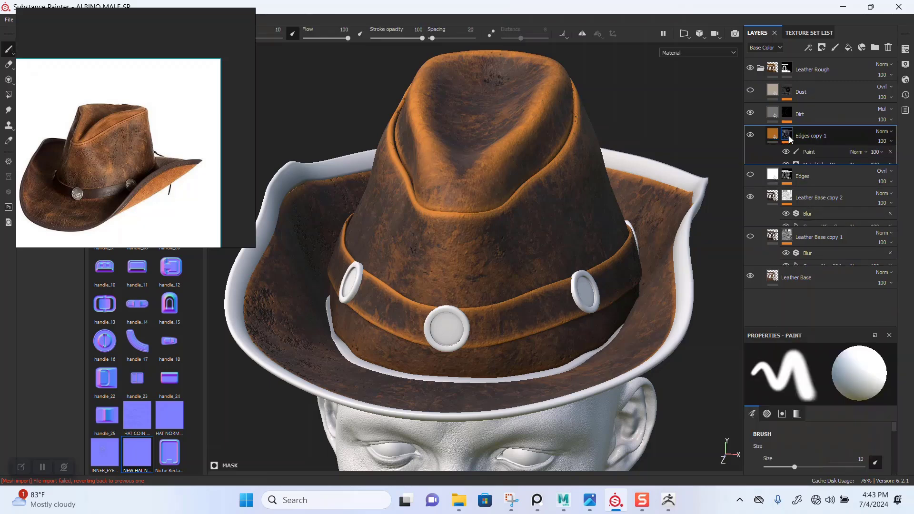
click(802, 165)
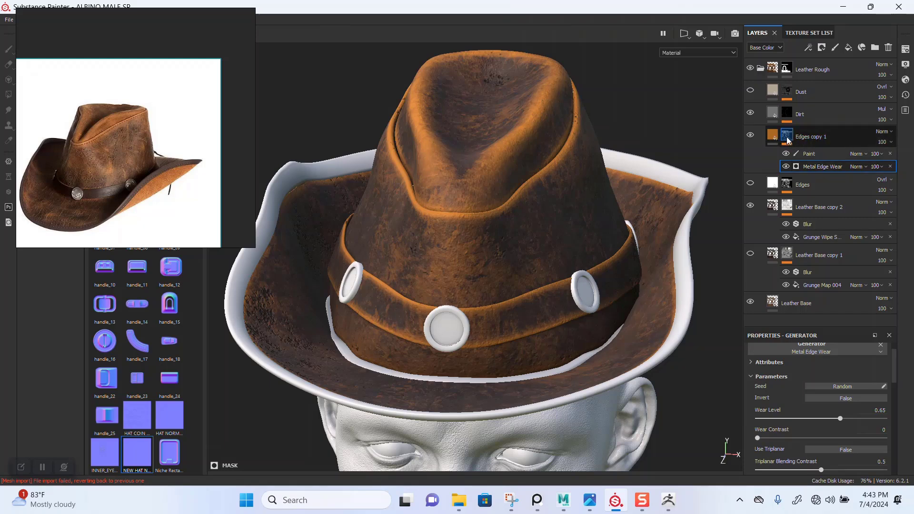
alt+right_drag(542, 268, 488, 95)
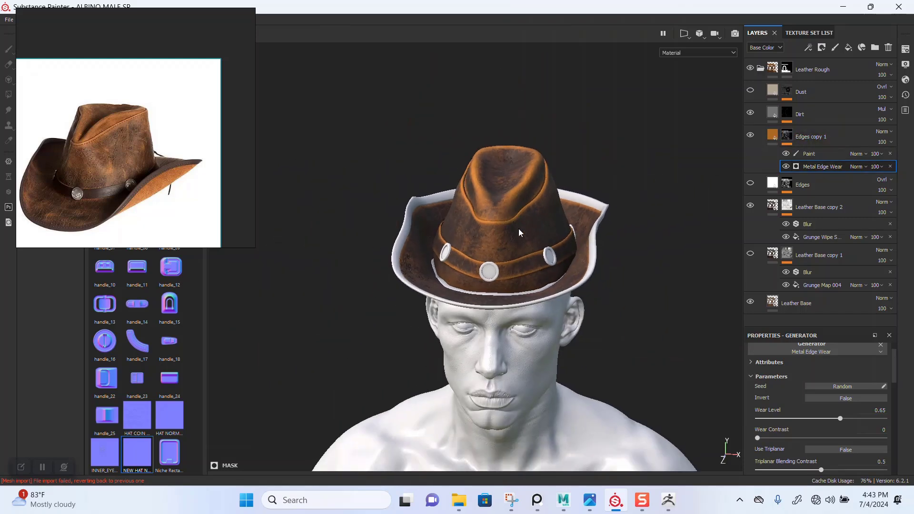
alt+right_drag(517, 243, 535, 251)
alt+middle_drag(535, 190, 521, 174)
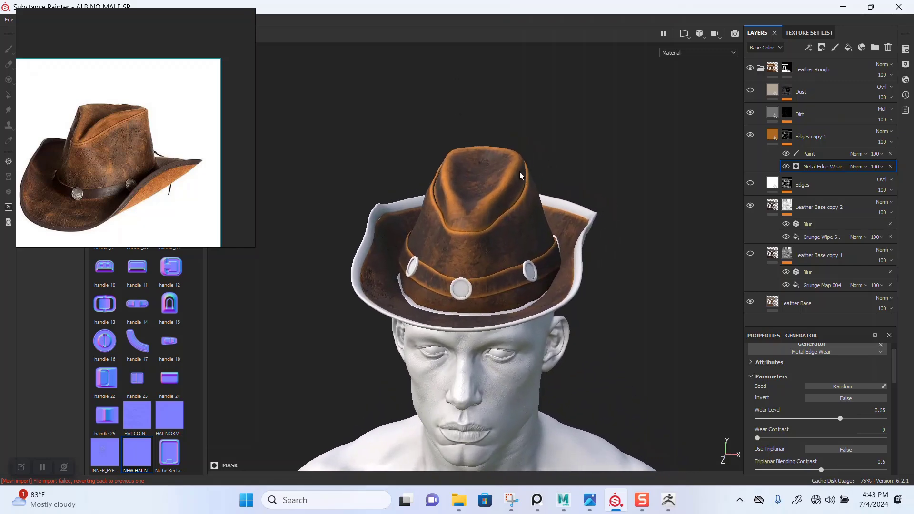
alt+drag(520, 174, 479, 169)
alt+right_drag(478, 169, 523, 167)
alt+middle_drag(523, 167, 562, 185)
alt+right_drag(562, 186, 586, 193)
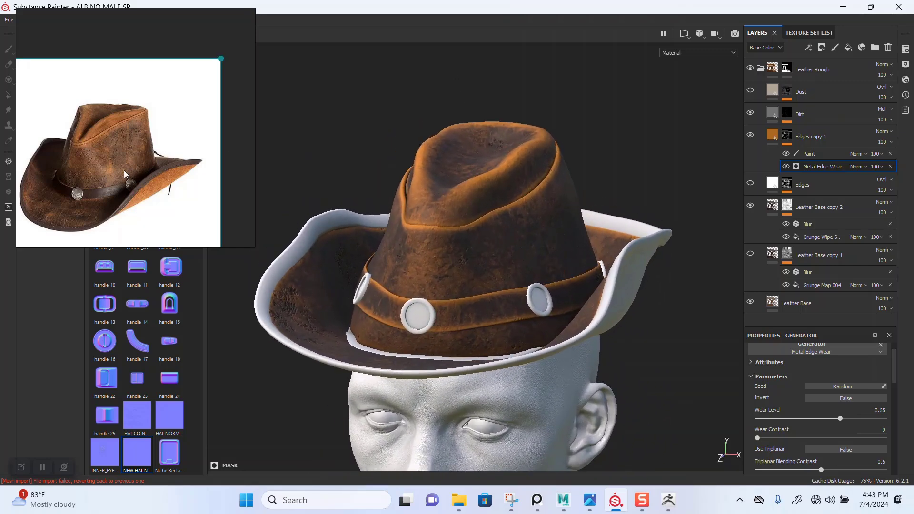
scroll(124, 170, up, 5)
alt+drag(459, 215, 431, 248)
Darken the Edges copy's base color to a muted brown, RGB 0.240, 0.096, 0.029.
click(773, 137)
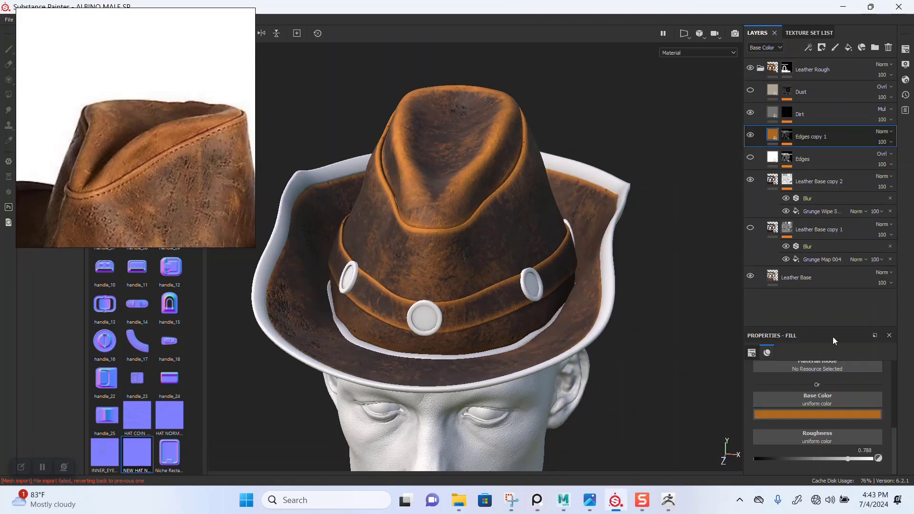
click(829, 412)
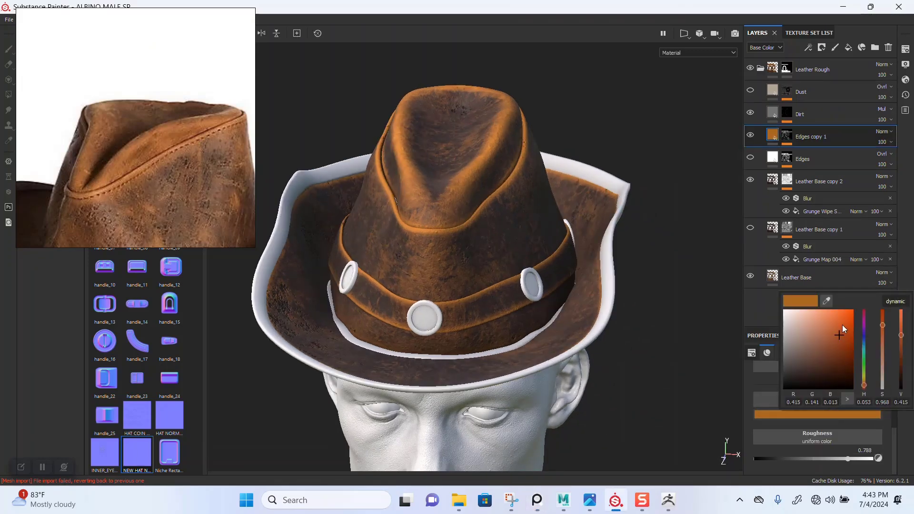
drag(842, 325, 827, 342)
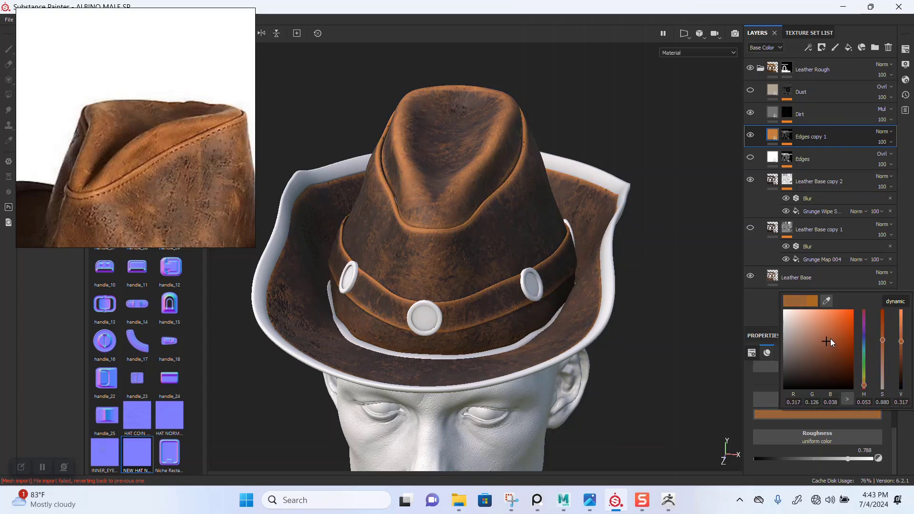
click(899, 349)
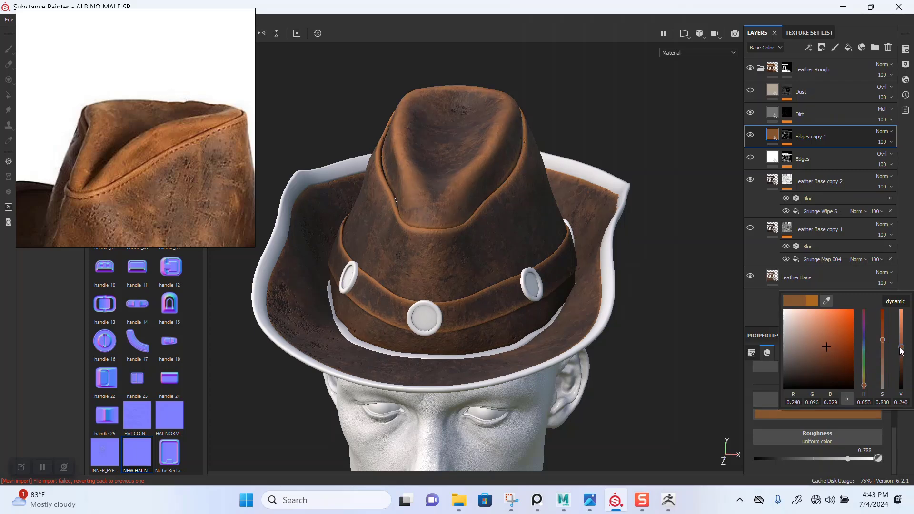
alt+drag(684, 304, 543, 238)
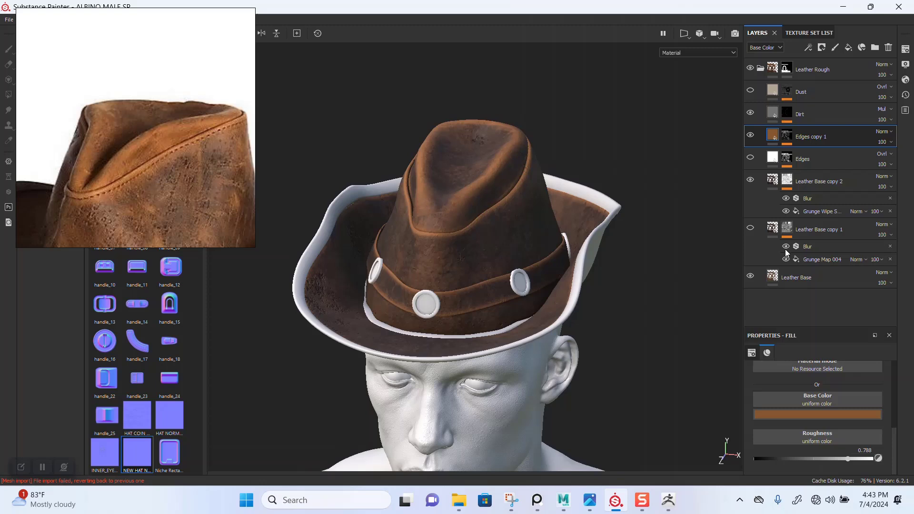
Try higher wear levels in the Edges copy's Metal Edge Wear generator and settle on a Wear Level of 0.69.
click(787, 138)
click(817, 167)
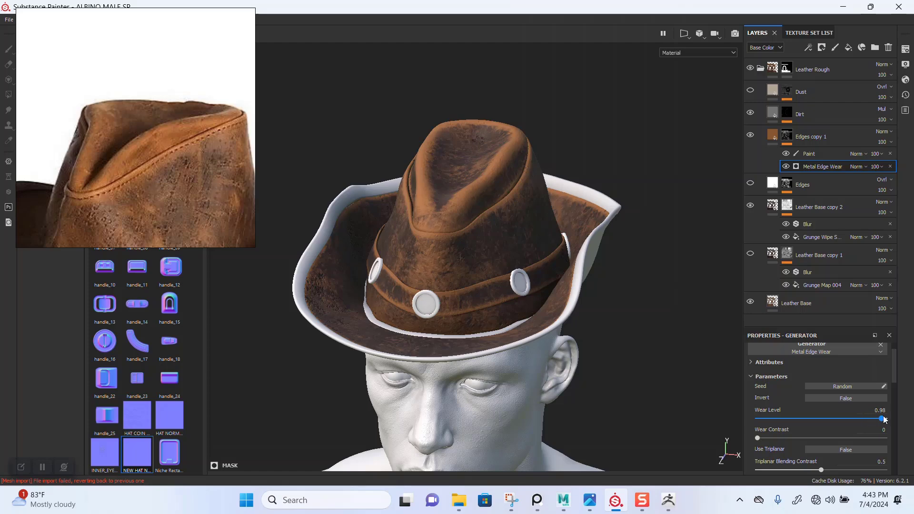
drag(884, 416, 872, 416)
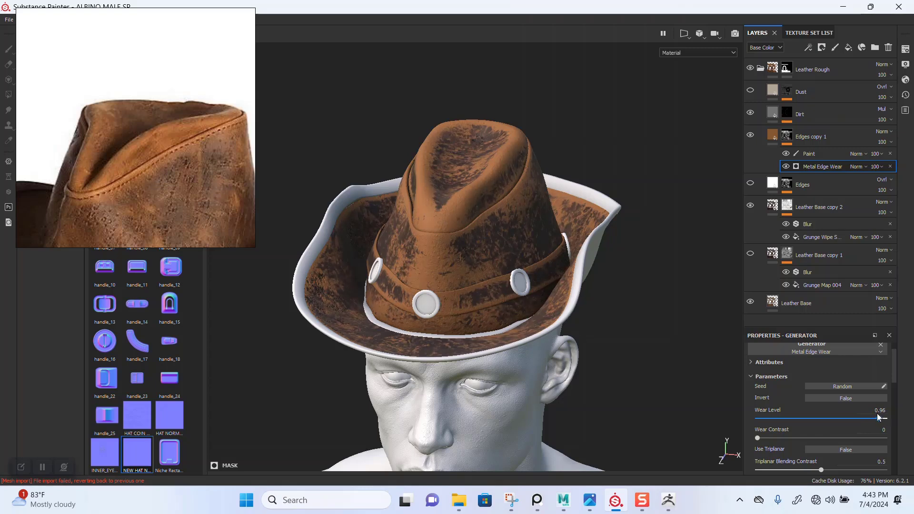
drag(877, 413, 864, 415)
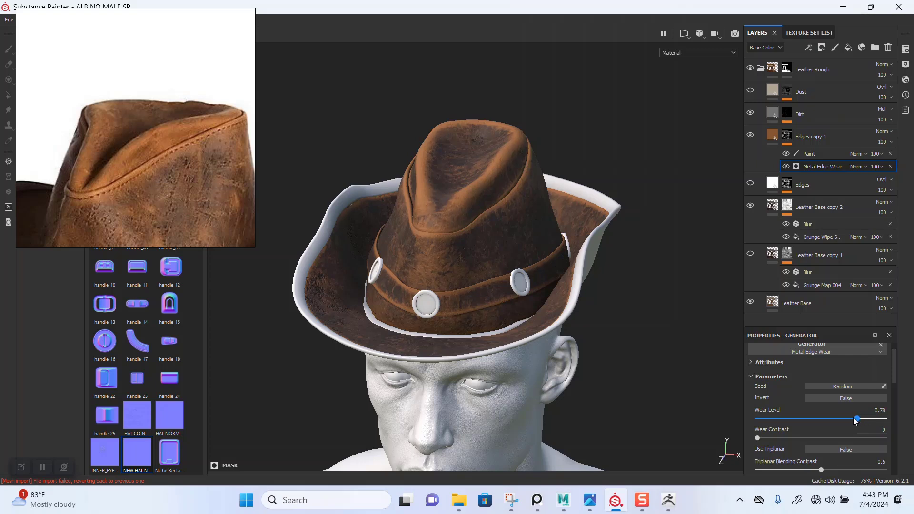
mouse_move(856, 421)
mouse_down()
mouse_move(809, 420)
mouse_move(845, 421)
mouse_up()
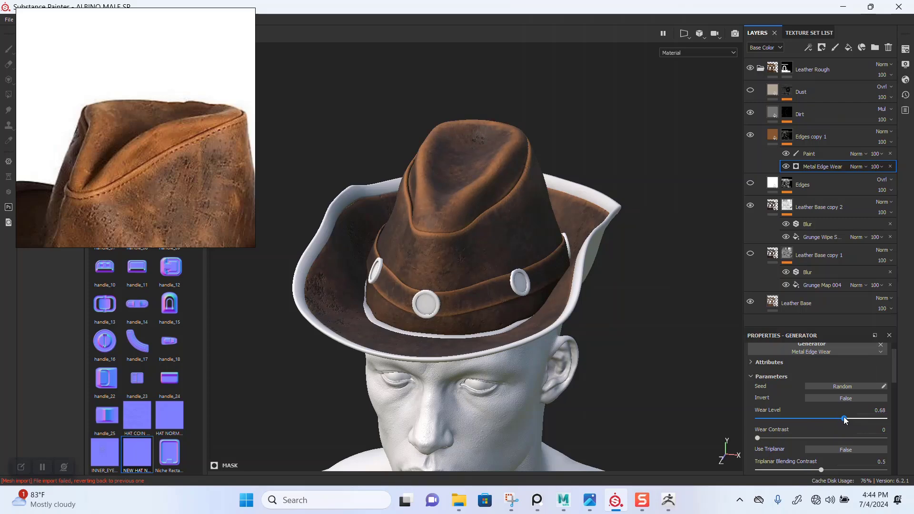
alt+drag(467, 211, 503, 207)
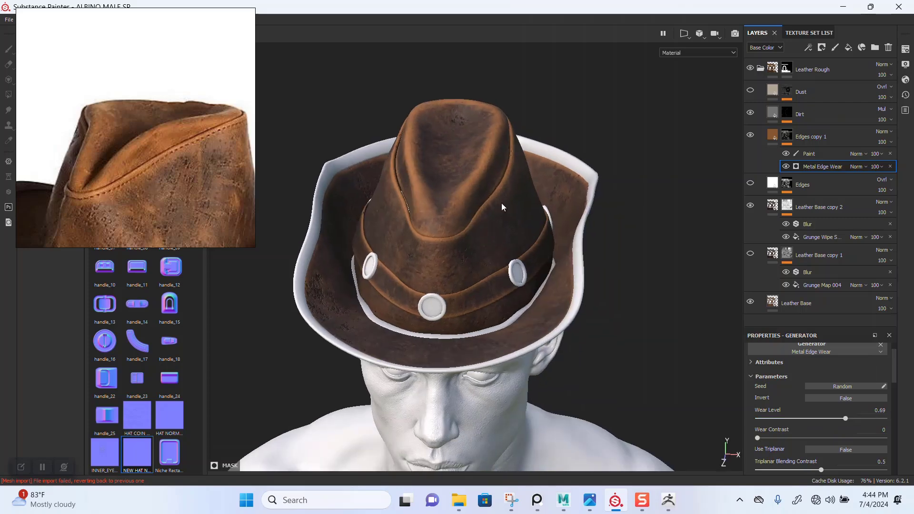
alt+right_drag(502, 206, 524, 276)
Remove the hat band from the Leather Rough folder's mask with a Polygon Fill of color 0.
click(786, 69)
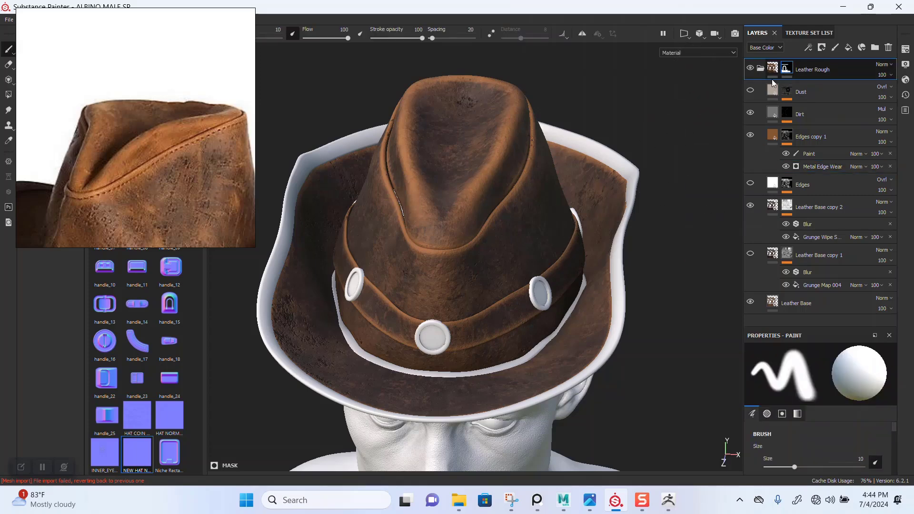
drag(189, 128, 247, 132)
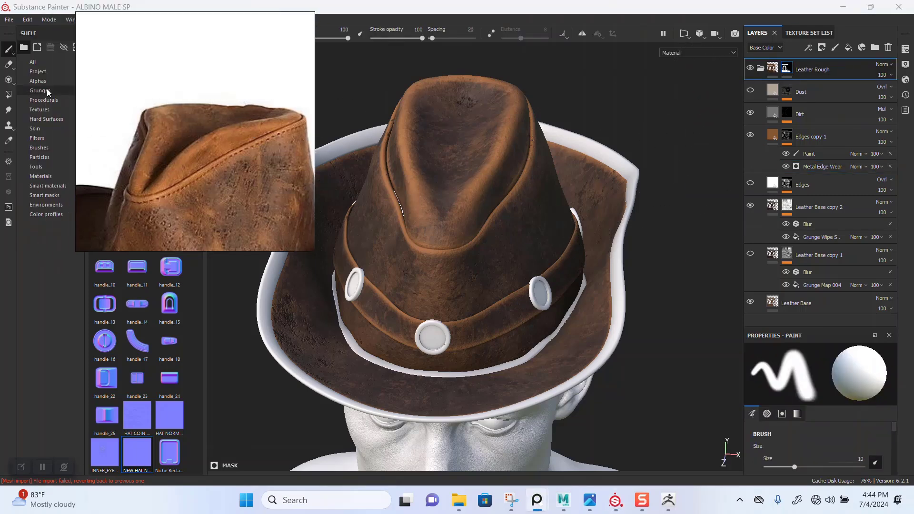
click(8, 94)
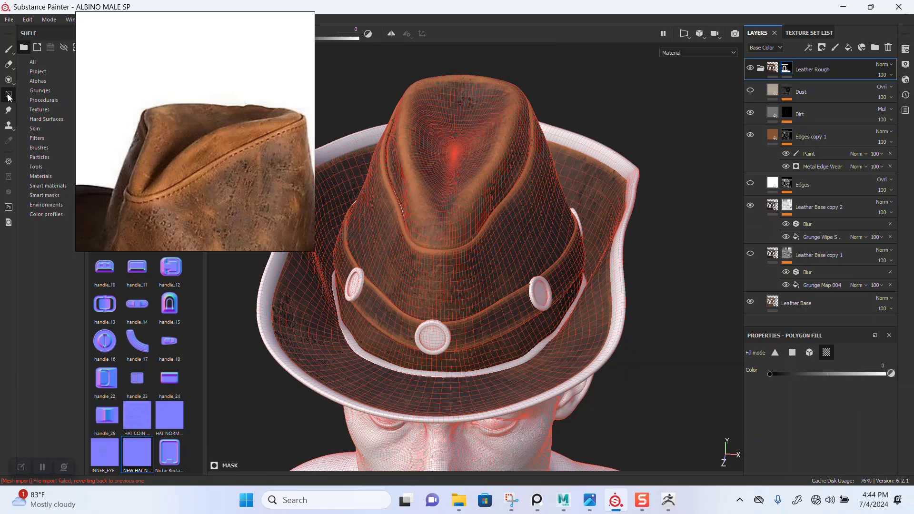
click(516, 321)
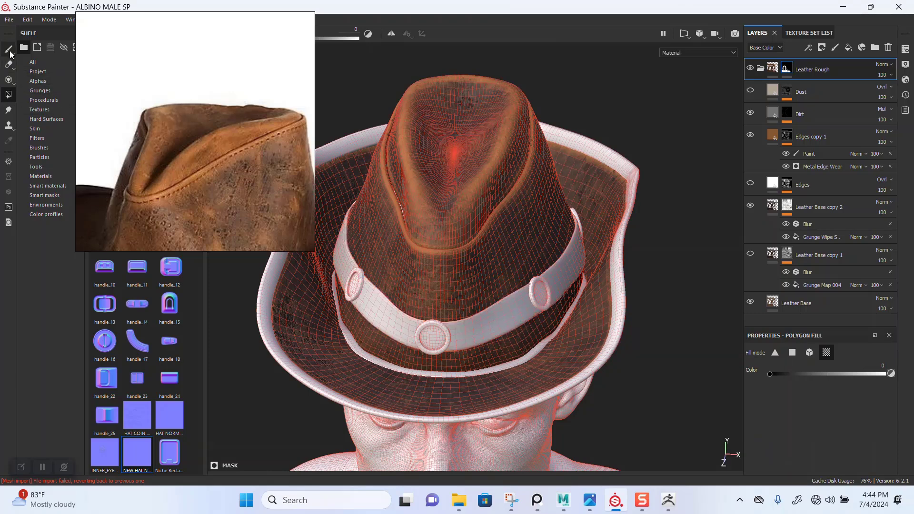
Examine the leather on the crown and brim from several angles against the reference hat's crown and band.
mouse_move(494, 283)
alt+mouse_down()
mouse_move(447, 241)
mouse_move(450, 220)
mouse_move(476, 253)
alt+mouse_up()
alt+right_drag(506, 285, 496, 369)
alt+middle_drag(500, 260, 495, 307)
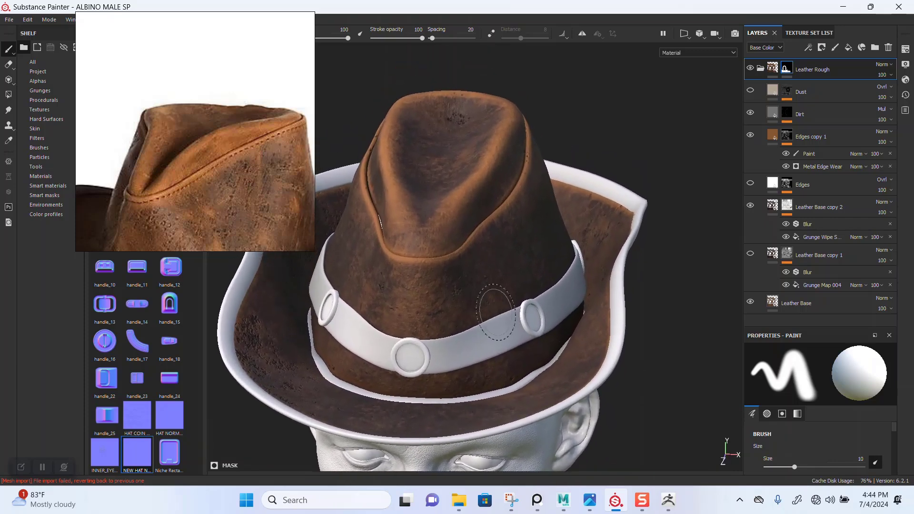
shift+right_drag(565, 265, 500, 283)
mouse_move(499, 284)
alt+mouse_down()
mouse_move(485, 237)
mouse_move(474, 265)
mouse_move(502, 257)
mouse_move(507, 275)
alt+mouse_up()
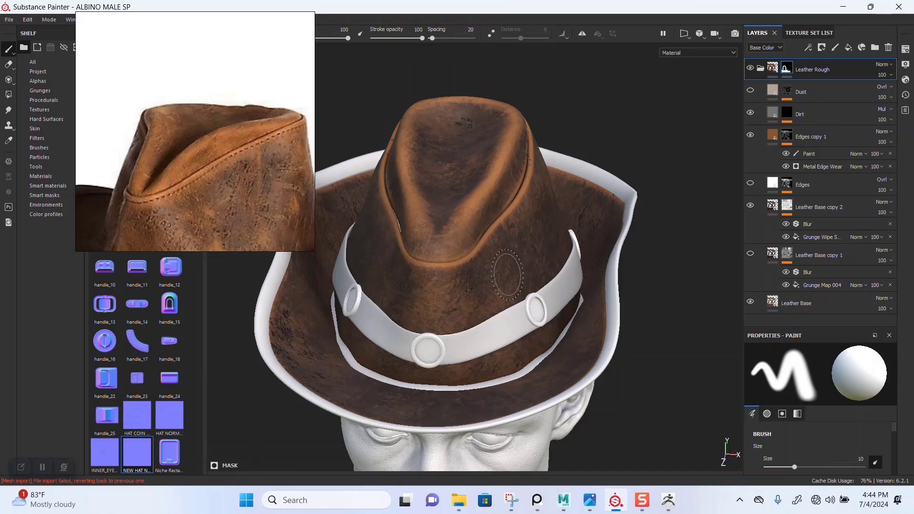
alt+middle_drag(481, 274, 493, 244)
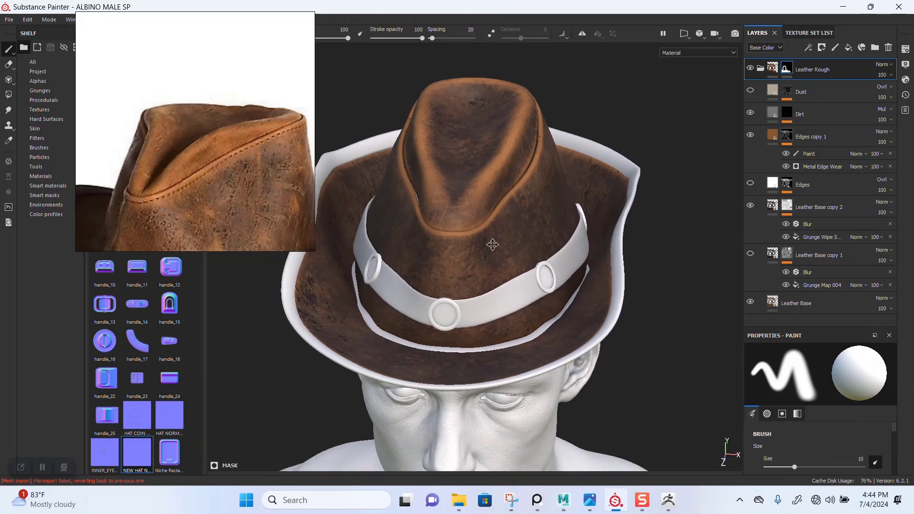
scroll(225, 188, down, 2)
middle_drag(224, 188, 215, 145)
alt+middle_drag(497, 252, 494, 271)
alt+drag(494, 243, 526, 233)
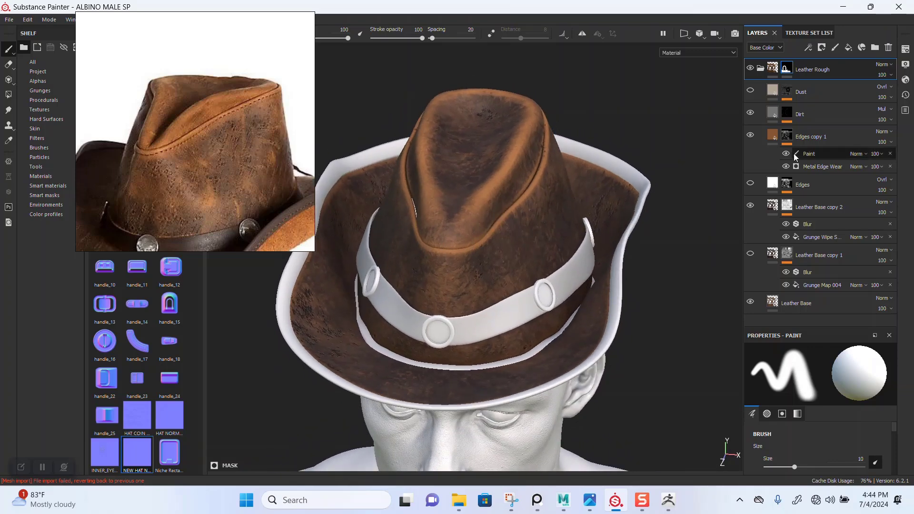
Show the original Edges layer beneath the Edges copy.
click(752, 183)
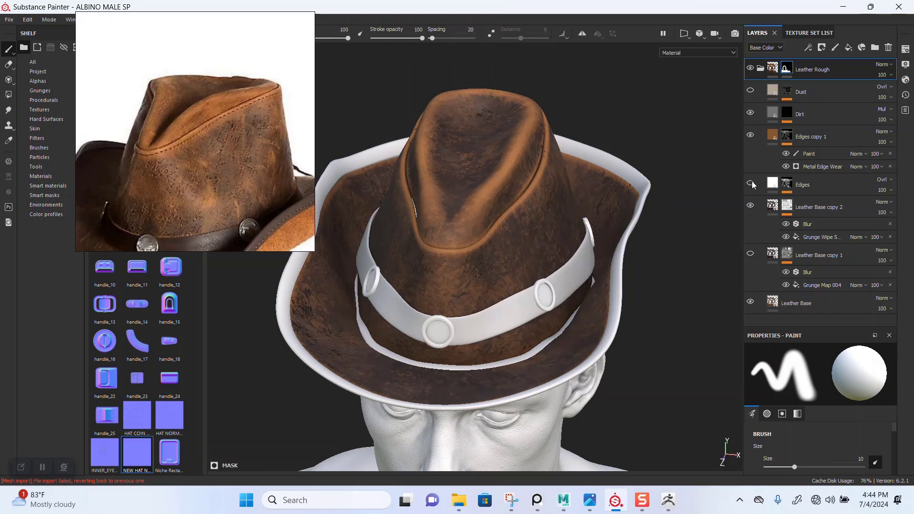
click(753, 182)
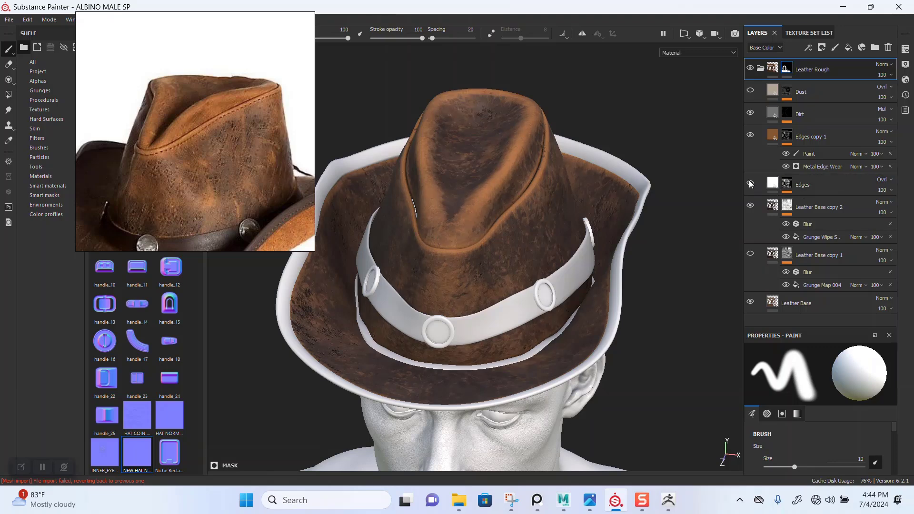
mouse_move(519, 238)
alt+mouse_down()
mouse_move(545, 178)
mouse_move(488, 205)
mouse_move(409, 203)
mouse_move(486, 224)
mouse_move(500, 241)
mouse_move(527, 204)
mouse_move(529, 227)
mouse_move(495, 204)
mouse_move(515, 218)
mouse_move(531, 205)
alt+mouse_up()
Add a Blur filter to the Edges copy's mask and check the softened wear on the hat.
click(787, 135)
right_click(787, 136)
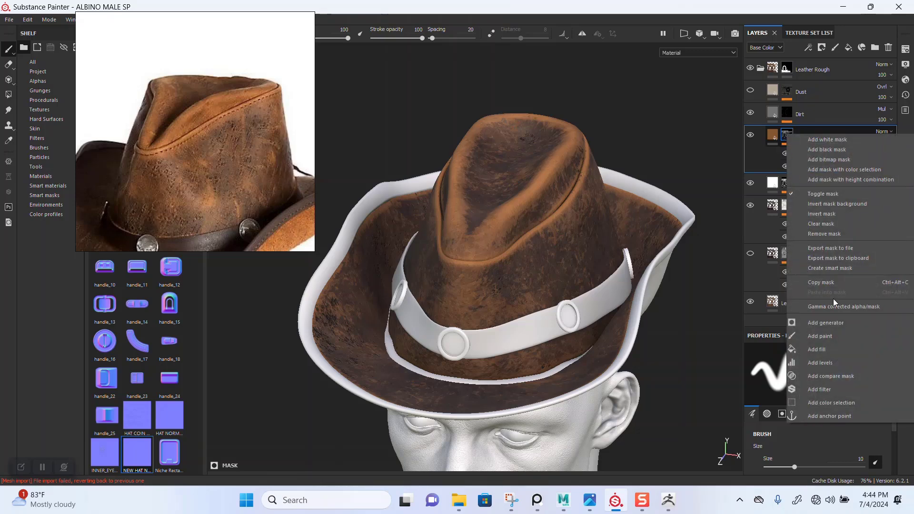
click(818, 390)
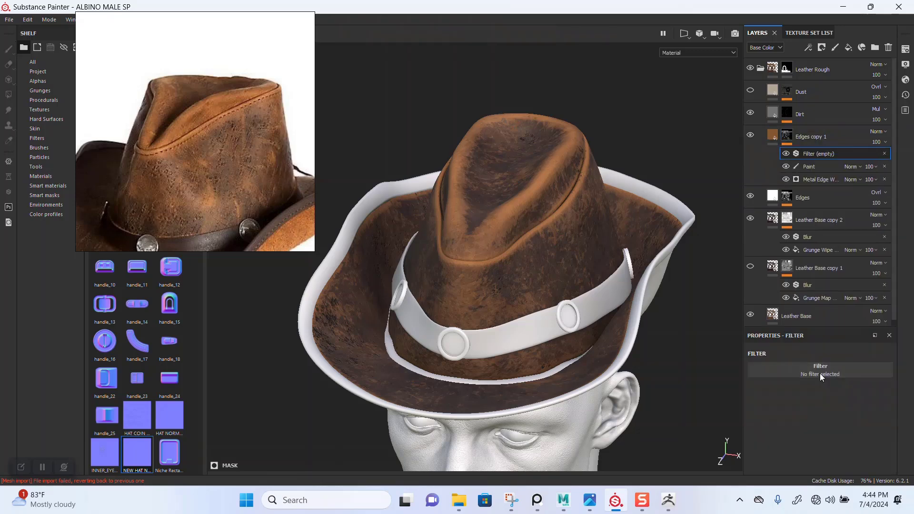
click(859, 395)
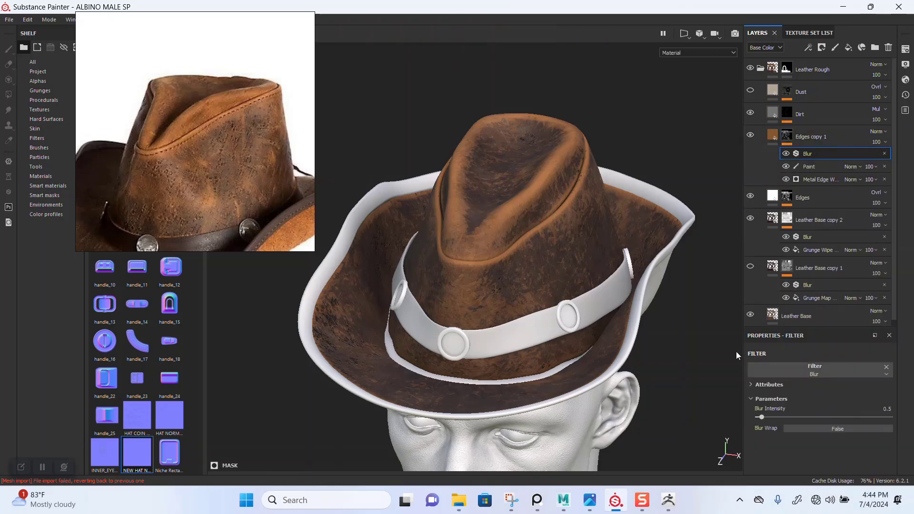
alt+right_drag(540, 256, 520, 232)
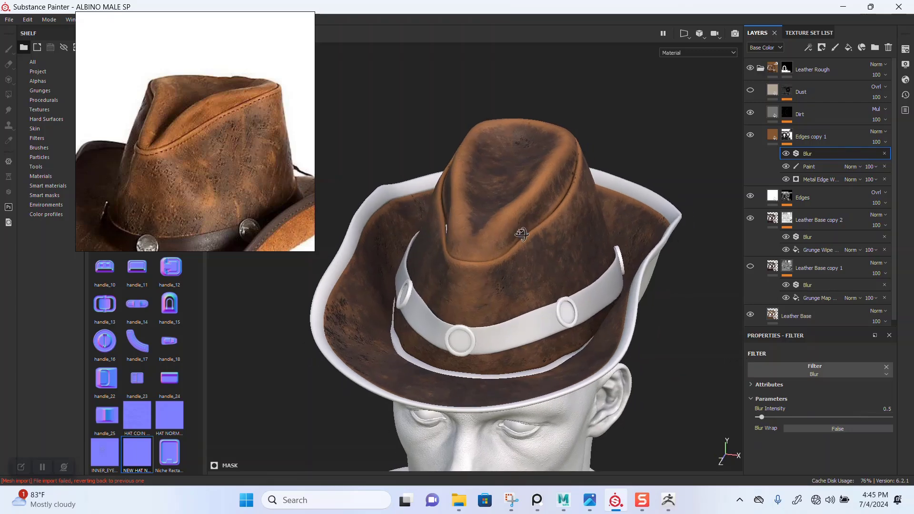
alt+middle_drag(529, 244, 521, 238)
alt+drag(521, 238, 509, 257)
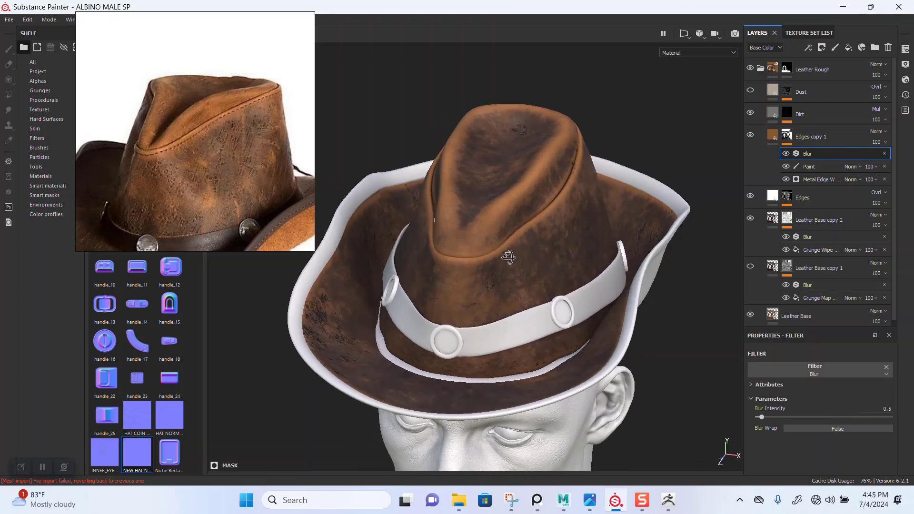
Set the Edges copy 1 layer's opacity to 76 and compare the softened edge wear with the reference hat.
click(877, 142)
drag(882, 154, 898, 163)
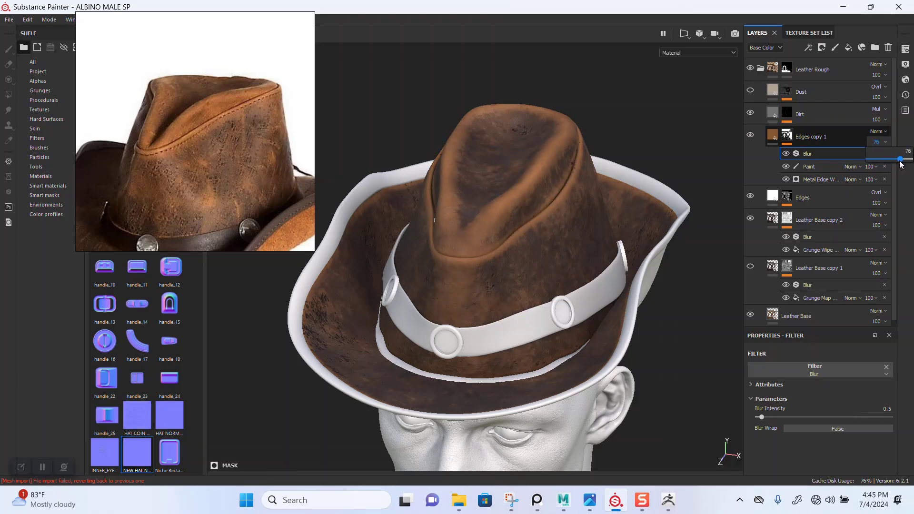
alt+drag(518, 262, 554, 295)
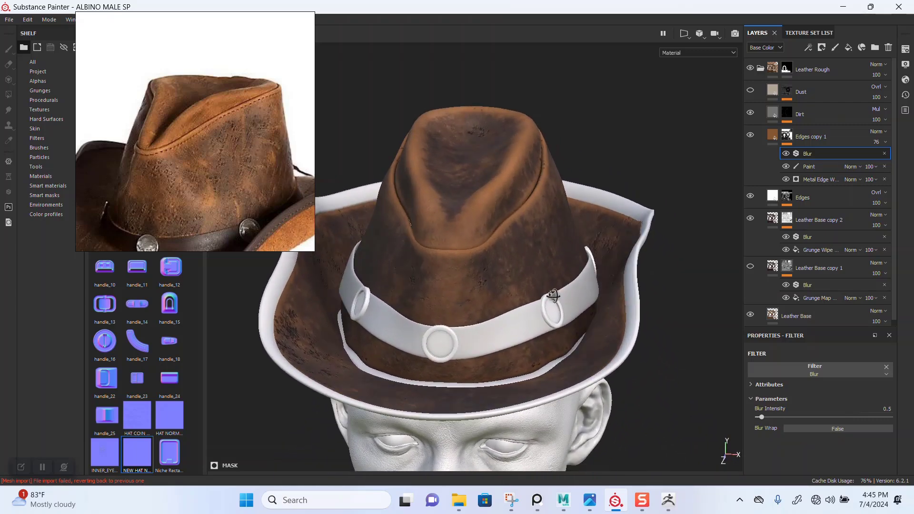
alt+middle_drag(516, 282, 528, 269)
middle_drag(218, 185, 221, 149)
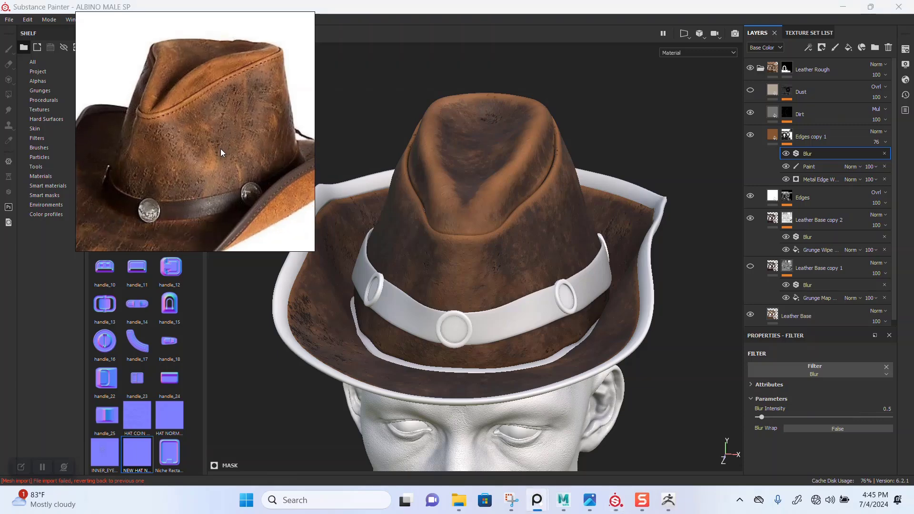
alt+right_drag(410, 246, 430, 229)
alt+drag(431, 229, 419, 222)
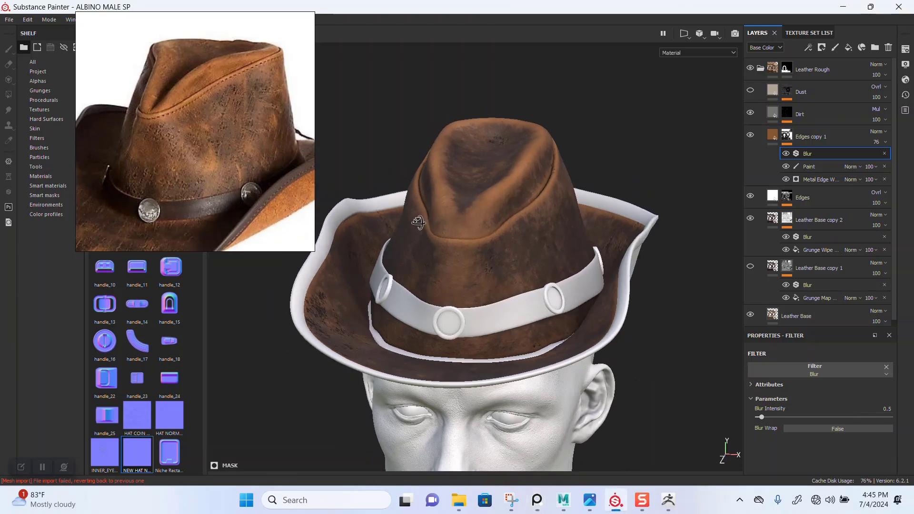
alt+right_drag(419, 222, 426, 240)
alt+drag(426, 240, 696, 178)
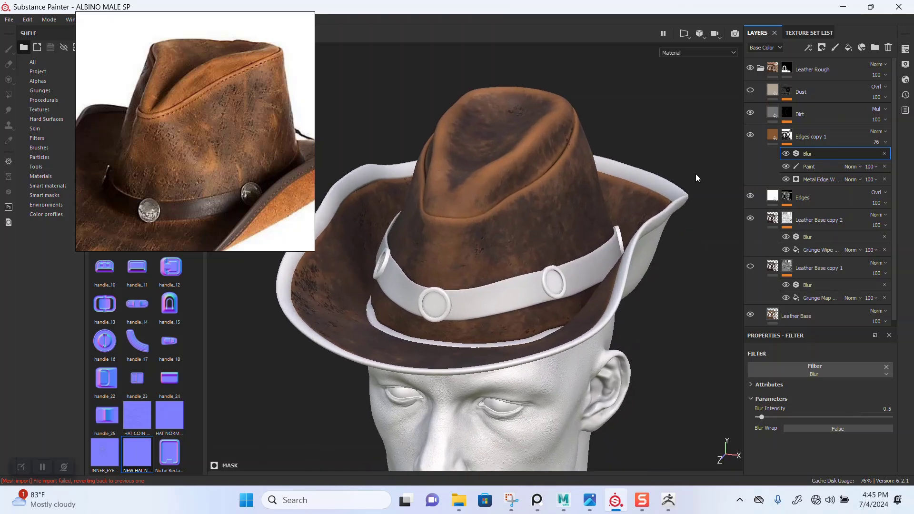
Duplicate the Edges copy 1 layer, giving the duplicate an opacity of 100 and a fresh black mask.
click(761, 68)
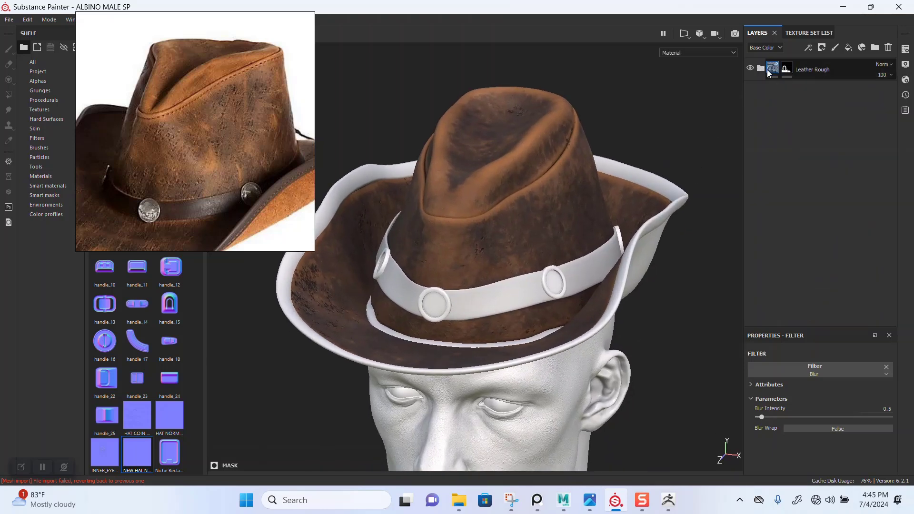
click(760, 67)
click(803, 136)
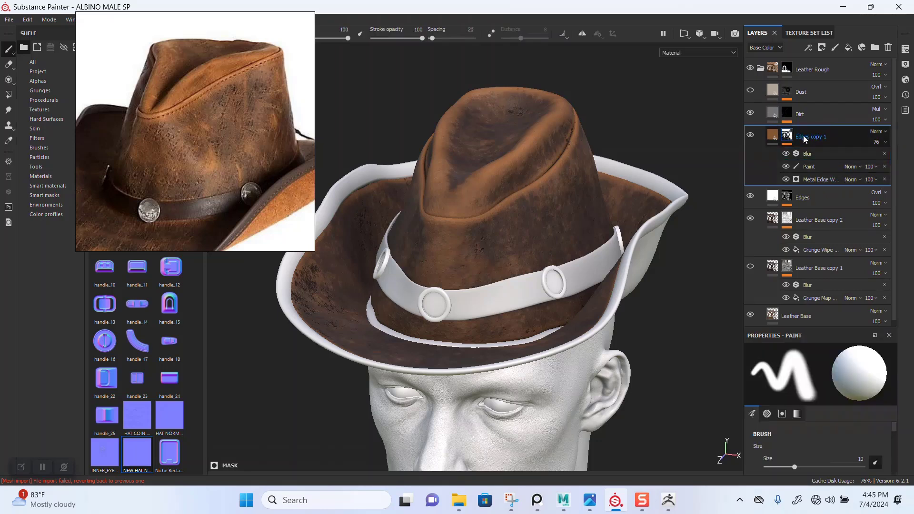
key(ctrl+d)
click(876, 141)
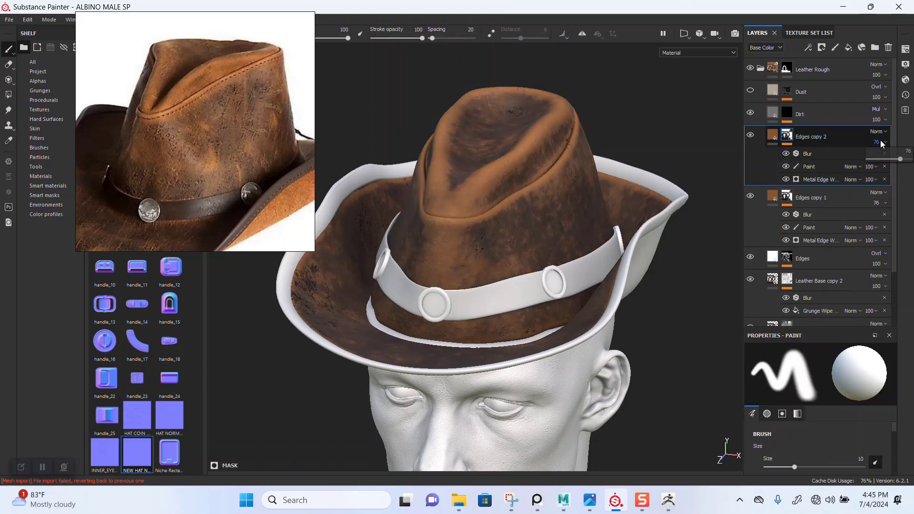
right_click(791, 138)
click(827, 150)
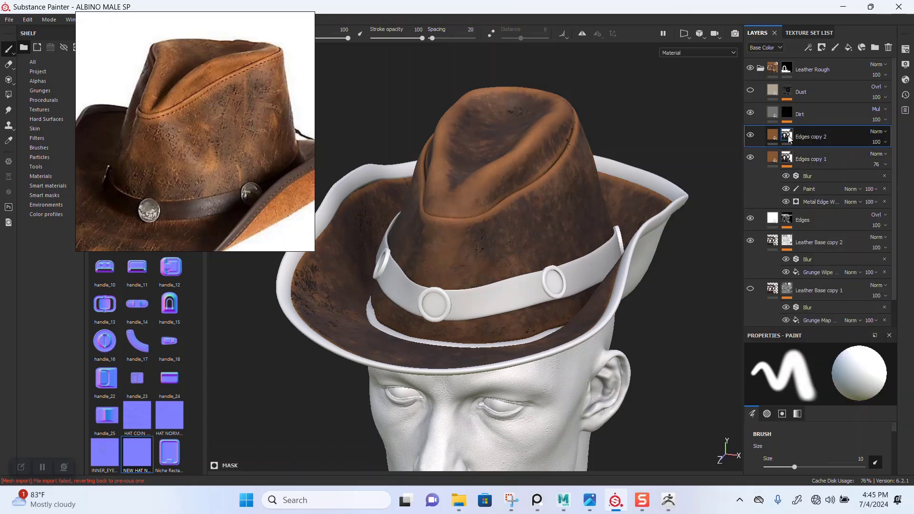
Add a fill effect to the black mask of the Edges copy 2 layer.
drag(220, 139, 459, 118)
right_click(787, 138)
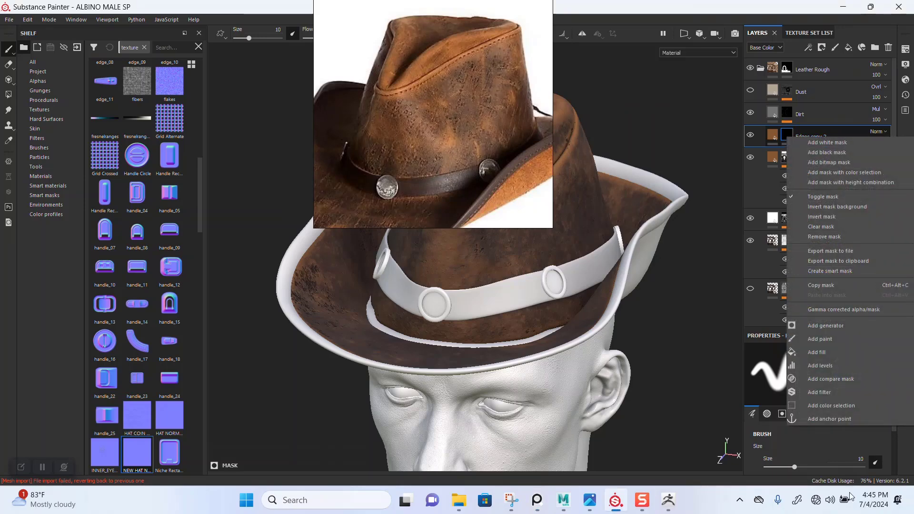
click(824, 351)
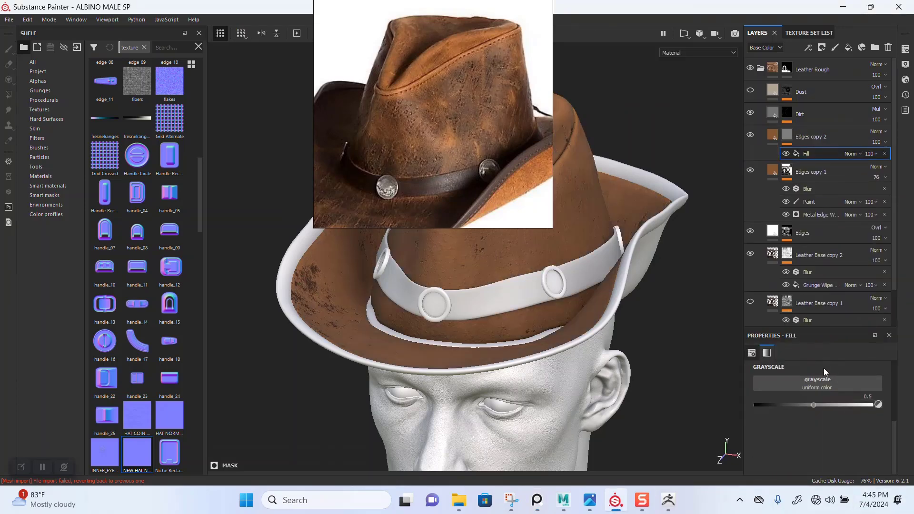
Search the grayscale resources for "SCRATC" and assign Grunge Scratches Rough to the mask's fill.
click(818, 387)
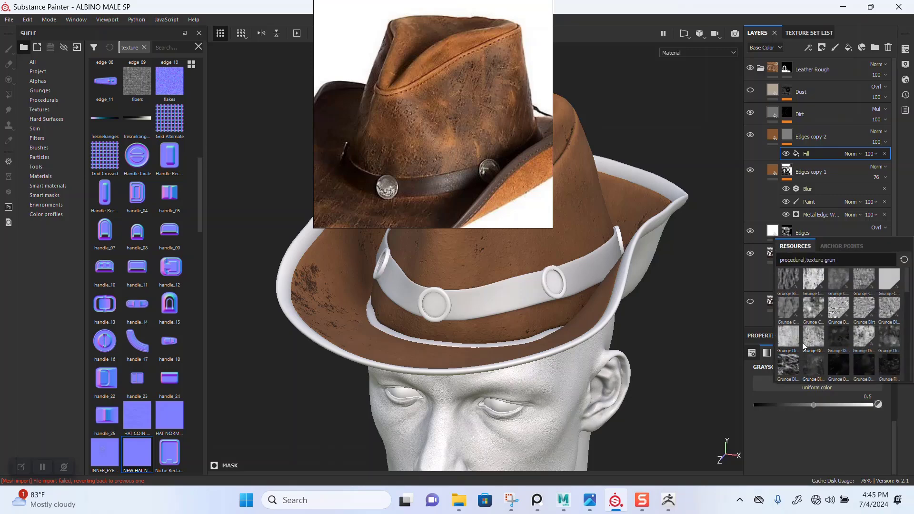
key(BackSpace)
key(BackSpace)
key(BackSpace)
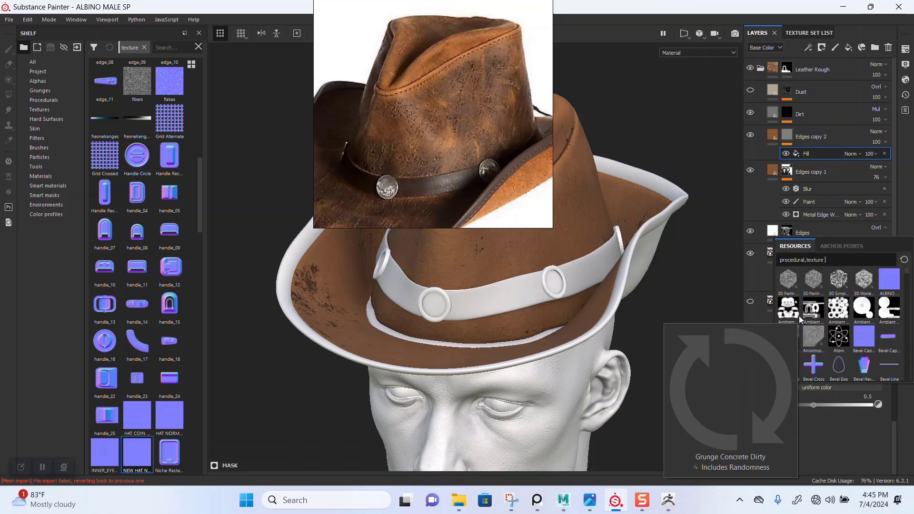
text(SCRA)
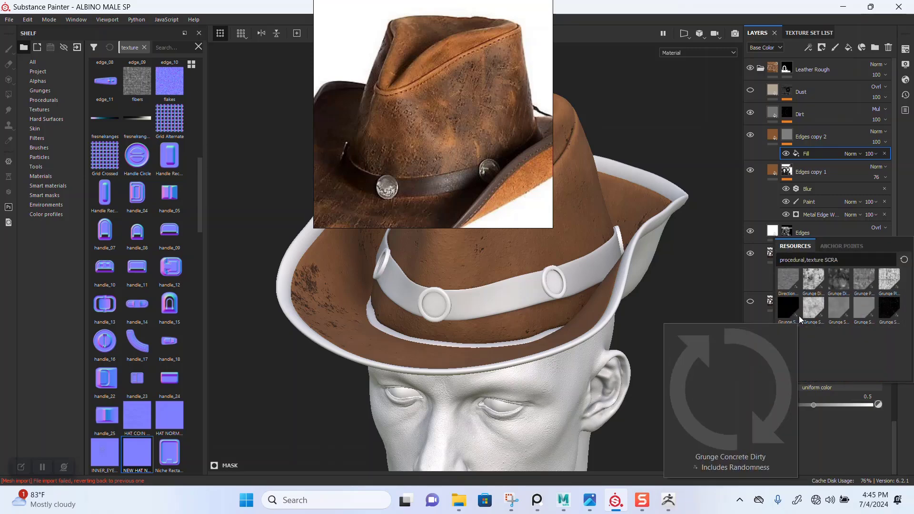
text(TC)
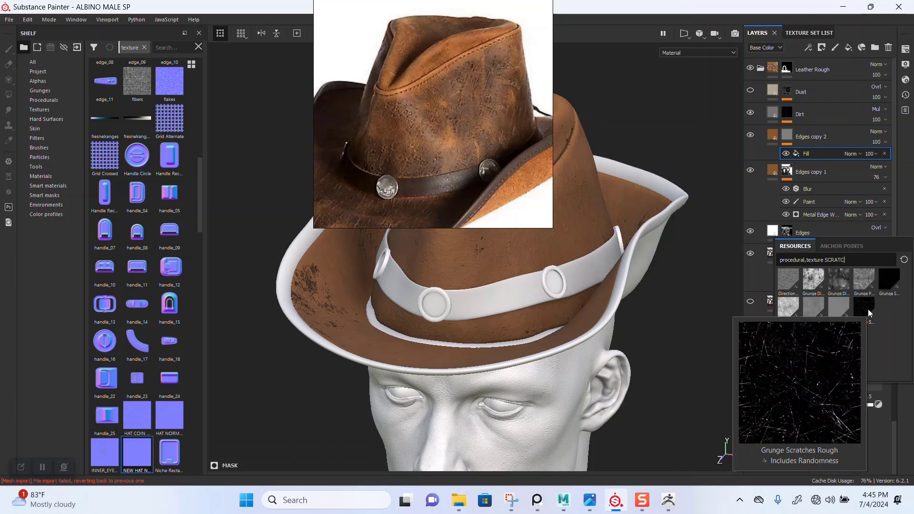
mouse_move(888, 275)
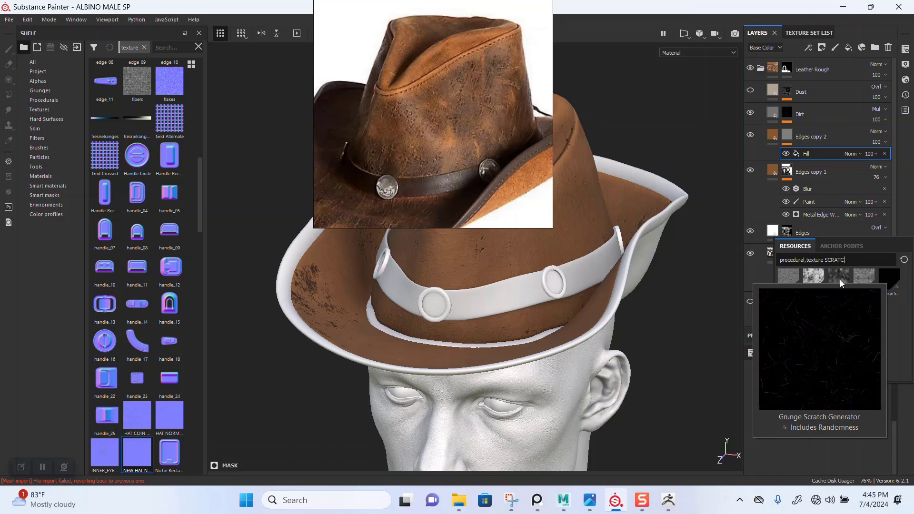
mouse_move(840, 279)
mouse_move(840, 299)
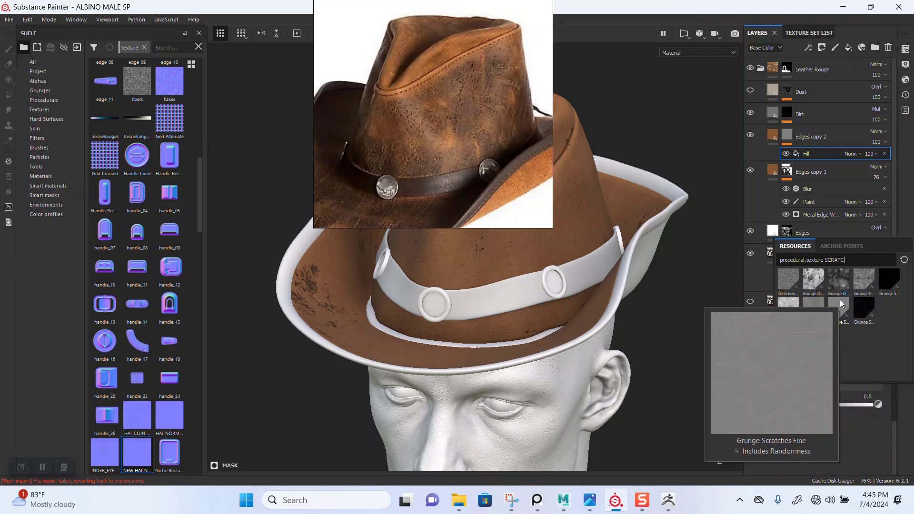
click(864, 308)
Set the Grunge Scratches Rough fill's Balance to 0.7, keeping the reference photo clear of the hat.
drag(449, 183, 193, 212)
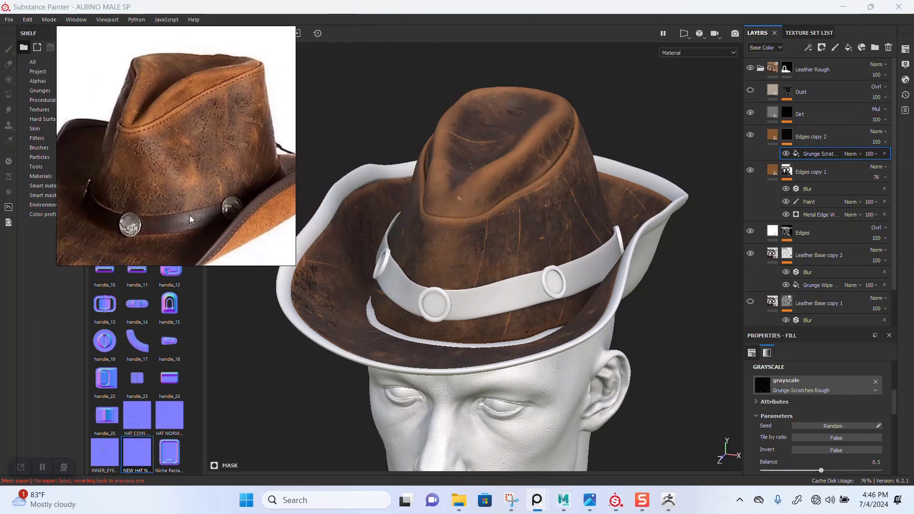
scroll(808, 434, down, 3)
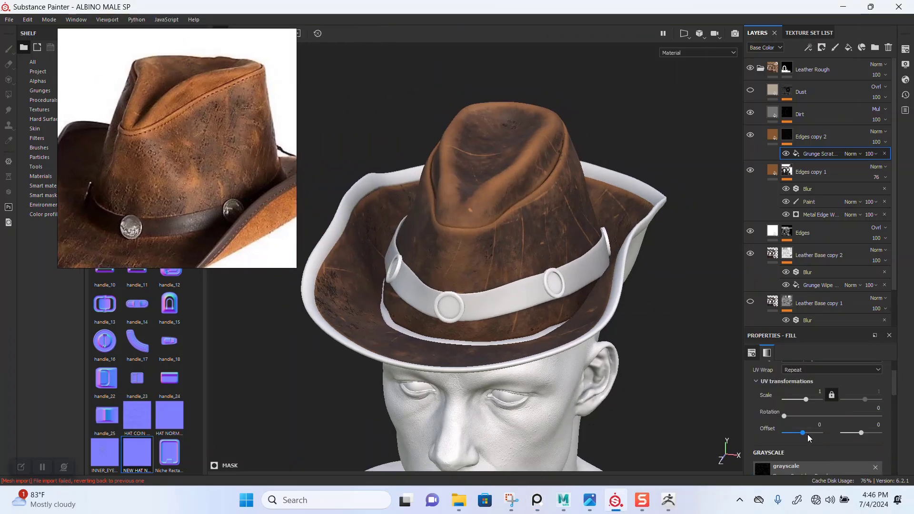
scroll(808, 435, up, 2)
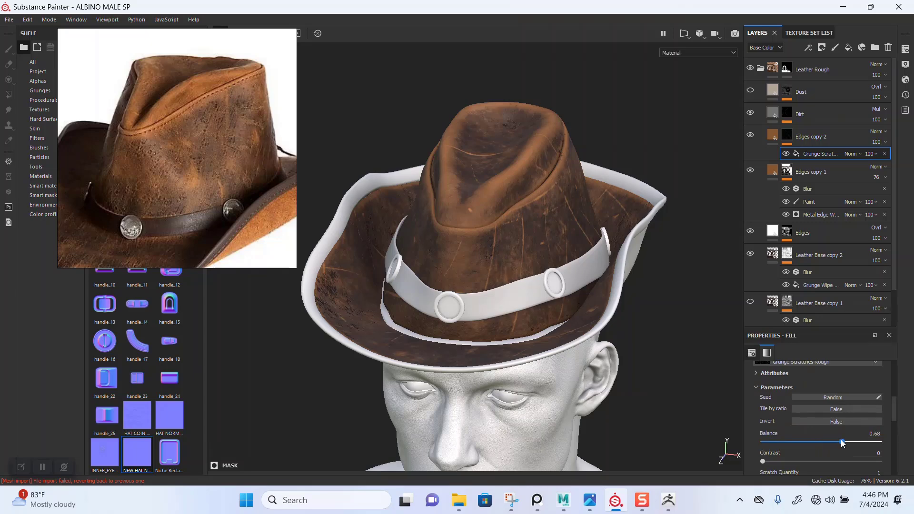
drag(865, 443, 856, 443)
Switch the scratches fill to Tri-planar projection and check how the scratches wrap around the hat.
scroll(834, 442, up, 3)
click(827, 387)
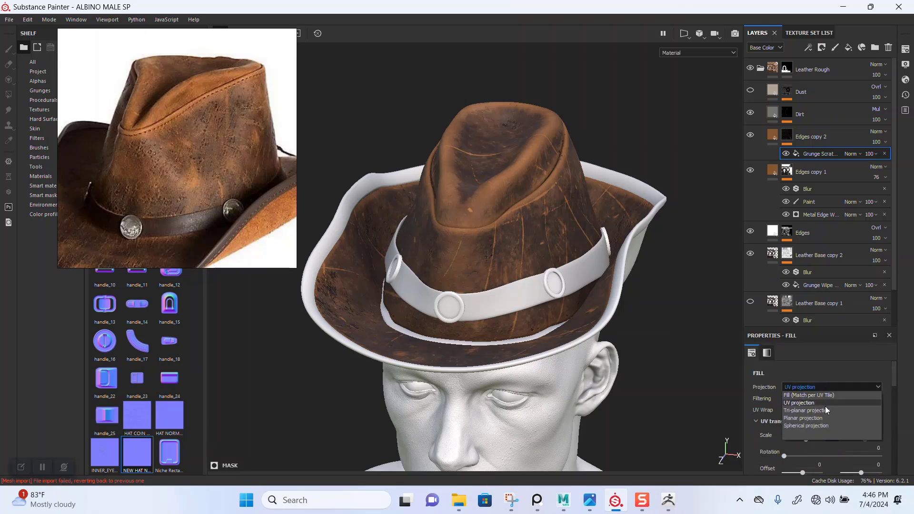
click(825, 410)
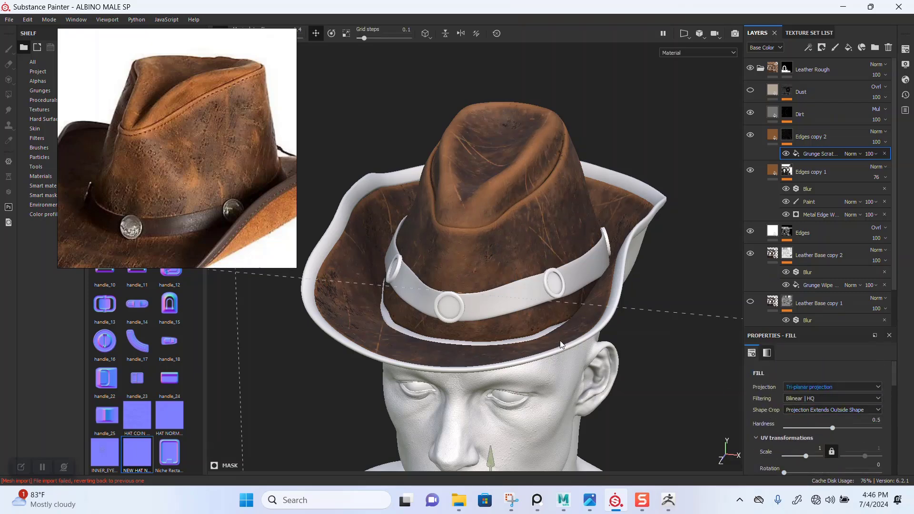
alt+drag(518, 297, 535, 272)
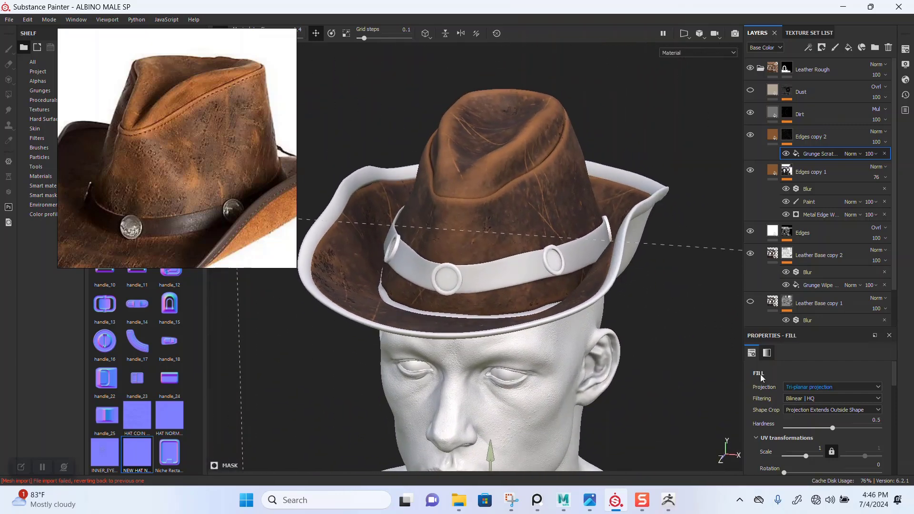
Enable the height channel on the Edges copy 2 layer, with roughness 0.928 and height 0.064.
scroll(814, 428, down, 8)
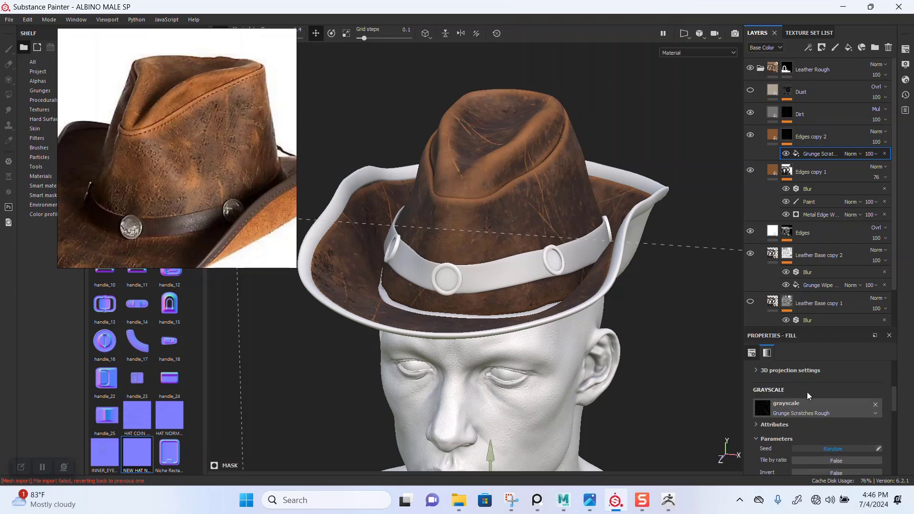
click(769, 132)
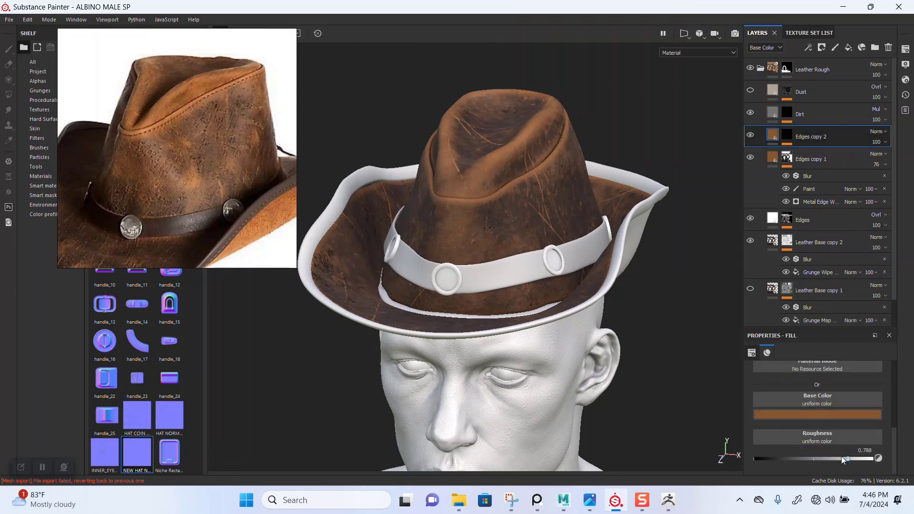
scroll(836, 427, up, 3)
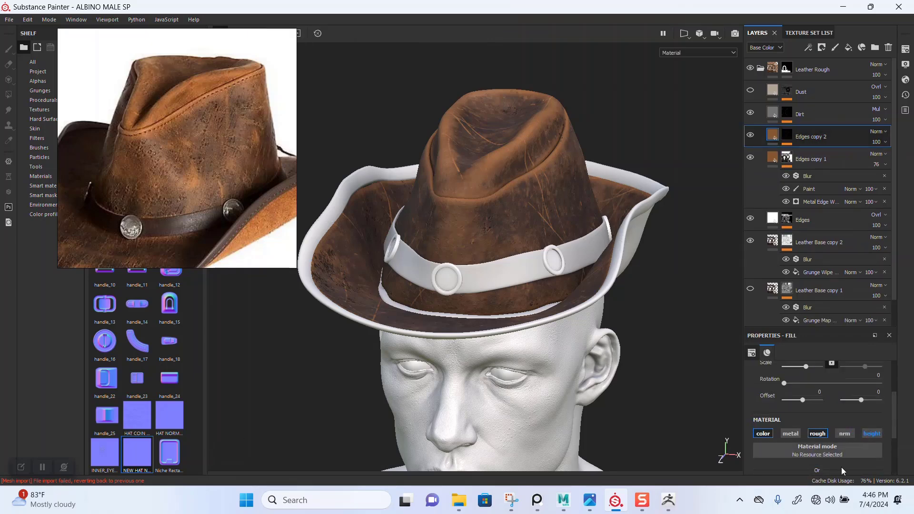
scroll(843, 467, down, 3)
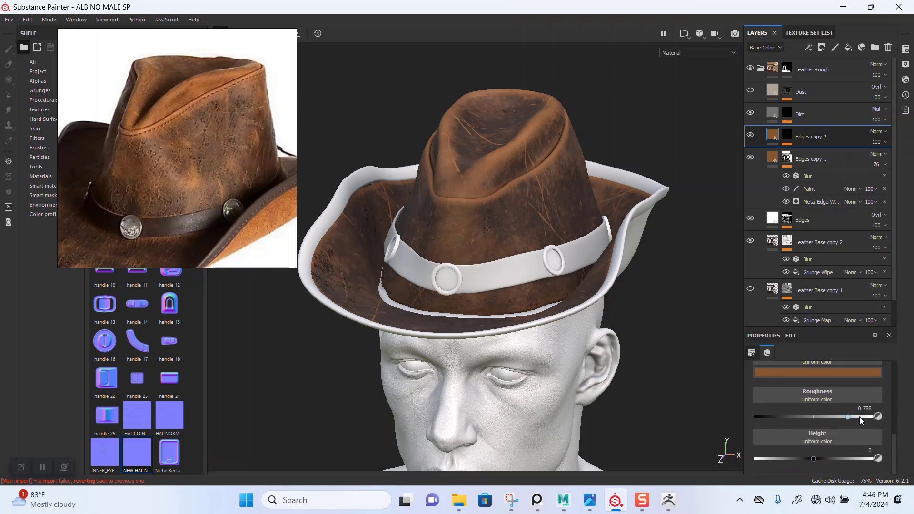
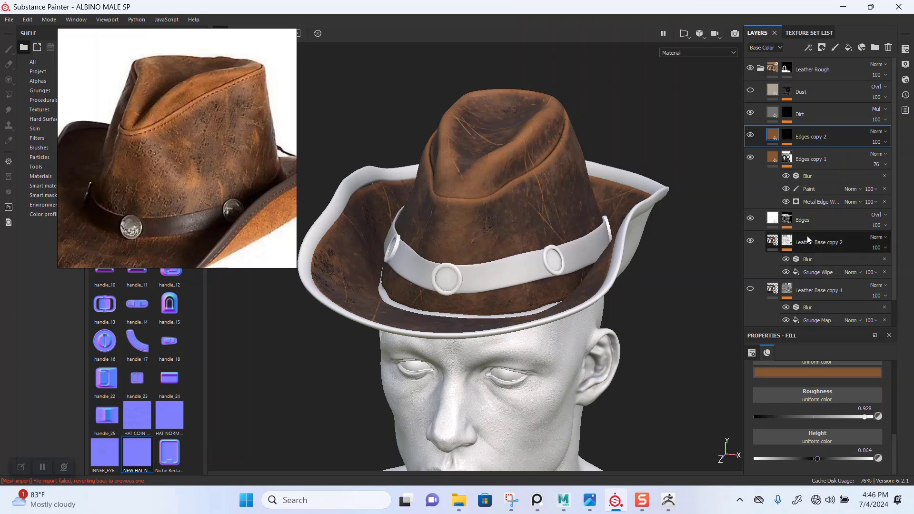
Display only the mask of the Edges copy 2 layer's scratches fill on the hat.
click(786, 135)
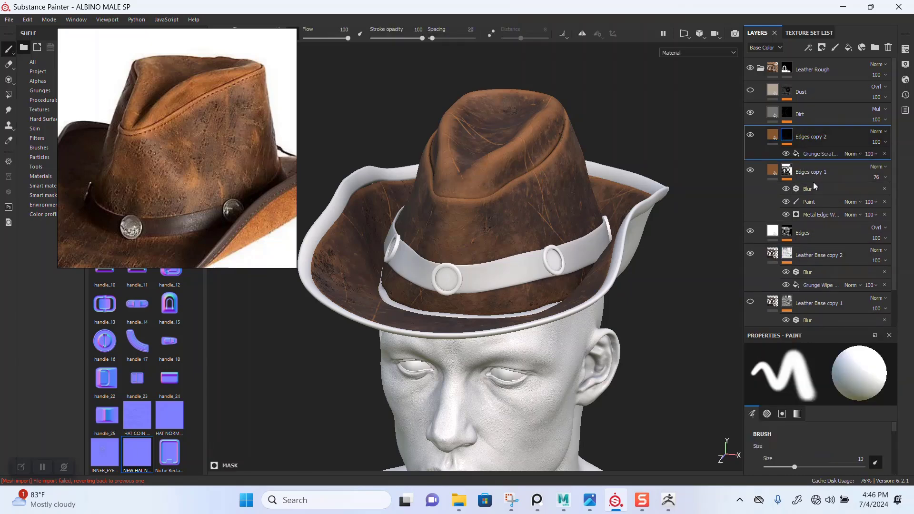
click(809, 155)
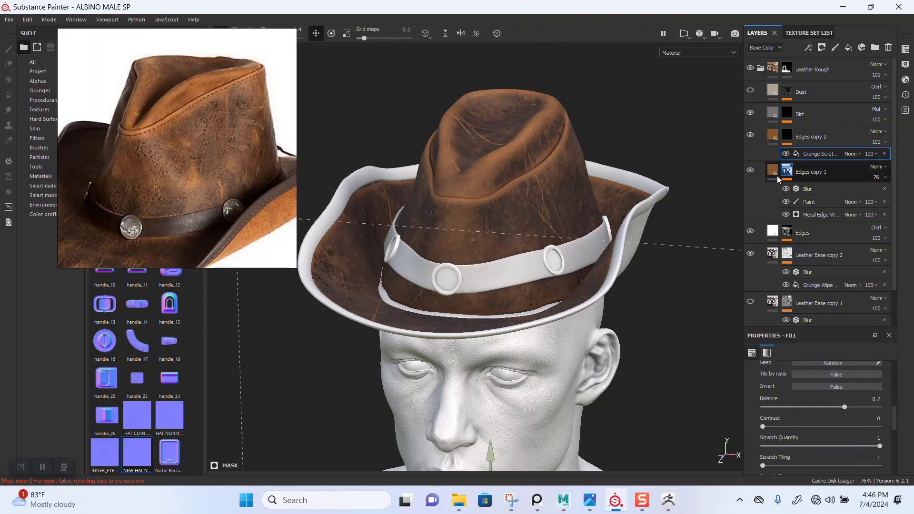
key(c)
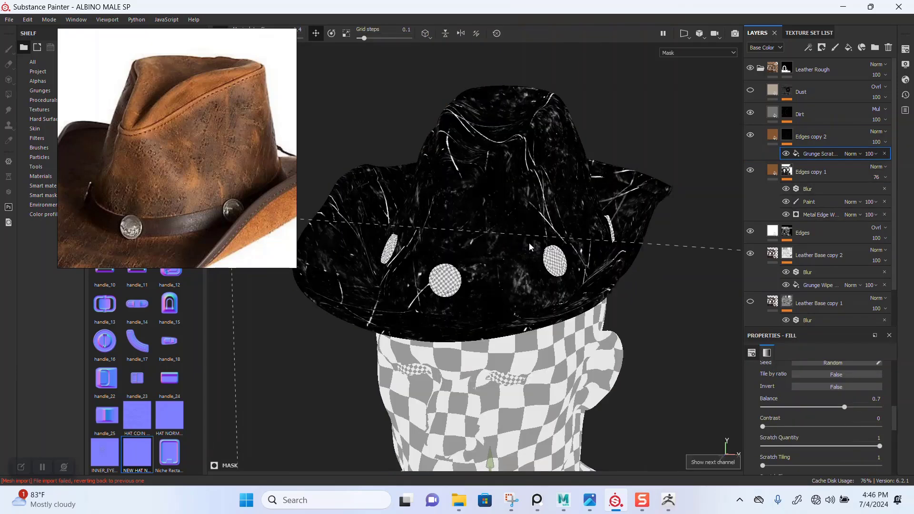
alt+drag(530, 244, 523, 261)
Set the scratches fill's Scratch Quantity to 0.32, Scratch Length to 0.09 and Scratch Width to 0.22.
scroll(810, 424, down, 2)
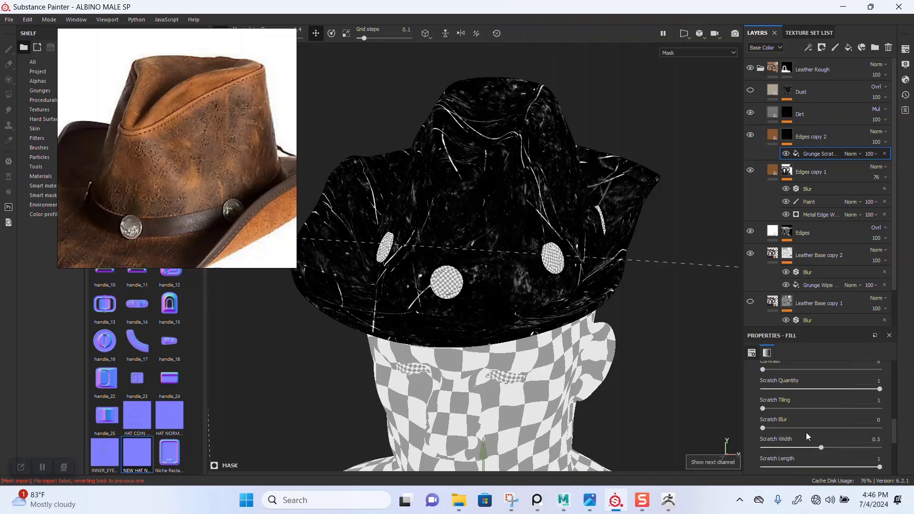
mouse_move(814, 389)
mouse_down()
mouse_move(793, 386)
mouse_move(802, 387)
mouse_up()
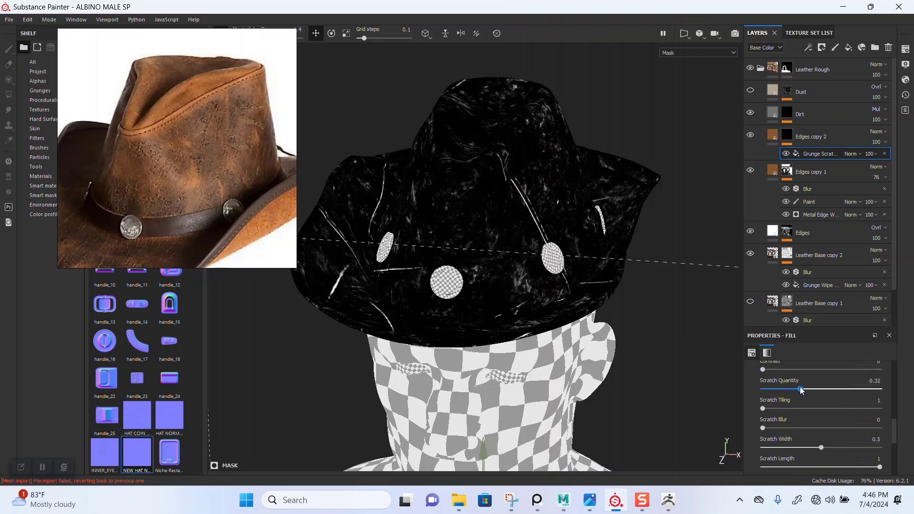
scroll(799, 419, down, 3)
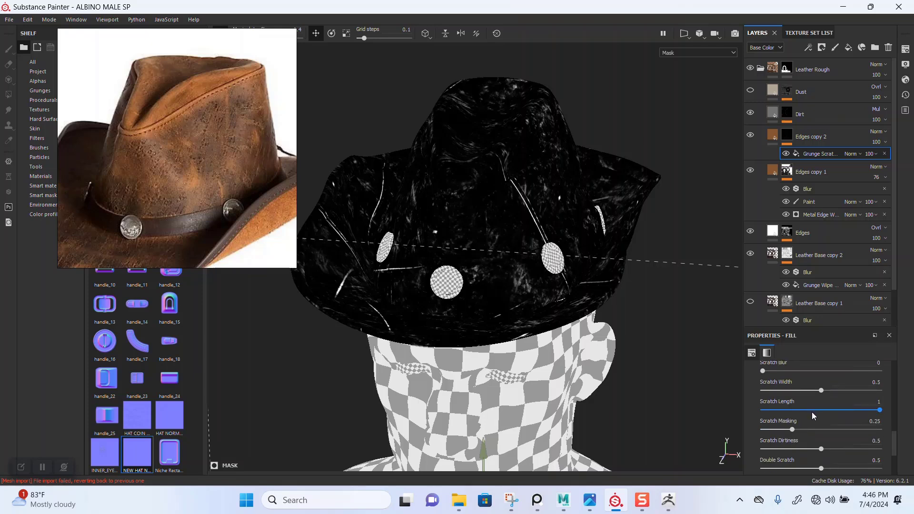
drag(813, 411, 788, 392)
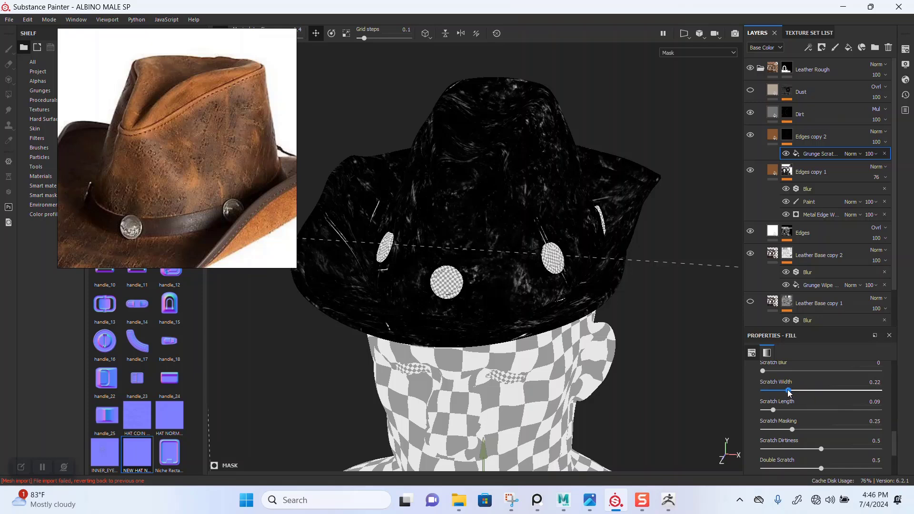
Set the scratches fill's Scratch Dirtiness to 0.49, Double Scratch to 0.54 and Scratch Spots Intensity to 0.95.
scroll(801, 436, down, 2)
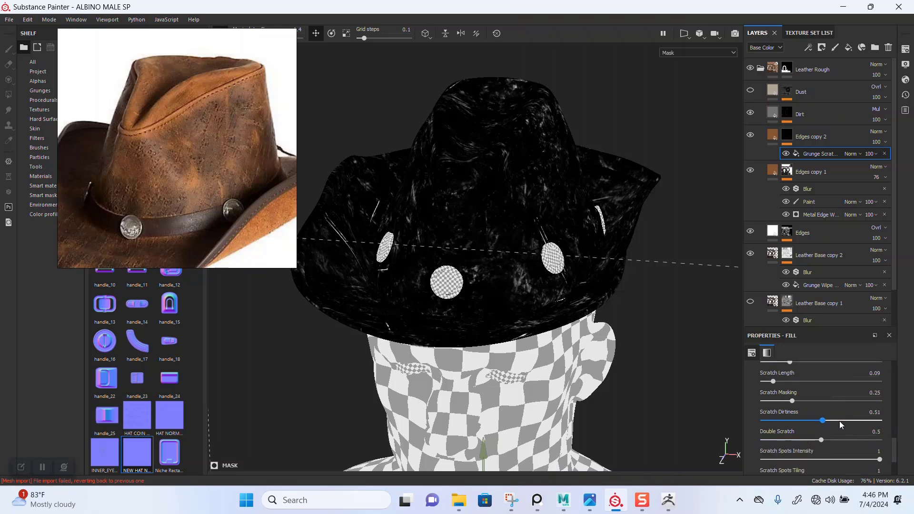
mouse_move(820, 421)
mouse_down()
mouse_move(796, 424)
mouse_move(820, 425)
mouse_up()
drag(817, 442, 787, 459)
drag(855, 455, 851, 458)
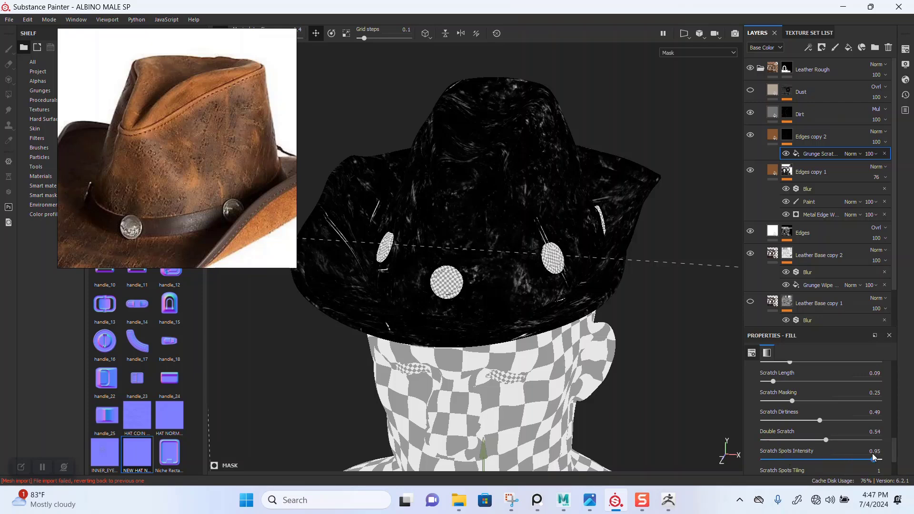
Set the scratches fill's Scratch Tiling to 2.
scroll(832, 441, down, 2)
scroll(832, 441, up, 4)
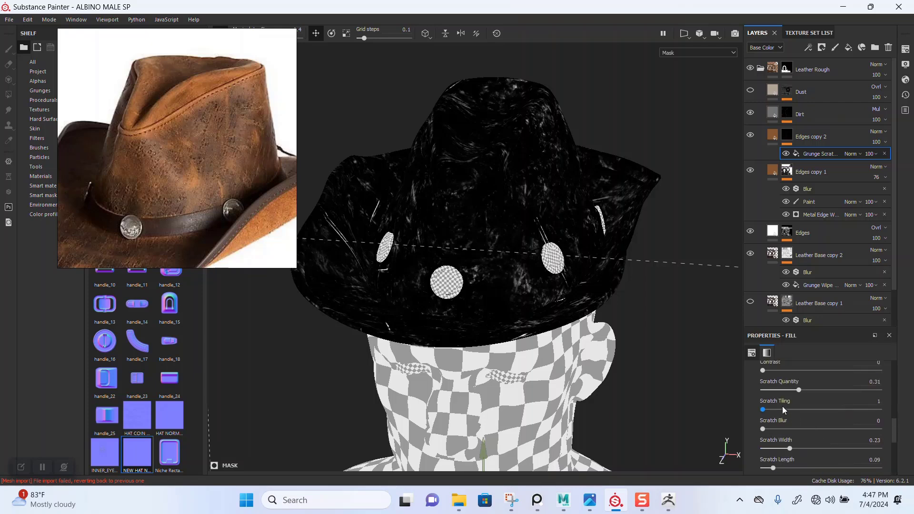
click(787, 410)
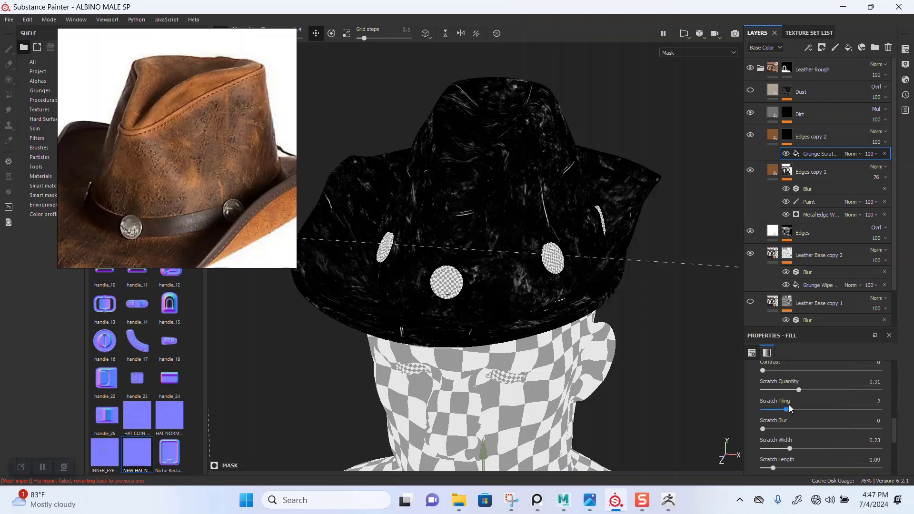
scroll(789, 405, up, 2)
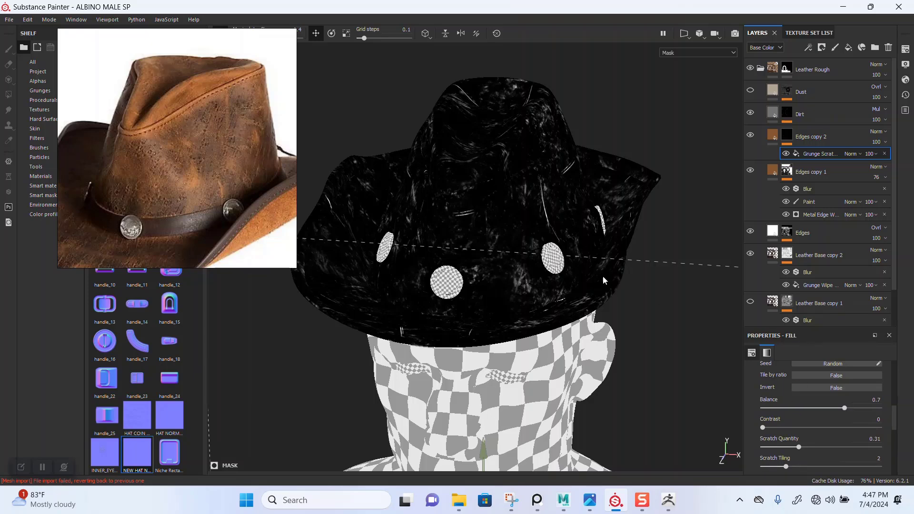
Display the full material again and examine the scratched leather from several angles, repositioning the reference photo for comparison.
key(m)
alt+drag(541, 262, 571, 262)
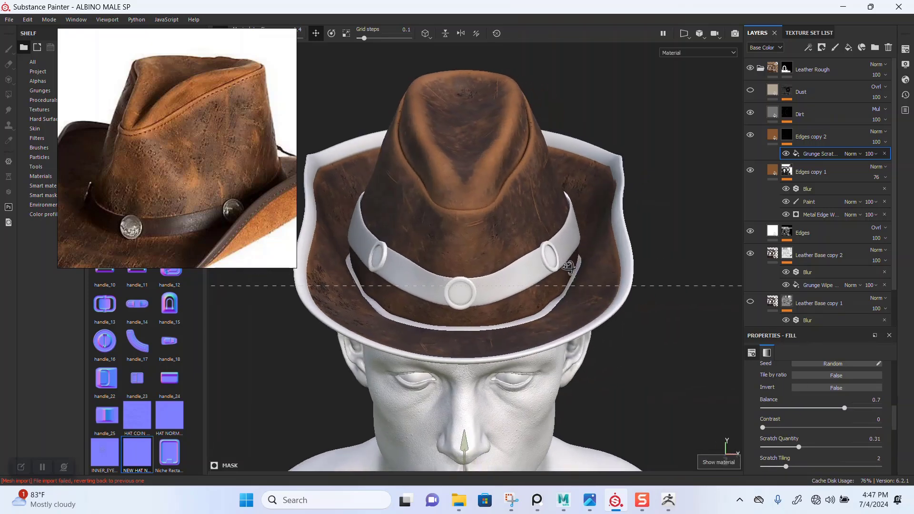
alt+right_drag(512, 241, 526, 357)
alt+middle_drag(508, 252, 563, 243)
alt+right_drag(563, 243, 560, 267)
alt+drag(560, 270, 457, 272)
alt+right_drag(564, 272, 559, 252)
alt+middle_drag(559, 253, 575, 185)
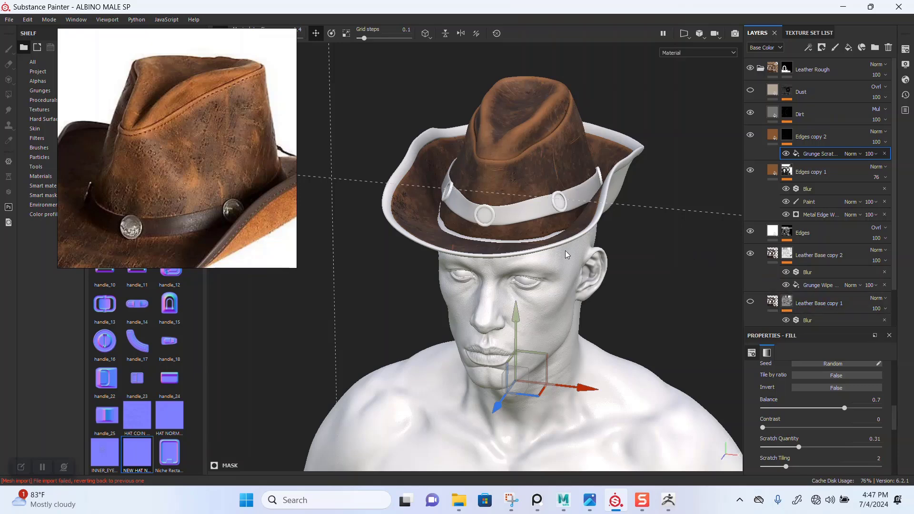
alt+right_drag(565, 250, 536, 282)
alt+drag(536, 282, 524, 267)
alt+right_drag(524, 267, 525, 250)
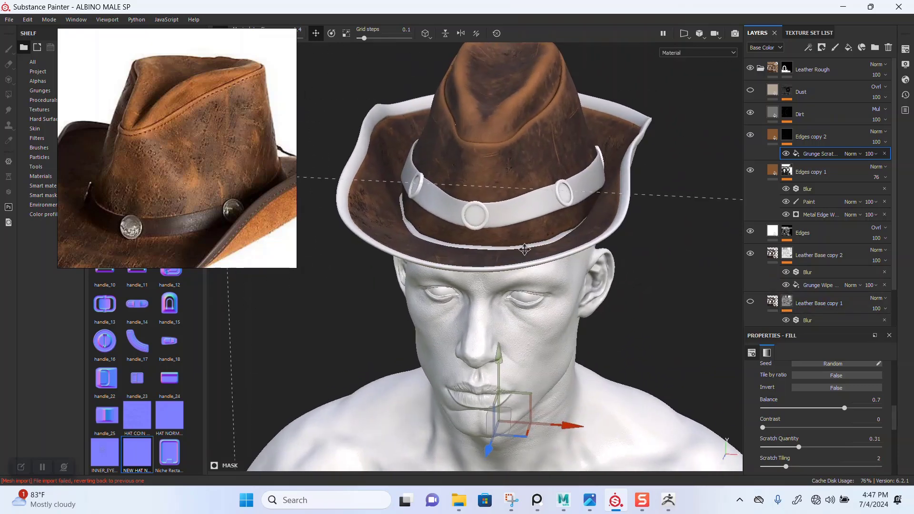
alt+middle_drag(525, 249, 533, 266)
mouse_move(533, 265)
alt+mouse_down()
mouse_move(541, 253)
mouse_move(535, 270)
mouse_move(521, 265)
alt+mouse_up()
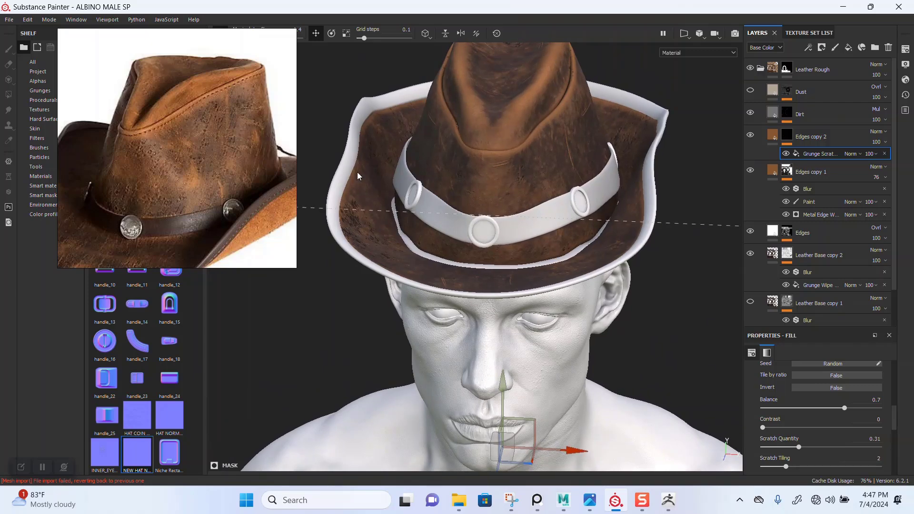
right_drag(212, 198, 325, 137)
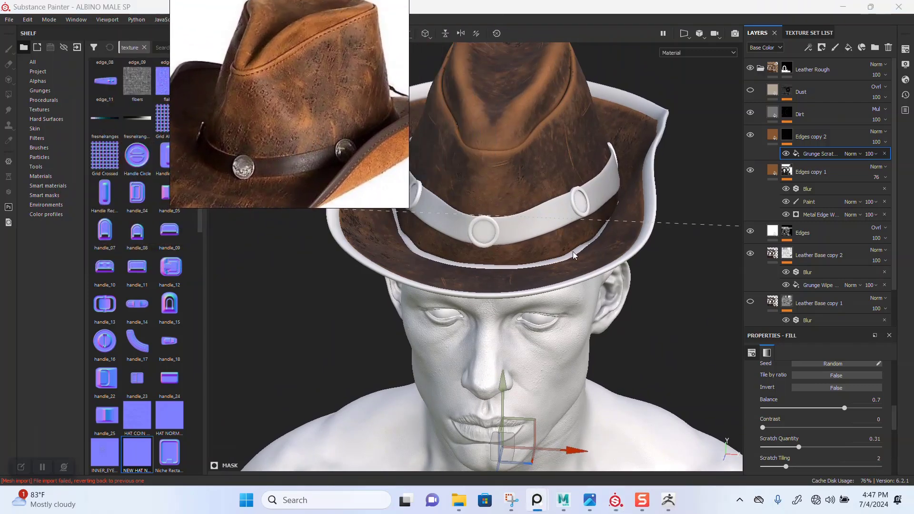
Save the project with the current hat leather texture.
alt+drag(573, 255, 533, 281)
alt+middle_drag(532, 230, 551, 262)
alt+drag(551, 262, 588, 214)
alt+right_drag(588, 214, 573, 233)
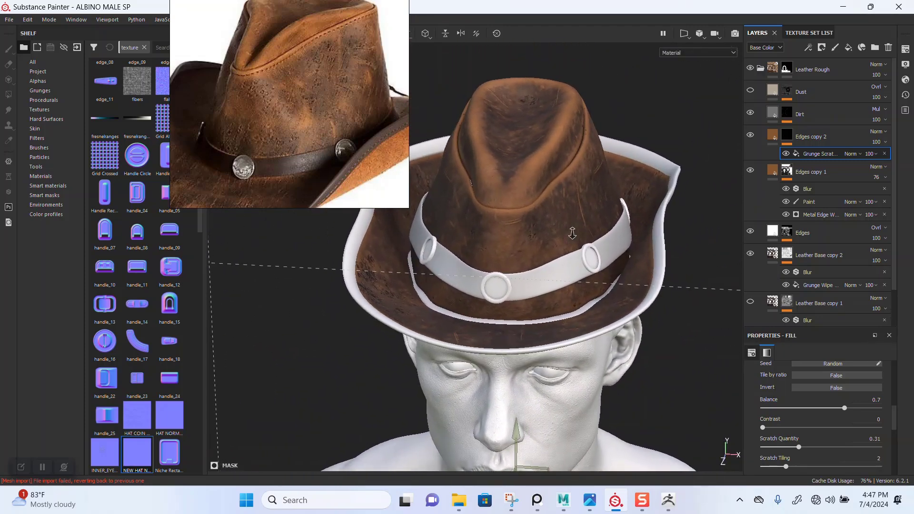
alt+drag(572, 233, 553, 217)
key(ctrl+s)
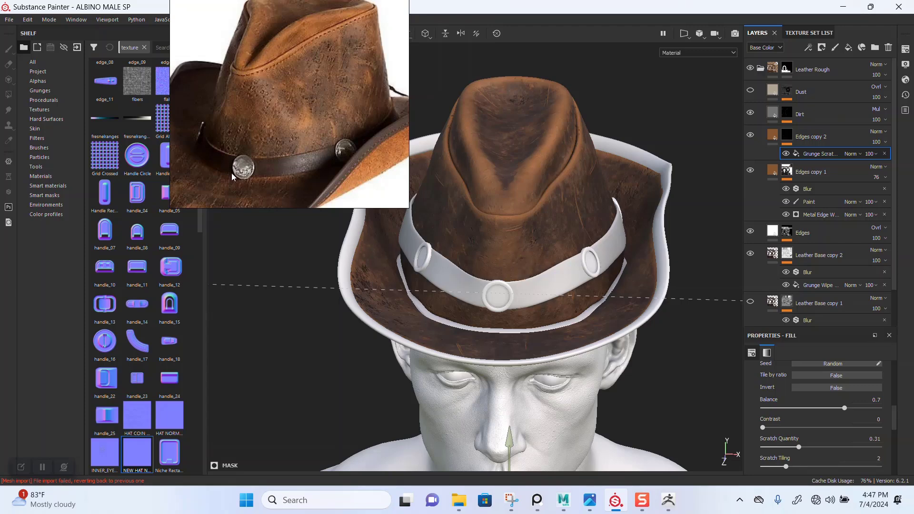
Move the hat reference image clear of the shelf and collapse the Leather Rough group.
drag(231, 173, 261, 103)
click(760, 69)
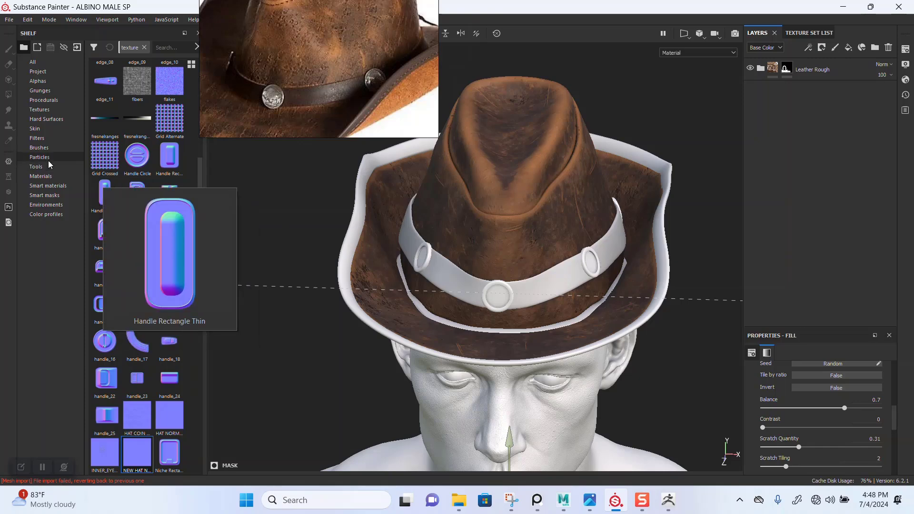
Filter the smart materials by "LEATHER" and compare the previews to find one for the hat band.
click(39, 186)
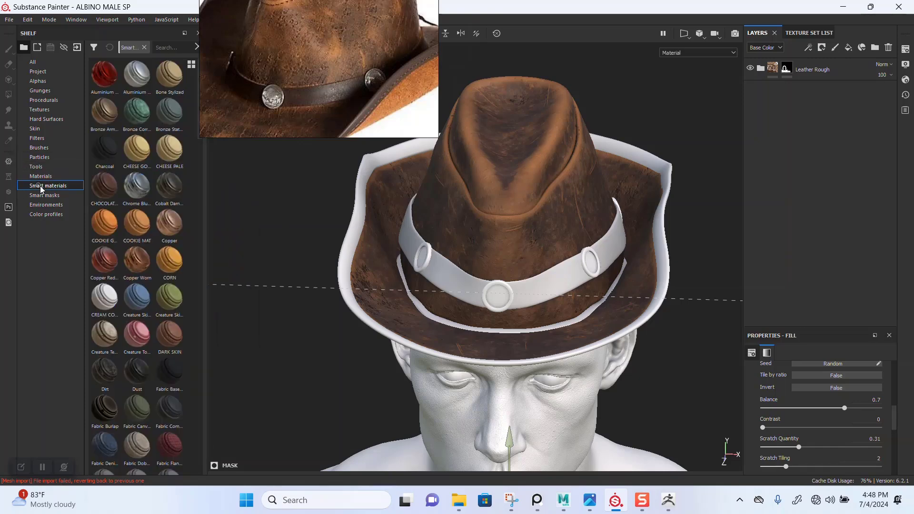
click(167, 47)
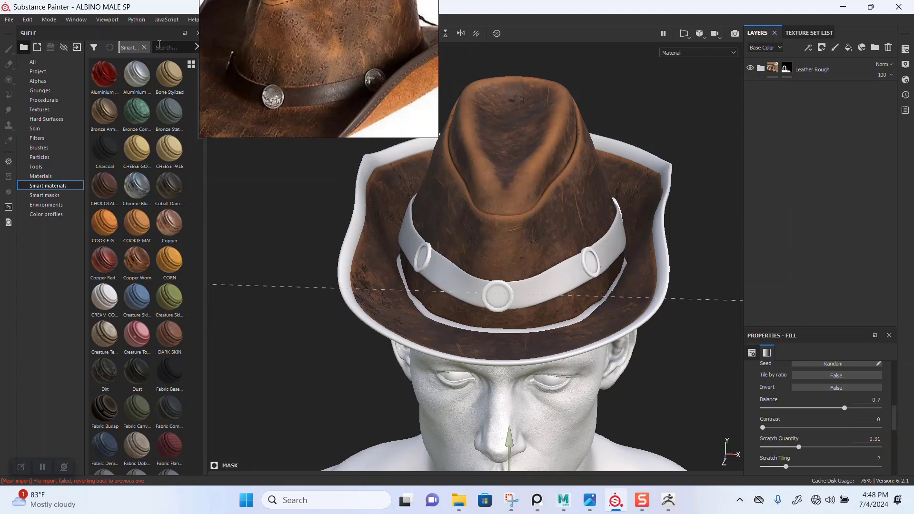
text(LEATHER)
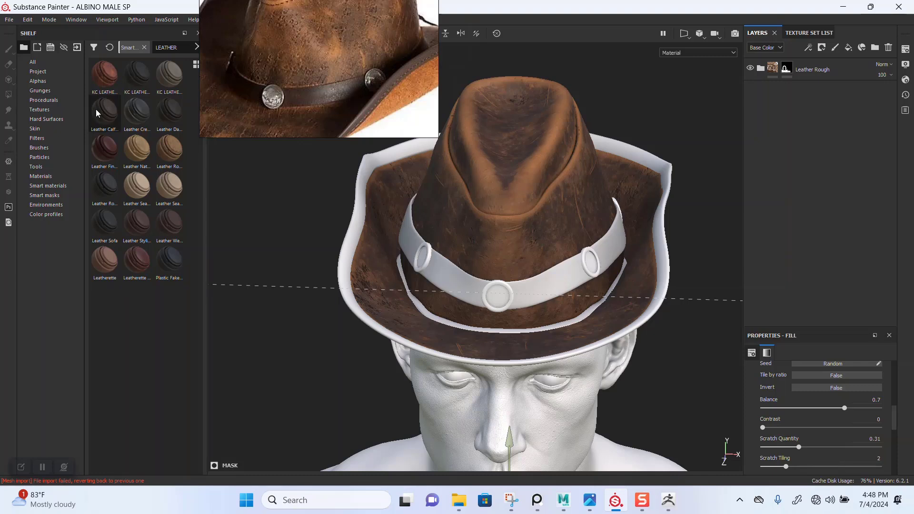
mouse_move(96, 111)
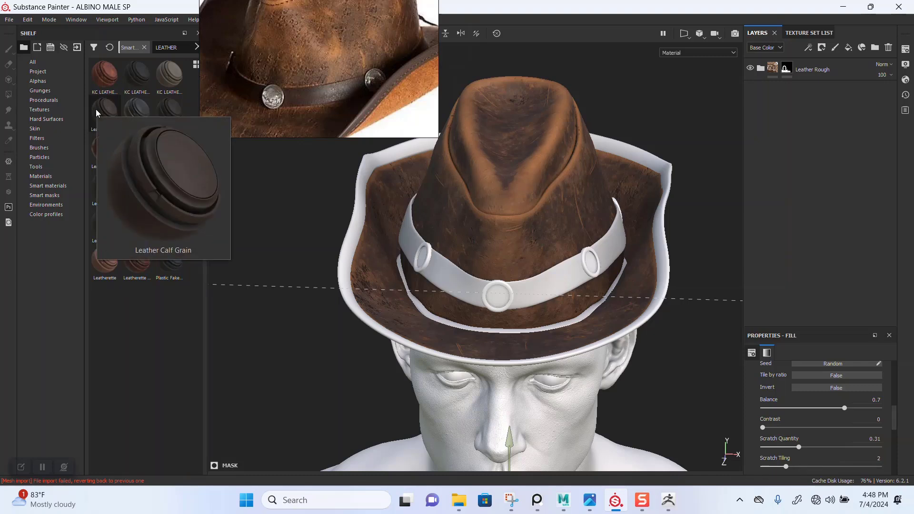
mouse_move(176, 112)
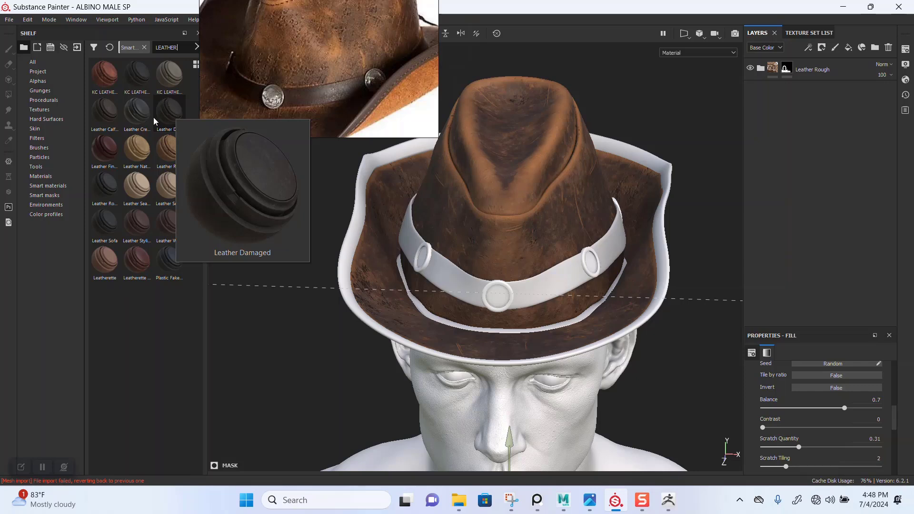
mouse_move(140, 220)
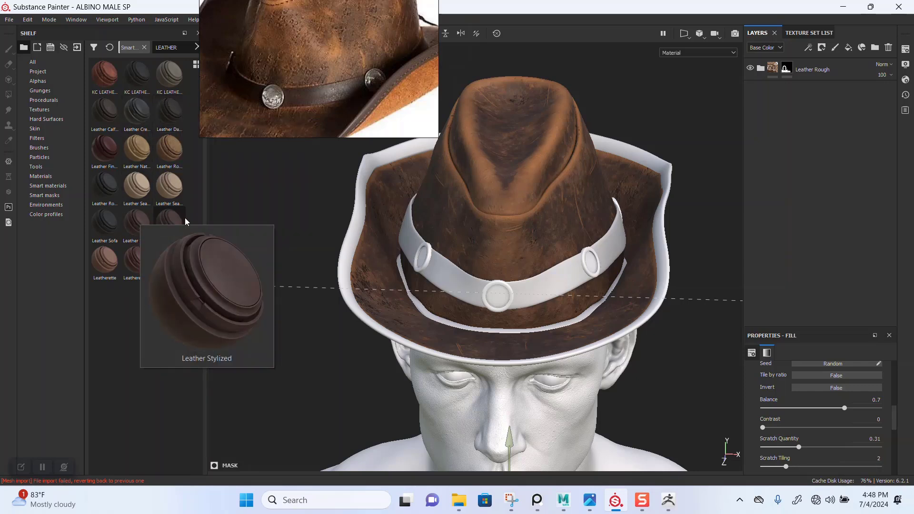
mouse_move(172, 219)
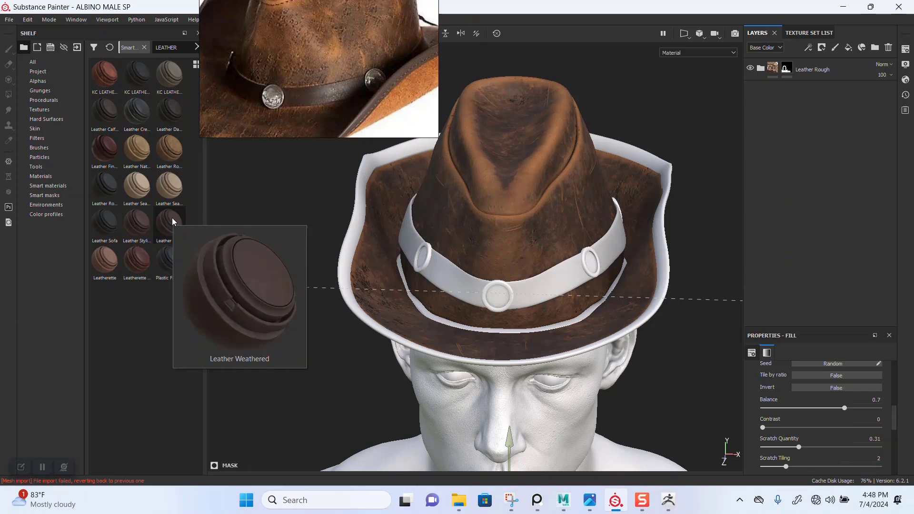
mouse_move(143, 258)
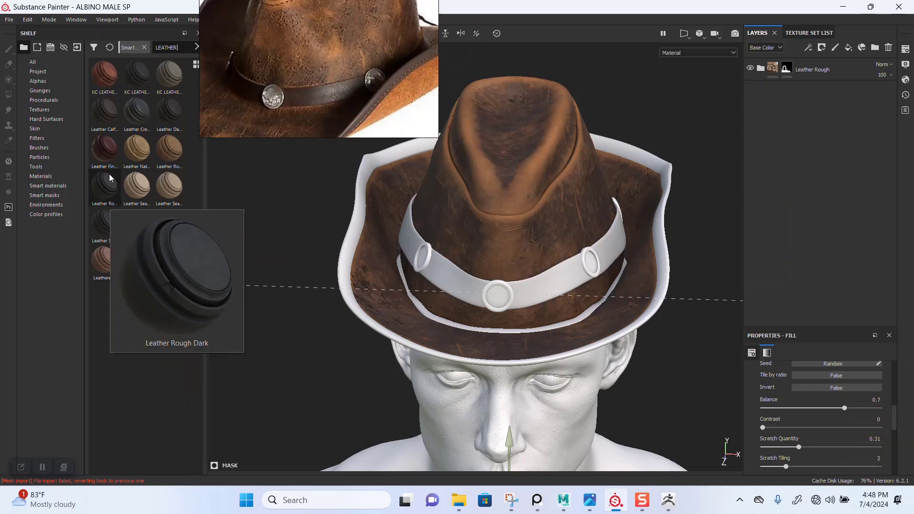
mouse_move(107, 153)
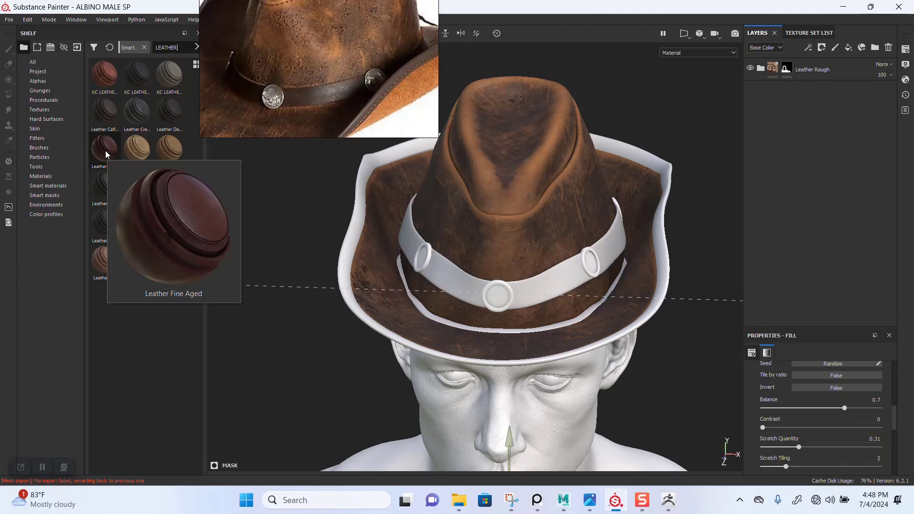
Try the Leather Fine Aged smart material on the hat, placed beneath the Leather Rough group.
drag(105, 150, 799, 104)
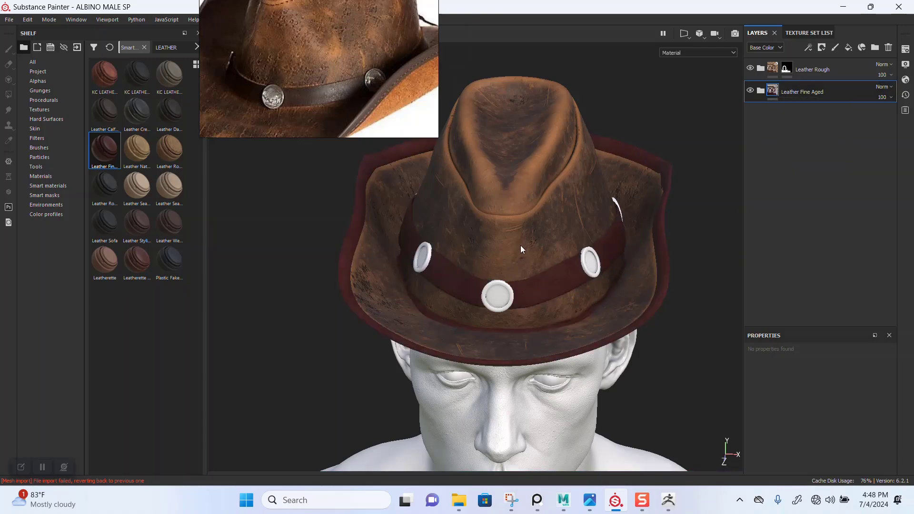
alt+right_drag(521, 249, 502, 395)
alt+middle_drag(506, 296, 475, 221)
alt+right_drag(475, 222, 480, 412)
alt+drag(474, 328, 444, 297)
alt+right_drag(538, 348, 503, 288)
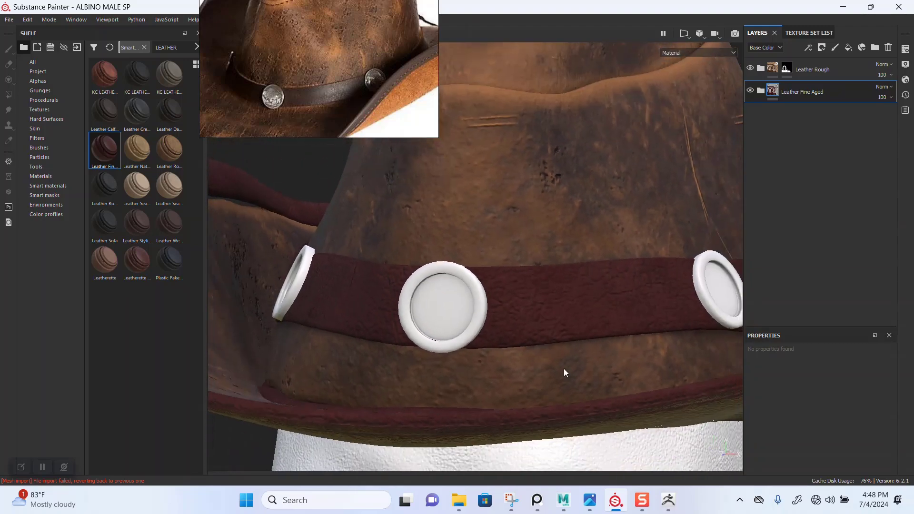
alt+right_drag(566, 373, 461, 245)
alt+drag(461, 246, 516, 327)
alt+middle_drag(516, 327, 498, 281)
alt+right_drag(498, 281, 466, 250)
alt+drag(466, 250, 514, 259)
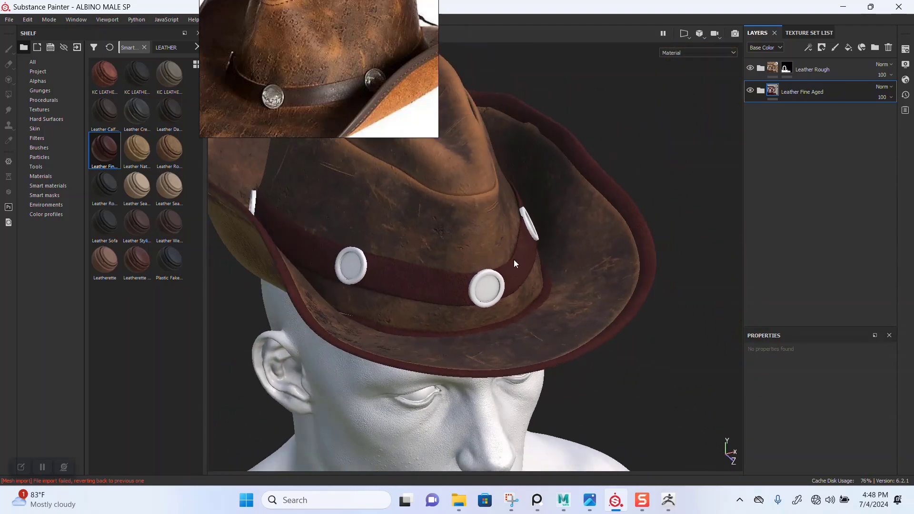
Check the band and brim trim up close and delete the Leather Fine Aged group.
alt+middle_drag(473, 251, 502, 260)
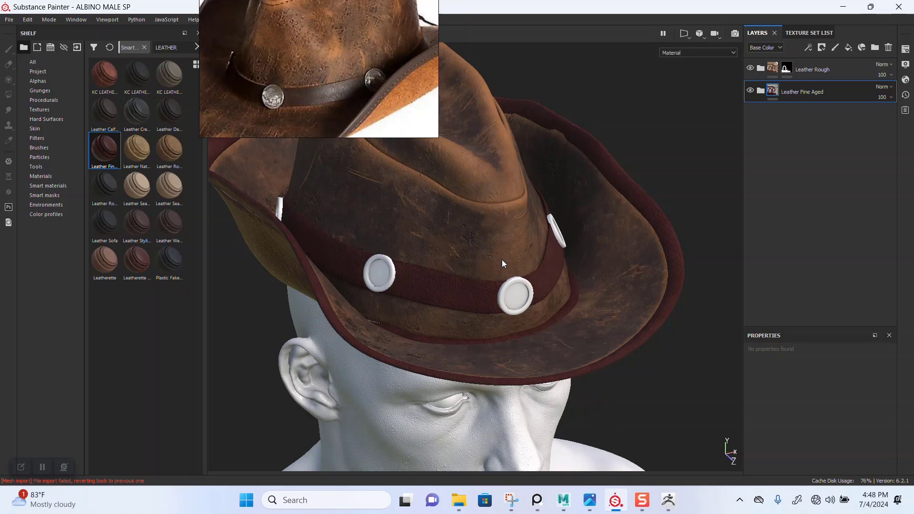
alt+right_drag(496, 264, 491, 316)
alt+drag(490, 288, 414, 309)
alt+middle_drag(498, 351, 455, 328)
alt+right_drag(455, 328, 536, 381)
alt+middle_drag(561, 285, 419, 314)
alt+right_drag(471, 343, 491, 268)
alt+drag(491, 268, 515, 264)
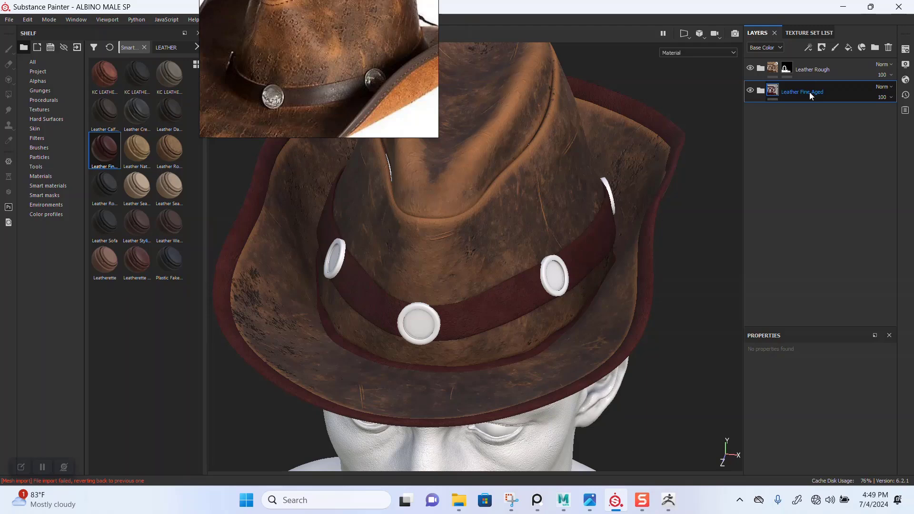
key(Delete)
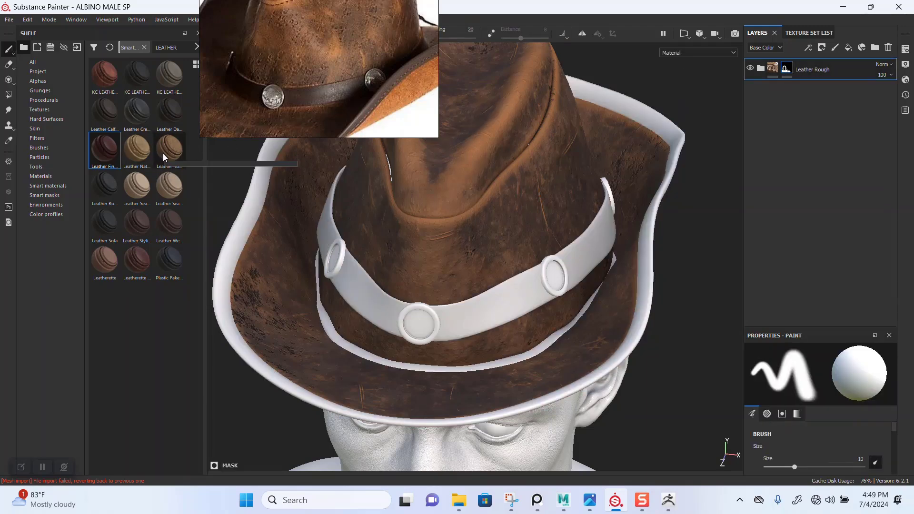
Add the Leather Calf Grain smart material beneath the Leather Rough group and inspect its grain on the hat band.
mouse_move(163, 153)
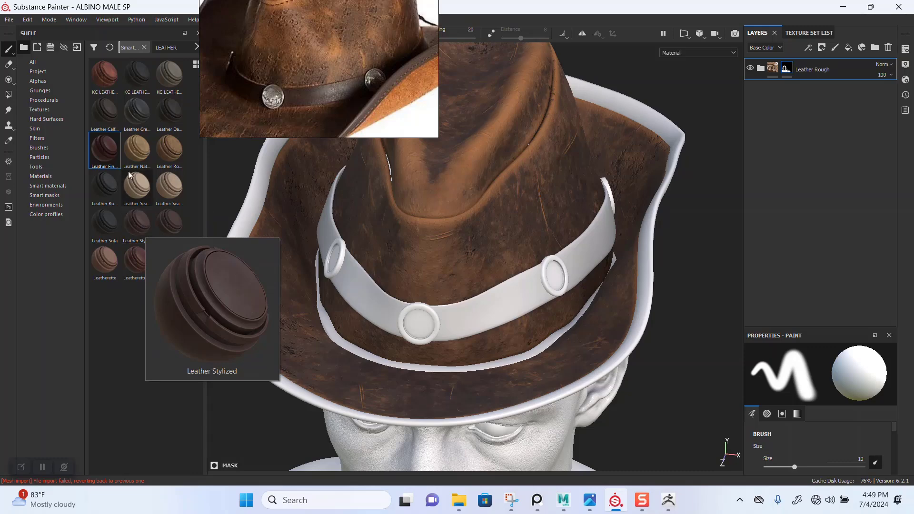
mouse_move(115, 122)
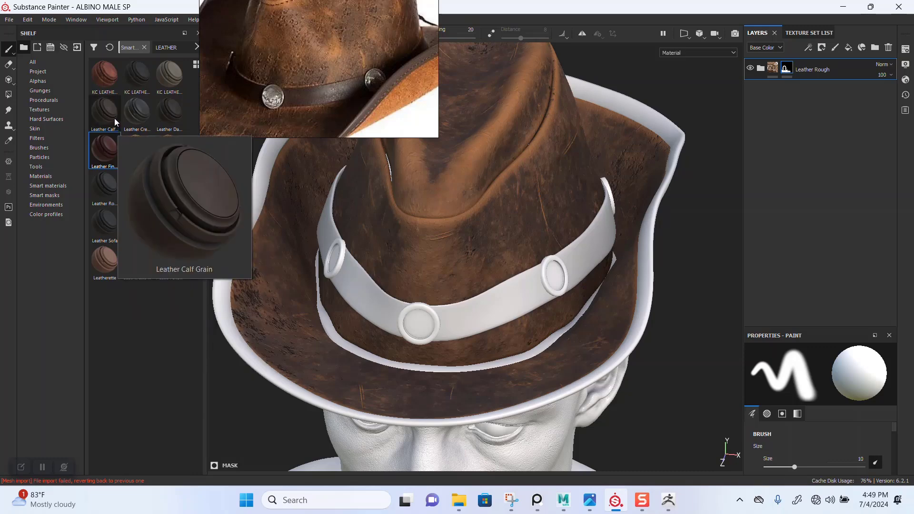
drag(114, 115, 774, 153)
alt+right_drag(522, 268, 513, 370)
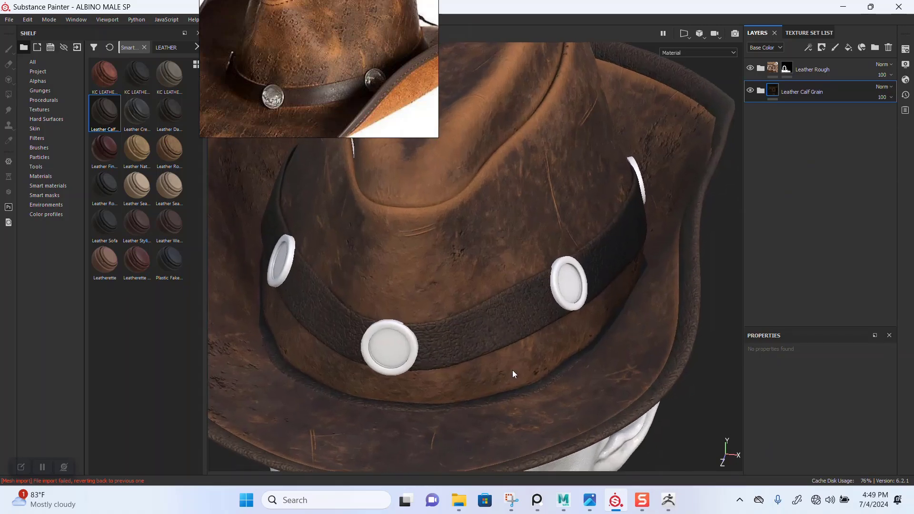
alt+middle_drag(503, 321, 526, 261)
alt+right_drag(527, 262, 521, 384)
mouse_move(510, 333)
alt+mouse_down()
mouse_move(498, 311)
mouse_move(471, 301)
mouse_move(501, 318)
alt+mouse_up()
alt+right_drag(567, 345, 527, 312)
alt+drag(526, 312, 558, 339)
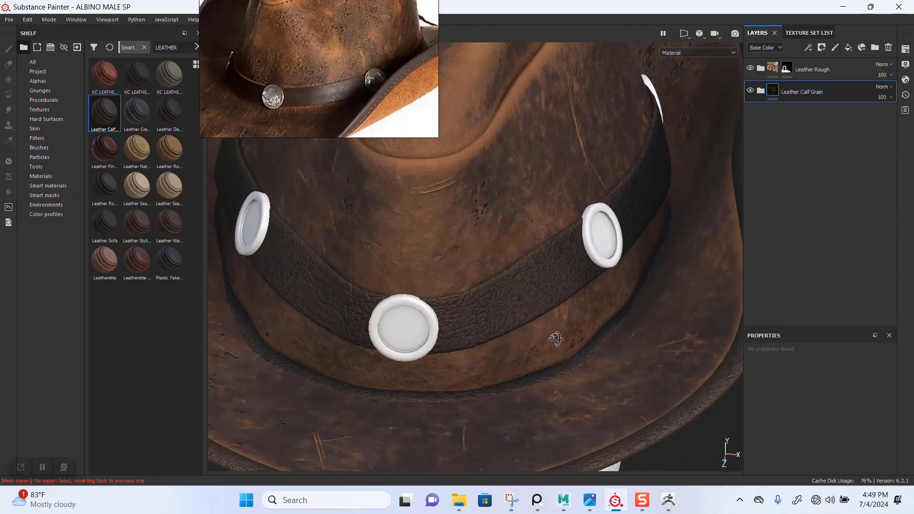
alt+right_drag(562, 342, 517, 297)
alt+middle_drag(518, 297, 509, 292)
alt+right_drag(492, 284, 474, 266)
alt+drag(473, 266, 495, 317)
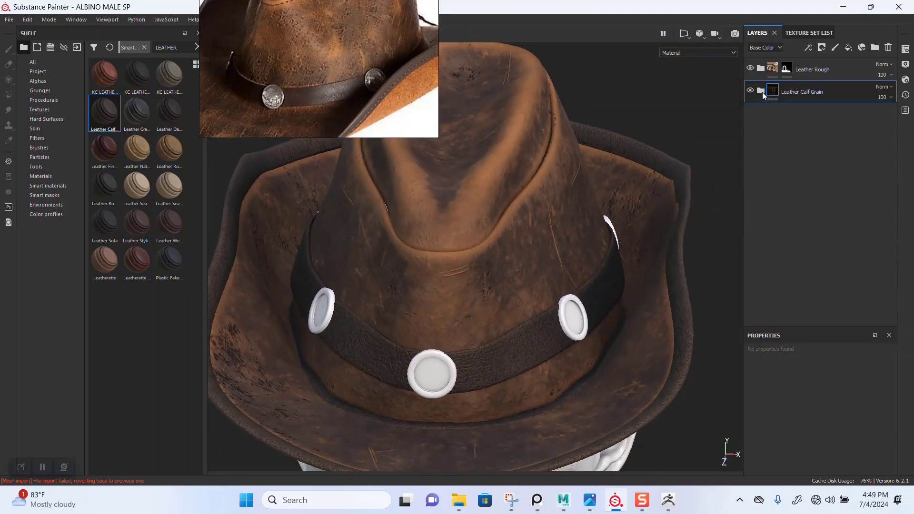
In the Leather Calf Grain group, set the Surface Detail layer's Height opacity to 25.
click(760, 91)
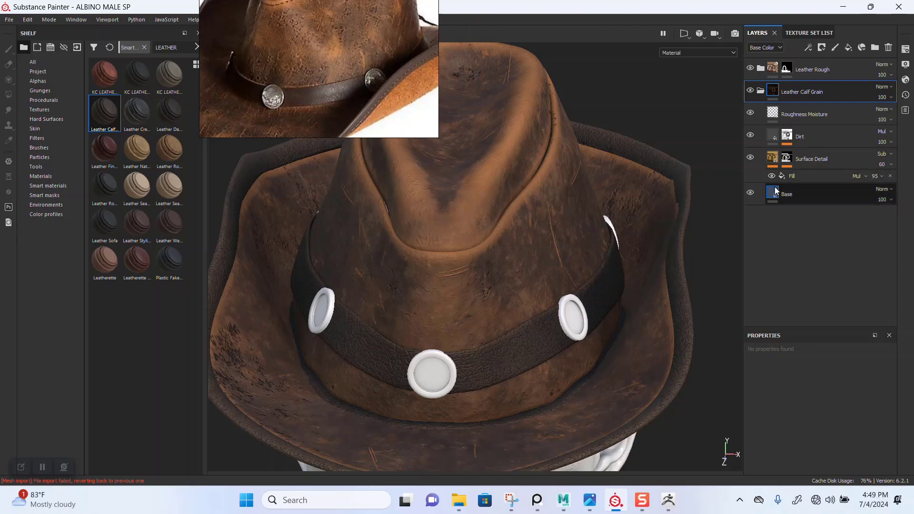
alt+right_drag(497, 286, 512, 356)
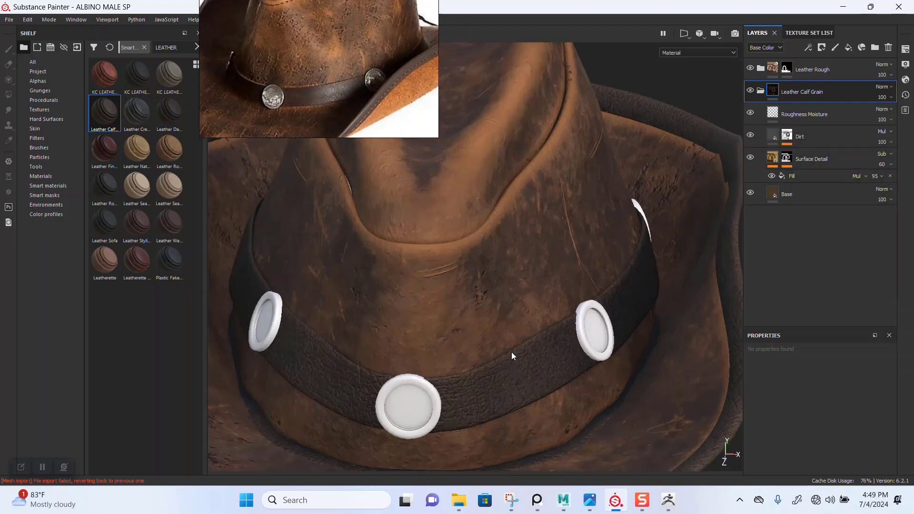
alt+middle_drag(512, 367, 513, 291)
alt+right_drag(512, 297, 618, 356)
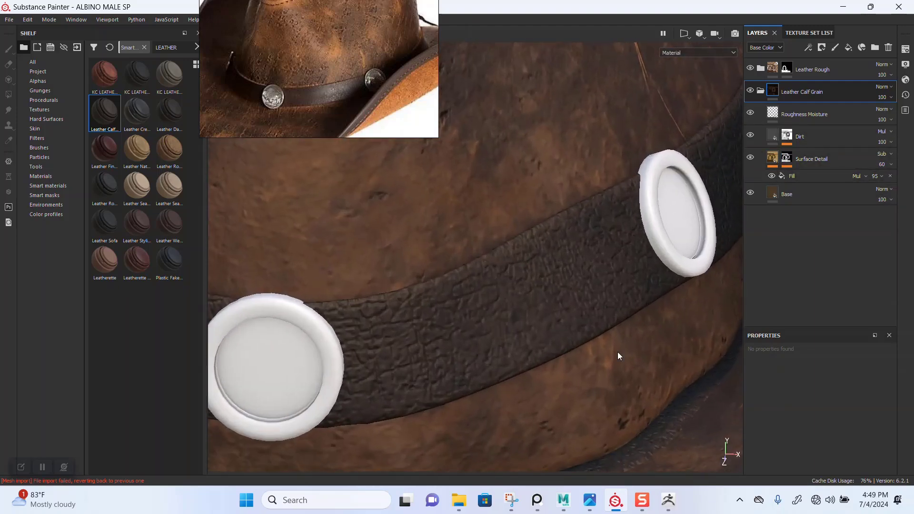
click(751, 158)
click(751, 158)
click(773, 159)
click(788, 160)
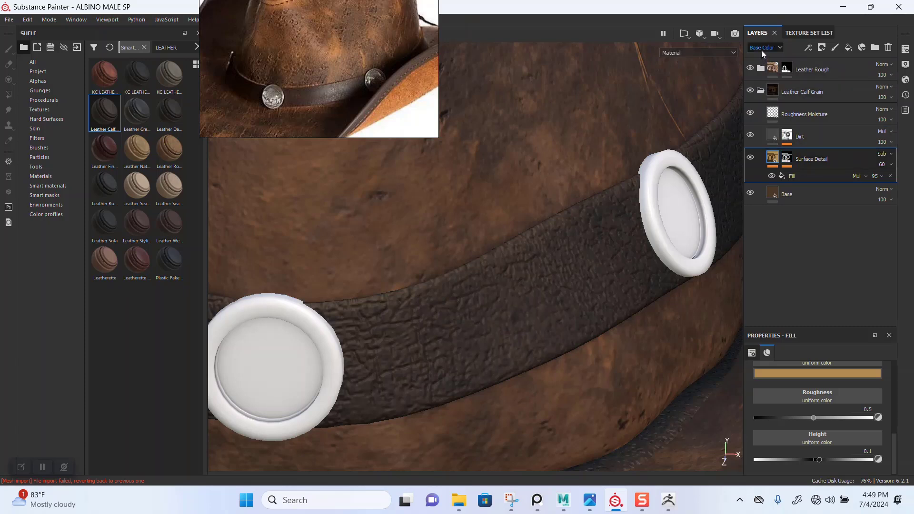
click(765, 82)
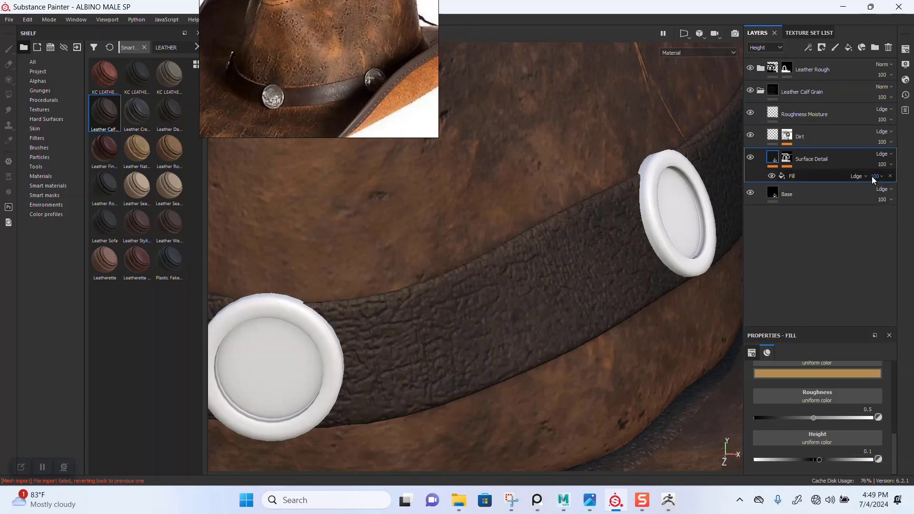
drag(876, 176, 884, 185)
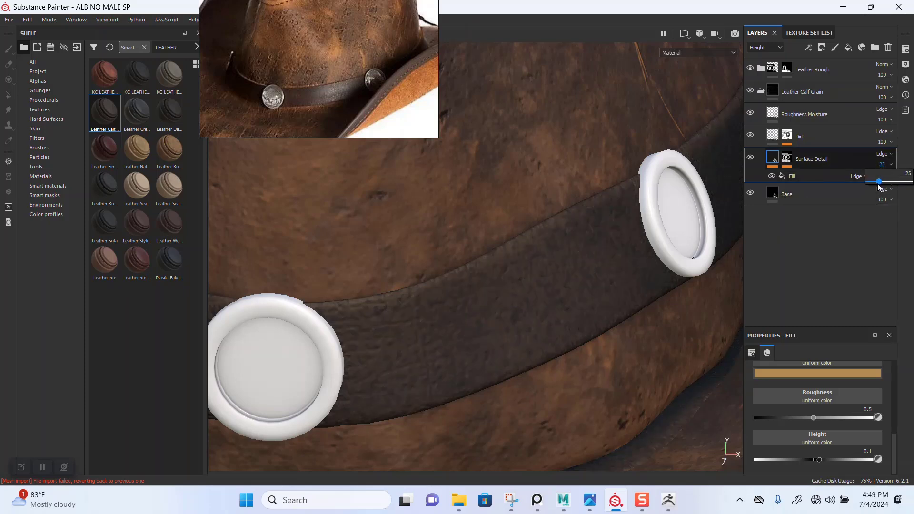
Collapse the Leather Calf Grain group and add a white mask to it.
alt+right_drag(623, 331, 539, 182)
alt+drag(539, 182, 527, 267)
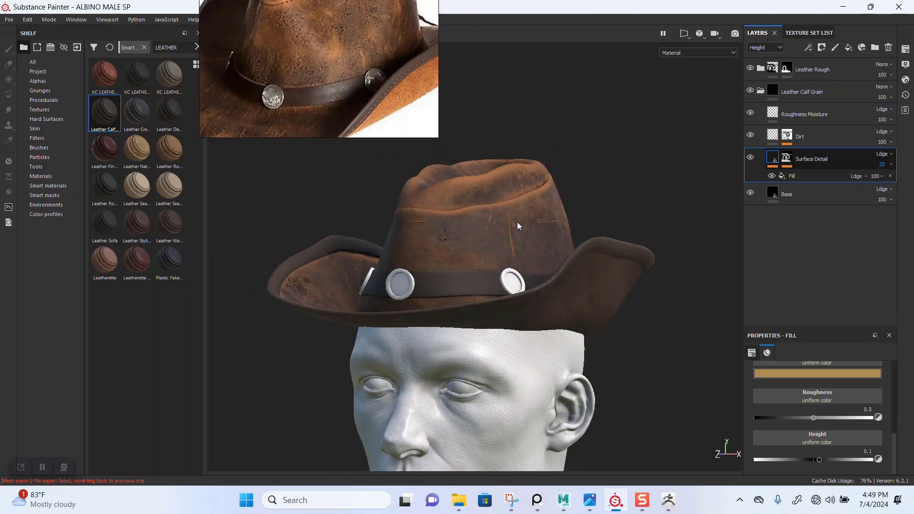
alt+drag(517, 222, 532, 262)
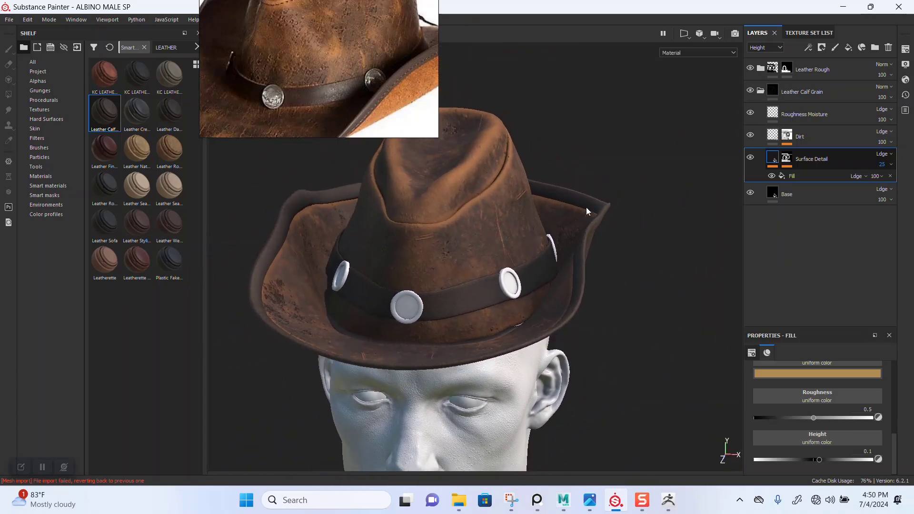
click(760, 92)
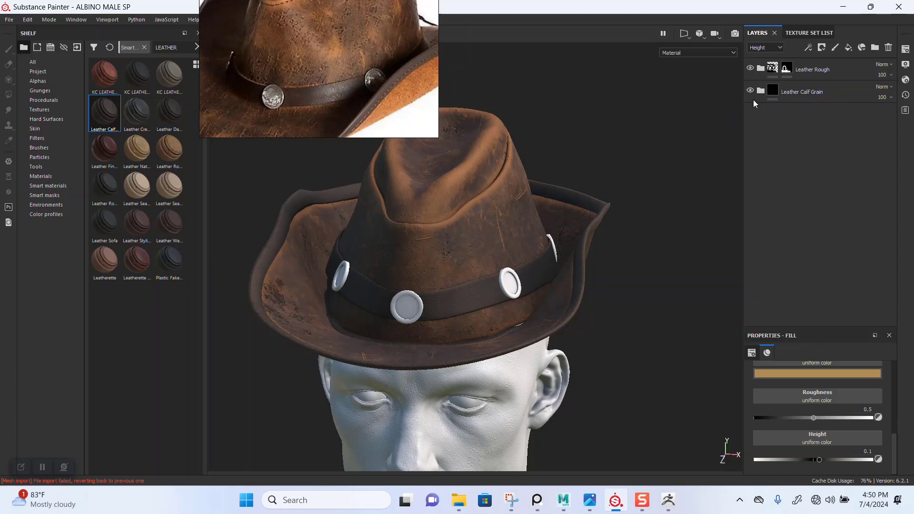
right_click(776, 91)
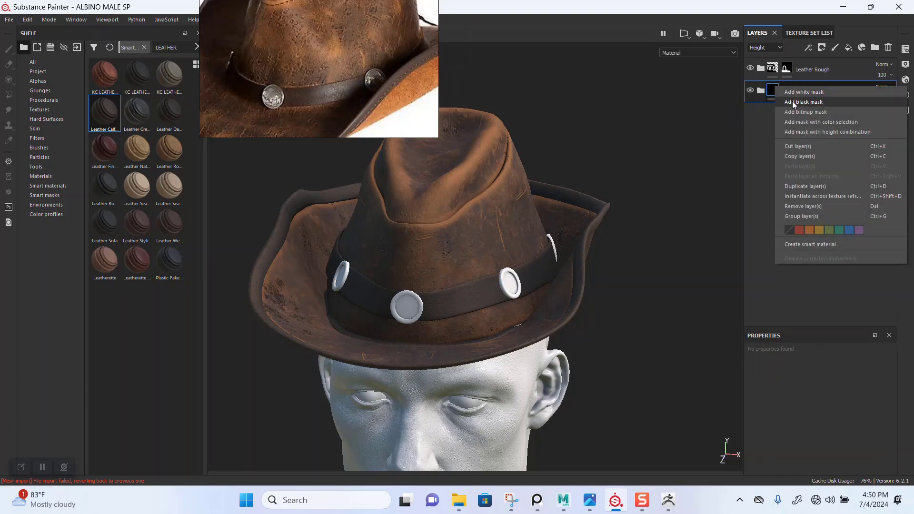
click(798, 93)
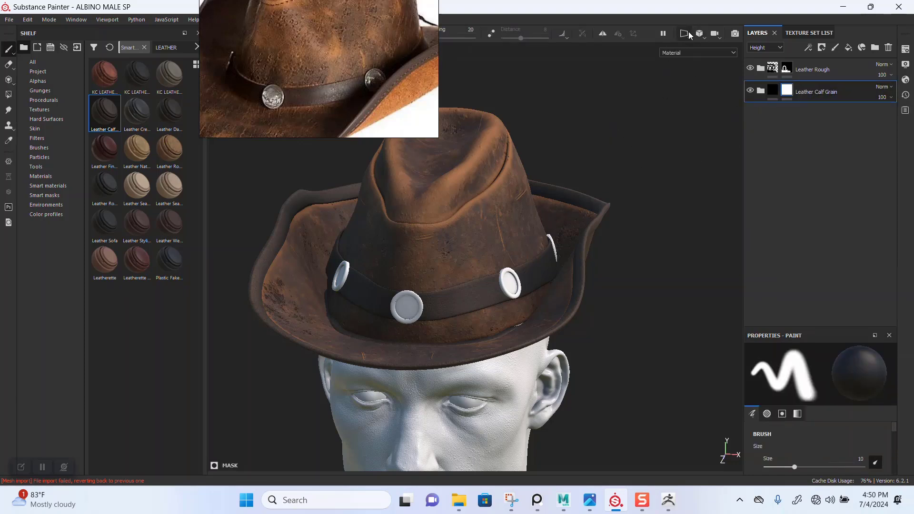
Remove the brim's underside from the Leather Calf Grain group's mask with Polygon Fill in UV chunk mode and color 0.
click(700, 37)
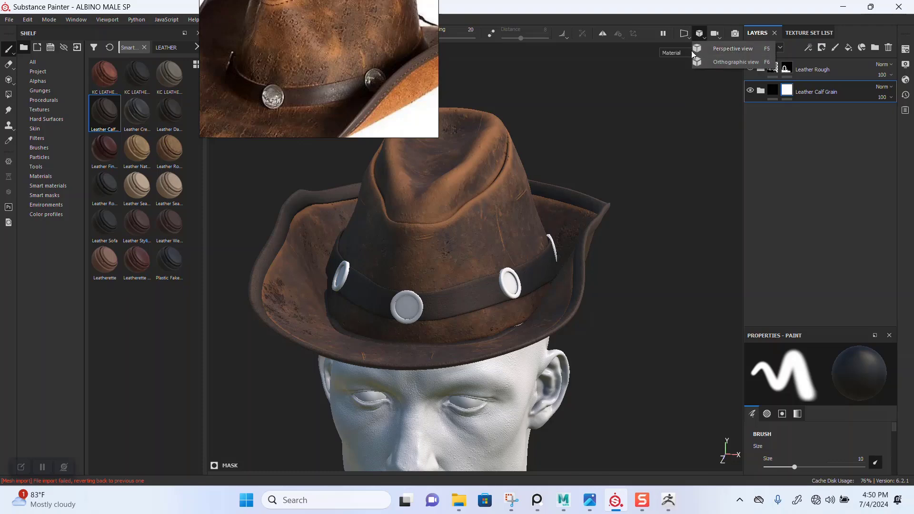
click(629, 212)
alt+drag(627, 231, 669, 159)
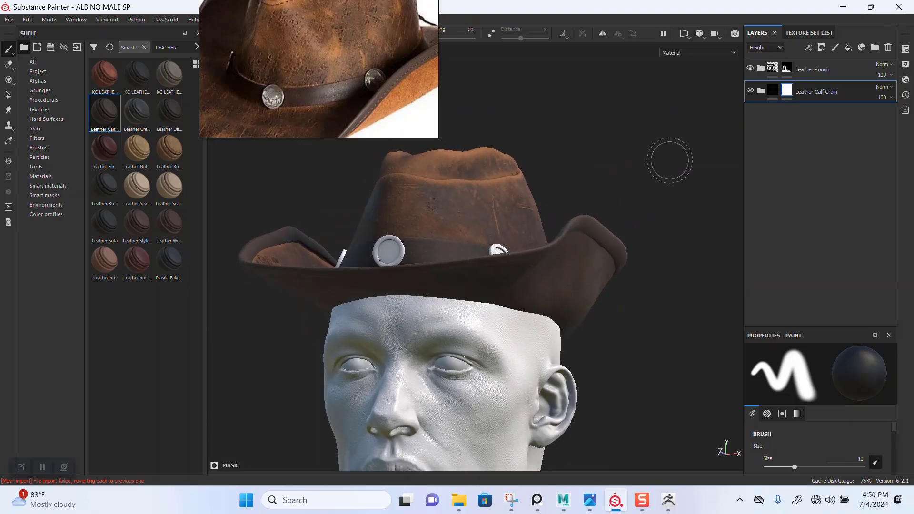
click(8, 94)
scroll(586, 301, up, 2)
alt+drag(585, 301, 414, 281)
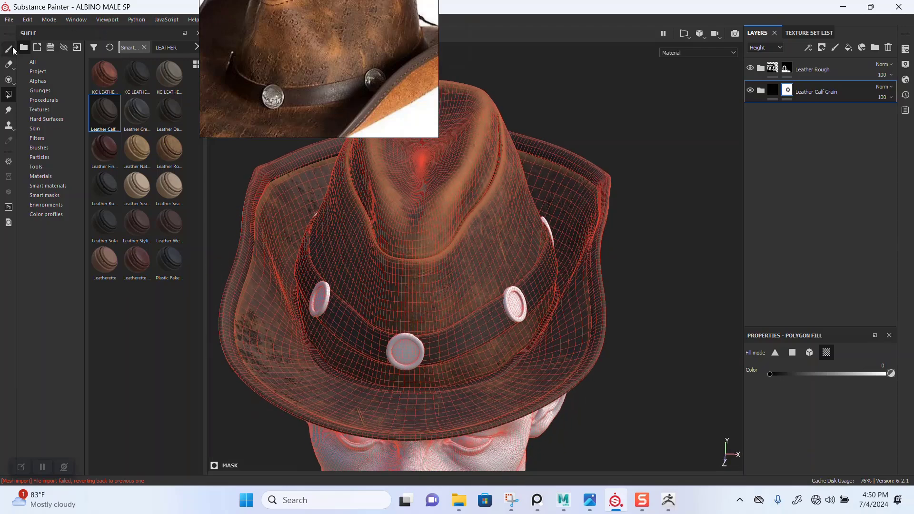
click(9, 49)
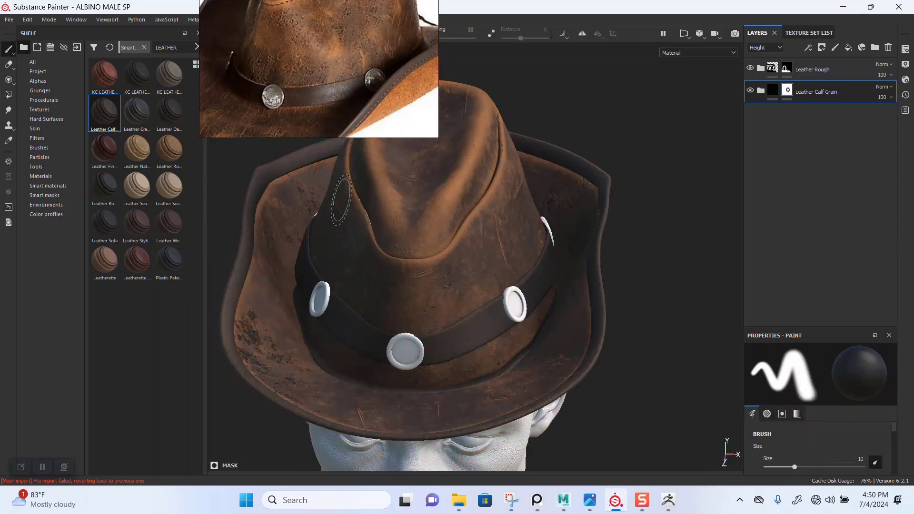
Duplicate the Leather Rough group and give the copy a black mask.
mouse_move(131, 150)
mouse_move(163, 186)
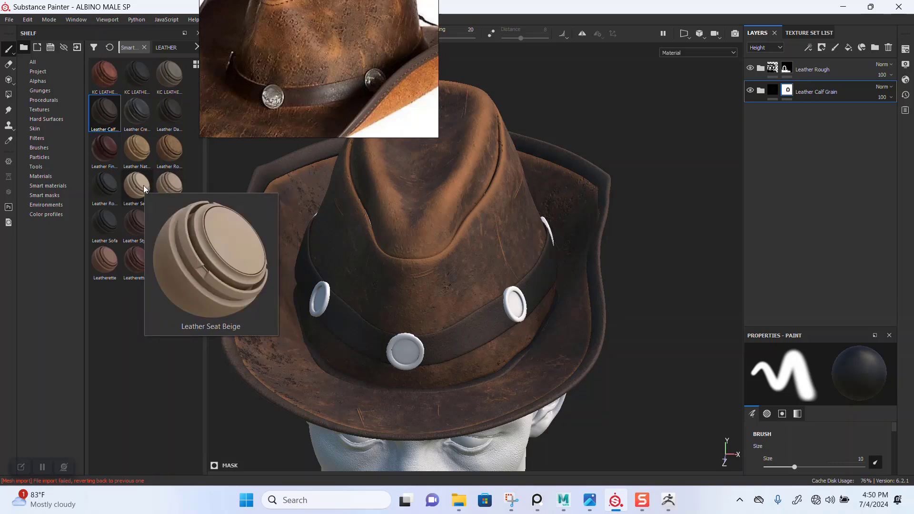
click(761, 90)
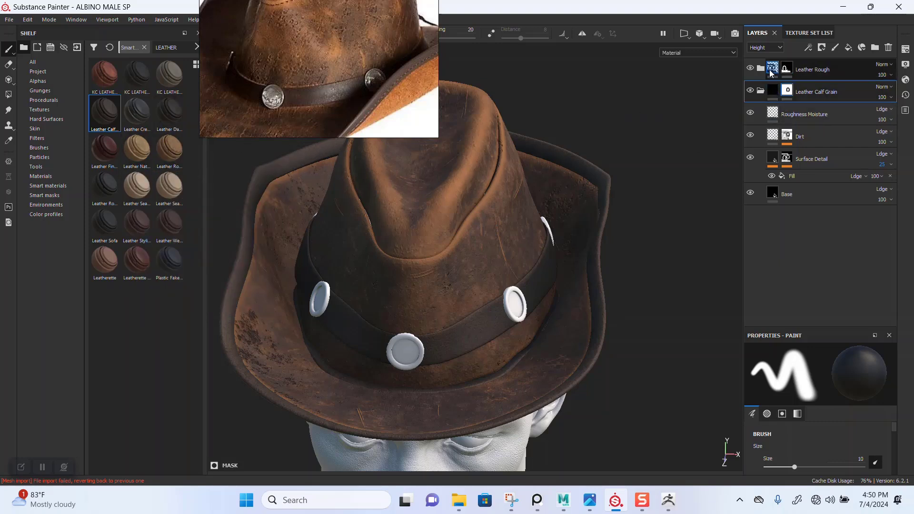
click(814, 71)
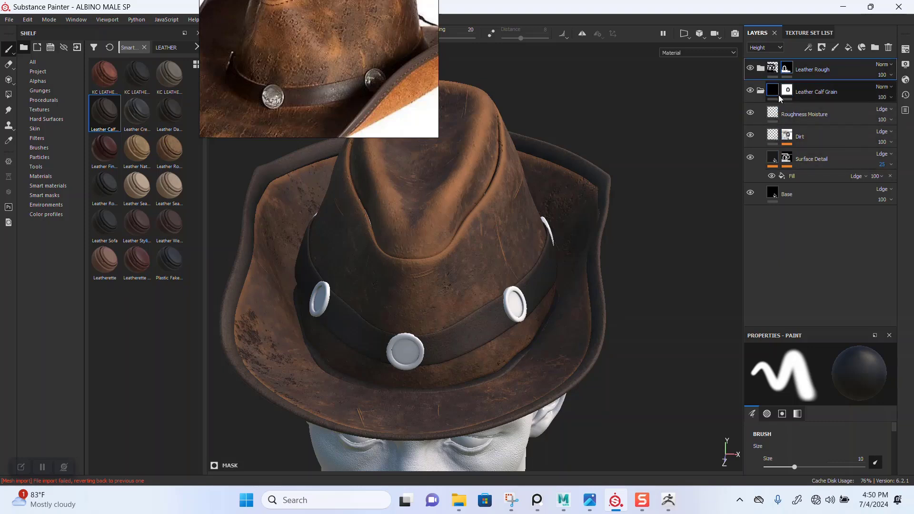
key(ctrl+d)
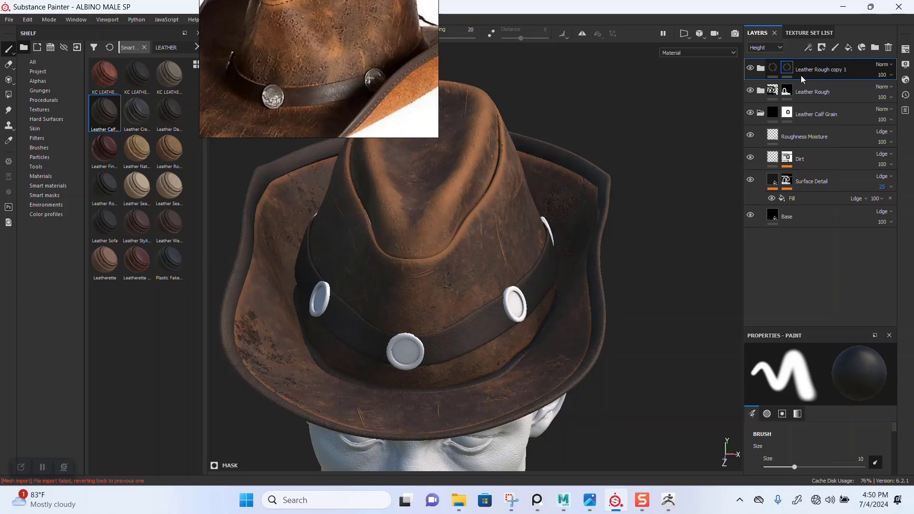
right_click(785, 70)
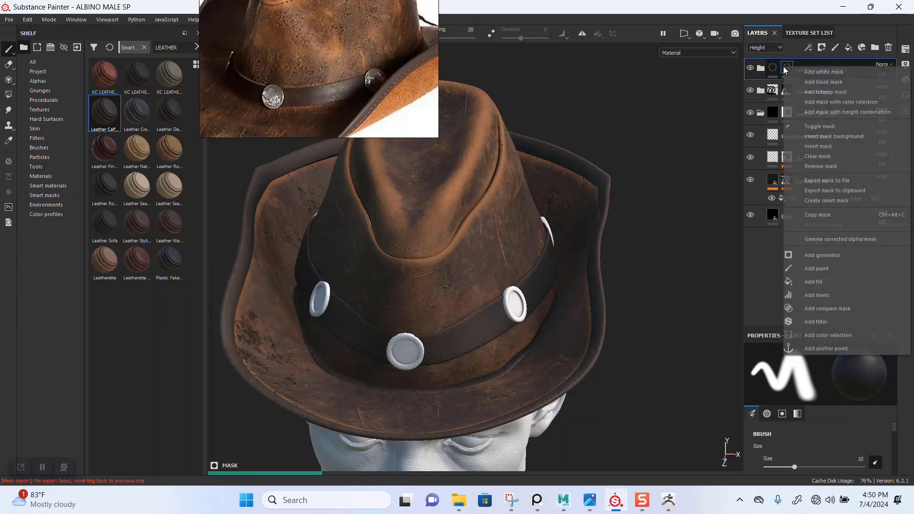
click(811, 81)
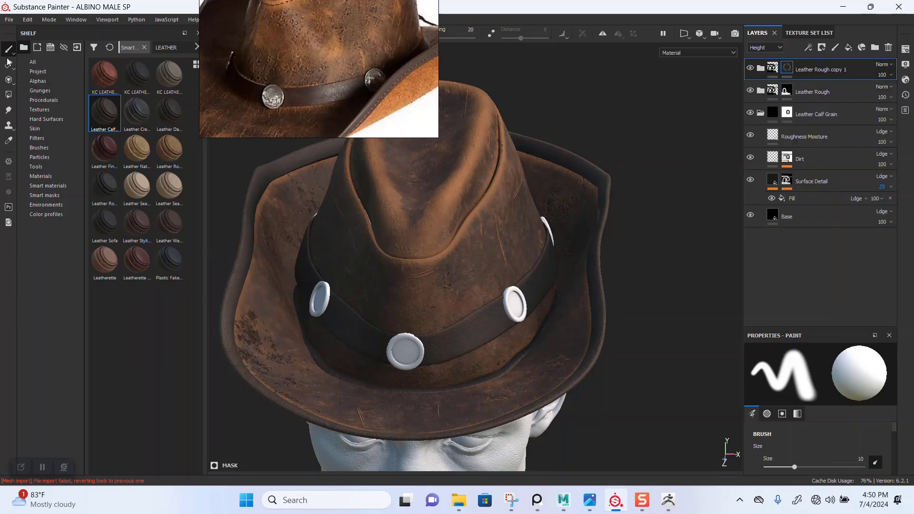
Reveal the Leather Rough copy on the brim's underside by filling its mask with Polygon Fill at color 1, checking the UV layout.
click(8, 95)
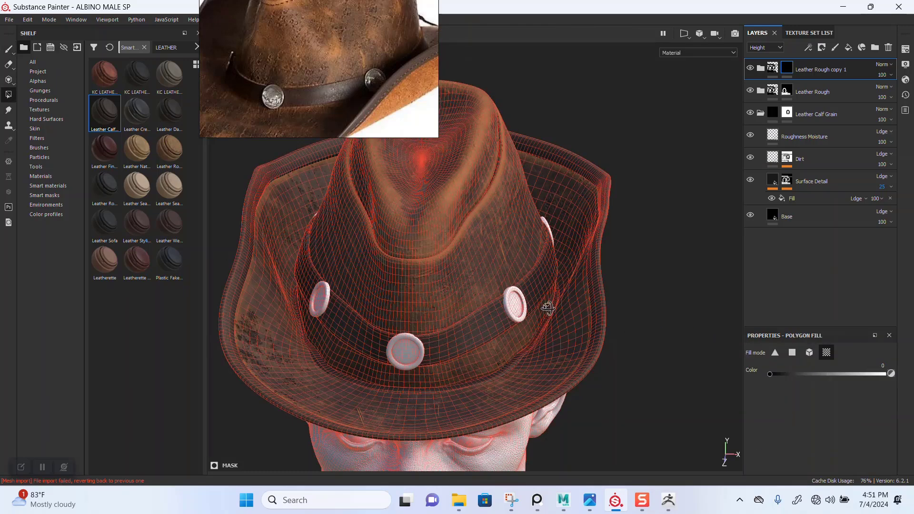
alt+drag(545, 301, 532, 254)
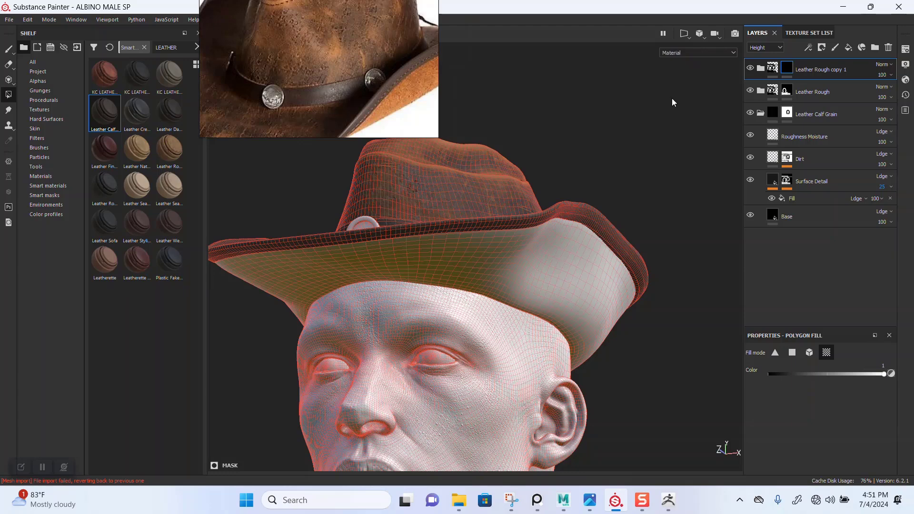
click(685, 36)
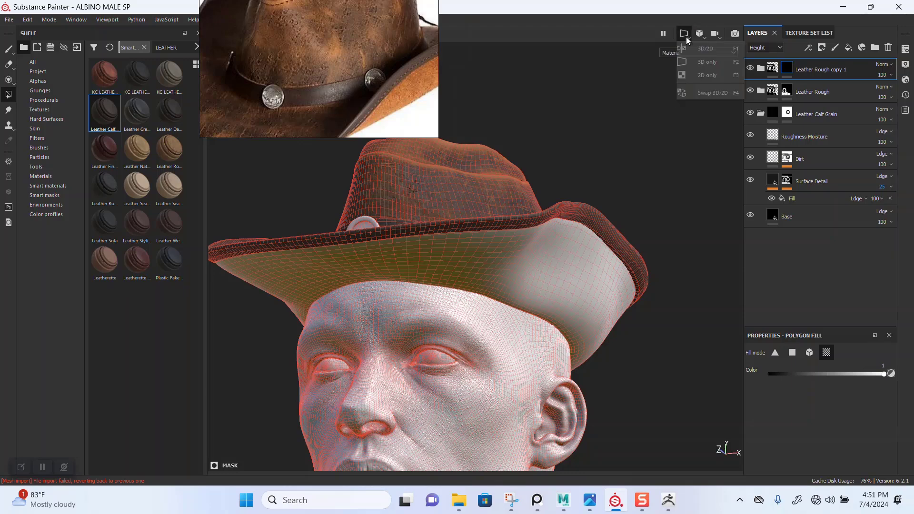
click(701, 50)
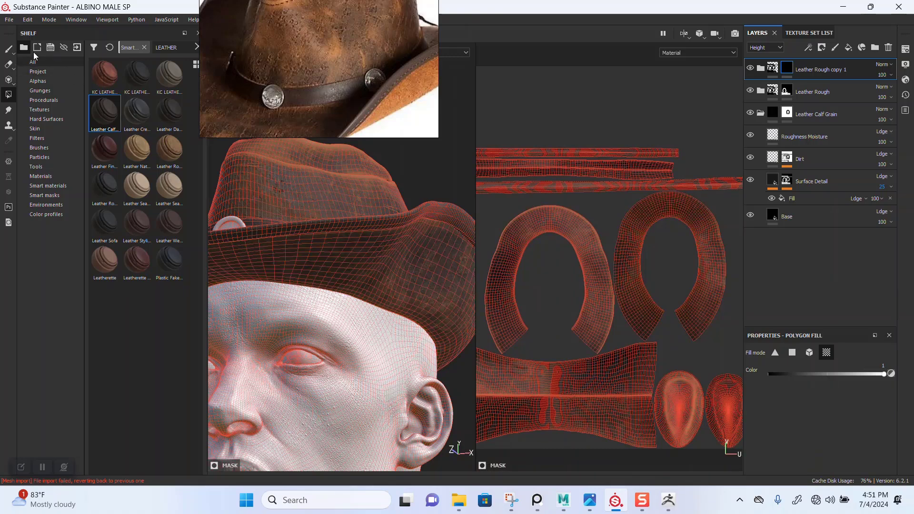
click(8, 49)
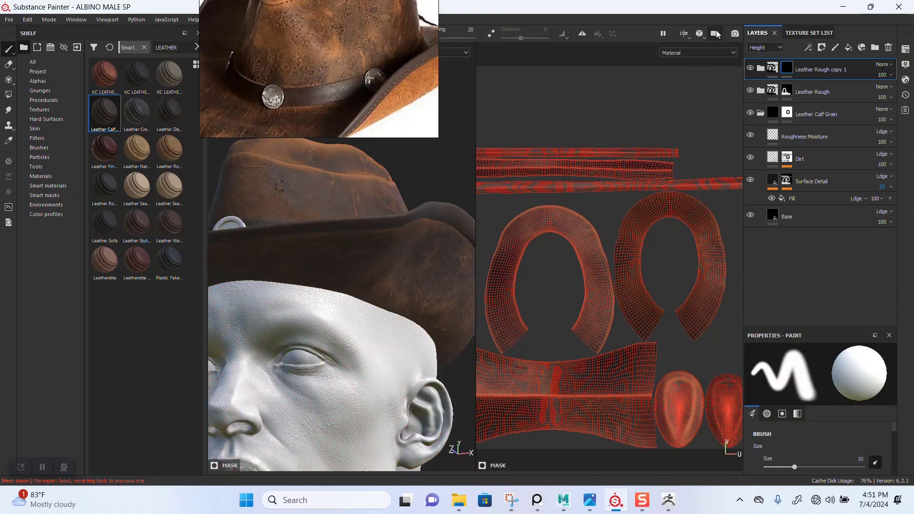
click(694, 40)
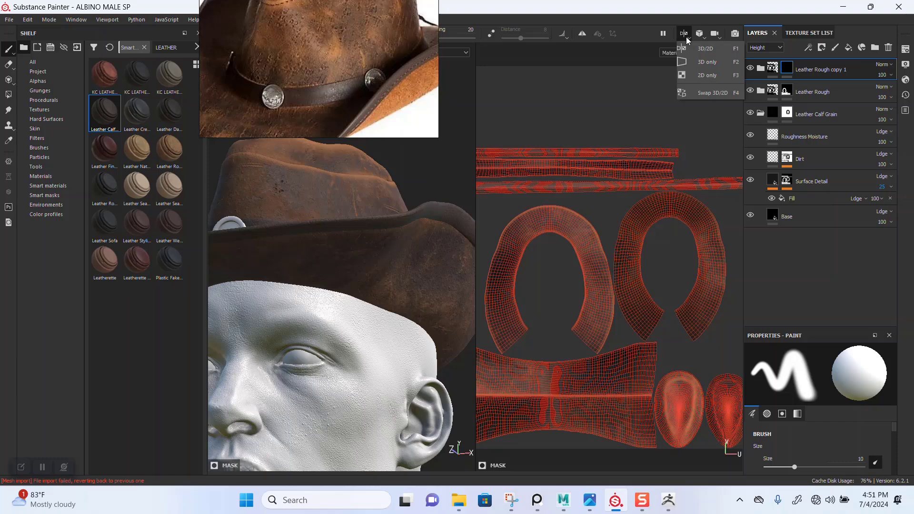
click(691, 61)
alt+middle_drag(500, 246, 496, 214)
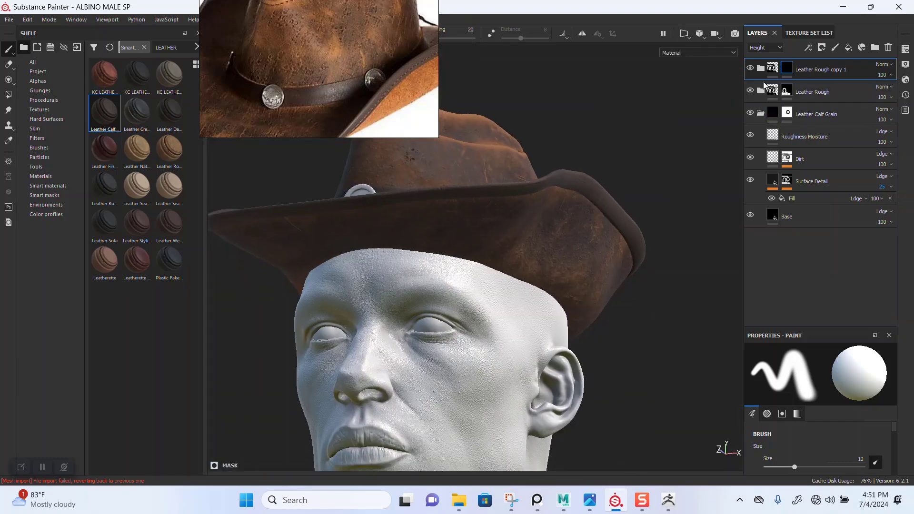
Expand the Leather Rough copy and hide its Leather Base copy 2, Edges and Edges copy 1 layers.
click(761, 71)
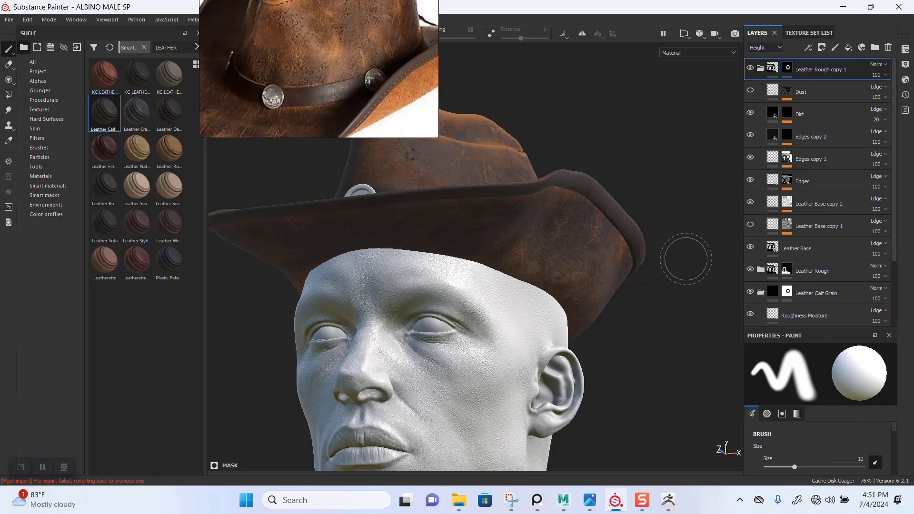
click(773, 160)
scroll(764, 172, down, 2)
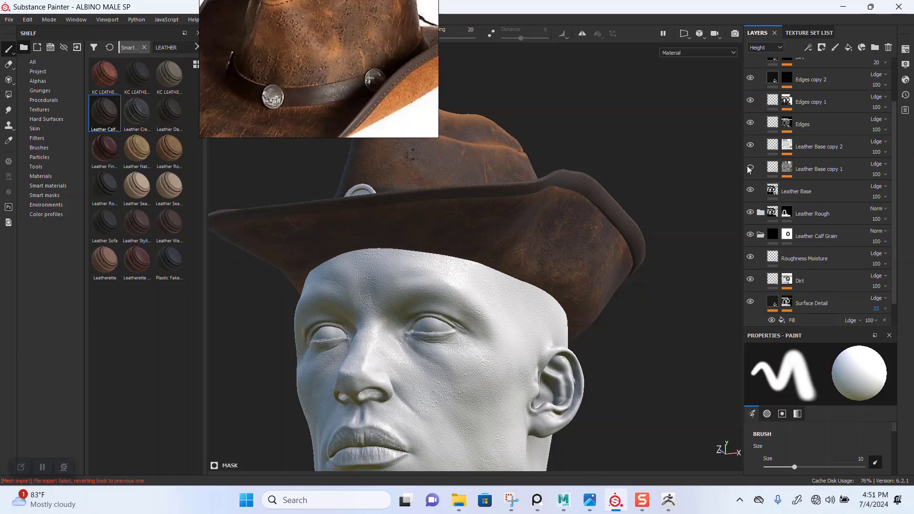
click(751, 123)
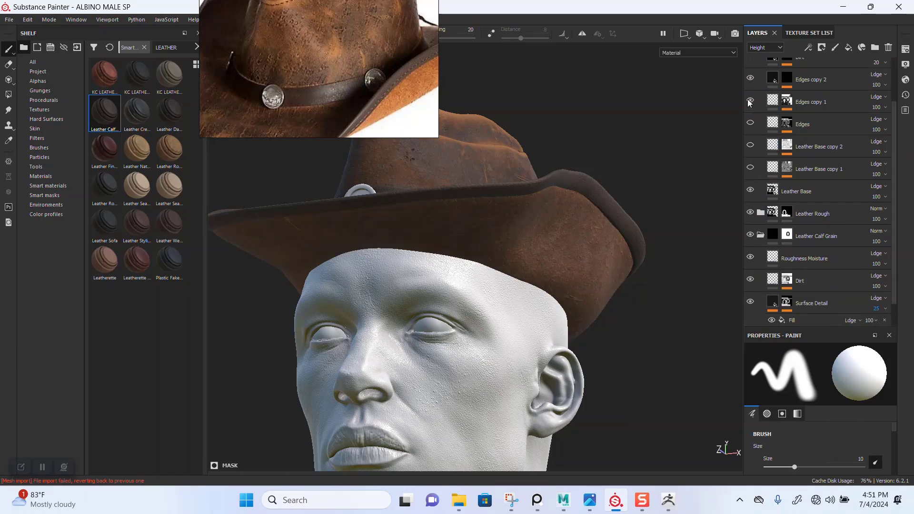
scroll(750, 95, up, 1)
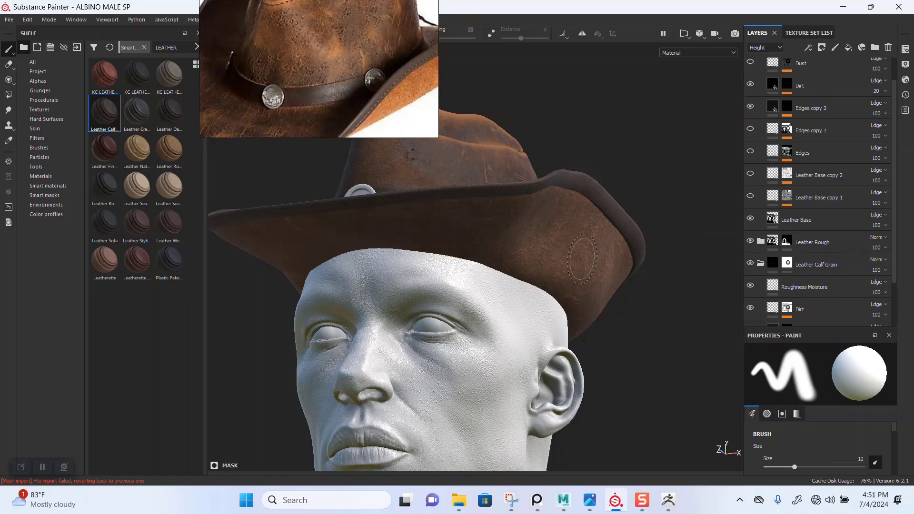
Inspect the brim's underside up close and delete Leather Base copy 1 and Leather Base copy 2 from the Leather Rough copy.
scroll(574, 261, down, 2)
scroll(576, 263, up, 5)
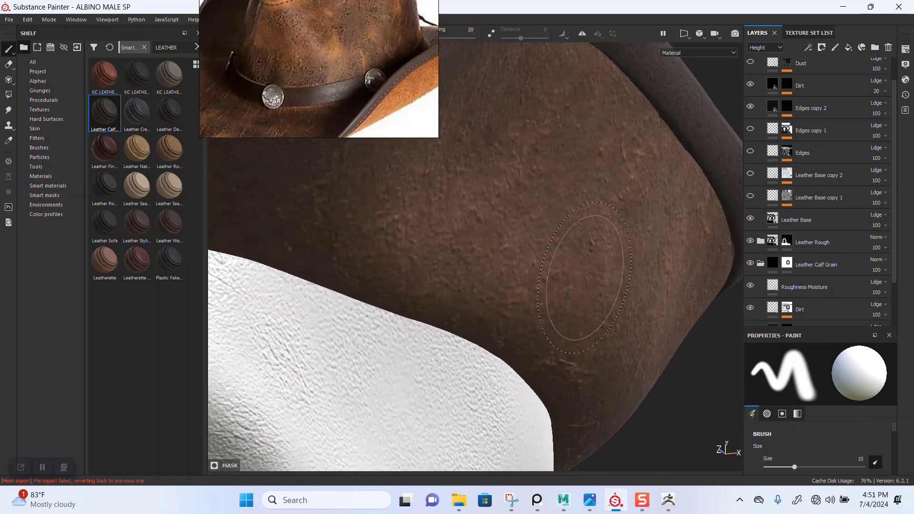
scroll(596, 257, down, 2)
scroll(801, 182, up, 1)
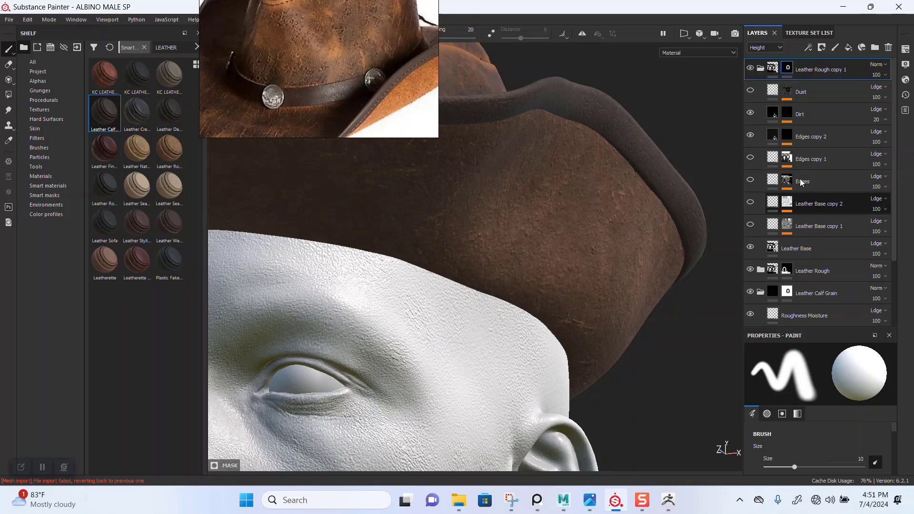
scroll(640, 238, up, 5)
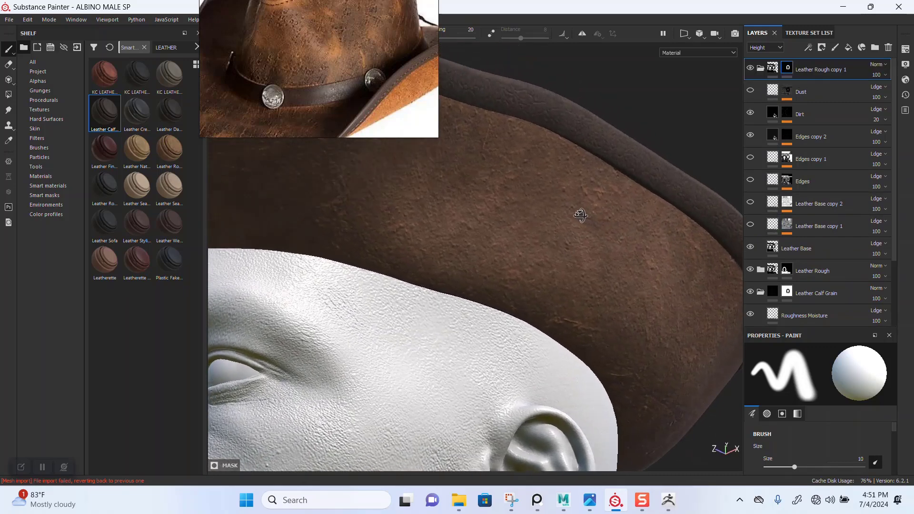
scroll(589, 337, down, 3)
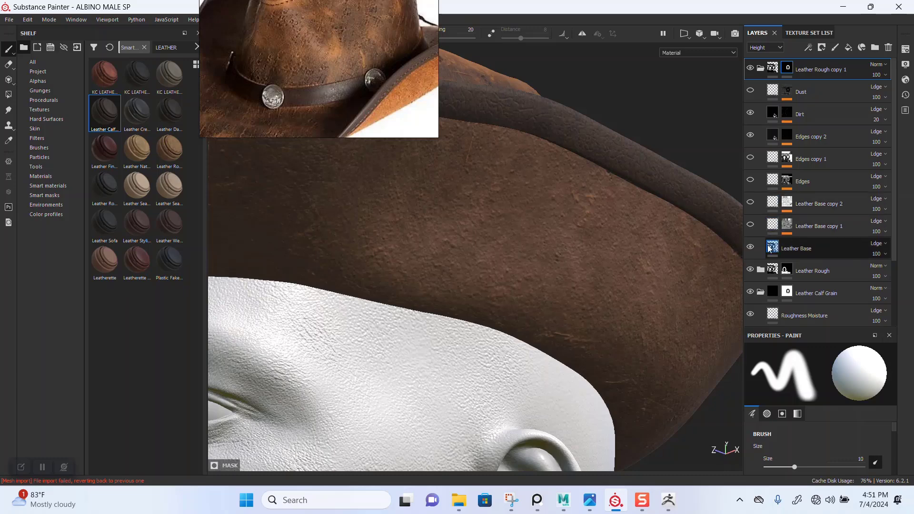
click(804, 229)
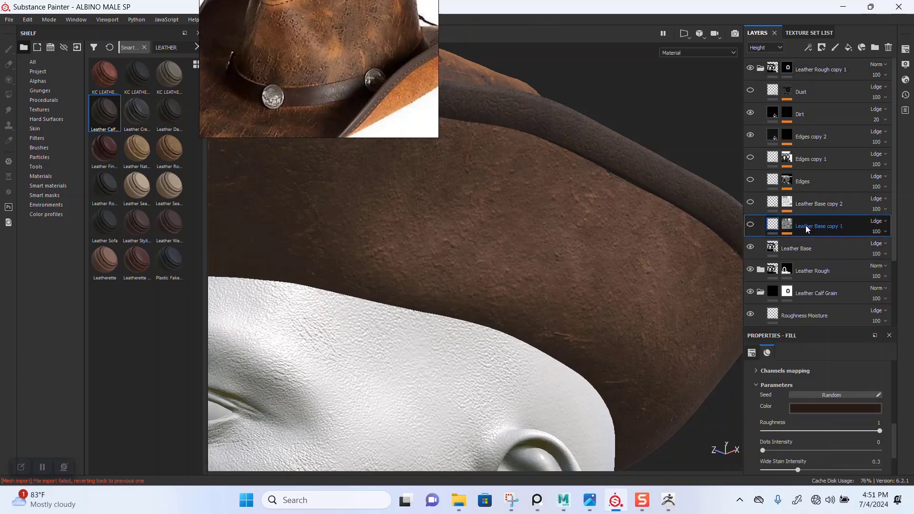
key(Delete)
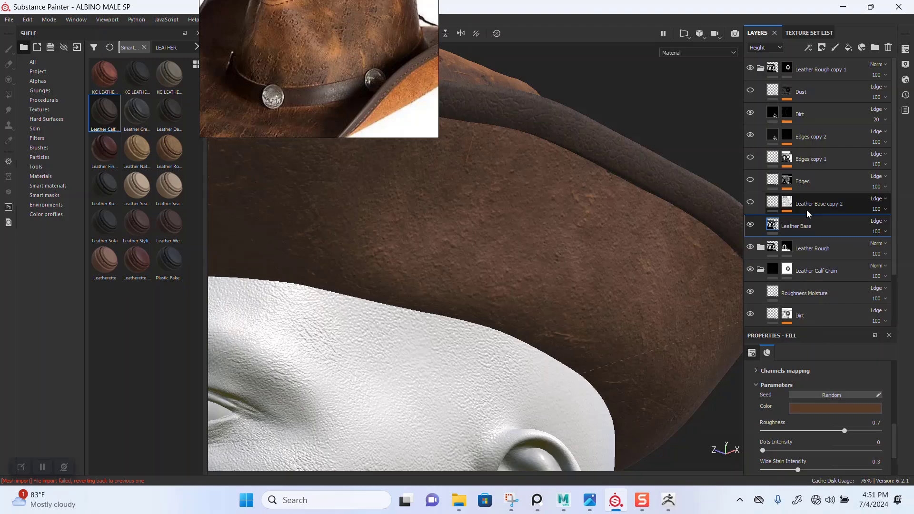
click(809, 207)
key(Delete)
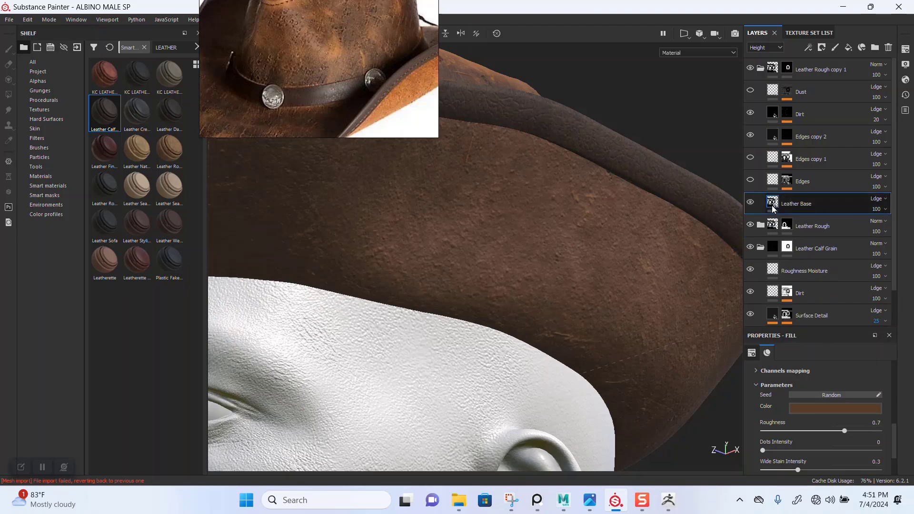
Set the Leather Base color in the Leather Rough copy to bright orange, about R 0.838, G 0.443, B 0.165.
click(812, 408)
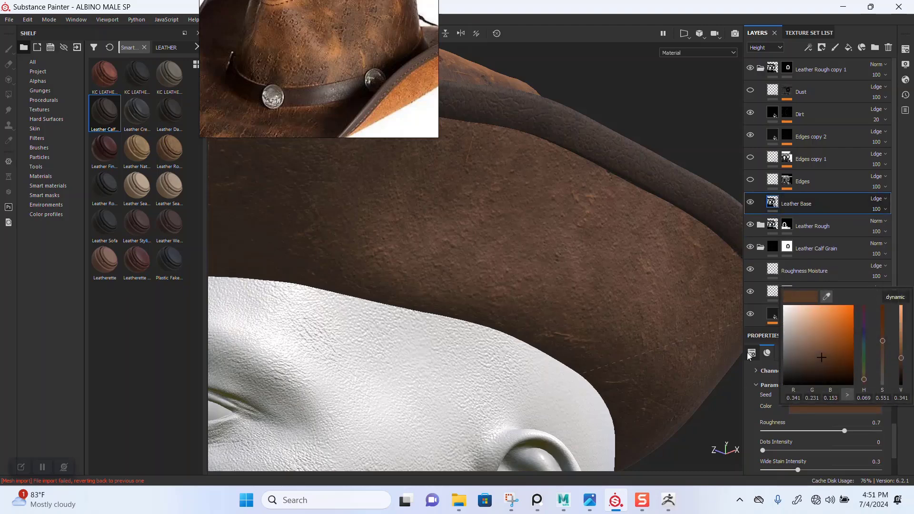
click(839, 318)
alt+drag(512, 204, 524, 247)
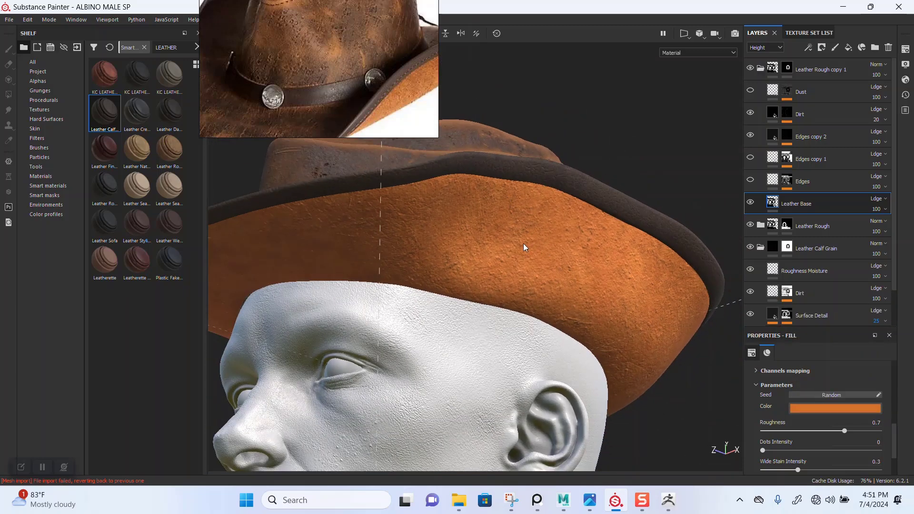
alt+right_drag(524, 247, 519, 224)
alt+middle_drag(519, 223, 573, 298)
alt+right_drag(573, 298, 567, 281)
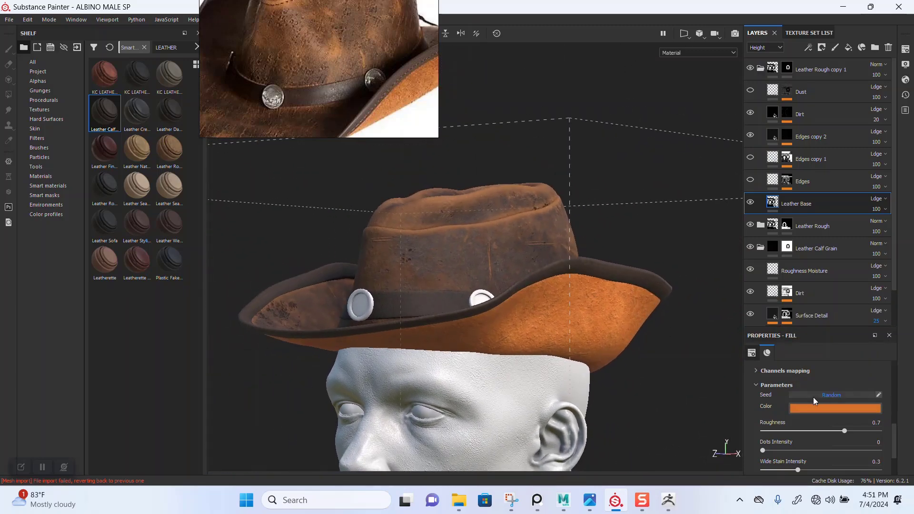
Lower the Leather Base color's saturation to about 0.65 and compare the brim's underside with the reference.
click(848, 407)
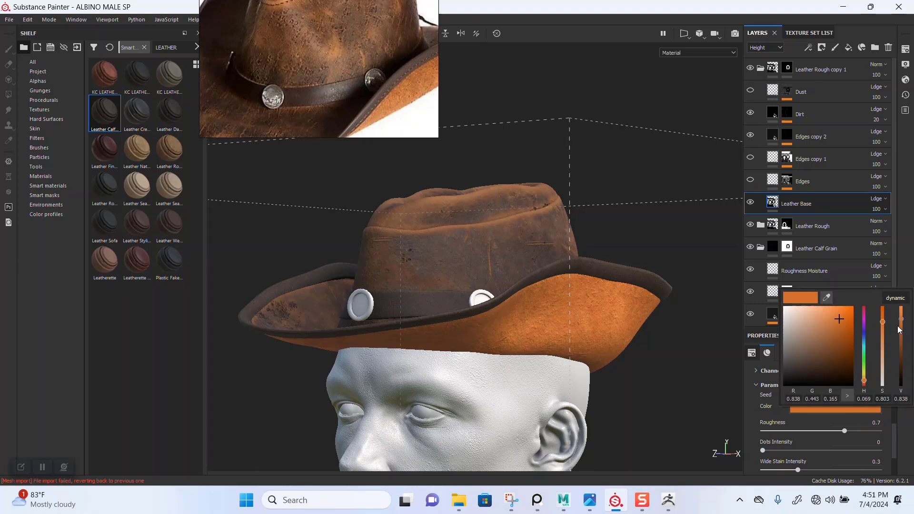
drag(882, 332, 882, 339)
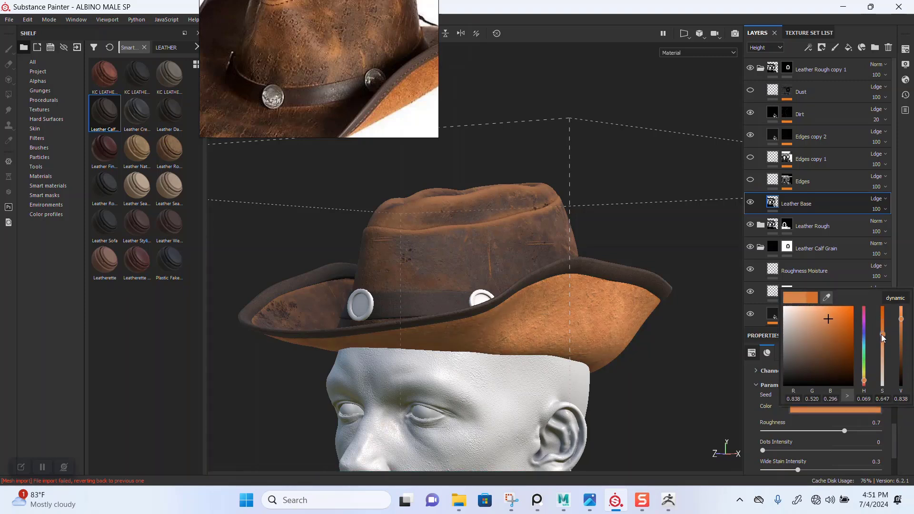
drag(882, 333, 882, 332)
scroll(491, 285, up, 6)
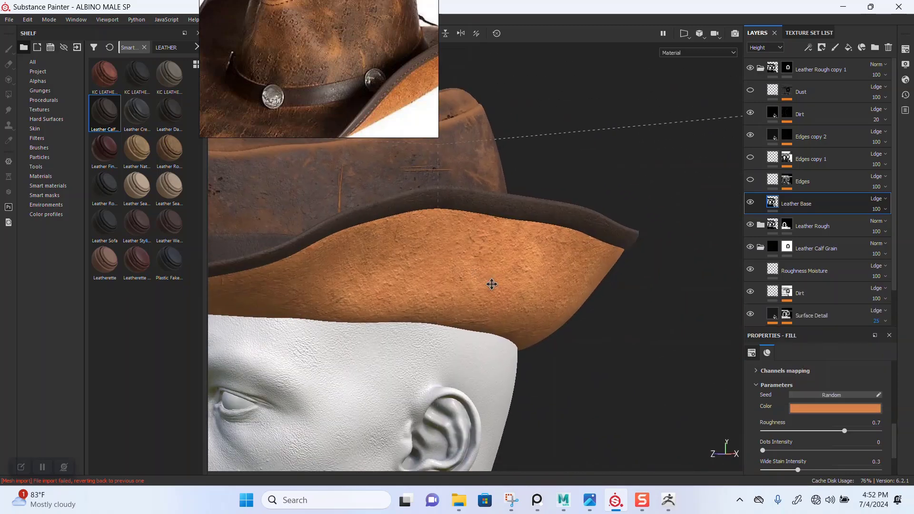
alt+middle_drag(491, 284, 601, 285)
alt+right_drag(594, 247, 557, 310)
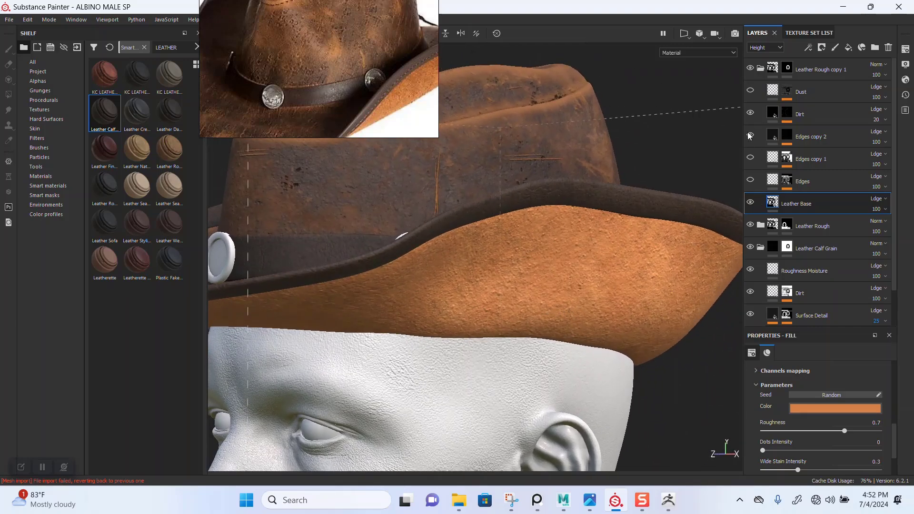
Set the Height of the Edges copy 2 fill to 0.064 and show the Edges layer in the Leather Rough copy.
click(773, 138)
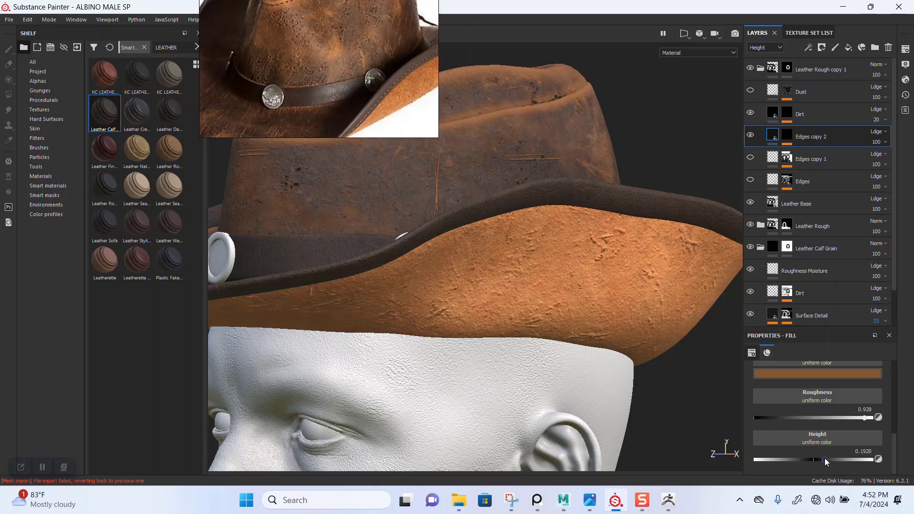
alt+drag(589, 300, 676, 247)
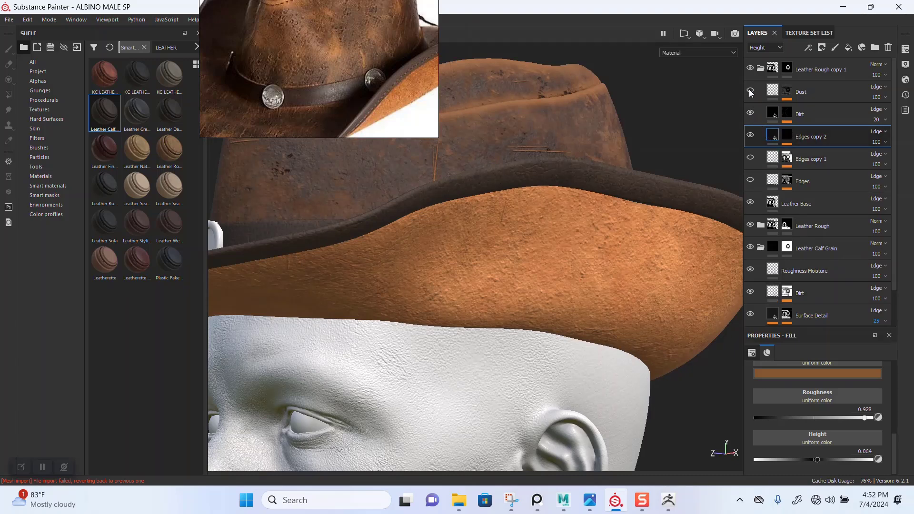
click(751, 180)
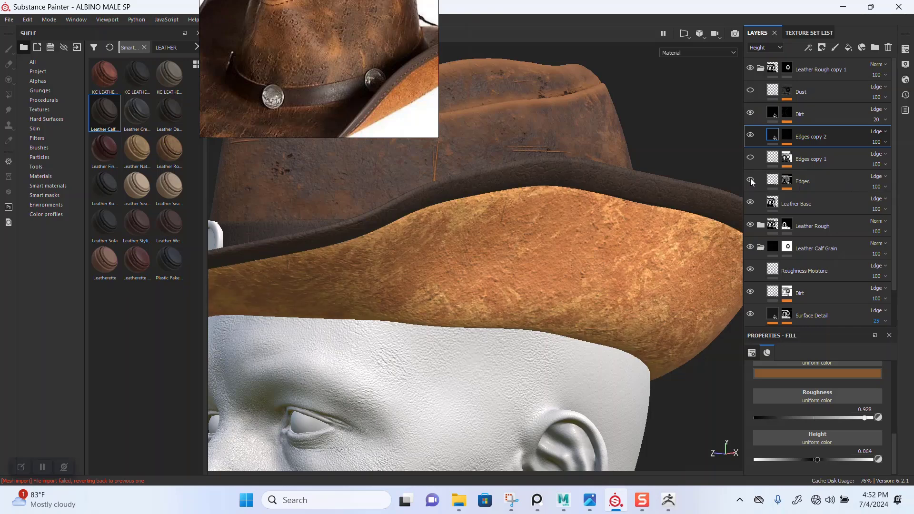
Lower the Edges layer's Base Color opacity to 48 and check the effect on the brim's underside.
click(787, 185)
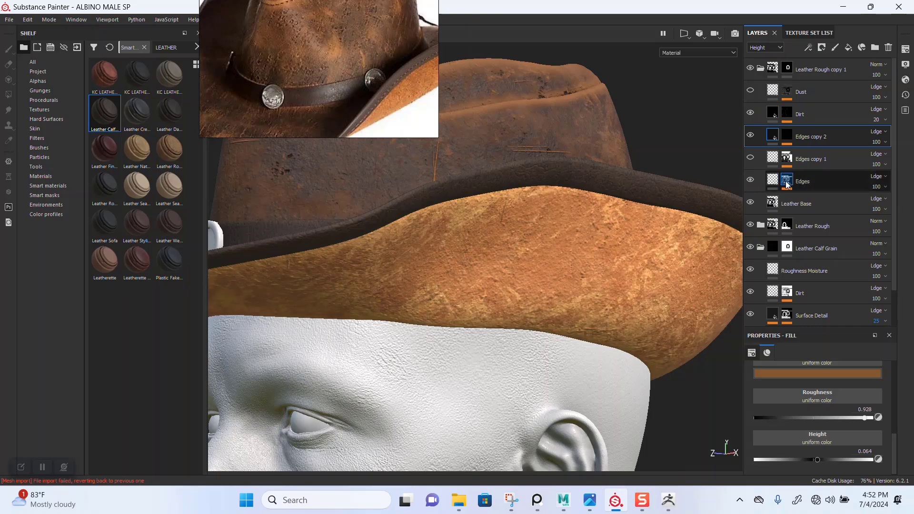
click(774, 180)
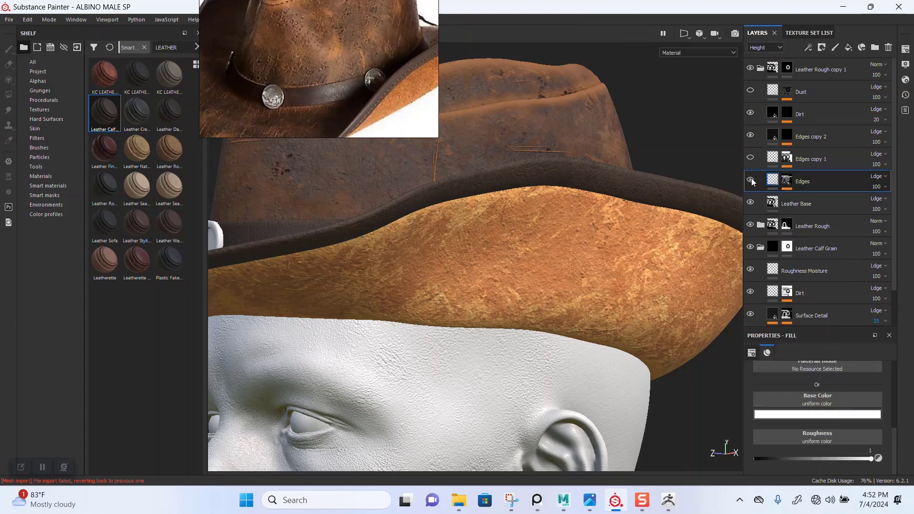
click(878, 177)
click(905, 181)
click(763, 48)
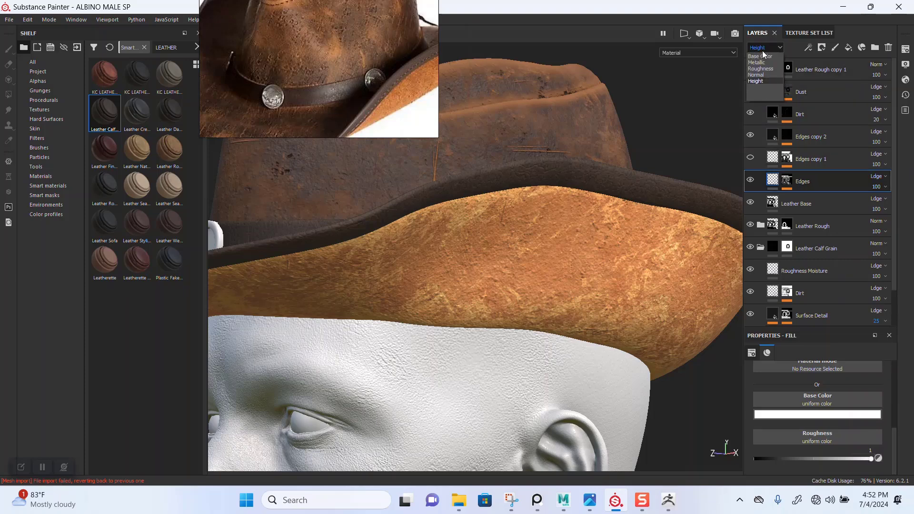
click(751, 56)
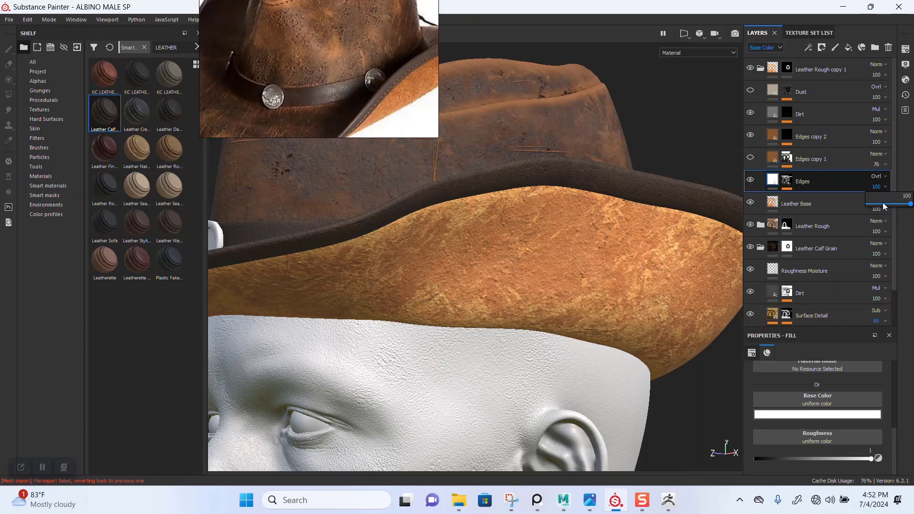
click(882, 203)
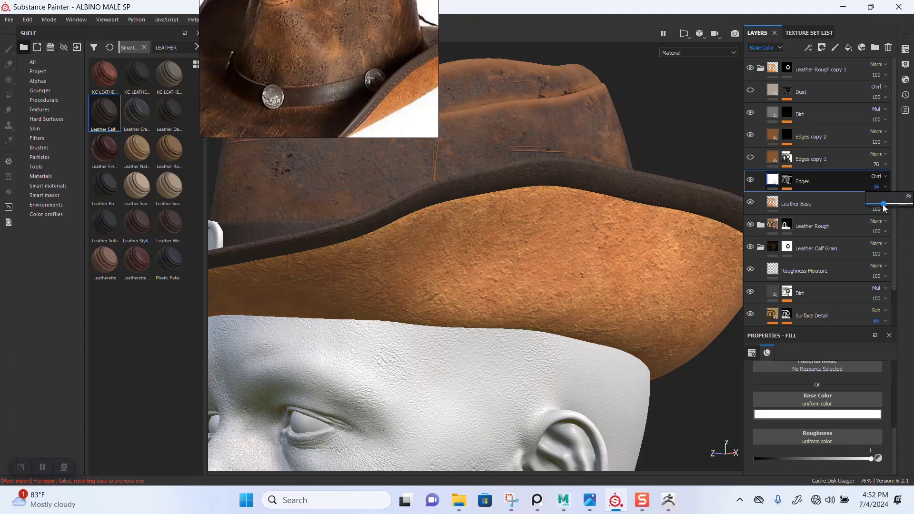
mouse_move(884, 208)
mouse_down()
mouse_move(872, 205)
mouse_move(888, 210)
mouse_up()
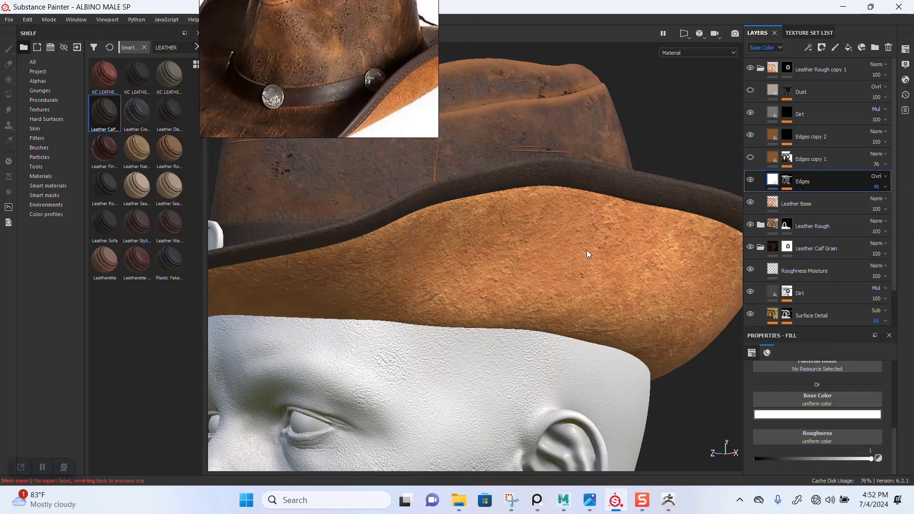
scroll(592, 255, down, 6)
scroll(583, 200, up, 6)
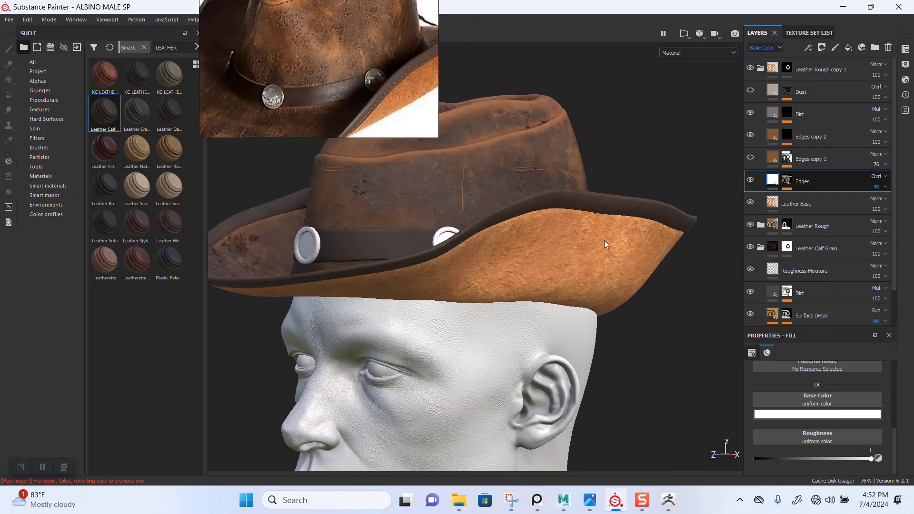
scroll(590, 218, up, 3)
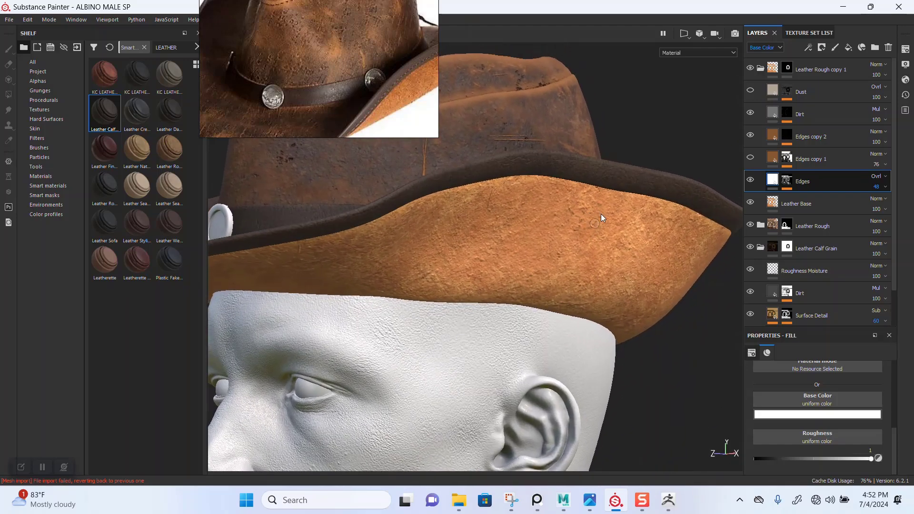
Set the Height Range technical parameter of the Leather Base fill to 0.09.
click(800, 204)
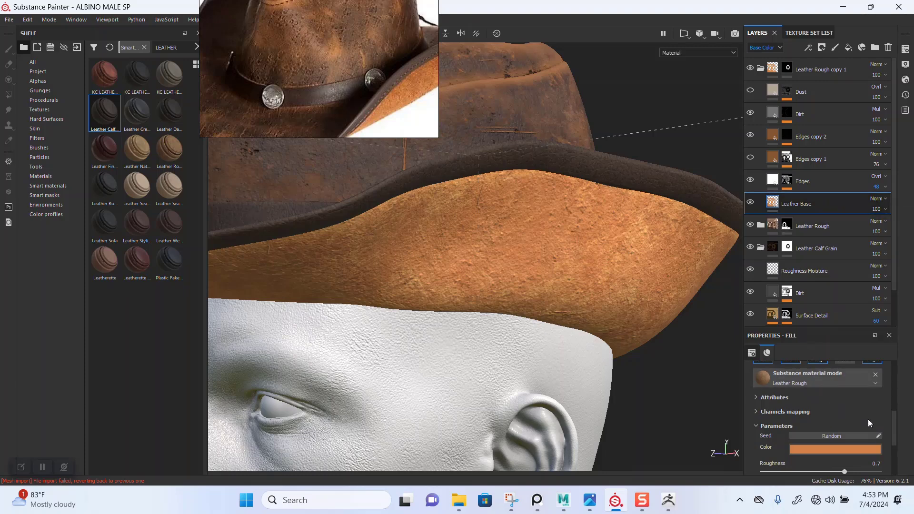
drag(892, 425, 892, 454)
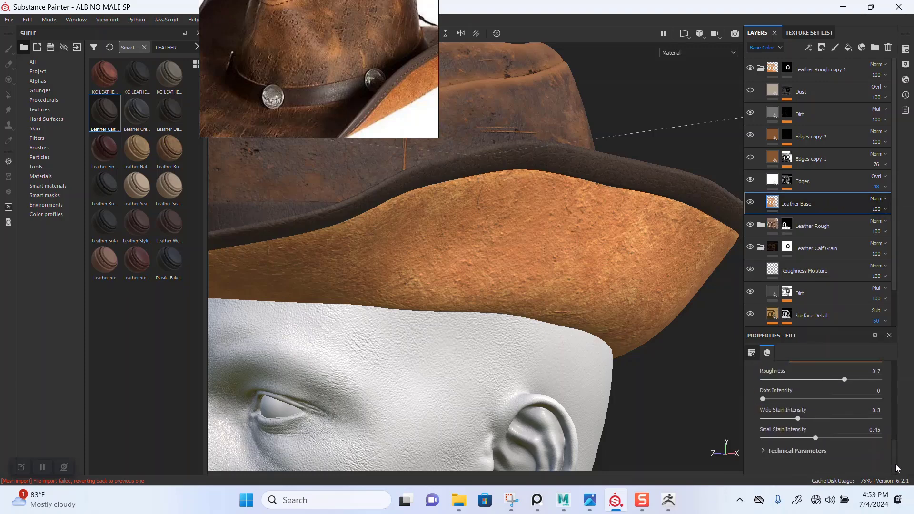
click(779, 451)
scroll(890, 455, down, 2)
mouse_move(783, 431)
mouse_down()
mouse_move(807, 430)
mouse_move(781, 434)
mouse_up()
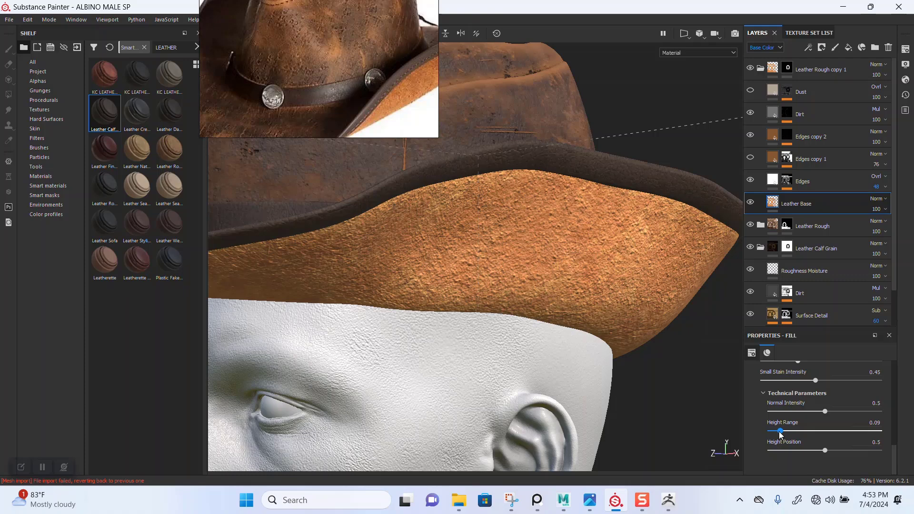
alt+right_drag(581, 351, 546, 206)
alt+drag(536, 341, 579, 316)
alt+drag(576, 351, 575, 307)
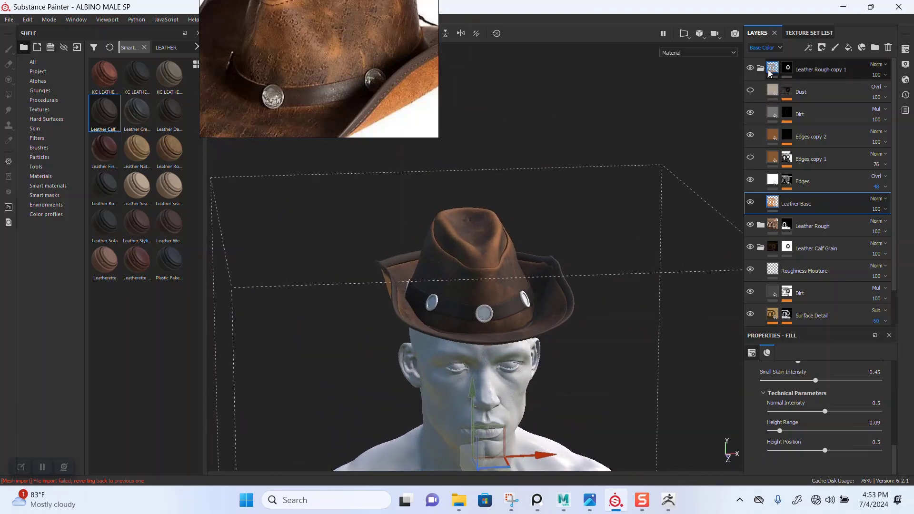
Collapse the Leather Rough copy 1 folder and inspect the whole hat from the front and side under different lighting angles.
click(770, 73)
click(760, 68)
alt+middle_drag(573, 315, 581, 284)
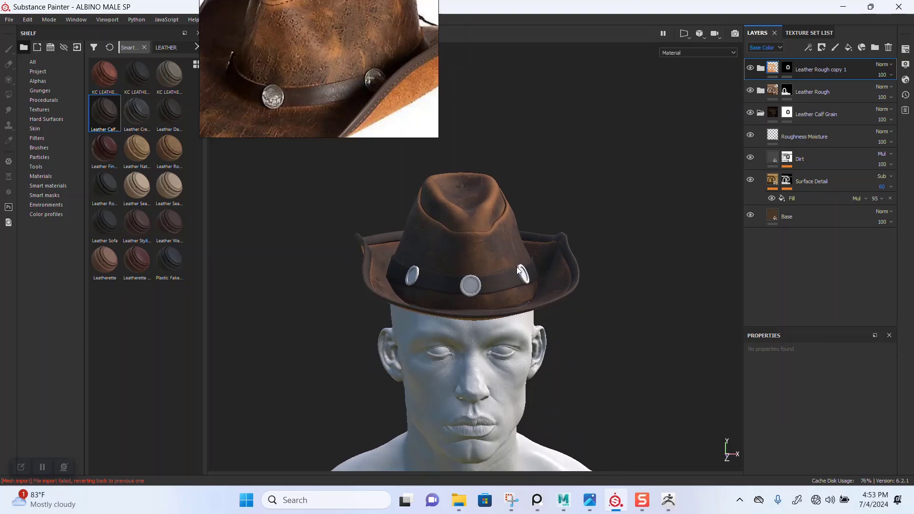
alt+drag(587, 285, 550, 315)
alt+middle_drag(548, 315, 543, 255)
alt+drag(543, 255, 514, 271)
scroll(529, 271, up, 3)
shift+right_drag(538, 281, 561, 305)
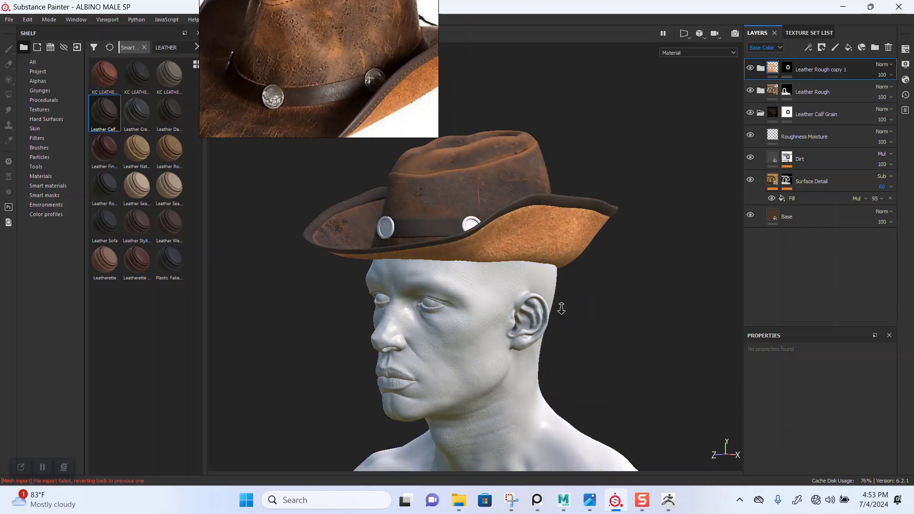
mouse_move(561, 306)
alt+mouse_down()
mouse_move(614, 285)
mouse_move(584, 306)
mouse_move(562, 290)
alt+mouse_up()
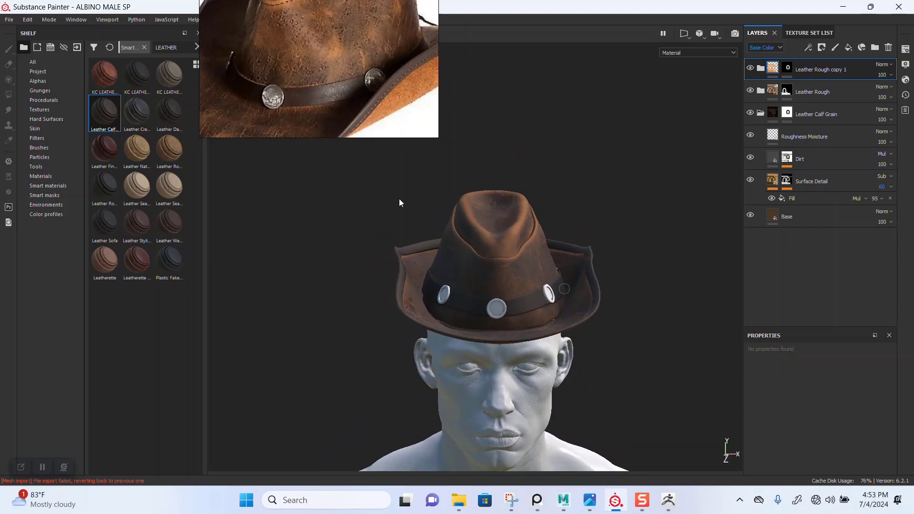
Bring the whole reference image into view and compare it with the hat's crown and brim from the front.
right_drag(327, 94, 304, 222)
middle_drag(288, 188, 279, 171)
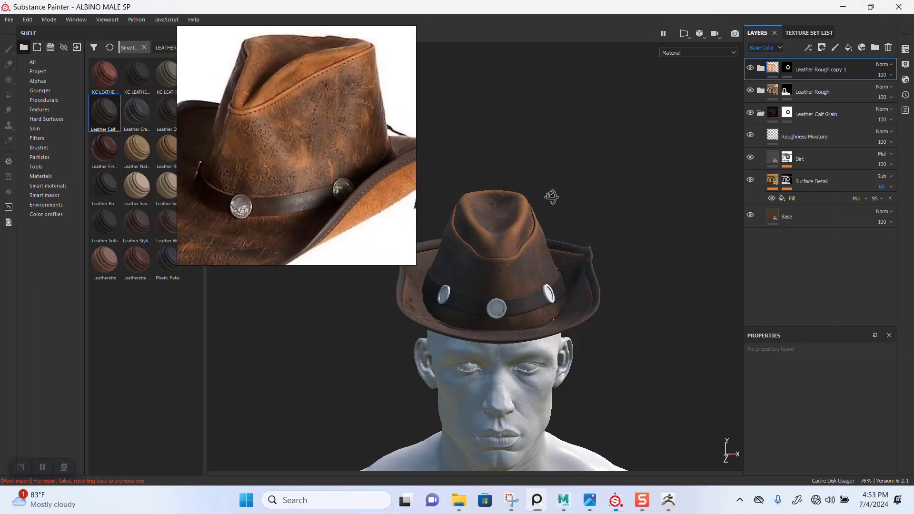
alt+drag(551, 196, 557, 215)
shift+right_drag(557, 214, 581, 217)
alt+middle_drag(538, 278, 531, 247)
alt+right_drag(530, 247, 535, 253)
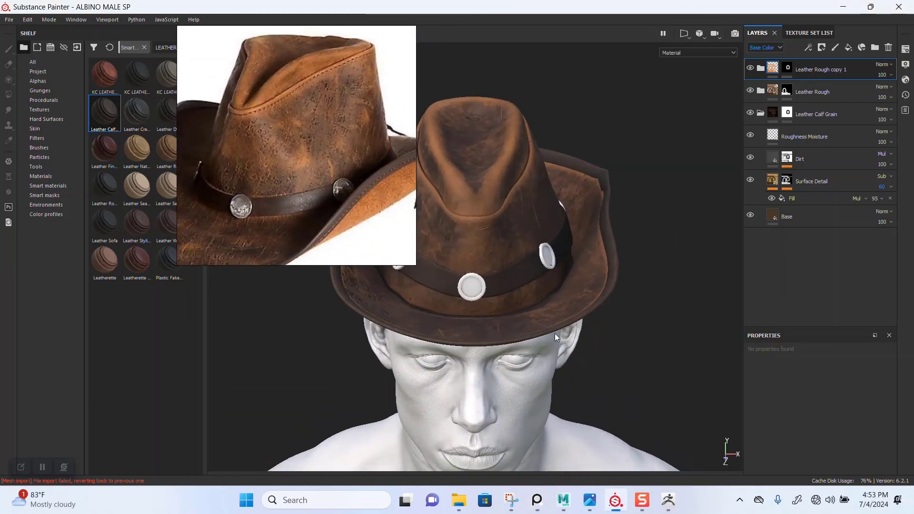
alt+drag(536, 253, 530, 291)
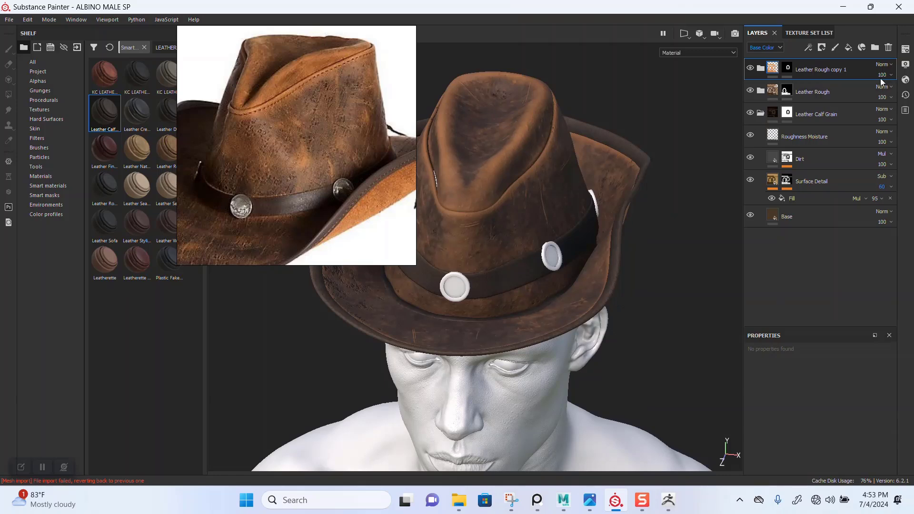
Open the display settings and browse the available environment maps without replacing Mondarrain 3.
click(907, 51)
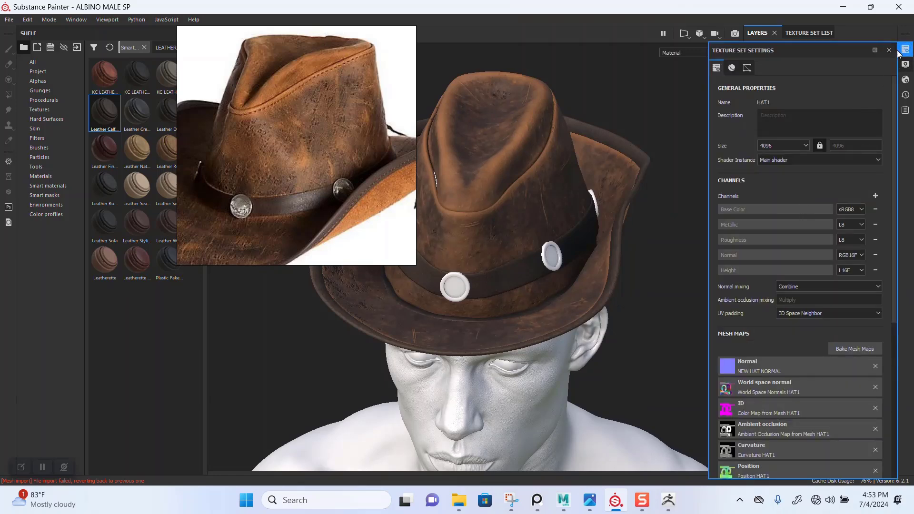
click(906, 67)
click(840, 148)
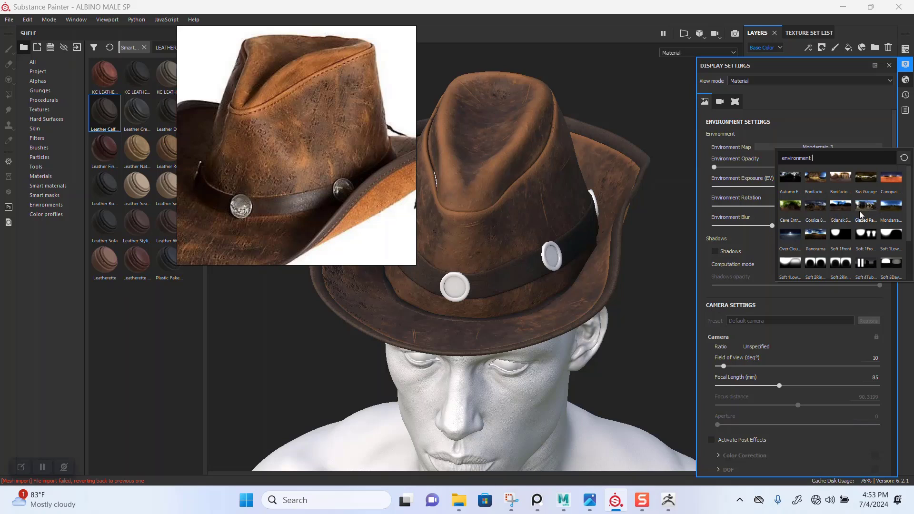
click(906, 142)
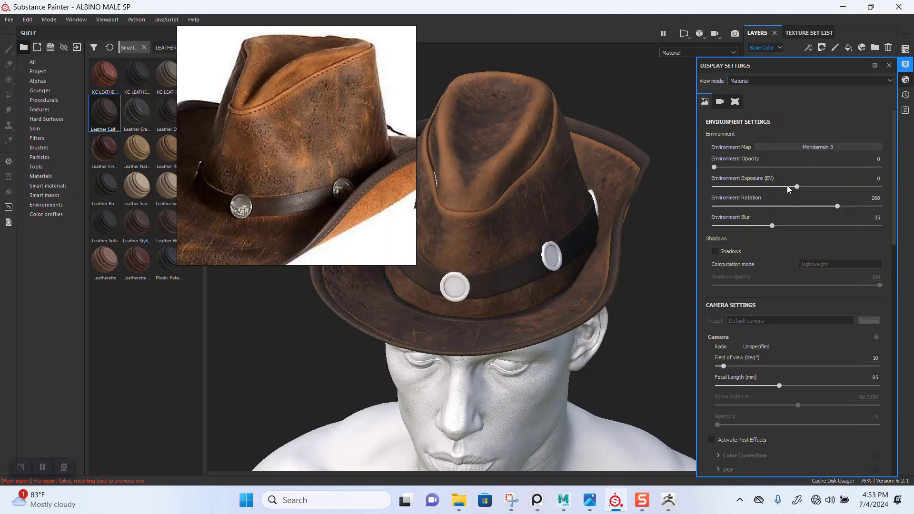
Try environment exposures of 2 and 1 EV on the hat and restore the exposure to 0.
click(888, 178)
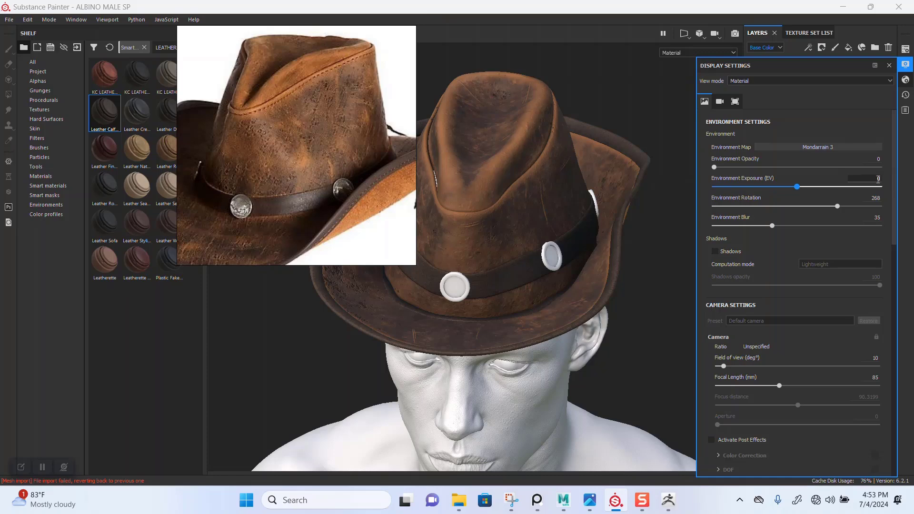
text(2)
key(Return)
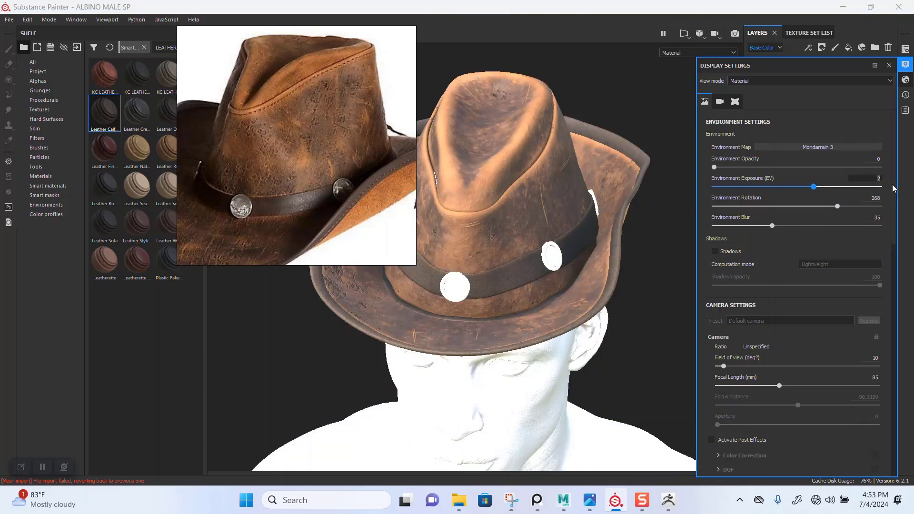
text(1)
key(Return)
scroll(561, 298, down, 1)
mouse_move(561, 298)
alt+mouse_down()
mouse_move(540, 310)
mouse_move(564, 285)
mouse_move(571, 295)
alt+mouse_up()
click(863, 179)
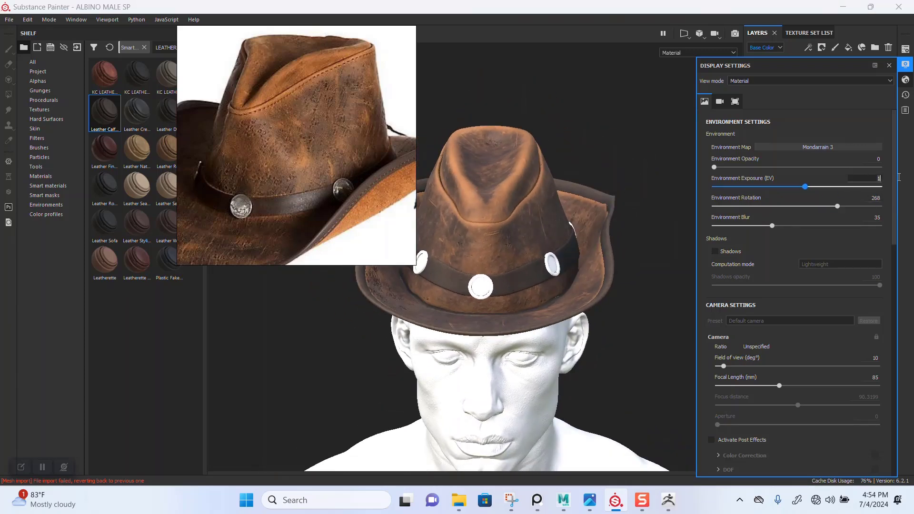
text(0)
key(Return)
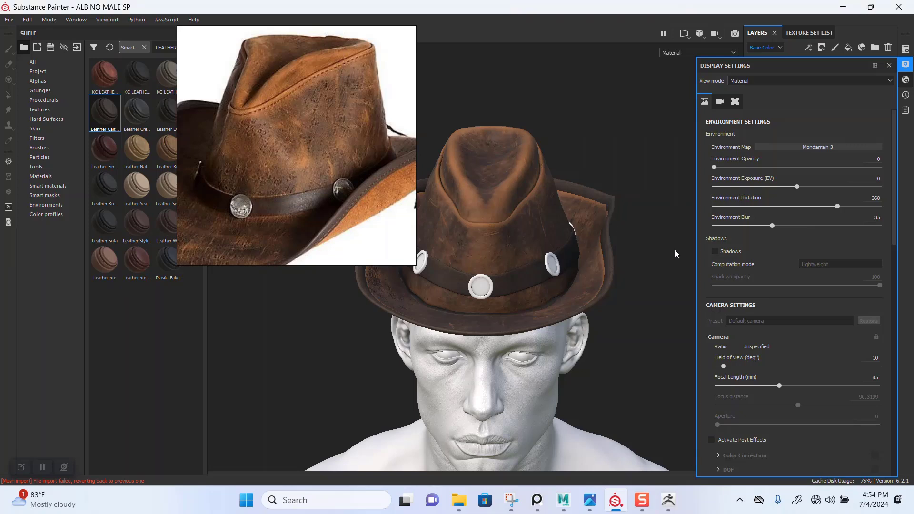
Enable viewport shadows in the display settings and move the reference image clear of the hat.
click(712, 251)
click(715, 251)
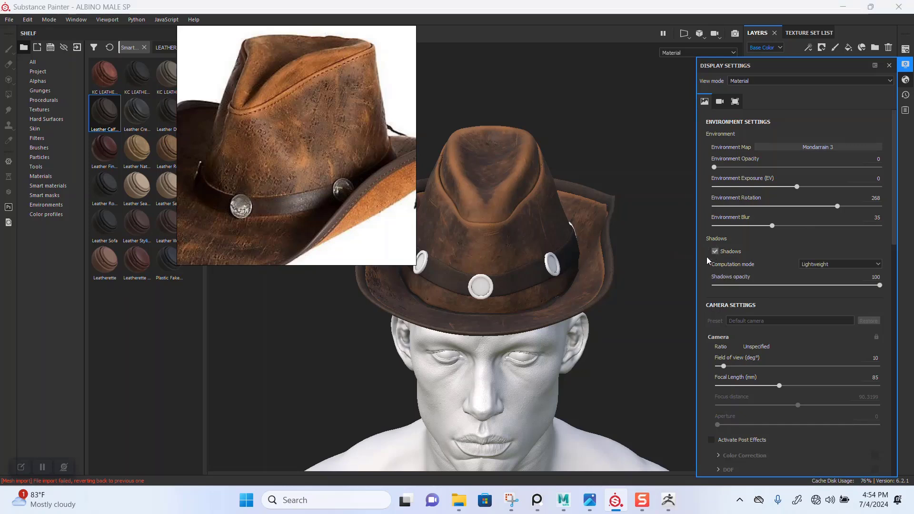
right_drag(348, 223, 204, 223)
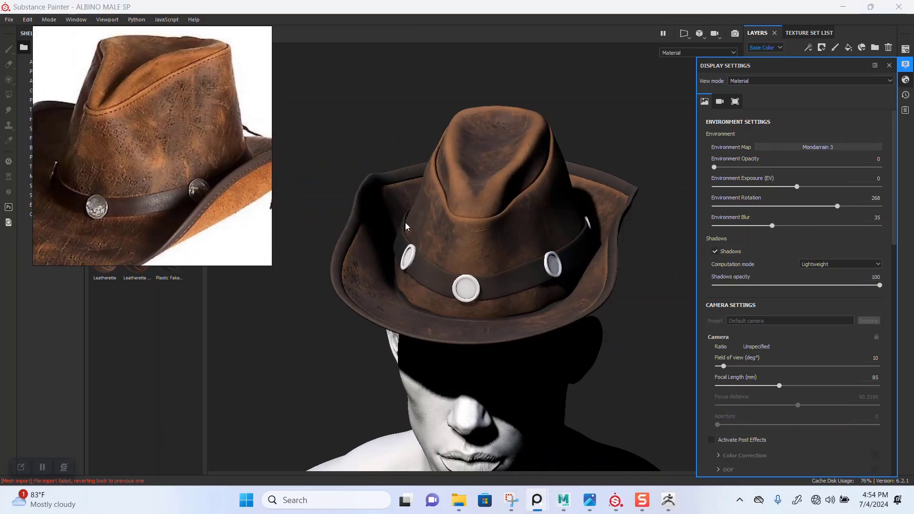
Rotate the environment lighting to about 295, check the shadowed hat from the front and above, and close the display settings.
scroll(447, 220, down, 1)
shift+right_drag(536, 221, 443, 247)
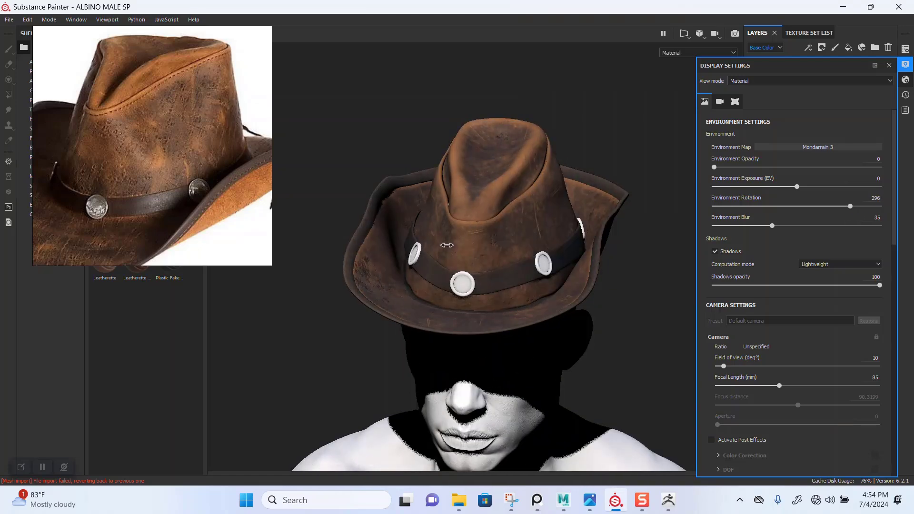
alt+drag(476, 255, 490, 282)
alt+right_drag(490, 282, 488, 255)
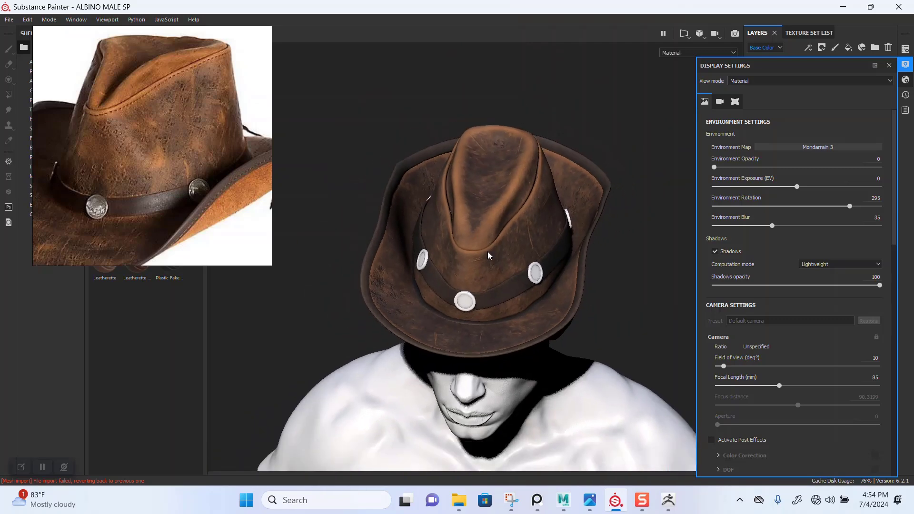
alt+drag(489, 255, 519, 234)
click(889, 65)
Collapse the Leather Calf Grain folder and hide the Leather Rough folder while viewing the hatband up close.
alt+drag(615, 169, 586, 171)
alt+right_drag(586, 168, 537, 251)
alt+right_drag(548, 203, 559, 318)
alt+middle_drag(518, 218, 552, 184)
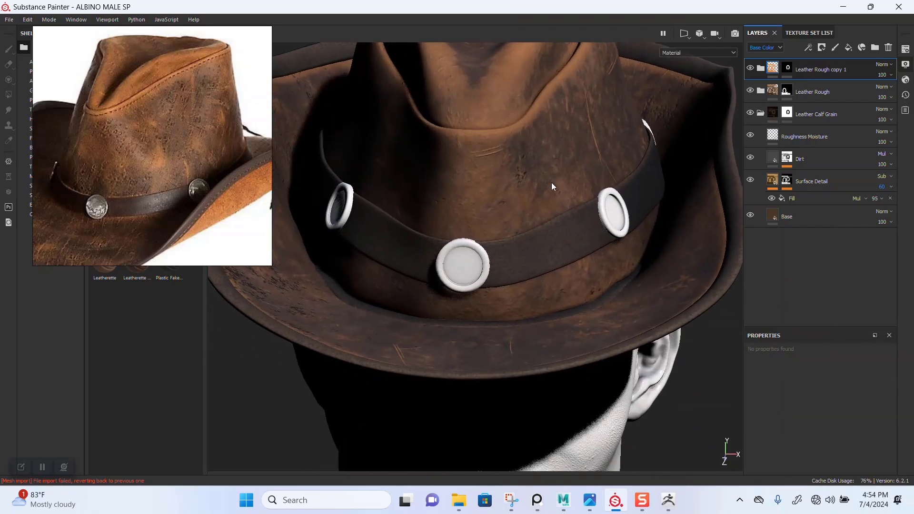
alt+right_drag(552, 184, 565, 240)
mouse_move(565, 240)
alt+mouse_down()
mouse_move(557, 259)
mouse_move(572, 241)
alt+mouse_up()
click(761, 114)
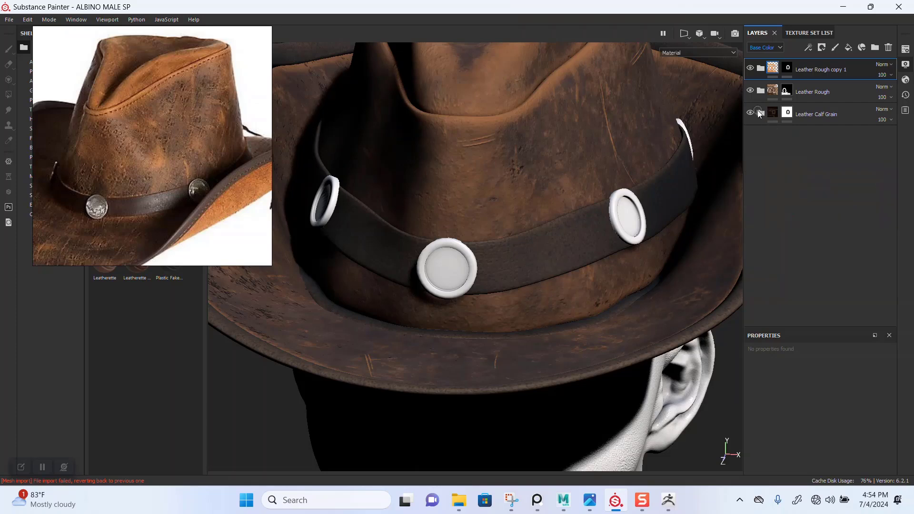
click(751, 92)
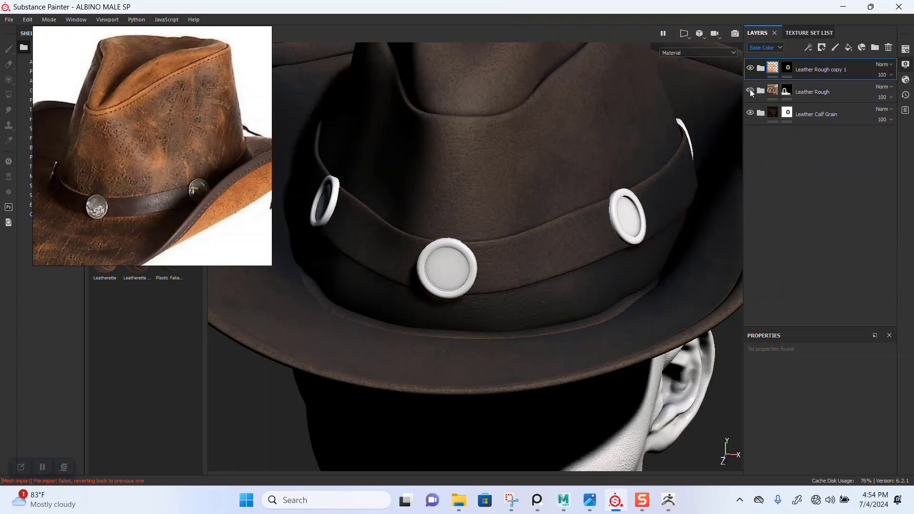
Turn the Leather Rough folder back on and compare the hat with Leather Calf Grain toggled off and on.
click(751, 91)
click(751, 92)
click(751, 91)
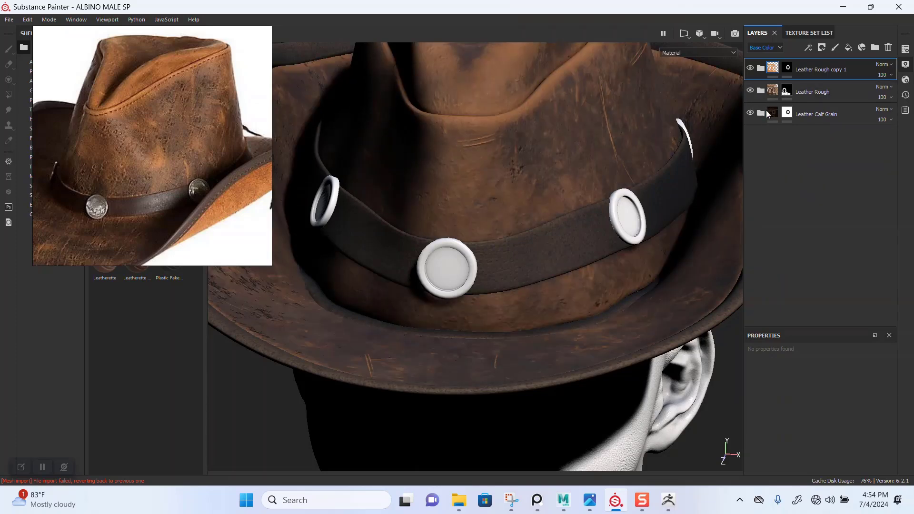
click(750, 114)
click(750, 114)
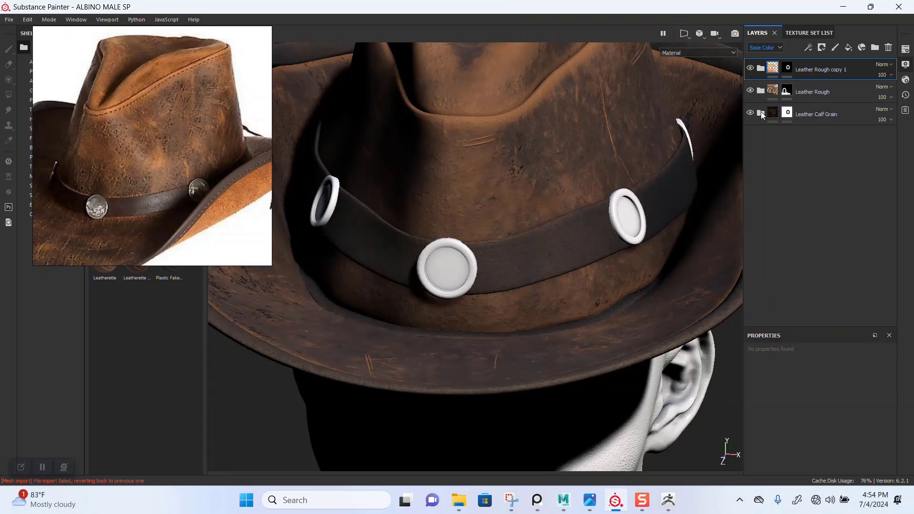
Expand the Leather Calf Grain folder and set its Base layer's roughness to about 0.55, checking it under rotated lighting.
click(761, 114)
click(794, 216)
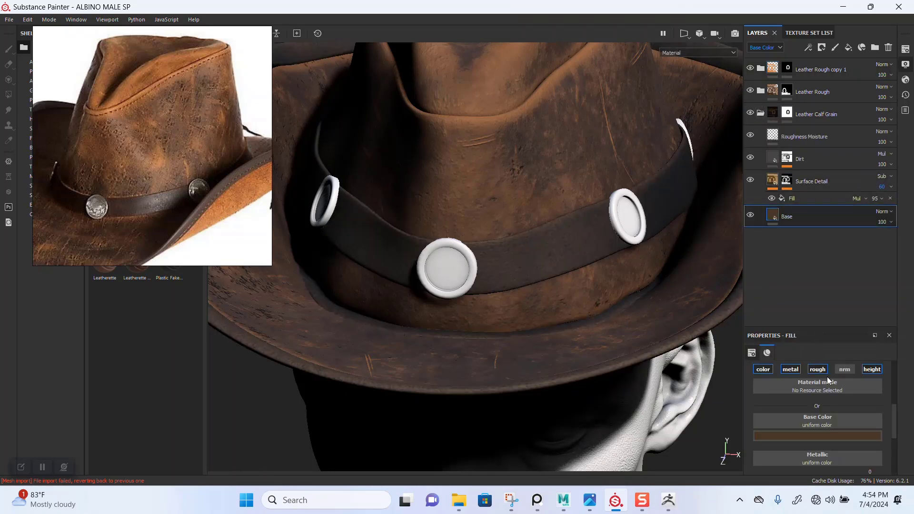
scroll(893, 453, down, 2)
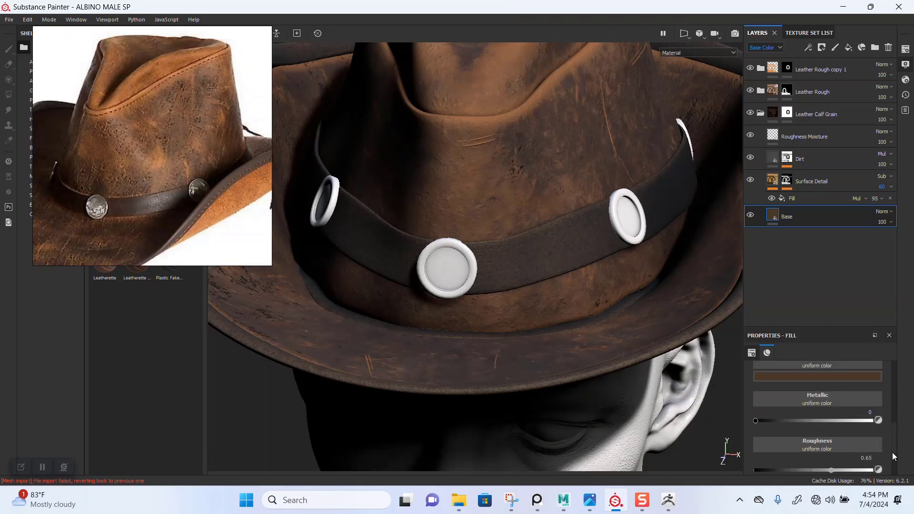
drag(823, 465, 788, 465)
mouse_move(586, 300)
shift+right_down()
mouse_move(554, 300)
mouse_move(591, 299)
shift+right_up()
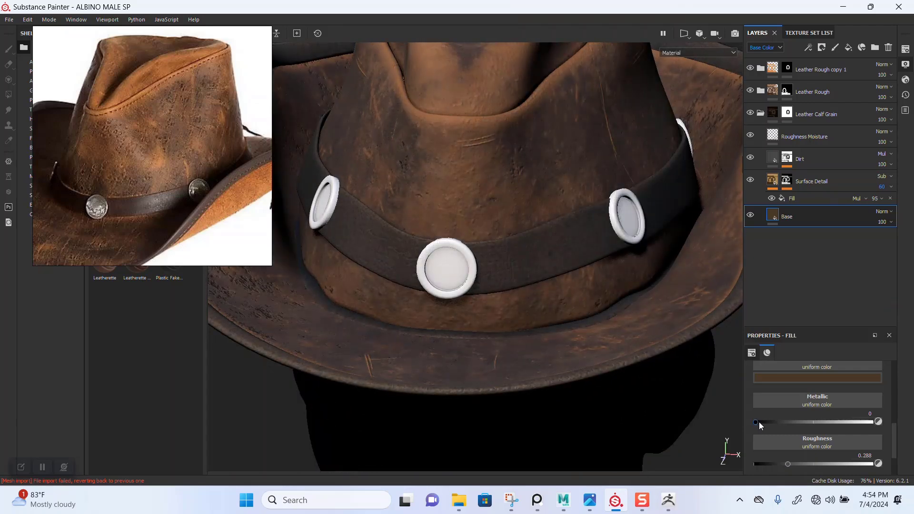
drag(808, 462, 819, 463)
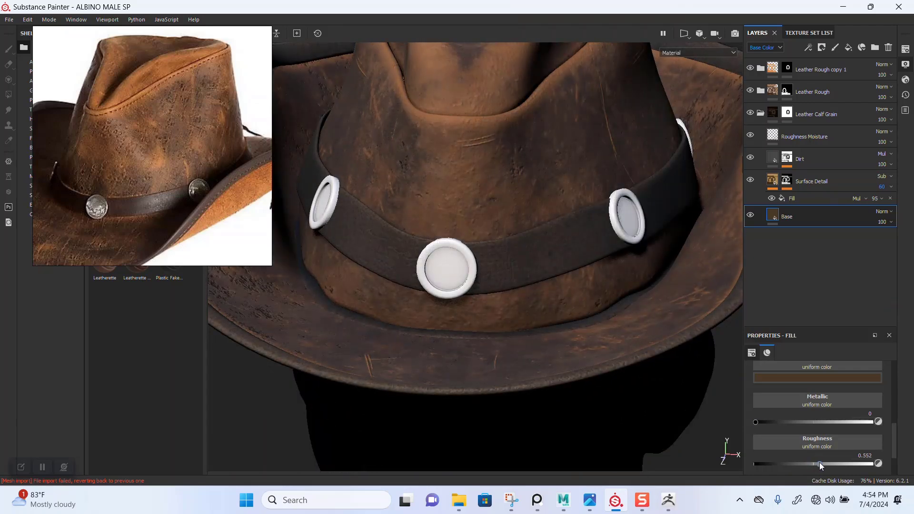
Set the Surface Detail layer's roughness to about 0.21 and check the hatband's sheen from several angles under rotated lighting.
click(764, 180)
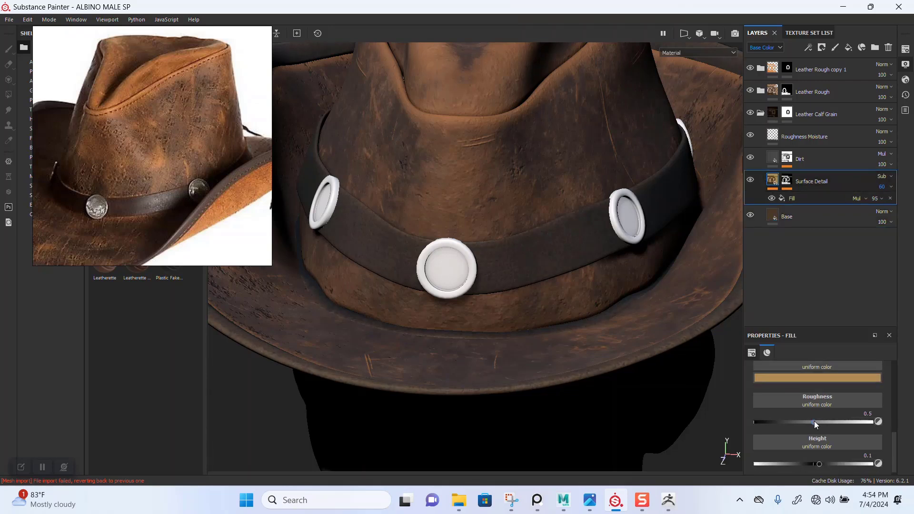
mouse_move(814, 422)
mouse_down()
mouse_move(779, 424)
mouse_move(798, 425)
mouse_up()
mouse_move(581, 338)
shift+right_down()
mouse_move(513, 323)
mouse_move(526, 323)
mouse_move(520, 330)
shift+right_up()
click(777, 421)
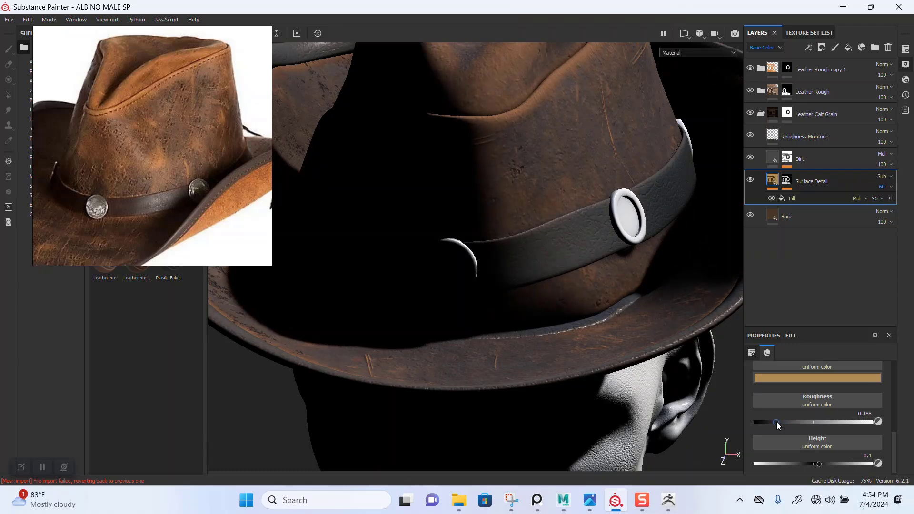
drag(778, 422, 779, 422)
shift+right_drag(619, 342, 574, 322)
scroll(578, 202, down, 5)
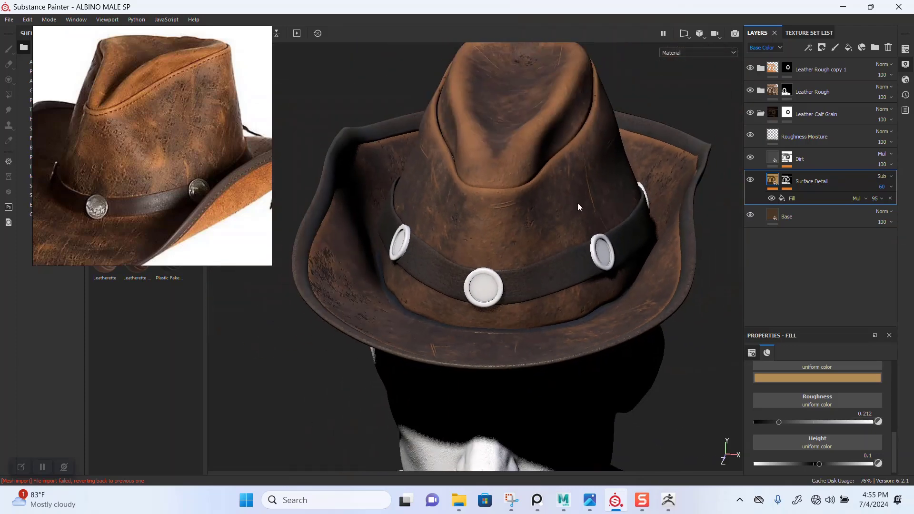
alt+drag(581, 235, 570, 329)
alt+right_drag(570, 329, 569, 333)
alt+drag(570, 332, 601, 313)
shift+right_drag(602, 314, 570, 313)
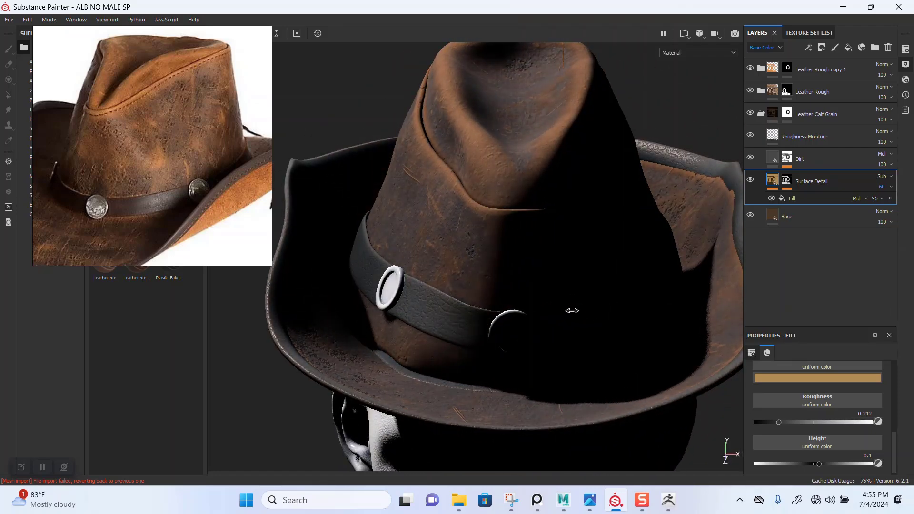
Expand the Leather Rough folder and set its Leather Base layer's roughness to 0.38.
click(760, 68)
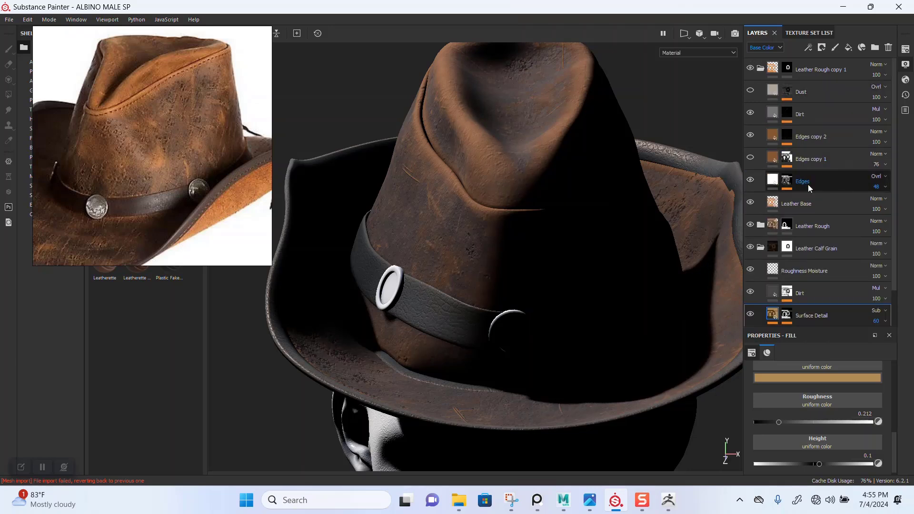
click(761, 68)
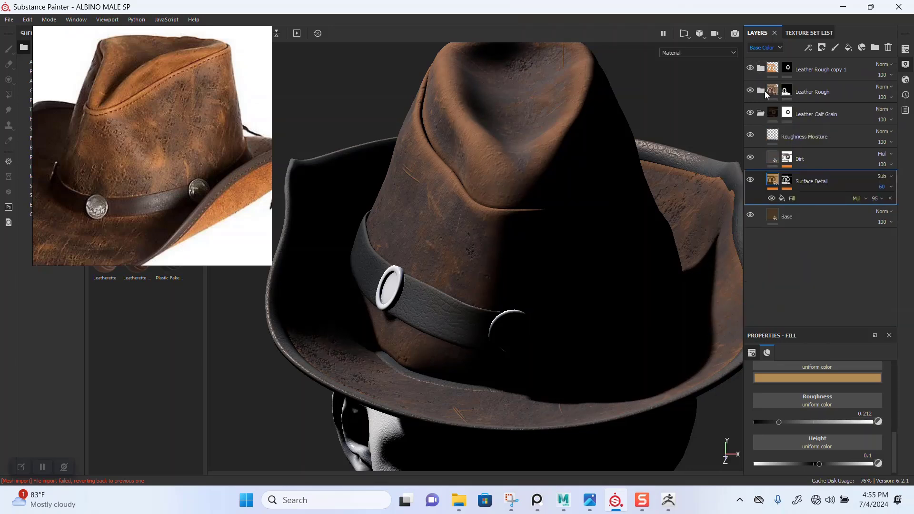
click(761, 91)
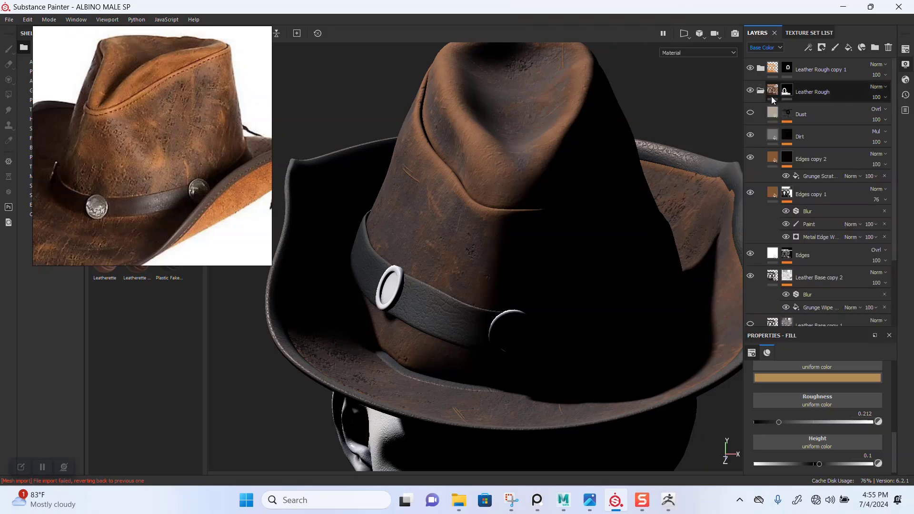
scroll(894, 216, down, 3)
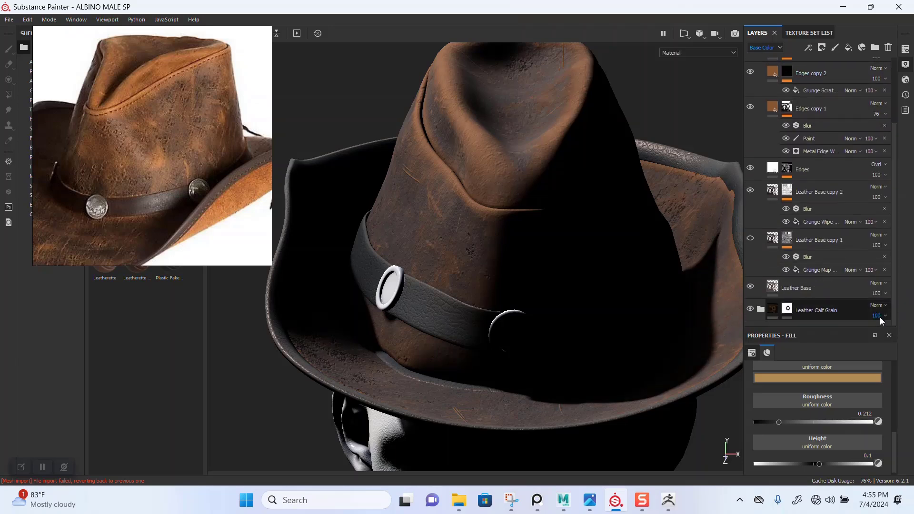
click(838, 289)
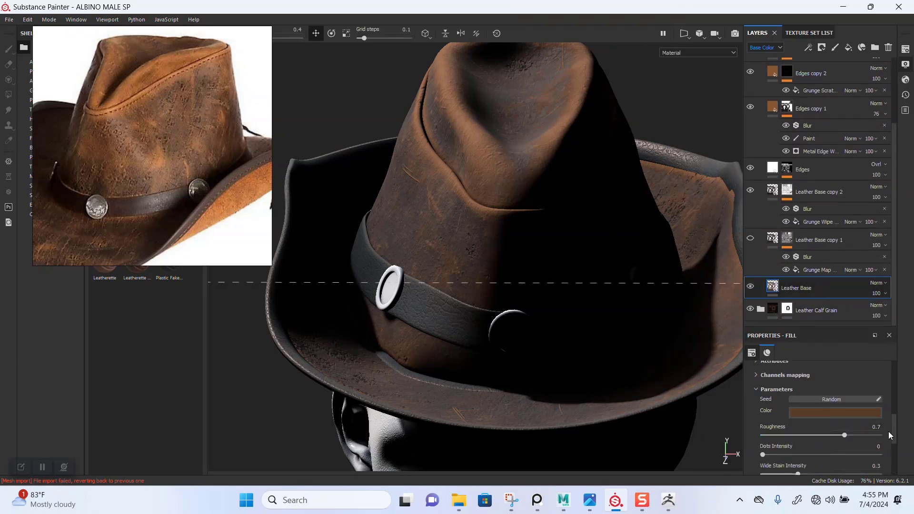
mouse_move(893, 431)
mouse_down()
mouse_move(893, 405)
mouse_move(896, 433)
mouse_up()
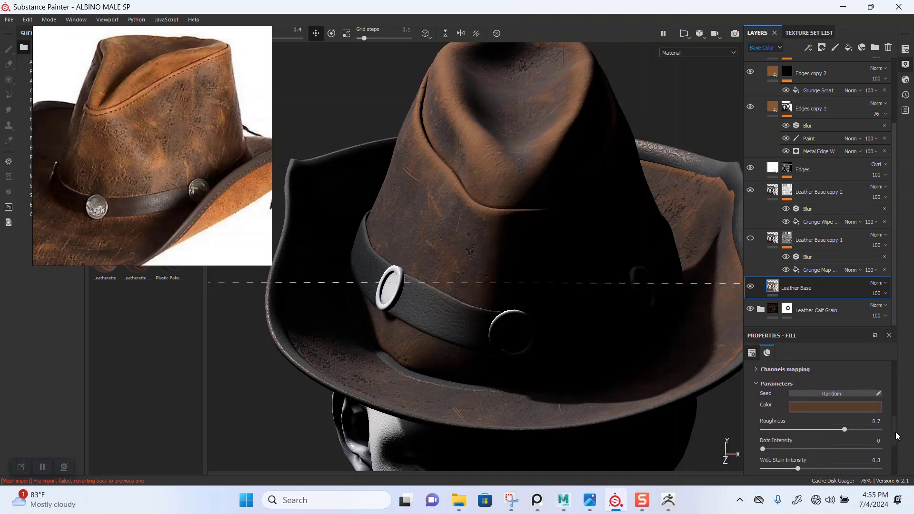
click(804, 428)
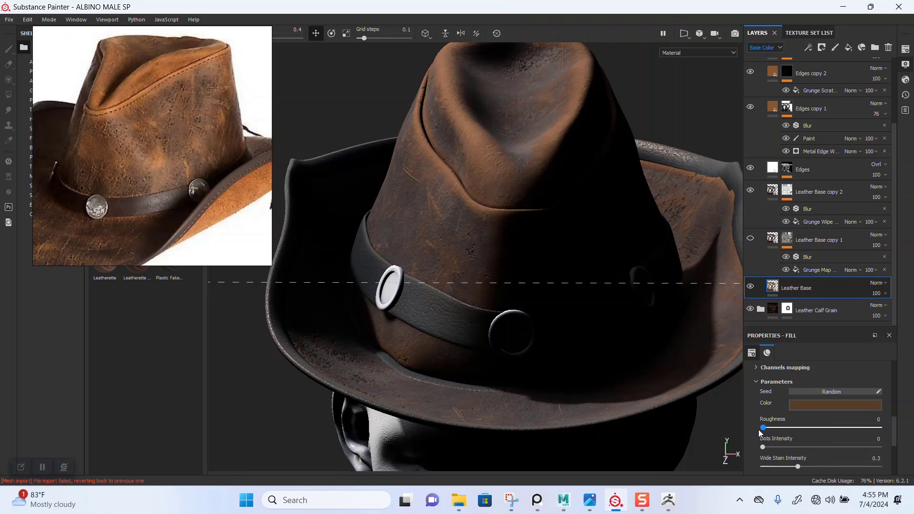
click(774, 428)
click(801, 428)
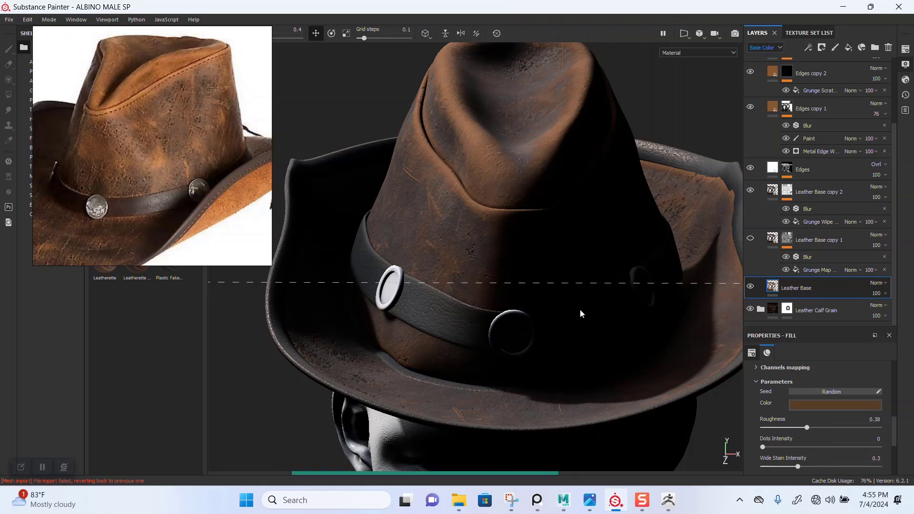
mouse_move(553, 270)
shift+right_down()
mouse_move(524, 261)
mouse_move(564, 271)
shift+right_up()
Set the Edges copy 2 layer's roughness to 1 and toggle the layer off and on to compare its scratches.
drag(896, 184, 887, 112)
click(773, 157)
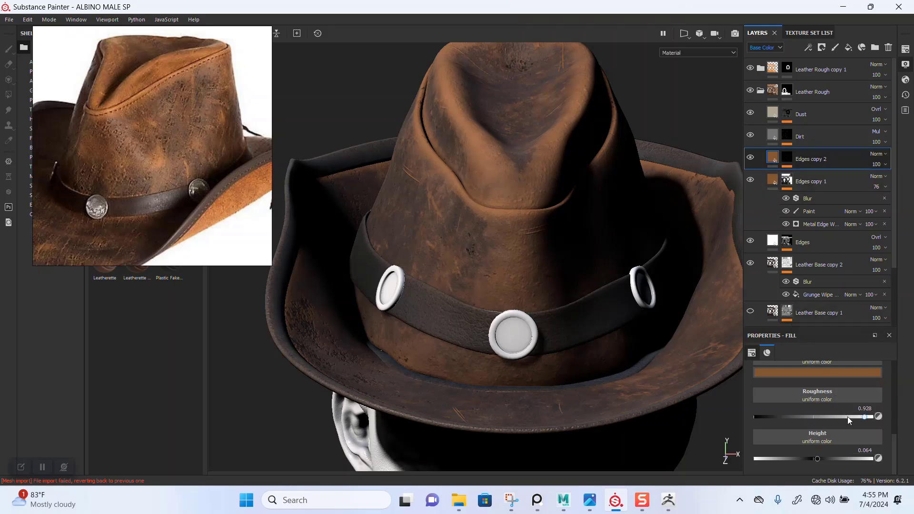
mouse_move(831, 422)
mouse_down()
mouse_move(741, 416)
mouse_move(877, 412)
mouse_up()
alt+drag(537, 227, 603, 144)
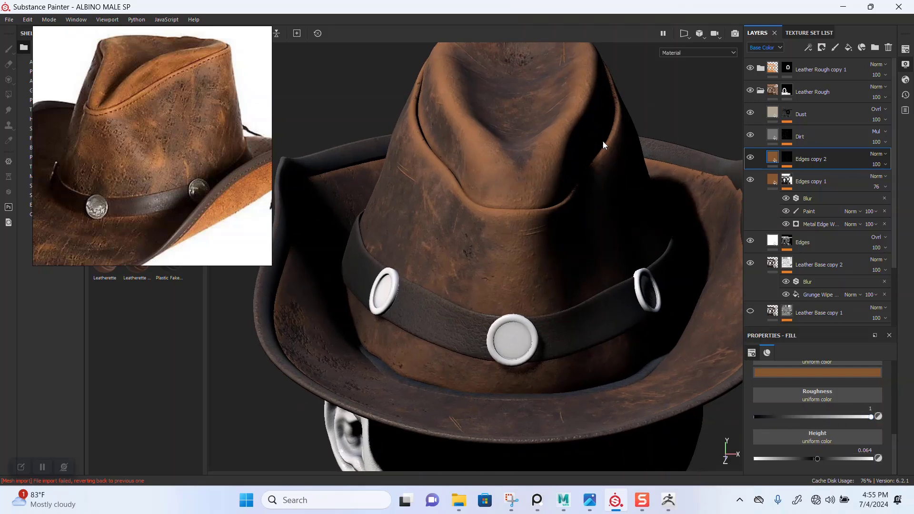
click(749, 158)
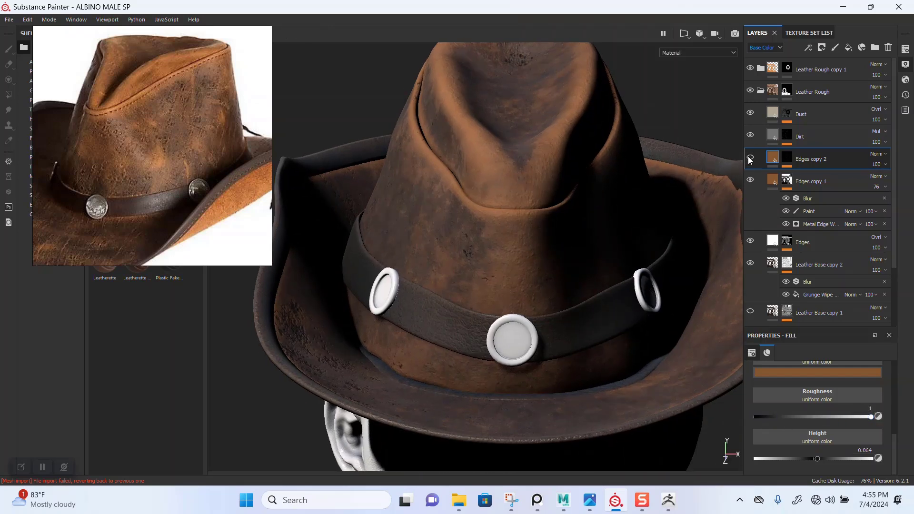
click(748, 158)
Toggle the Edges copy 1 layer to compare it, and set its roughness to about 0.39 under rotated lighting.
click(750, 181)
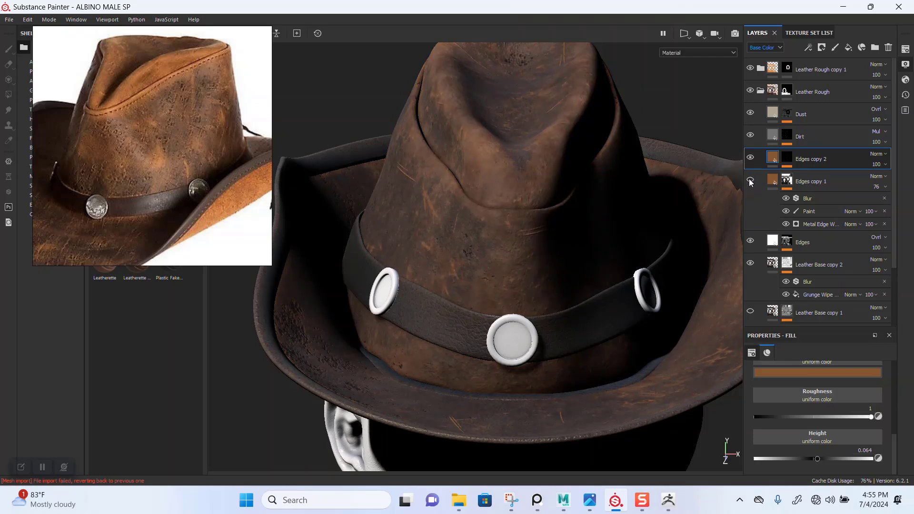
click(750, 181)
click(790, 182)
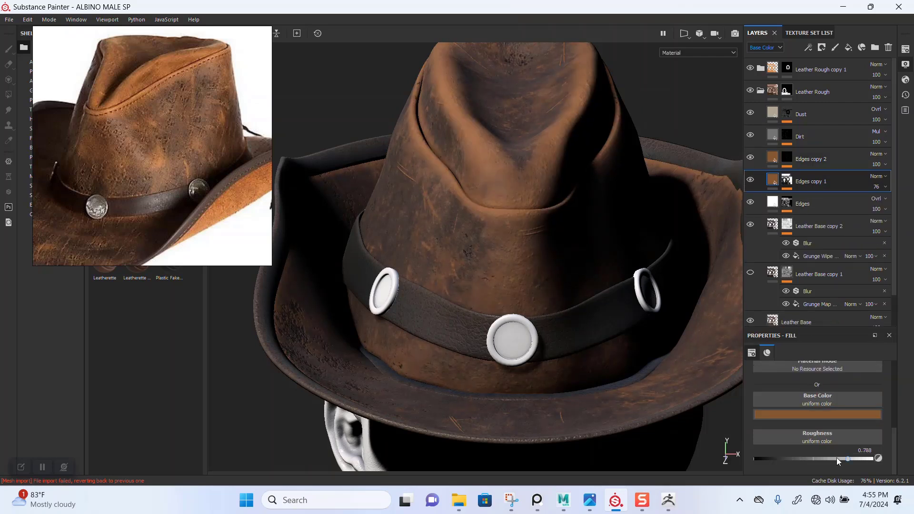
drag(785, 459, 770, 460)
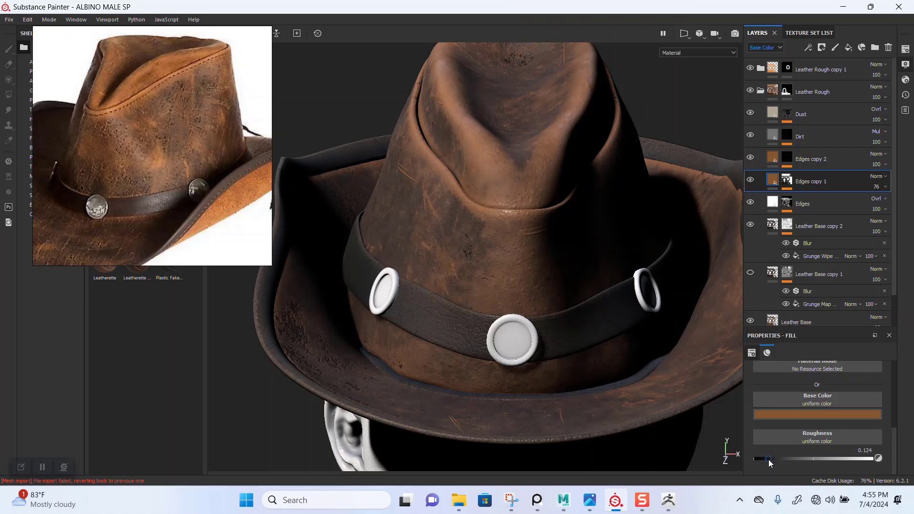
shift+right_drag(597, 332, 737, 420)
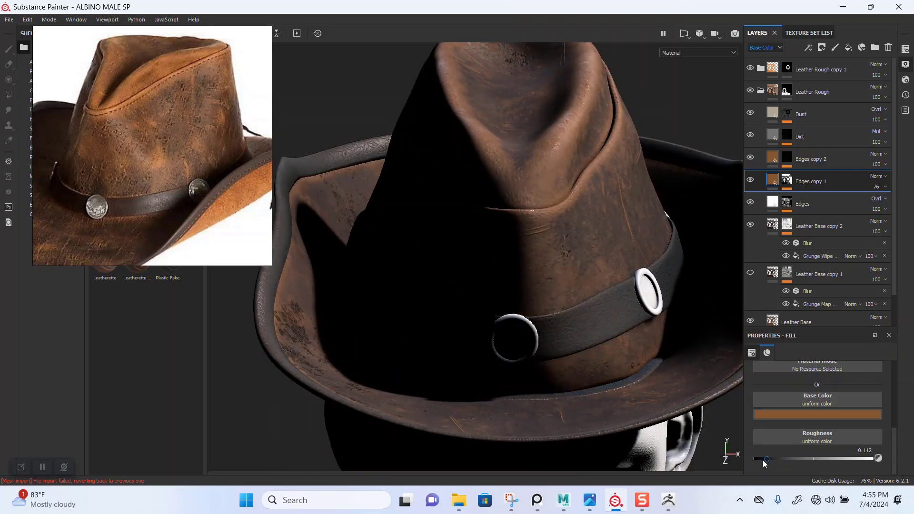
drag(804, 460, 800, 462)
alt+drag(611, 349, 583, 298)
shift+right_drag(583, 298, 559, 304)
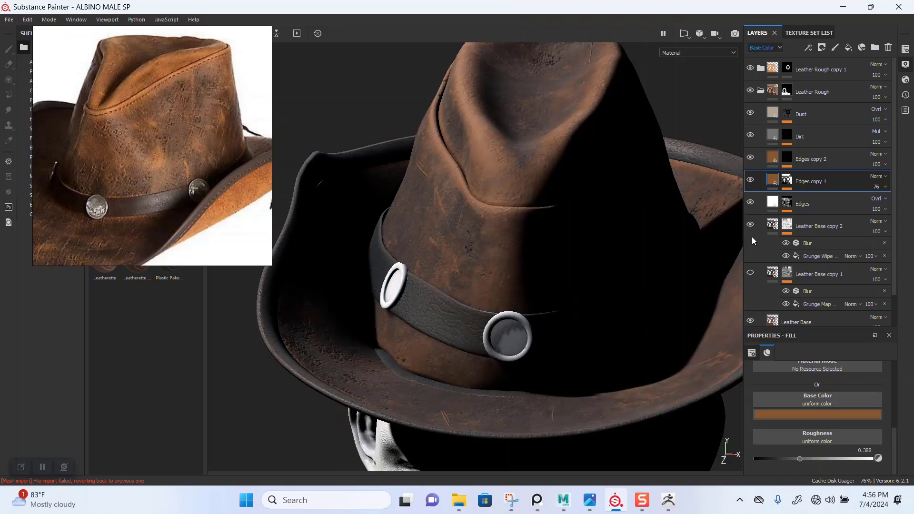
Toggle the Edges layer to compare it, and set its roughness to about 0.48 while checking the crown's highlights.
click(750, 203)
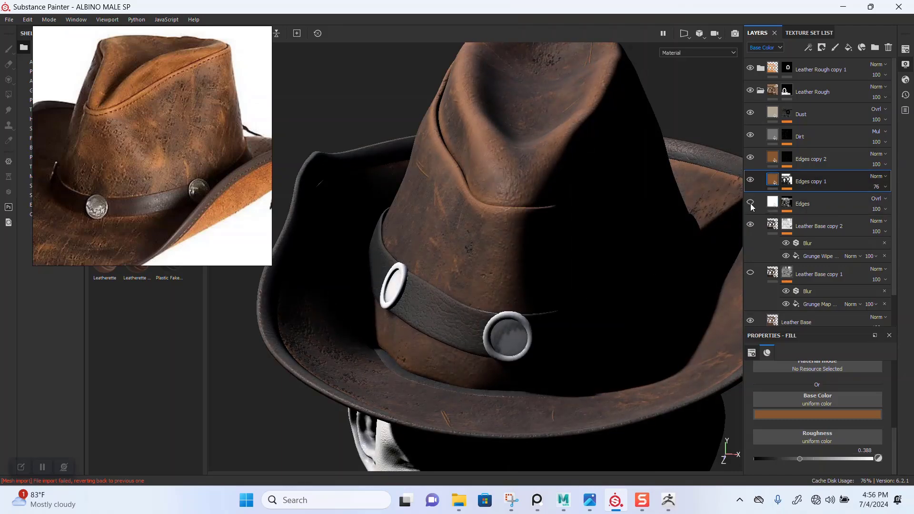
click(750, 204)
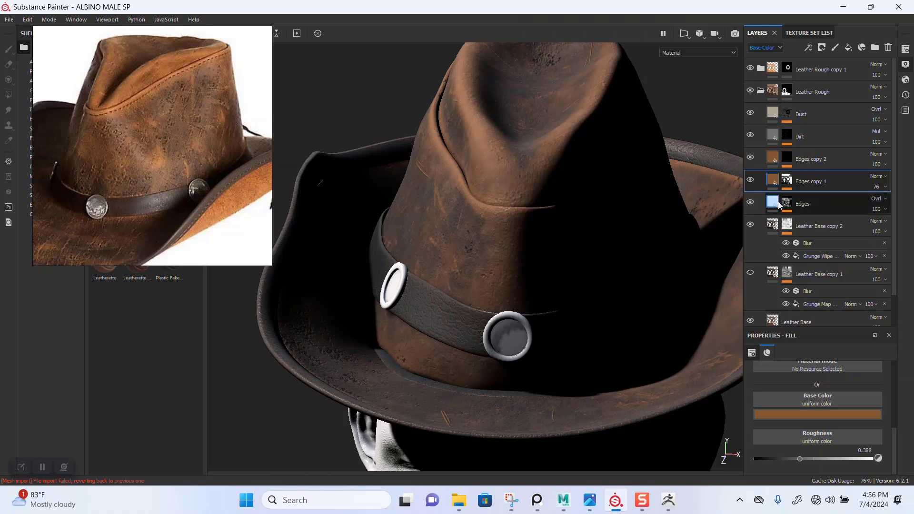
click(779, 205)
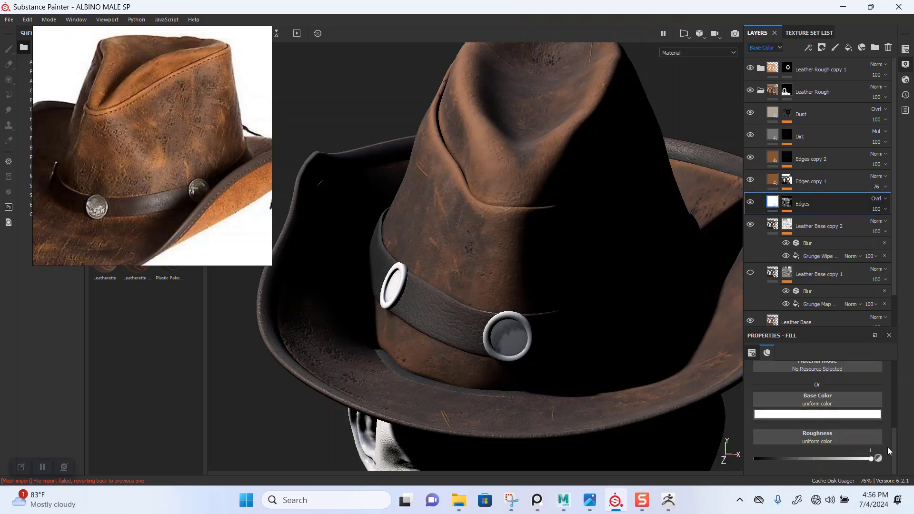
mouse_move(809, 460)
mouse_down()
mouse_move(796, 460)
mouse_move(810, 459)
mouse_up()
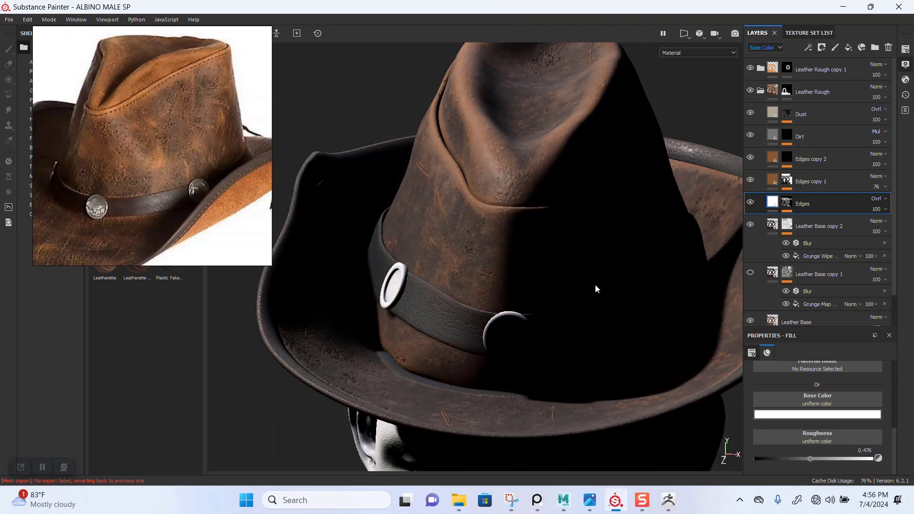
shift+right_drag(595, 286, 569, 294)
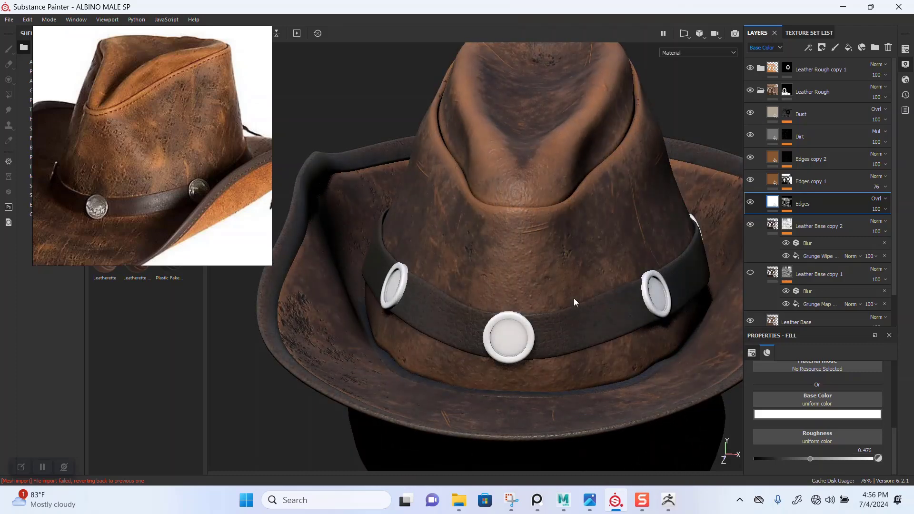
Review the whole hat on the head from the front, save the project, and check it under rotated lighting.
scroll(573, 298, down, 10)
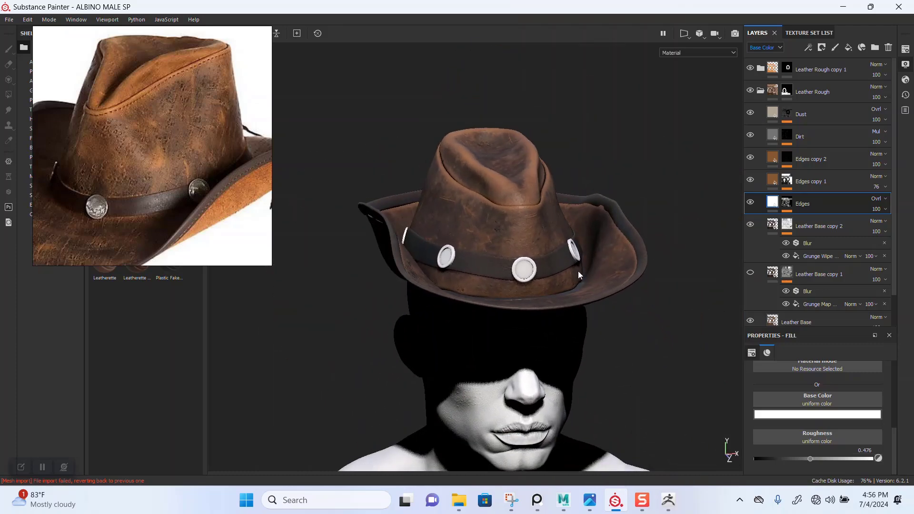
mouse_move(579, 271)
alt+mouse_down()
mouse_move(546, 289)
mouse_move(554, 299)
mouse_move(522, 276)
alt+mouse_up()
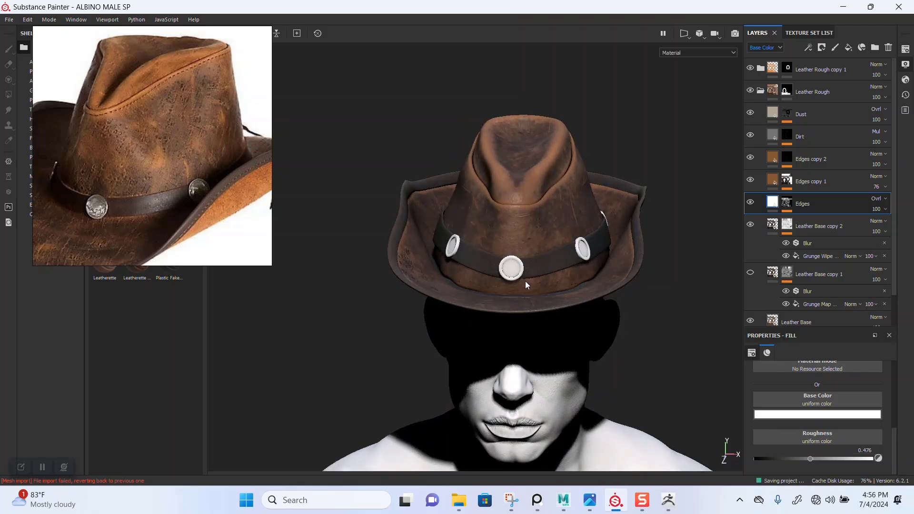
key(ctrl+s)
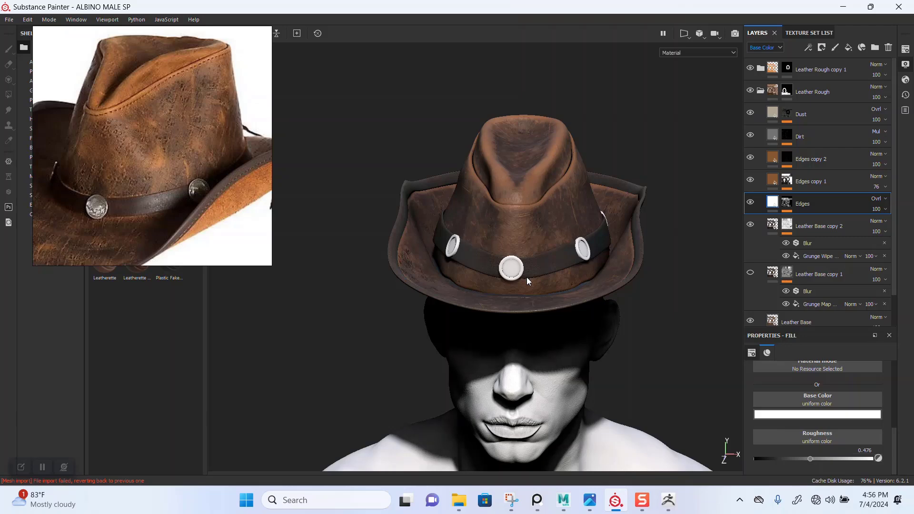
shift+right_drag(527, 277, 407, 210)
scroll(518, 272, down, 2)
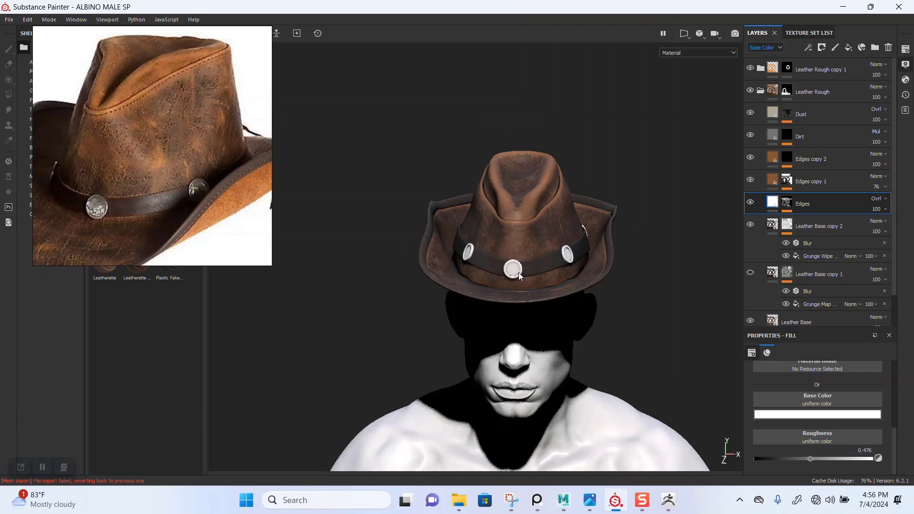
Switch to the texture set of the white buttons on the hatband and delete its default layer.
scroll(519, 273, up, 6)
scroll(519, 274, up, 2)
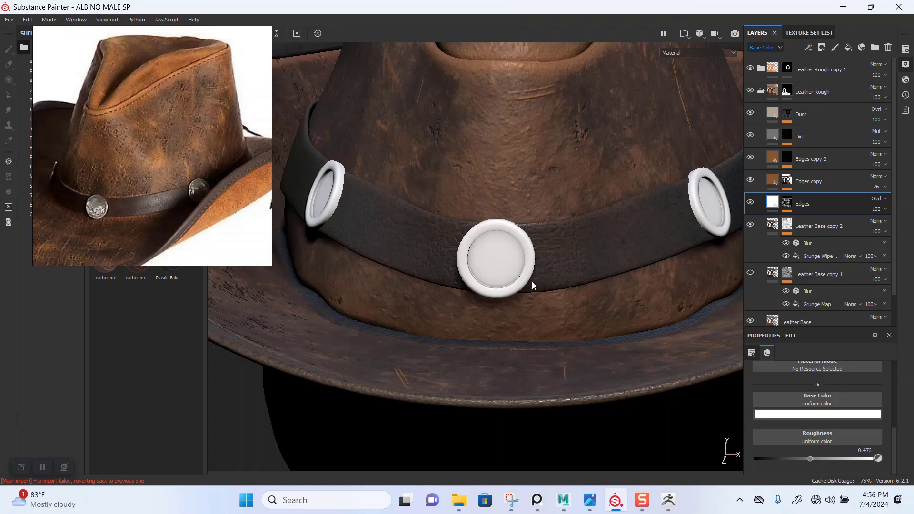
click(42, 469)
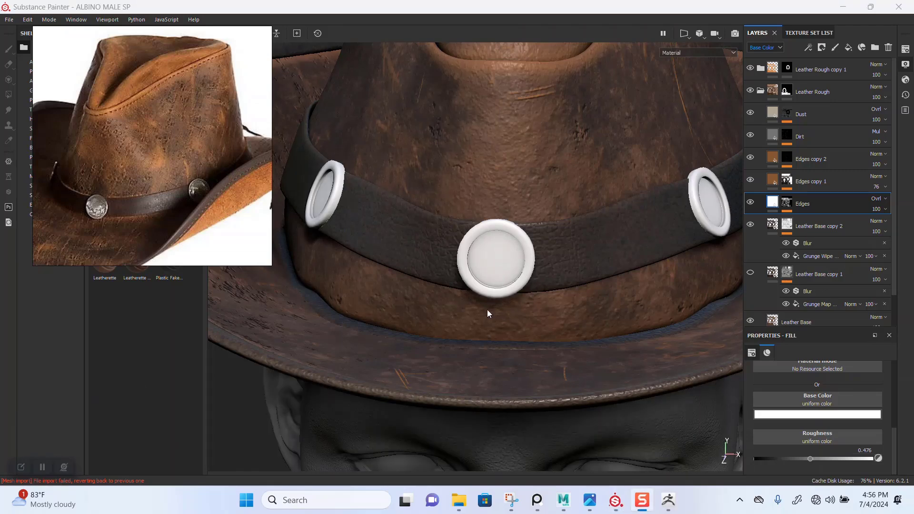
alt+right_drag(519, 320, 488, 242)
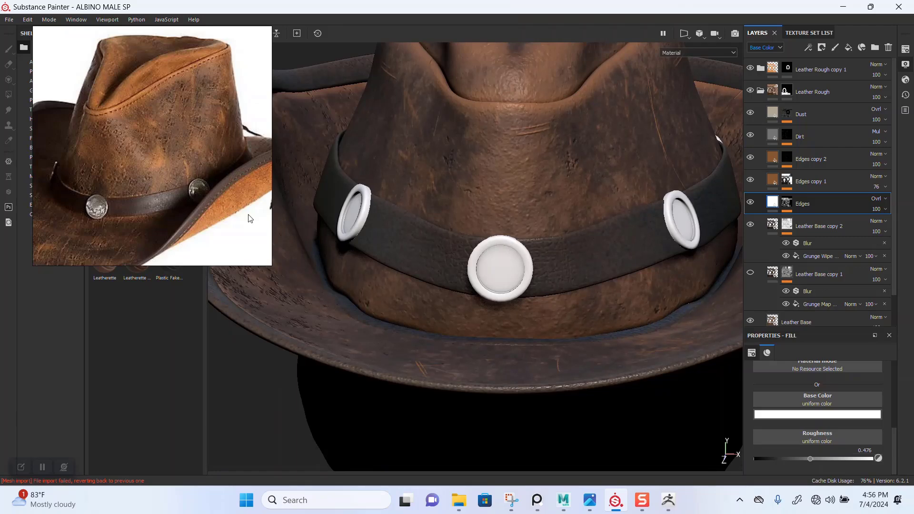
scroll(499, 274, down, 2)
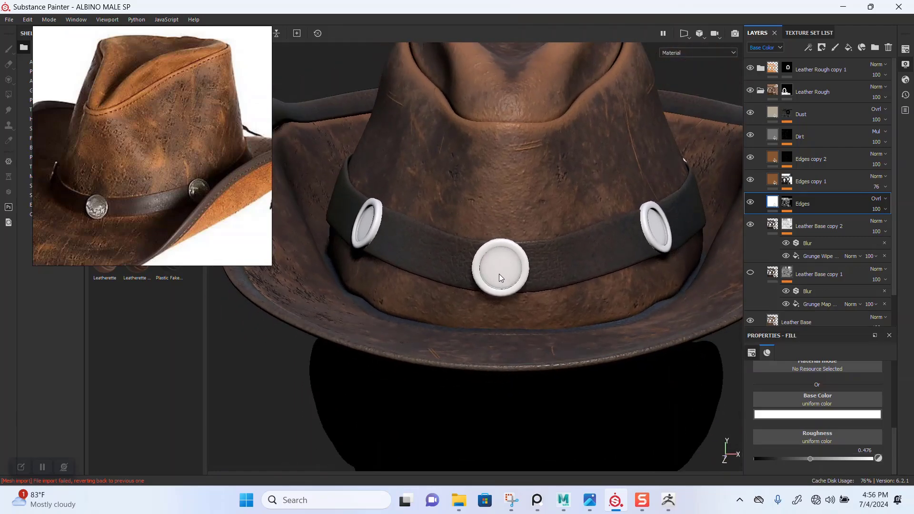
ctrl+alt+right_click(499, 273)
key(Delete)
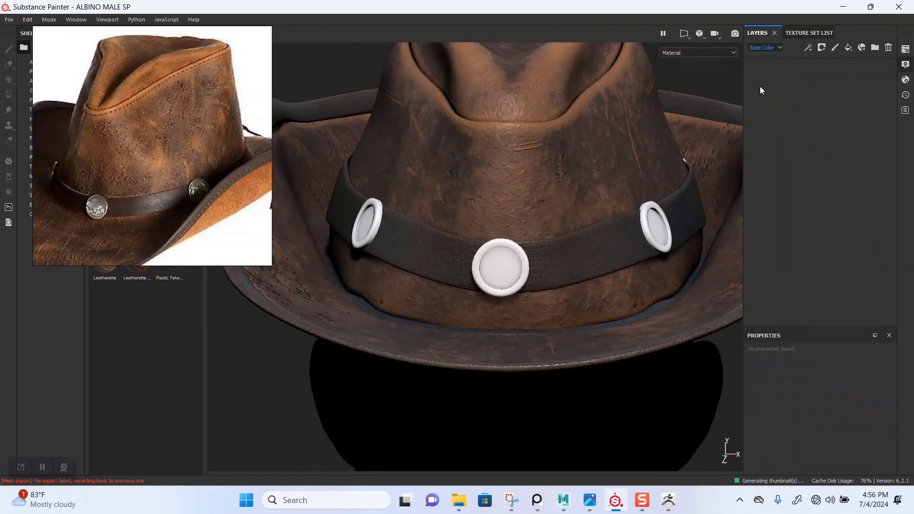
Move the reference image off the material shelf and search the smart materials for METAL.
drag(215, 139, 784, 181)
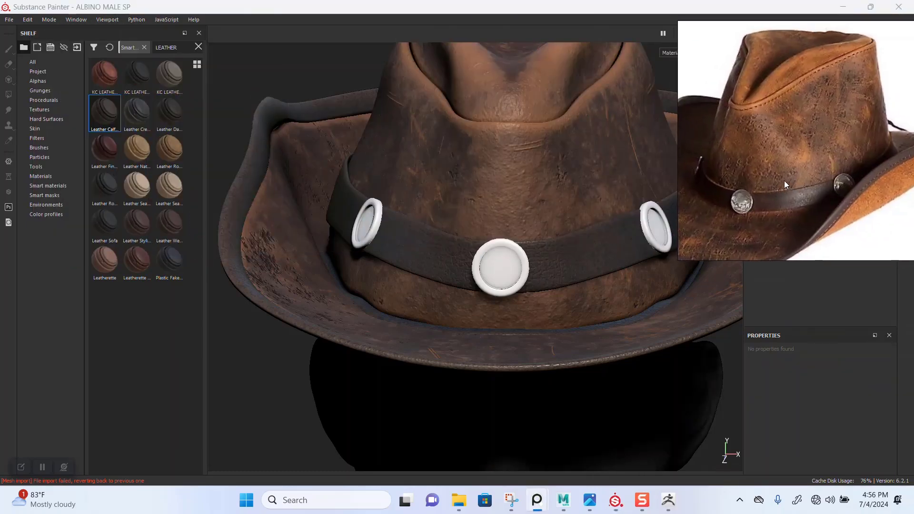
scroll(455, 286, down, 1)
alt+drag(428, 247, 449, 243)
alt+middle_drag(447, 246, 419, 280)
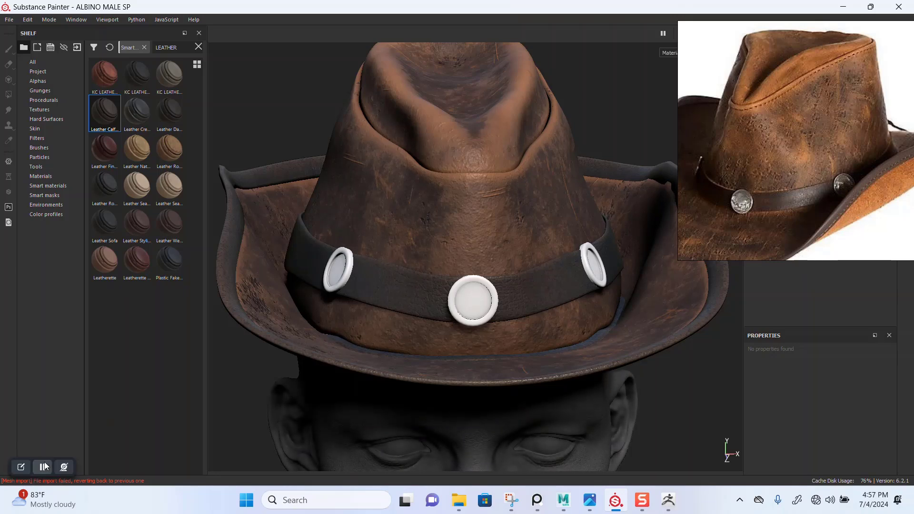
double_click(185, 48)
text(M)
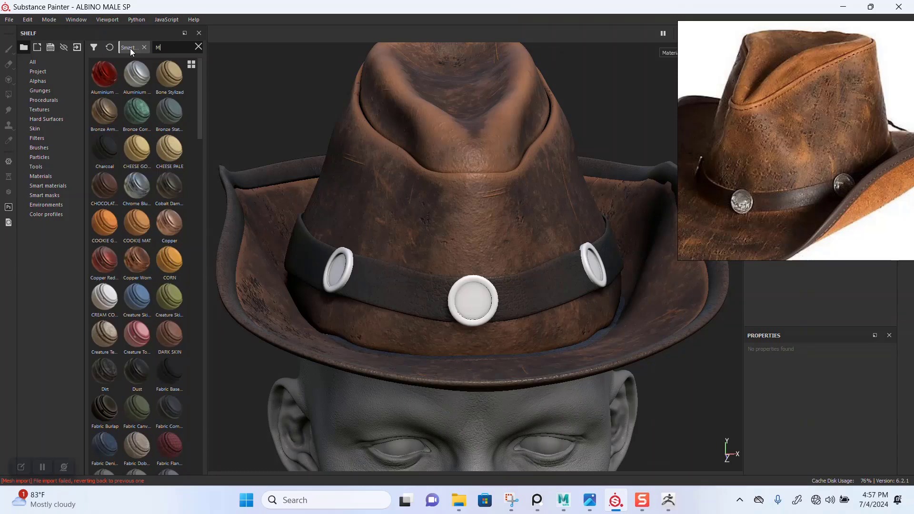
text(ETAL)
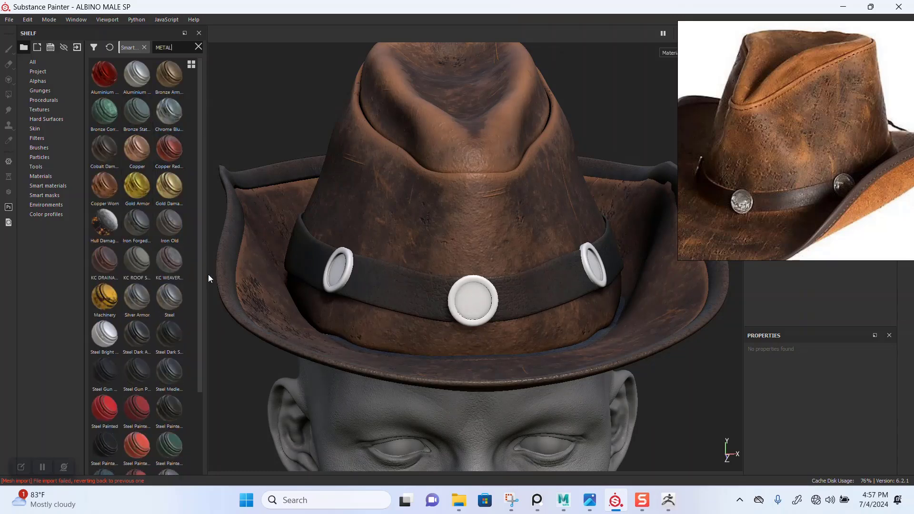
Add the Steel smart material to the hatband buttons' layer stack, moving the reference image clear of the layers.
mouse_move(164, 296)
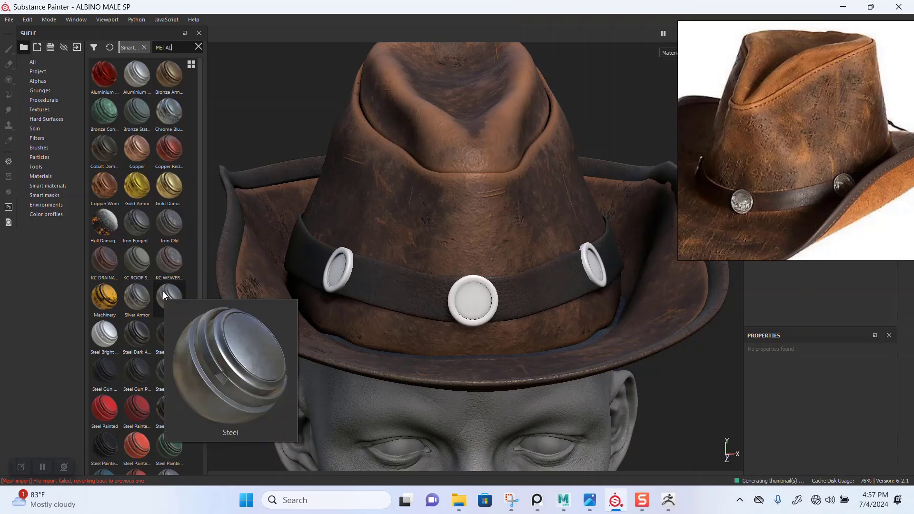
click(164, 296)
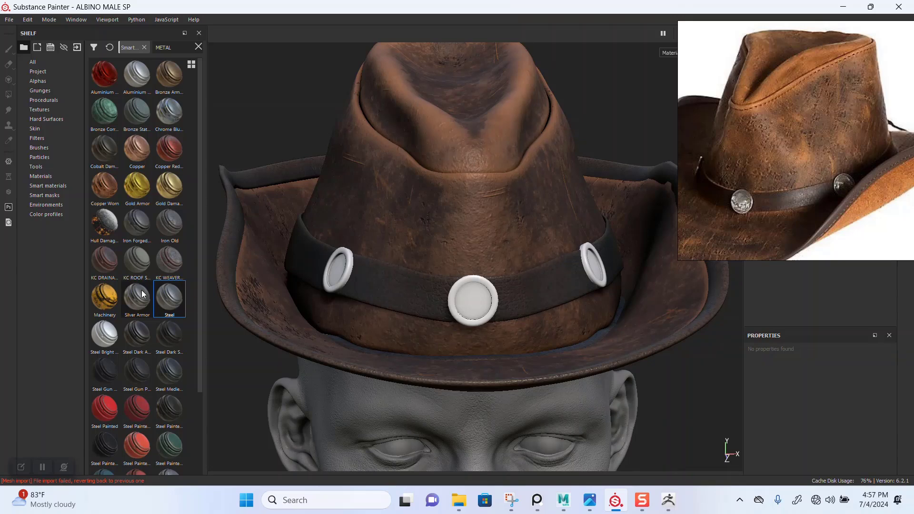
mouse_move(142, 294)
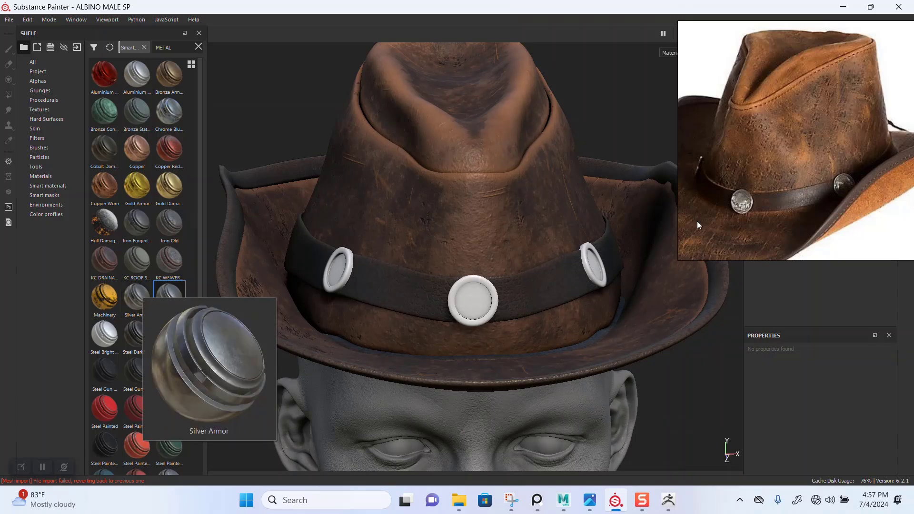
right_drag(755, 194, 259, 144)
drag(173, 304, 773, 131)
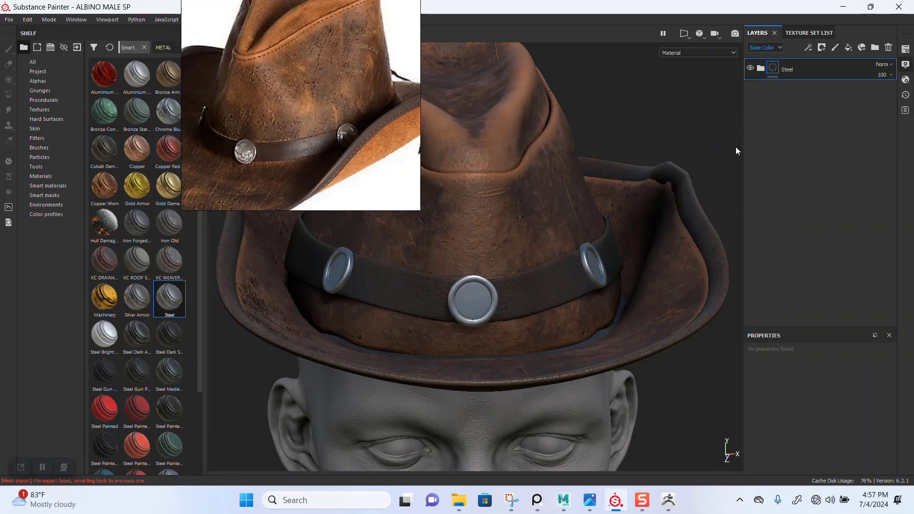
right_drag(342, 126, 274, 137)
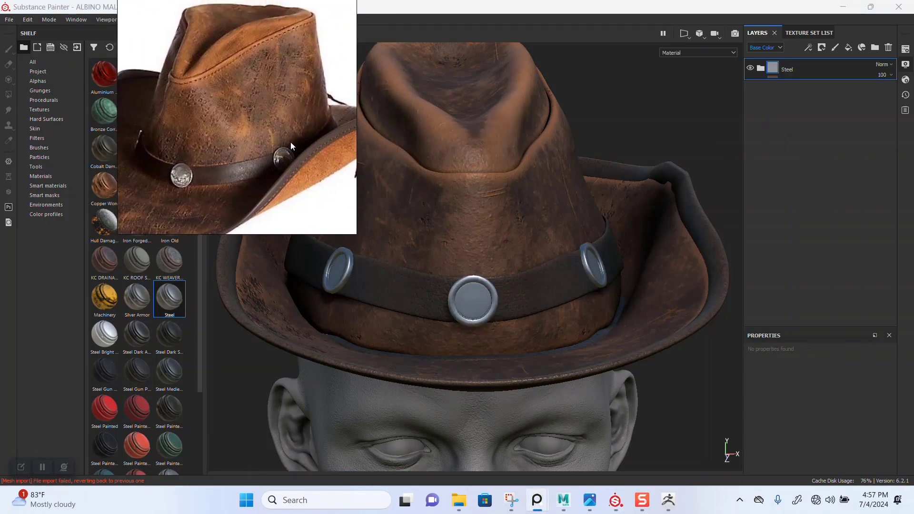
Examine the steel buttons on the hatband up close and from several angles under rotated lighting.
mouse_move(576, 278)
shift+right_down()
mouse_move(507, 278)
mouse_move(496, 398)
shift+right_up()
scroll(496, 276, up, 3)
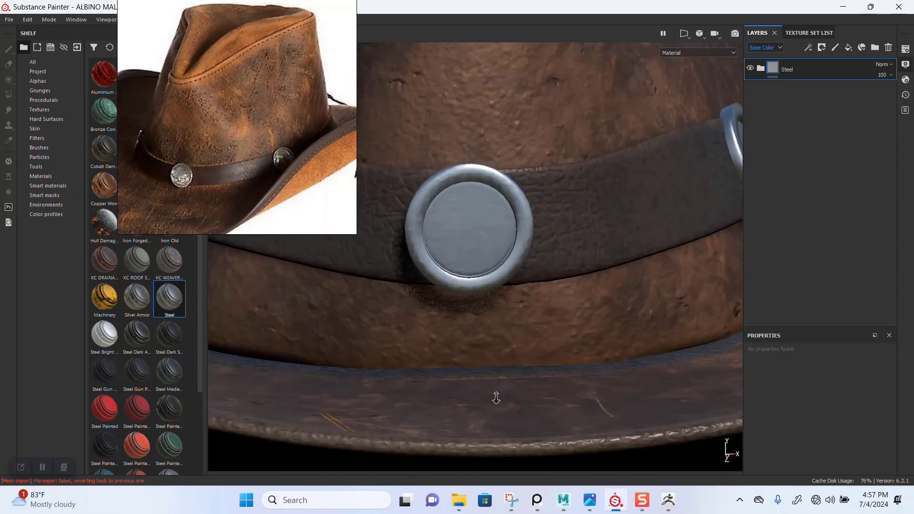
alt+drag(495, 398, 498, 315)
alt+middle_drag(497, 315, 509, 348)
alt+drag(509, 348, 506, 315)
alt+right_drag(506, 315, 482, 203)
alt+middle_drag(526, 342, 534, 348)
alt+right_drag(534, 348, 496, 329)
alt+middle_drag(496, 329, 484, 339)
alt+drag(484, 338, 481, 324)
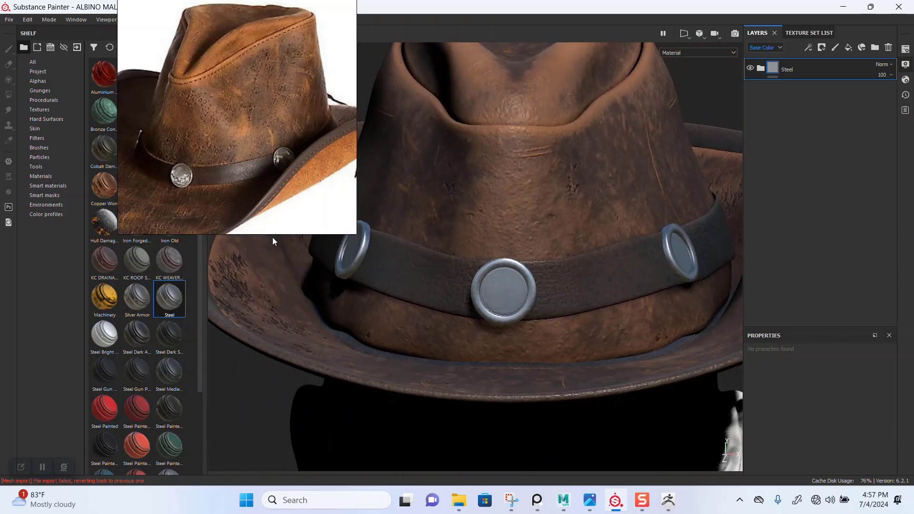
Add the Steel Dark Aged smart material beneath Steel and hide the Steel folder.
drag(136, 335, 715, 169)
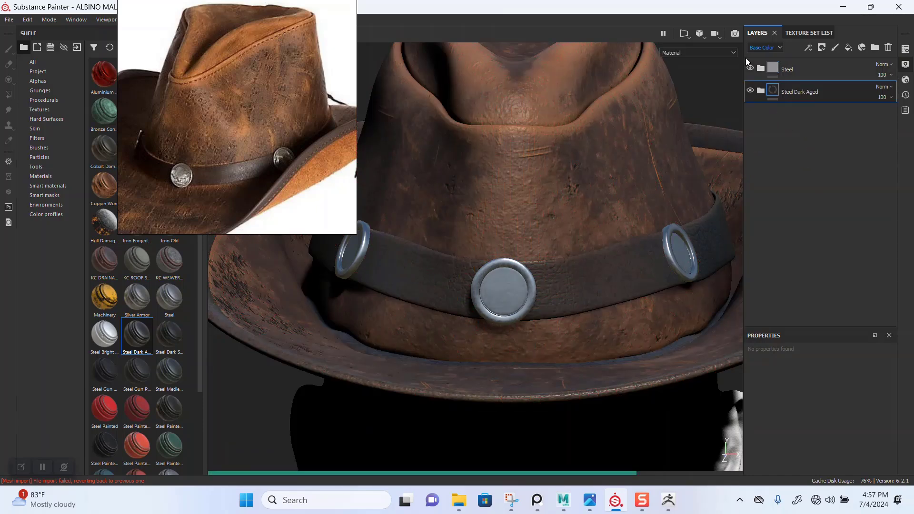
click(751, 69)
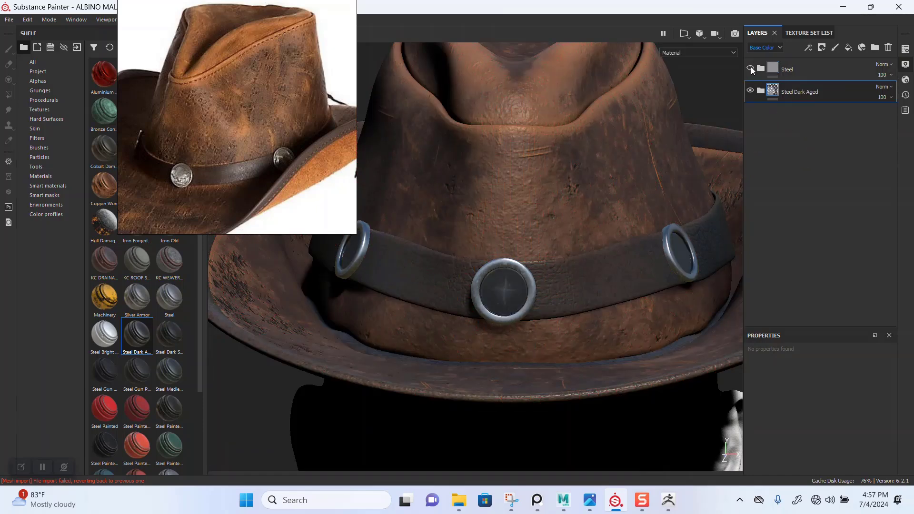
Review the dark aged steel buttons against the leather hat, up close and on the whole head, under rotated lighting.
alt+right_drag(558, 361, 510, 295)
alt+middle_drag(575, 298, 535, 312)
mouse_move(505, 274)
alt+mouse_down()
mouse_move(544, 275)
mouse_move(524, 304)
mouse_move(514, 261)
alt+mouse_up()
mouse_move(515, 262)
alt+right_down()
mouse_move(516, 343)
mouse_move(522, 243)
alt+right_up()
alt+middle_drag(478, 216, 467, 159)
alt+drag(464, 208, 461, 183)
scroll(514, 328, up, 8)
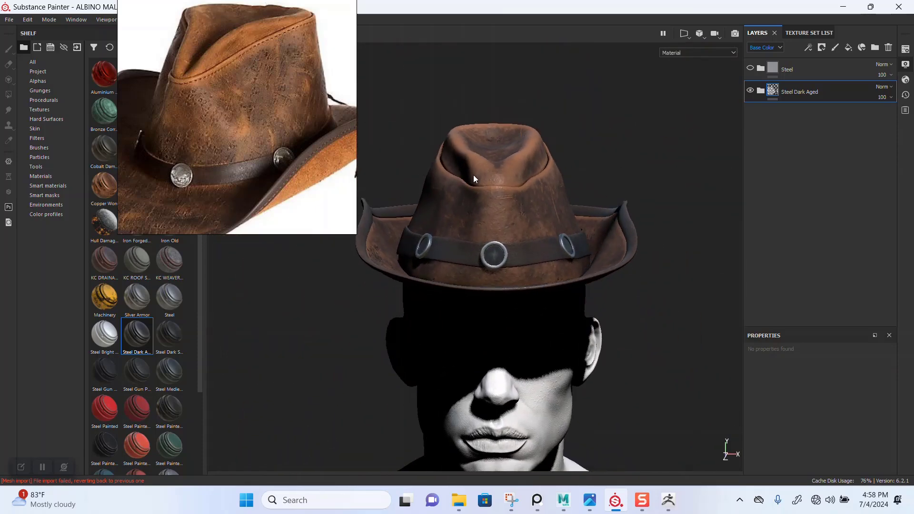
alt+drag(481, 323, 493, 306)
alt+middle_drag(497, 254, 498, 262)
alt+right_drag(498, 258, 435, 168)
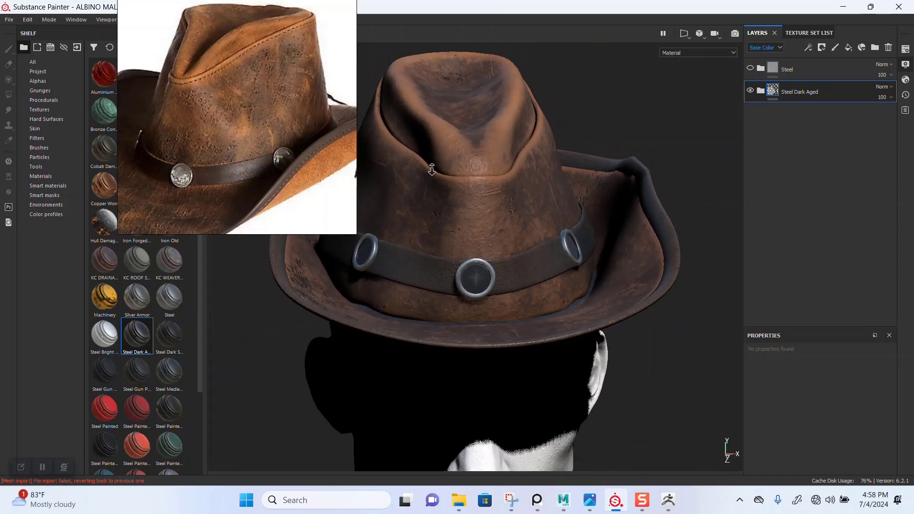
alt+drag(435, 168, 515, 273)
mouse_move(515, 272)
alt+right_down()
mouse_move(495, 238)
mouse_move(518, 267)
alt+right_up()
alt+drag(519, 267, 531, 286)
alt+right_drag(503, 256, 500, 278)
mouse_move(500, 279)
alt+mouse_down()
mouse_move(479, 276)
mouse_move(515, 281)
alt+mouse_up()
mouse_move(515, 281)
alt+right_down()
mouse_move(514, 267)
mouse_move(502, 286)
alt+right_up()
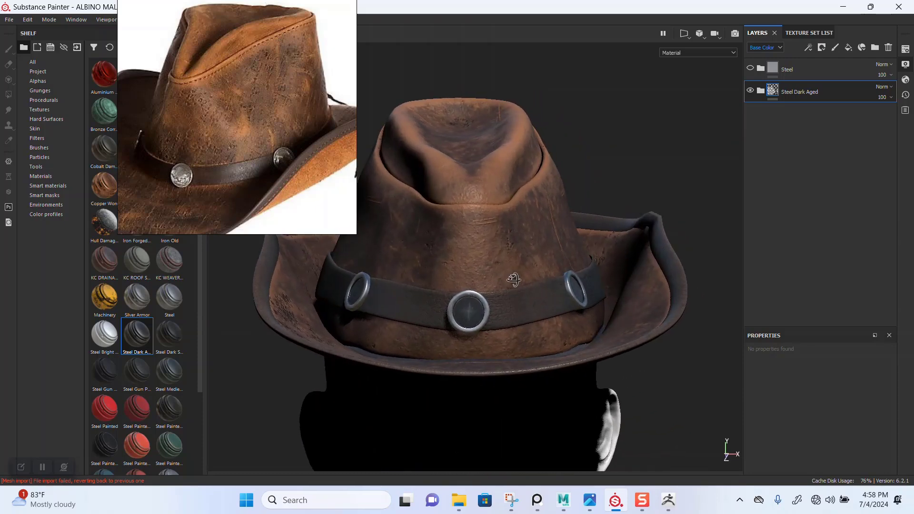
alt+drag(510, 284, 547, 285)
shift+right_drag(547, 284, 549, 289)
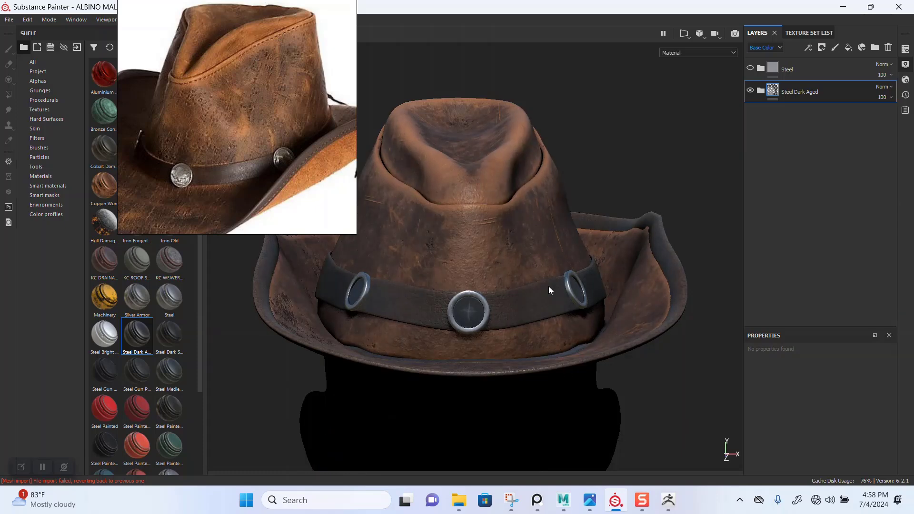
alt+right_drag(560, 327, 492, 285)
alt+middle_drag(490, 256, 488, 167)
mouse_move(490, 203)
alt+mouse_down()
mouse_move(468, 209)
mouse_move(491, 214)
alt+mouse_up()
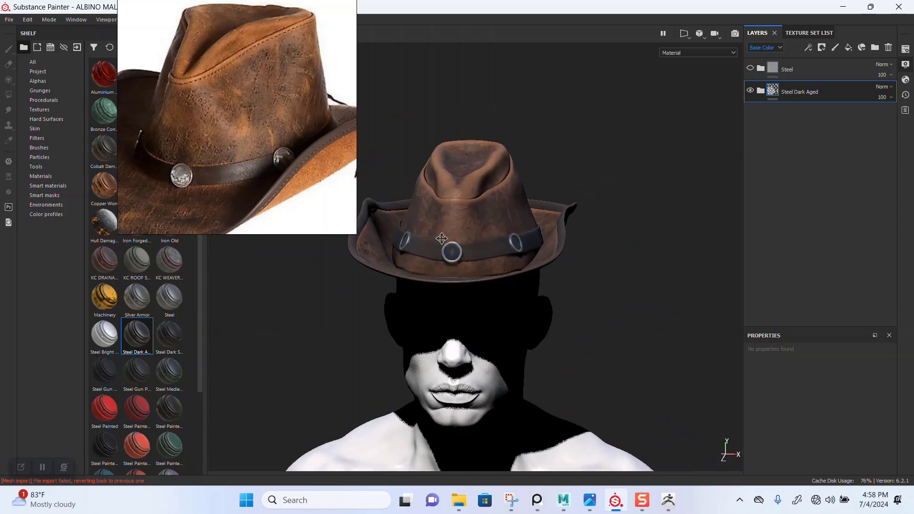
alt+right_drag(481, 224, 456, 361)
Compare Steel and Steel Dark Aged by toggling their visibility, leaving Steel shown and Steel Dark Aged hidden.
click(752, 70)
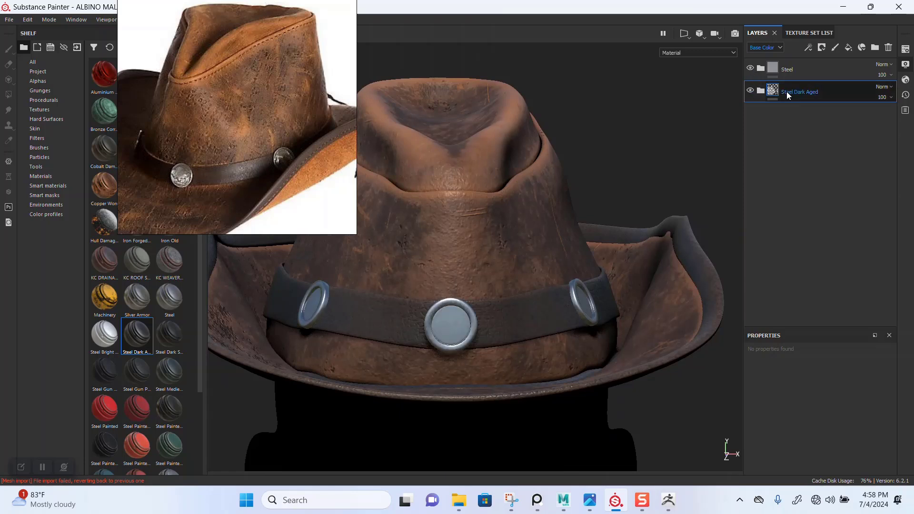
mouse_move(787, 92)
mouse_down()
mouse_move(792, 74)
mouse_move(793, 91)
mouse_up()
click(751, 69)
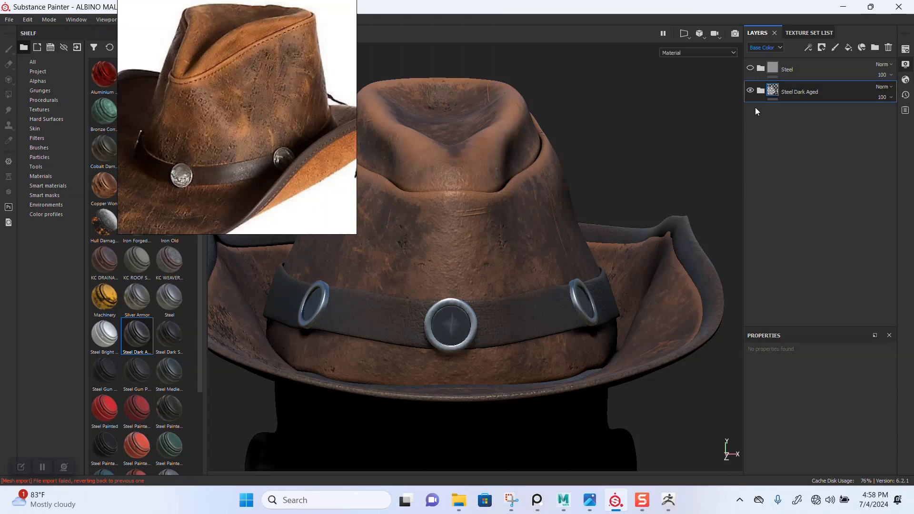
click(751, 93)
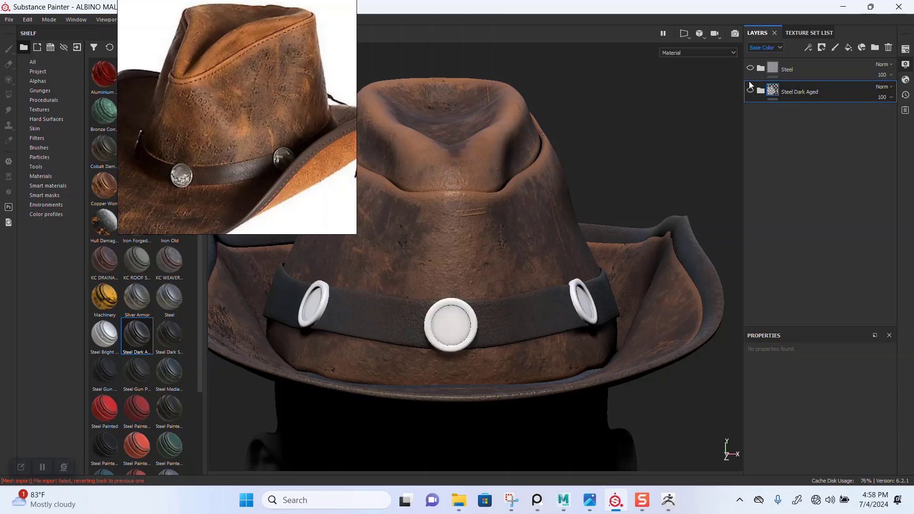
click(750, 70)
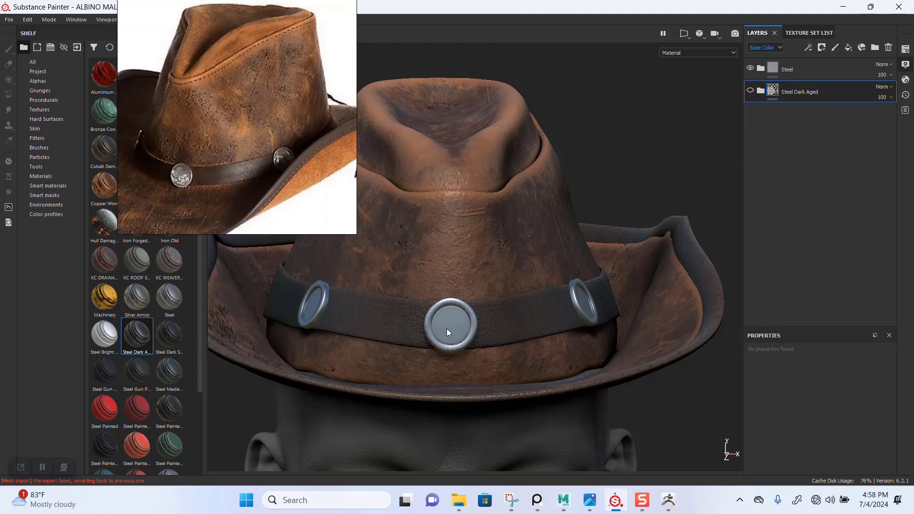
drag(246, 181, 374, 165)
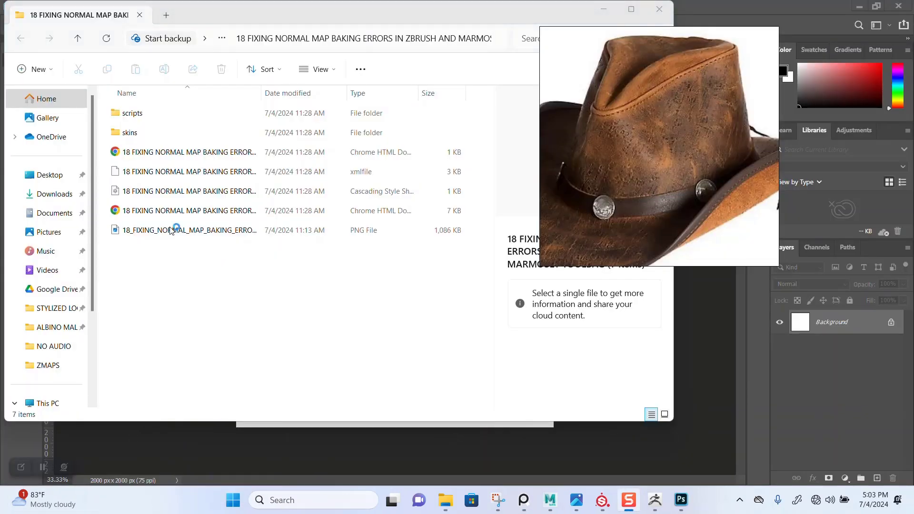
Place the eagle image 453c71e1aaba1b7a4428be171dcb7fef from the Documents folder into the blank Photoshop document.
click(52, 213)
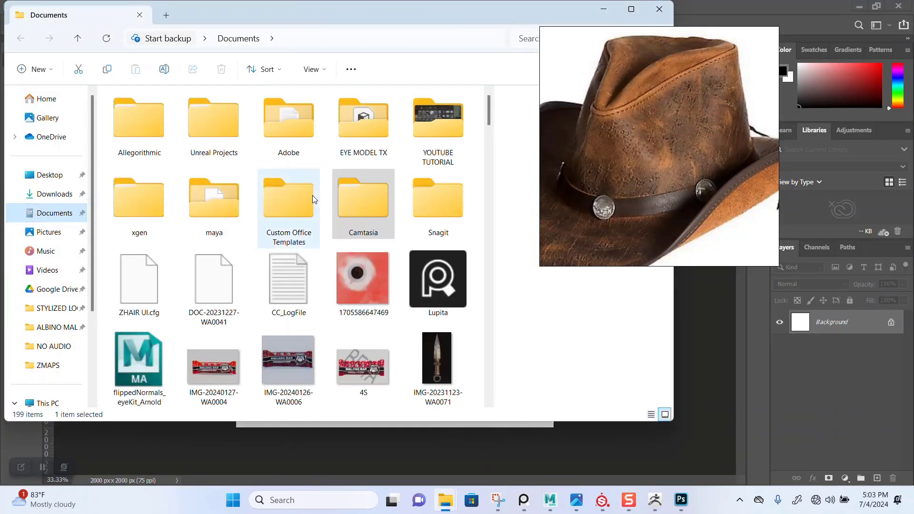
click(363, 197)
scroll(355, 276, down, 5)
scroll(355, 276, down, 3)
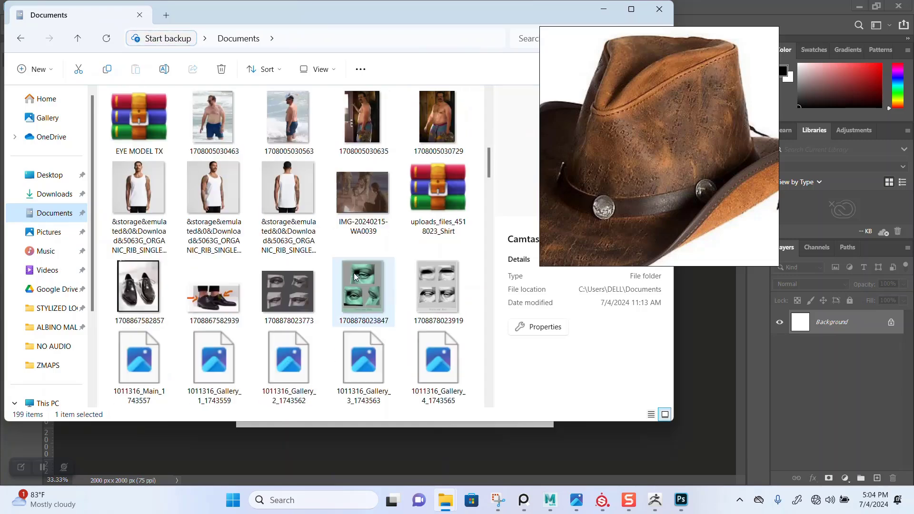
scroll(355, 276, down, 4)
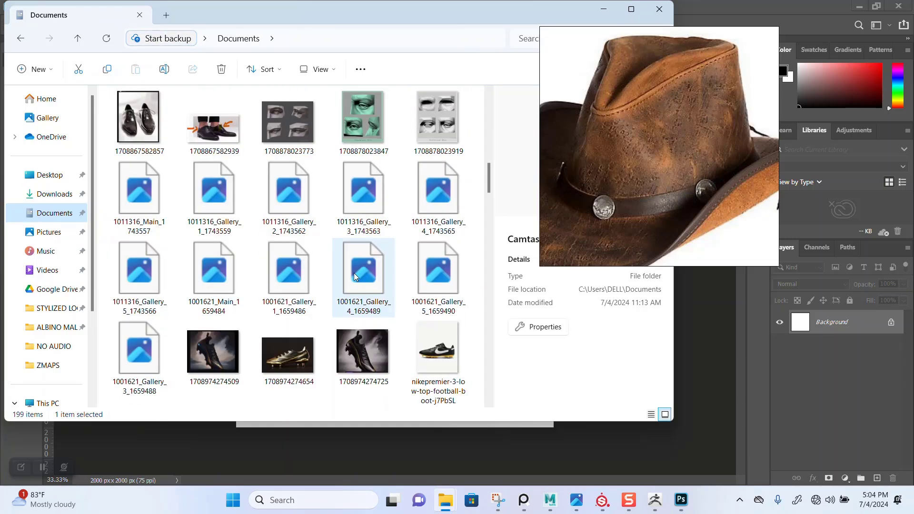
scroll(353, 275, down, 12)
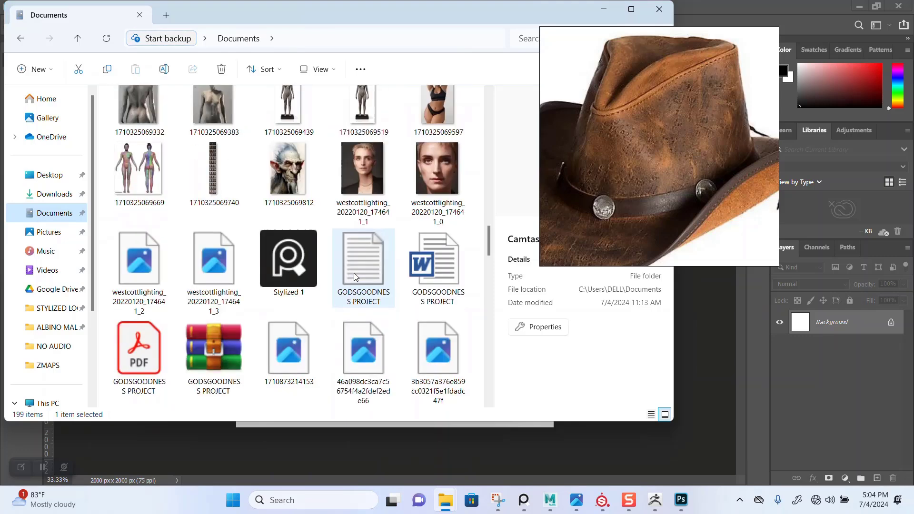
scroll(354, 275, down, 12)
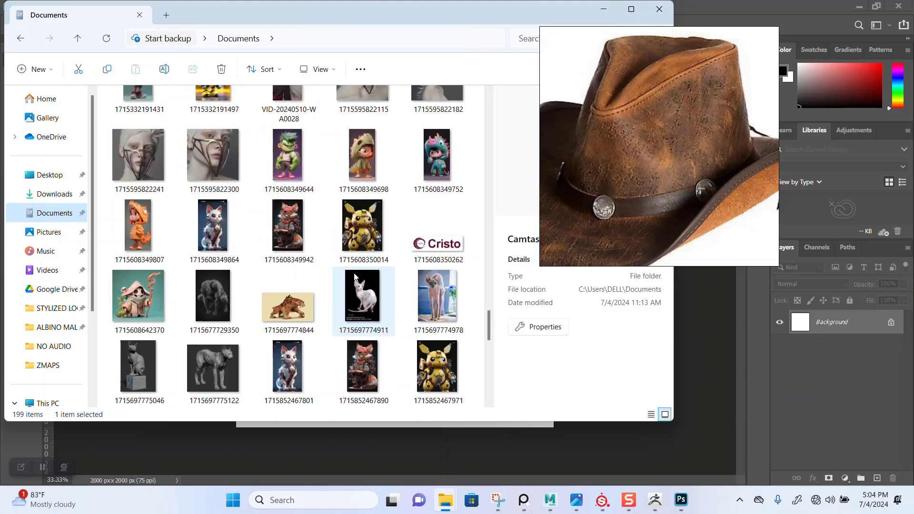
scroll(354, 276, down, 10)
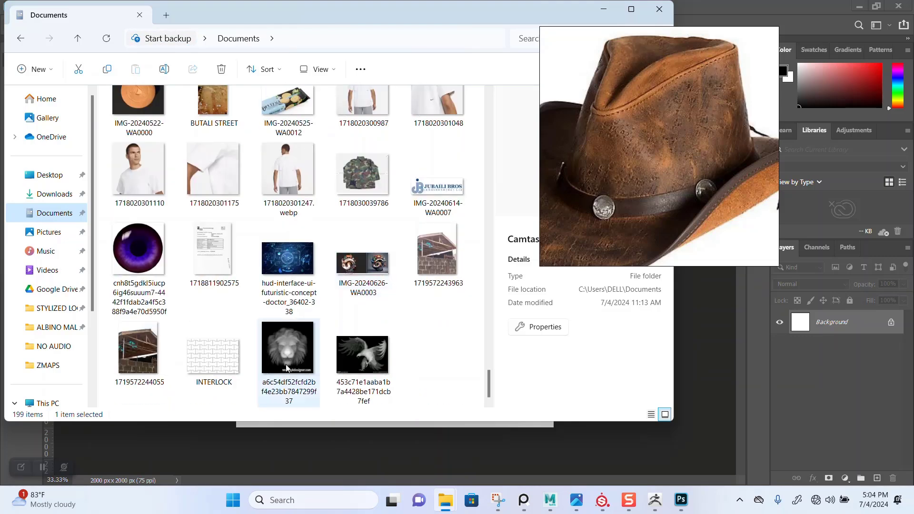
click(351, 359)
drag(350, 353, 523, 455)
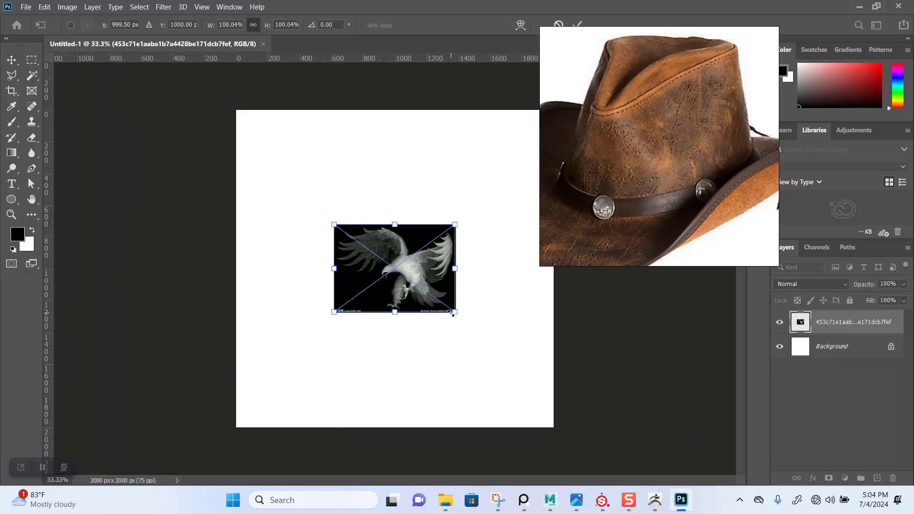
Enlarge the placed eagle image to span almost the full canvas width and move the hat reference clear of the document.
drag(452, 313, 519, 407)
key(Return)
drag(568, 183, 191, 3)
drag(233, 49, 221, 25)
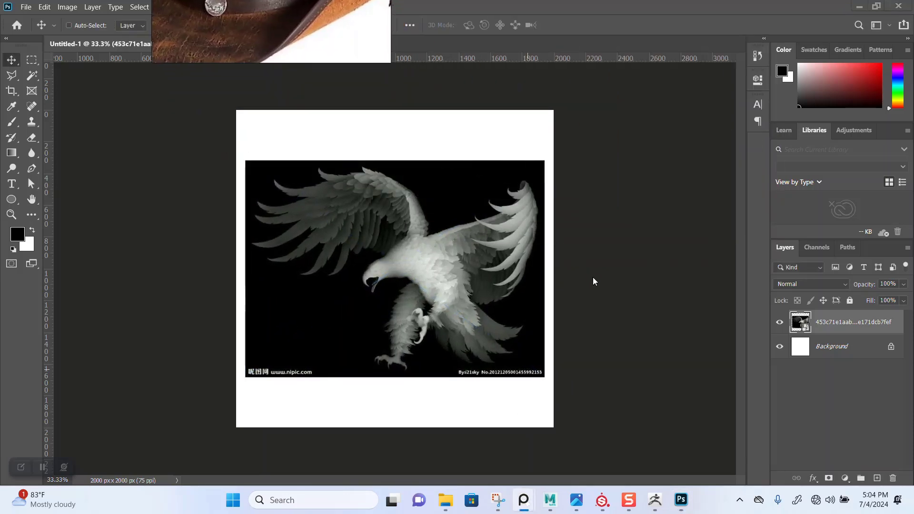
Unlock the Background layer into a regular layer and rasterize the eagle image layer.
click(888, 349)
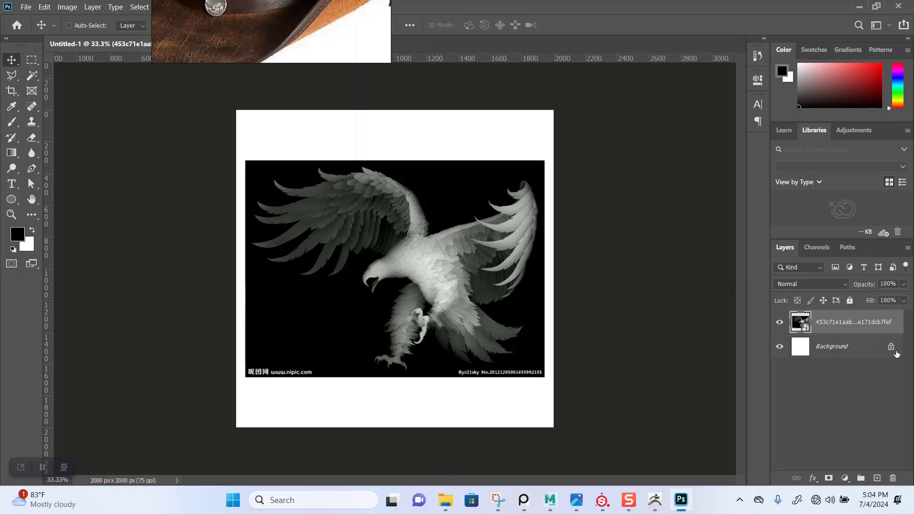
click(892, 352)
click(891, 349)
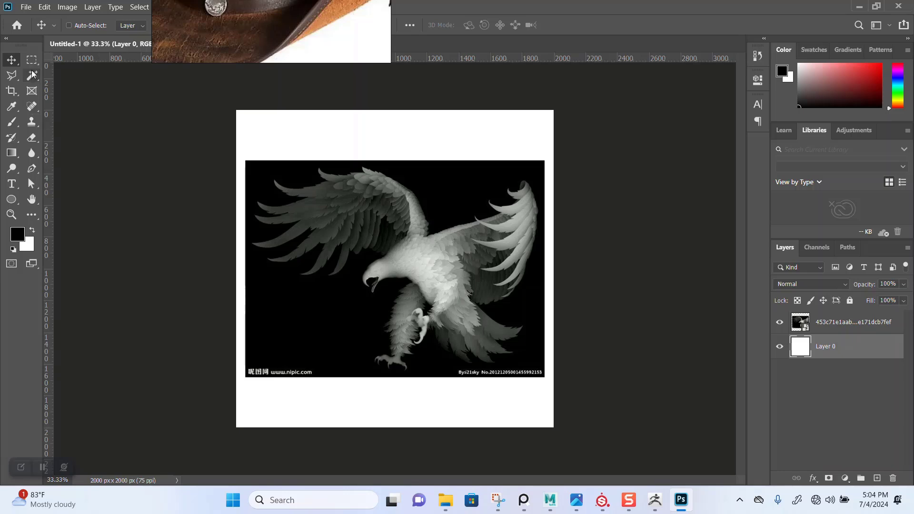
key(m)
right_click(846, 331)
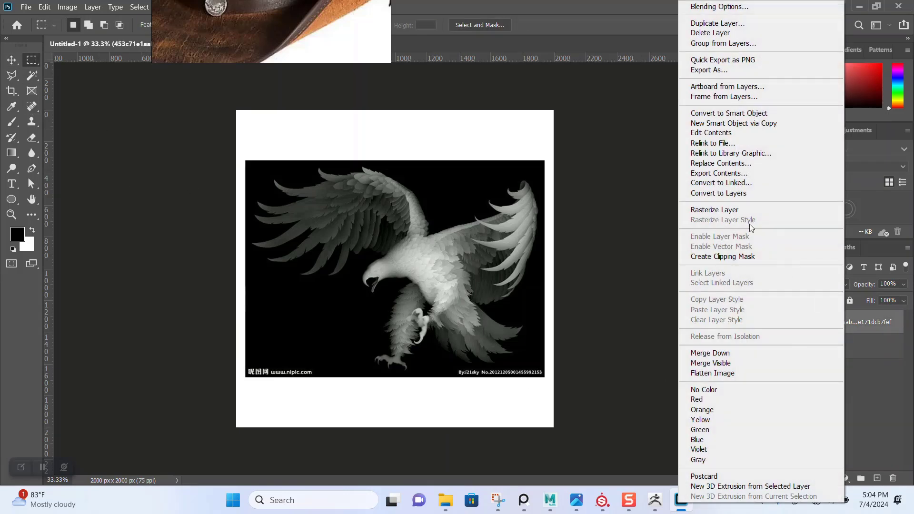
click(714, 208)
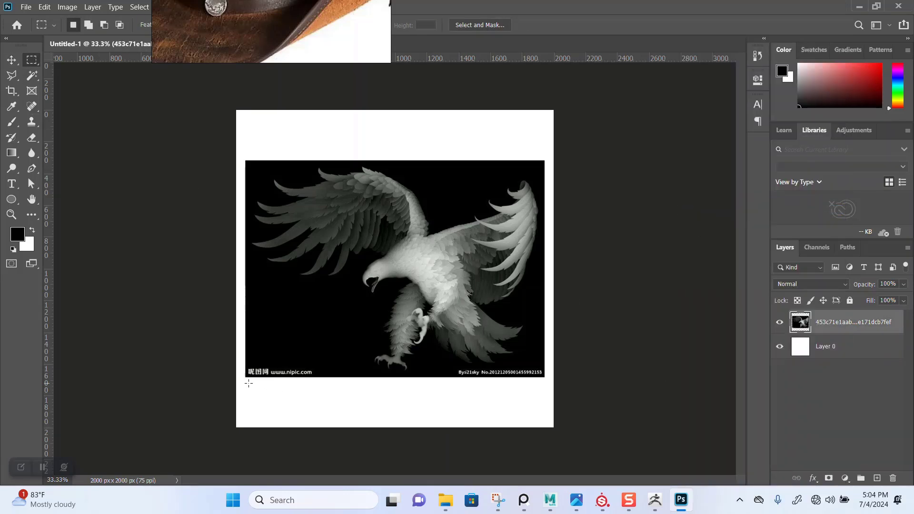
Delete the watermark strip along the lower edge of the eagle image and clear the selection.
drag(233, 366, 624, 442)
key(Delete)
key(ctrl+d)
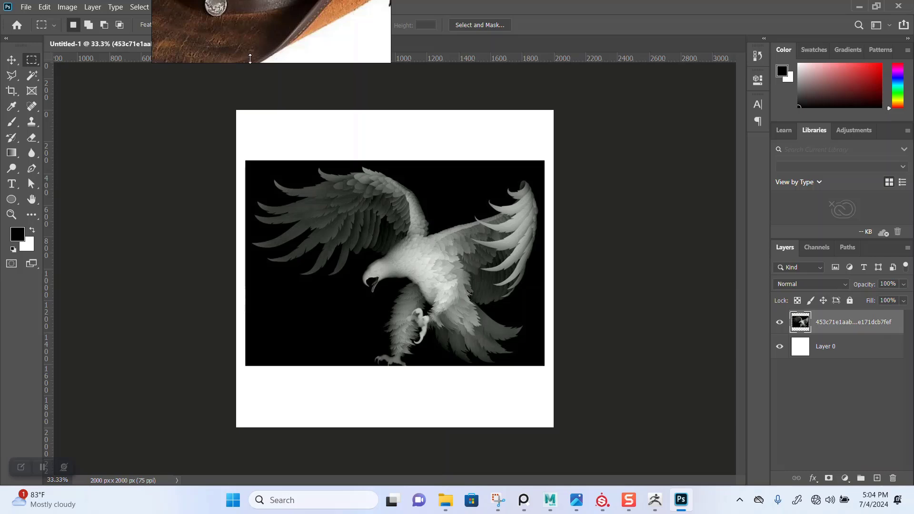
drag(250, 58, 692, 94)
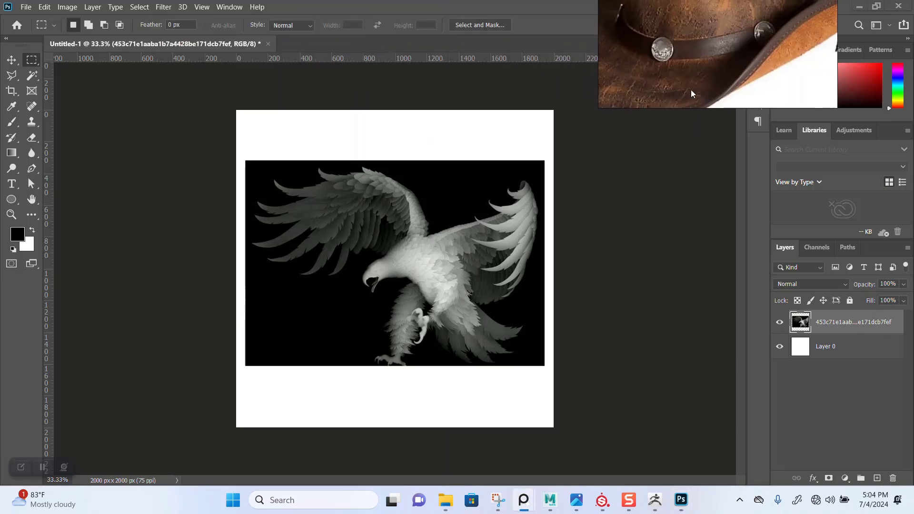
Select the black backdrop around the eagle with Color Range at fuzziness 40, delete it and deselect.
click(139, 7)
click(157, 117)
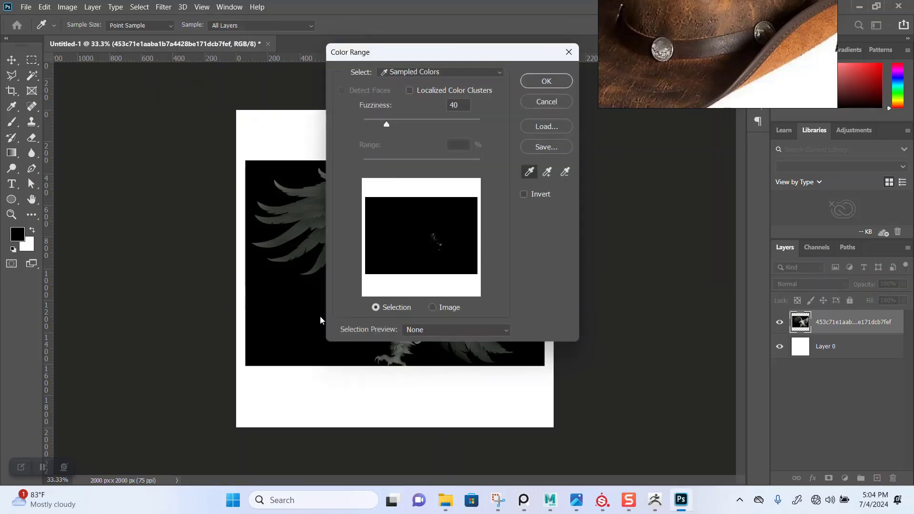
click(312, 322)
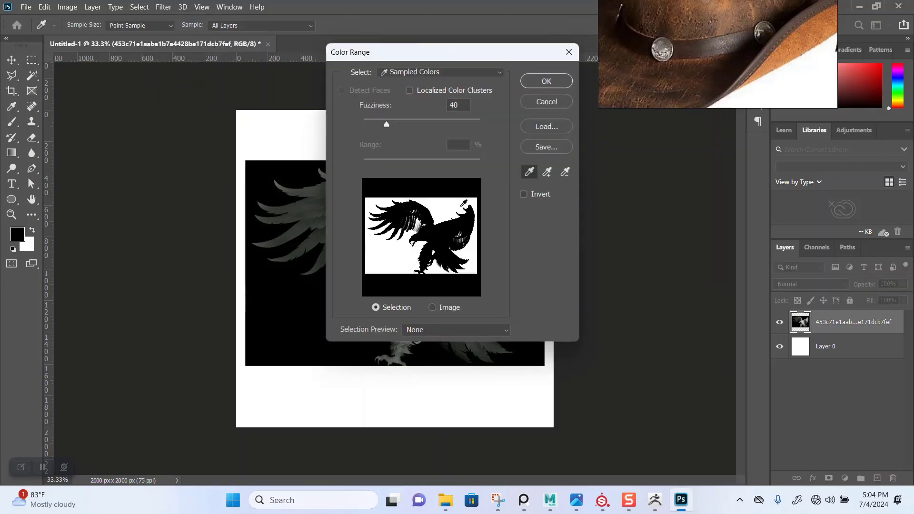
click(545, 80)
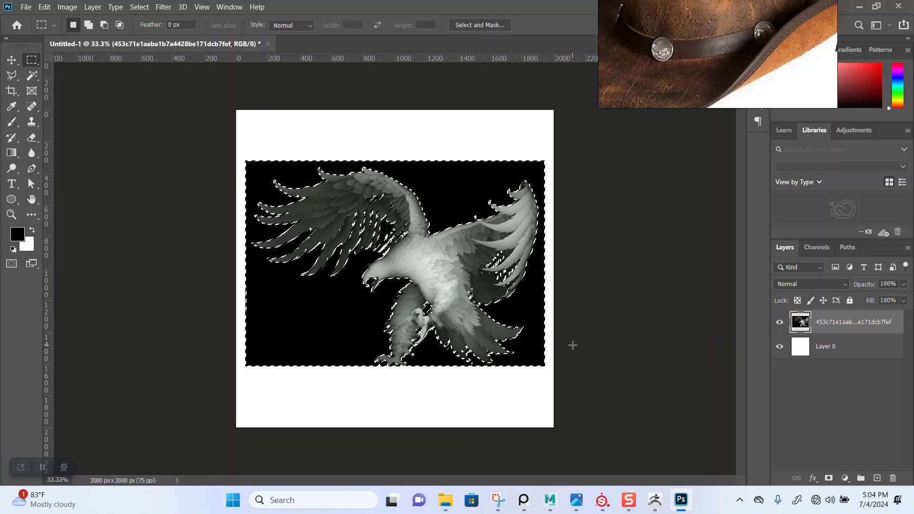
key(Delete)
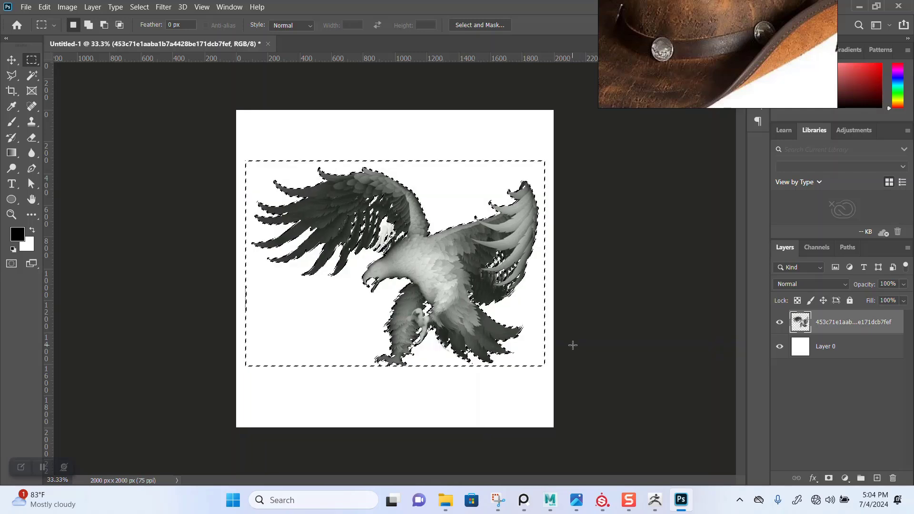
key(ctrl+d)
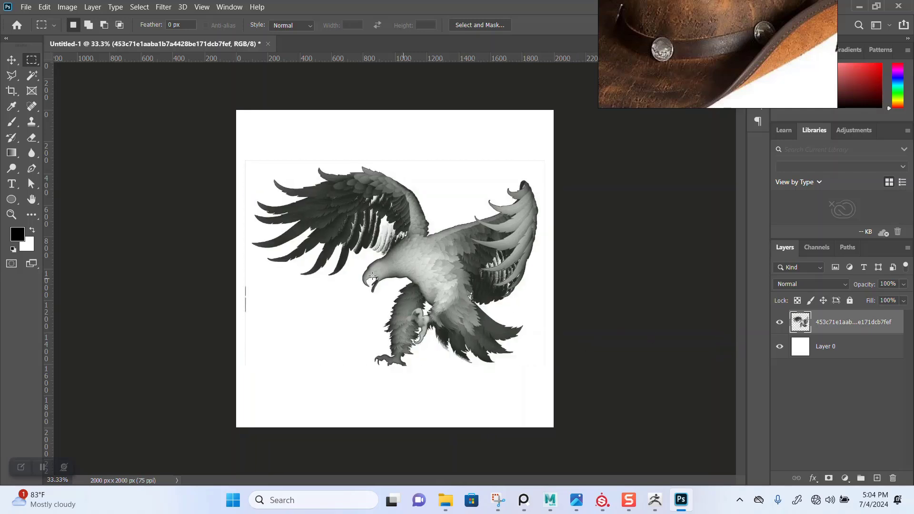
Clear the thin leftover border lines around the cut-out eagle and fill Layer 0 with black.
drag(236, 137, 251, 444)
drag(225, 134, 577, 164)
click(841, 355)
key(alt+BackSpace)
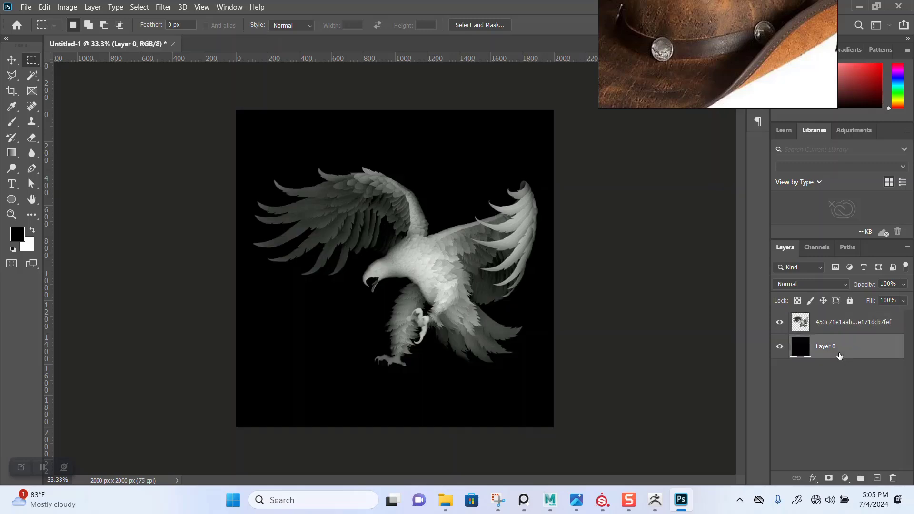
Shift the eagle layer slightly left to centre it on the canvas and convert it to a smart object.
click(25, 7)
click(301, 204)
click(839, 328)
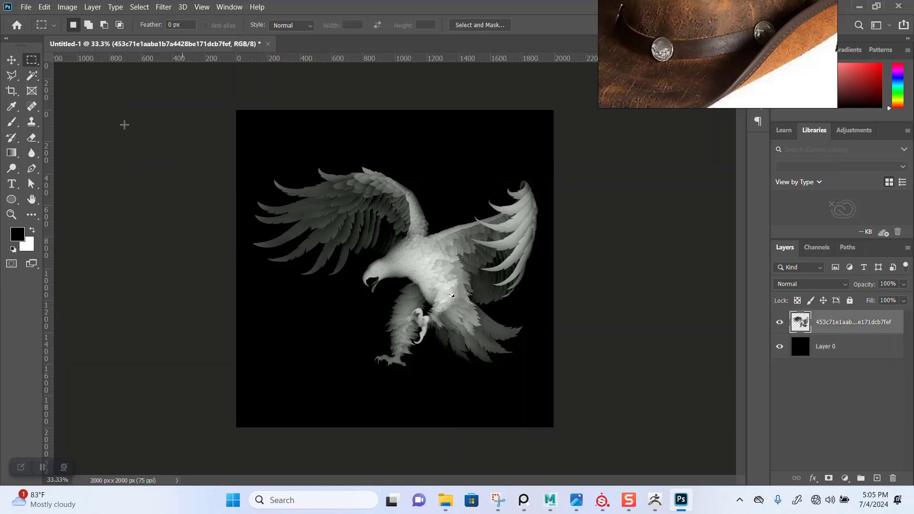
click(10, 61)
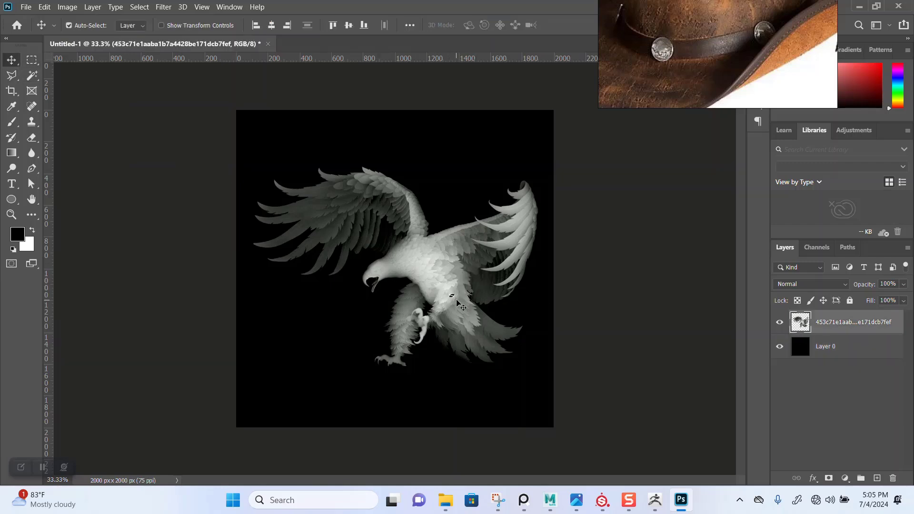
drag(448, 292, 443, 292)
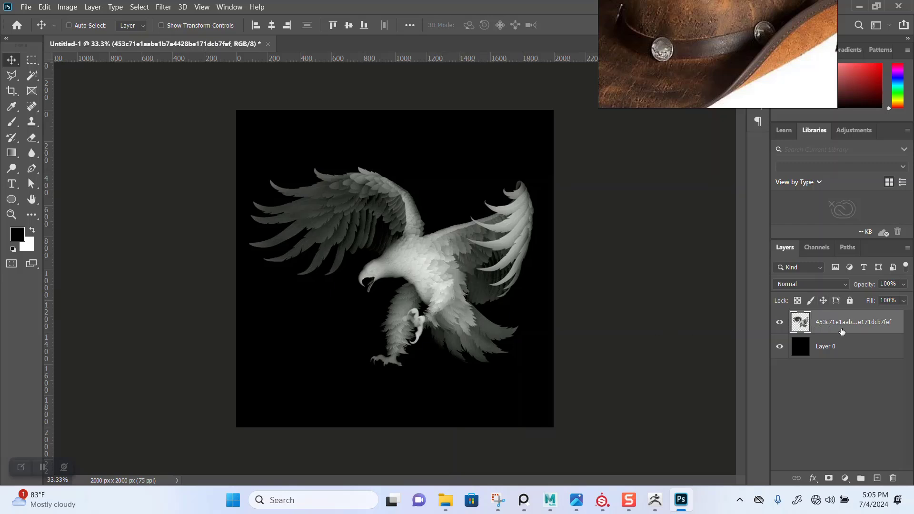
right_click(842, 331)
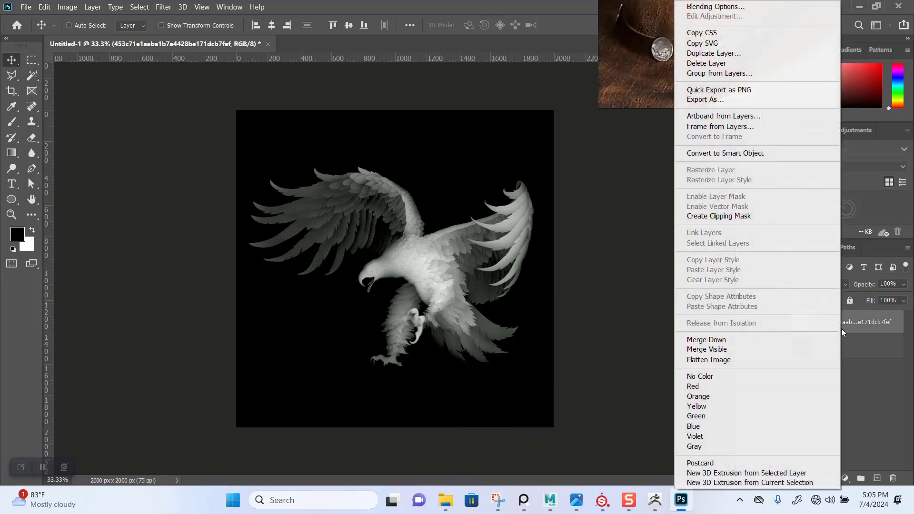
click(712, 157)
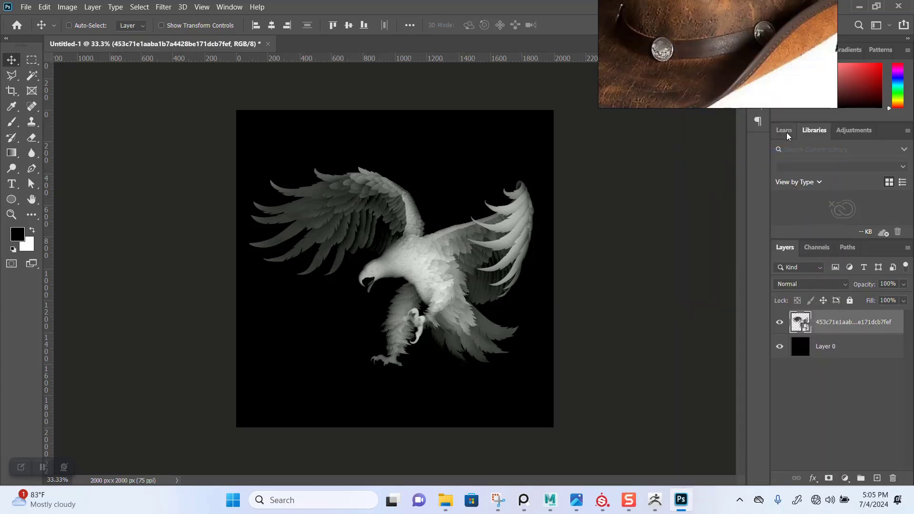
Try a Levels adjustment clipped to the eagle layer with midtones at 0.95, and delete that adjustment layer.
click(853, 131)
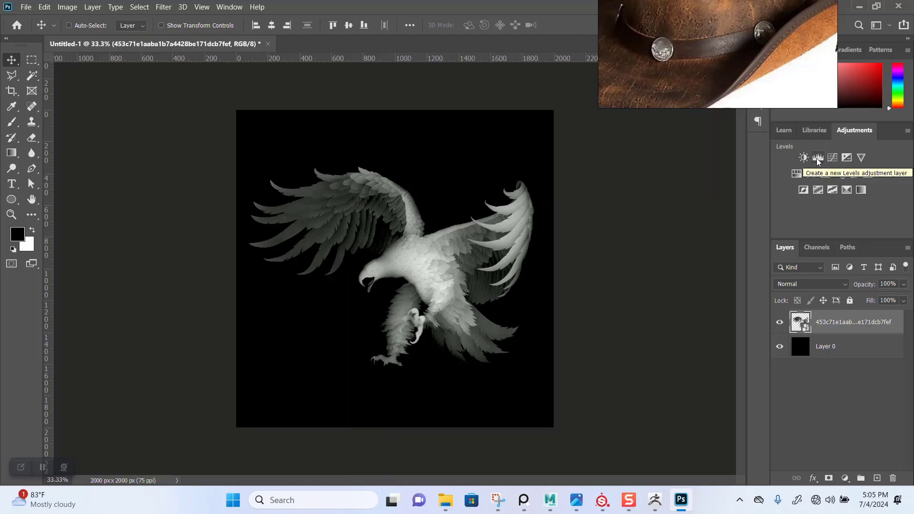
click(818, 159)
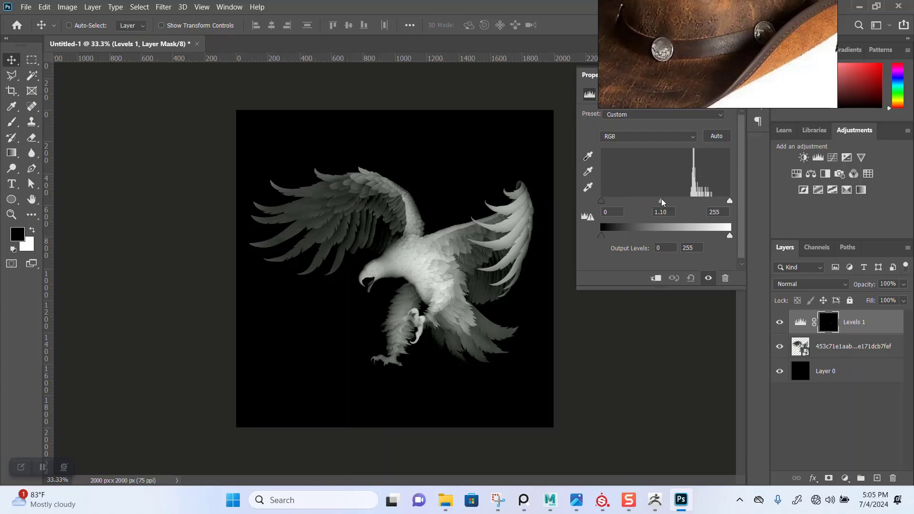
click(657, 279)
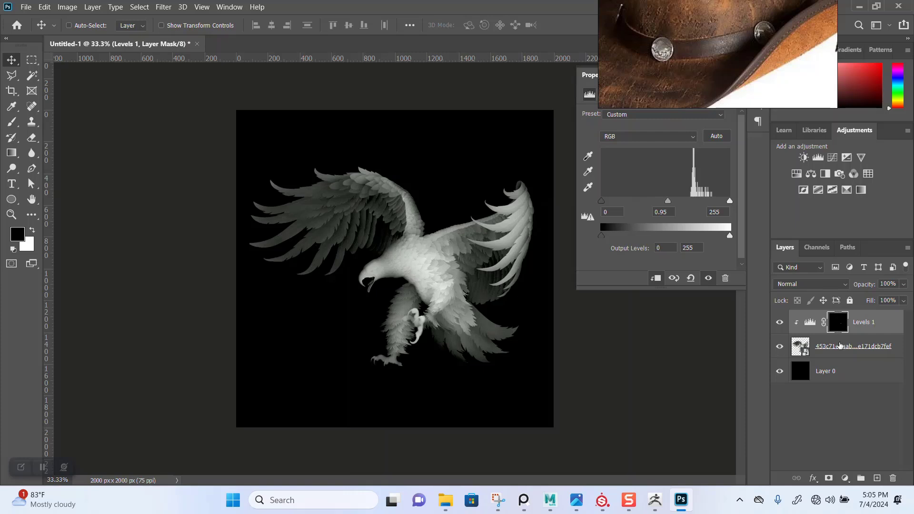
click(870, 332)
key(Delete)
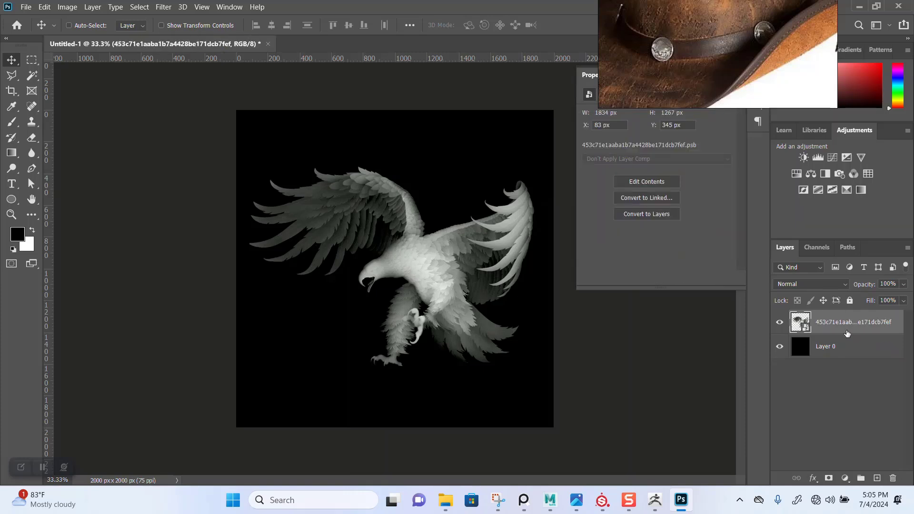
Add a Curves adjustment clipped to the eagle layer, anchoring the shadows and lowering the midtones and highlights to darken it.
click(833, 158)
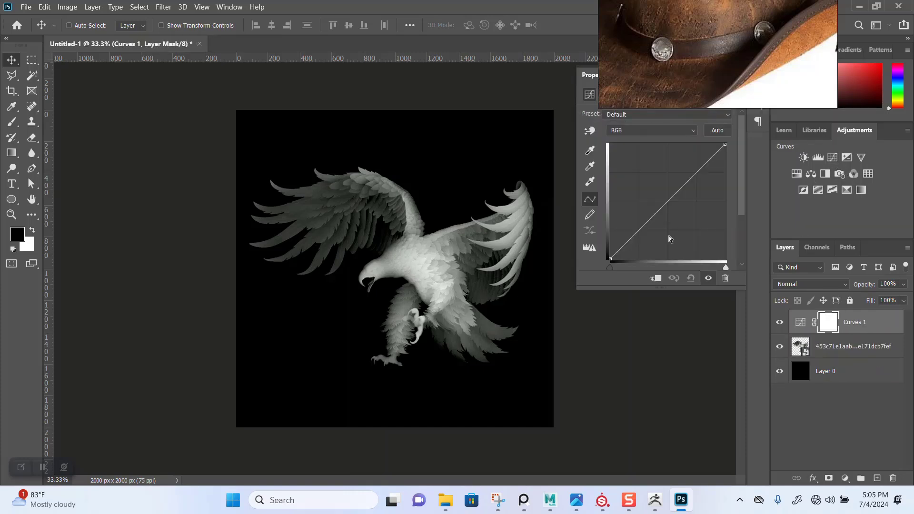
drag(661, 208, 641, 232)
click(657, 279)
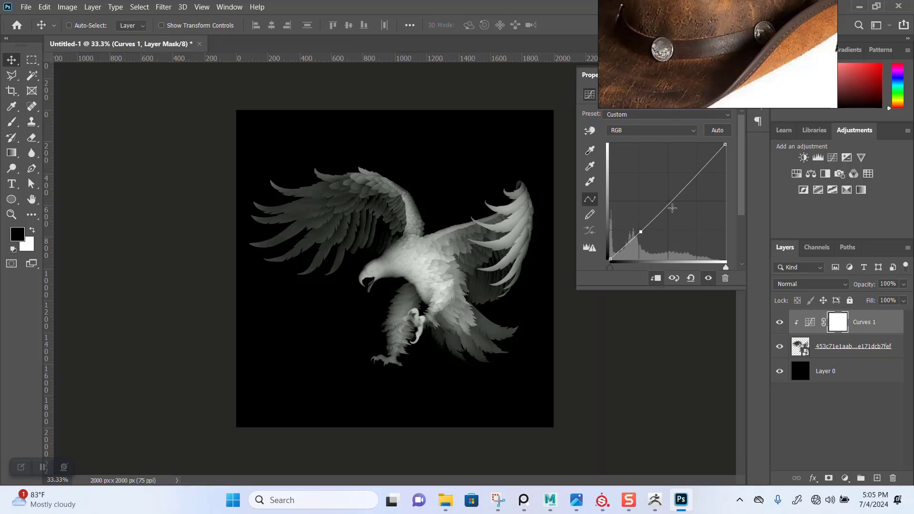
drag(682, 189, 710, 171)
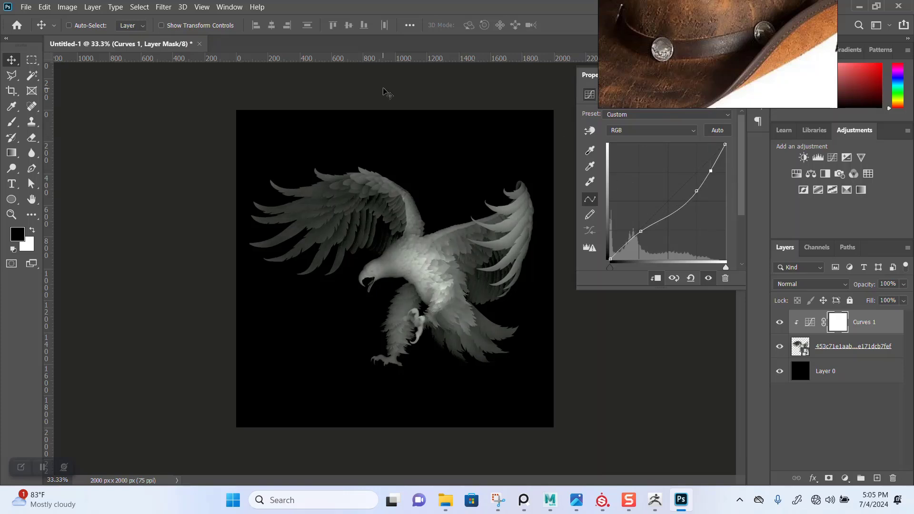
right_drag(707, 89, 550, 49)
click(729, 77)
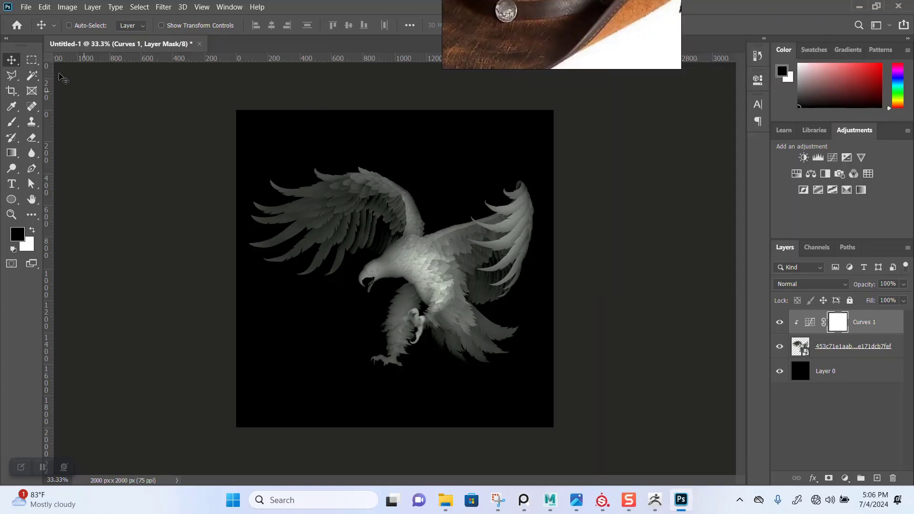
Save the eagle image as a quality 12 JPEG in the ALBINO MALE 01 folder, with a file name beginning EAGLE STA.
click(26, 7)
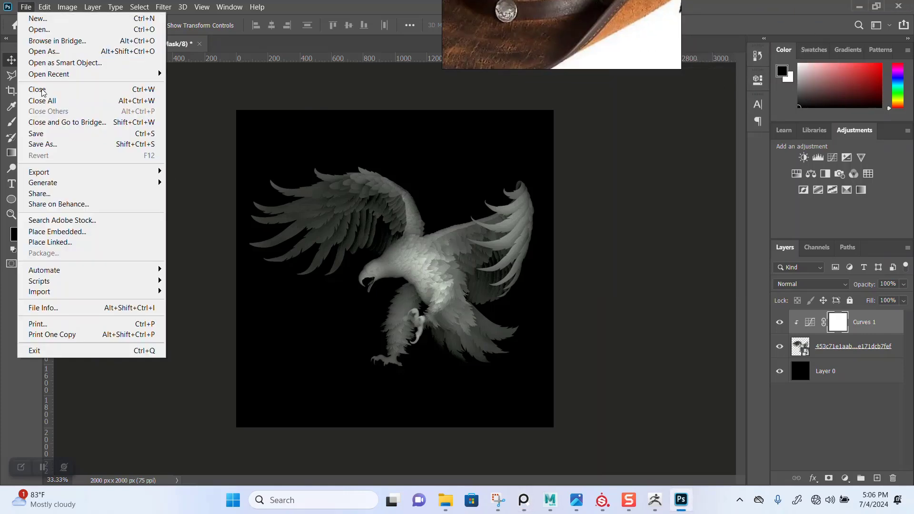
click(53, 144)
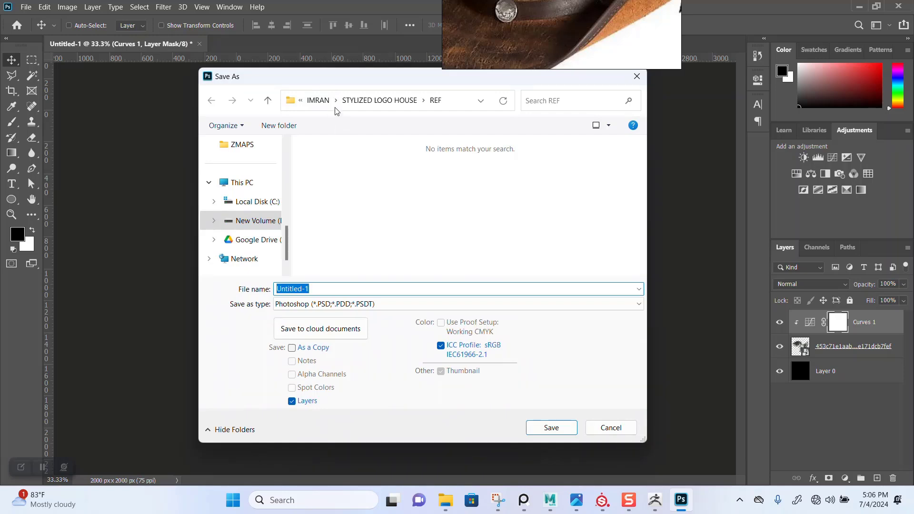
scroll(243, 205, up, 2)
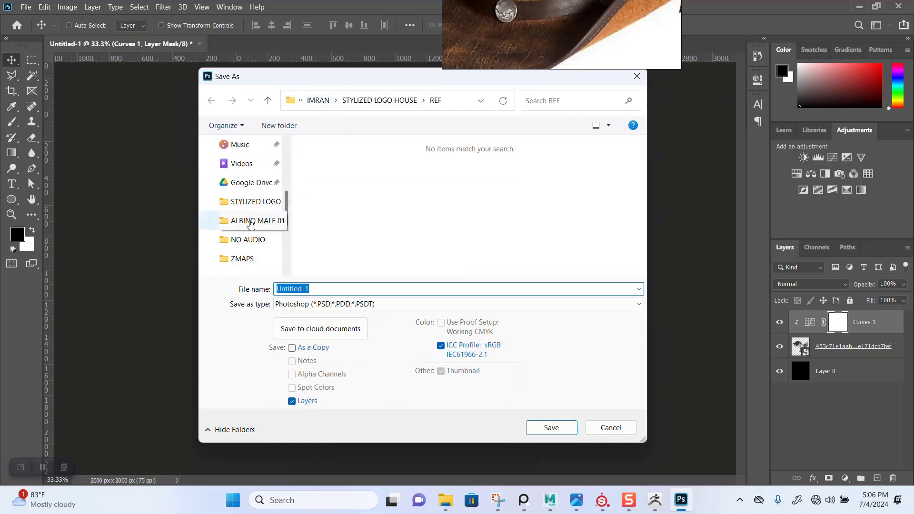
click(250, 222)
click(324, 304)
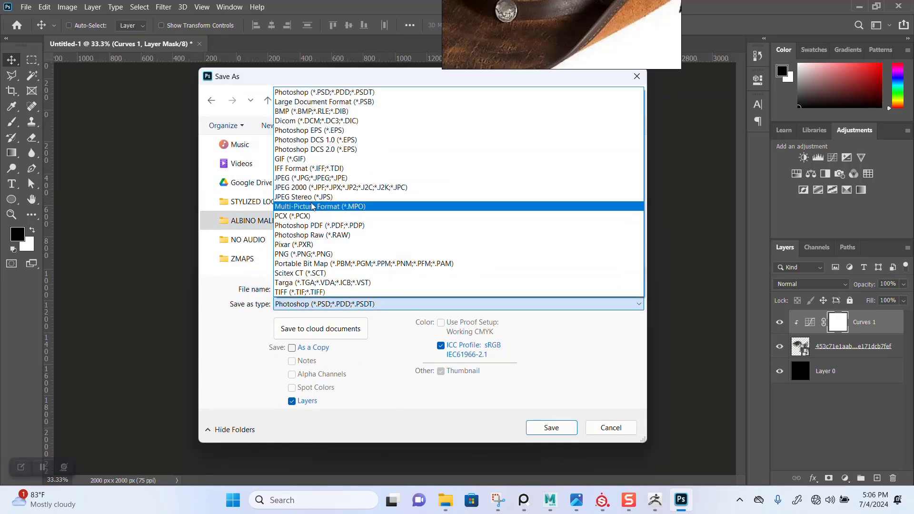
click(310, 178)
click(322, 287)
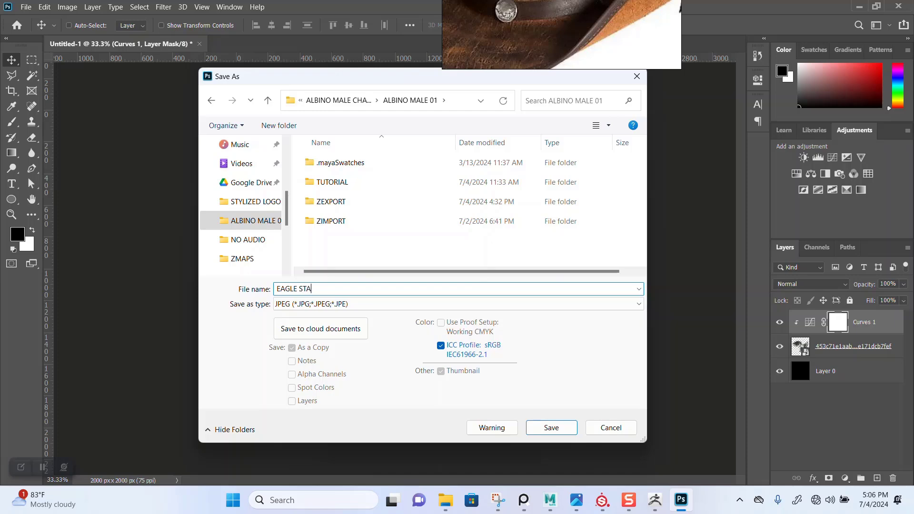
key(Return)
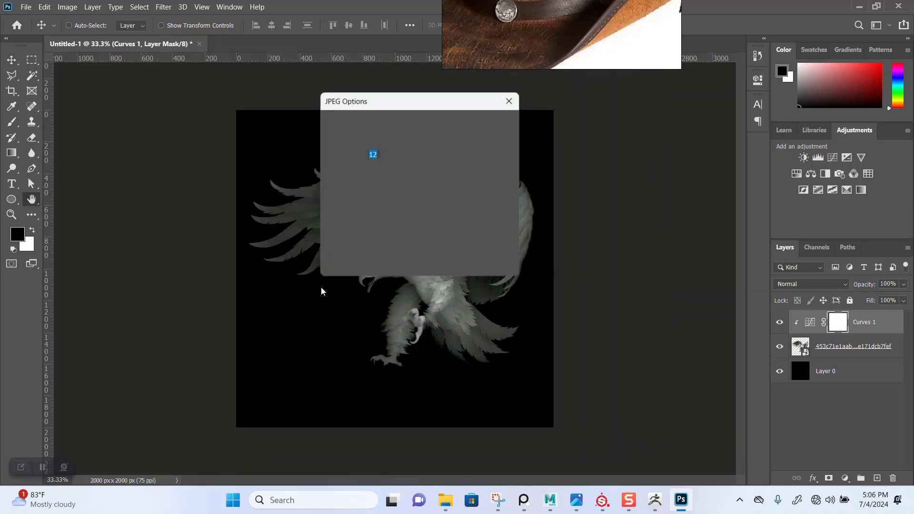
click(483, 122)
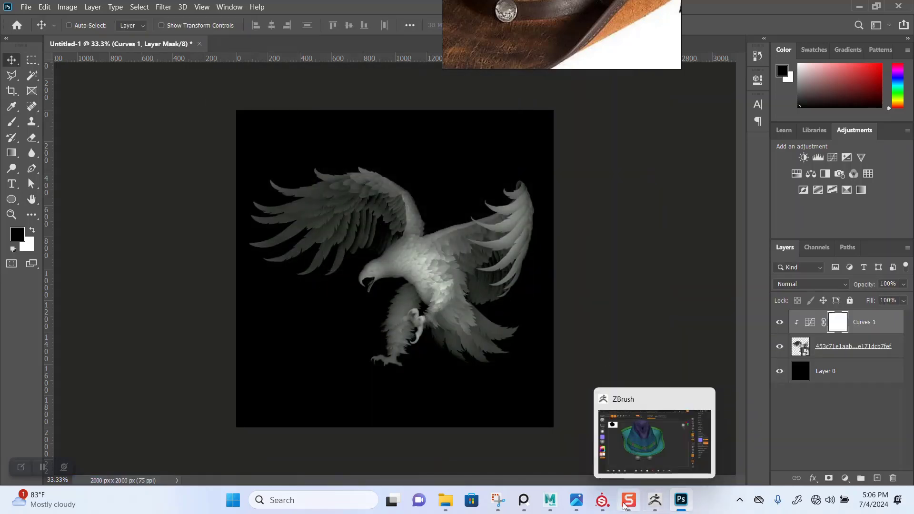
Switch to Substance Painter and examine the whole hat and its button band from the front and above.
click(604, 502)
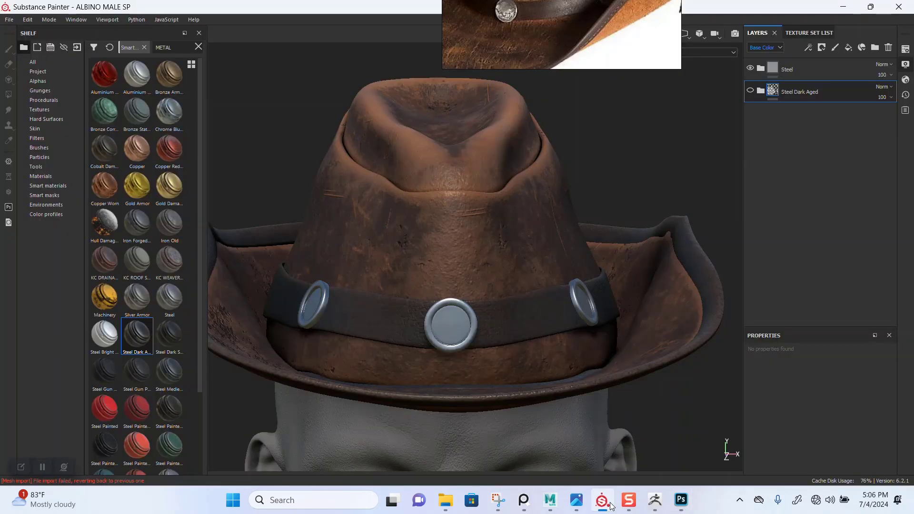
scroll(512, 305, down, 1)
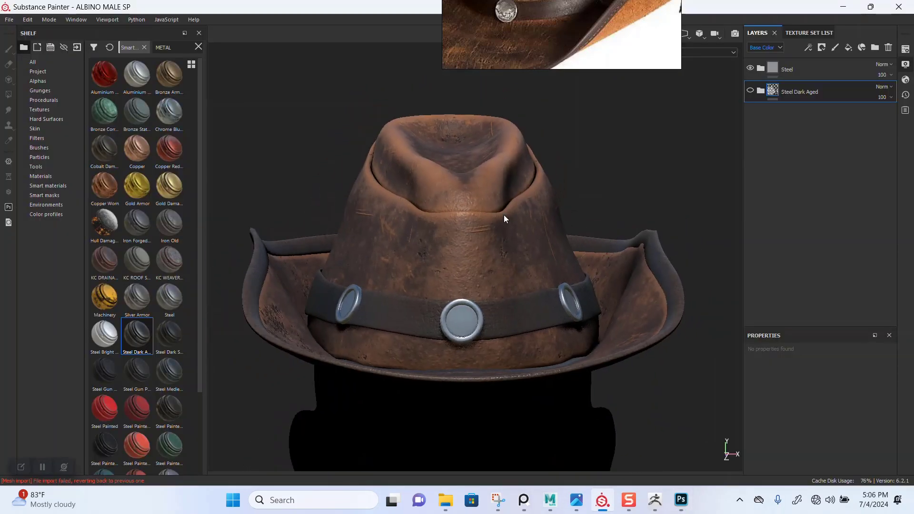
alt+drag(504, 216, 521, 238)
shift+right_drag(564, 258, 544, 259)
alt+middle_drag(522, 275, 526, 299)
mouse_move(525, 259)
alt+mouse_down()
mouse_move(524, 300)
mouse_move(525, 260)
alt+mouse_up()
alt+middle_drag(526, 260, 527, 232)
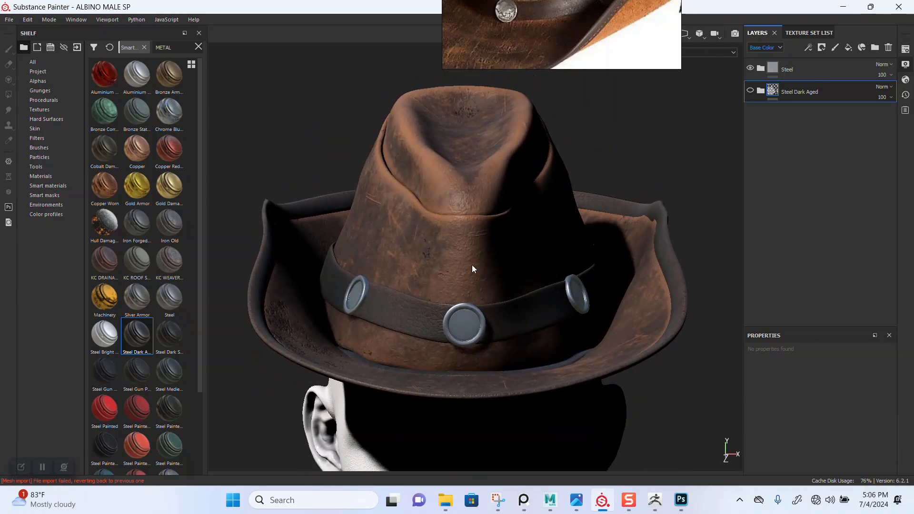
Inspect the HAT1 texture set's layers, checking the effect of the Leather Rough folder and its Edges layer by toggling their visibility.
ctrl+alt+right_click(467, 242)
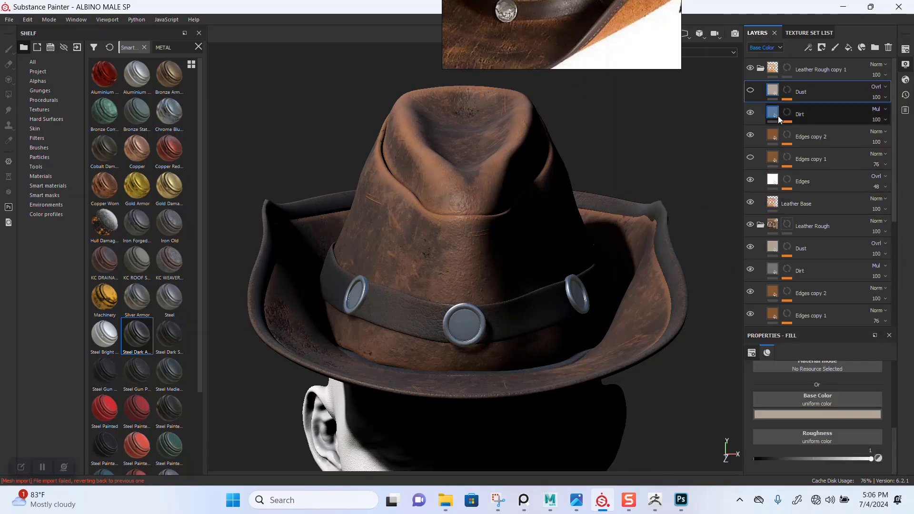
click(761, 68)
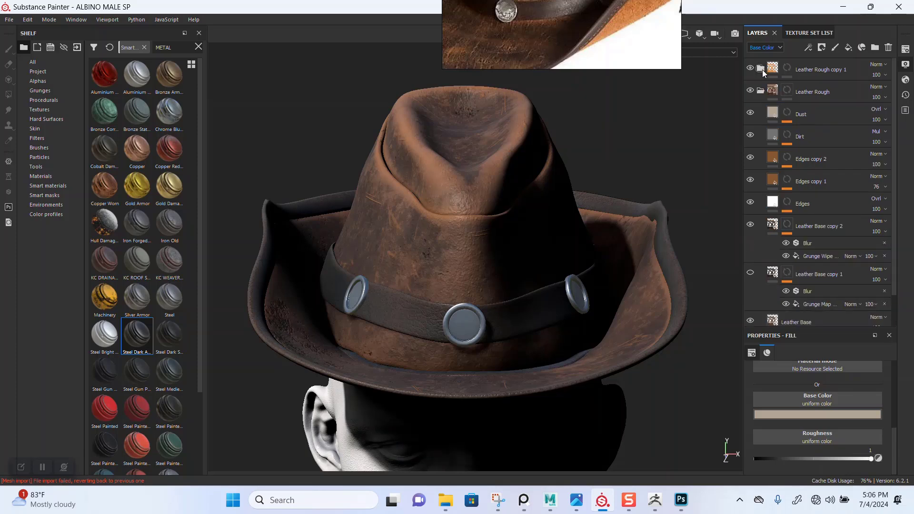
click(751, 91)
click(751, 91)
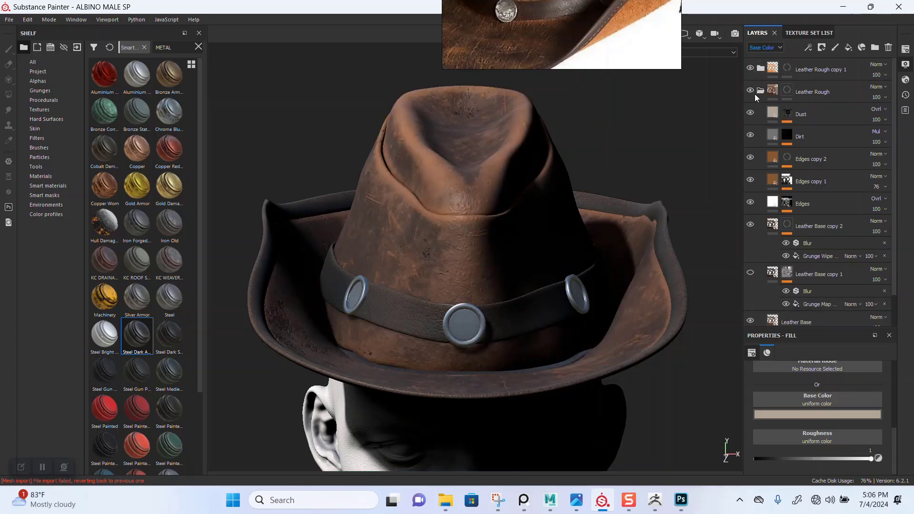
click(780, 137)
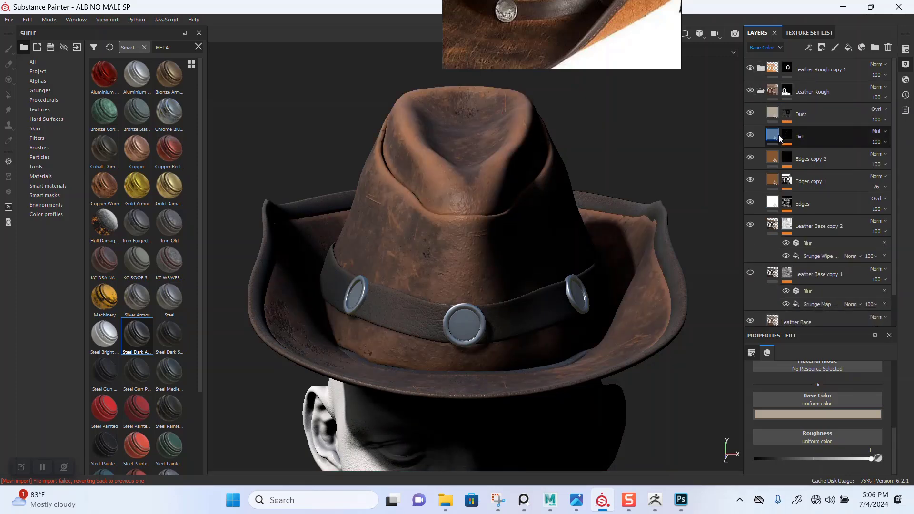
click(751, 203)
click(751, 203)
click(772, 203)
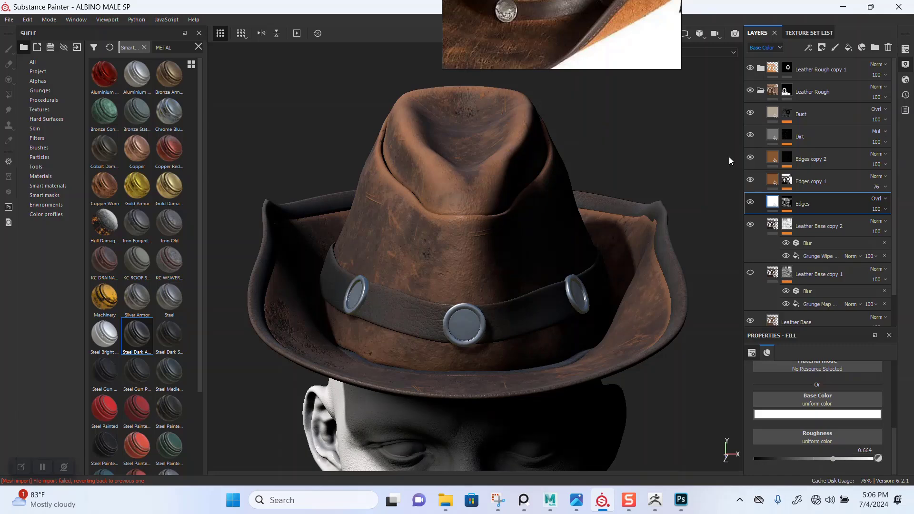
Make HAT_COIN1 the active texture set and isolate it so only the hatband buttons are shown.
click(809, 32)
key(ctrl+alt)
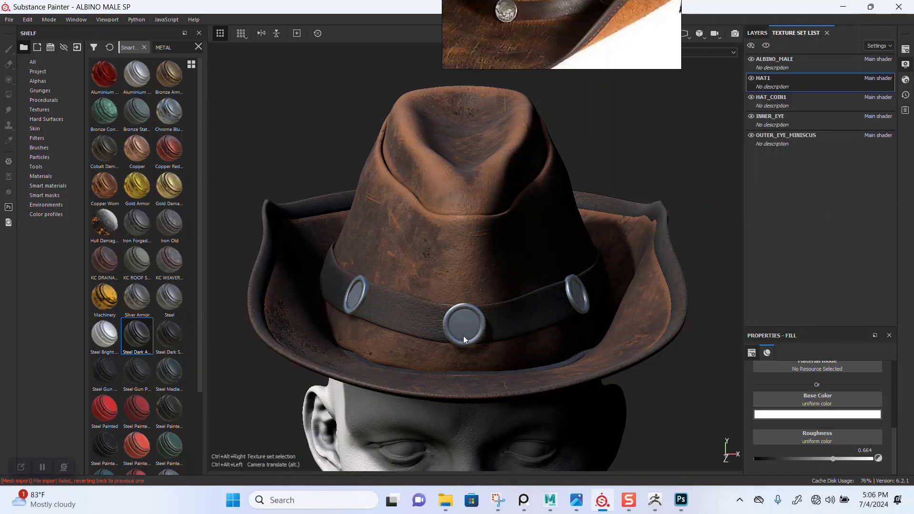
ctrl+alt+right_click(460, 324)
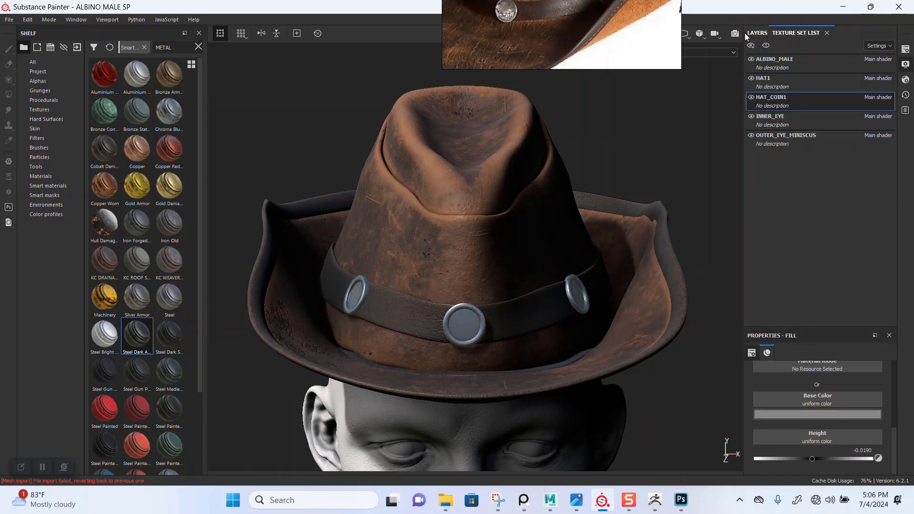
click(756, 33)
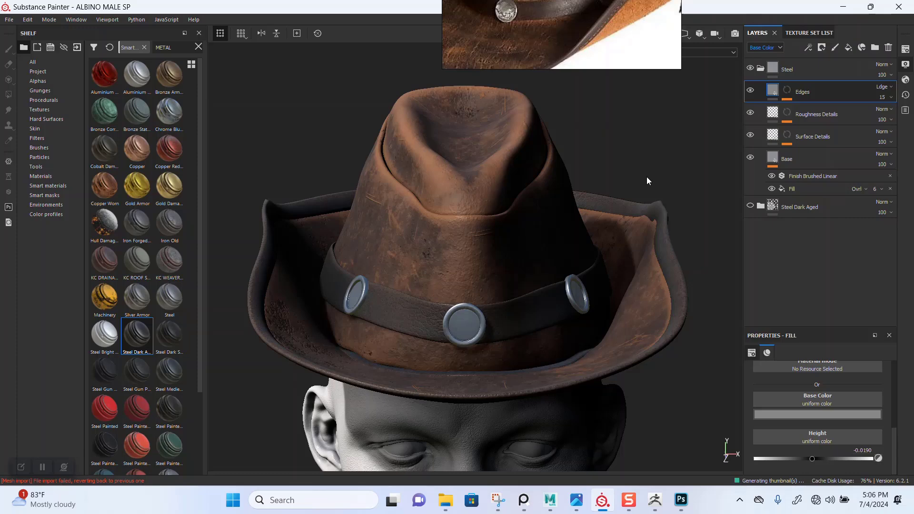
click(800, 34)
click(765, 46)
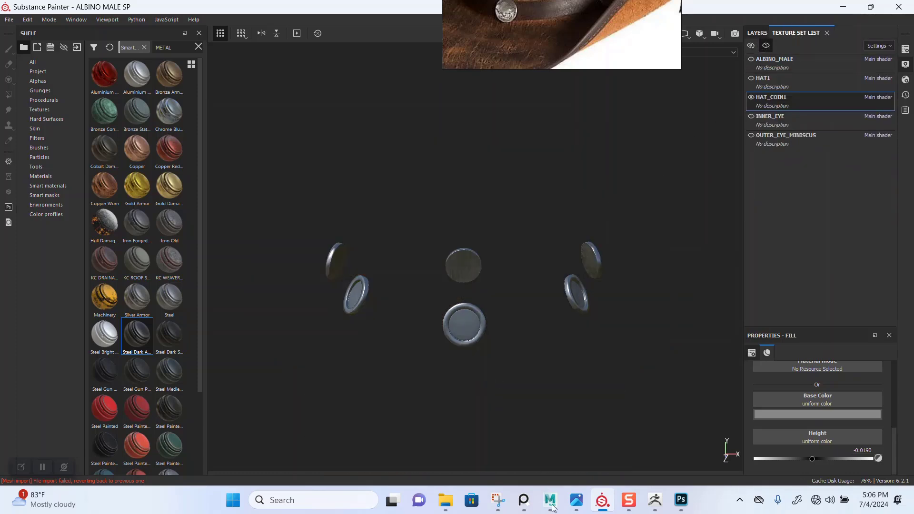
Import EAGLE STAMP.jpg from the ALBINO MALE 01 folder into the shelf with its usage set to alpha.
mouse_move(446, 501)
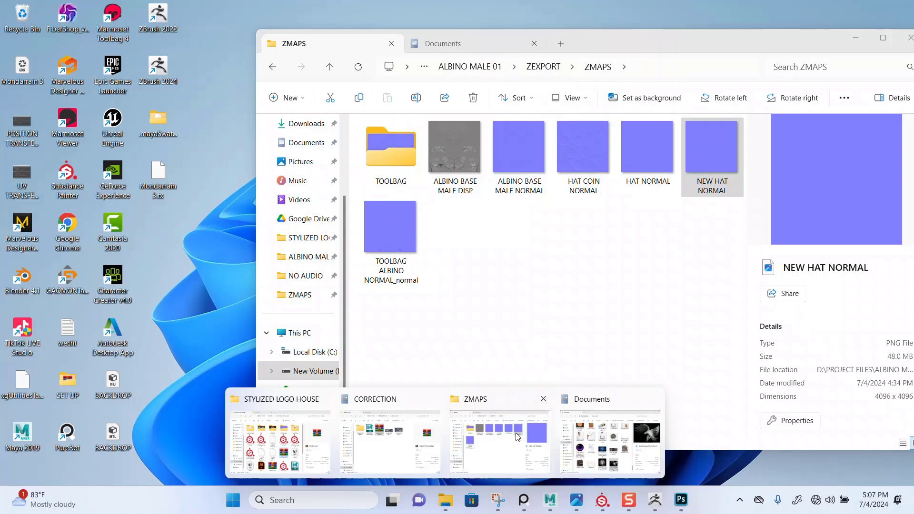
click(514, 431)
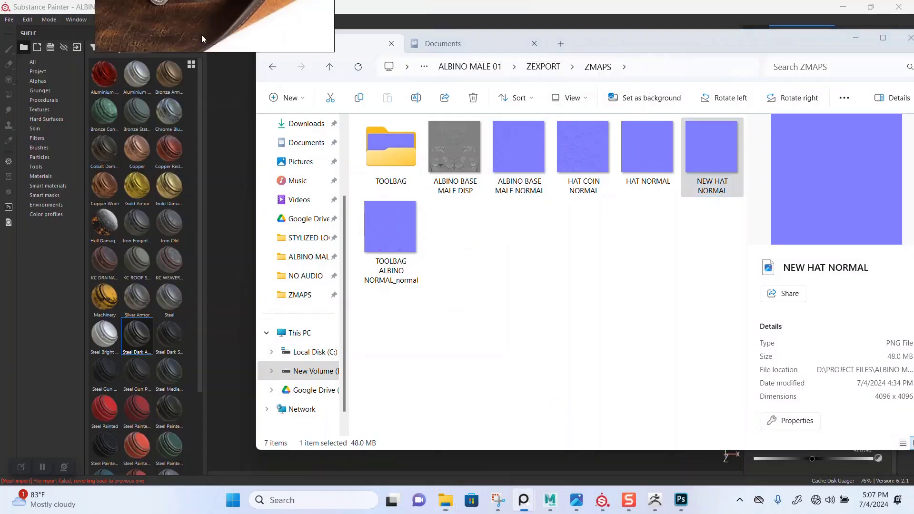
click(498, 67)
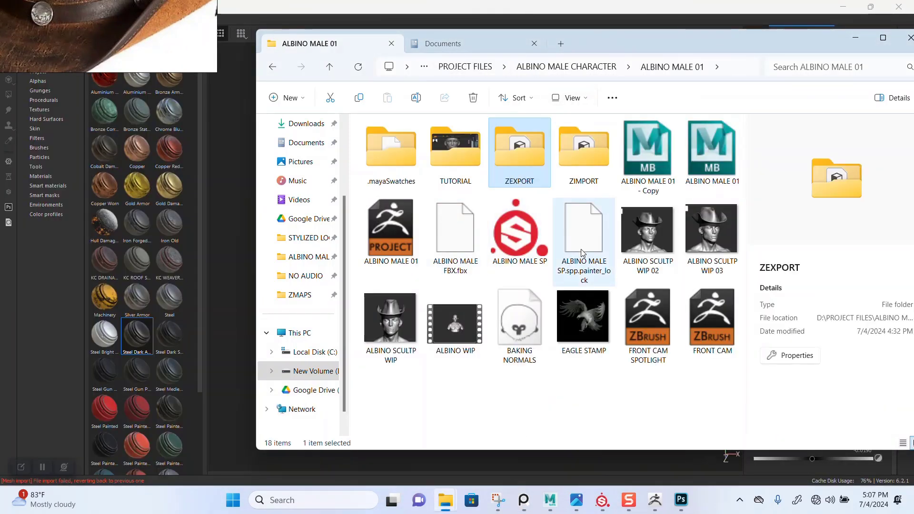
mouse_move(587, 314)
mouse_down()
mouse_move(590, 321)
mouse_move(106, 296)
mouse_up()
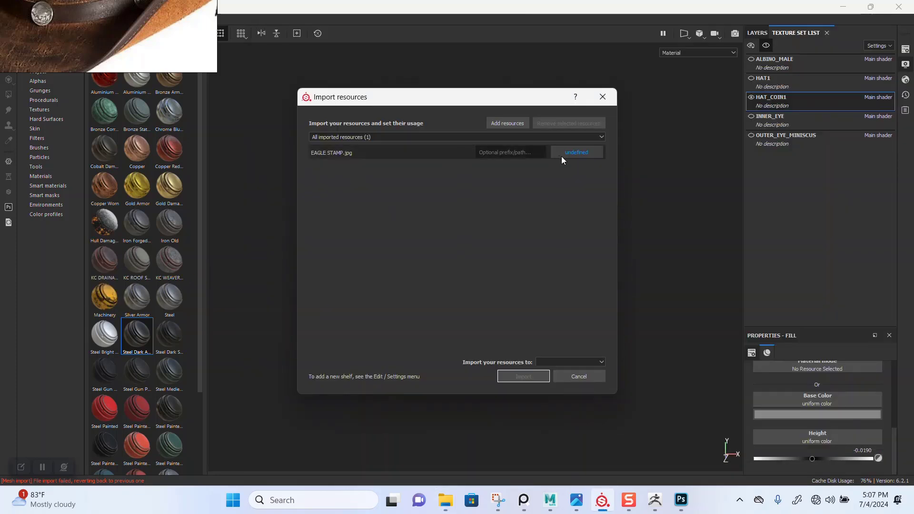
click(577, 152)
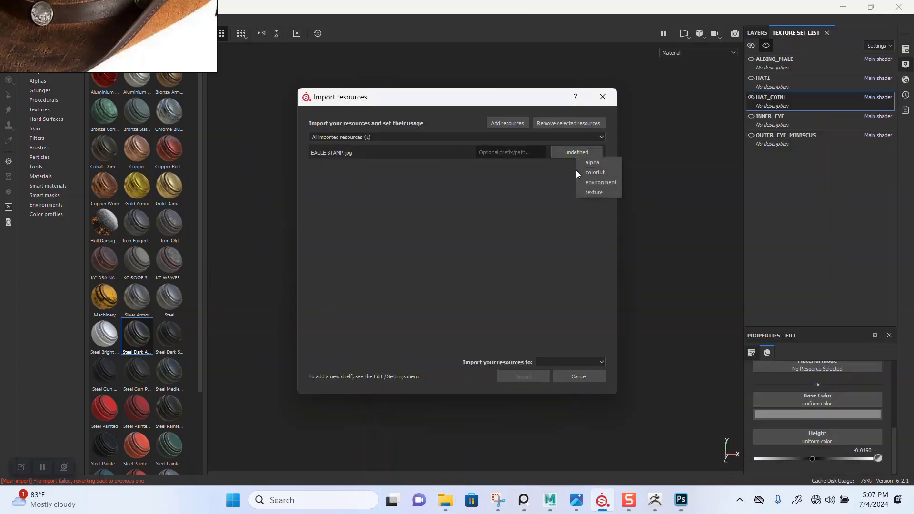
click(594, 164)
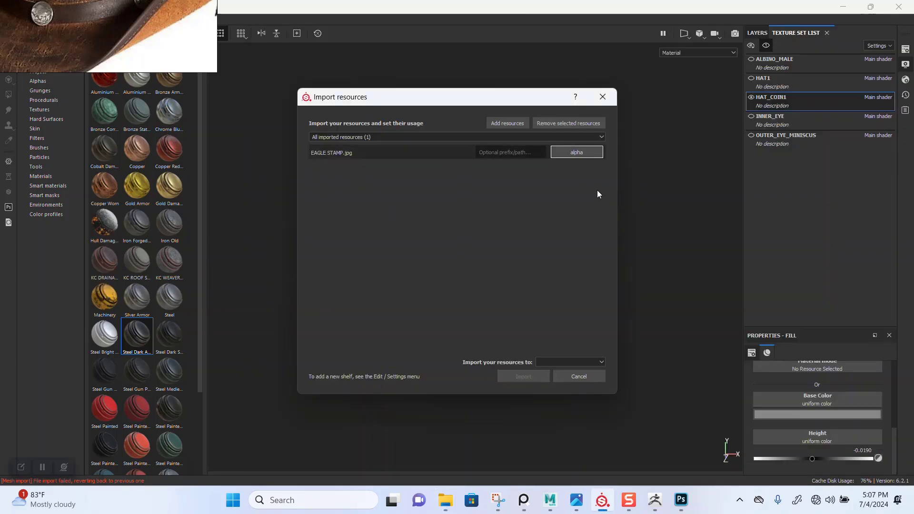
click(580, 360)
click(579, 379)
click(532, 379)
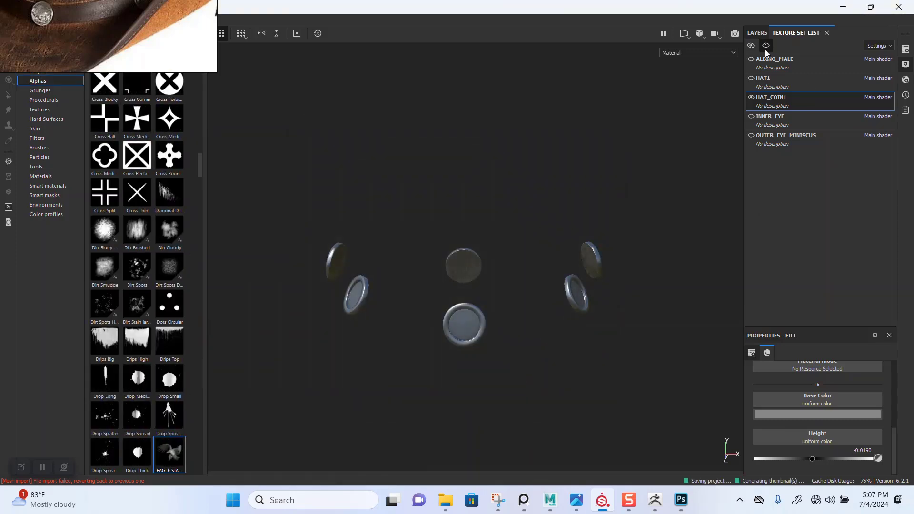
Collapse the Steel folder and add a fill layer above it in the HAT_COIN1 layer stack.
click(760, 31)
click(759, 67)
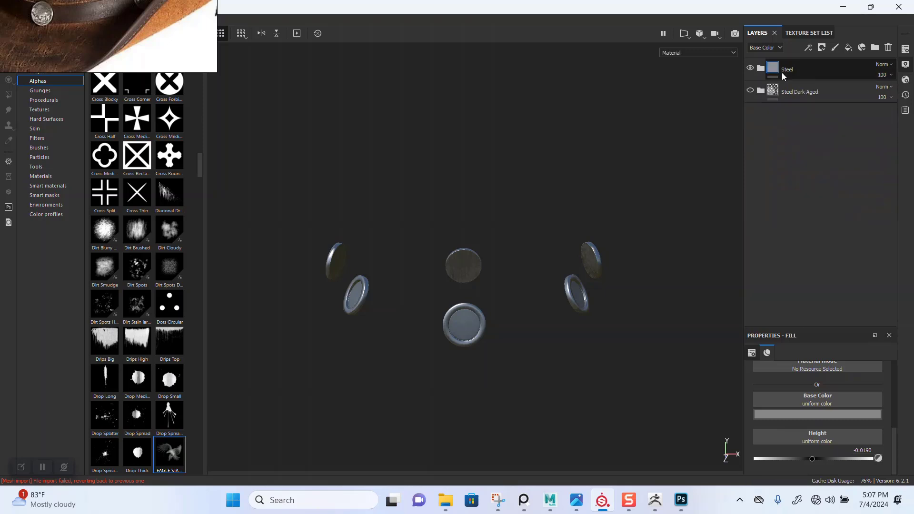
click(798, 76)
click(849, 48)
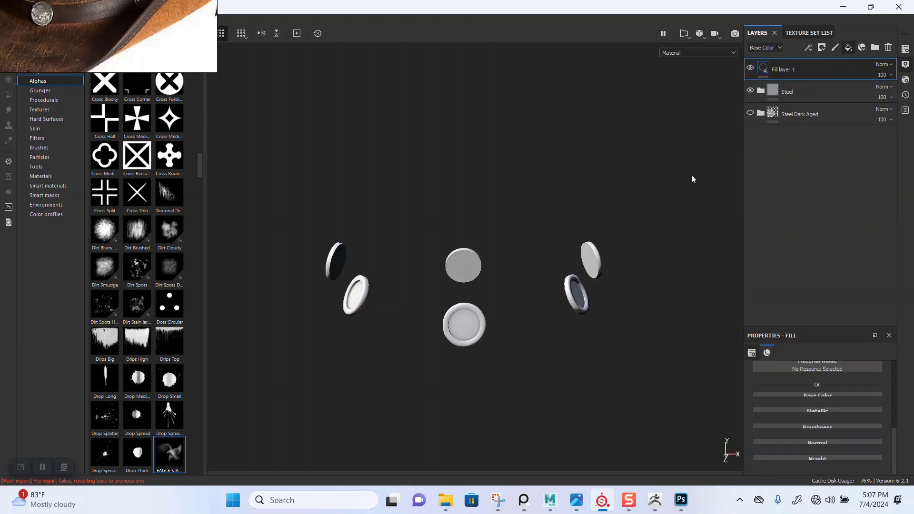
alt+middle_drag(507, 279, 510, 262)
scroll(508, 271, up, 1)
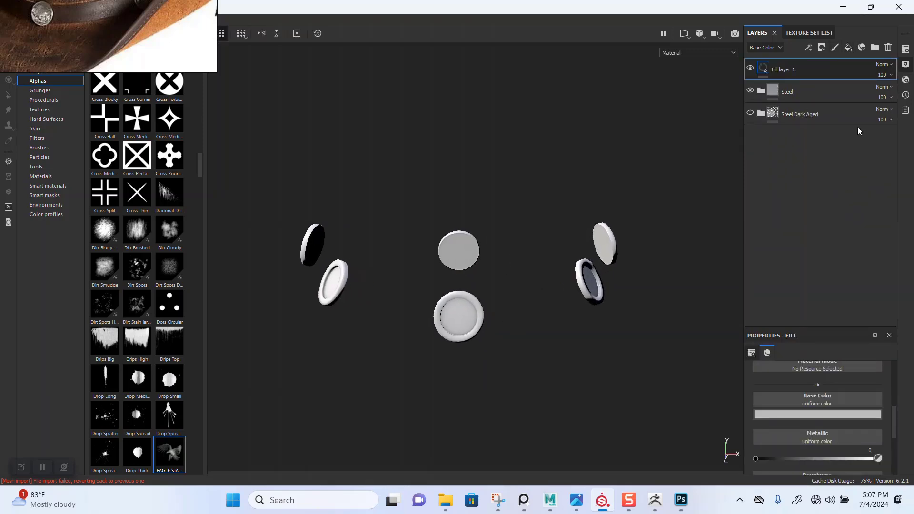
Disable the new fill layer's color, metal, rough and nrm channels, keeping only height, and set the height to 1.
scroll(792, 419, up, 2)
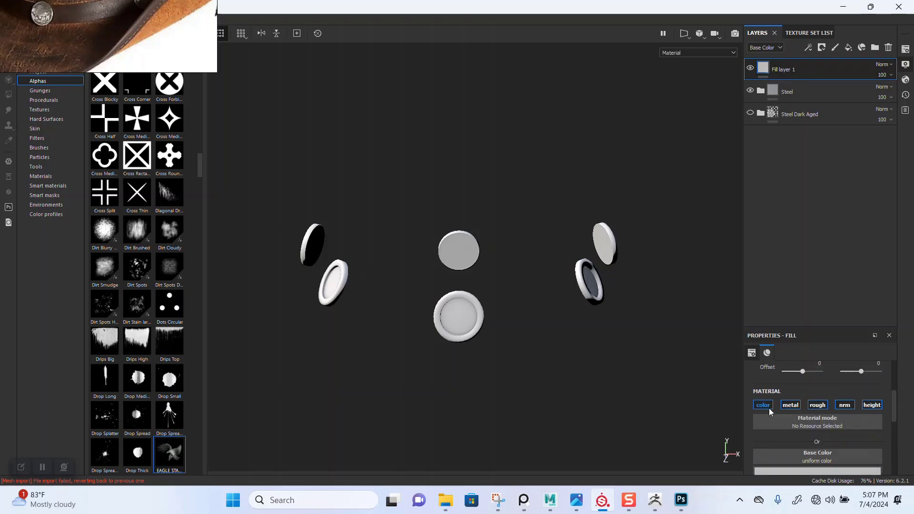
click(765, 406)
click(790, 406)
click(818, 406)
click(840, 407)
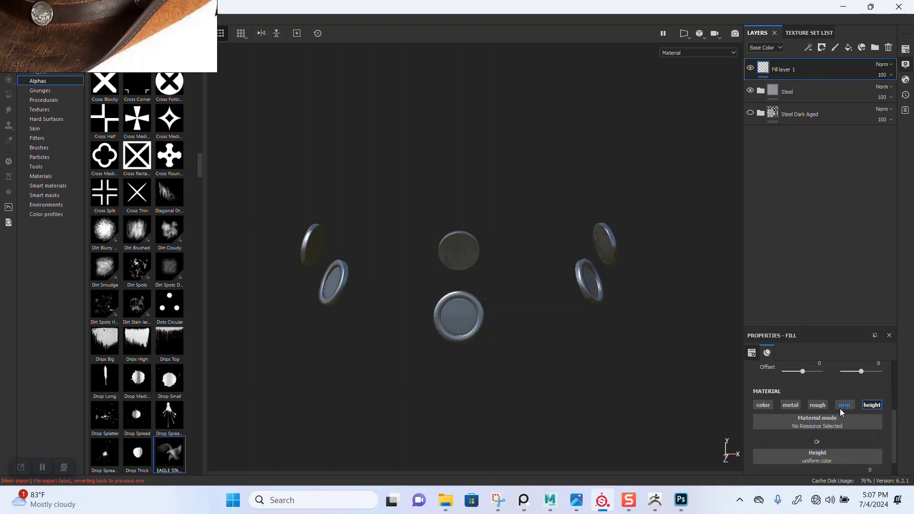
scroll(824, 445, down, 1)
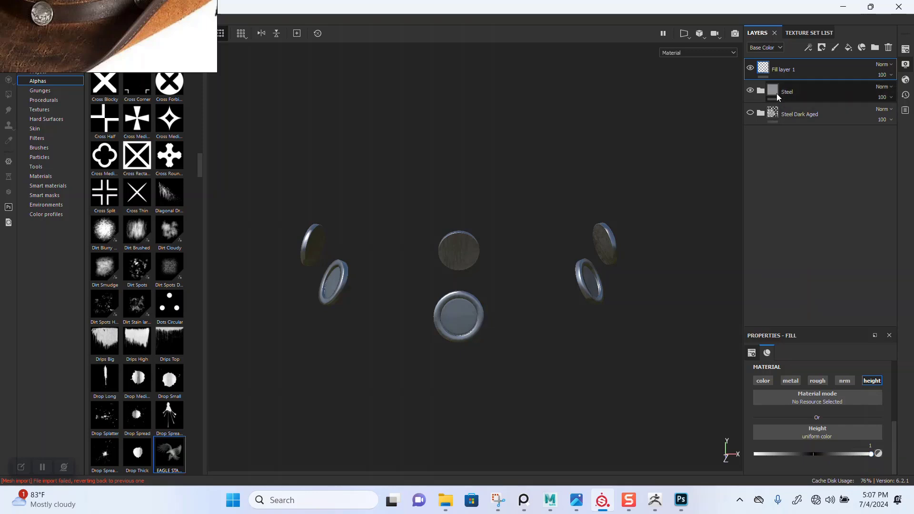
Add a black mask to the height-only fill layer and add a fill effect to that mask.
right_click(760, 83)
click(801, 84)
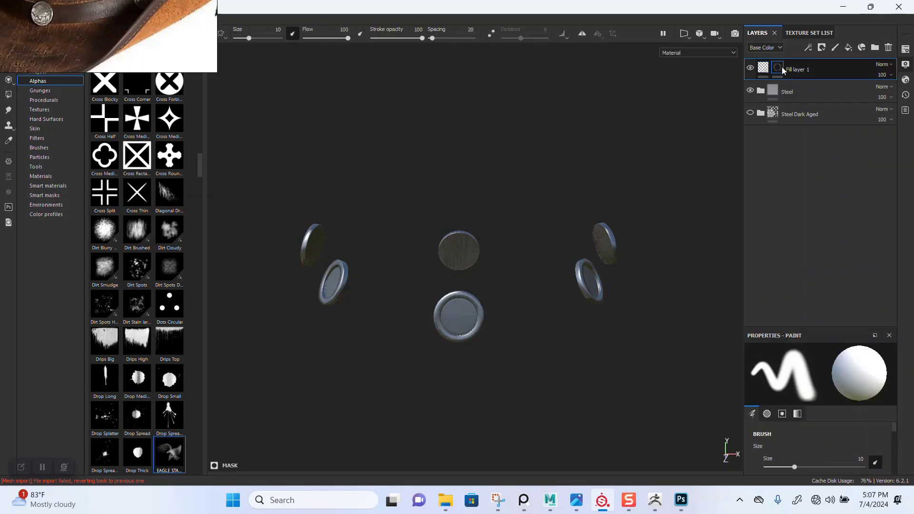
right_click(779, 67)
click(816, 283)
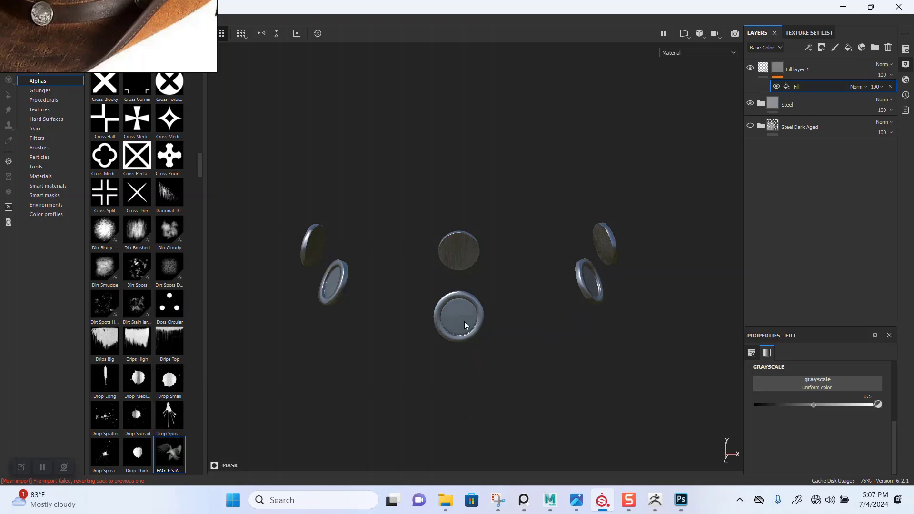
Load the EAGLE STAMP alpha into the mask's brush, reduce the brush size to 4.68 and face the front button straight on.
click(776, 71)
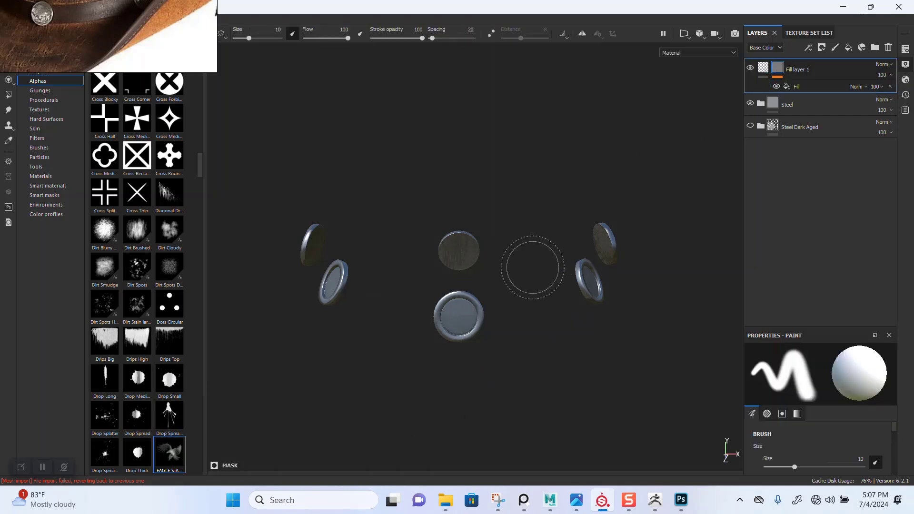
scroll(461, 355, up, 2)
alt+middle_drag(458, 350, 500, 249)
scroll(500, 249, up, 3)
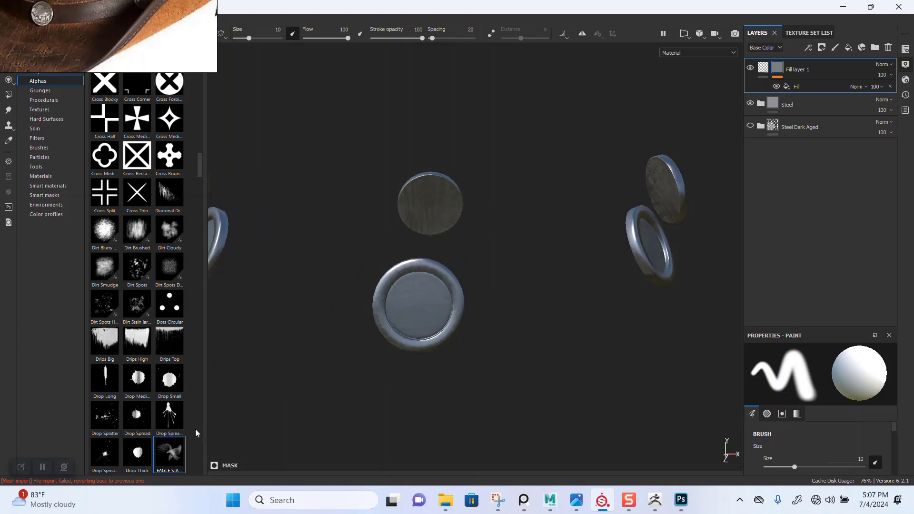
click(164, 449)
scroll(414, 333, up, 3)
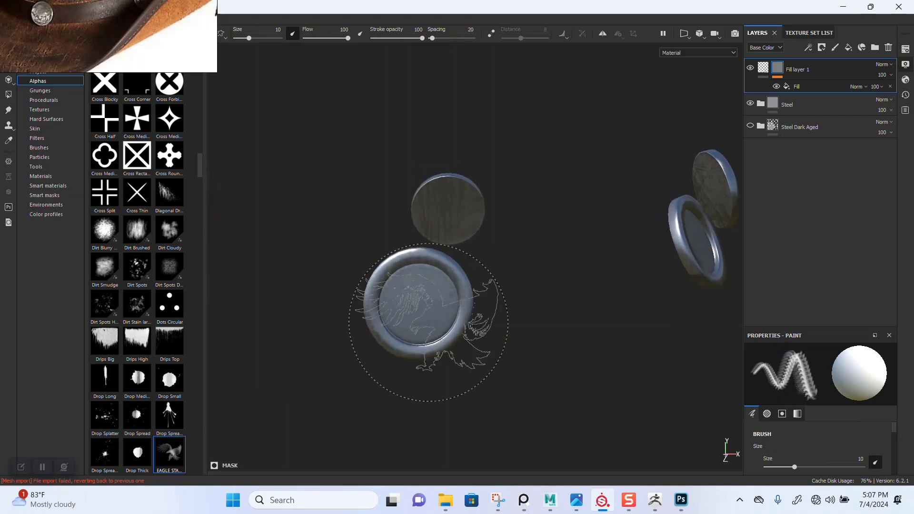
key(bracketleft)
key(bracketleft)
key(bracketleft)
key(bracketleft)
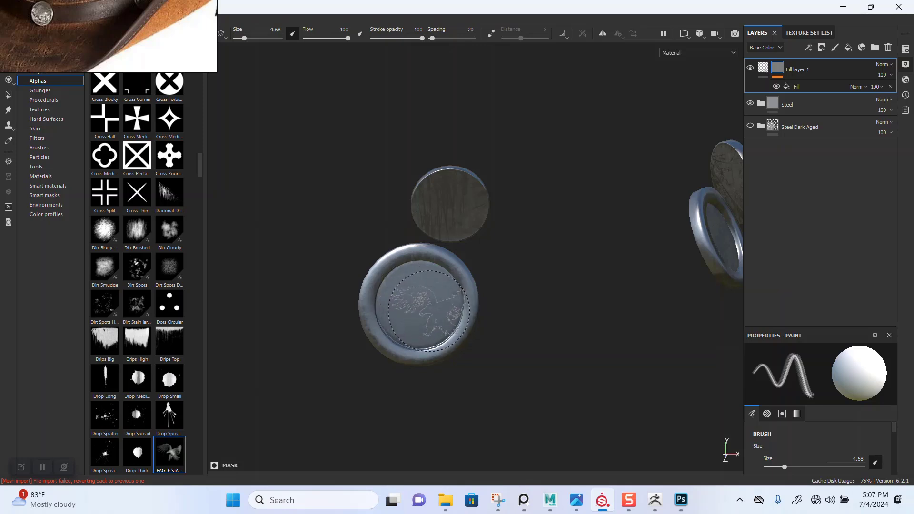
alt+drag(400, 317, 448, 327)
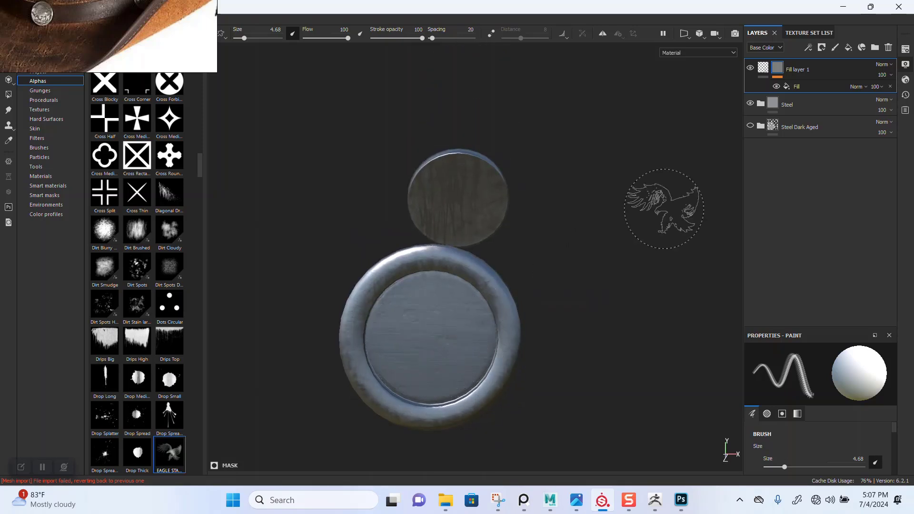
Try removing the mask's fill effect and stamping the eagle onto the front button, and undo both changes.
click(890, 86)
alt+drag(524, 272, 516, 255)
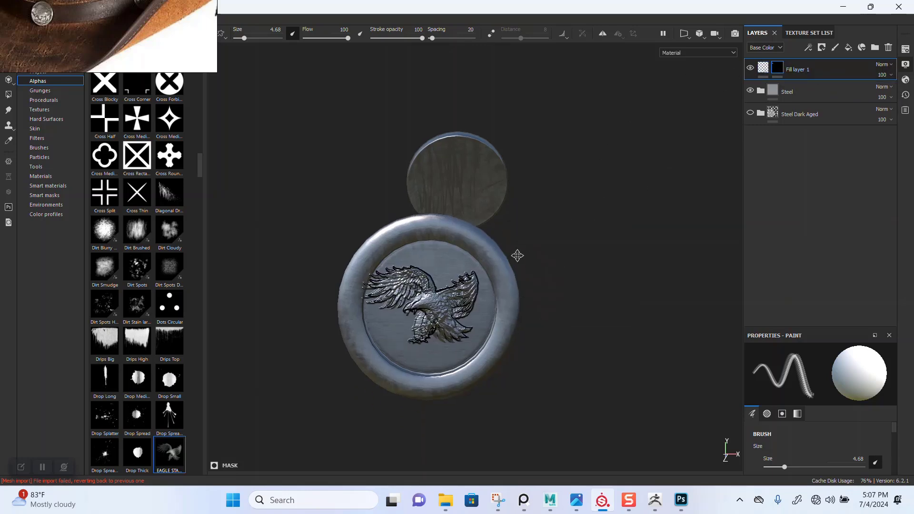
alt+right_drag(516, 256, 536, 349)
alt+drag(531, 298, 535, 304)
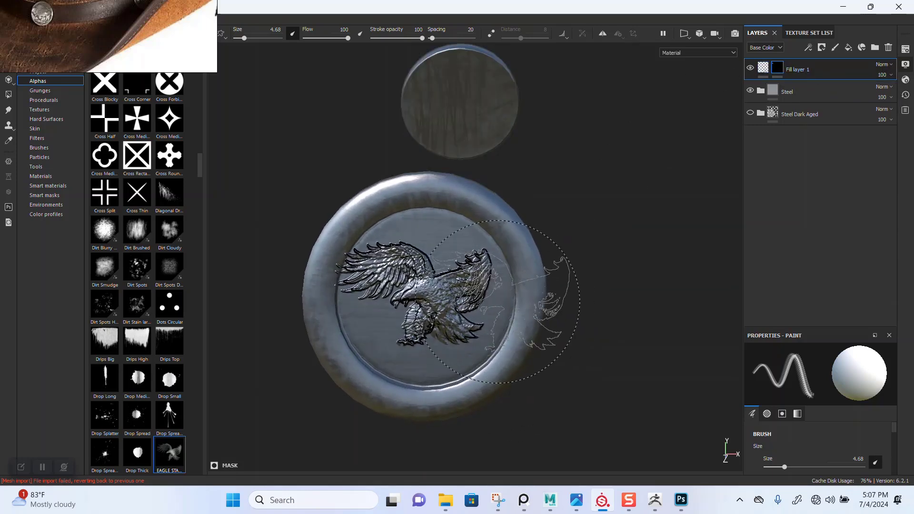
key(ctrl+z)
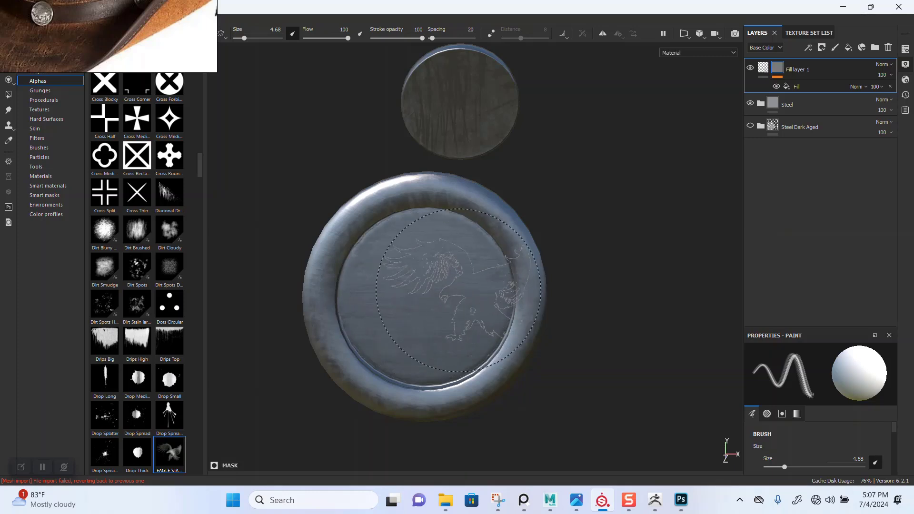
Remove the fill effect from Fill layer 1's mask and clear the existing eagle stamp from the mask.
click(890, 86)
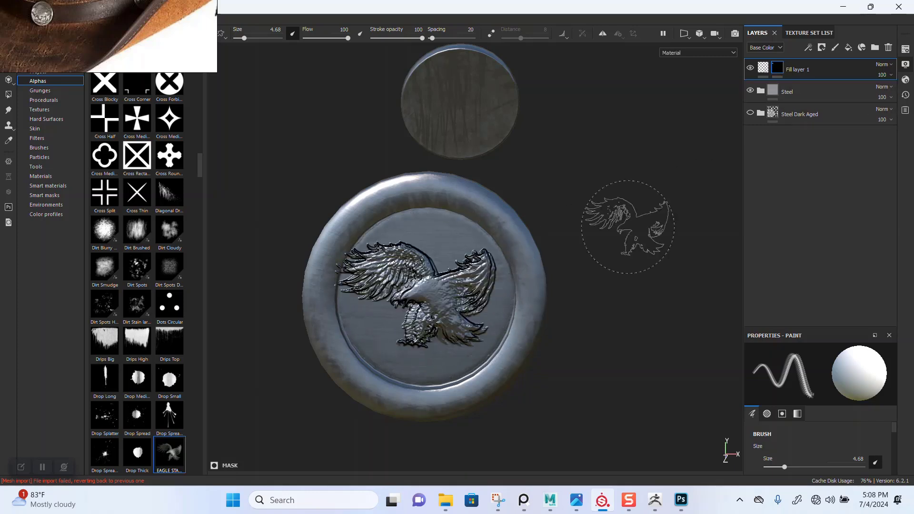
key(ctrl+z)
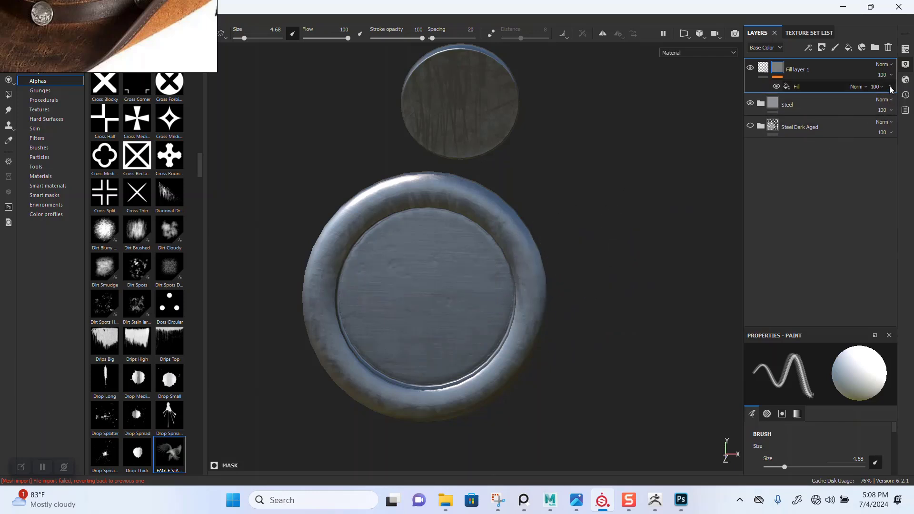
click(891, 87)
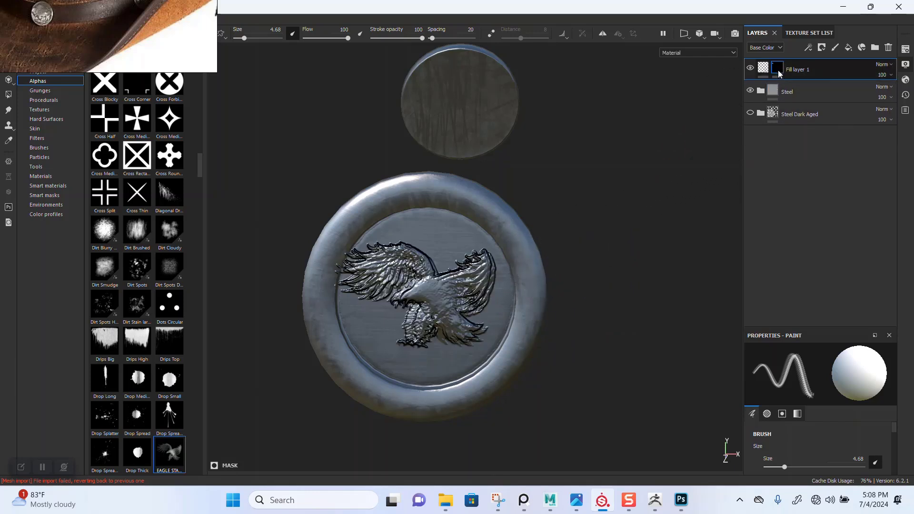
right_click(774, 66)
click(784, 82)
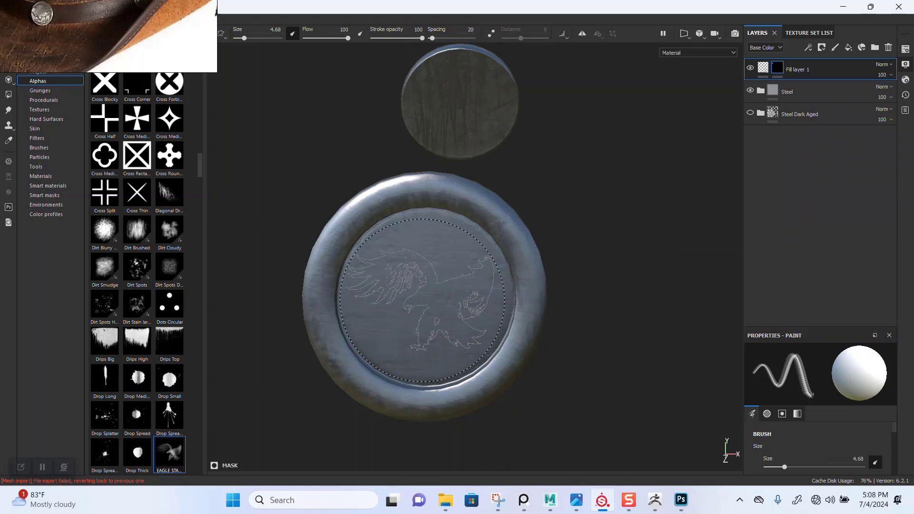
Stamp the eagle alpha onto the first hatband buttons at brush size 4.68, facing each button straight on.
mouse_move(556, 320)
alt+mouse_down()
mouse_move(333, 237)
mouse_move(496, 260)
mouse_move(449, 243)
alt+mouse_up()
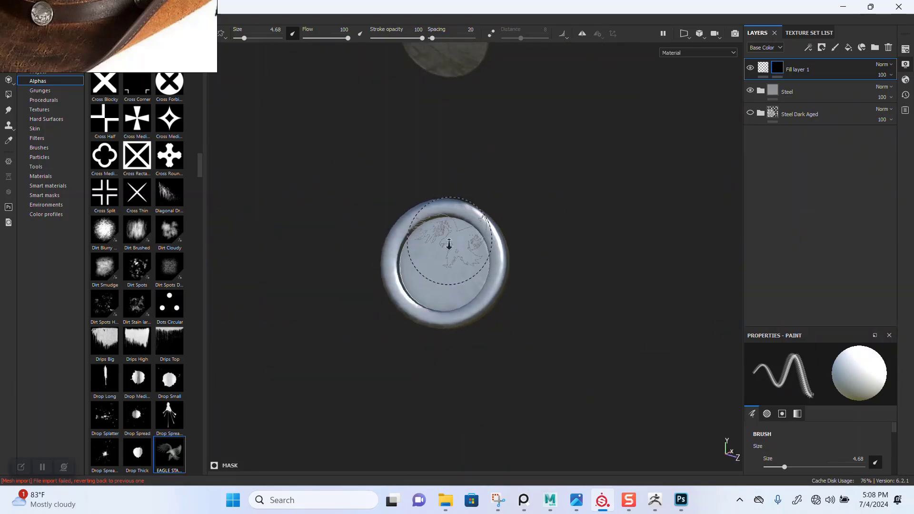
scroll(448, 243, up, 2)
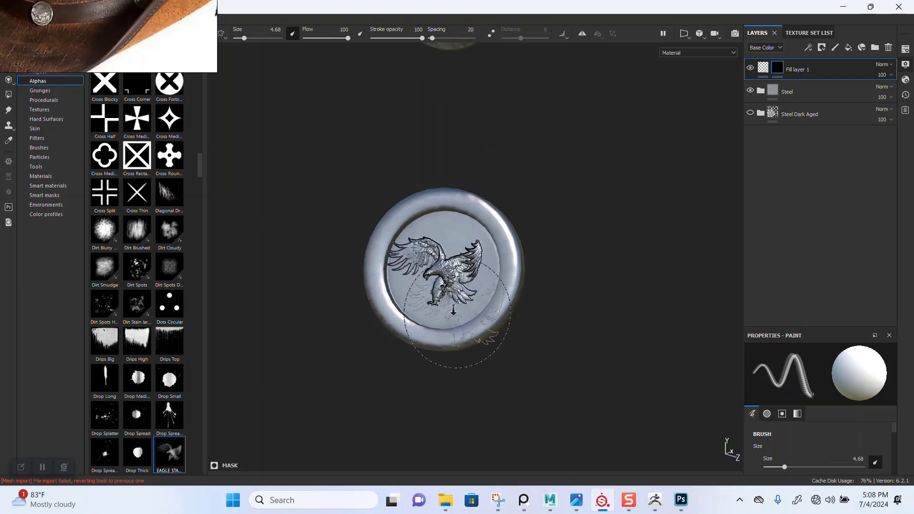
alt+right_drag(454, 310, 502, 292)
mouse_move(502, 292)
alt+mouse_down()
mouse_move(326, 231)
mouse_move(445, 263)
mouse_move(405, 239)
mouse_move(490, 304)
mouse_move(408, 310)
alt+mouse_up()
alt+right_drag(408, 310, 472, 400)
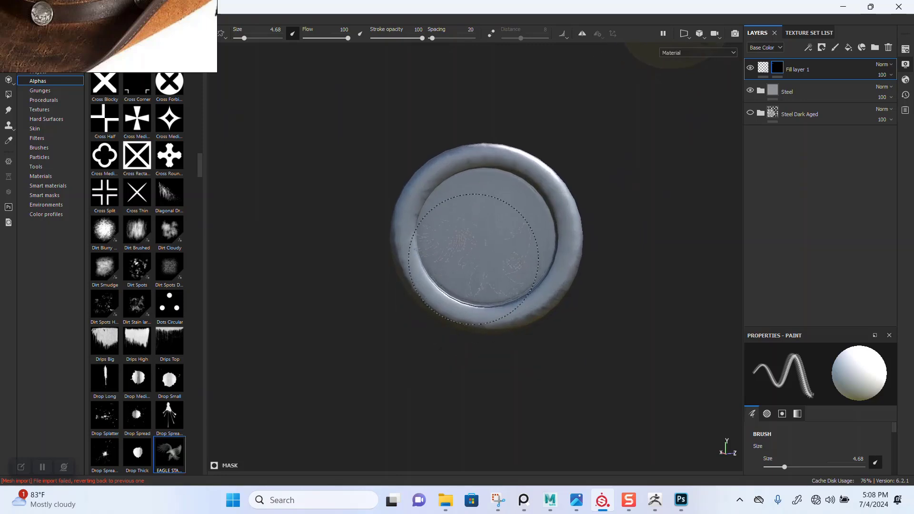
click(481, 242)
alt+right_drag(481, 242, 410, 214)
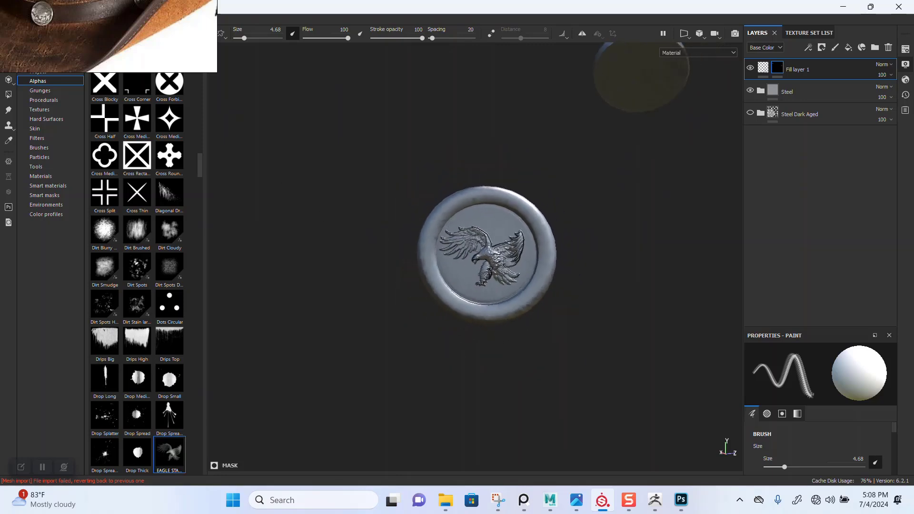
Stamp the eagle alpha onto the remaining buttons around the hatband.
alt+drag(293, 223, 390, 235)
alt+middle_drag(389, 235, 458, 289)
alt+right_drag(458, 289, 298, 251)
mouse_move(298, 251)
alt+mouse_down()
mouse_move(532, 333)
mouse_move(547, 285)
alt+mouse_up()
mouse_move(547, 286)
alt+right_down()
mouse_move(510, 305)
mouse_move(499, 280)
mouse_move(393, 273)
alt+right_up()
click(480, 271)
alt+drag(394, 273, 531, 324)
alt+middle_drag(531, 324, 579, 324)
mouse_move(579, 324)
alt+mouse_down()
mouse_move(441, 314)
mouse_move(439, 286)
mouse_move(569, 260)
alt+mouse_up()
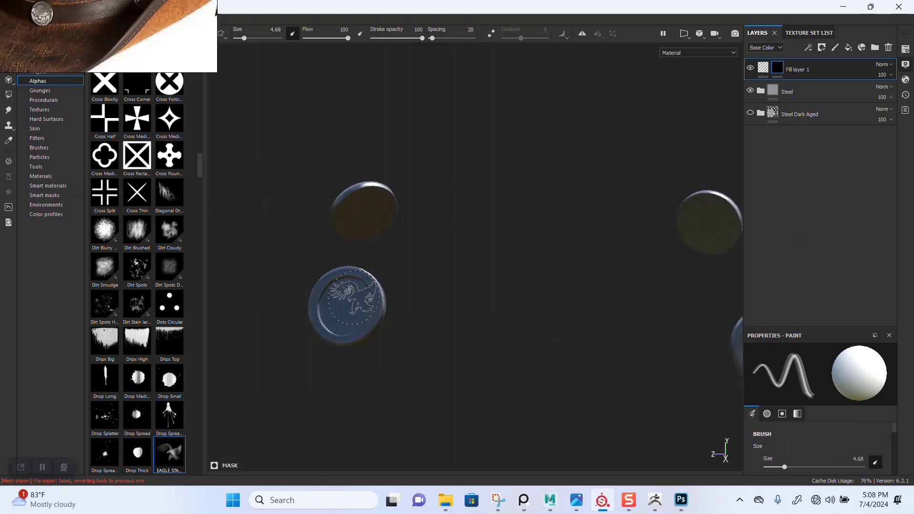
click(344, 306)
alt+right_drag(413, 321, 352, 251)
mouse_move(352, 251)
alt+mouse_down()
mouse_move(481, 265)
mouse_move(467, 180)
mouse_move(441, 275)
mouse_move(529, 306)
mouse_move(501, 279)
mouse_move(481, 307)
mouse_move(520, 298)
mouse_move(619, 229)
alt+mouse_up()
Show all texture sets to check the stamped buttons on the complete hat, and return to the layer stack.
click(803, 34)
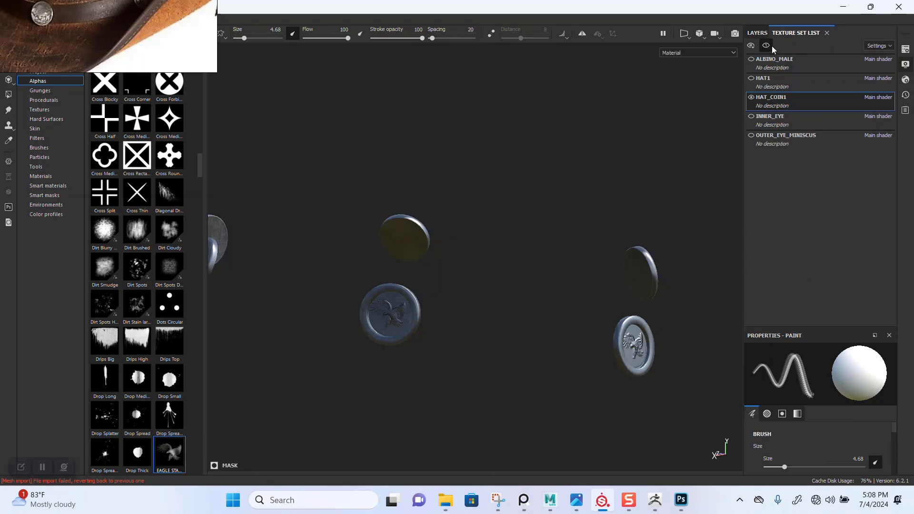
click(765, 46)
scroll(595, 223, down, 4)
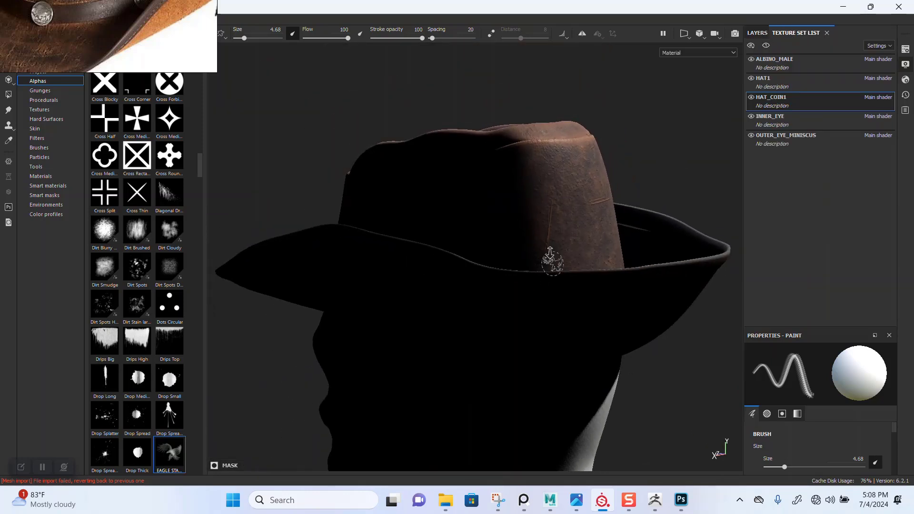
alt+drag(472, 206, 633, 206)
alt+middle_drag(505, 211, 629, 177)
alt+drag(629, 177, 543, 204)
alt+drag(484, 239, 515, 229)
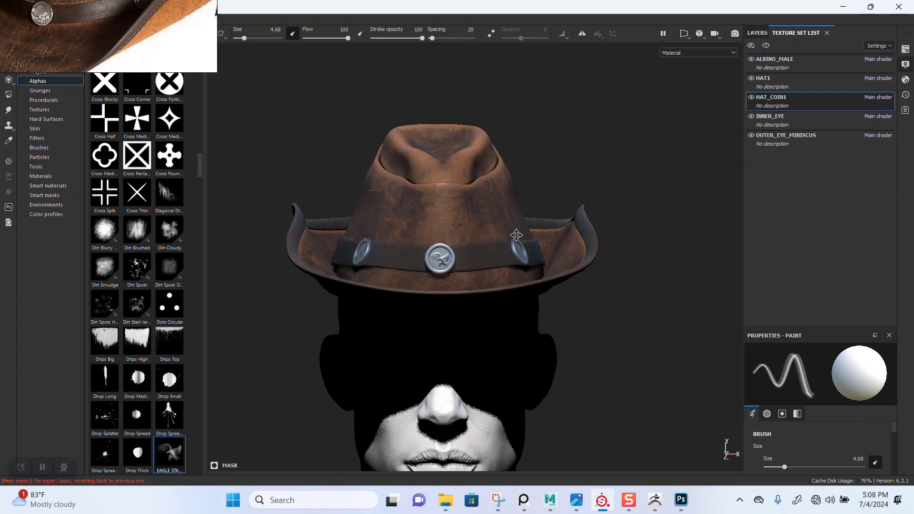
alt+middle_drag(515, 227, 518, 251)
scroll(517, 250, up, 1)
click(756, 34)
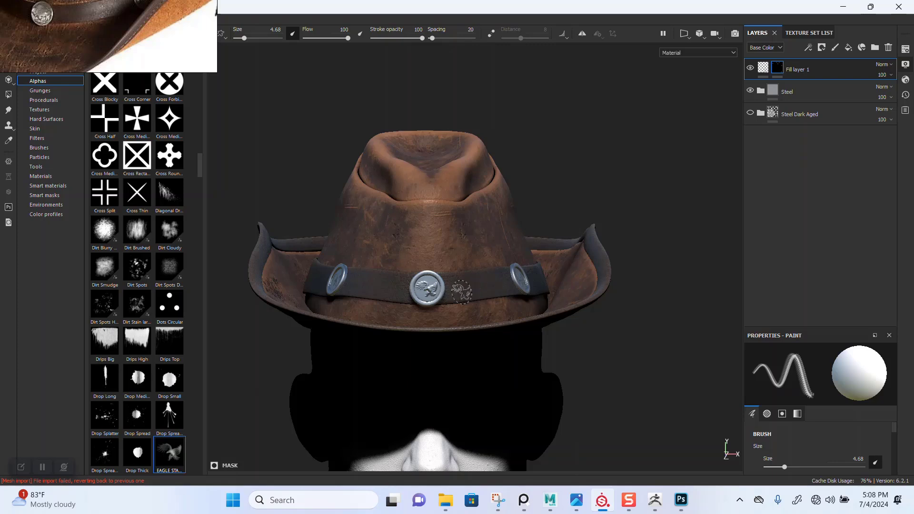
Make the Steel Dark Aged folder visible and move it above the Steel folder.
alt+middle_drag(461, 292, 482, 243)
alt+right_drag(481, 243, 463, 400)
scroll(482, 319, up, 2)
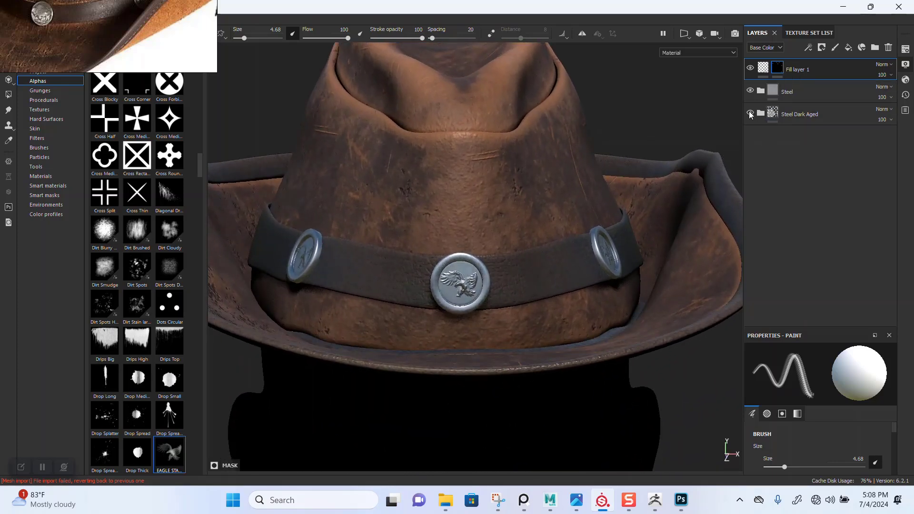
alt+drag(580, 224, 553, 291)
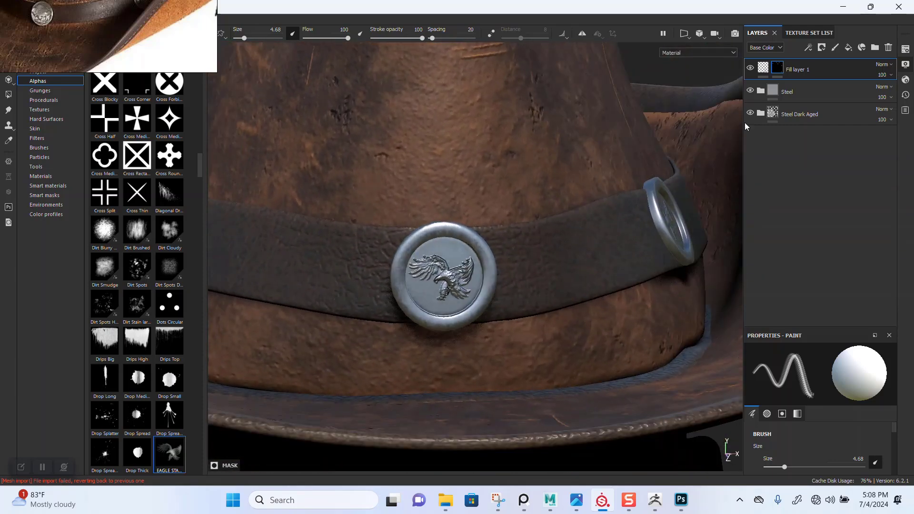
drag(777, 116, 776, 86)
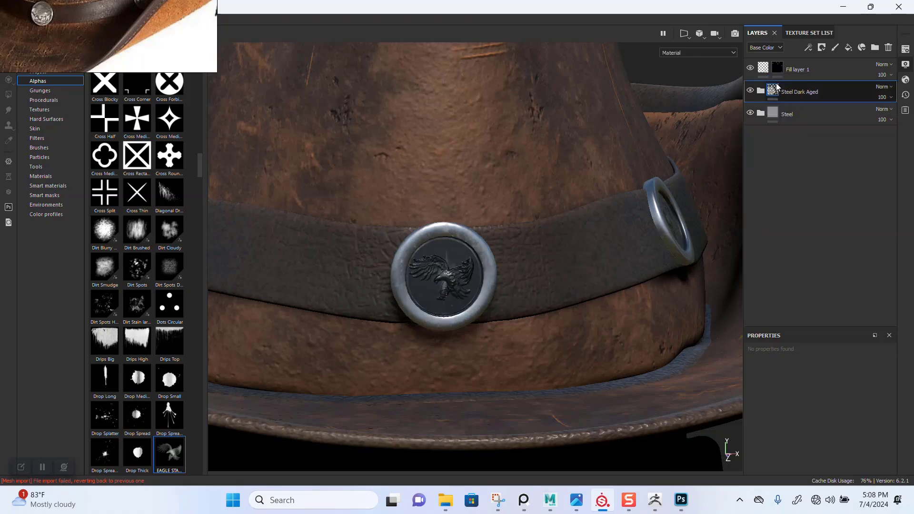
alt+drag(490, 263, 508, 233)
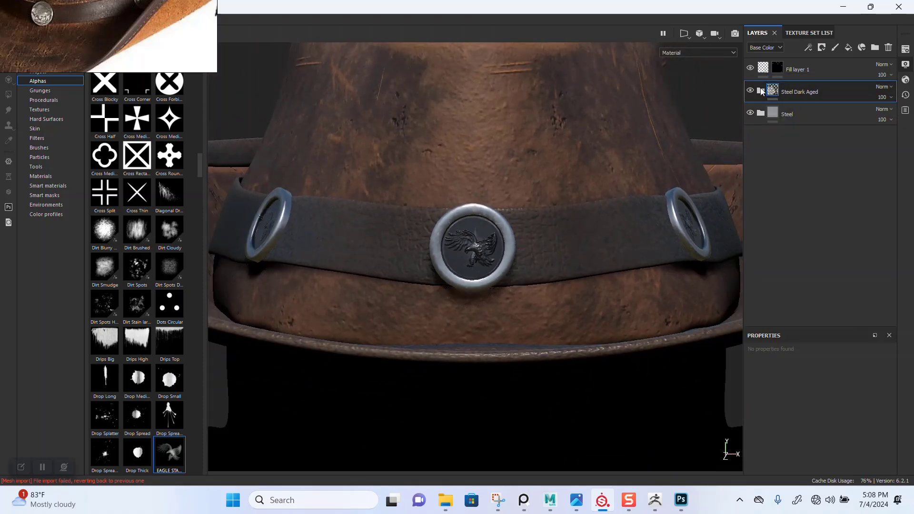
click(773, 90)
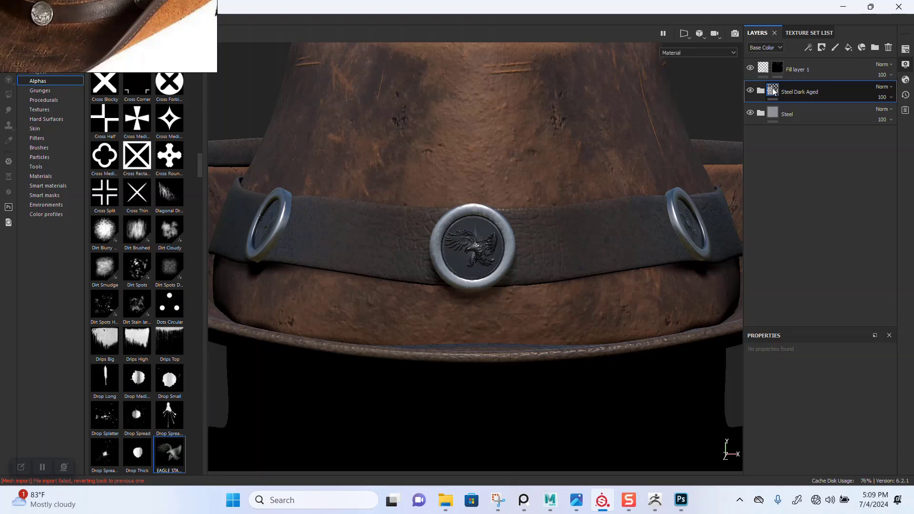
right_click(774, 91)
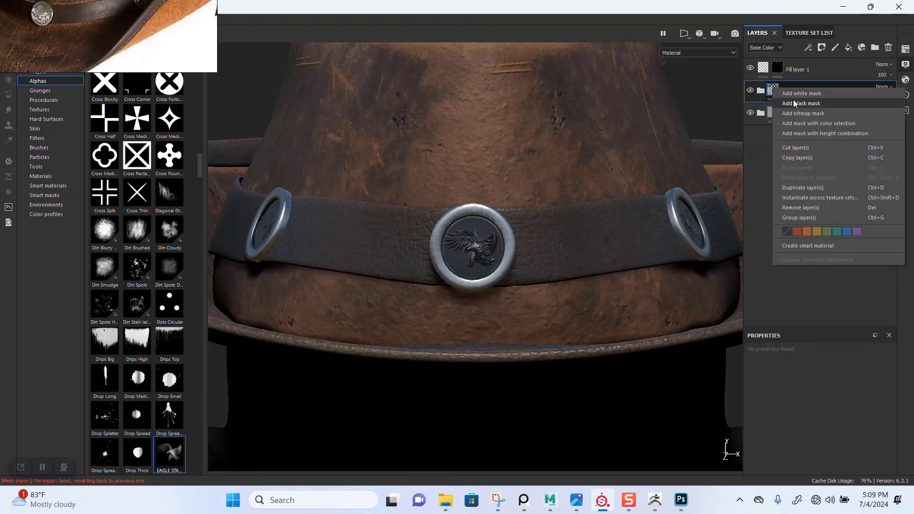
click(762, 174)
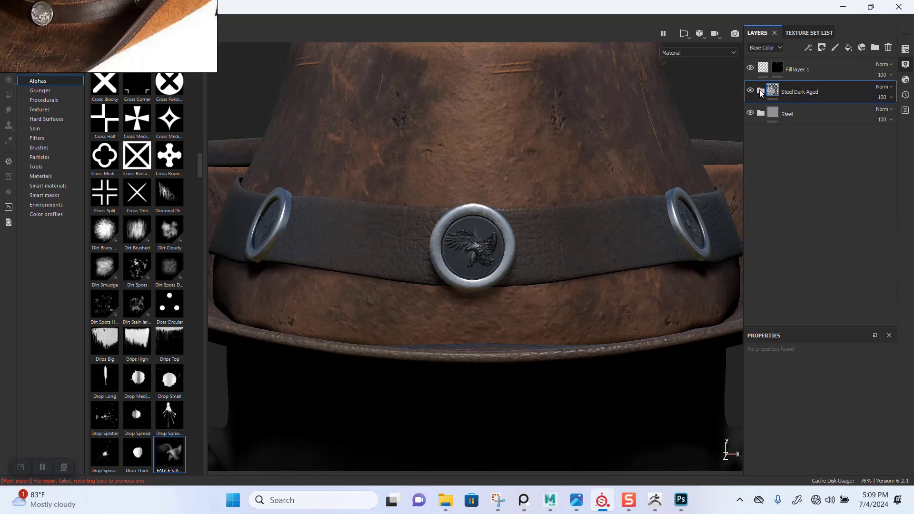
Expand the Steel Dark Aged folder and set the Global Balance of the Scratches mask's Mask Editor to 0.26.
click(760, 92)
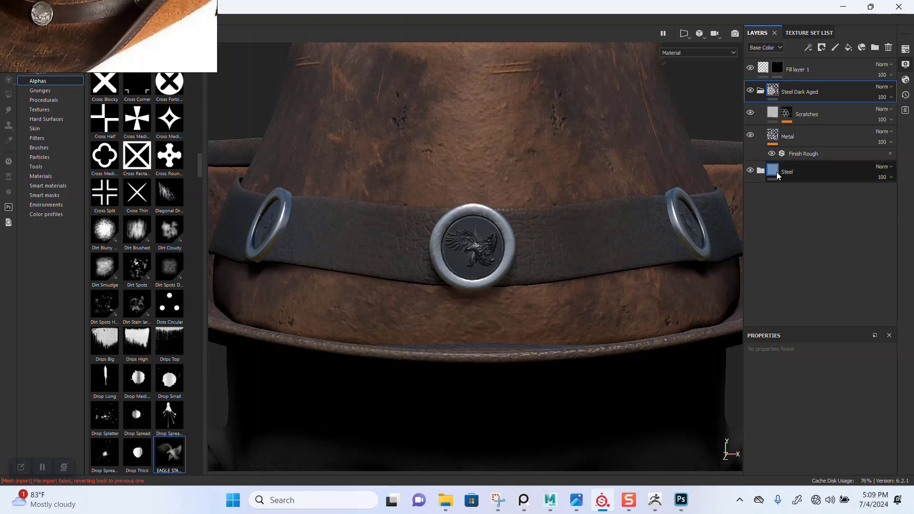
click(781, 135)
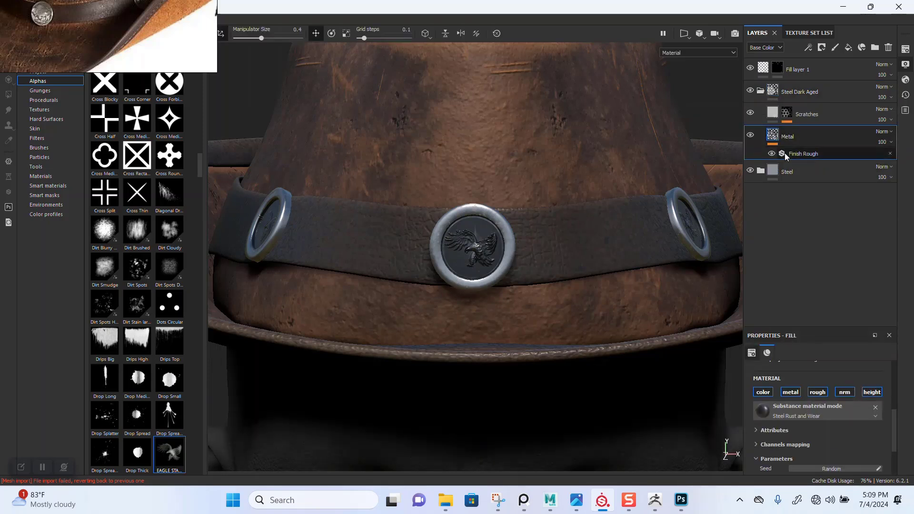
click(773, 116)
click(787, 114)
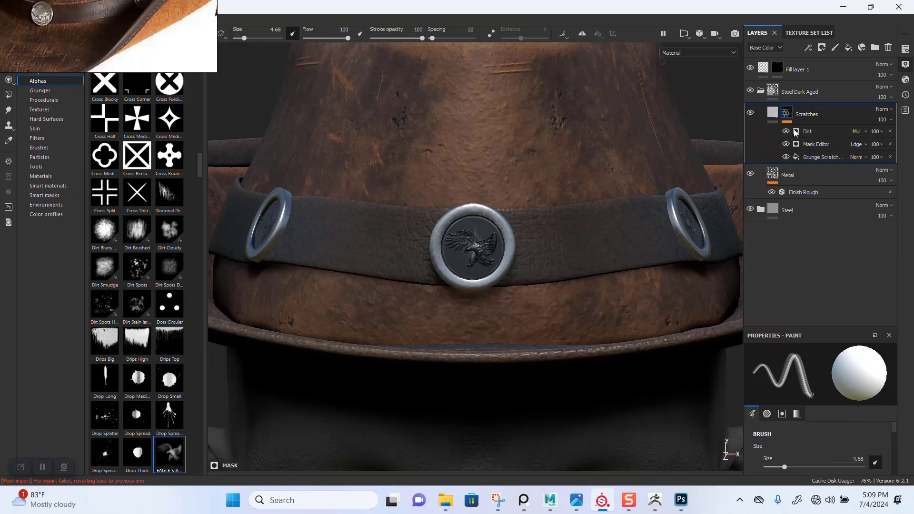
click(751, 114)
click(752, 114)
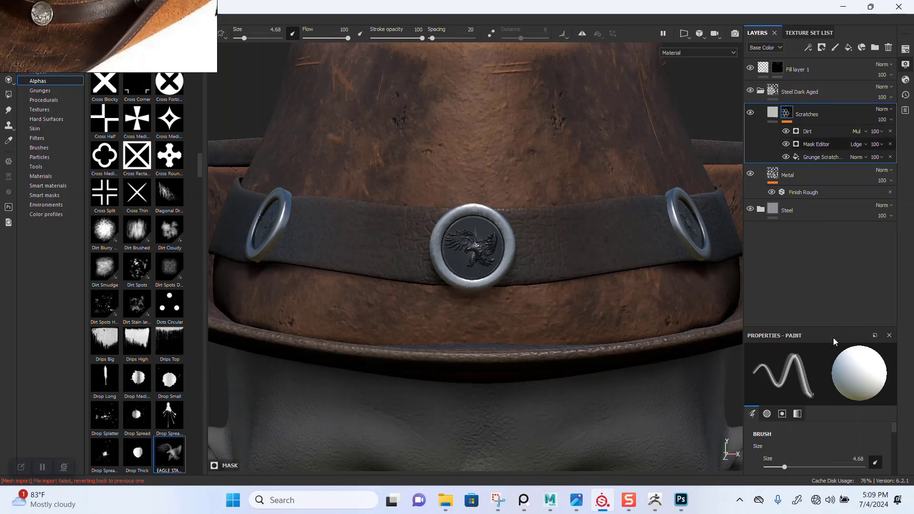
drag(815, 429, 791, 431)
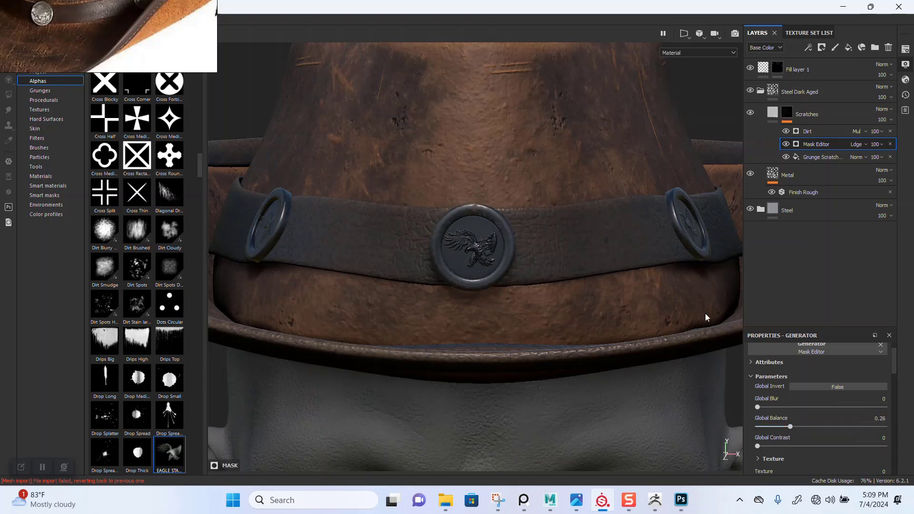
Collapse the Steel Dark Aged folder and add a black mask to it.
click(761, 90)
right_click(772, 91)
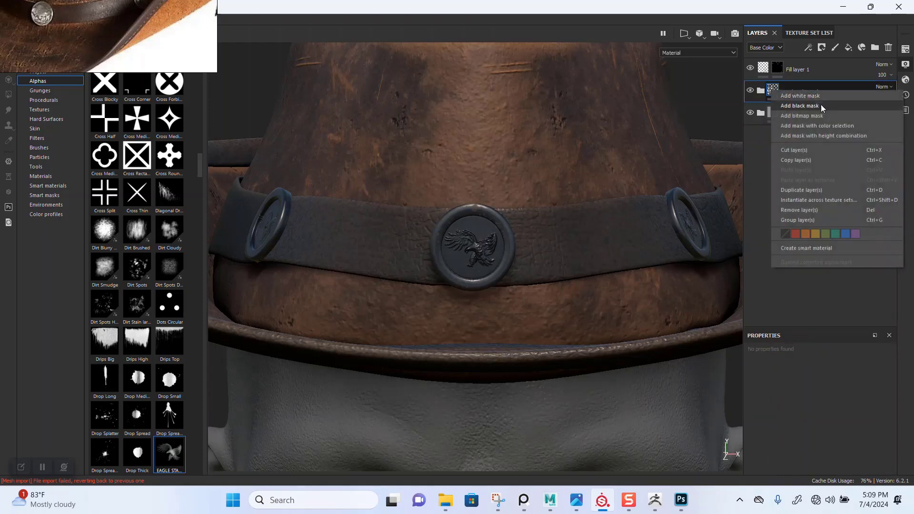
click(829, 107)
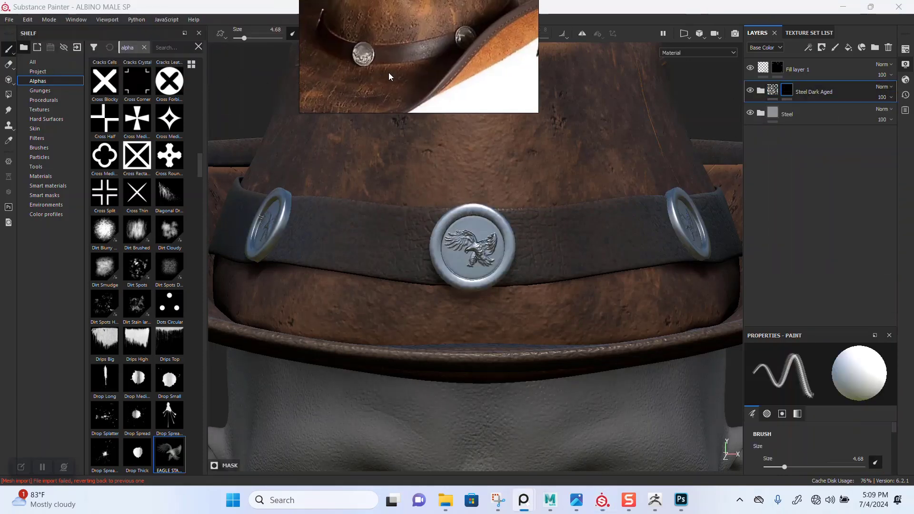
Search the smart masks for RUST and apply Edge Rust to the Steel Dark Aged mask.
click(44, 194)
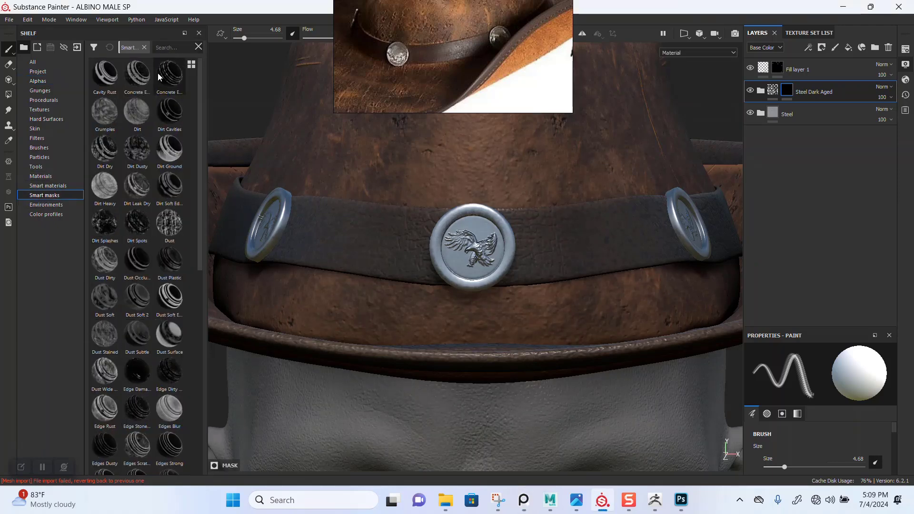
click(168, 47)
text(RUST)
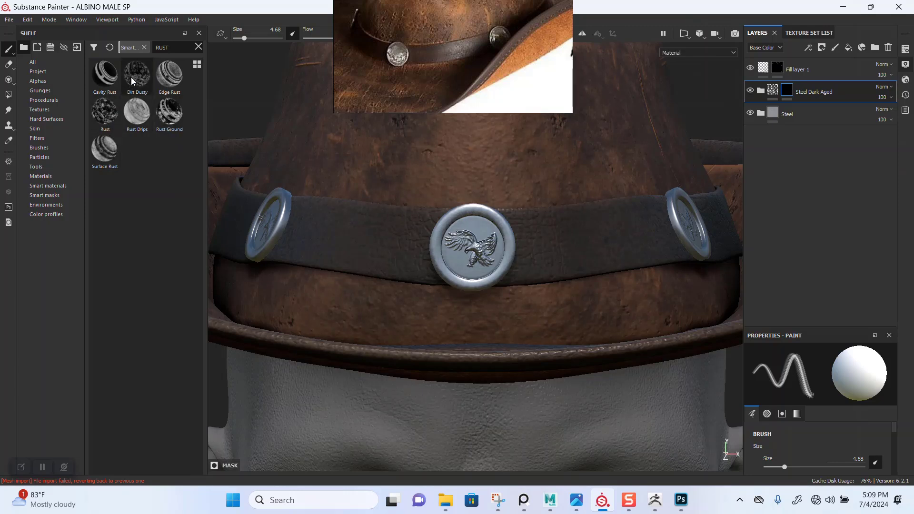
drag(170, 75, 787, 93)
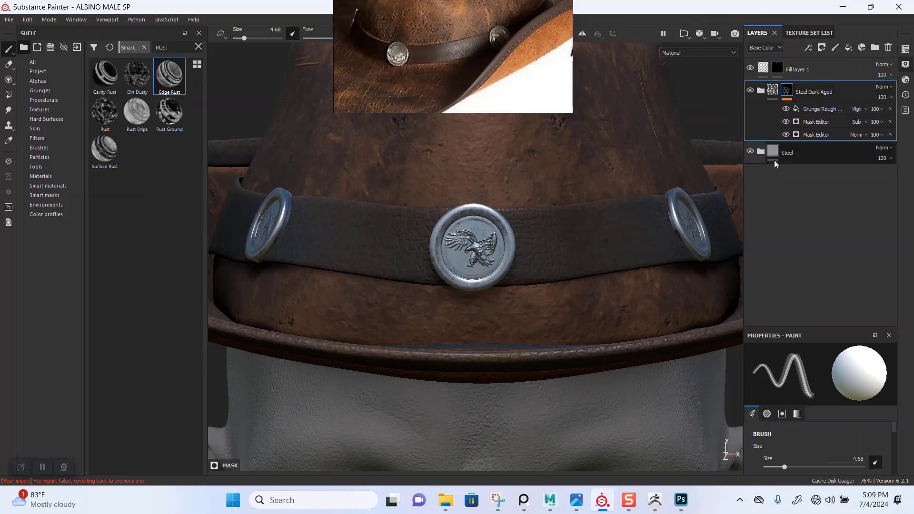
Set the Edge Rust mask's Grunge Rough Dirty Balance to 0.68 and its subtracting Mask Editor's Global Balance to 0.1.
click(816, 110)
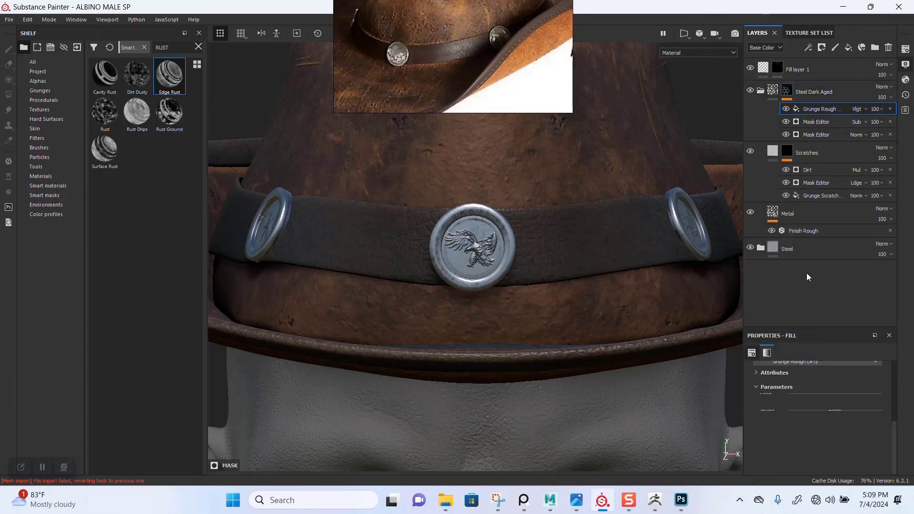
drag(843, 451, 842, 451)
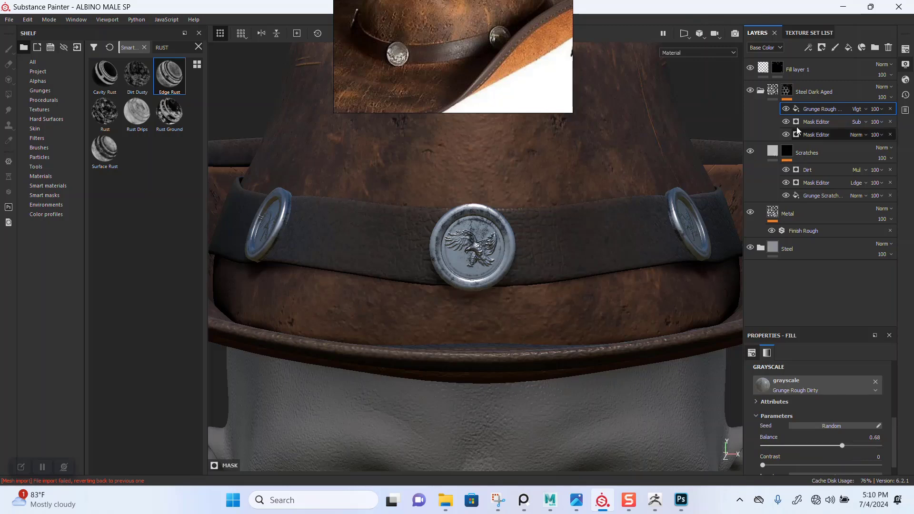
click(816, 122)
drag(821, 426, 770, 436)
scroll(492, 293, down, 6)
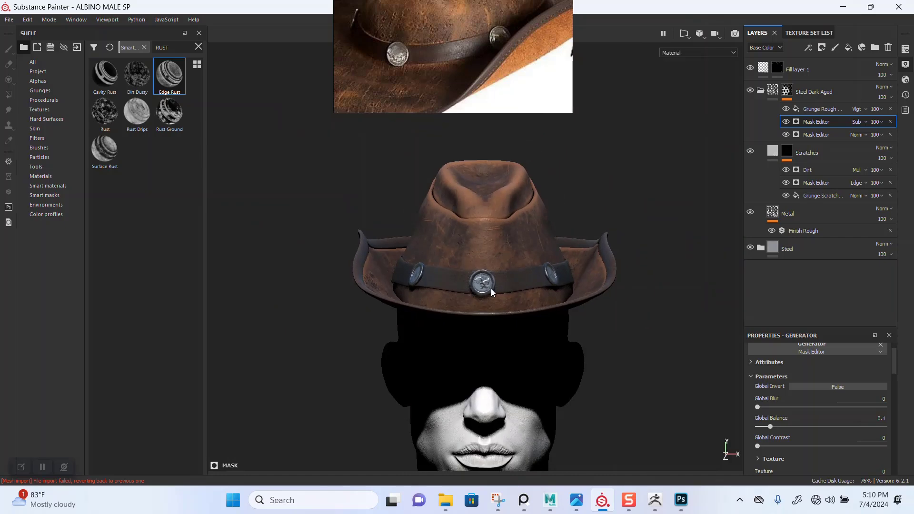
scroll(491, 293, up, 1)
alt+middle_drag(506, 358, 483, 310)
alt+drag(483, 310, 494, 263)
alt+middle_drag(494, 264, 496, 297)
scroll(495, 297, up, 2)
mouse_move(770, 427)
mouse_down()
mouse_move(797, 431)
mouse_move(767, 431)
mouse_up()
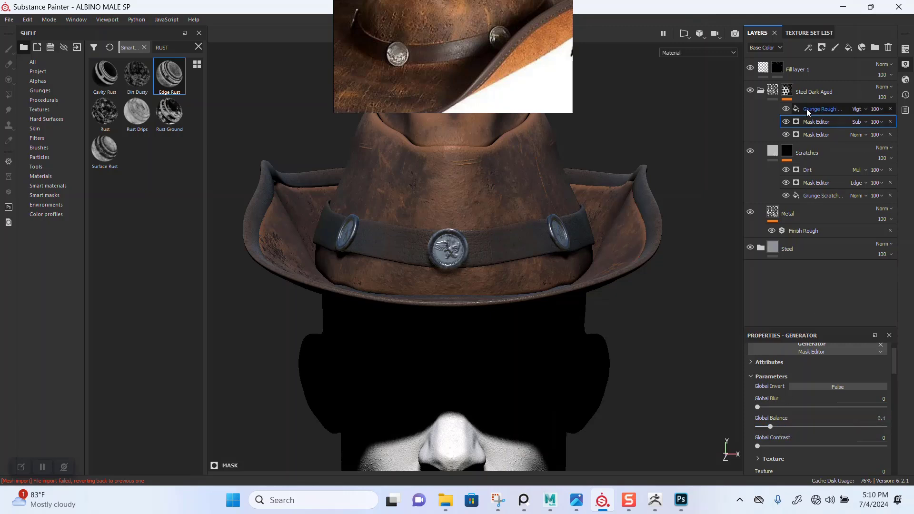
Set the Balance of the mask's Grunge Rough Dirty fill to 0.54.
click(820, 109)
click(826, 448)
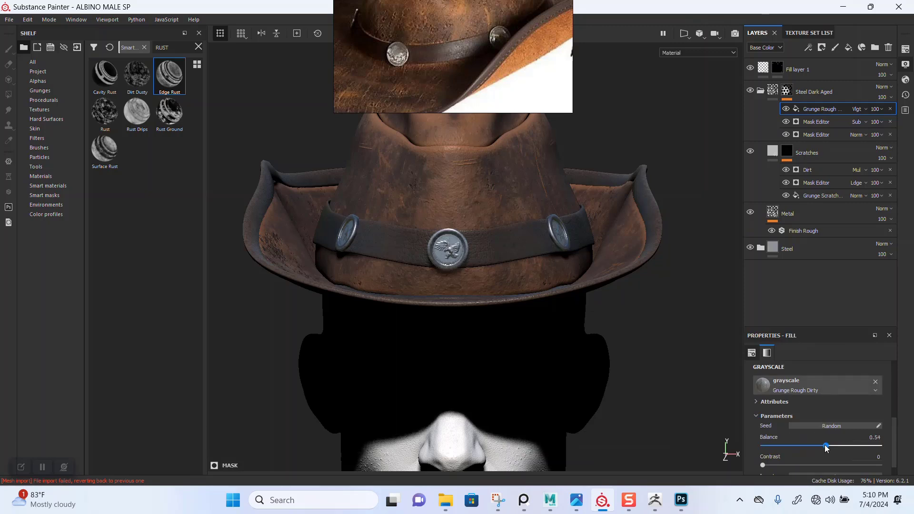
Set the Balance of the Grunge Rough Dirty fill in the Steel Dark Aged mask to 0.6.
drag(819, 448, 840, 453)
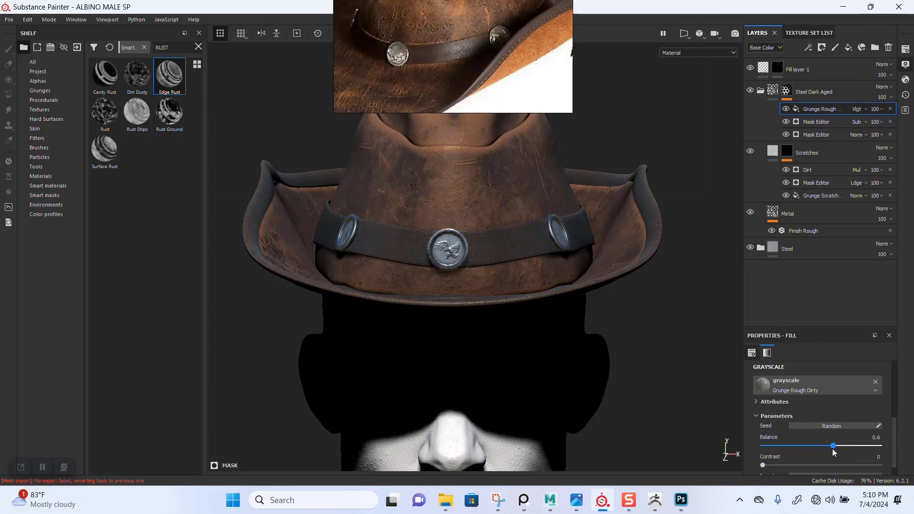
scroll(396, 159, down, 3)
alt+drag(372, 146, 498, 244)
scroll(386, 238, up, 4)
alt+right_drag(469, 192, 475, 298)
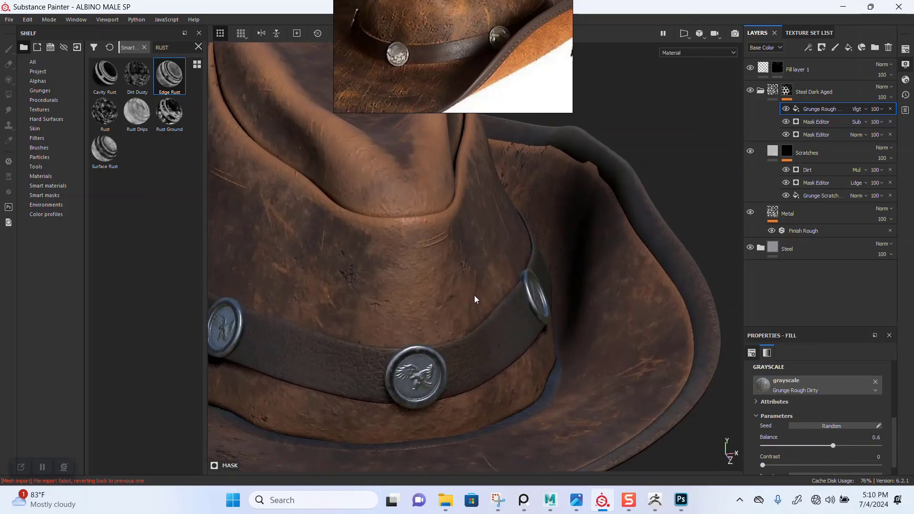
alt+drag(475, 298, 438, 324)
alt+middle_drag(438, 323, 508, 220)
alt+right_drag(509, 220, 628, 236)
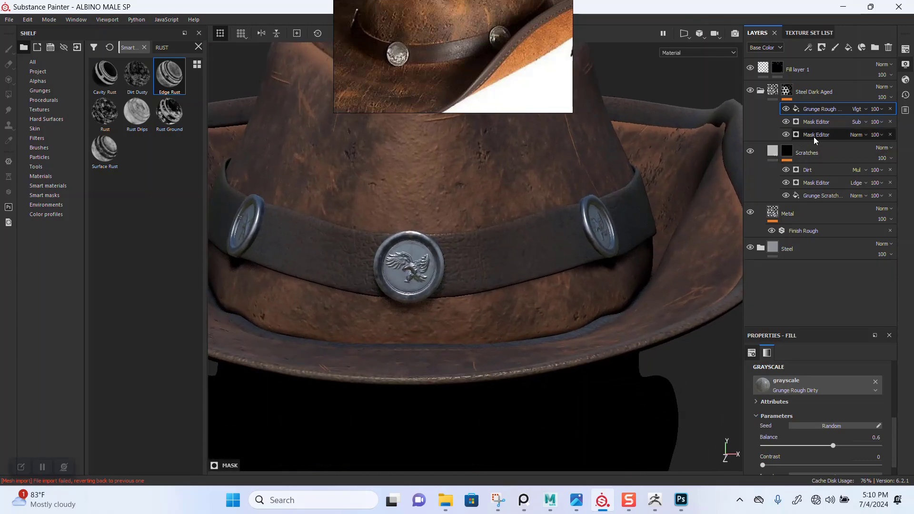
Set the Global Balance of the normal-blended Mask Editor in the Steel Dark Aged mask to 0.76.
click(816, 134)
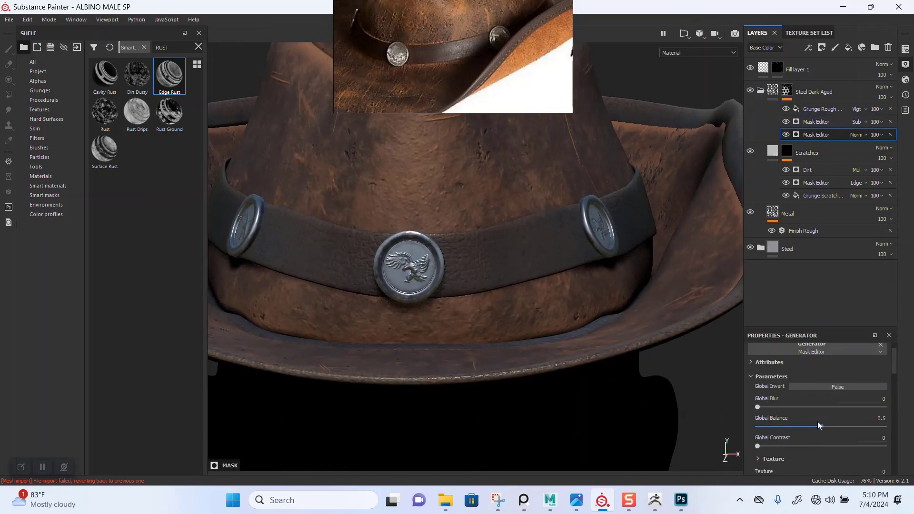
mouse_move(848, 428)
mouse_down()
mouse_move(883, 428)
mouse_move(855, 430)
mouse_up()
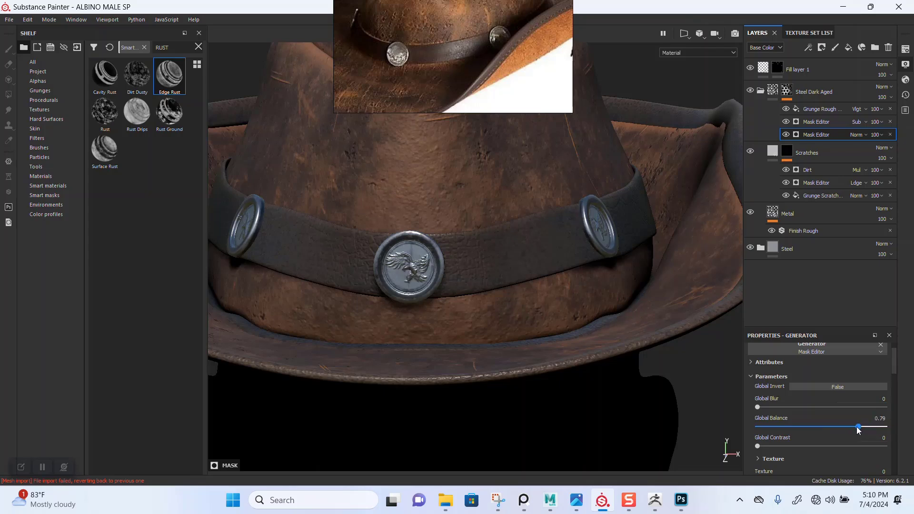
alt+right_drag(578, 323, 430, 179)
alt+drag(430, 180, 447, 208)
alt+right_drag(447, 208, 478, 255)
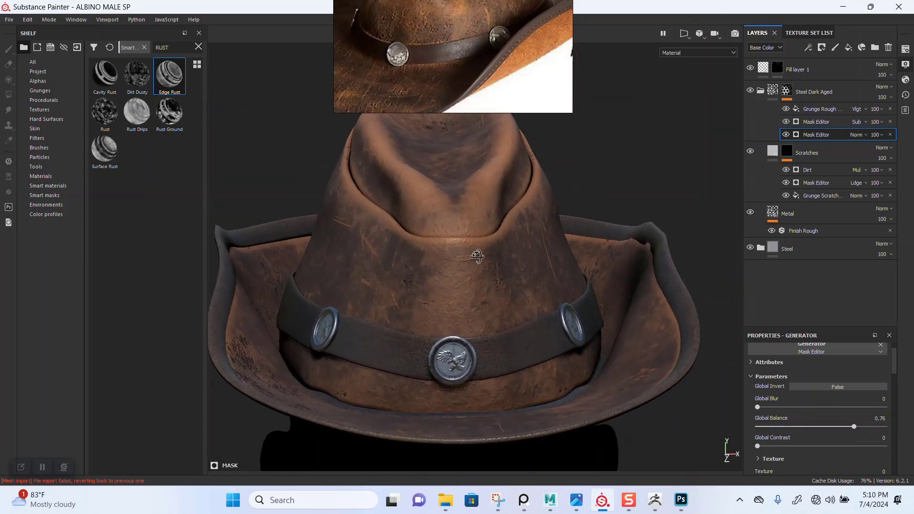
Examine the aged steel finish on the eagle-stamped hatband buttons up close and on the whole hat from a distance.
alt+middle_drag(477, 269, 494, 190)
alt+right_drag(493, 190, 490, 333)
alt+middle_drag(490, 333, 493, 267)
alt+right_drag(458, 210, 430, 333)
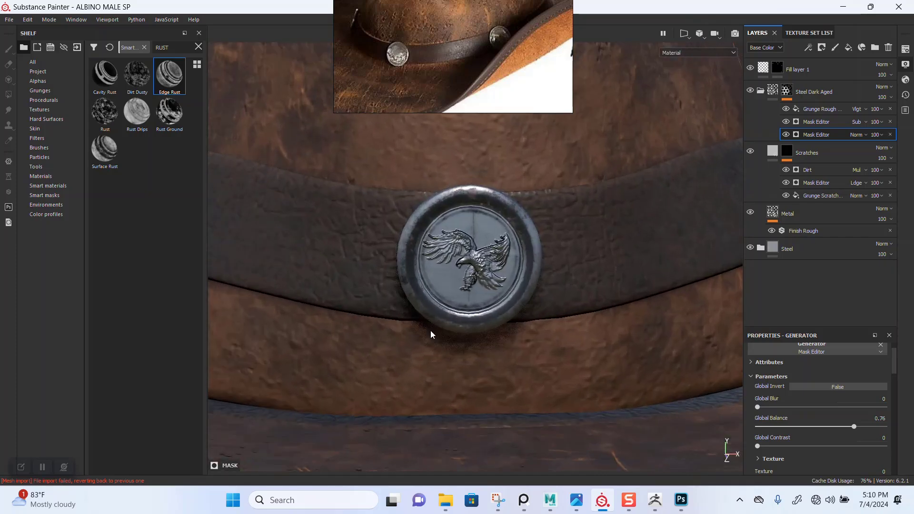
alt+drag(430, 332, 413, 233)
alt+right_drag(412, 233, 452, 286)
alt+drag(453, 285, 480, 232)
alt+right_drag(480, 232, 470, 217)
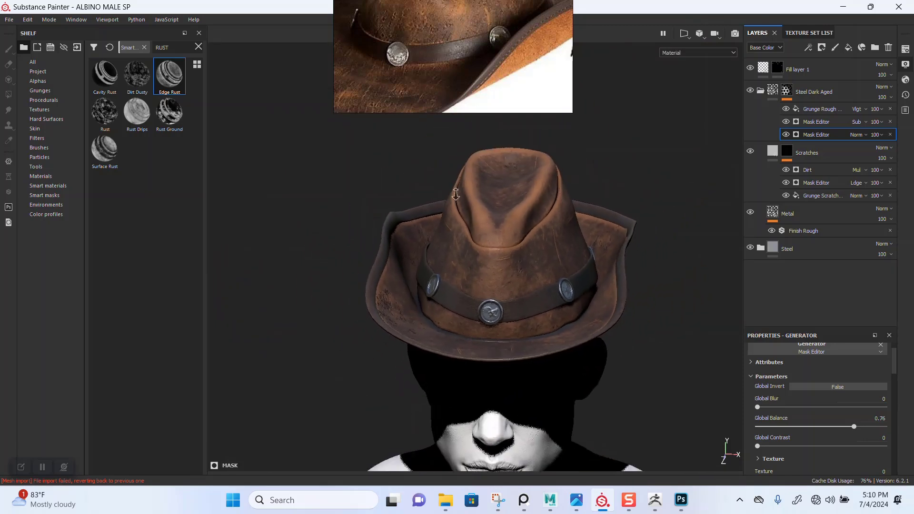
alt+middle_drag(469, 434, 458, 403)
alt+drag(458, 405, 478, 371)
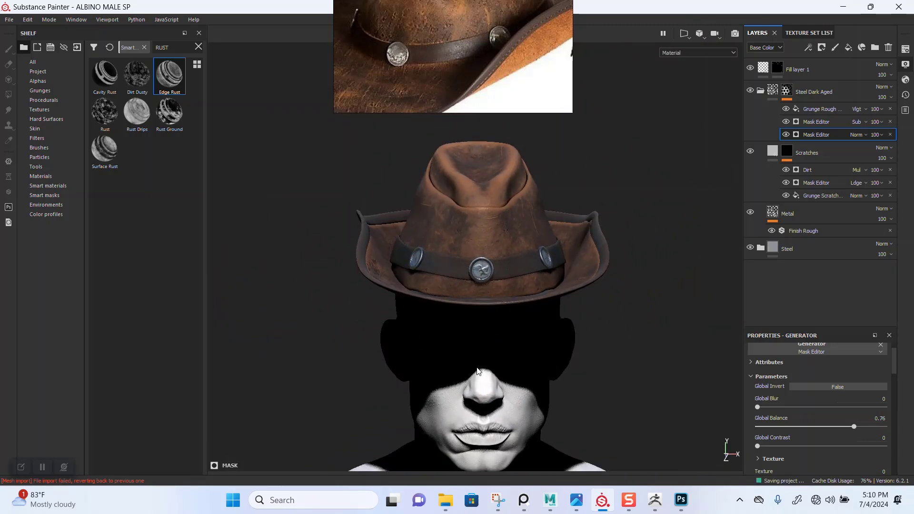